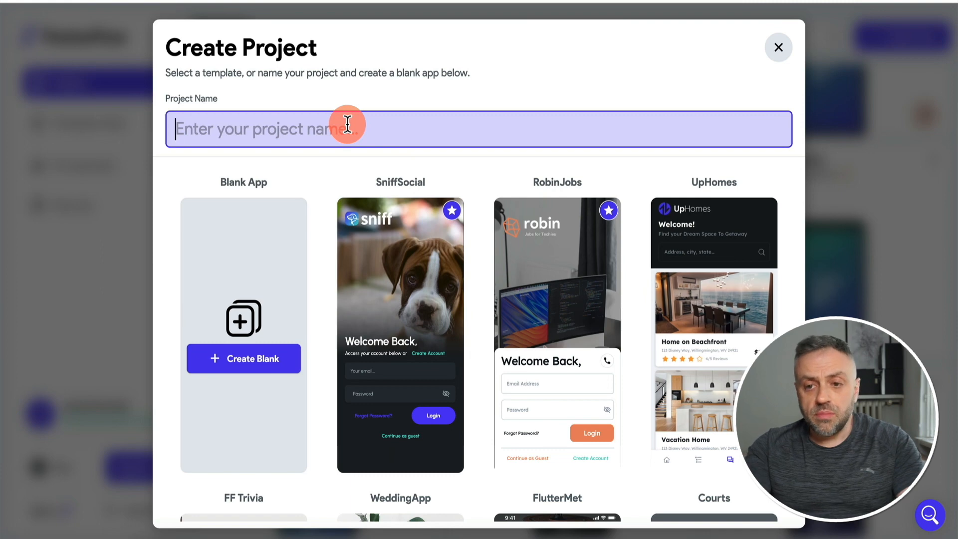
Create a blank project named booking-app with Firebase setup enabled and advance to connecting Firebase.
{"action": "type", "text": "booking-app"}
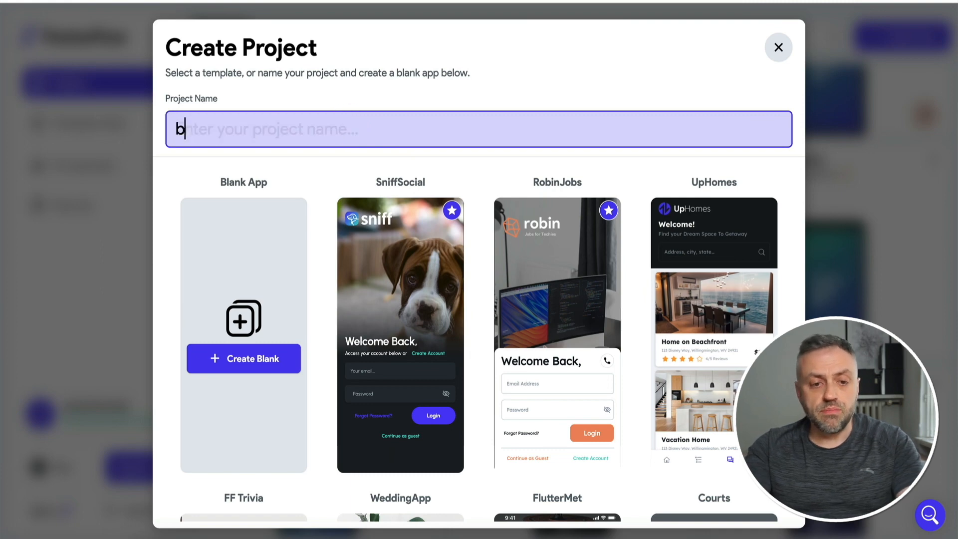
{"action": "left_click", "coordinate": [254, 362]}
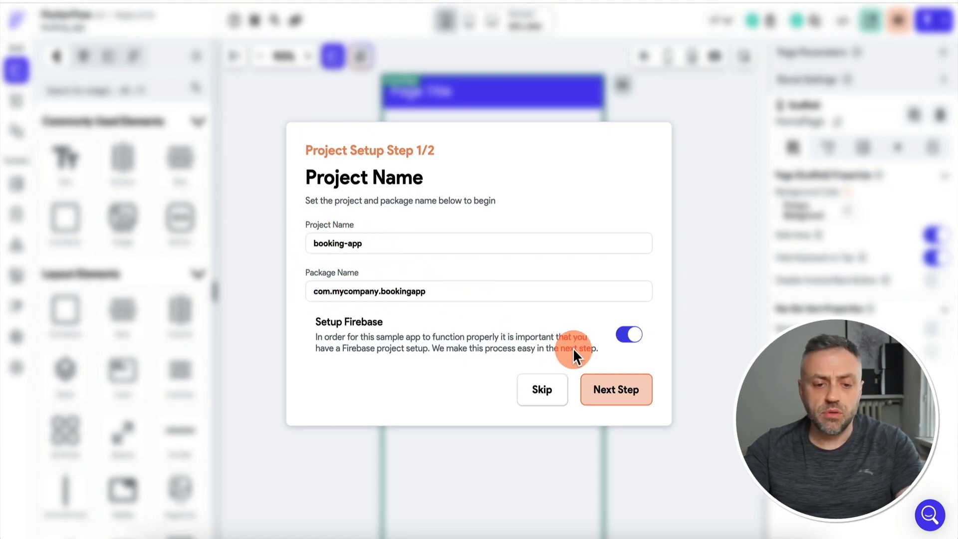
{"action": "left_click", "coordinate": [629, 337]}
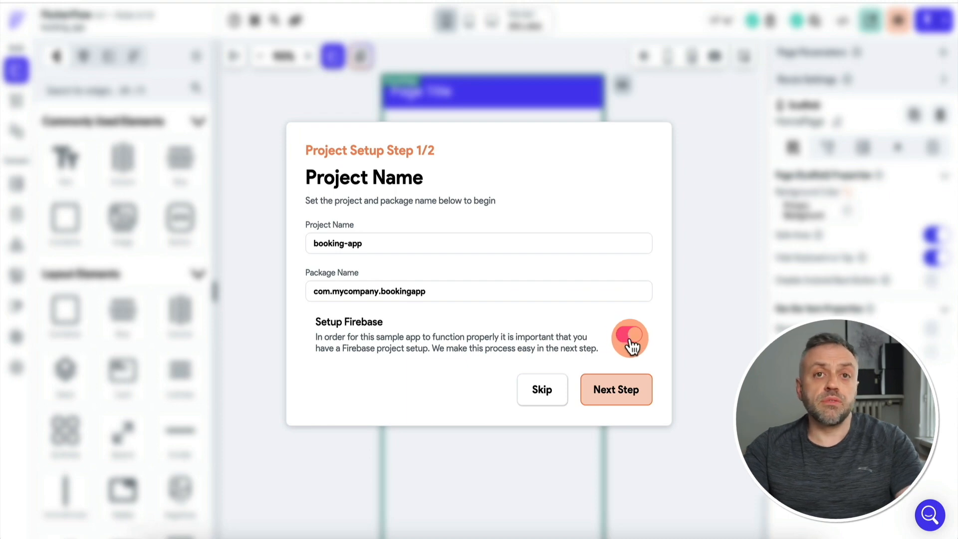
{"action": "left_click", "coordinate": [619, 393]}
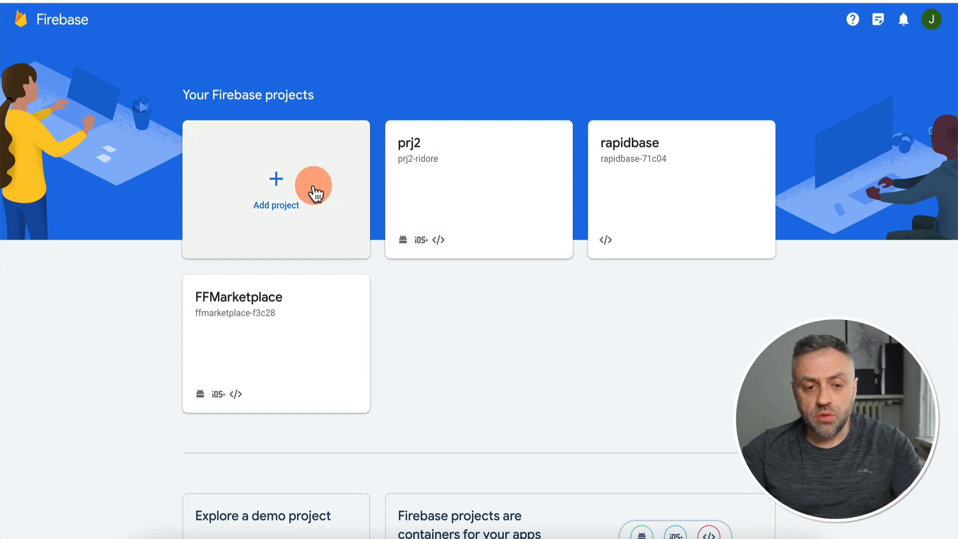
Start a new Firebase project named barber-app.
{"action": "left_click", "coordinate": [282, 185]}
{"action": "left_click", "coordinate": [263, 278]}
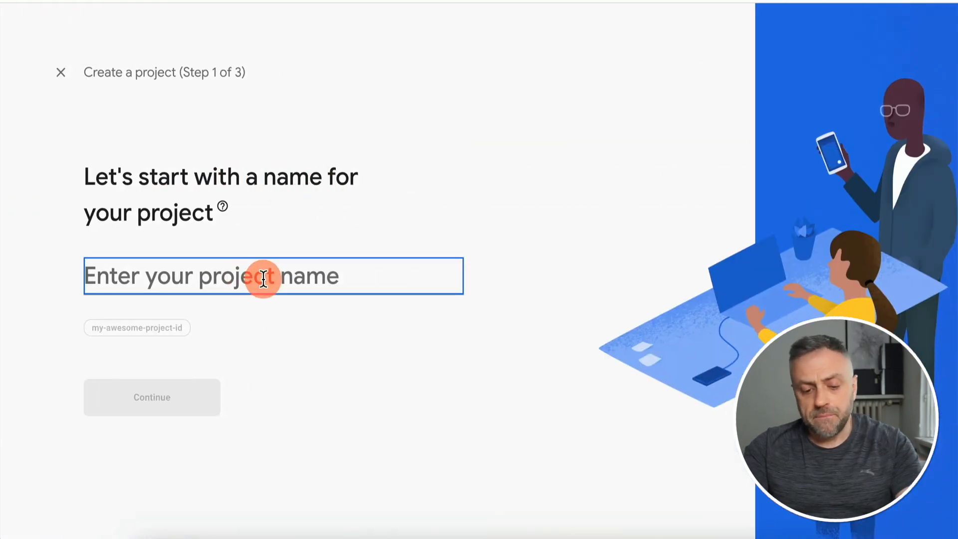
{"action": "type", "text": "ba"}
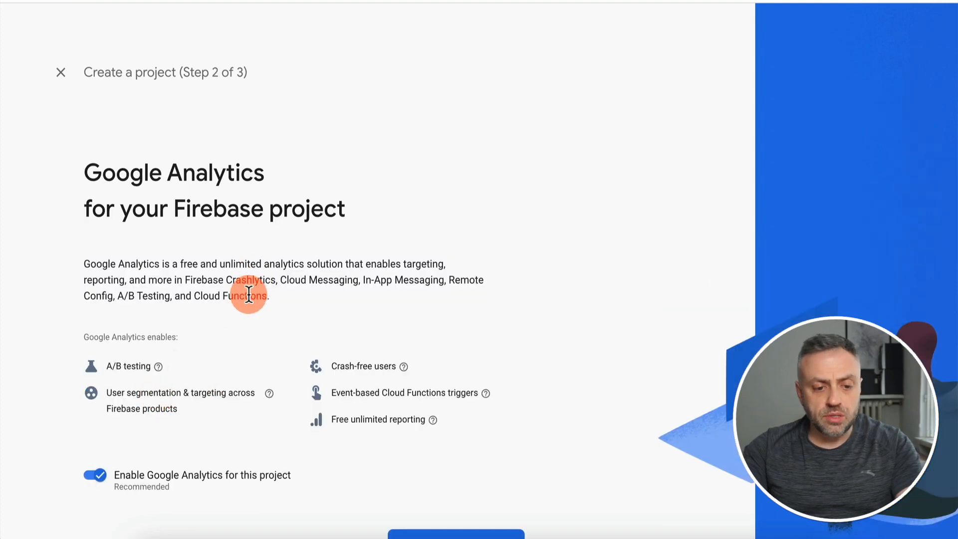
{"action": "scroll", "coordinate": [249, 293], "scroll_direction": "down", "scroll_amount": 2}
Link Analytics to Default Account for Firebase, create barber-app, and open its overview.
{"action": "left_click", "coordinate": [452, 482]}
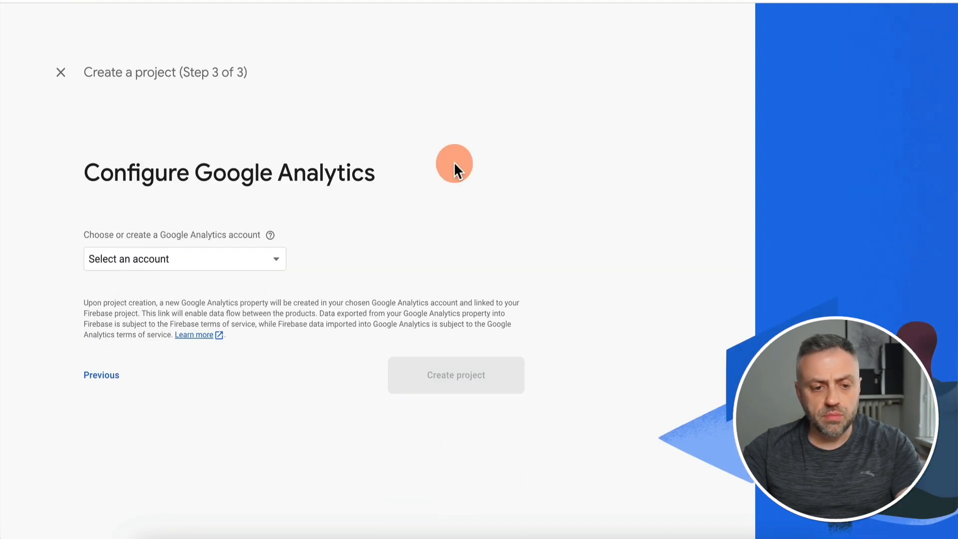
{"action": "left_click", "coordinate": [246, 261]}
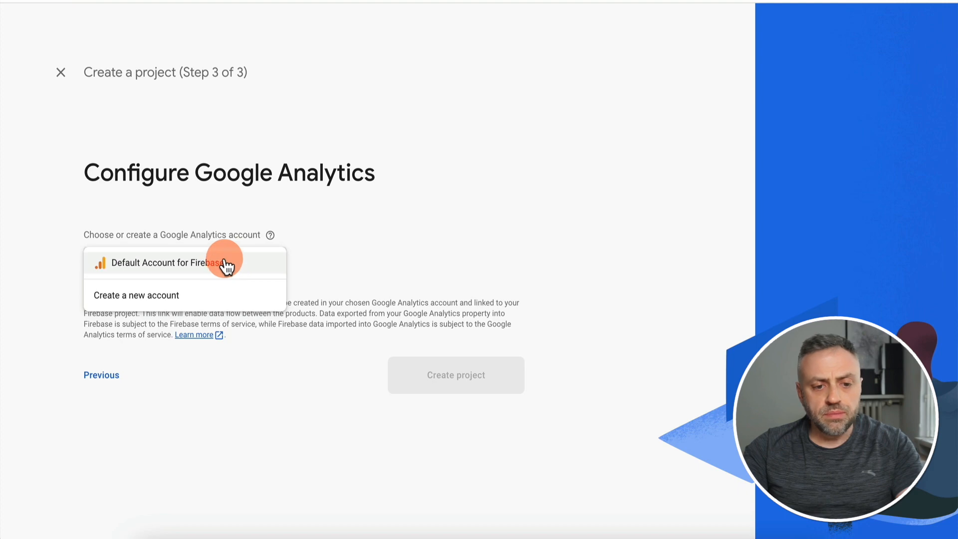
{"action": "left_click", "coordinate": [226, 264]}
{"action": "left_click", "coordinate": [464, 415]}
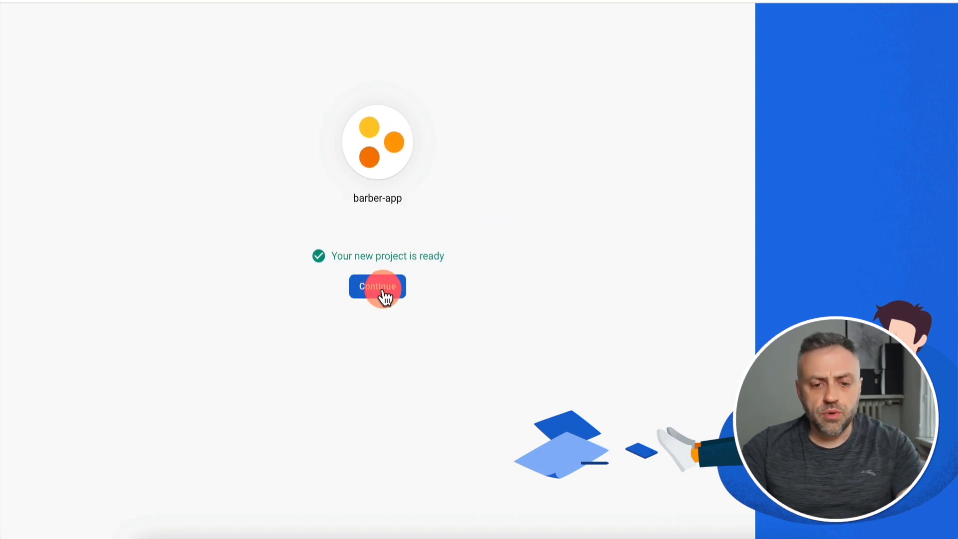
{"action": "left_click", "coordinate": [378, 287]}
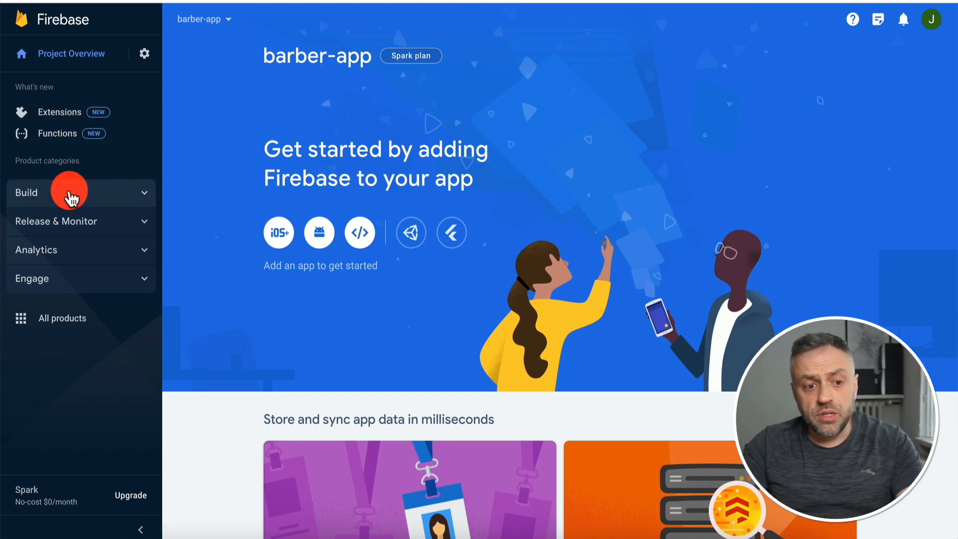
Create a Cloud Firestore database for barber-app in test mode with the default location.
{"action": "left_click", "coordinate": [69, 195]}
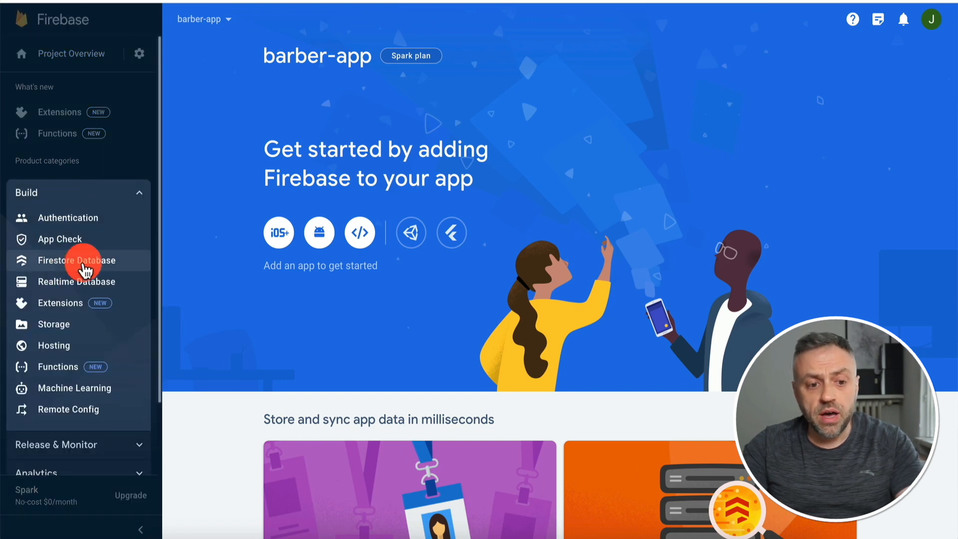
{"action": "left_click", "coordinate": [72, 262]}
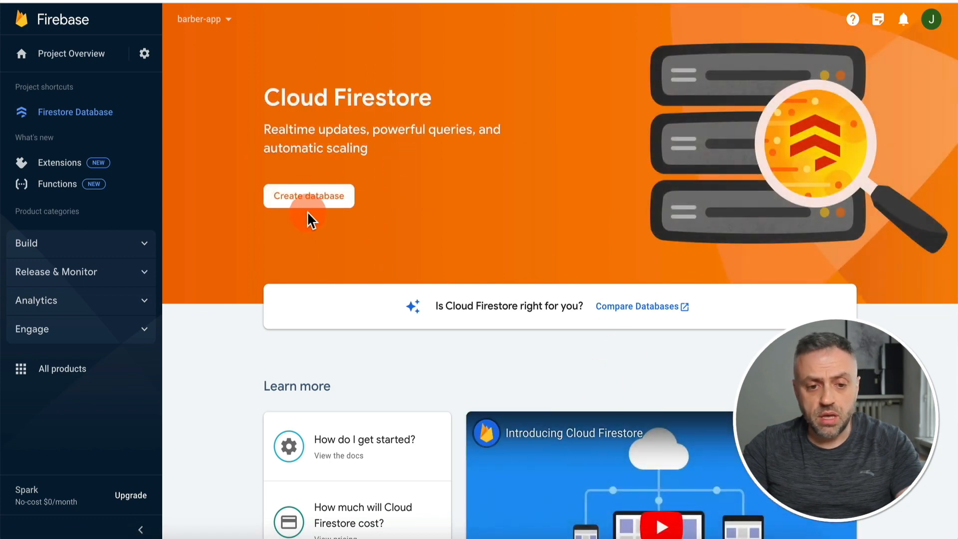
{"action": "left_click", "coordinate": [300, 199]}
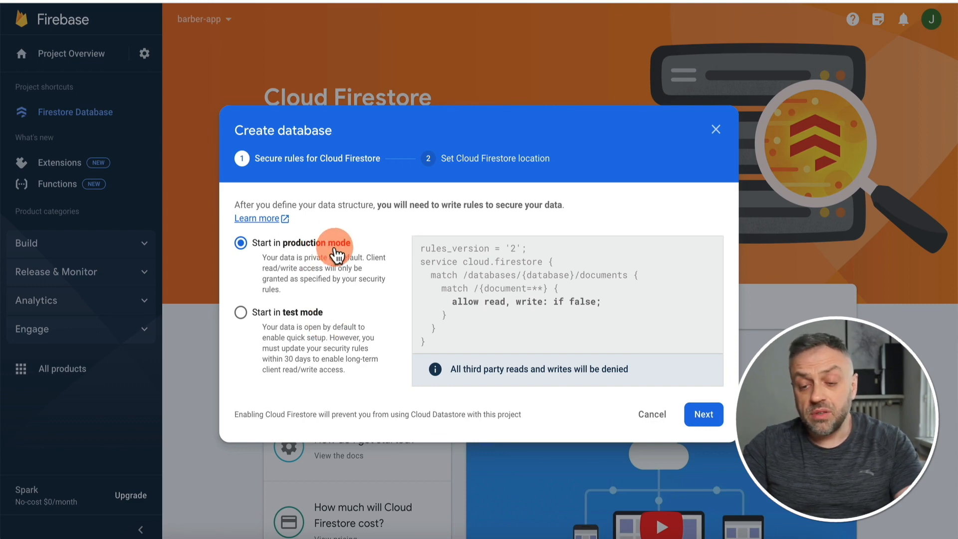
{"action": "left_click", "coordinate": [290, 312]}
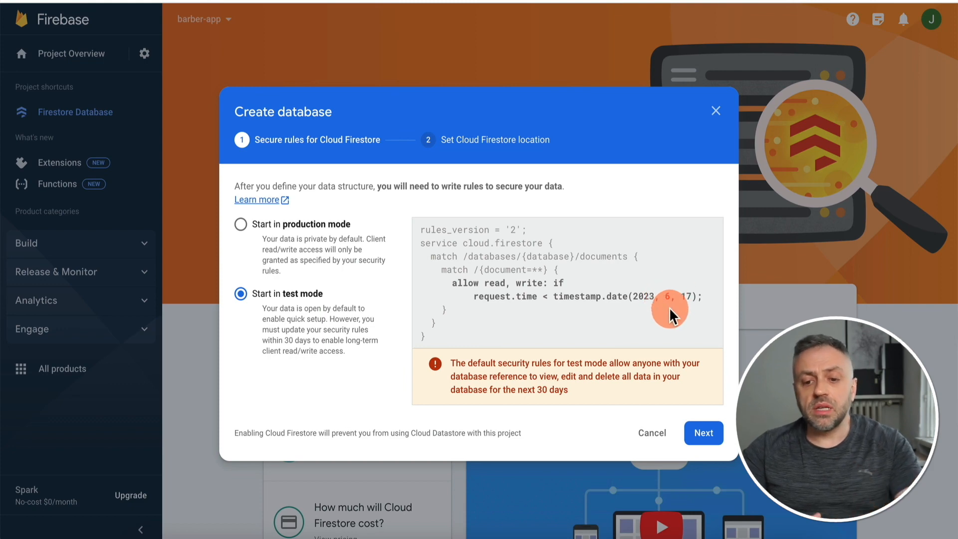
{"action": "left_click", "coordinate": [703, 433]}
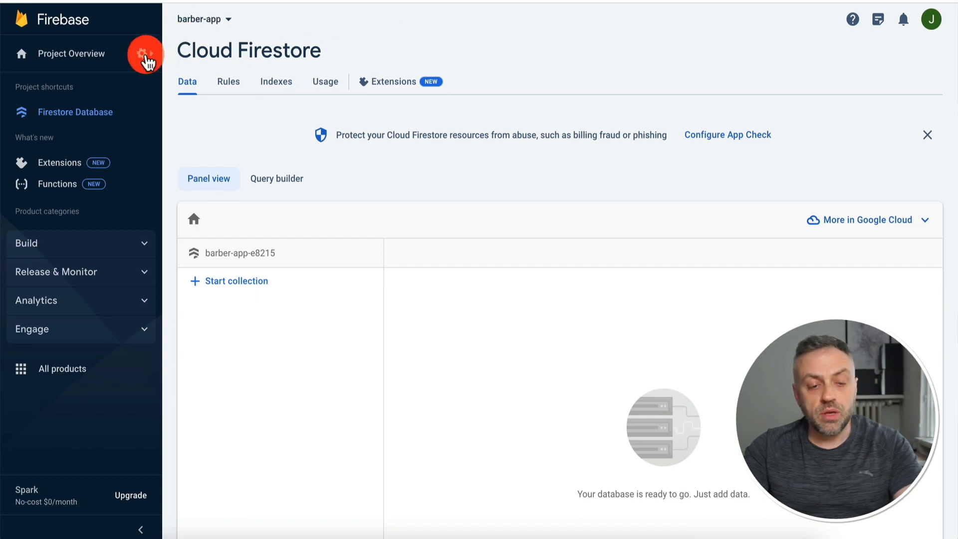
Copy project ID barber-app-e8215 from Project settings into FlutterFlow, then view Users and permissions.
{"action": "left_click", "coordinate": [145, 56]}
{"action": "left_click", "coordinate": [176, 61]}
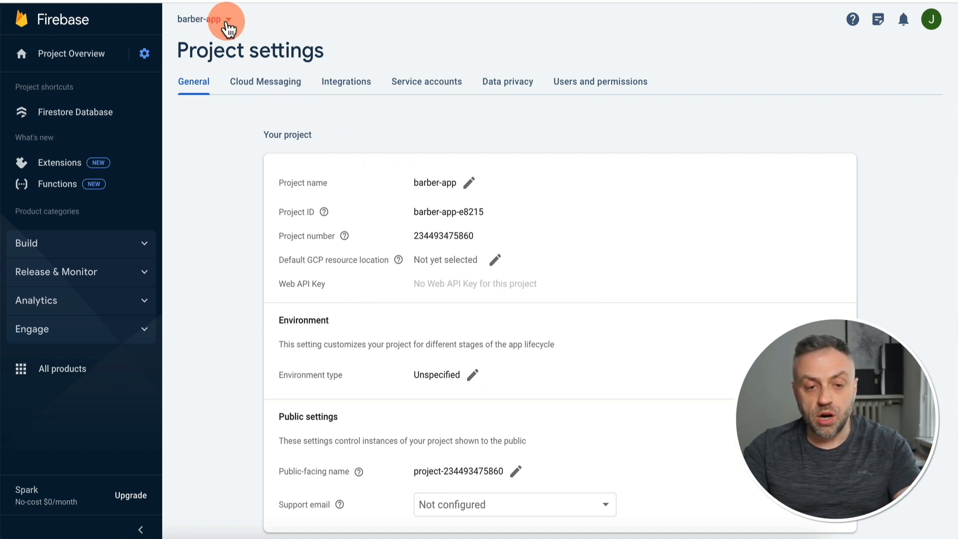
{"action": "left_click_drag", "start_coordinate": [414, 212], "coordinate": [490, 210]}
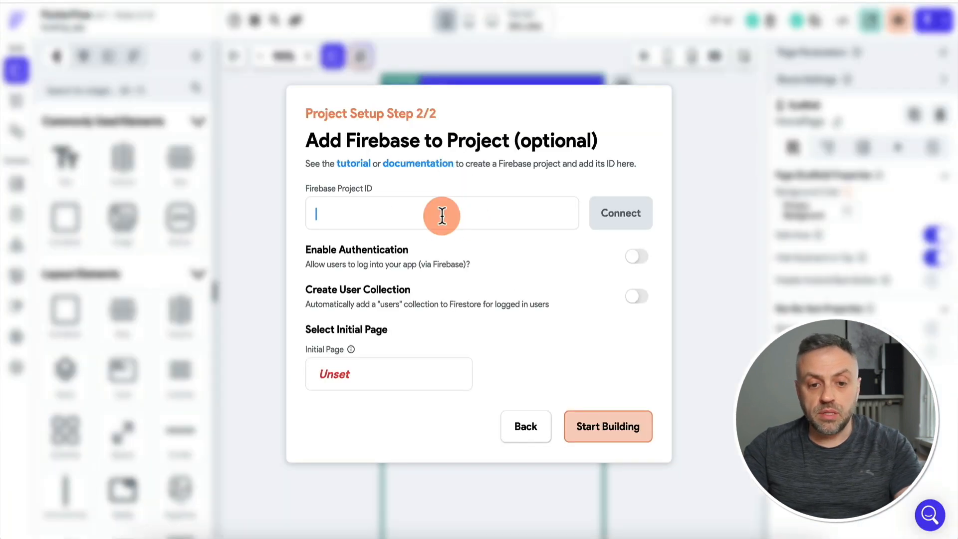
{"action": "type", "text": "barber-app-e8215"}
{"action": "left_click", "coordinate": [613, 215]}
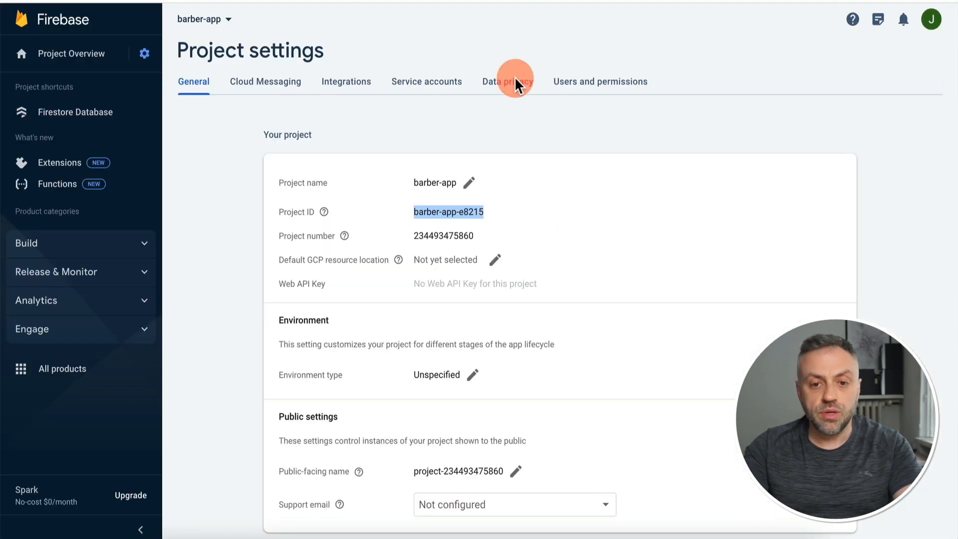
{"action": "left_click", "coordinate": [571, 82]}
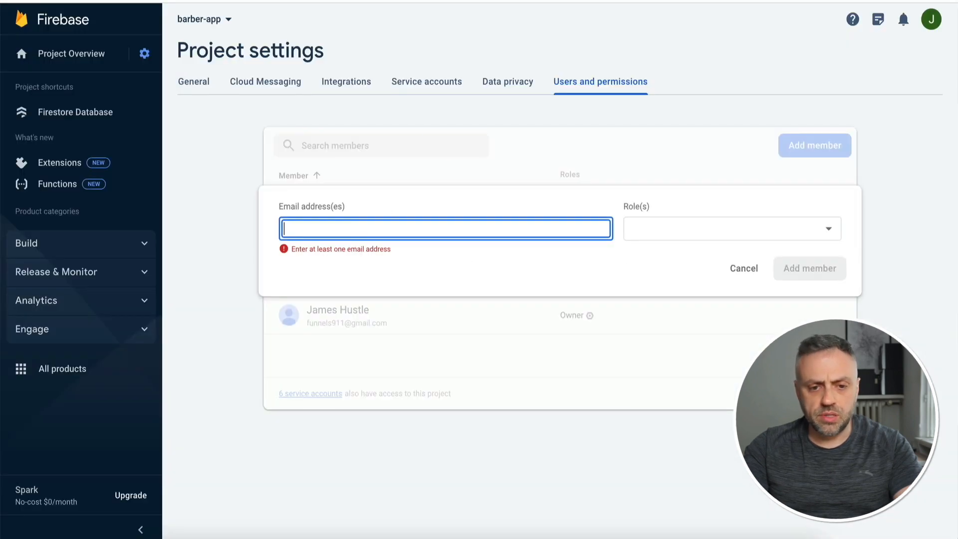
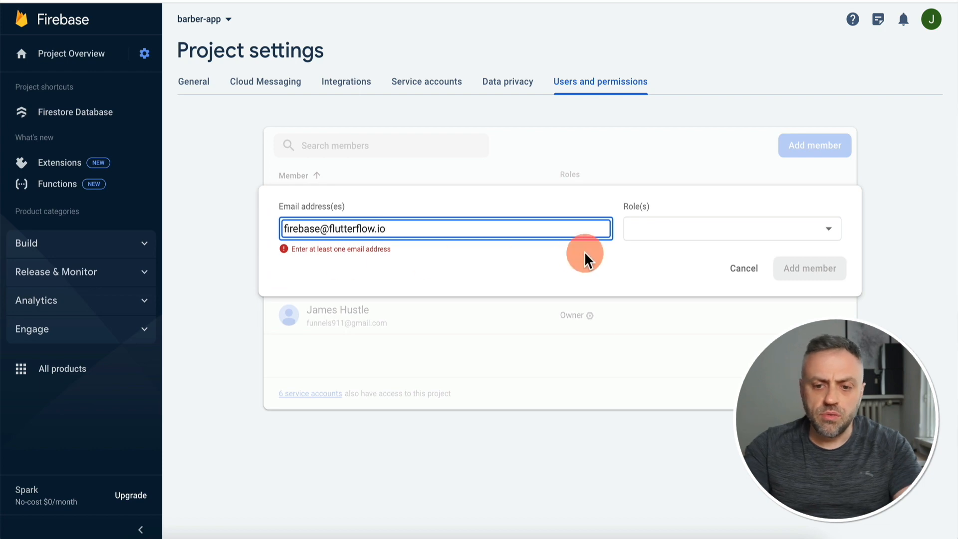
Add FlutterFlow's Firebase service e-mail as an Editor member and connect barber-app-e8215 in FlutterFlow.
{"action": "left_click", "coordinate": [645, 233]}
{"action": "left_click", "coordinate": [647, 256]}
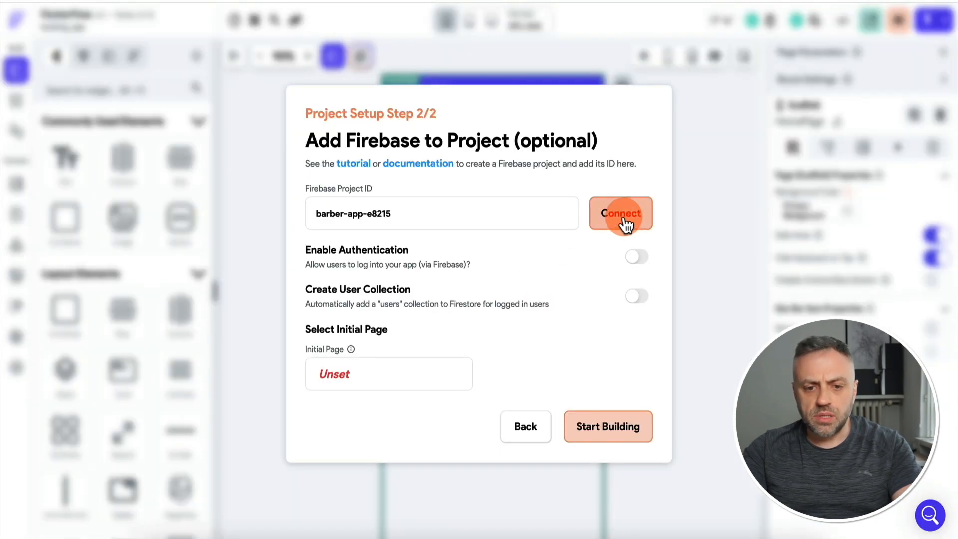
{"action": "left_click", "coordinate": [621, 214]}
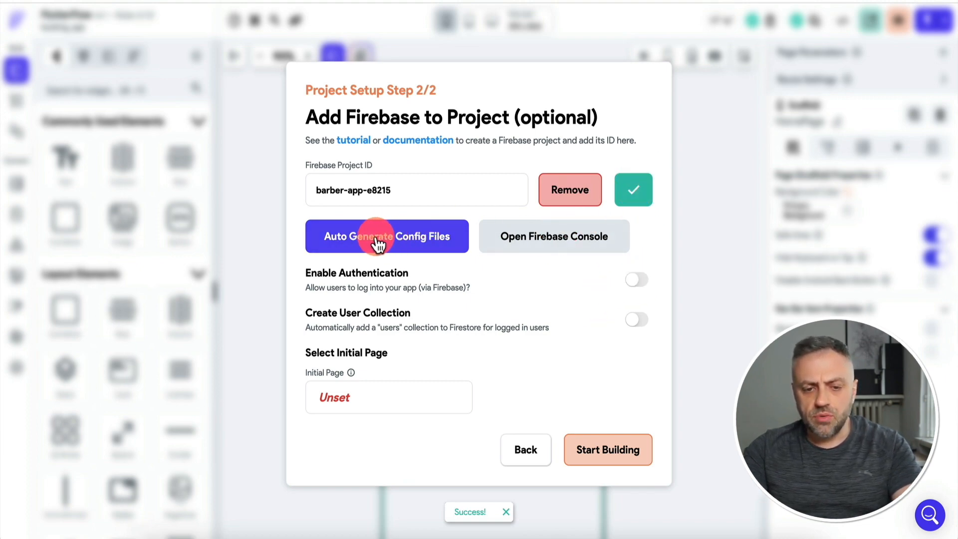
Auto-generate the Firebase config files for booking-app.
{"action": "left_click", "coordinate": [394, 242]}
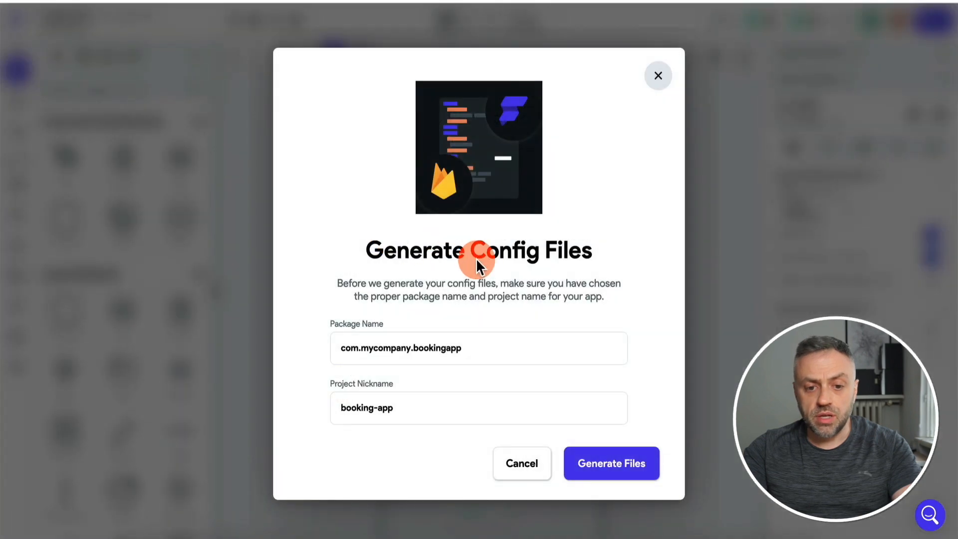
{"action": "left_click", "coordinate": [612, 462]}
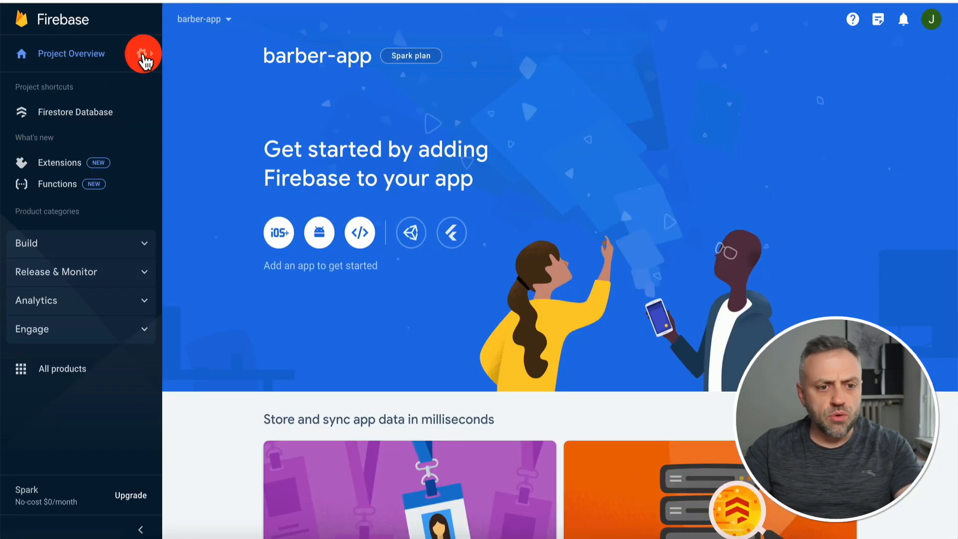
Reload barber-app's project settings to reveal the registered Android, iOS and Web apps.
{"action": "left_click", "coordinate": [145, 56]}
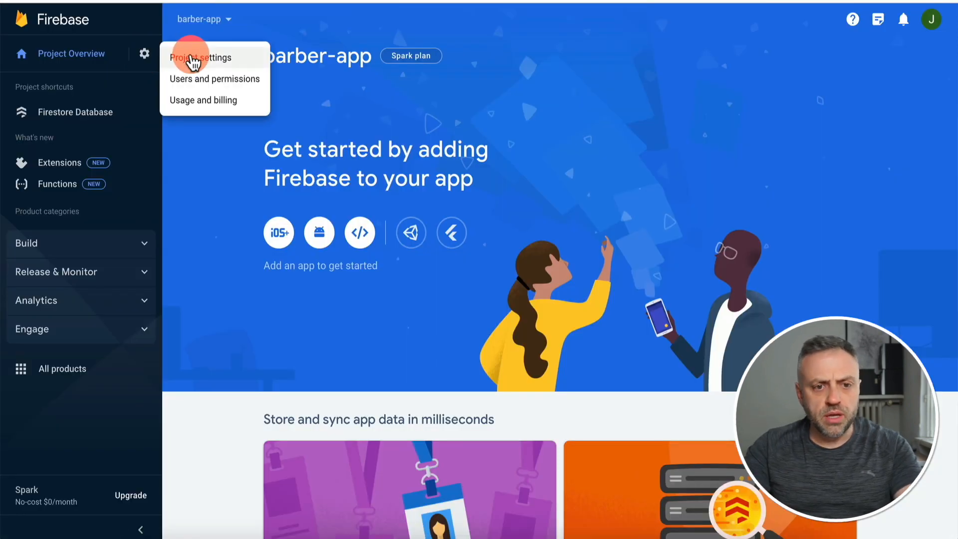
{"action": "left_click", "coordinate": [190, 54]}
{"action": "scroll", "coordinate": [226, 197], "scroll_direction": "down", "scroll_amount": 6}
{"action": "key", "text": "super+r"}
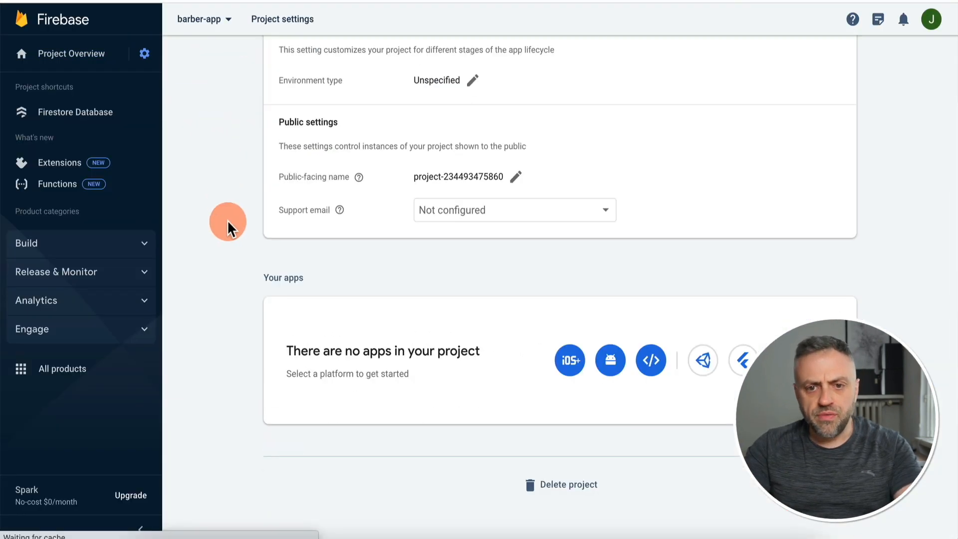
{"action": "scroll", "coordinate": [297, 303], "scroll_direction": "down", "scroll_amount": 7}
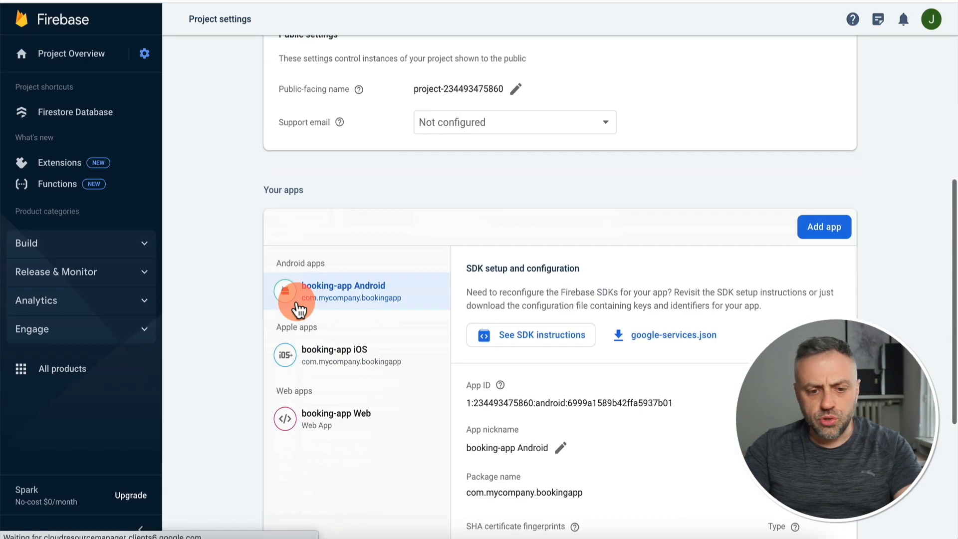
{"action": "scroll", "coordinate": [298, 309], "scroll_direction": "down", "scroll_amount": 2}
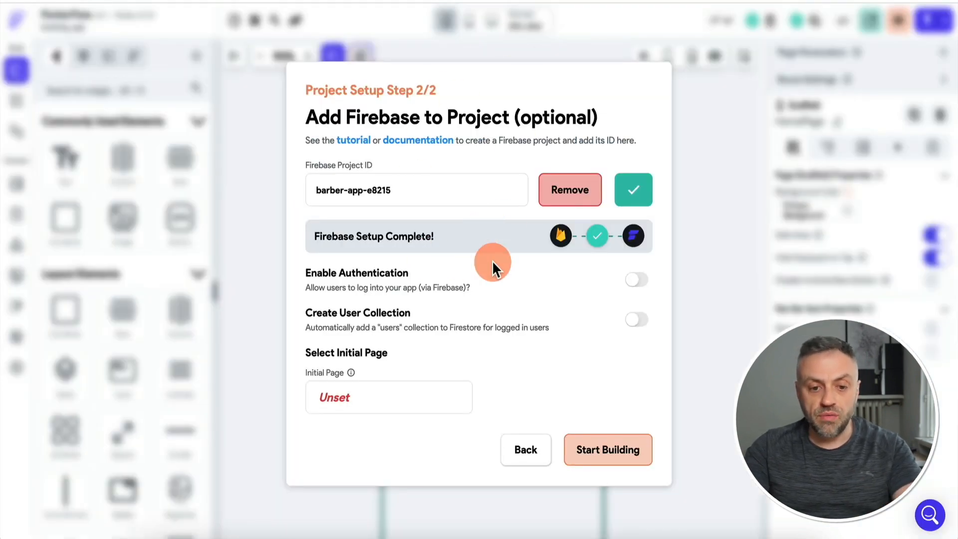
Turn on Enable Authentication and Create User Collection in FlutterFlow's Firebase setup.
{"action": "left_click", "coordinate": [638, 280]}
{"action": "left_click", "coordinate": [637, 319]}
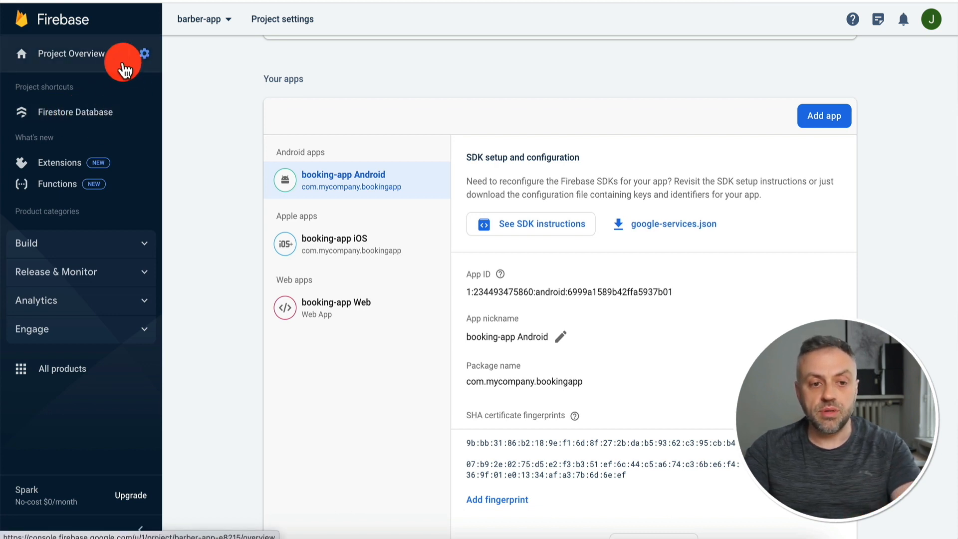
{"action": "left_click", "coordinate": [83, 245]}
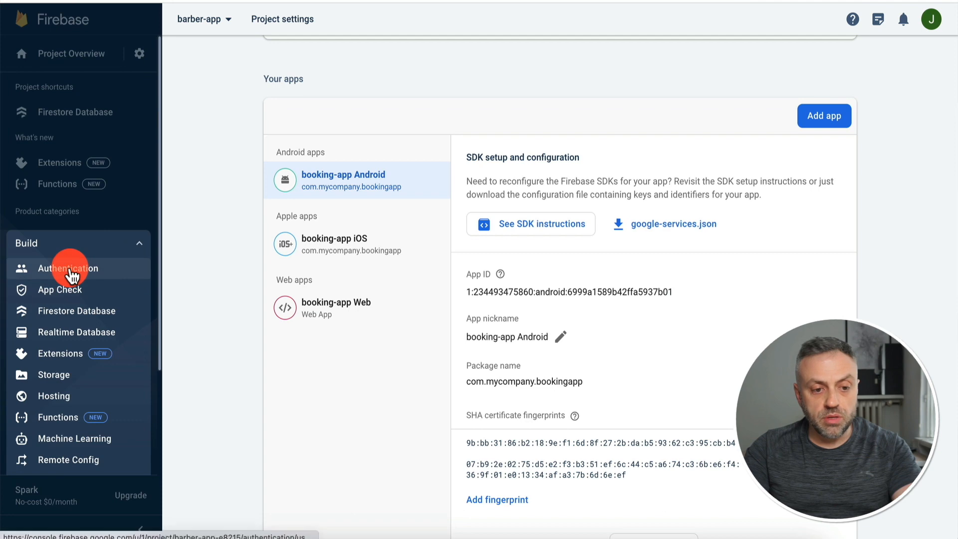
Start Authentication for barber-app and open the Email/Password sign-in provider settings.
{"action": "left_click", "coordinate": [75, 271]}
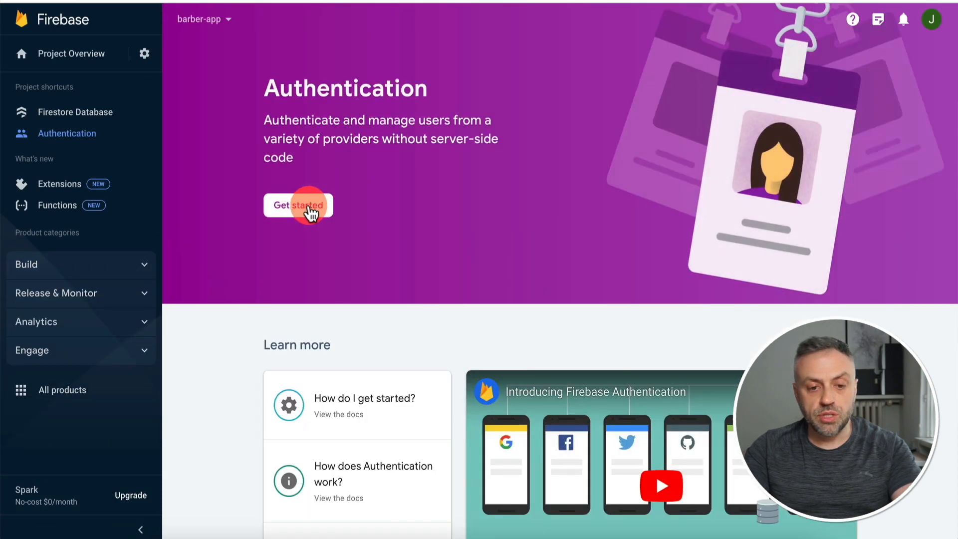
{"action": "left_click", "coordinate": [308, 203]}
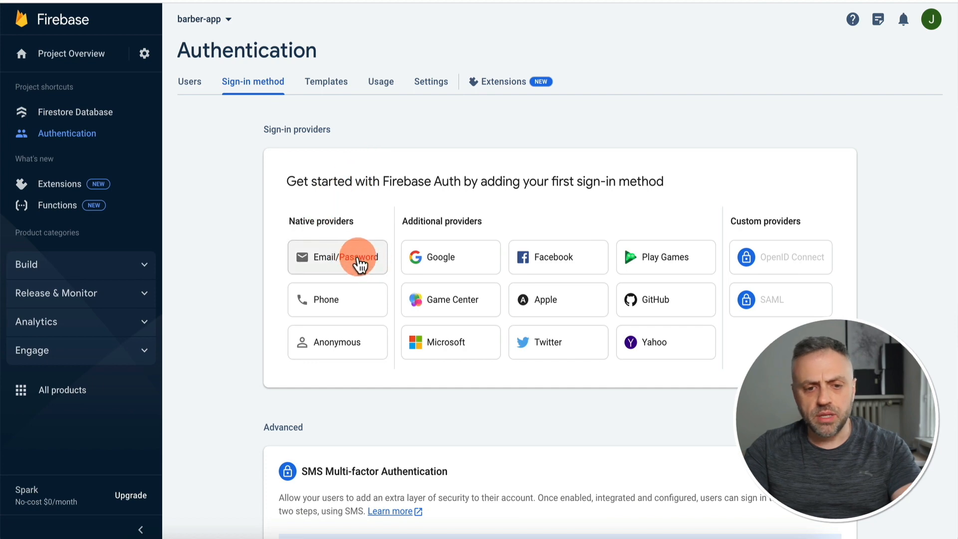
{"action": "left_click", "coordinate": [355, 265]}
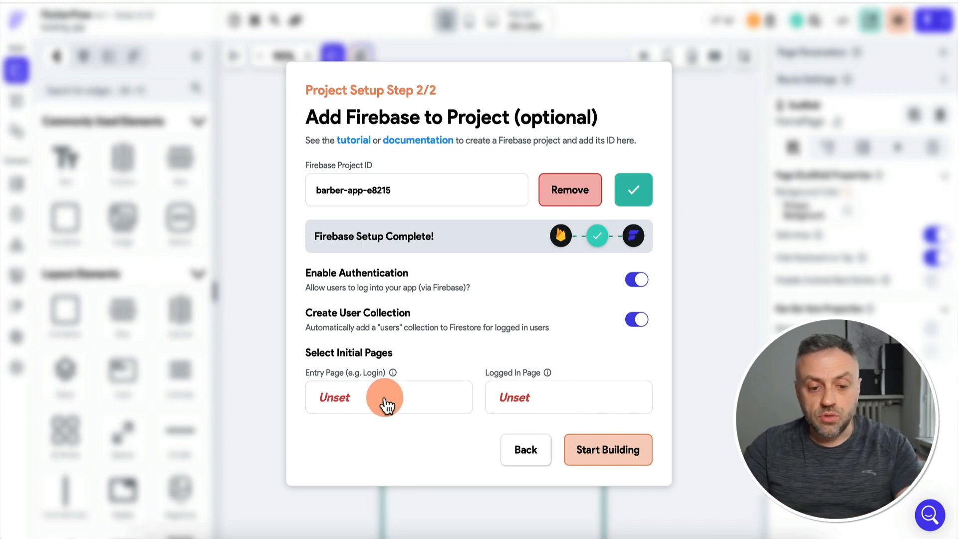
Make a new Auth 3 page named login, using the app theme, the entry page.
{"action": "left_click", "coordinate": [362, 396]}
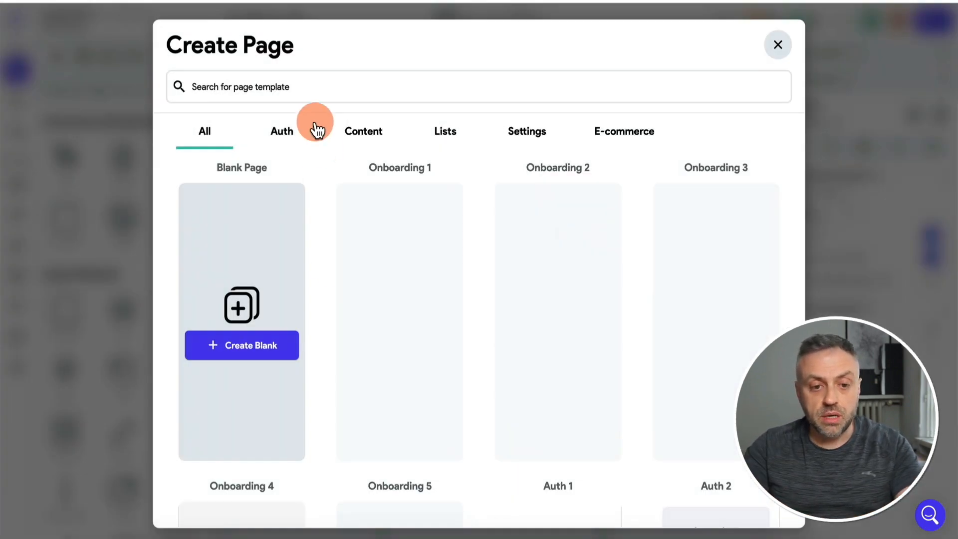
{"action": "left_click", "coordinate": [283, 136]}
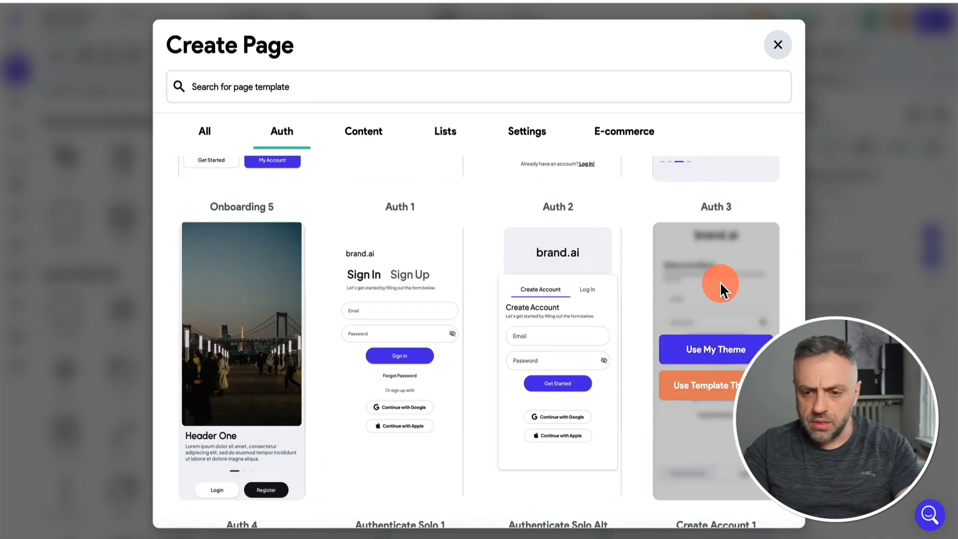
{"action": "left_click", "coordinate": [723, 354]}
{"action": "triple_click", "coordinate": [366, 276]}
{"action": "type", "text": "login"}
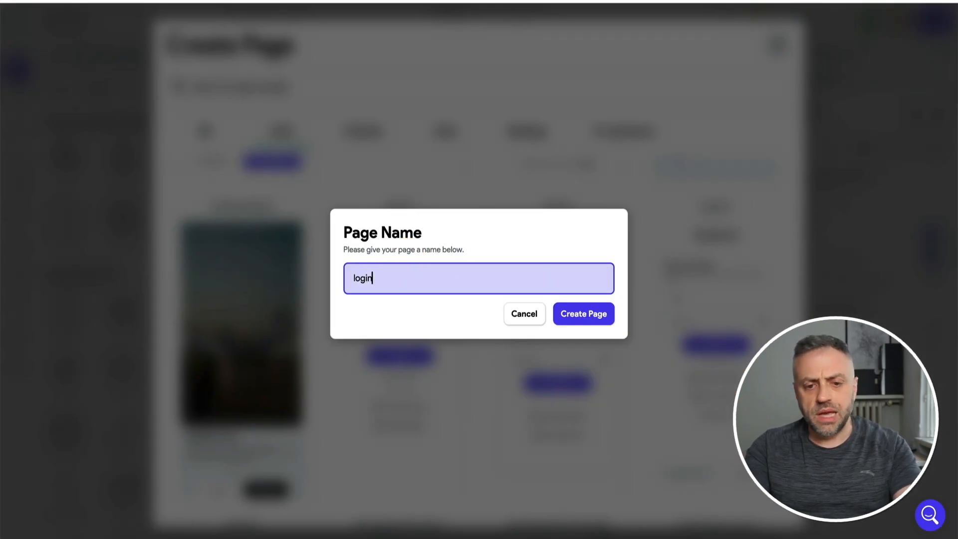
{"action": "left_click", "coordinate": [585, 314]}
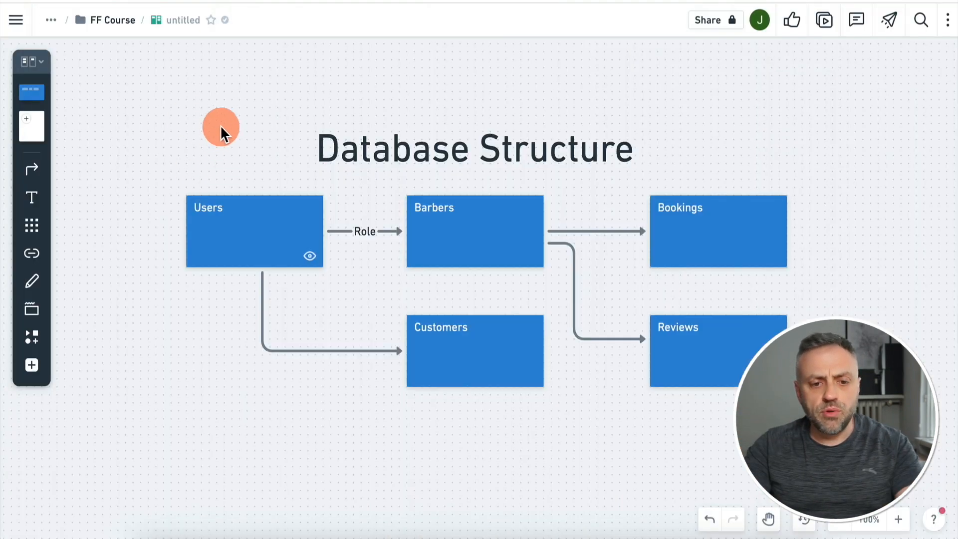
Scroll the Whimsical board up to the Booking App Flow diagram, from Customer to List of Barbers.
{"action": "scroll", "coordinate": [319, 148], "scroll_direction": "up", "scroll_amount": 7}
{"action": "scroll", "coordinate": [321, 148], "scroll_direction": "up", "scroll_amount": 2}
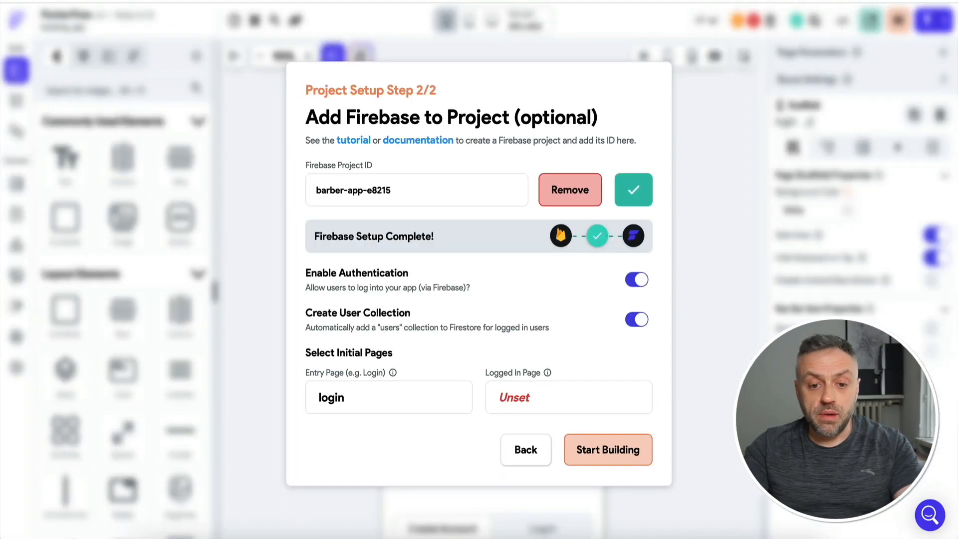
Create the logged-in page from the List 7 – User Search template with the app's theme, named List7UserSearch.
{"action": "left_click", "coordinate": [537, 399]}
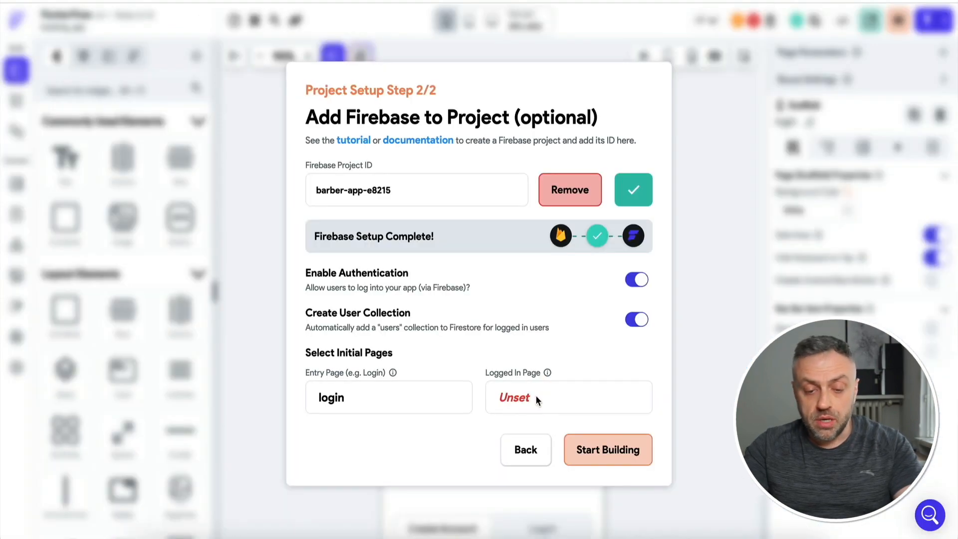
{"action": "left_click", "coordinate": [464, 210]}
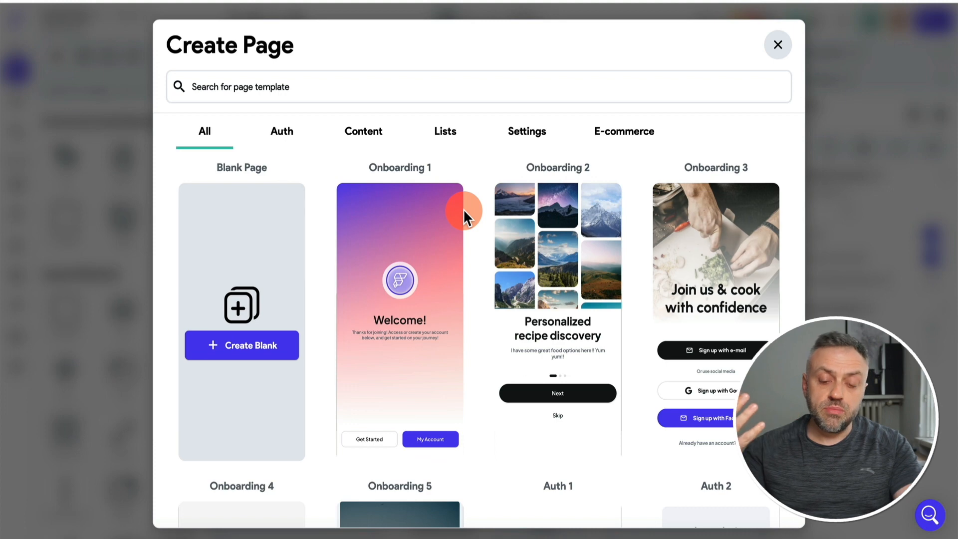
{"action": "left_click", "coordinate": [445, 133]}
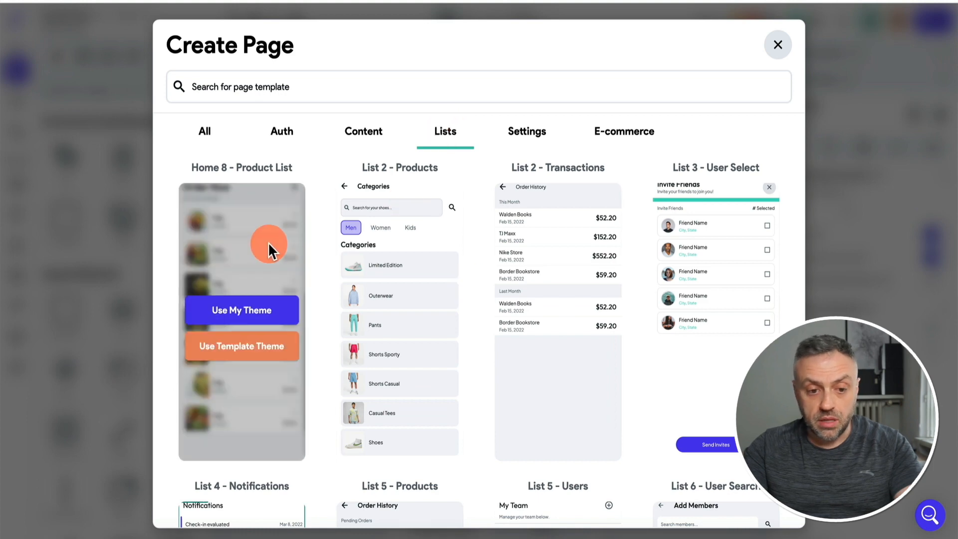
{"action": "left_click", "coordinate": [204, 134]}
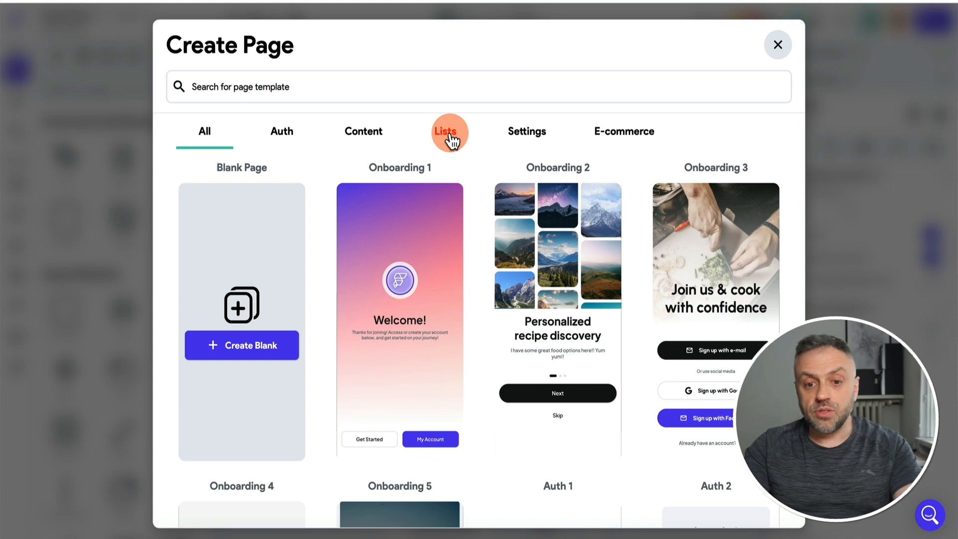
{"action": "left_click", "coordinate": [450, 137]}
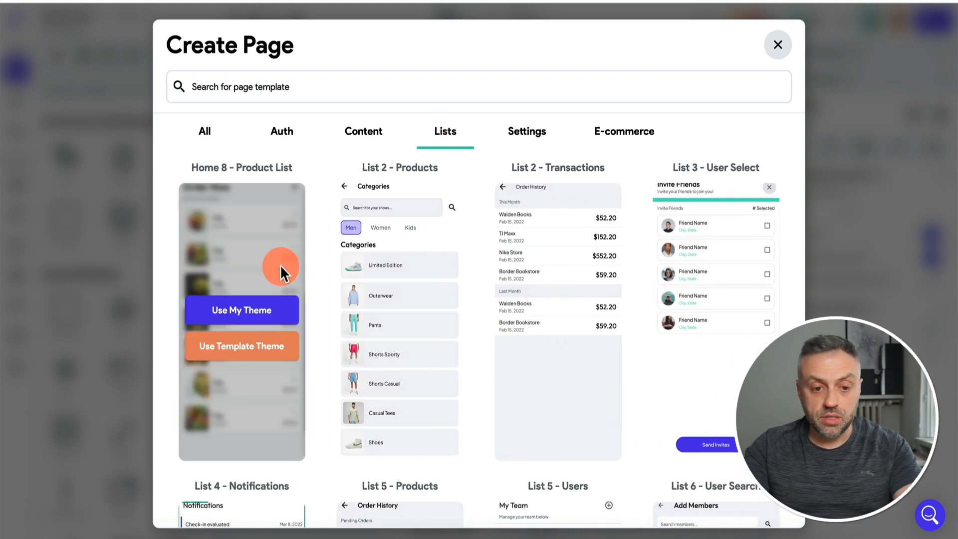
{"action": "scroll", "coordinate": [220, 294], "scroll_direction": "down", "scroll_amount": 4}
{"action": "scroll", "coordinate": [163, 268], "scroll_direction": "down", "scroll_amount": 1}
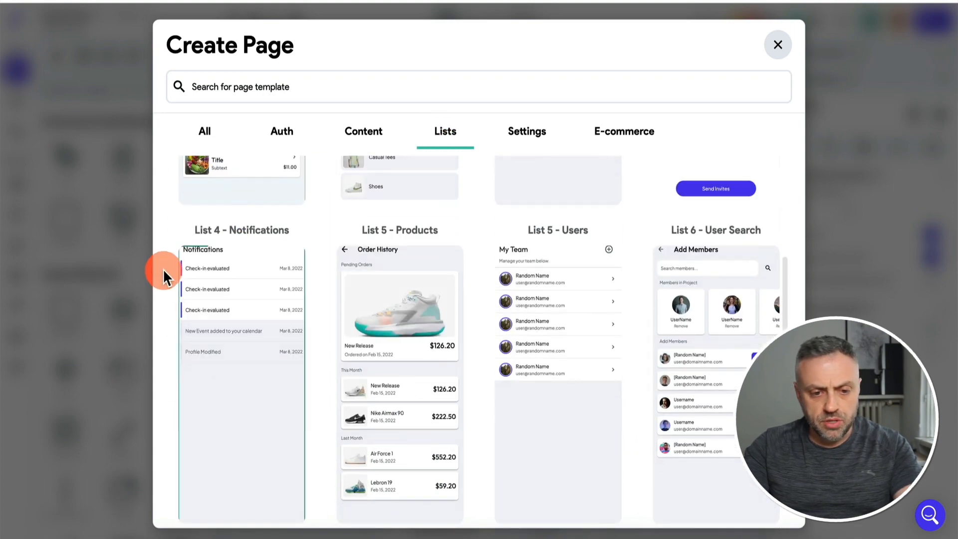
{"action": "scroll", "coordinate": [172, 271], "scroll_direction": "down", "scroll_amount": 6}
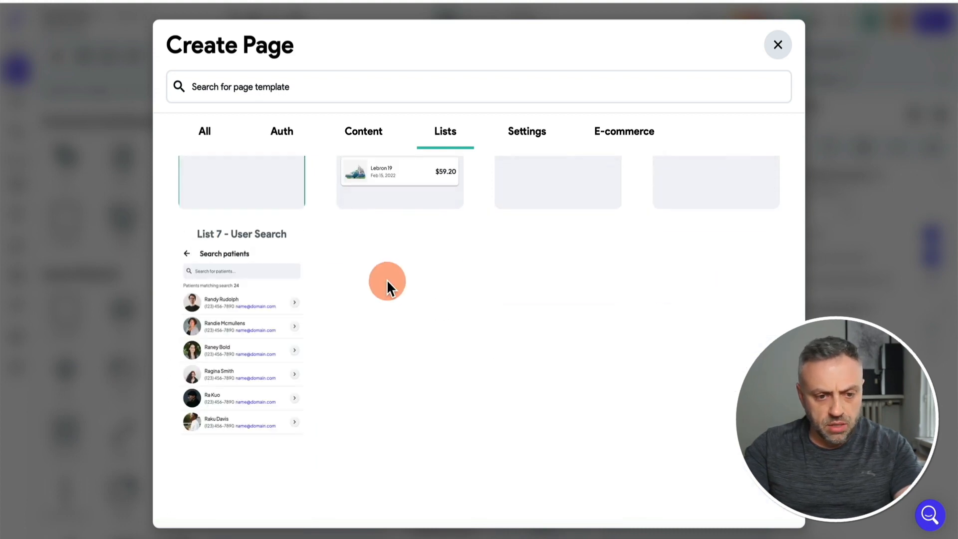
{"action": "mouse_move", "coordinate": [197, 294]}
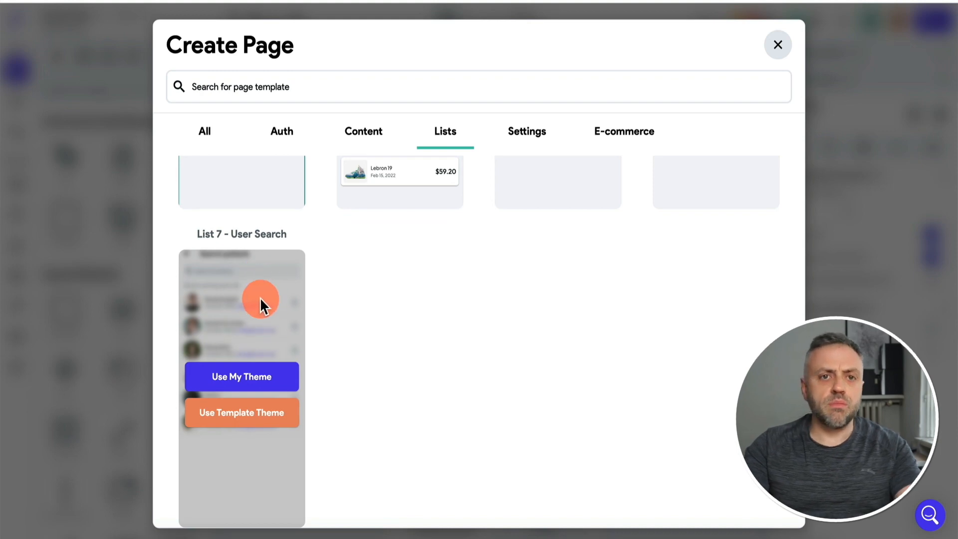
{"action": "left_click", "coordinate": [251, 376]}
{"action": "double_click", "coordinate": [388, 275]}
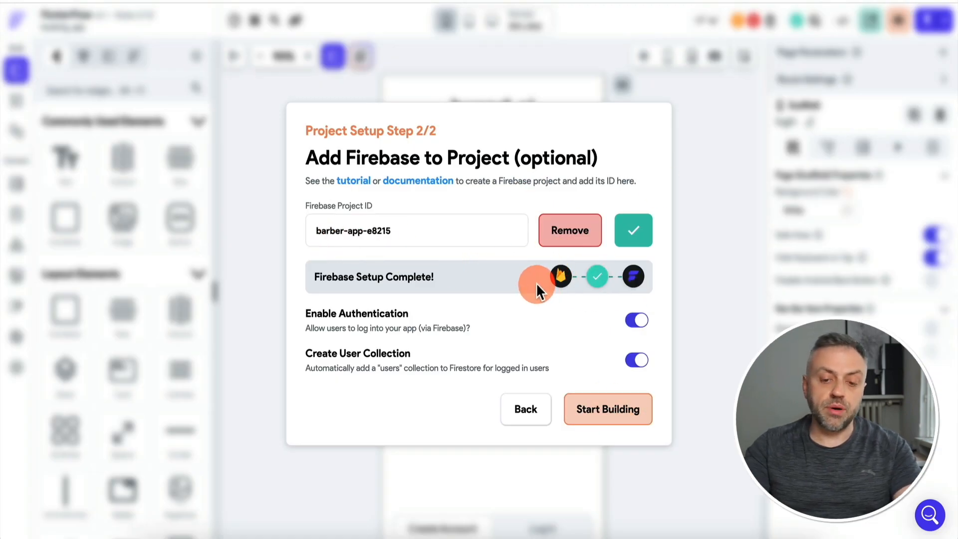
Finish project setup with Start Building and show the page list and widget tree for the login page.
{"action": "left_click", "coordinate": [609, 415]}
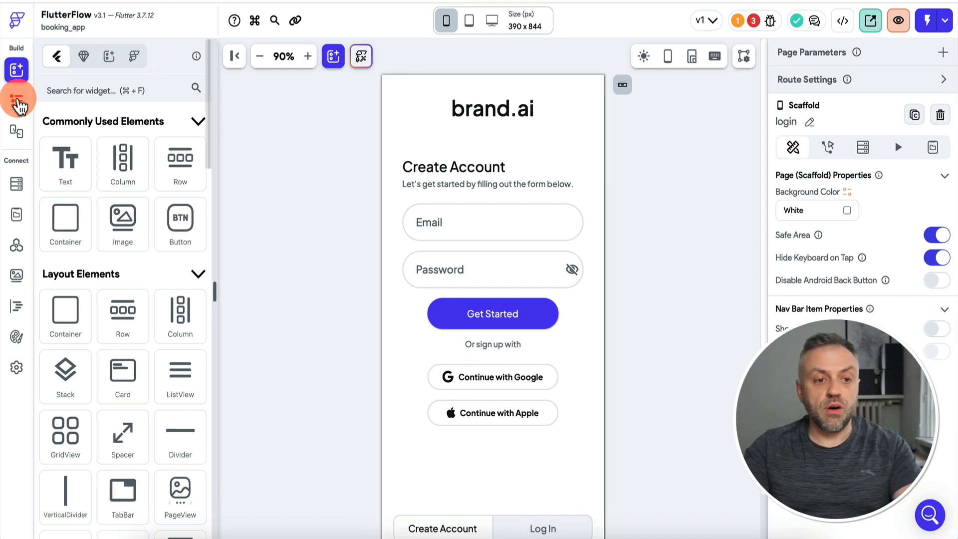
{"action": "left_click", "coordinate": [17, 100]}
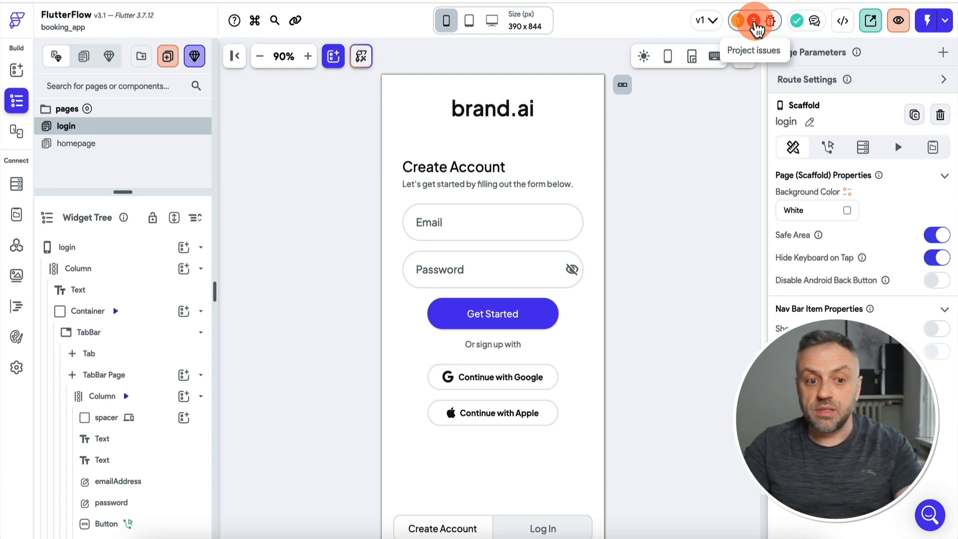
{"action": "left_click", "coordinate": [754, 23]}
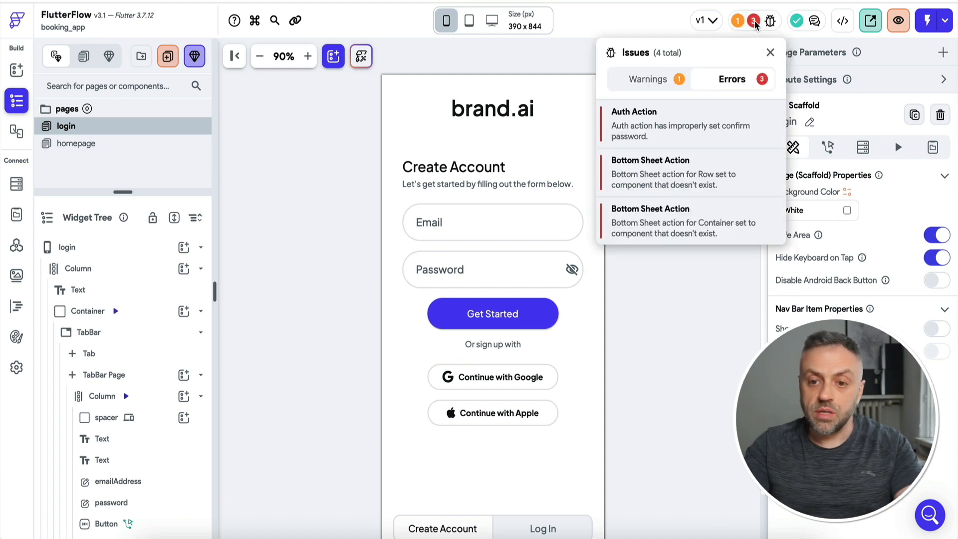
{"action": "left_click", "coordinate": [671, 146]}
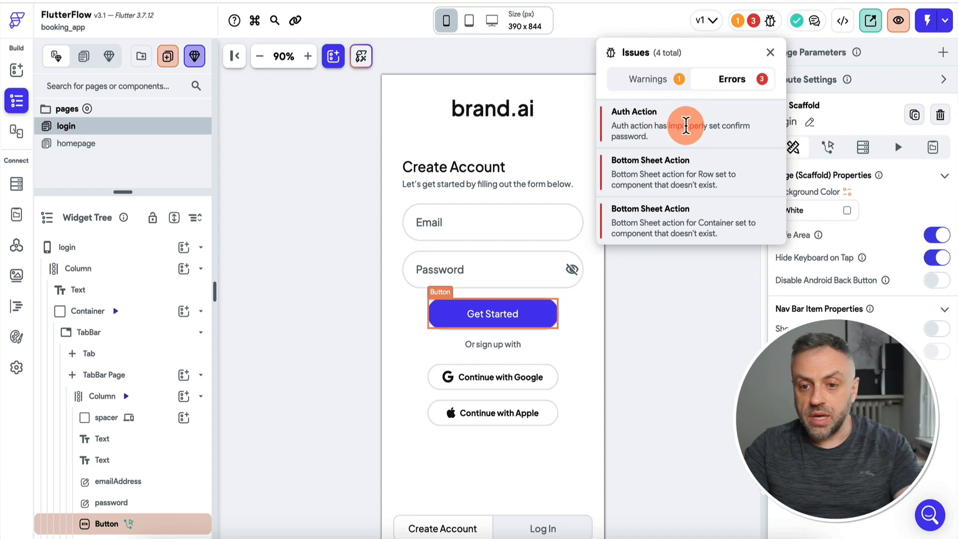
{"action": "left_click", "coordinate": [686, 126]}
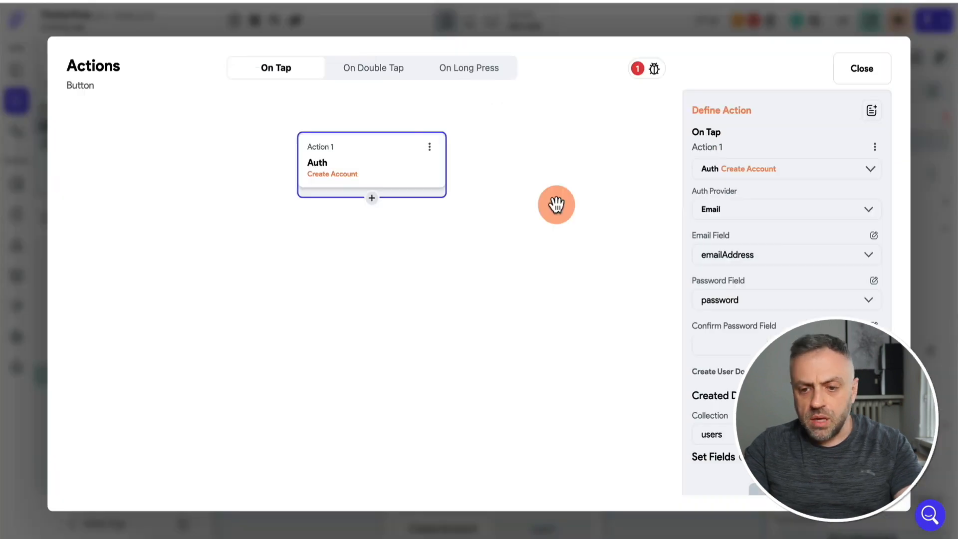
{"action": "left_click", "coordinate": [942, 226]}
{"action": "left_click", "coordinate": [327, 260]}
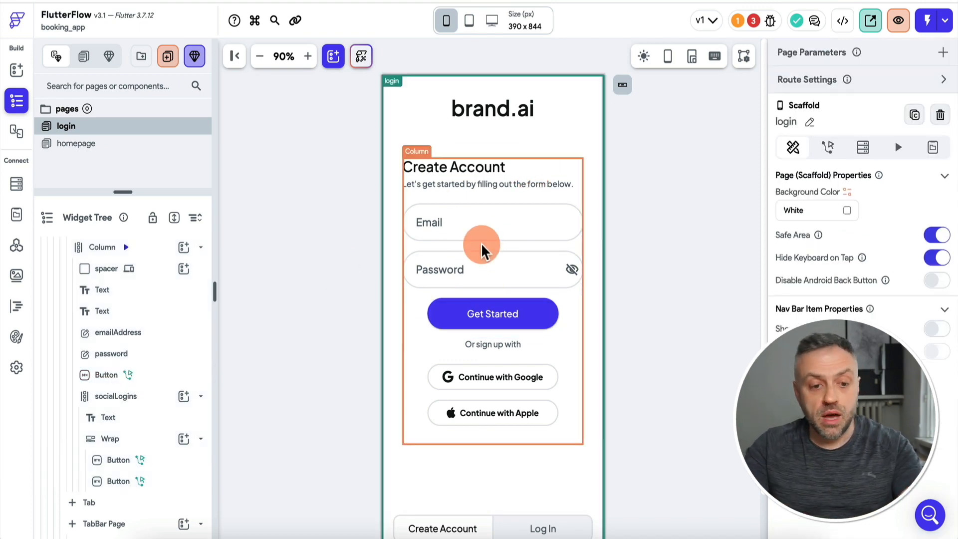
{"action": "scroll", "coordinate": [92, 345], "scroll_direction": "up", "scroll_amount": 3}
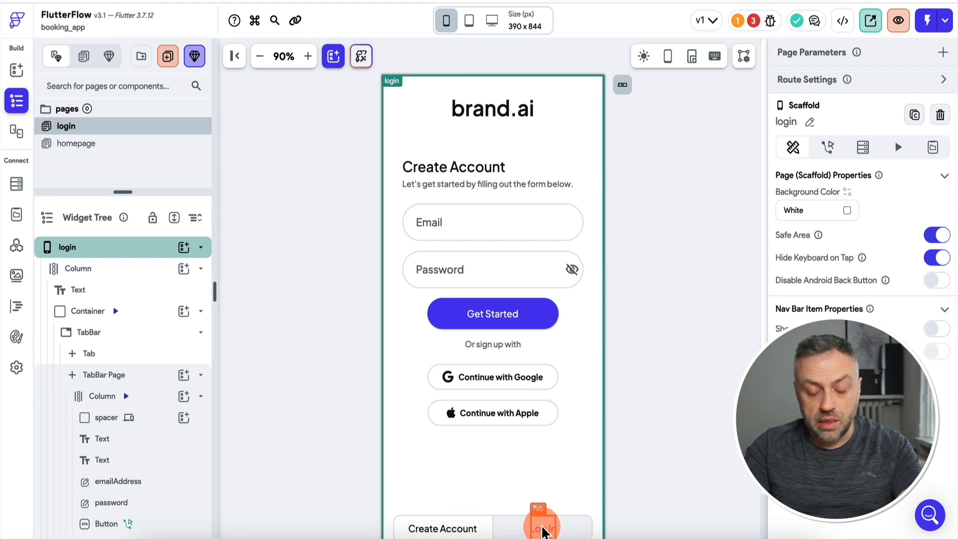
{"action": "left_click", "coordinate": [125, 378]}
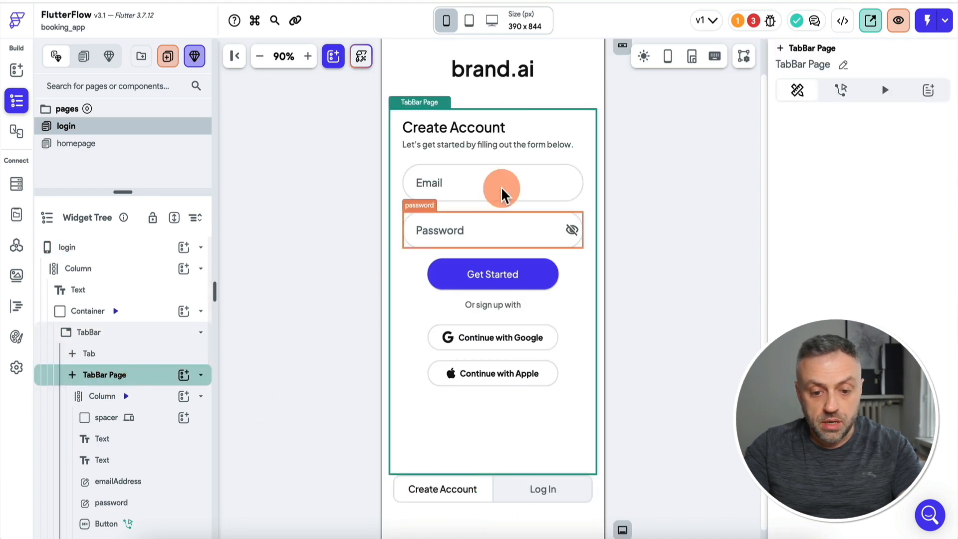
{"action": "scroll", "coordinate": [129, 413], "scroll_direction": "down", "scroll_amount": 5}
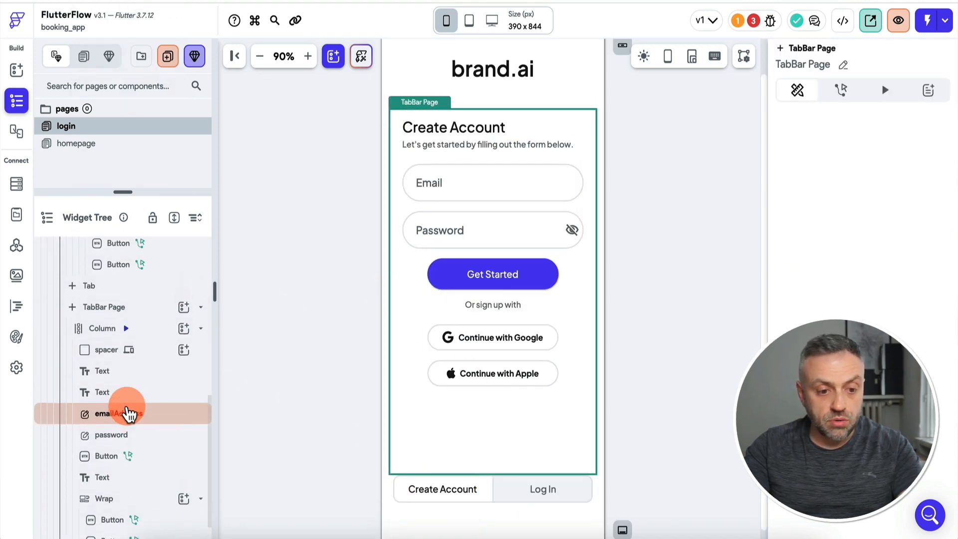
{"action": "left_click", "coordinate": [132, 312]}
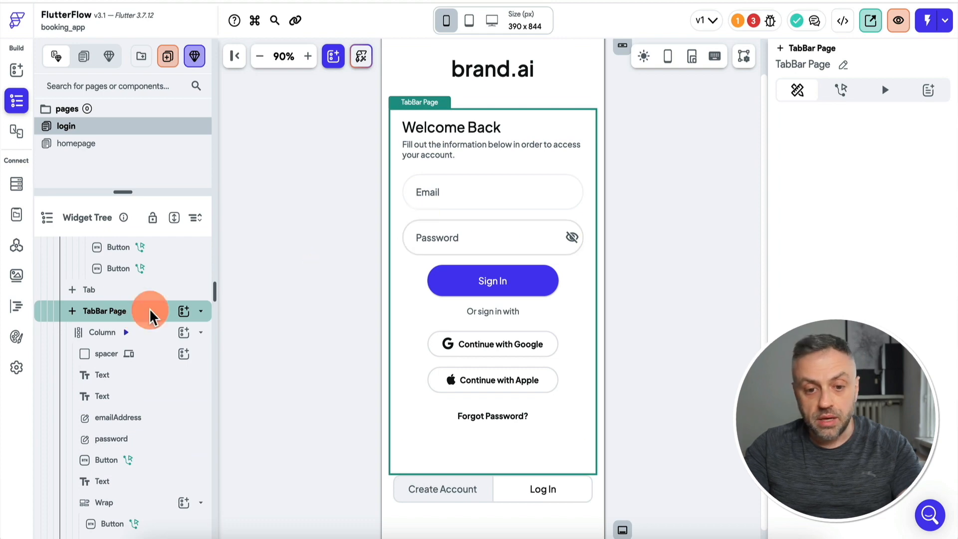
{"action": "scroll", "coordinate": [100, 325], "scroll_direction": "up", "scroll_amount": 5}
{"action": "left_click", "coordinate": [124, 274]}
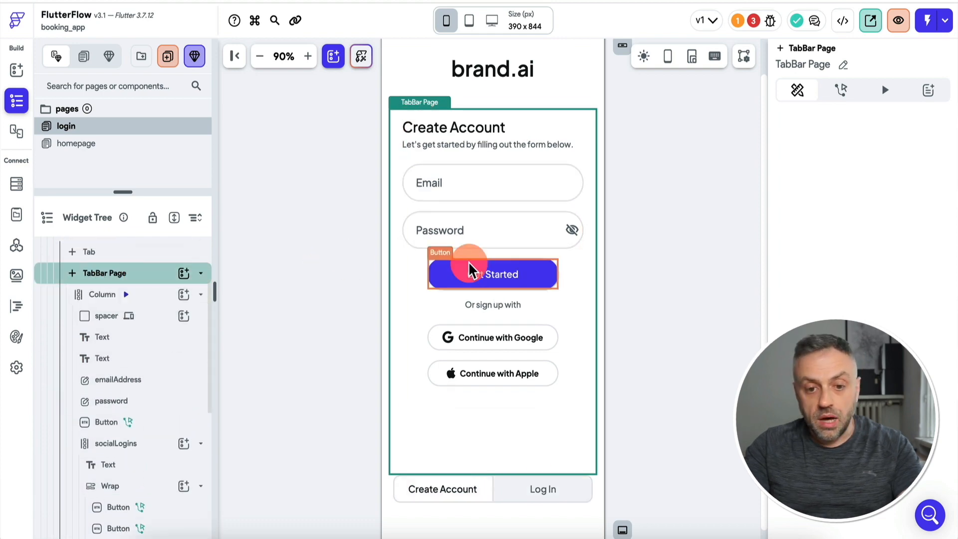
{"action": "left_click", "coordinate": [752, 21]}
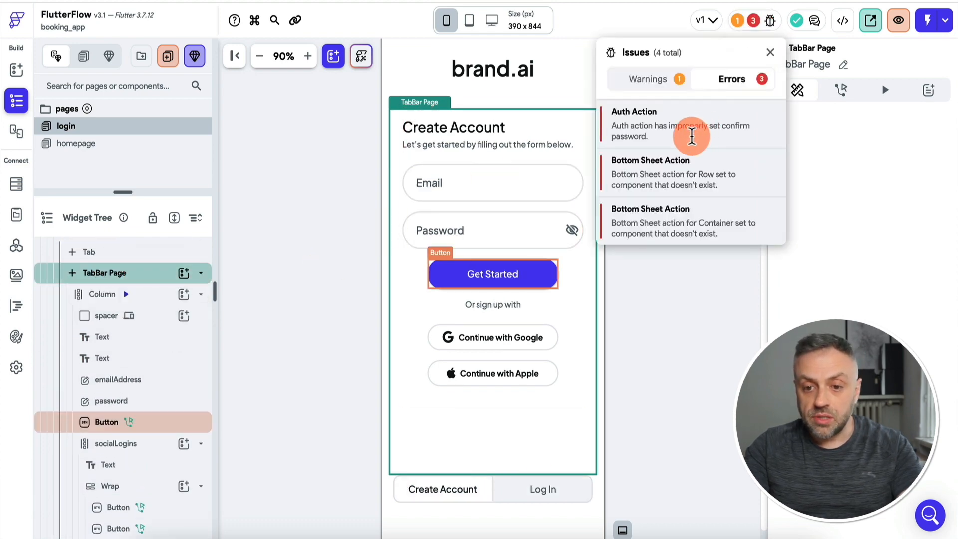
{"action": "left_click", "coordinate": [692, 136]}
{"action": "left_click", "coordinate": [638, 69]}
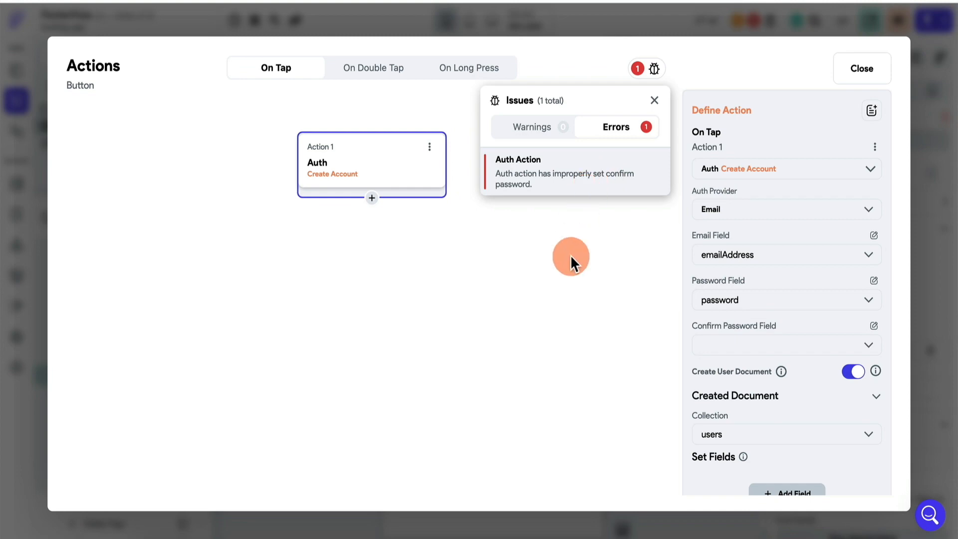
{"action": "left_click", "coordinate": [571, 257]}
{"action": "left_click", "coordinate": [952, 288]}
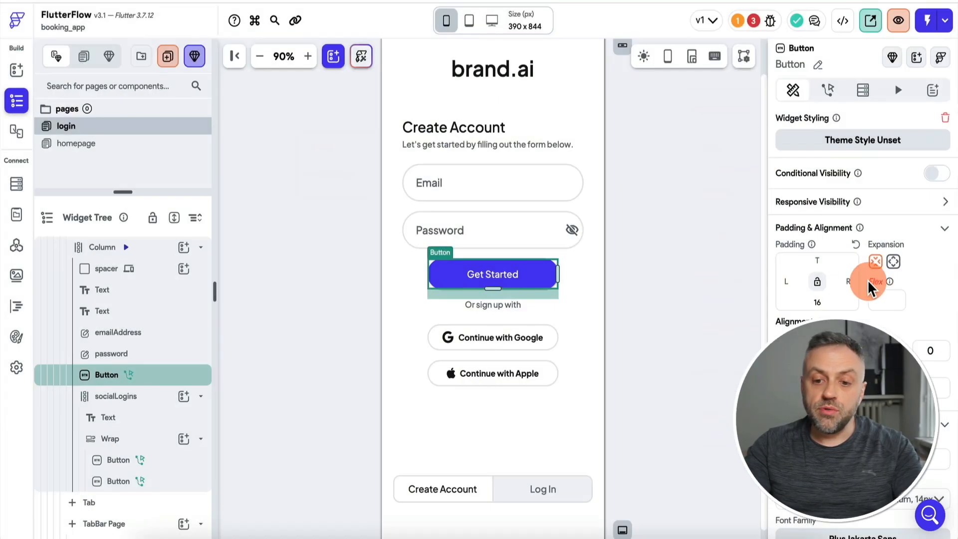
{"action": "left_click", "coordinate": [674, 207]}
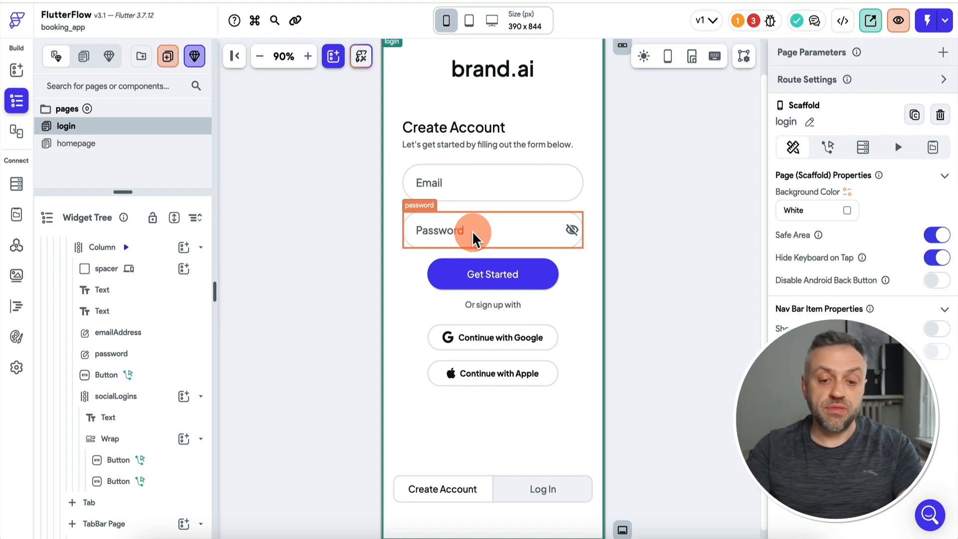
Duplicate the login page's password field and rename the copy password2.
{"action": "left_click", "coordinate": [465, 233]}
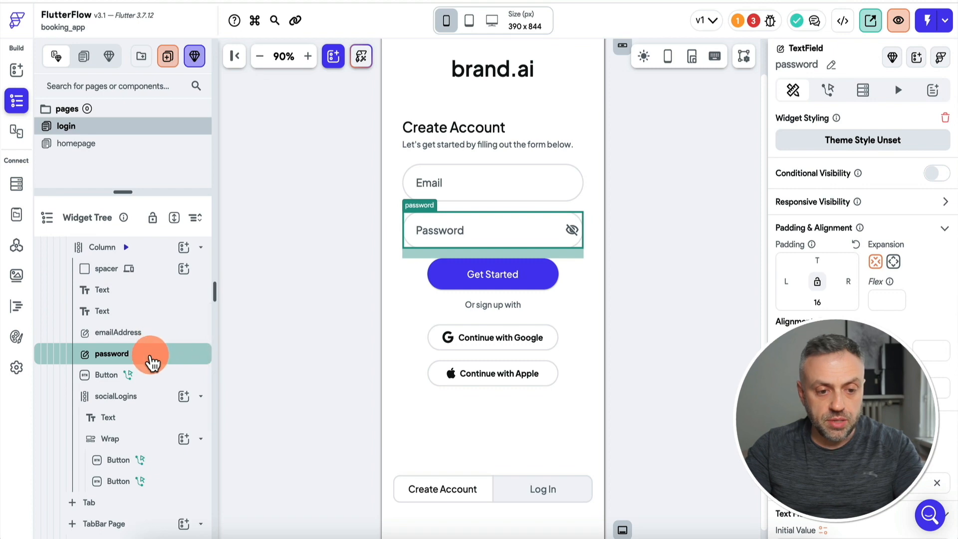
{"action": "right_click", "coordinate": [151, 357]}
{"action": "left_click", "coordinate": [209, 315]}
{"action": "scroll", "coordinate": [130, 398], "scroll_direction": "down", "scroll_amount": 2}
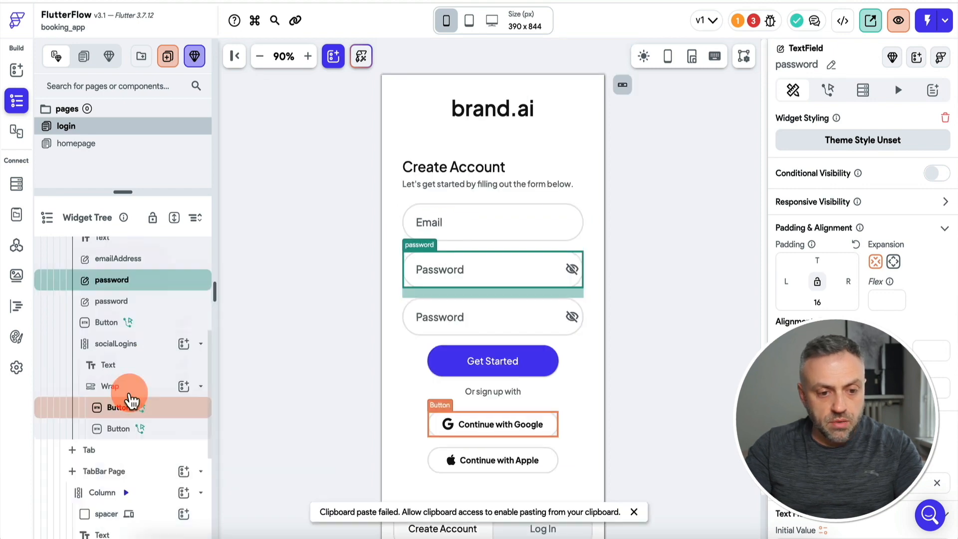
{"action": "scroll", "coordinate": [130, 399], "scroll_direction": "up", "scroll_amount": 1}
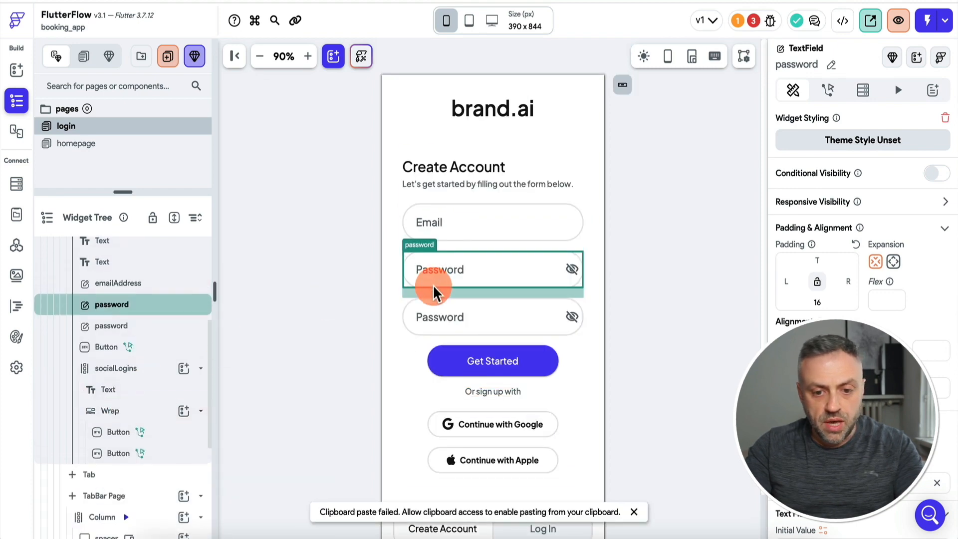
{"action": "left_click", "coordinate": [448, 322]}
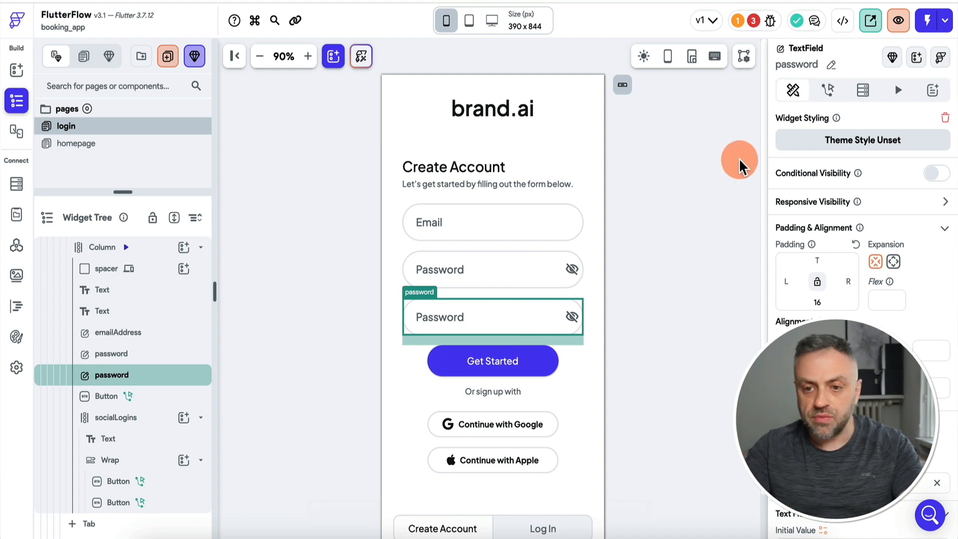
{"action": "left_click", "coordinate": [831, 64]}
{"action": "type", "text": "2"}
{"action": "left_click", "coordinate": [863, 64]}
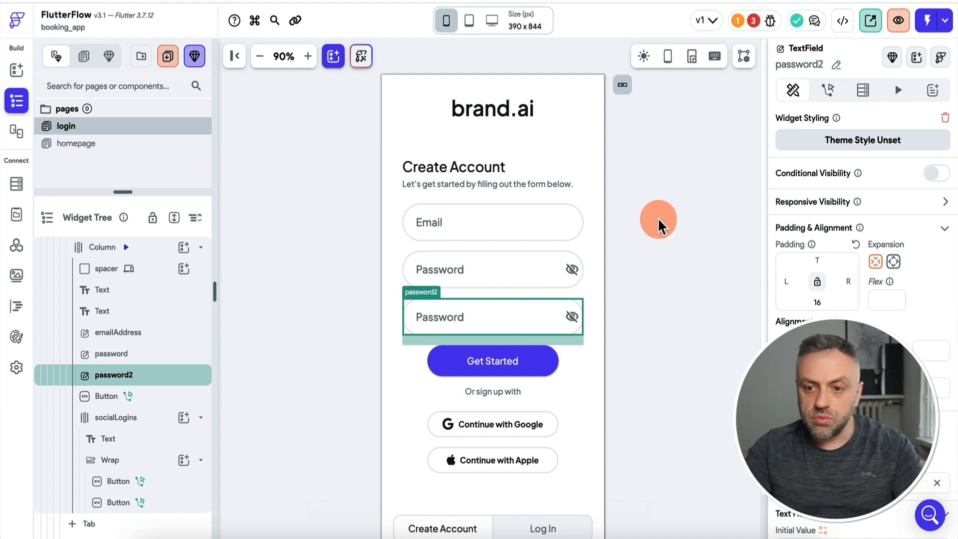
Fix the Auth Action issue by setting password2 as the Confirm Password Field.
{"action": "left_click", "coordinate": [750, 21]}
{"action": "left_click", "coordinate": [673, 128]}
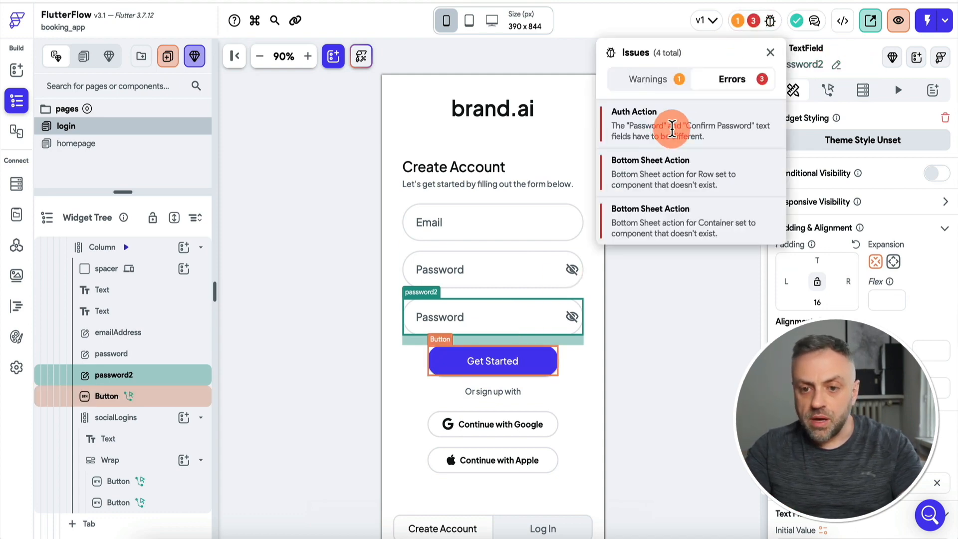
{"action": "left_click", "coordinate": [737, 345]}
{"action": "left_click", "coordinate": [741, 385]}
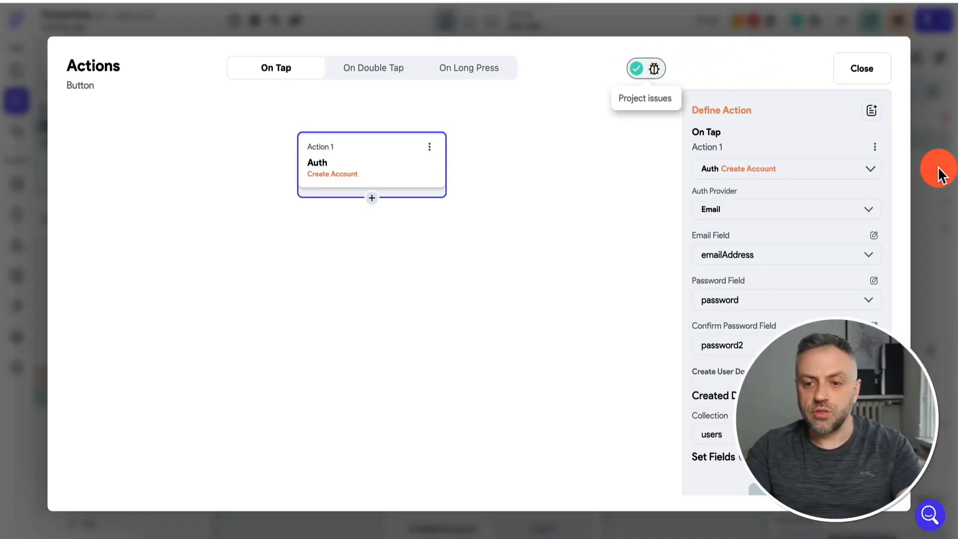
{"action": "left_click", "coordinate": [952, 202]}
{"action": "left_click", "coordinate": [755, 22]}
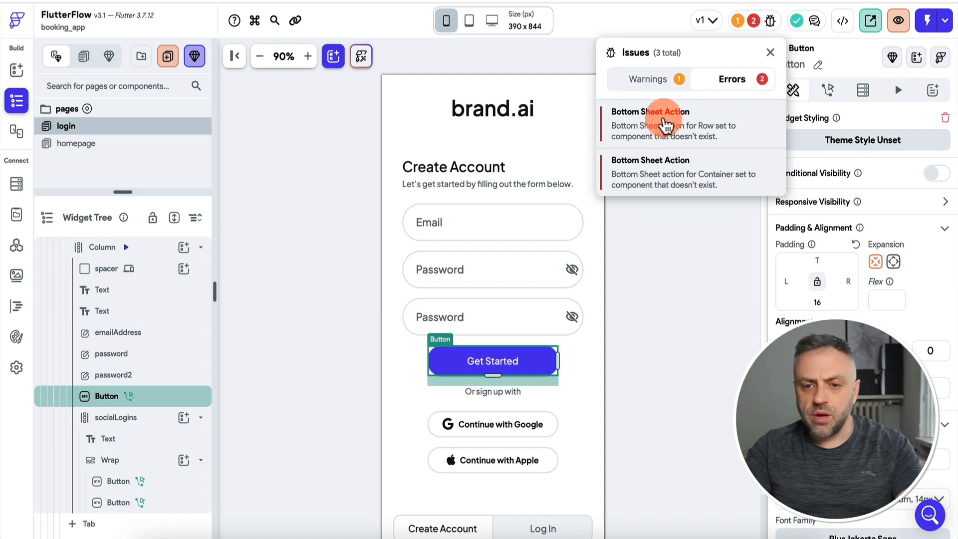
Remove the broken Bottom Sheet action from the homepage Row.
{"action": "left_click", "coordinate": [669, 128]}
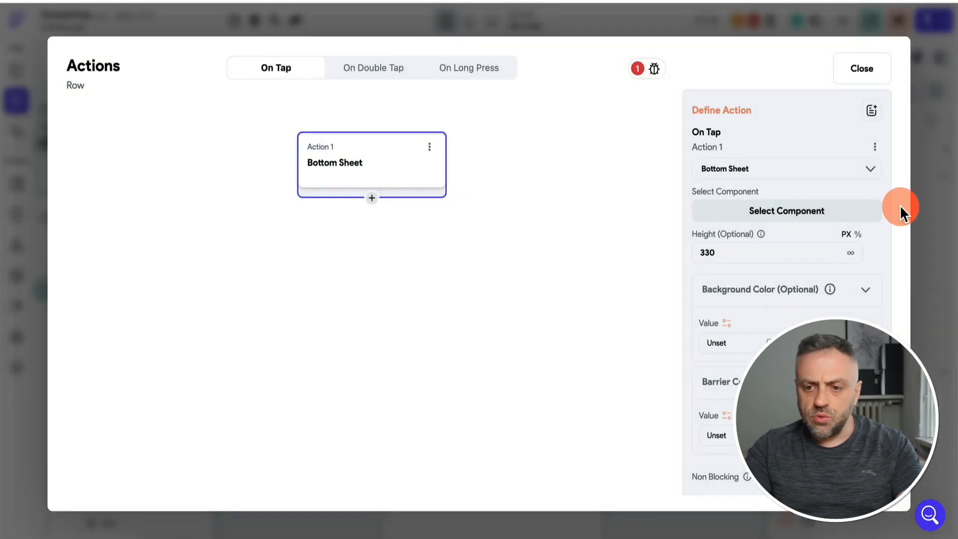
{"action": "left_click", "coordinate": [926, 207]}
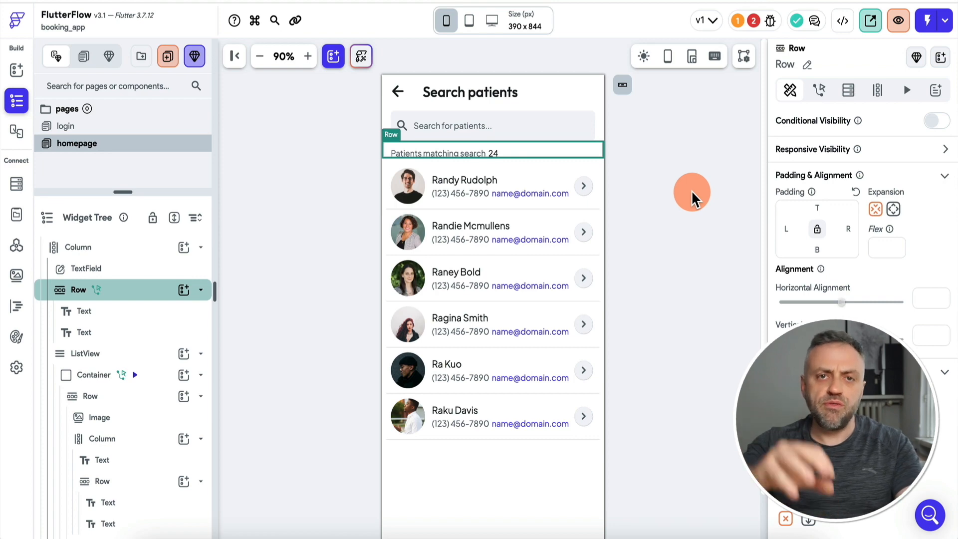
{"action": "left_click", "coordinate": [753, 22]}
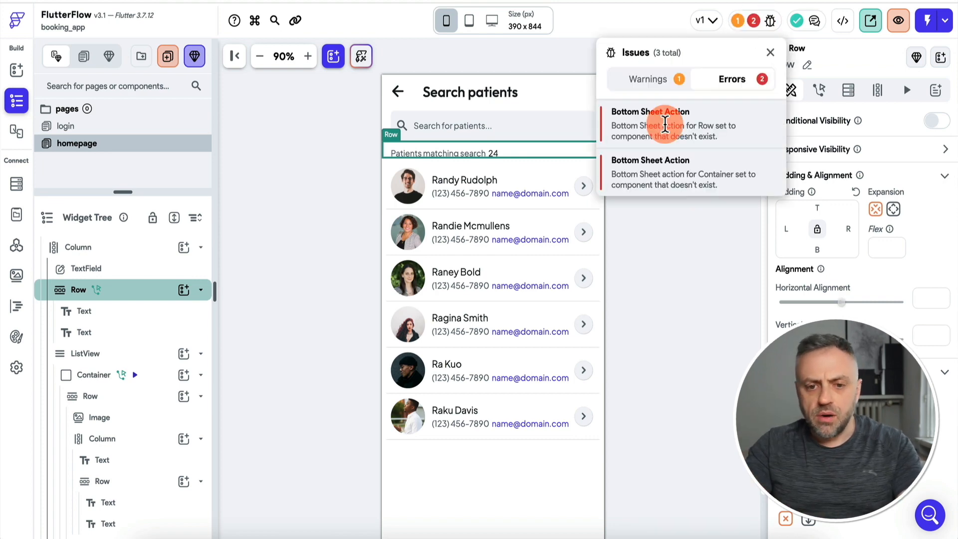
{"action": "left_click", "coordinate": [664, 124]}
{"action": "left_click", "coordinate": [429, 146]}
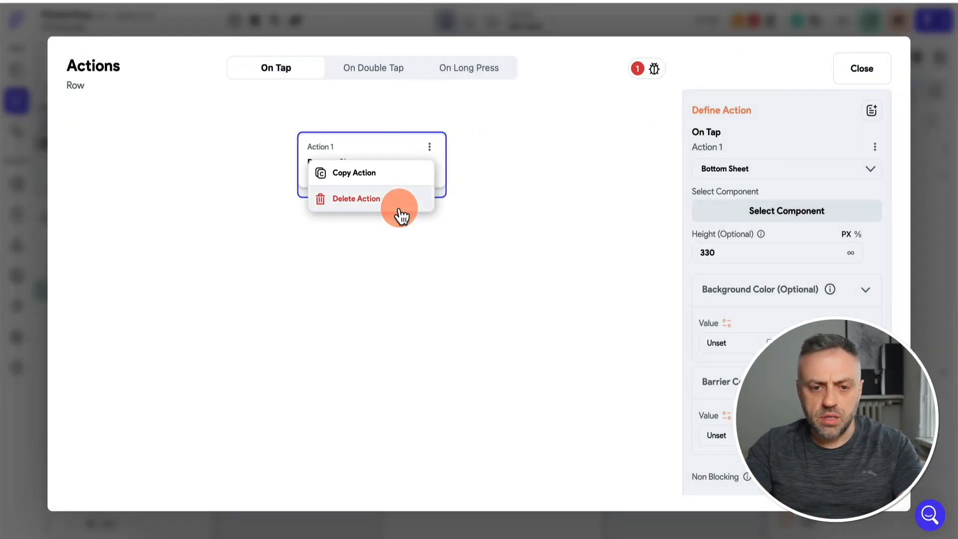
{"action": "left_click", "coordinate": [396, 202]}
{"action": "left_click", "coordinate": [590, 300]}
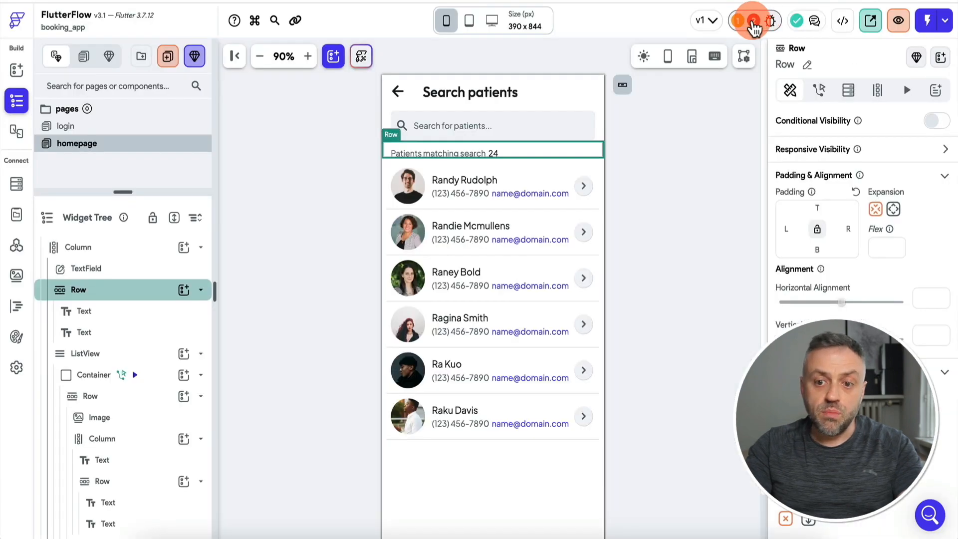
Remove the Container's Bottom Sheet action, then check the remaining Firestore Rules warning.
{"action": "left_click", "coordinate": [754, 24]}
{"action": "left_click", "coordinate": [650, 132]}
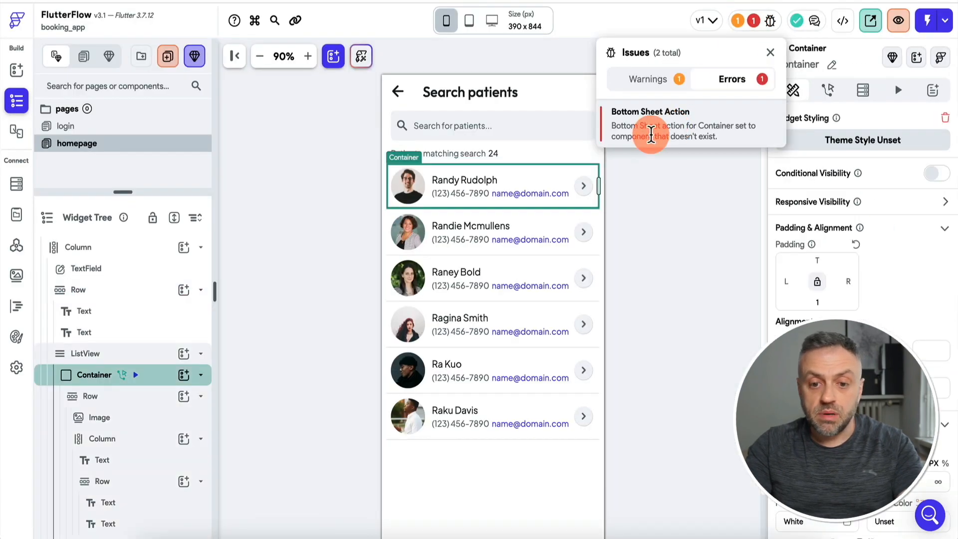
{"action": "left_click", "coordinate": [429, 147]}
{"action": "left_click", "coordinate": [410, 196]}
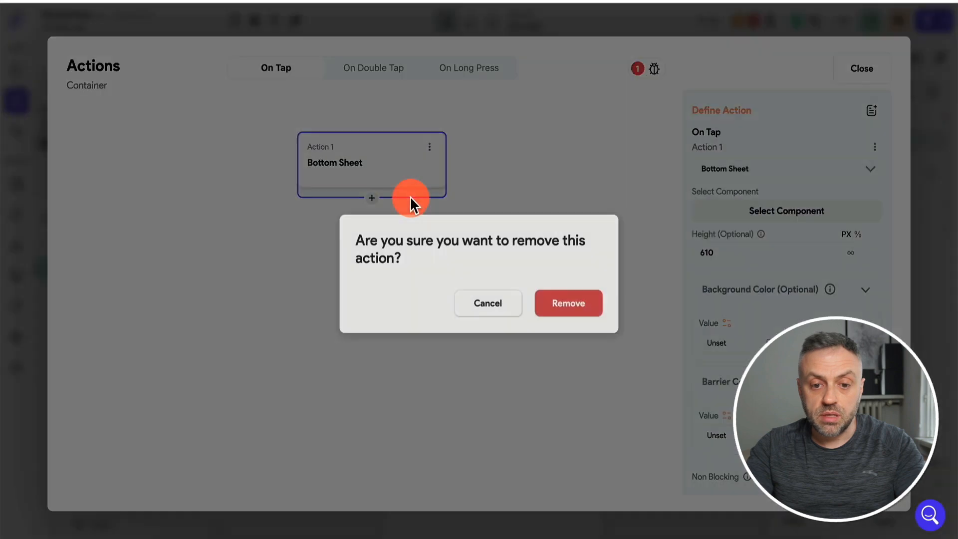
{"action": "left_click", "coordinate": [567, 302]}
{"action": "left_click", "coordinate": [932, 246]}
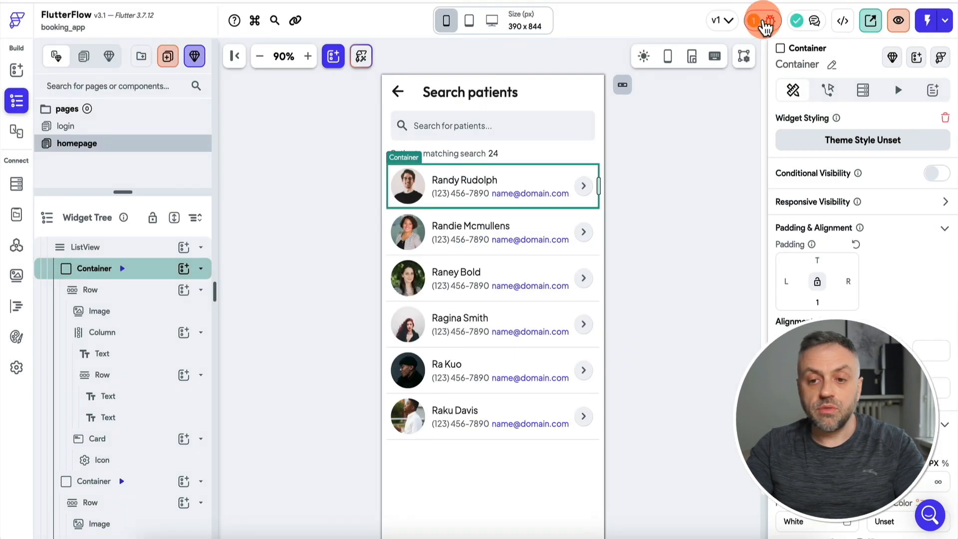
{"action": "left_click", "coordinate": [754, 22]}
{"action": "left_click", "coordinate": [680, 79]}
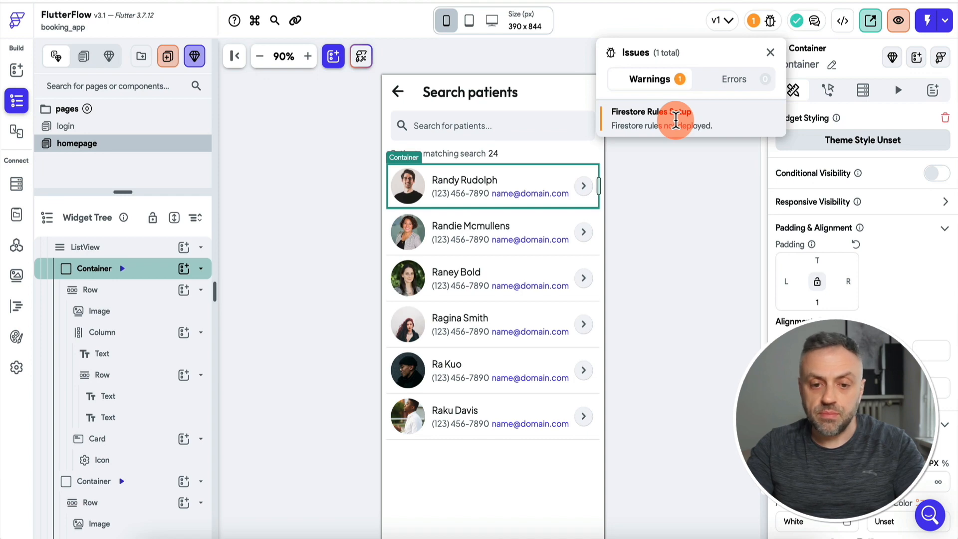
Visit the Firestore Rules Setup settings from the warning, then return to building the homepage.
{"action": "left_click", "coordinate": [676, 120]}
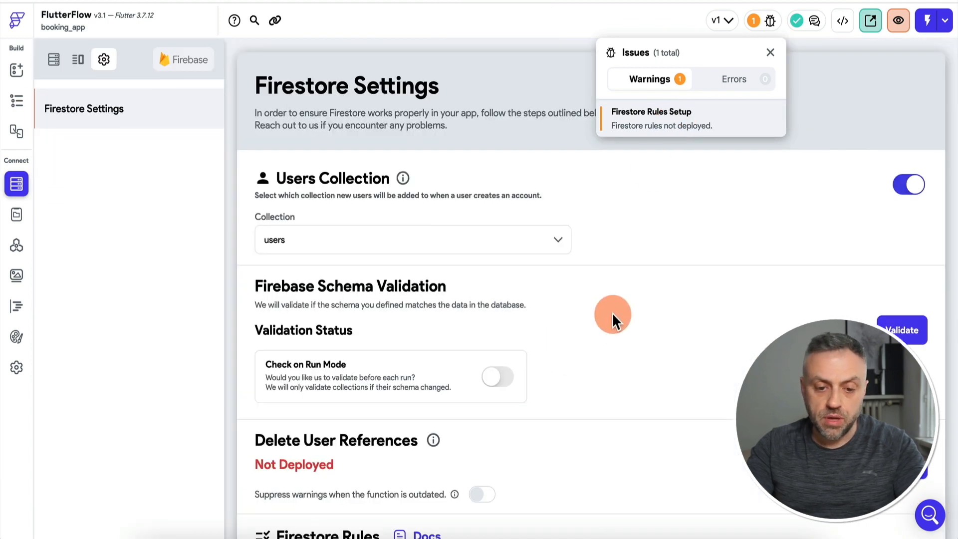
{"action": "left_click", "coordinate": [612, 319]}
{"action": "left_click", "coordinate": [17, 73]}
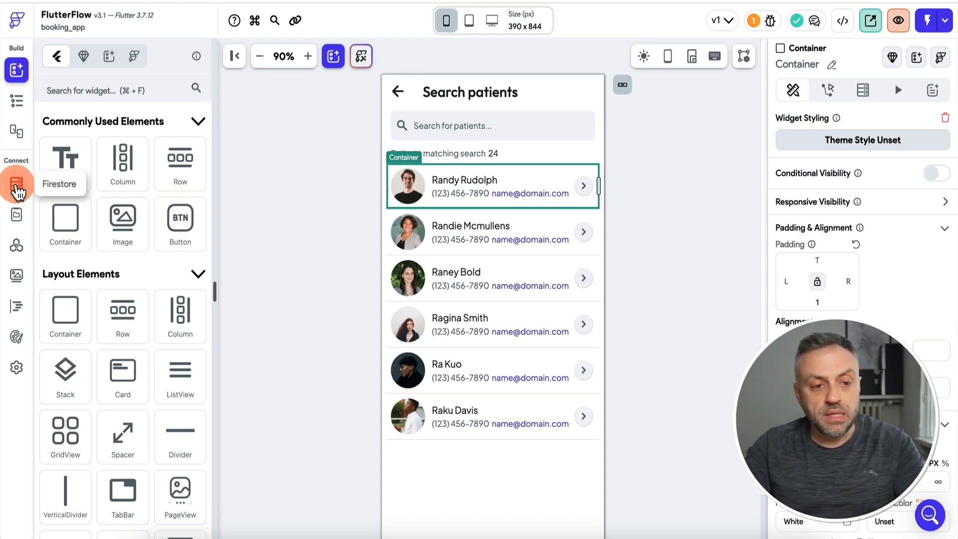
View the users collection schema in Firestore settings and open the Firebase project's Firestore Database.
{"action": "left_click", "coordinate": [17, 188]}
{"action": "left_click", "coordinate": [49, 62]}
{"action": "left_click", "coordinate": [75, 109]}
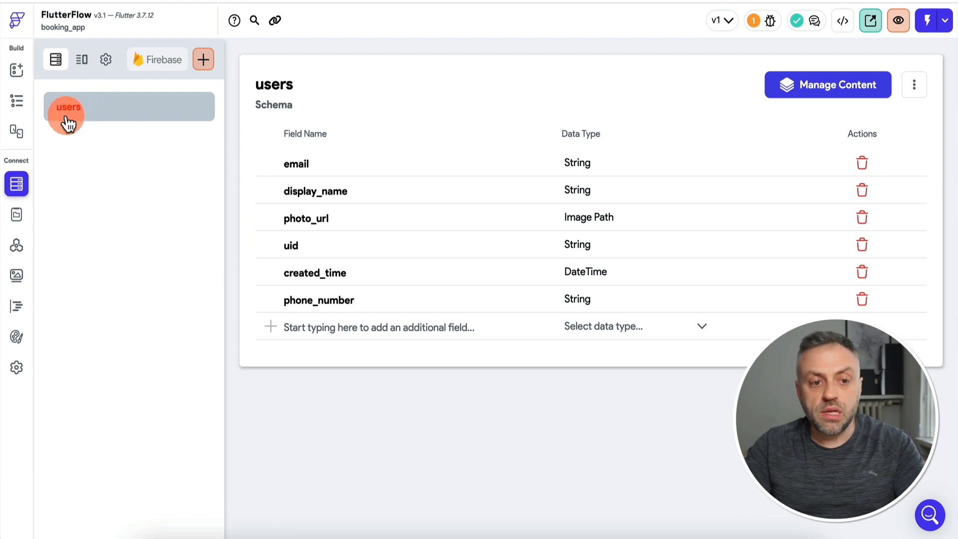
{"action": "left_click", "coordinate": [16, 184]}
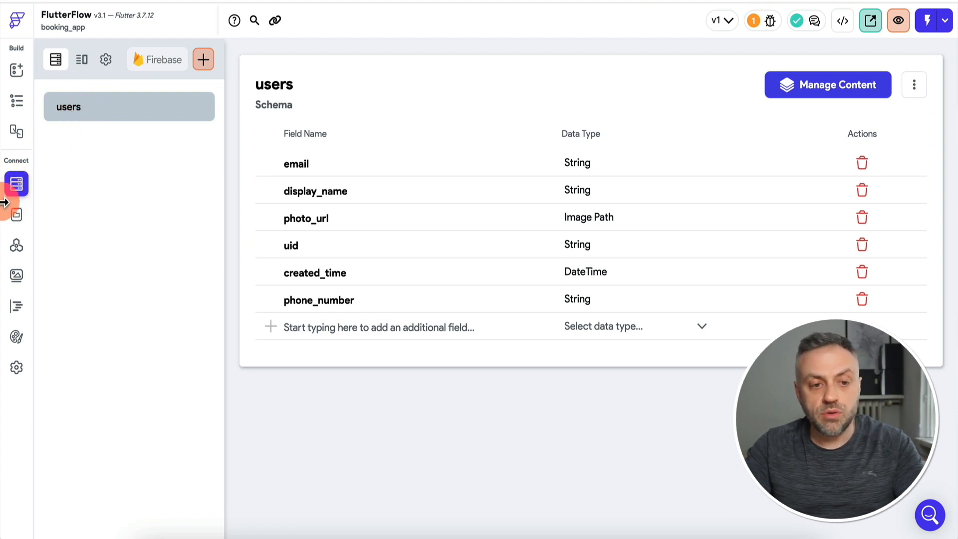
{"action": "left_click", "coordinate": [57, 61]}
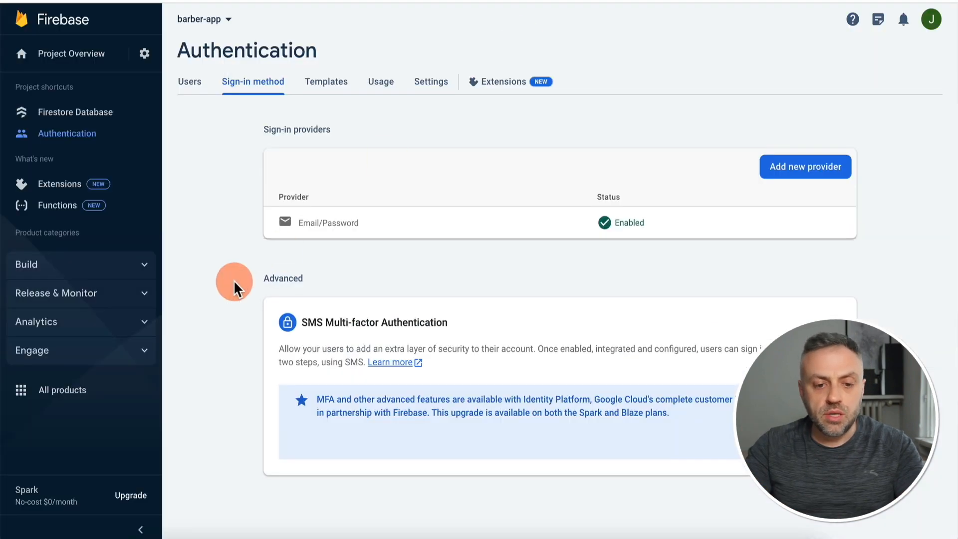
{"action": "left_click", "coordinate": [84, 112]}
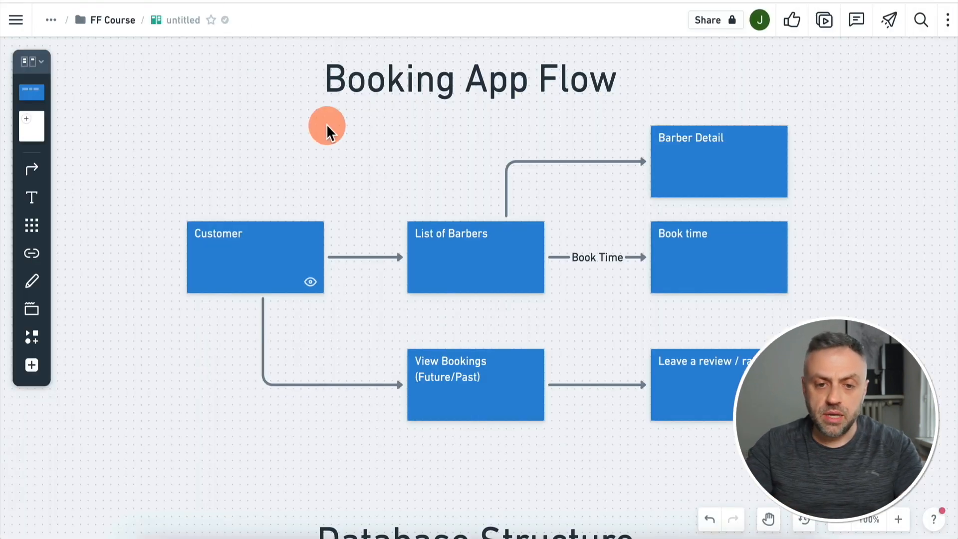
Scroll the Whimsical board down from Booking App Flow toward the Database Structure diagram.
{"action": "scroll", "coordinate": [326, 124], "scroll_direction": "down", "scroll_amount": 10}
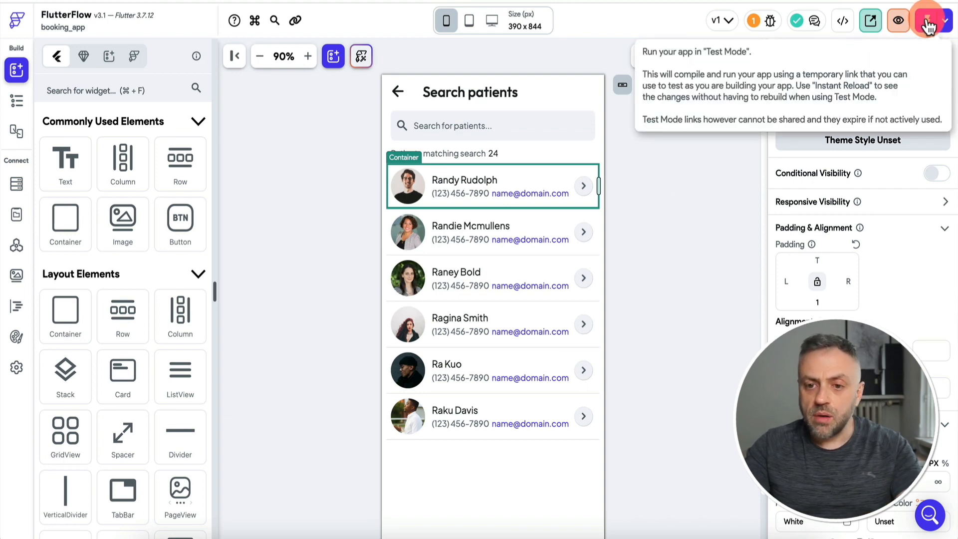
Run the app in Test mode at 80% preview and view its Create Account form.
{"action": "left_click", "coordinate": [927, 22]}
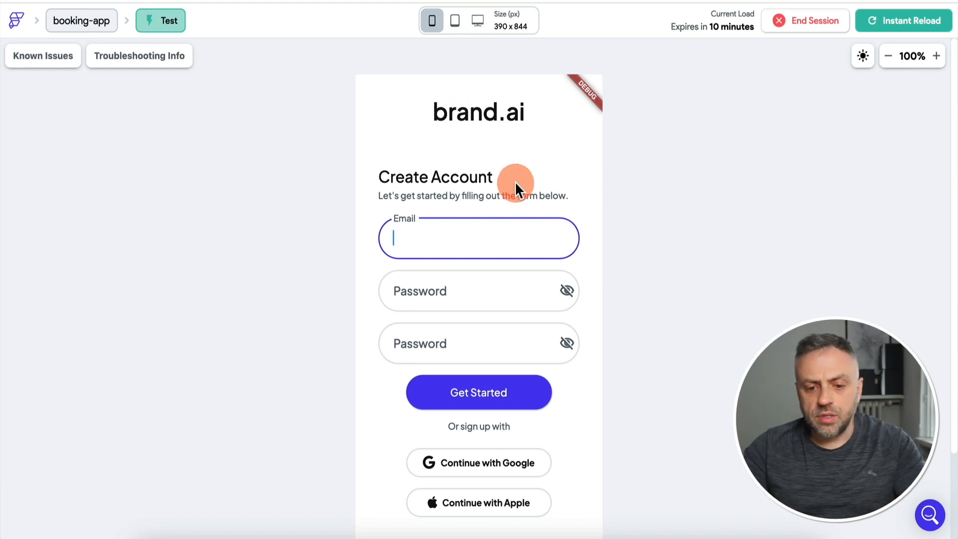
{"action": "left_click", "coordinate": [886, 54]}
{"action": "left_click", "coordinate": [885, 54]}
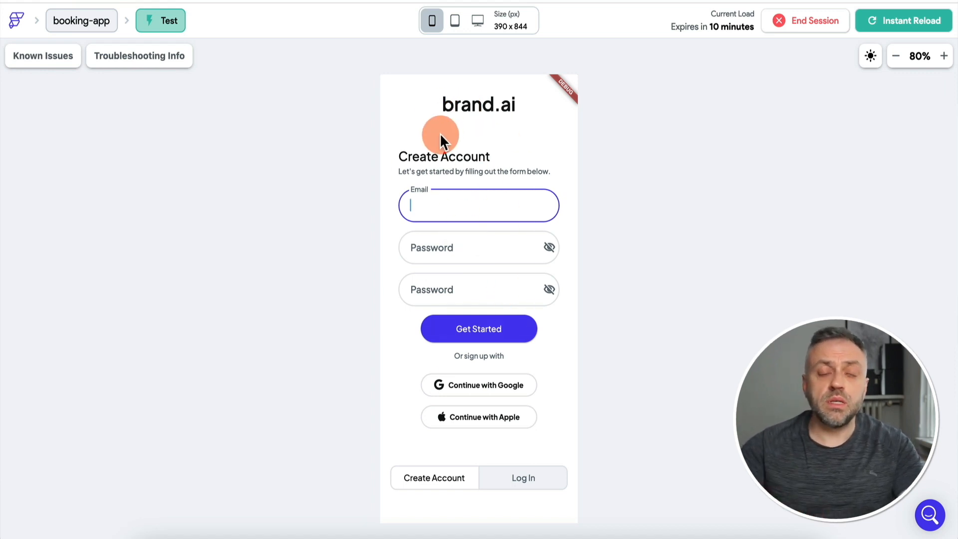
{"action": "left_click", "coordinate": [519, 484]}
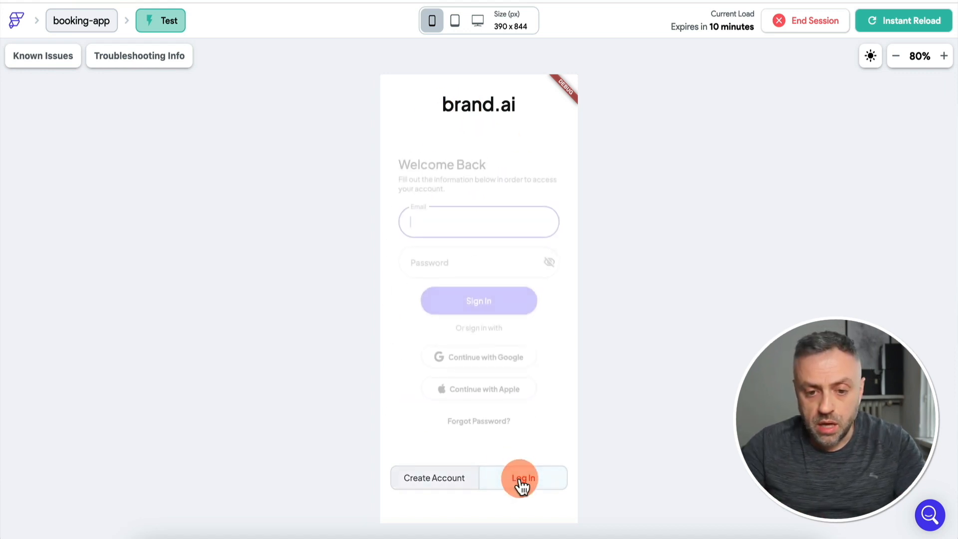
{"action": "left_click", "coordinate": [439, 480]}
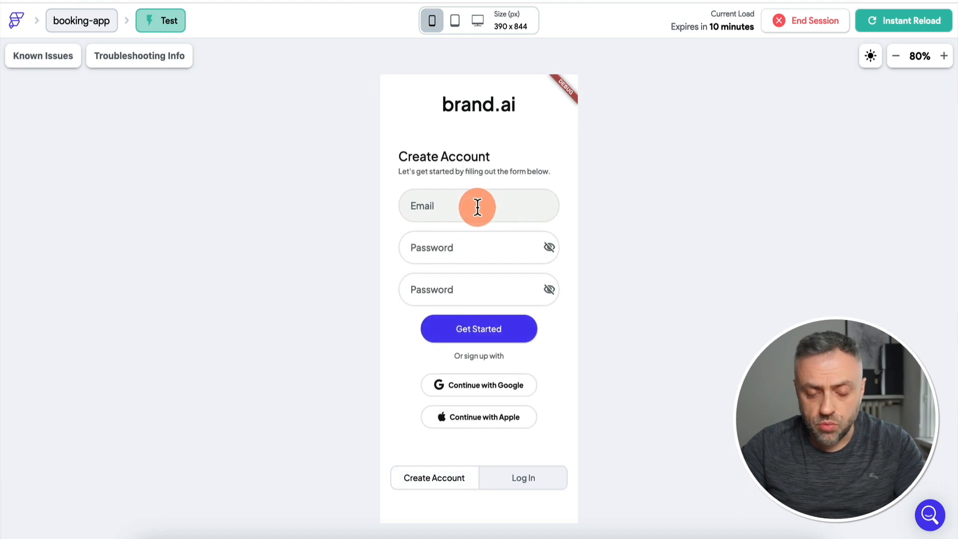
Try typing 'test' as the email and clearing the password, then reopen the login page in the editor.
{"action": "left_click", "coordinate": [476, 206]}
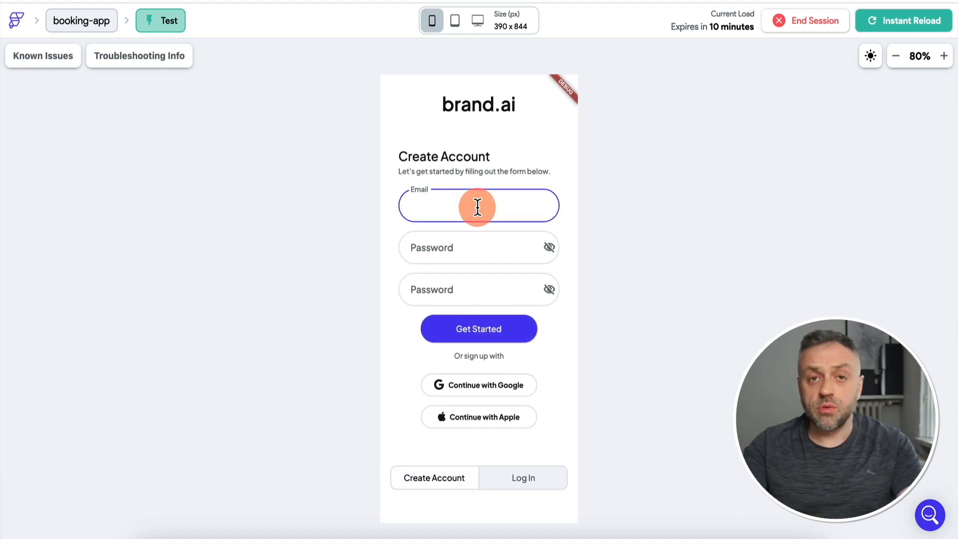
{"action": "type", "text": "test"}
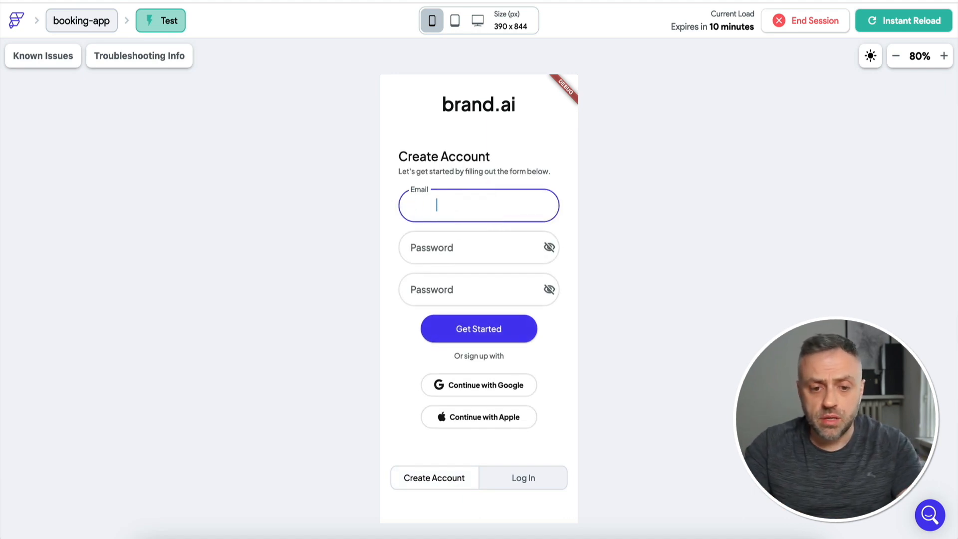
{"action": "left_click", "coordinate": [419, 235]}
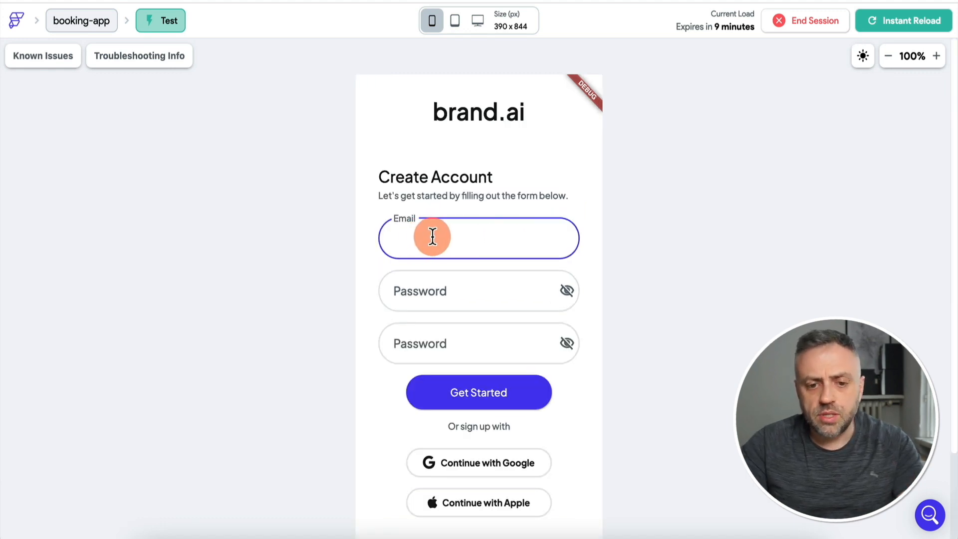
{"action": "left_click", "coordinate": [475, 296]}
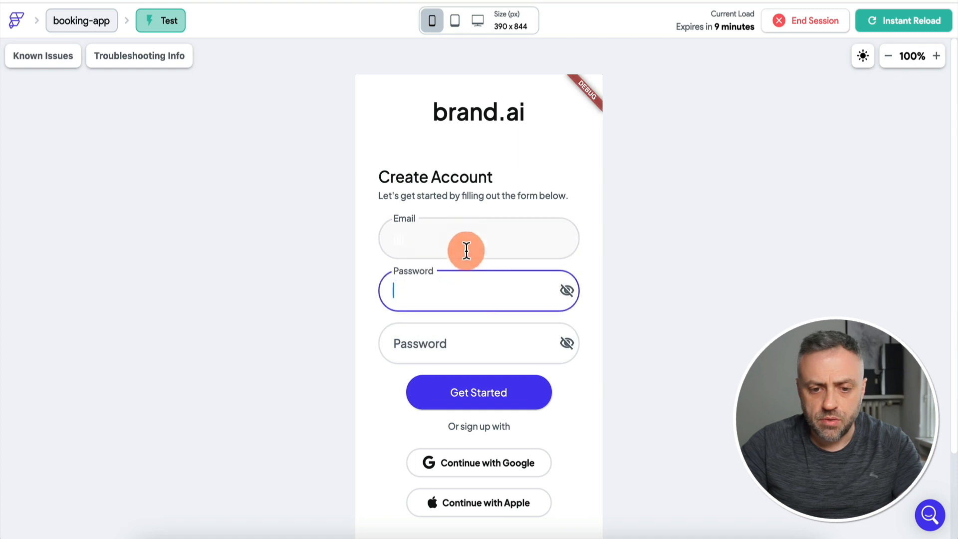
{"action": "left_click", "coordinate": [467, 251]}
{"action": "left_click", "coordinate": [421, 286]}
{"action": "left_click", "coordinate": [414, 249]}
{"action": "left_click", "coordinate": [413, 282]}
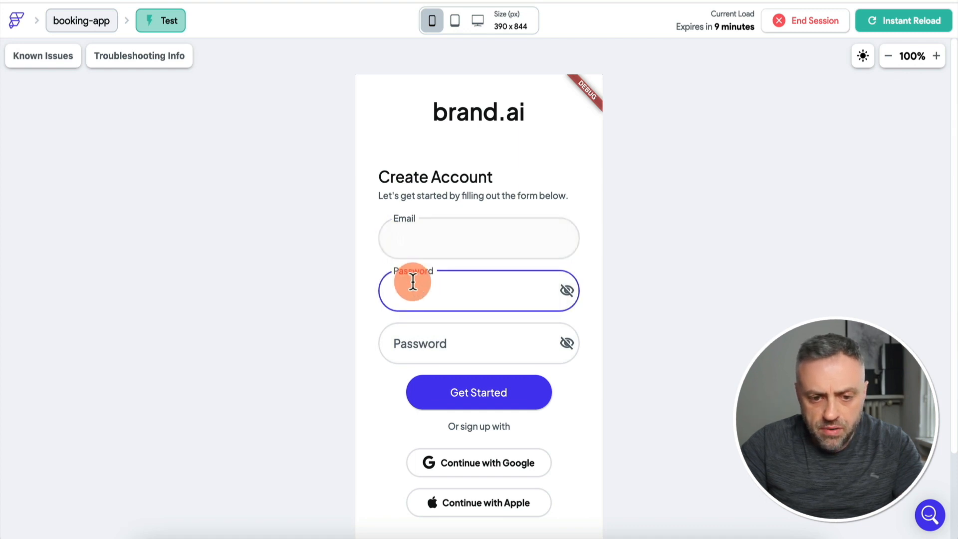
{"action": "left_click", "coordinate": [436, 301]}
{"action": "key", "text": "BackSpace"}
{"action": "left_click", "coordinate": [429, 240]}
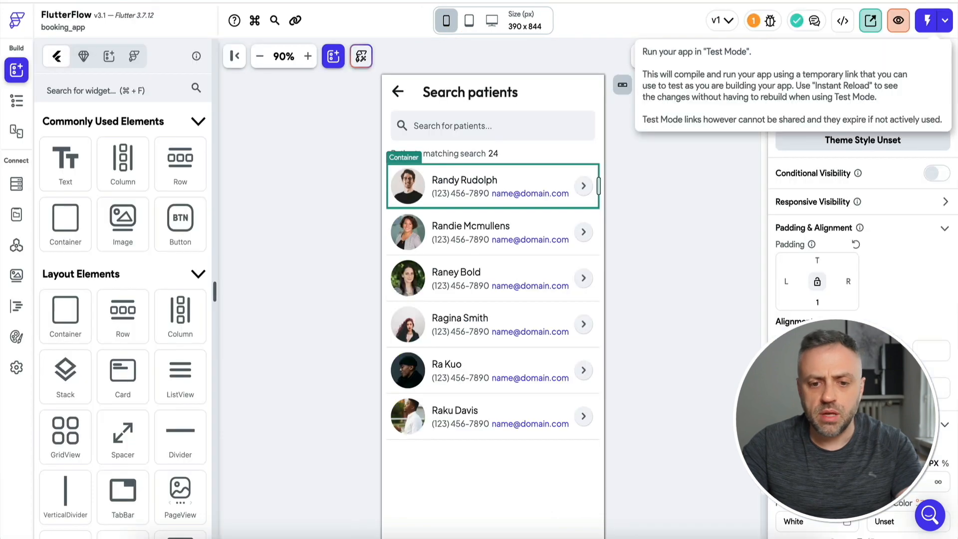
{"action": "left_click", "coordinate": [17, 101]}
{"action": "left_click", "coordinate": [97, 127]}
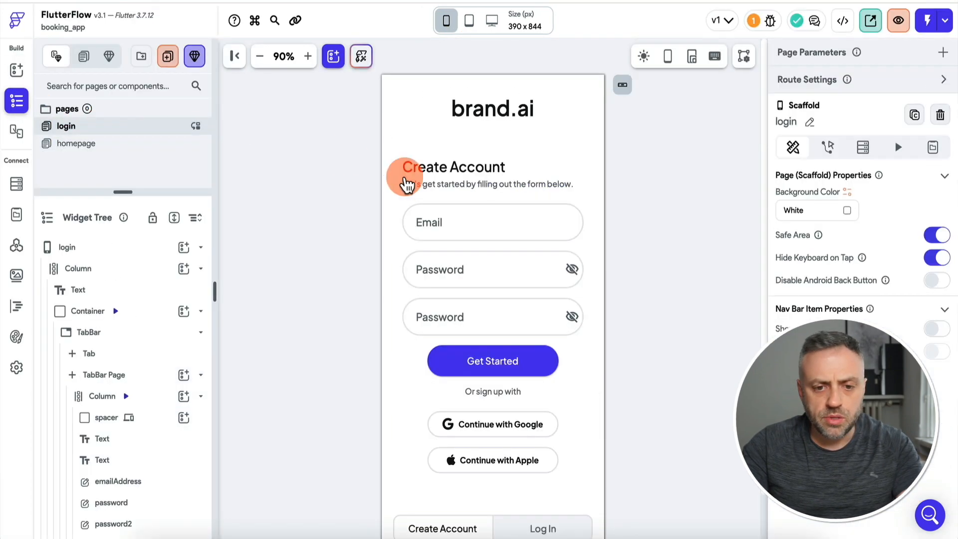
Set the text colour of the sign-up form's Email and Password fields to black.
{"action": "left_click", "coordinate": [439, 223]}
{"action": "scroll", "coordinate": [890, 310], "scroll_direction": "down", "scroll_amount": 6}
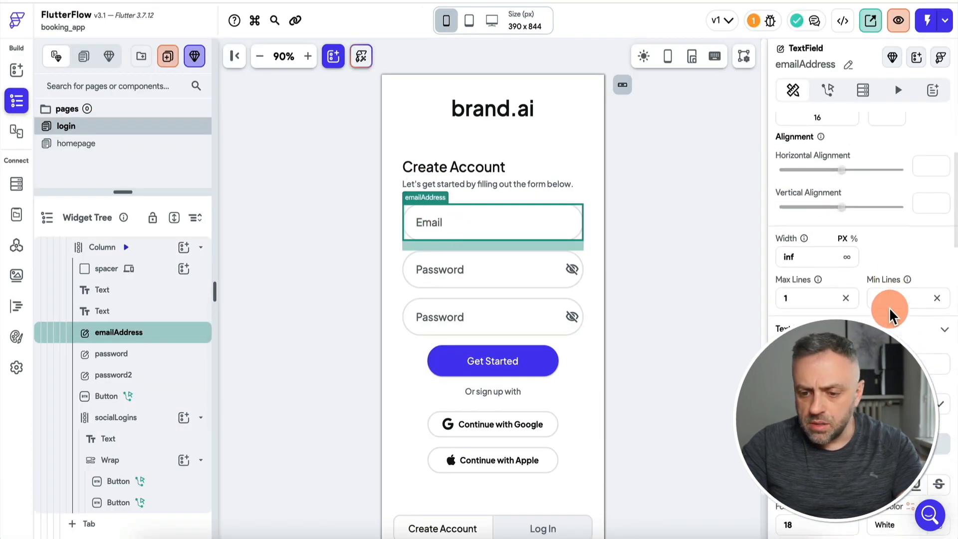
{"action": "scroll", "coordinate": [878, 339], "scroll_direction": "down", "scroll_amount": 1}
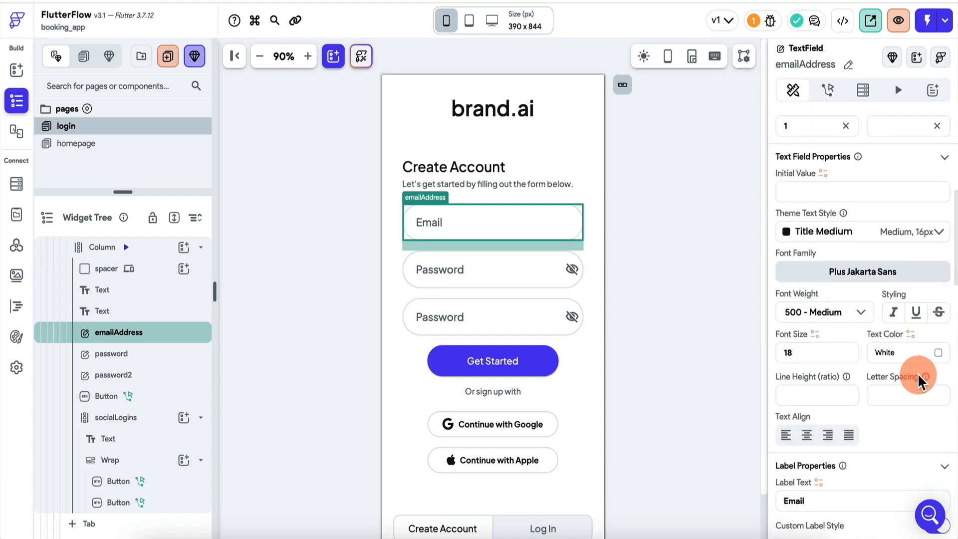
{"action": "left_click", "coordinate": [939, 362]}
{"action": "left_click", "coordinate": [339, 272]}
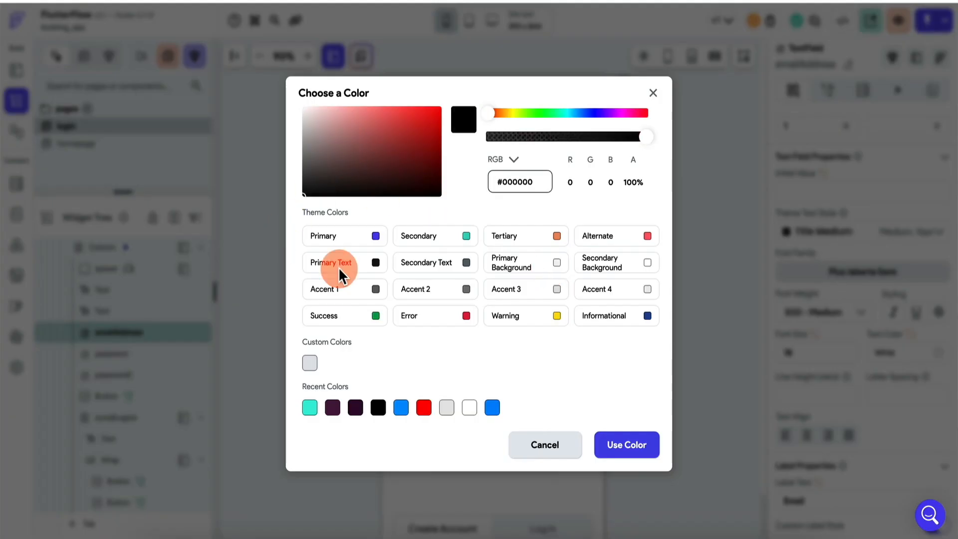
{"action": "left_click", "coordinate": [634, 444]}
{"action": "left_click", "coordinate": [474, 271]}
{"action": "left_click", "coordinate": [939, 353]}
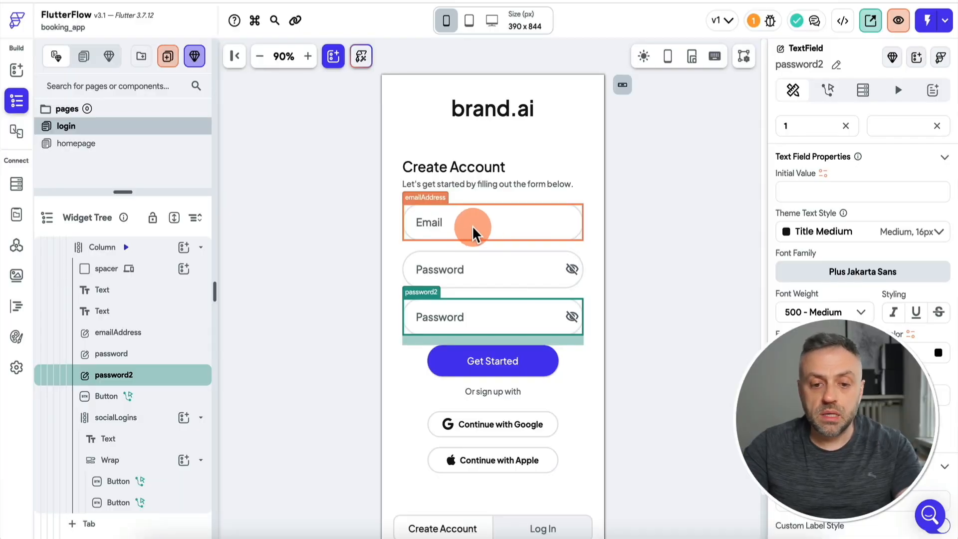
{"action": "left_click", "coordinate": [471, 233]}
{"action": "left_click", "coordinate": [465, 277]}
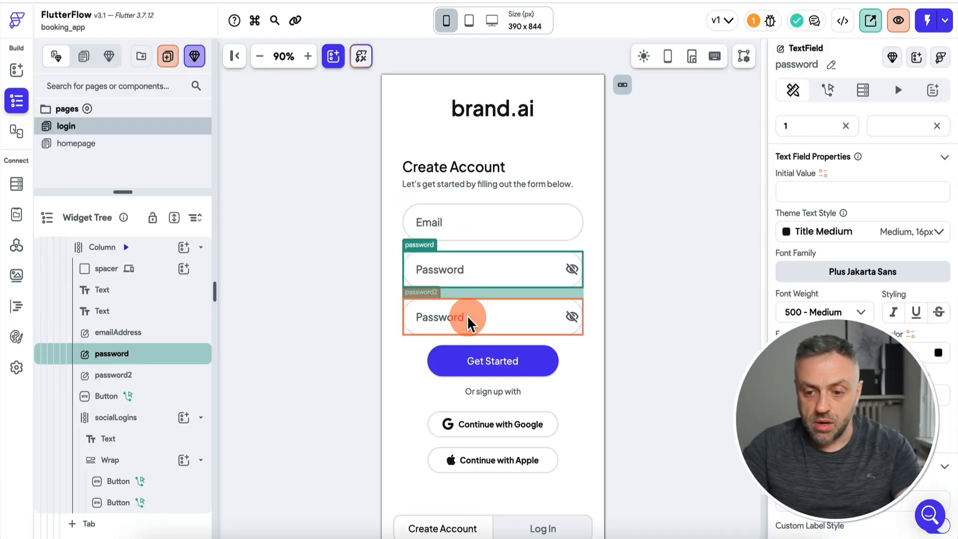
{"action": "left_click", "coordinate": [464, 319]}
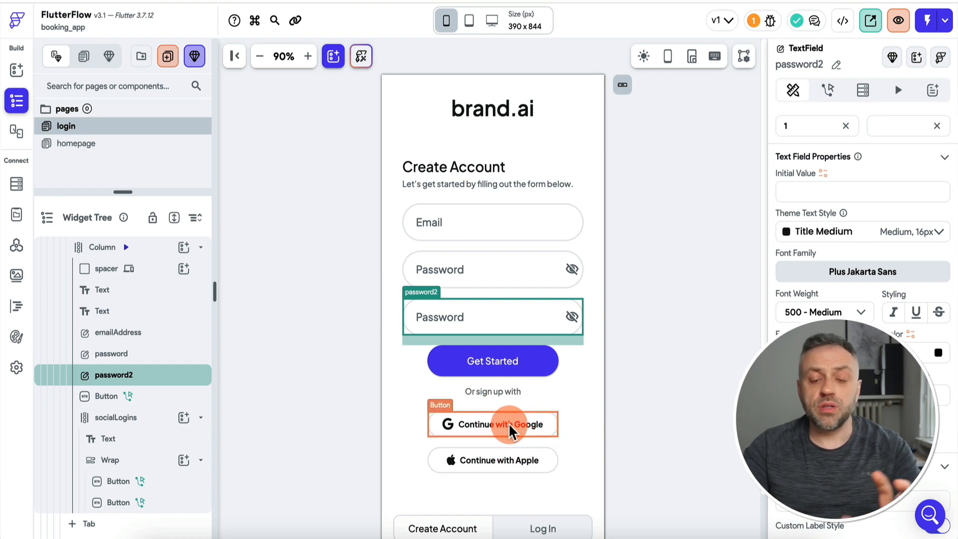
Delete the Google and Apple buttons, the 'Or sign up with' caption and the socialLogins column from sign-up.
{"action": "left_click", "coordinate": [511, 429]}
{"action": "key", "text": "Delete"}
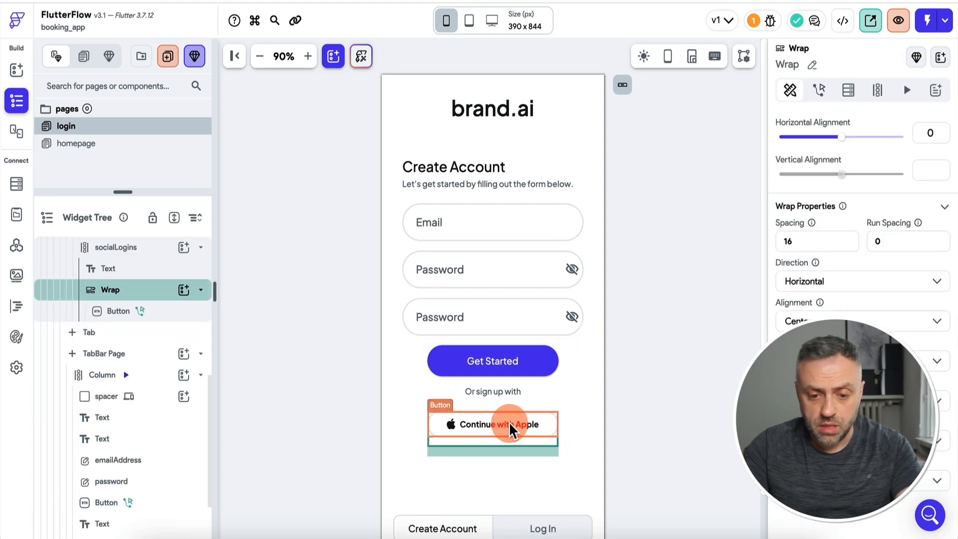
{"action": "left_click", "coordinate": [512, 430]}
{"action": "key", "text": "Delete"}
{"action": "key", "text": "Delete"}
{"action": "left_click", "coordinate": [503, 398]}
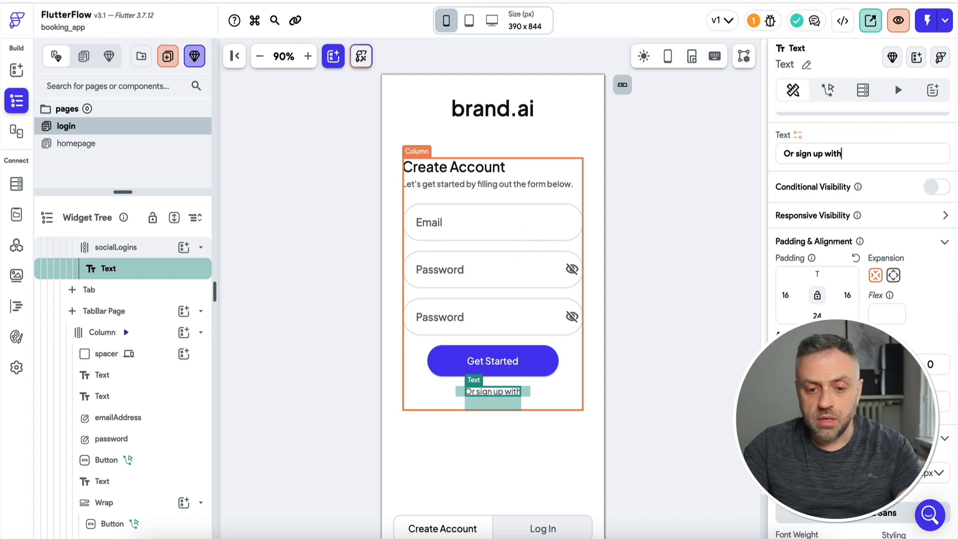
{"action": "key", "text": "Delete"}
{"action": "key", "text": "Delete"}
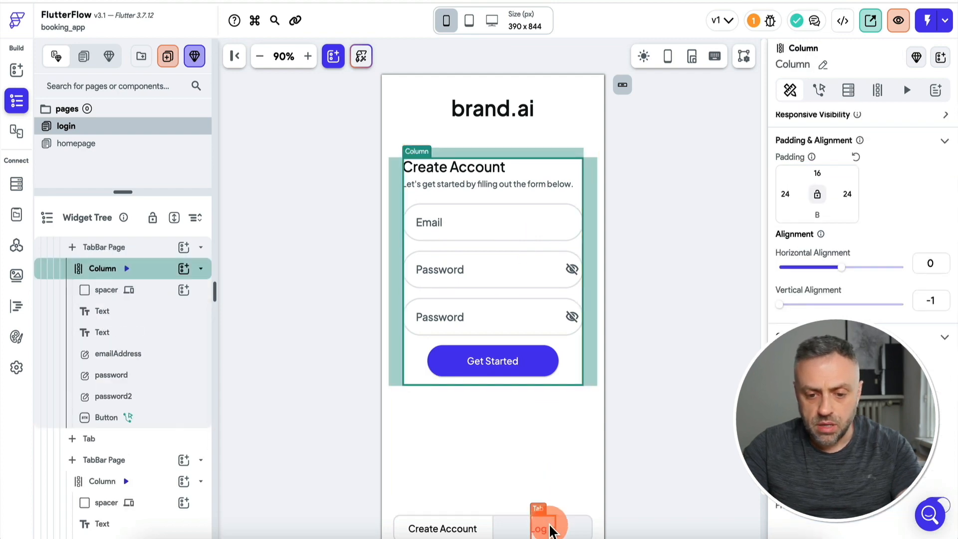
On the Log In form, delete the Apple button and the empty social login container.
{"action": "left_click", "coordinate": [543, 528]}
{"action": "left_click", "coordinate": [502, 386]}
{"action": "left_click", "coordinate": [503, 386]}
{"action": "key", "text": "Delete"}
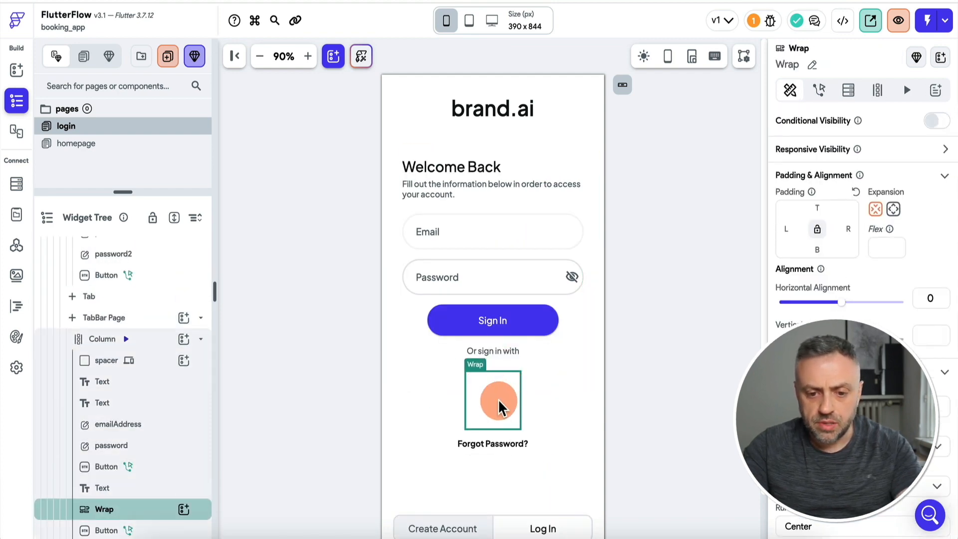
{"action": "key", "text": "Delete"}
{"action": "left_click", "coordinate": [500, 353]}
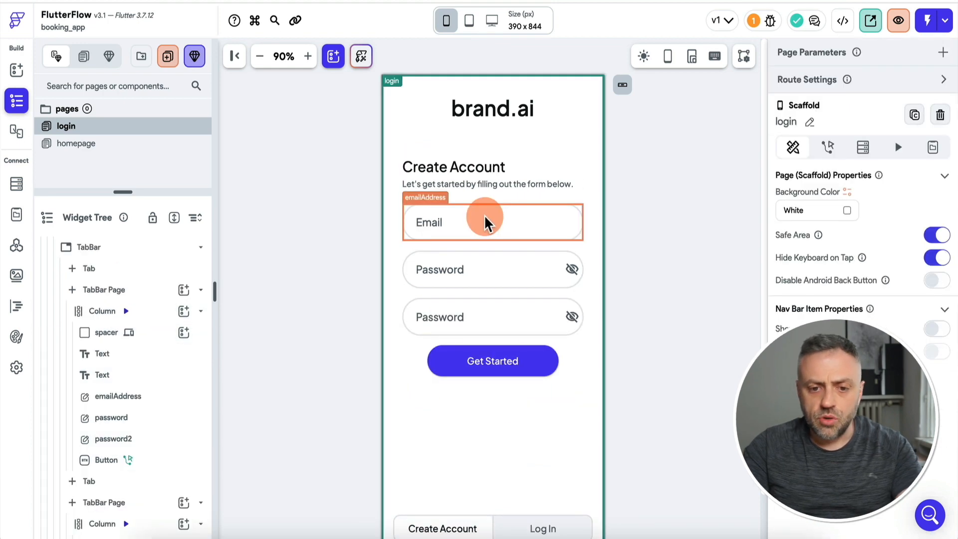
Inspect the Email and Password fields on both the Create Account and Log In forms.
{"action": "left_click", "coordinate": [485, 222]}
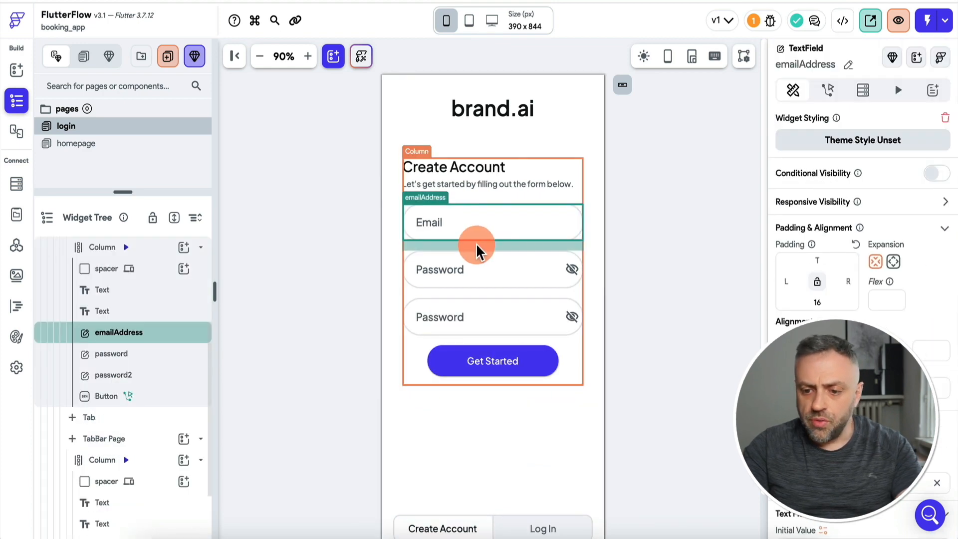
{"action": "scroll", "coordinate": [848, 349], "scroll_direction": "down", "scroll_amount": 4}
{"action": "scroll", "coordinate": [849, 249], "scroll_direction": "down", "scroll_amount": 3}
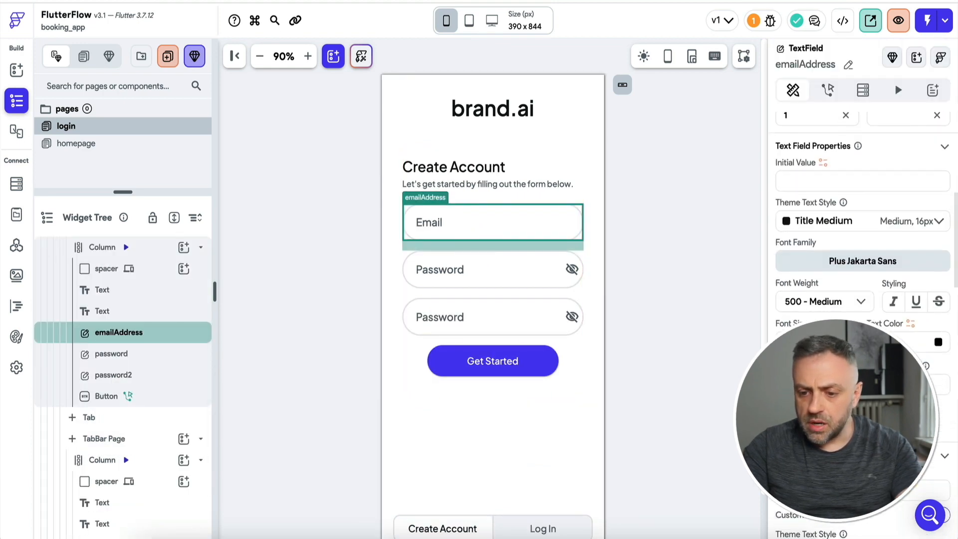
{"action": "left_click", "coordinate": [496, 317]}
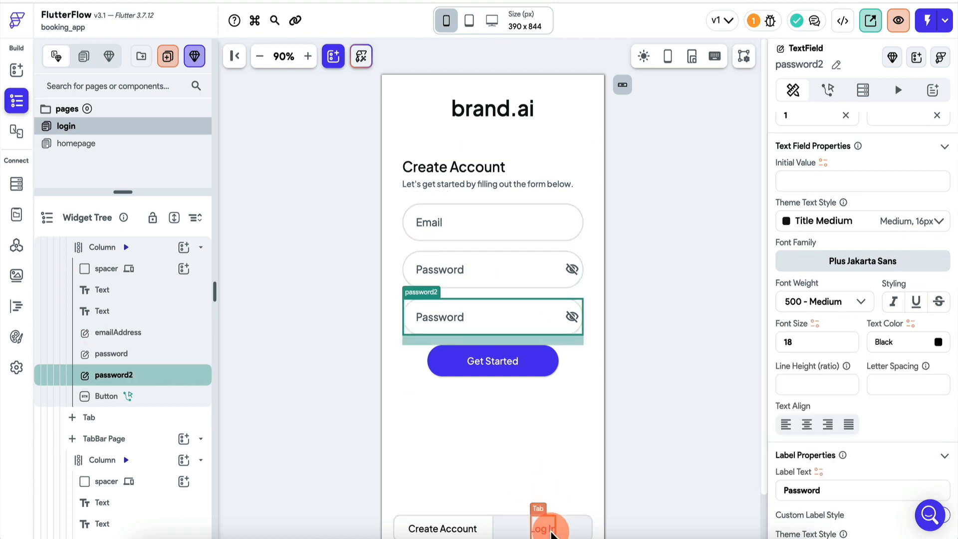
{"action": "left_click", "coordinate": [551, 531]}
{"action": "left_click", "coordinate": [449, 230]}
{"action": "scroll", "coordinate": [886, 335], "scroll_direction": "down", "scroll_amount": 4}
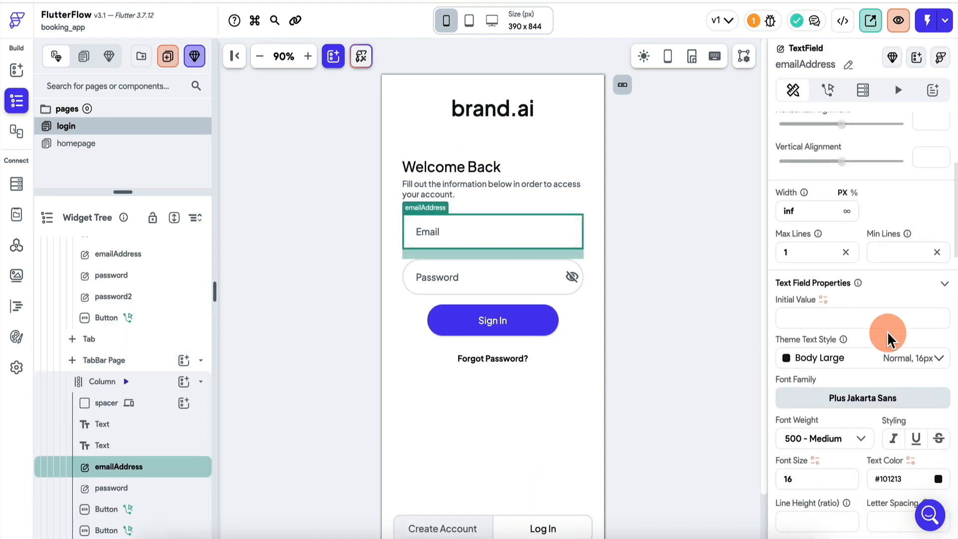
{"action": "scroll", "coordinate": [888, 339], "scroll_direction": "down", "scroll_amount": 4}
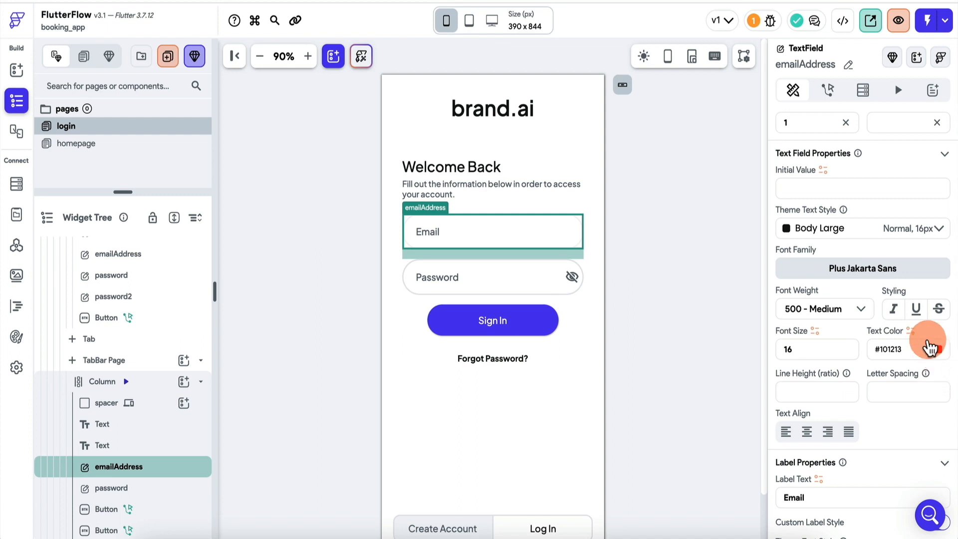
{"action": "left_click", "coordinate": [455, 278]}
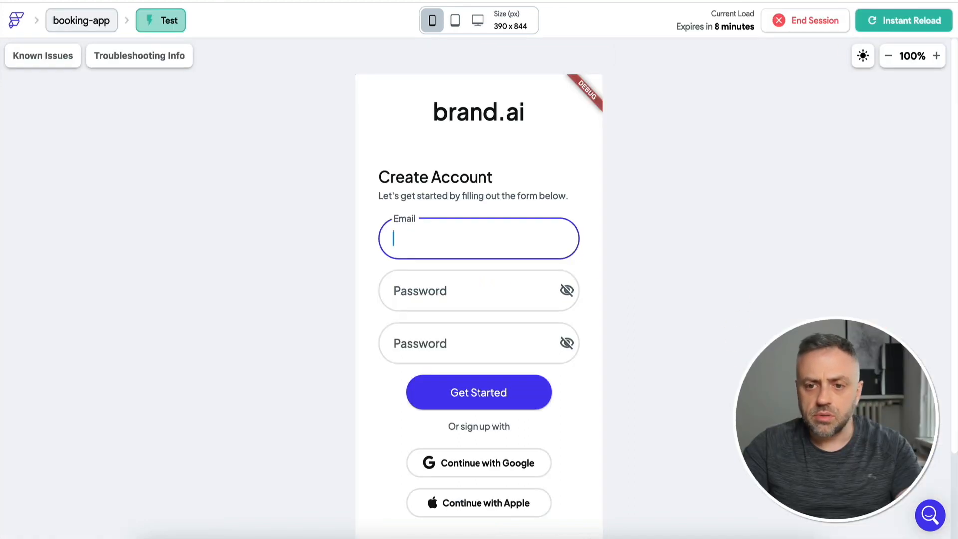
Reload the test app at 80% preview and enter an account e-mail in the Email field.
{"action": "left_click", "coordinate": [896, 22]}
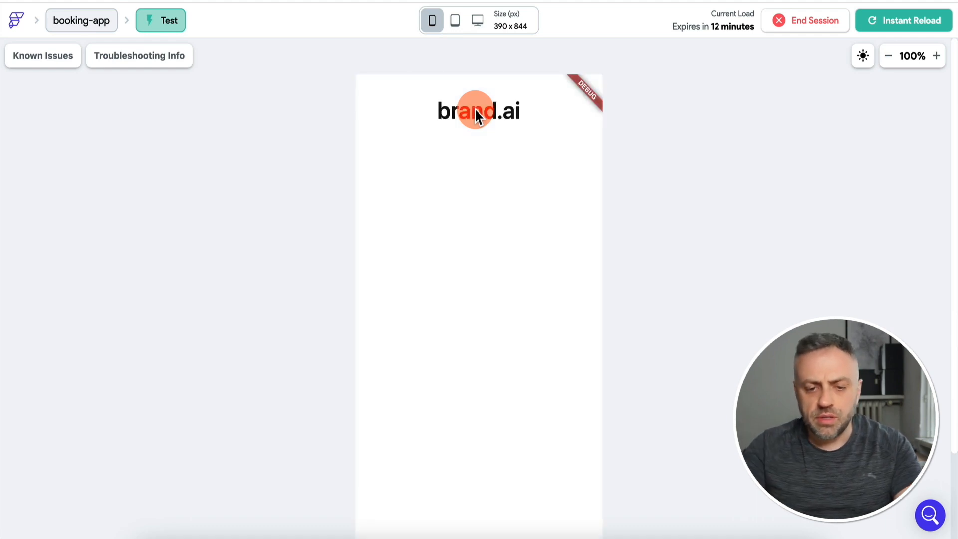
{"action": "left_click", "coordinate": [432, 246]}
{"action": "type", "text": "ff"}
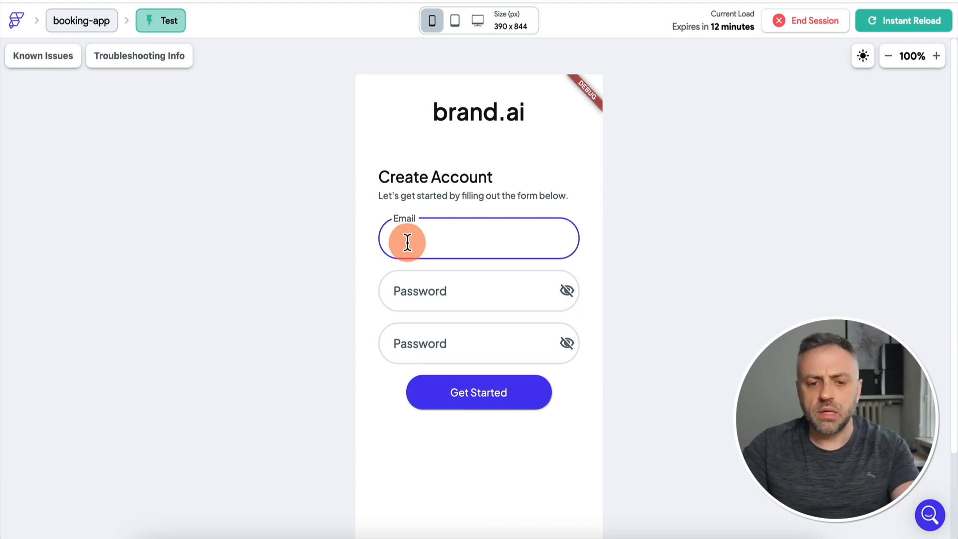
{"action": "left_click", "coordinate": [888, 63]}
{"action": "left_click", "coordinate": [889, 63]}
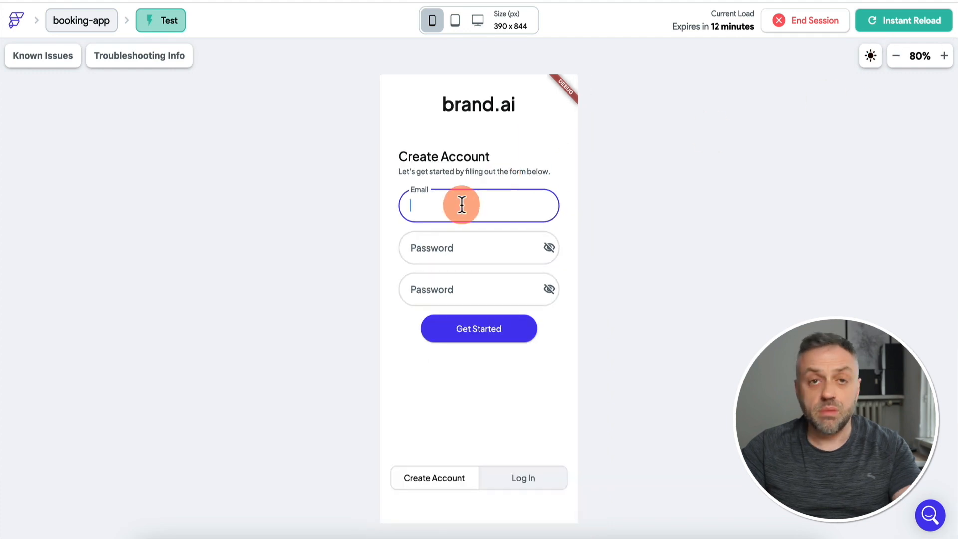
{"action": "type", "text": "james@james.com"}
{"action": "key", "text": "Tab"}
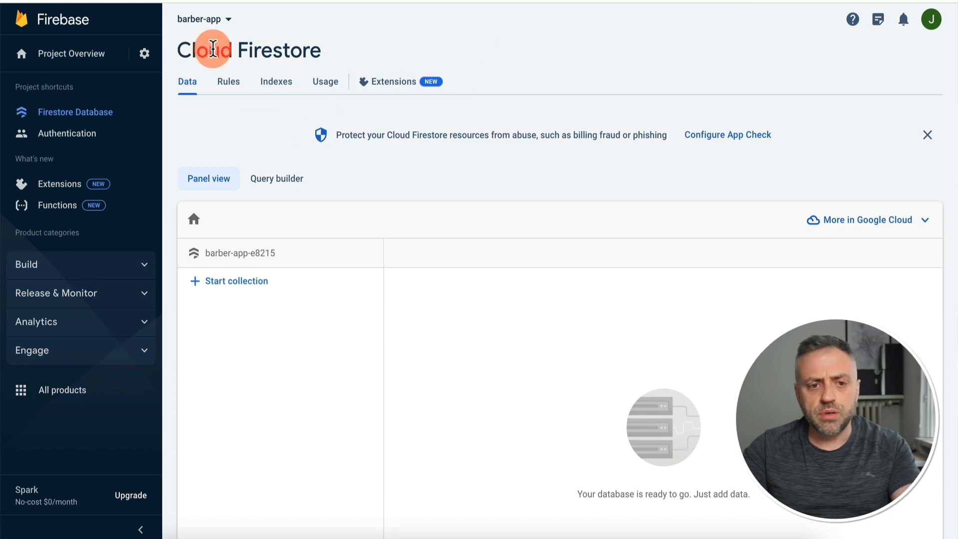
Reload the Firestore page to show the new users data, then view the Authentication users list.
{"action": "key", "text": "super+r"}
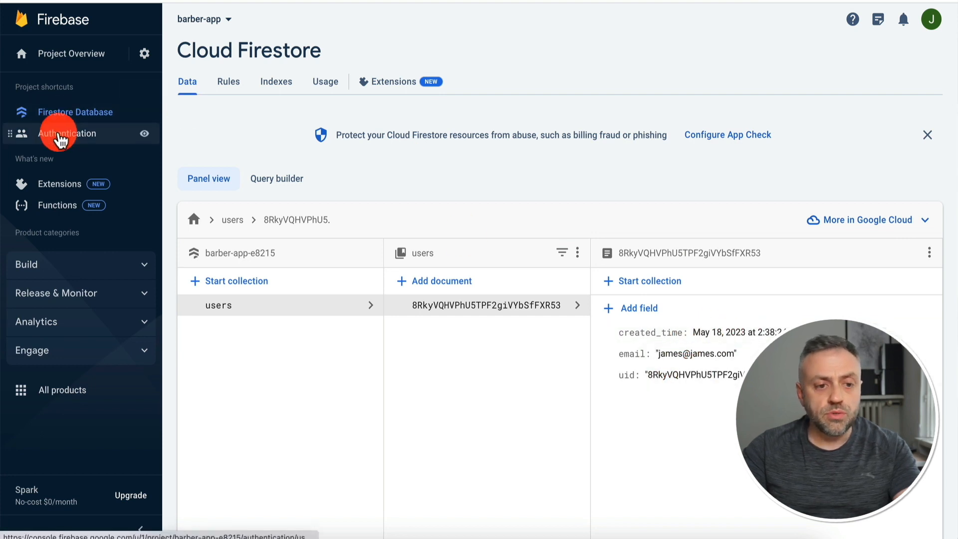
{"action": "left_click", "coordinate": [53, 135]}
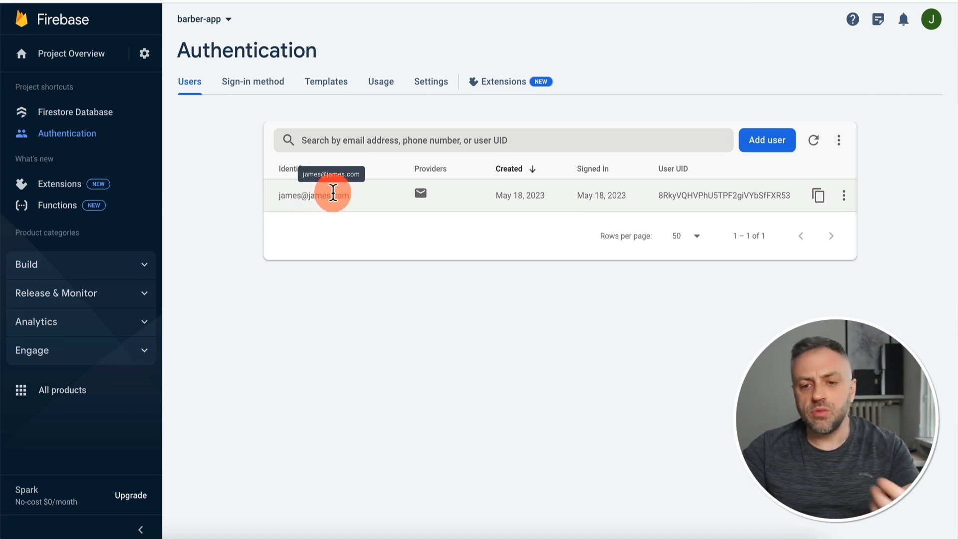
Check the signed-up user's options without changing anything, then return to Firestore Database.
{"action": "left_click", "coordinate": [844, 195]}
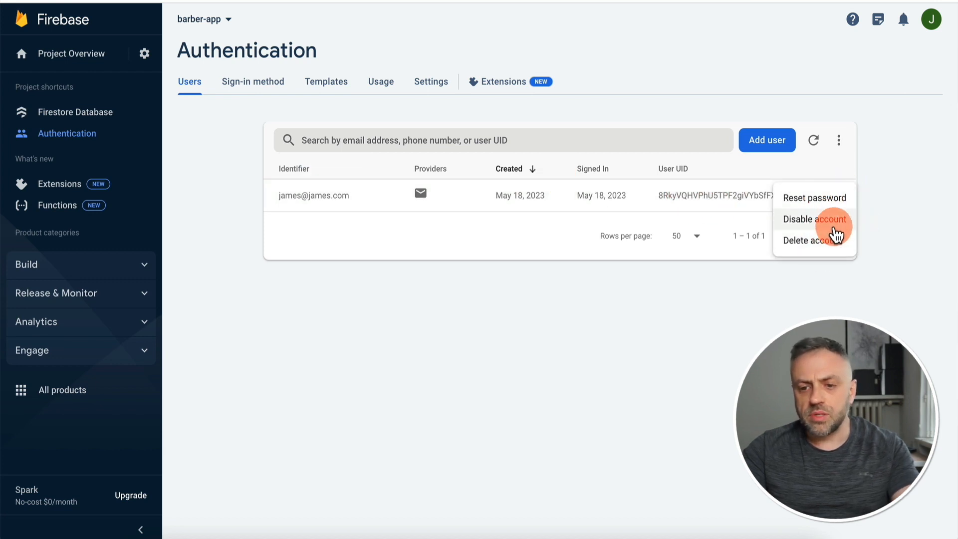
{"action": "left_click", "coordinate": [881, 220]}
{"action": "left_click", "coordinate": [93, 114]}
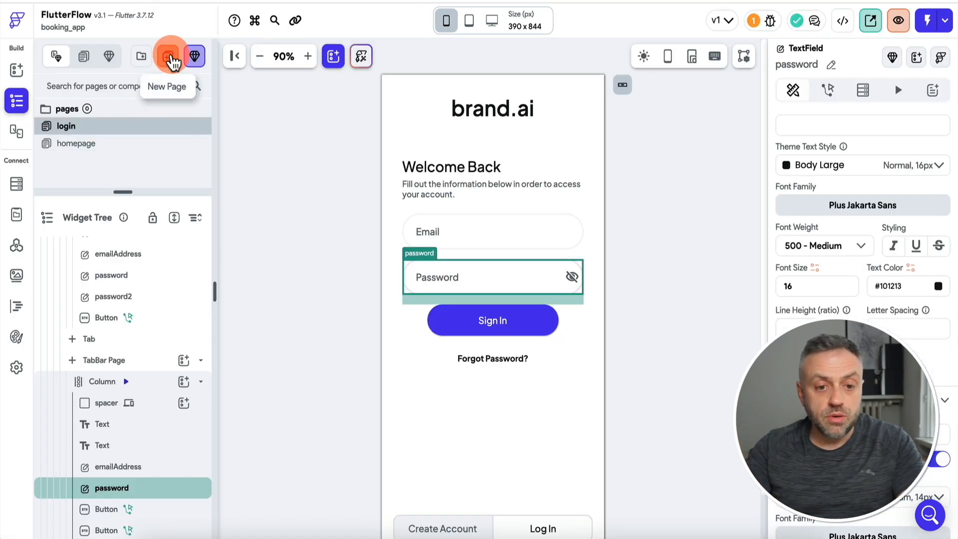
Create a new page named 'profile' from the Profile 11 settings template.
{"action": "left_click", "coordinate": [170, 57]}
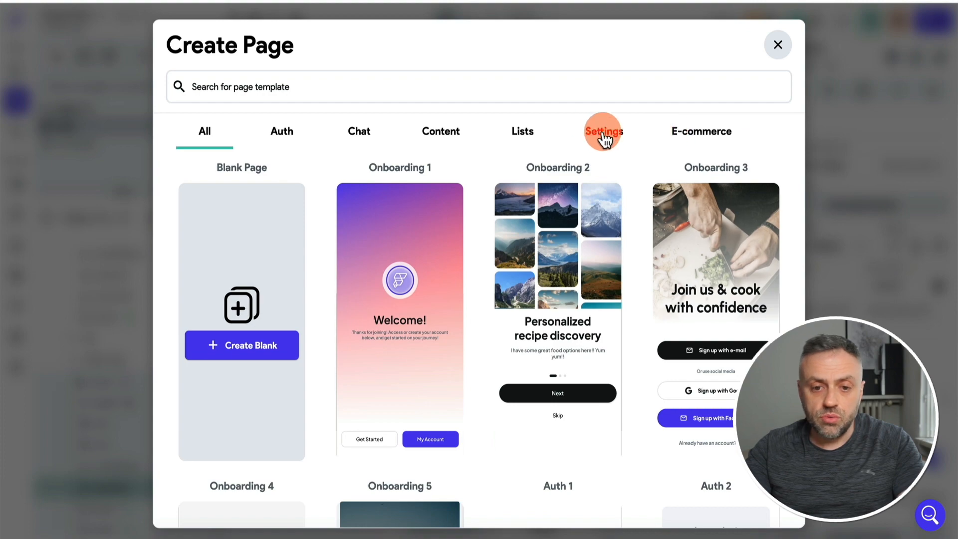
{"action": "left_click", "coordinate": [604, 134]}
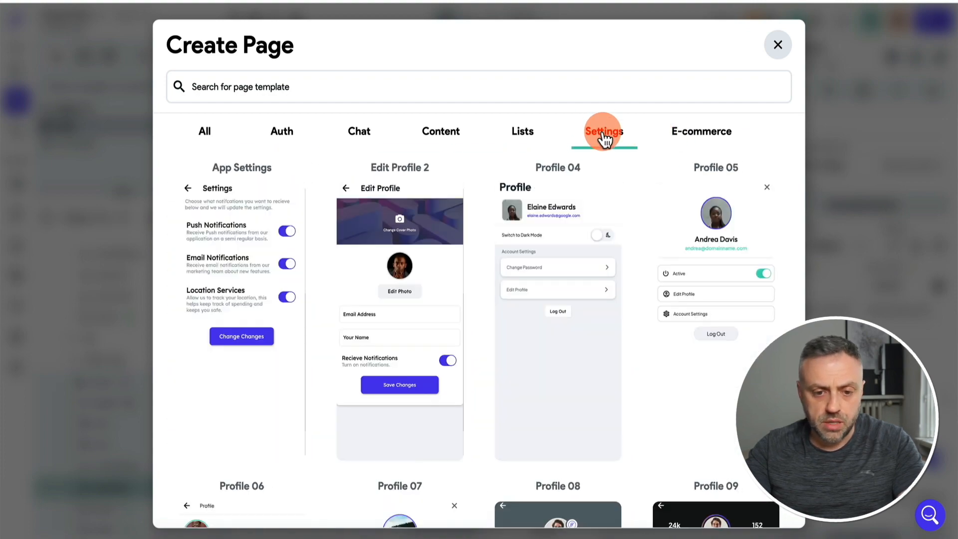
{"action": "scroll", "coordinate": [567, 324], "scroll_direction": "down", "scroll_amount": 5}
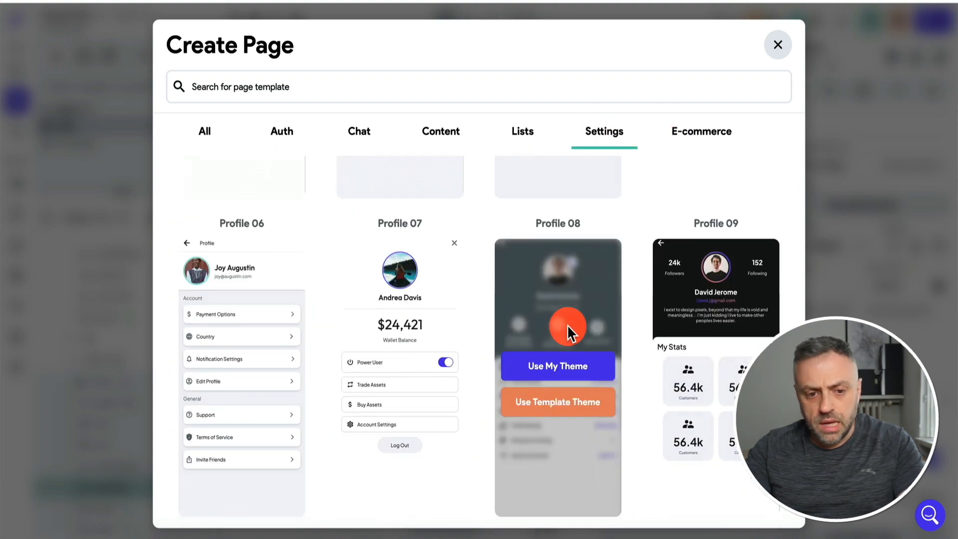
{"action": "scroll", "coordinate": [566, 324], "scroll_direction": "down", "scroll_amount": 6}
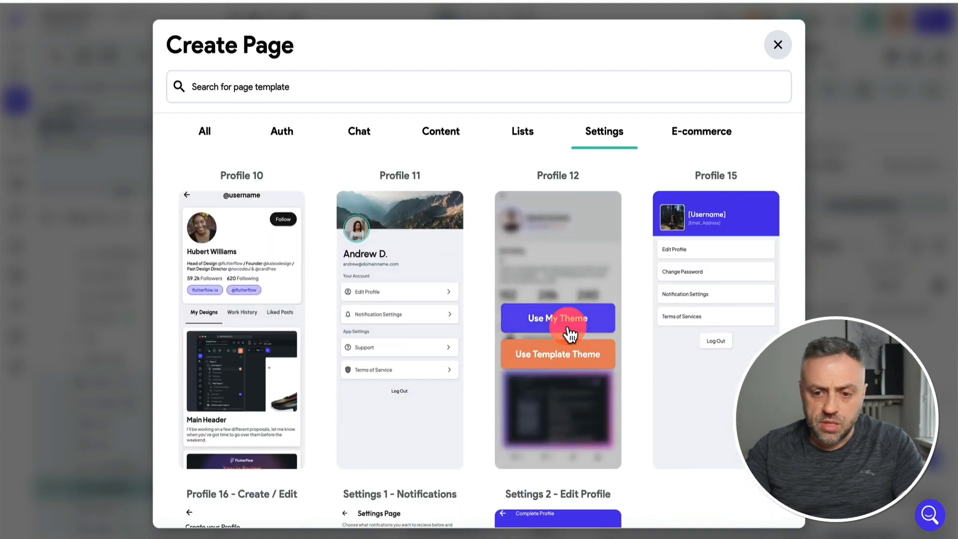
{"action": "mouse_move", "coordinate": [737, 272]}
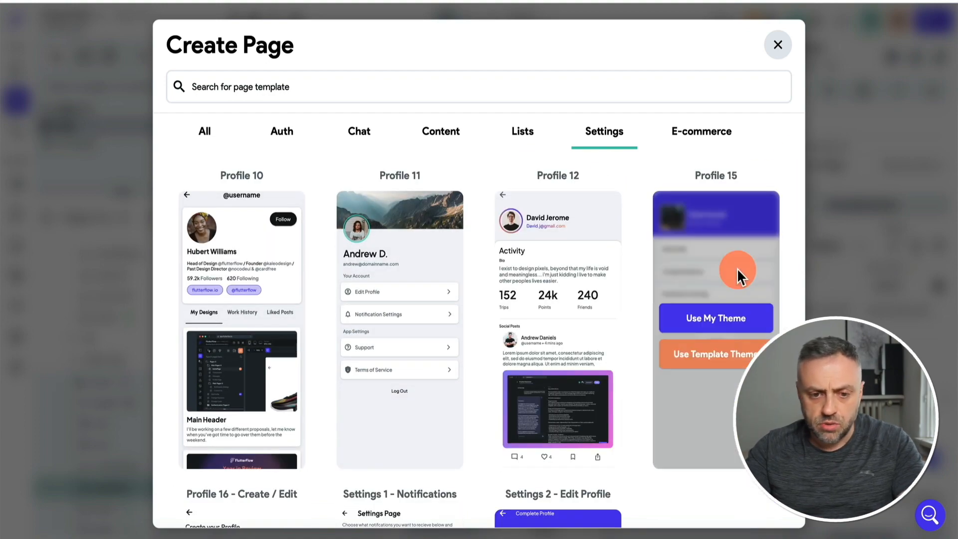
{"action": "scroll", "coordinate": [737, 269], "scroll_direction": "down", "scroll_amount": 2}
{"action": "scroll", "coordinate": [737, 270], "scroll_direction": "up", "scroll_amount": 2}
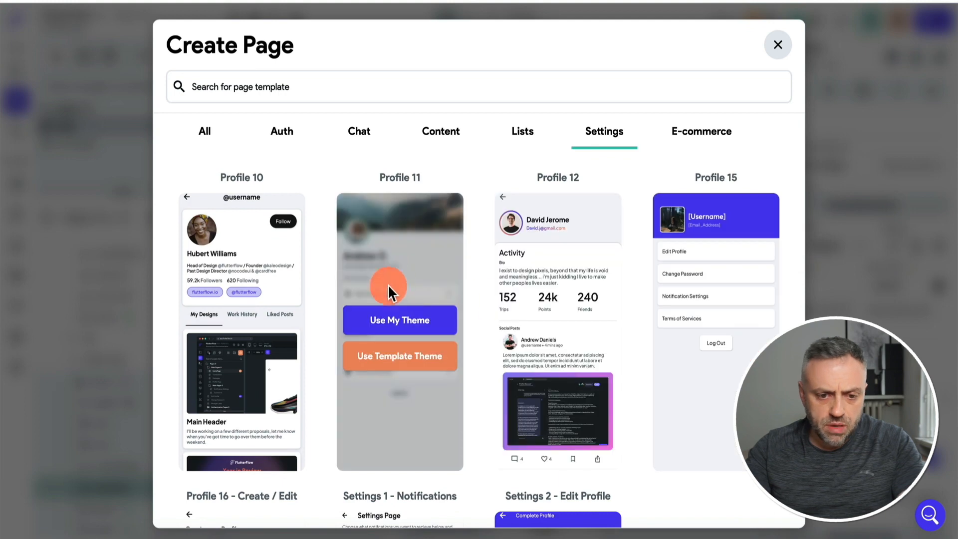
{"action": "left_click", "coordinate": [406, 321]}
{"action": "left_click", "coordinate": [428, 290]}
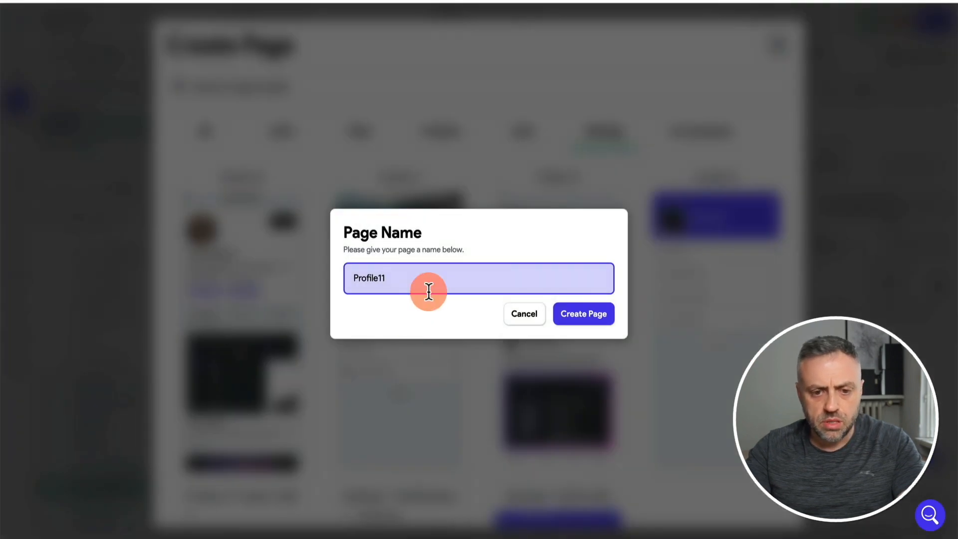
{"action": "key", "text": "ctrl+a"}
{"action": "type", "text": "p"}
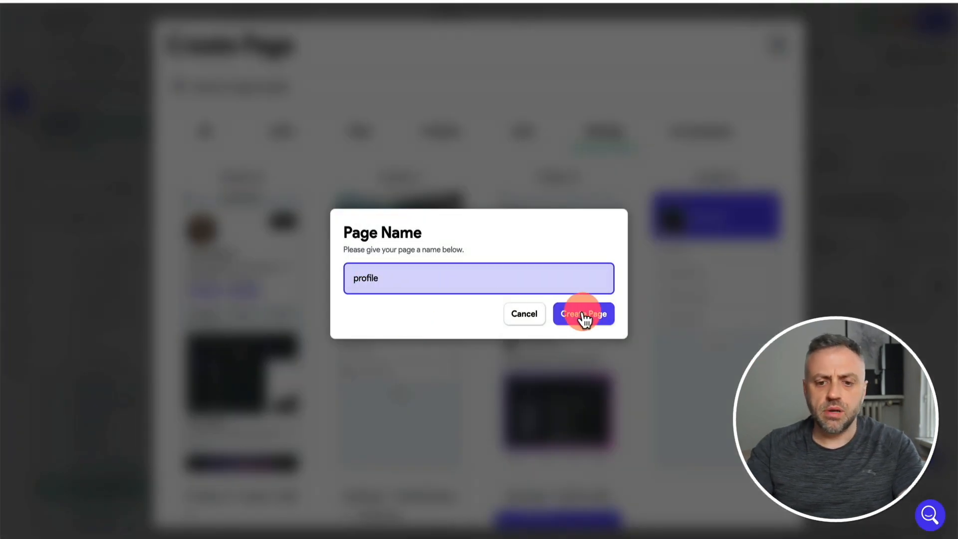
{"action": "left_click", "coordinate": [583, 314]}
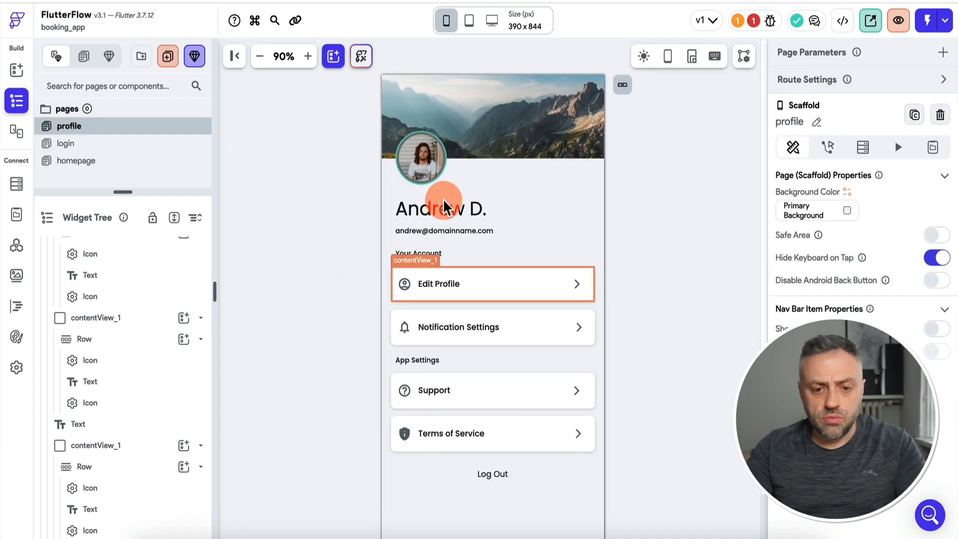
Select the Log Out button and review its On Tap Auth Logout action.
{"action": "left_click", "coordinate": [503, 481]}
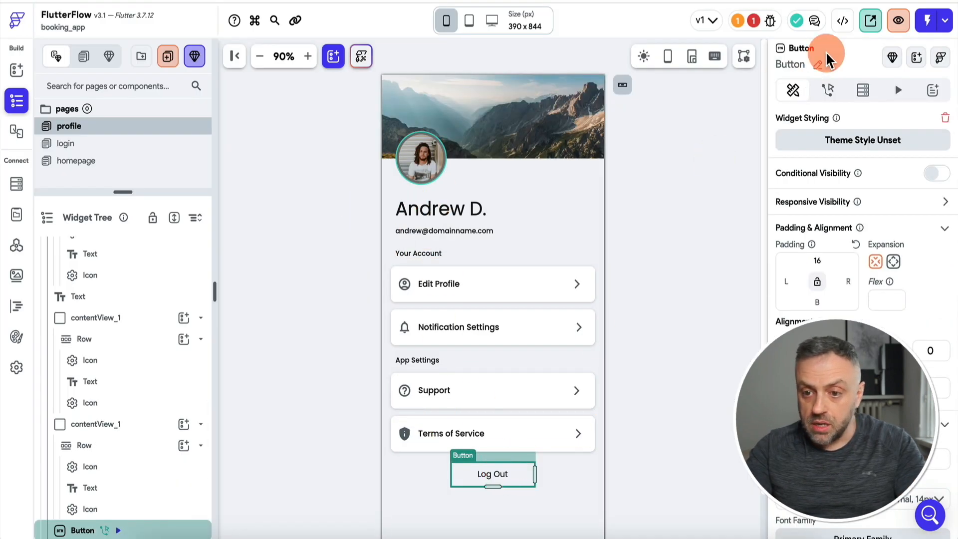
{"action": "left_click", "coordinate": [827, 90]}
{"action": "left_click", "coordinate": [829, 90]}
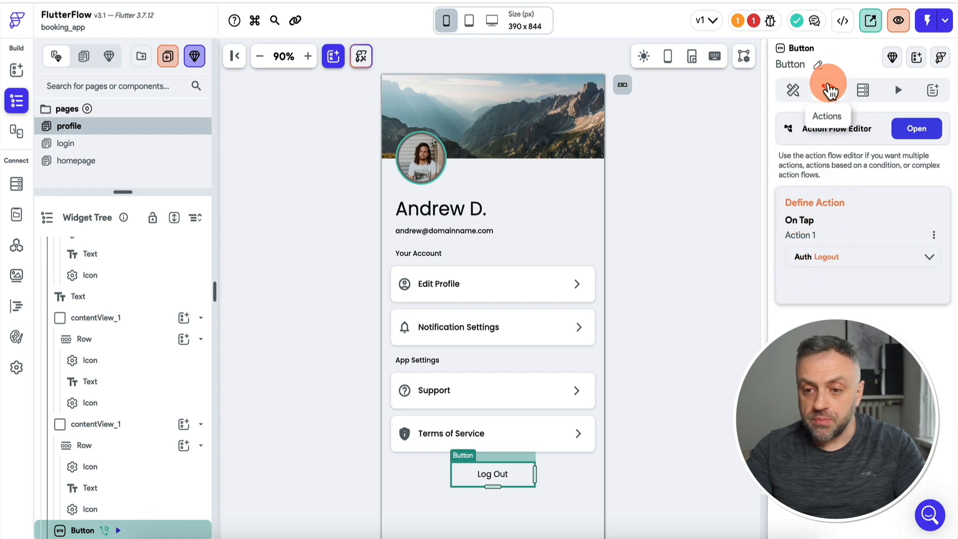
{"action": "left_click", "coordinate": [806, 257]}
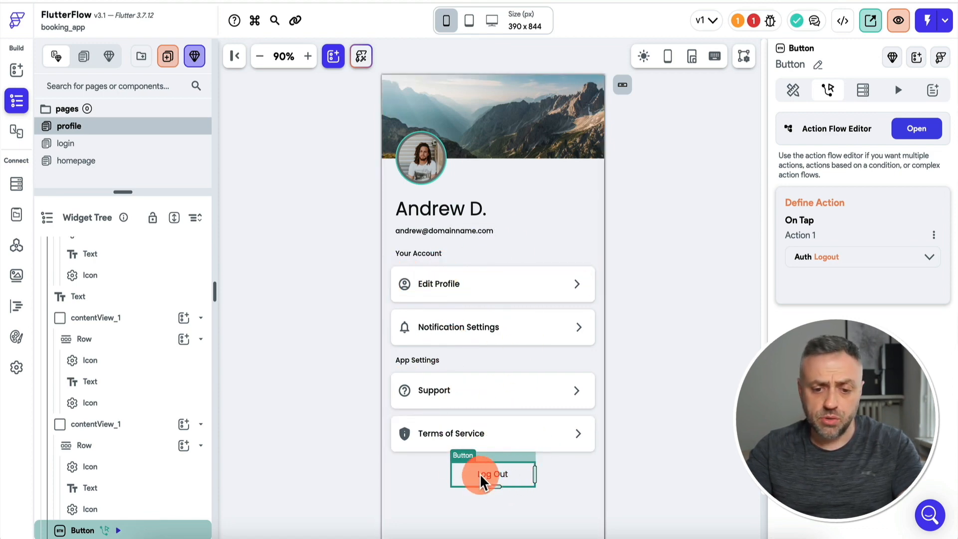
Bind the name and email texts to the authenticated user's Display Name and Email.
{"action": "left_click", "coordinate": [442, 218]}
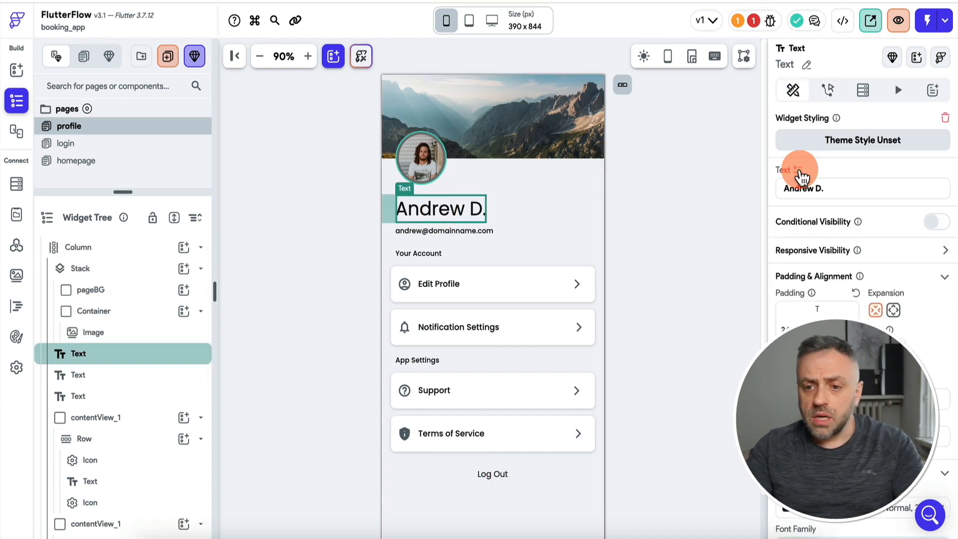
{"action": "left_click", "coordinate": [798, 170]}
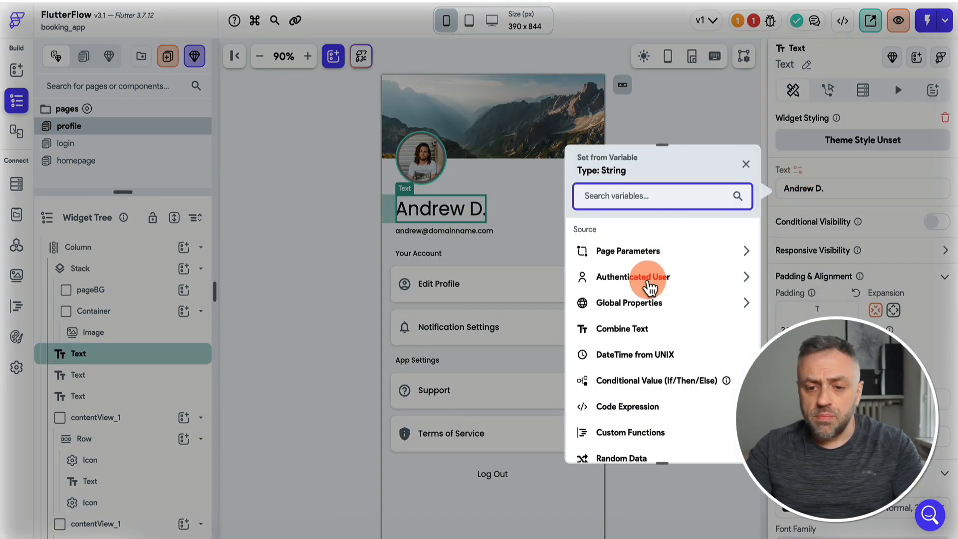
{"action": "left_click", "coordinate": [649, 283]}
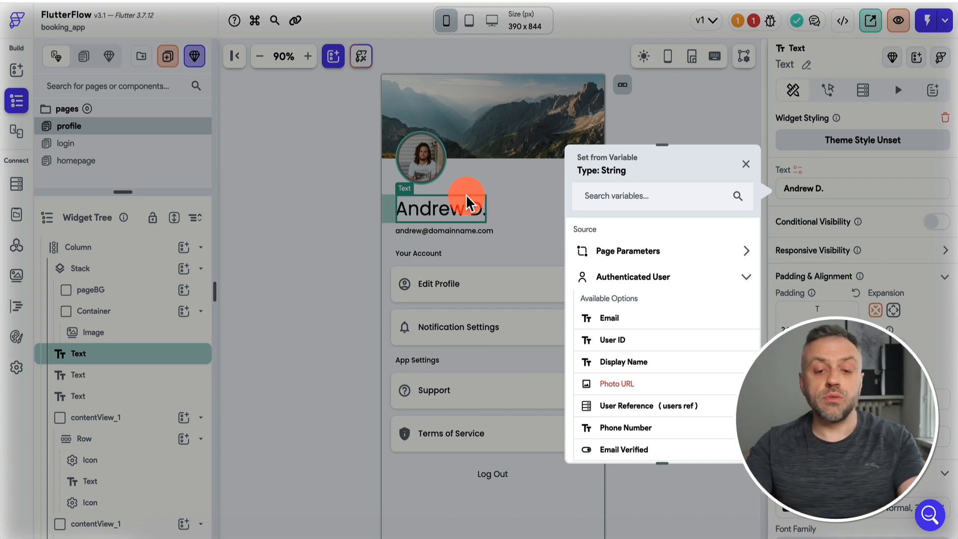
{"action": "left_click", "coordinate": [640, 364]}
{"action": "left_click", "coordinate": [441, 235]}
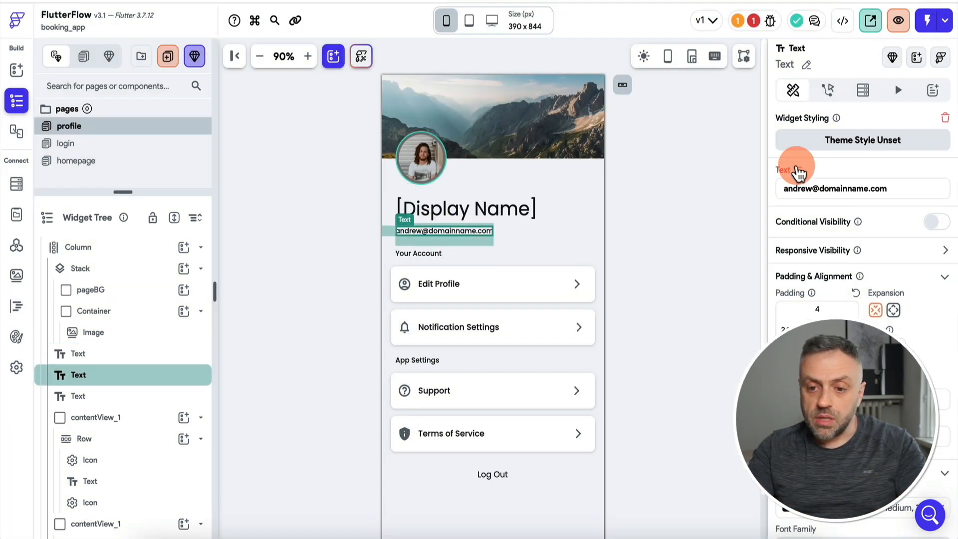
{"action": "left_click", "coordinate": [797, 170]}
{"action": "left_click", "coordinate": [659, 280]}
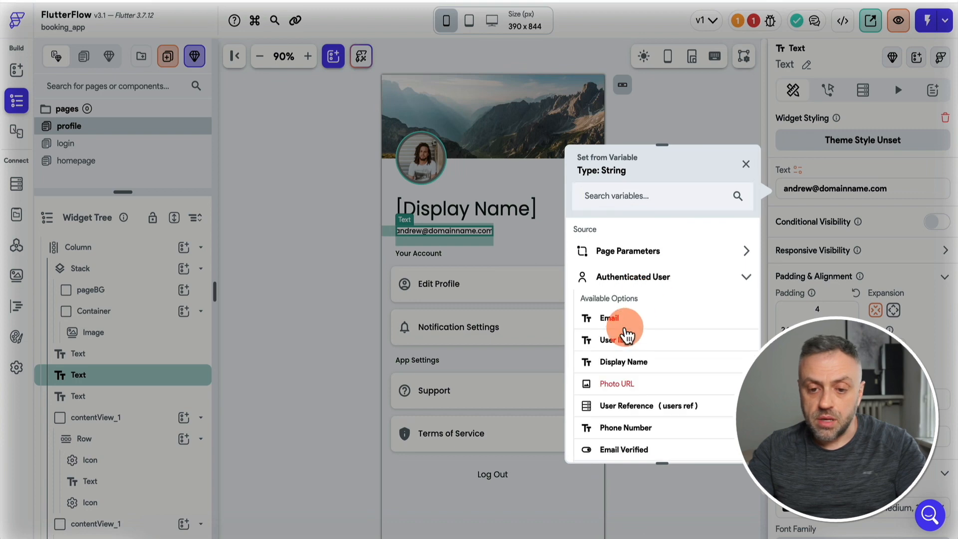
{"action": "left_click", "coordinate": [620, 315]}
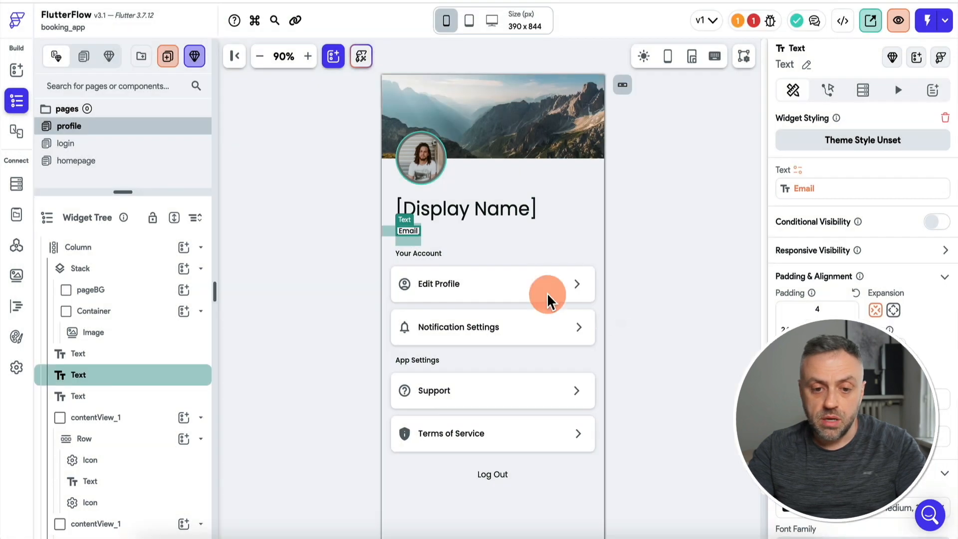
Bind the profile photo to the authenticated user's Photo URL.
{"action": "left_click", "coordinate": [420, 163]}
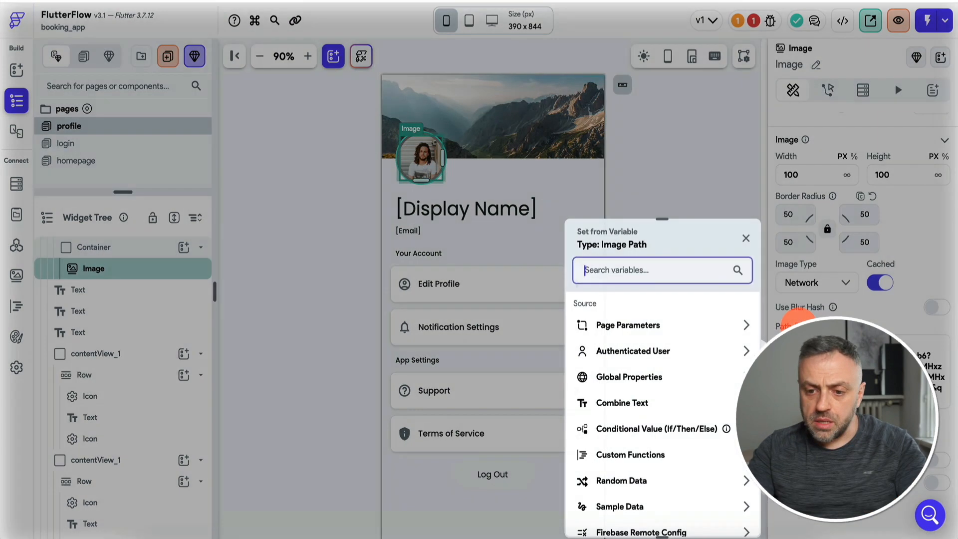
{"action": "left_click", "coordinate": [634, 351]}
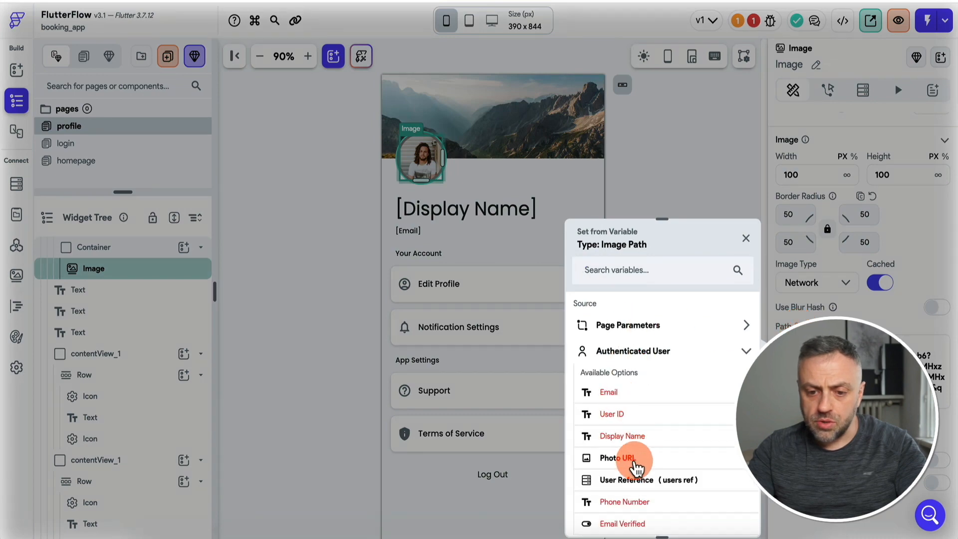
{"action": "left_click", "coordinate": [635, 456]}
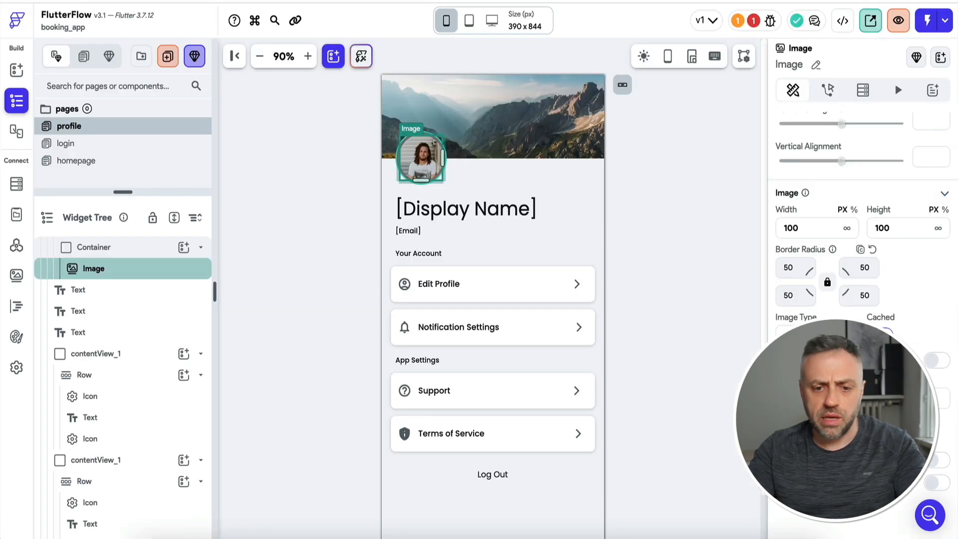
{"action": "left_click", "coordinate": [626, 257]}
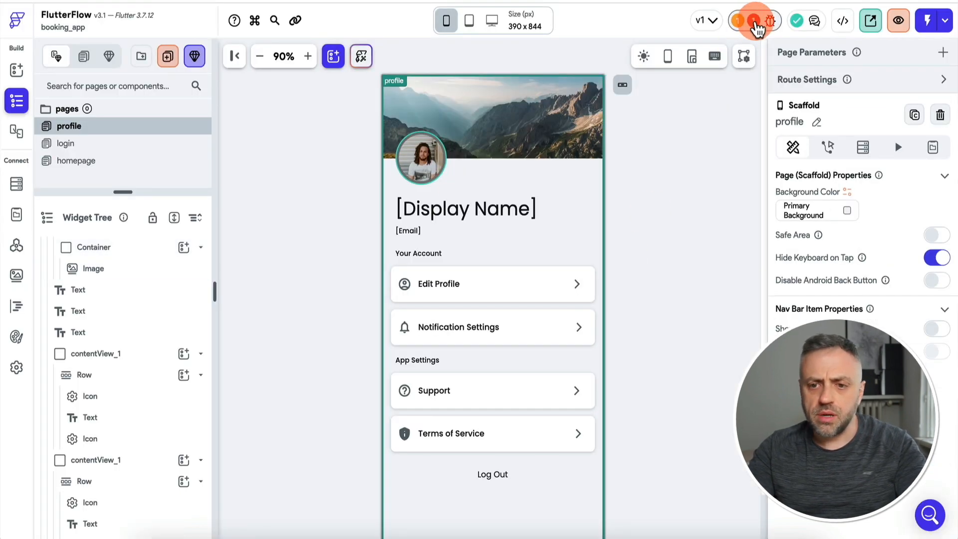
Unset the Log Out button's border colour to clear the missing lineColor error, then recheck Issues.
{"action": "left_click", "coordinate": [756, 23]}
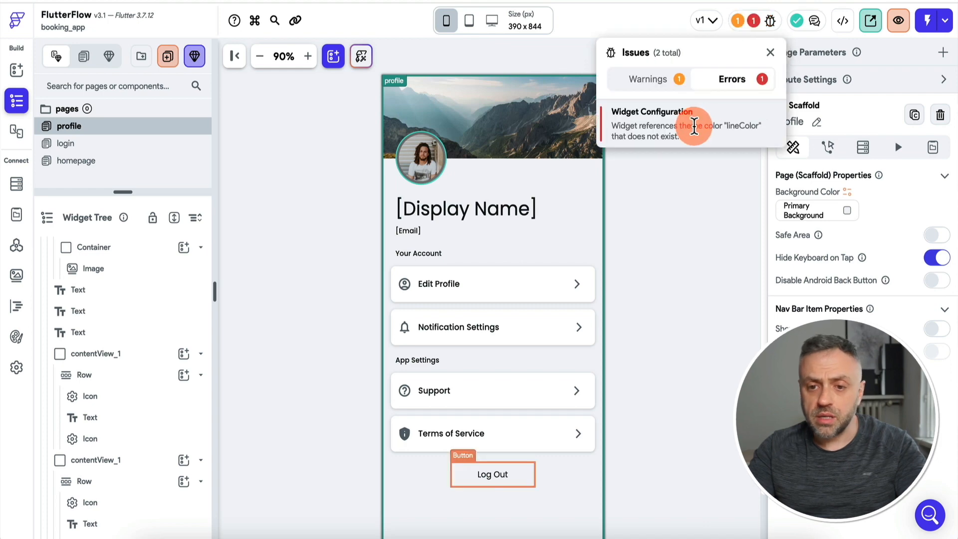
{"action": "left_click", "coordinate": [693, 128]}
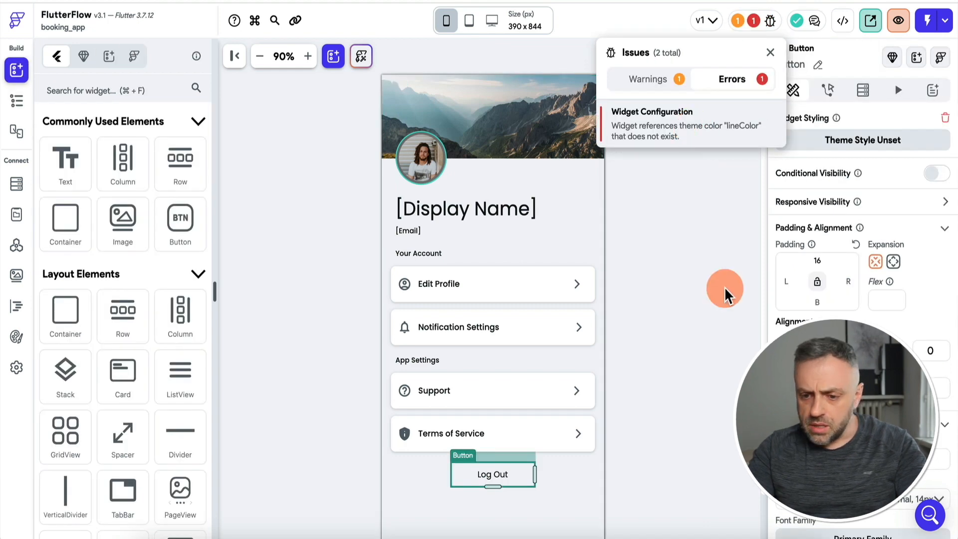
{"action": "left_click", "coordinate": [912, 239]}
{"action": "scroll", "coordinate": [907, 234], "scroll_direction": "down", "scroll_amount": 10}
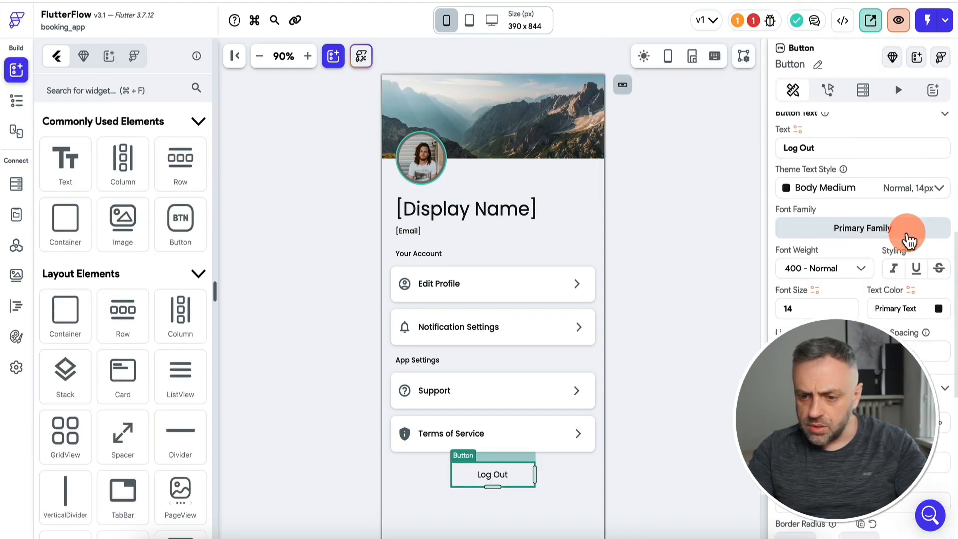
{"action": "scroll", "coordinate": [907, 235], "scroll_direction": "down", "scroll_amount": 3}
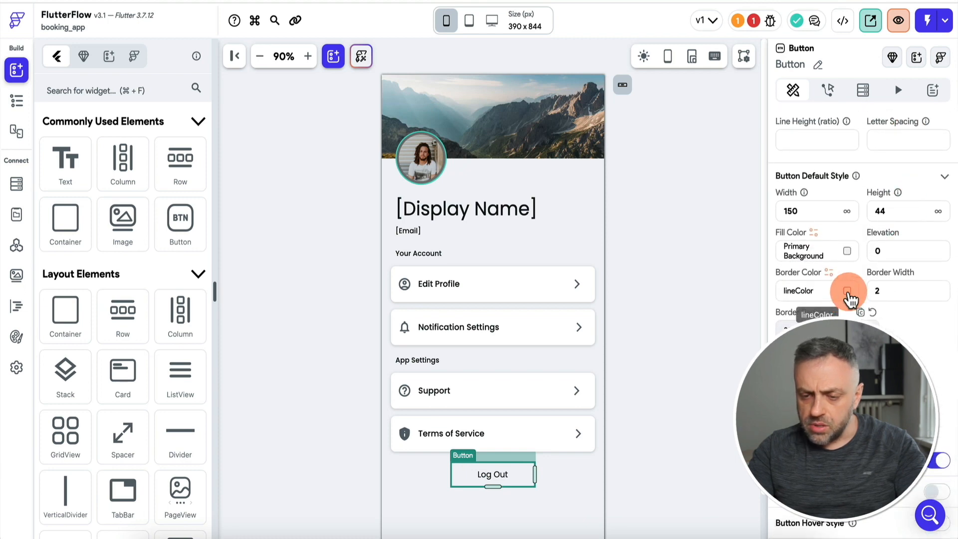
{"action": "left_click", "coordinate": [847, 292]}
{"action": "left_click", "coordinate": [547, 460]}
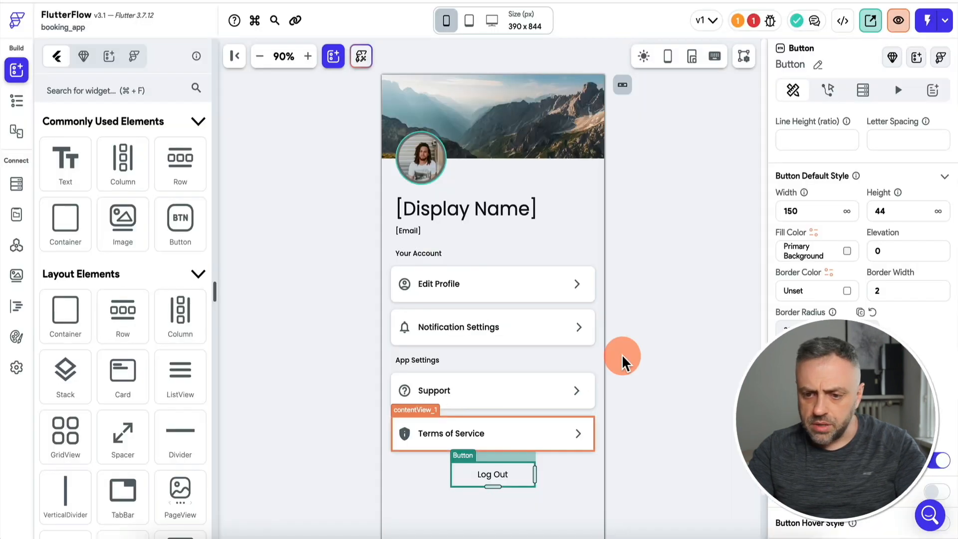
{"action": "left_click", "coordinate": [753, 20]}
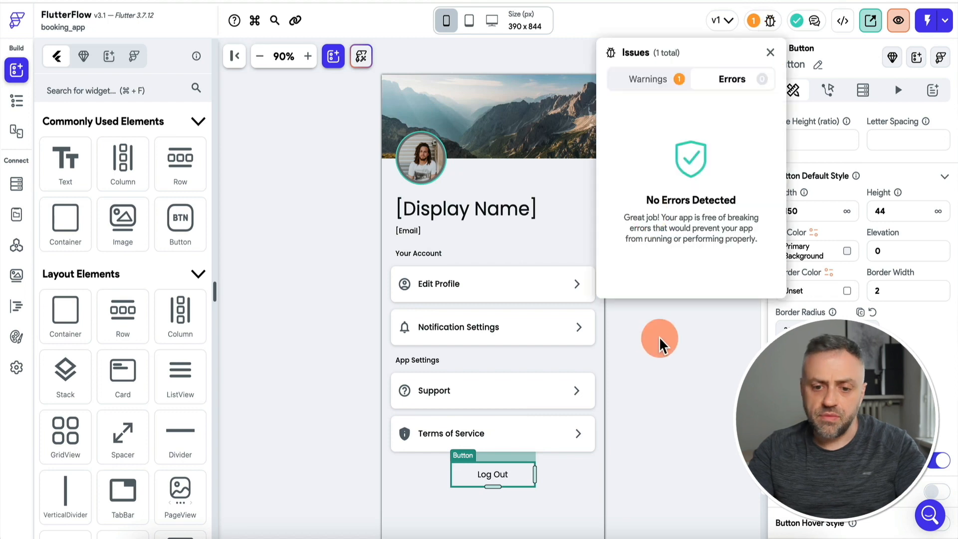
{"action": "left_click", "coordinate": [659, 339]}
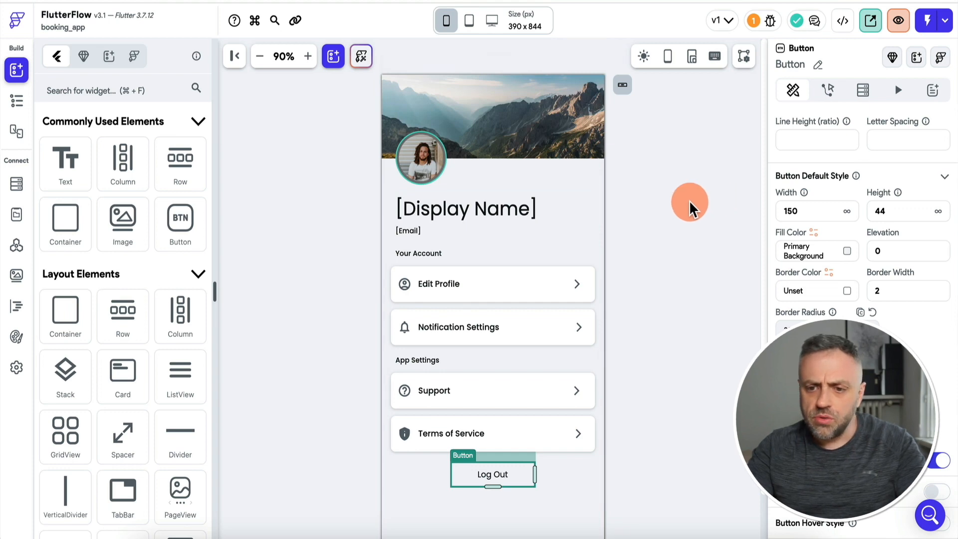
{"action": "scroll", "coordinate": [837, 187], "scroll_direction": "up", "scroll_amount": 8}
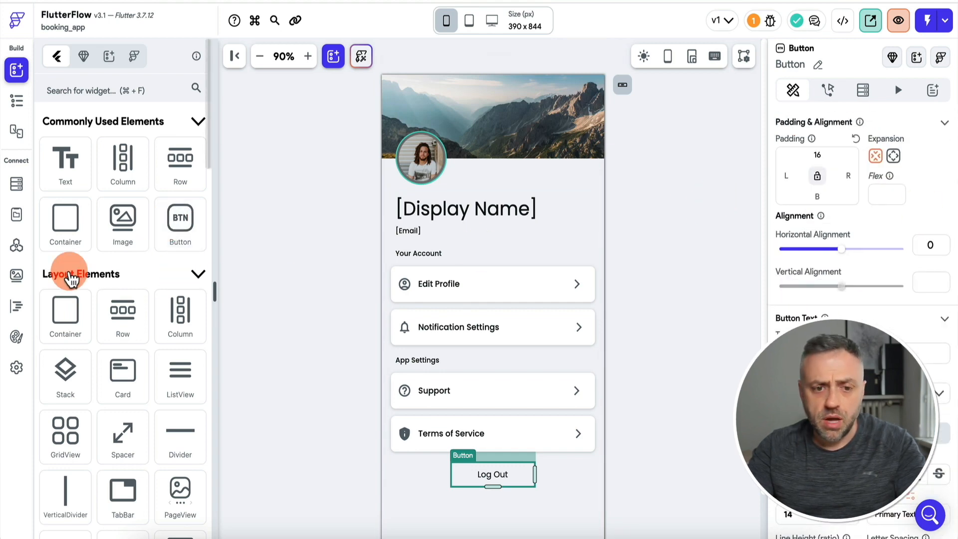
Show the profile page on the nav bar and turn on the app's nav bar.
{"action": "left_click", "coordinate": [17, 100]}
{"action": "left_click", "coordinate": [122, 247]}
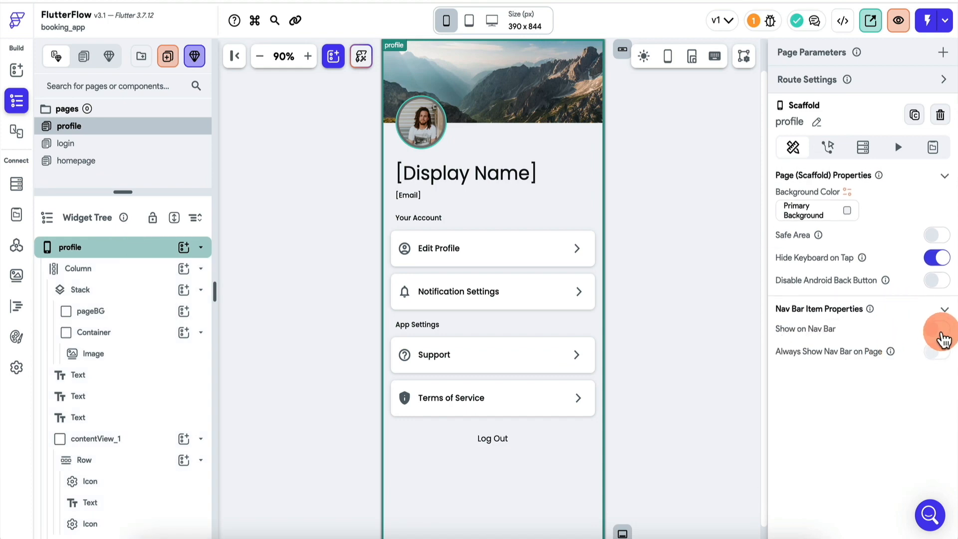
{"action": "left_click", "coordinate": [940, 330]}
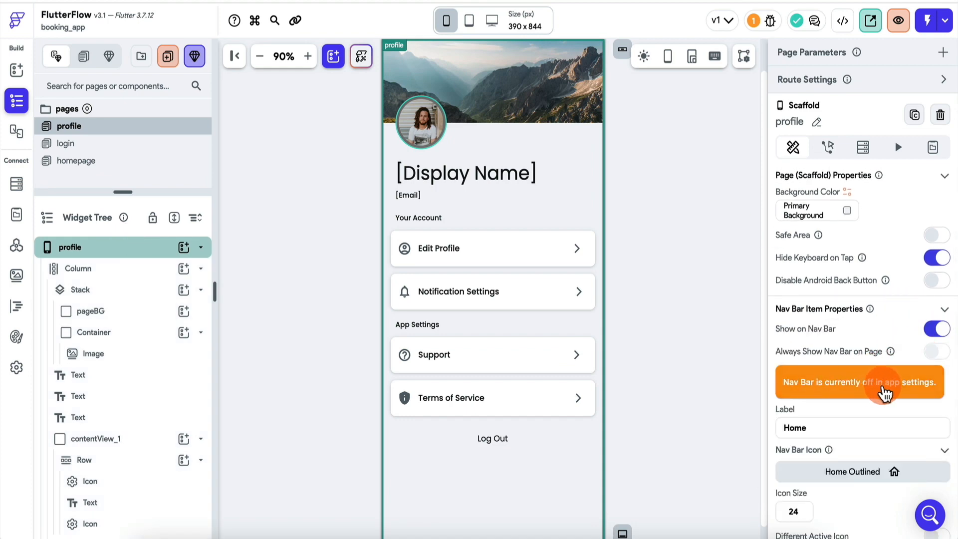
{"action": "left_click", "coordinate": [887, 389]}
{"action": "left_click", "coordinate": [315, 172]}
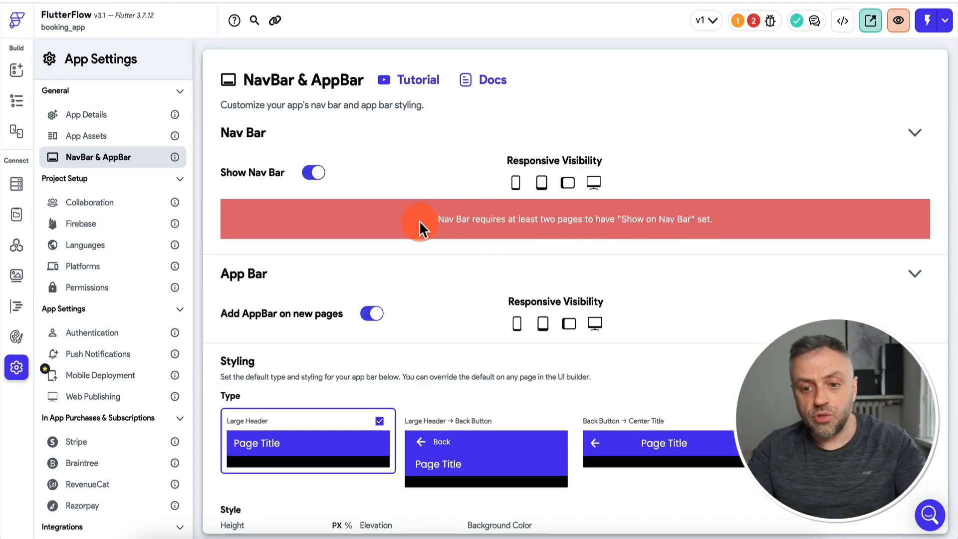
{"action": "left_click", "coordinate": [23, 75]}
Change the profile page's nav bar icon to the 'person' icon.
{"action": "left_click", "coordinate": [16, 100]}
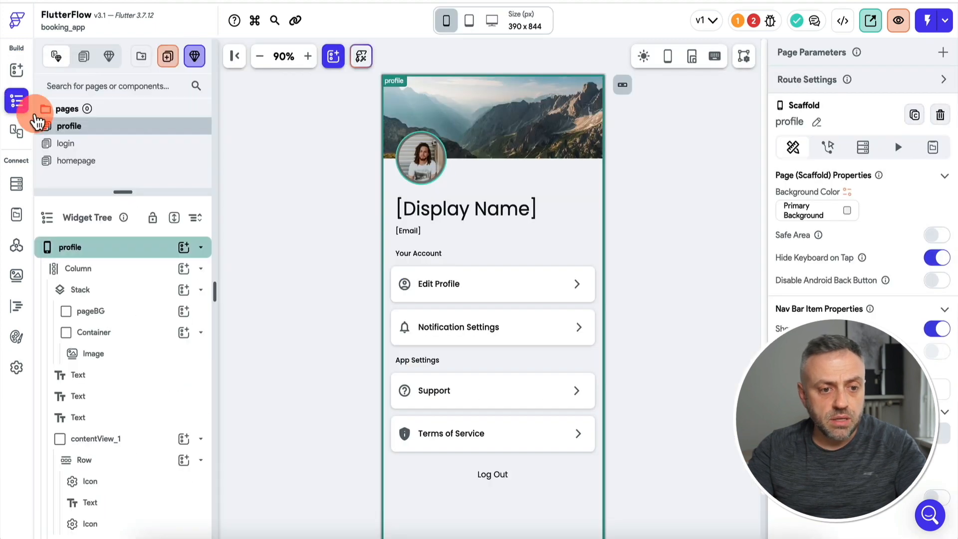
{"action": "left_click", "coordinate": [98, 132]}
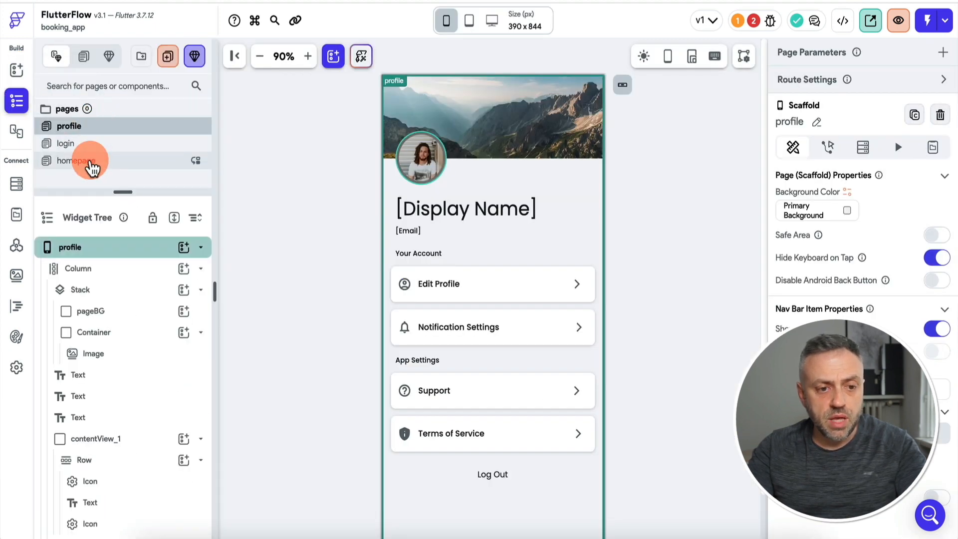
{"action": "left_click", "coordinate": [90, 162]}
{"action": "scroll", "coordinate": [694, 239], "scroll_direction": "down", "scroll_amount": 2}
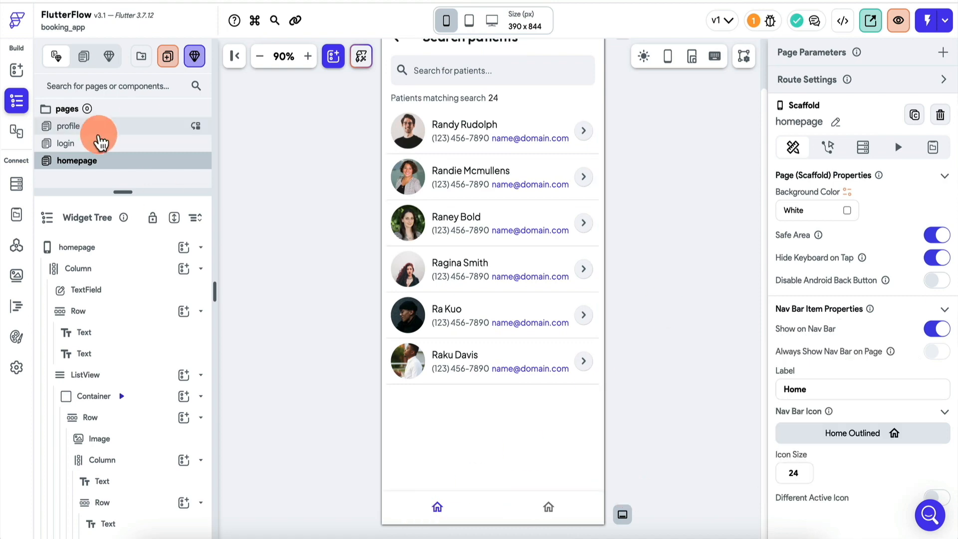
{"action": "left_click", "coordinate": [97, 127]}
{"action": "left_click", "coordinate": [869, 441]}
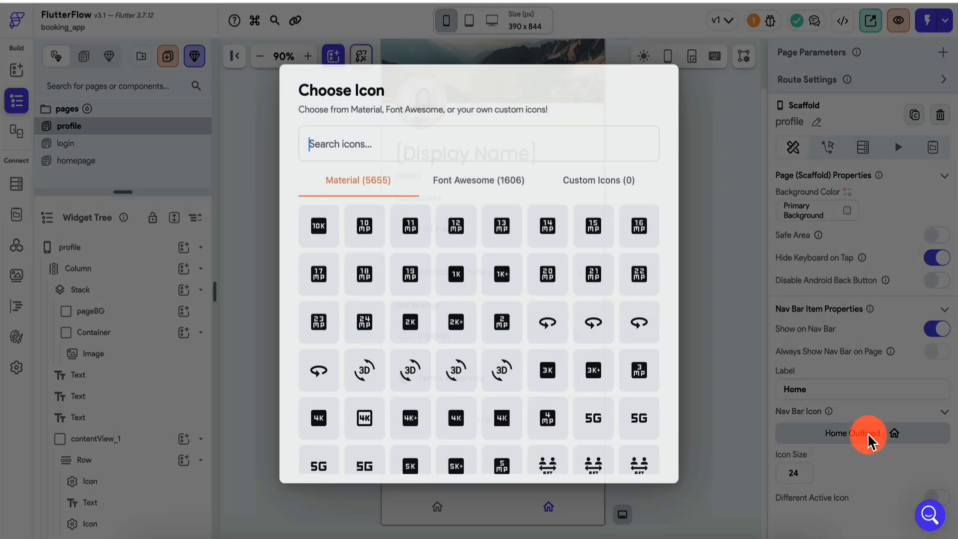
{"action": "left_click", "coordinate": [387, 143]}
{"action": "type", "text": "p"}
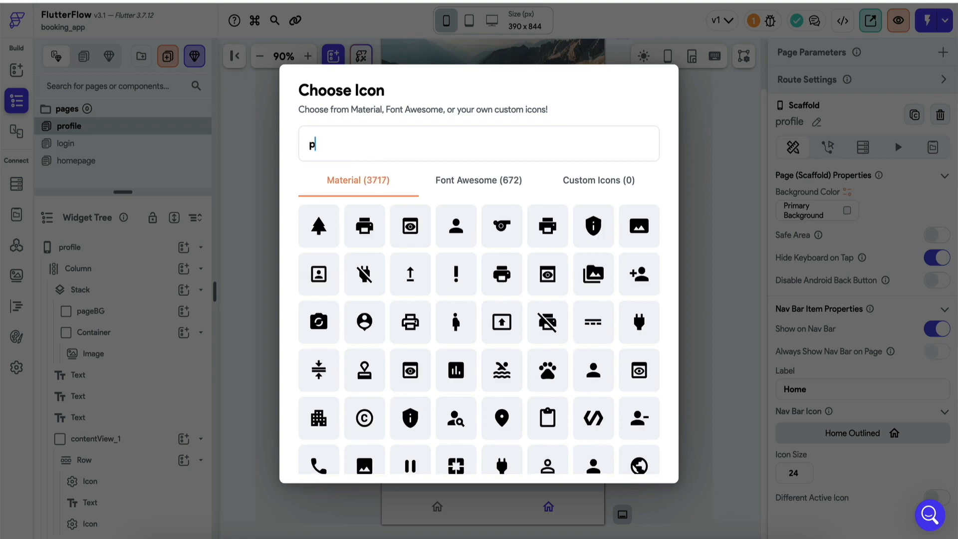
{"action": "type", "text": "erson"}
{"action": "left_click", "coordinate": [324, 229]}
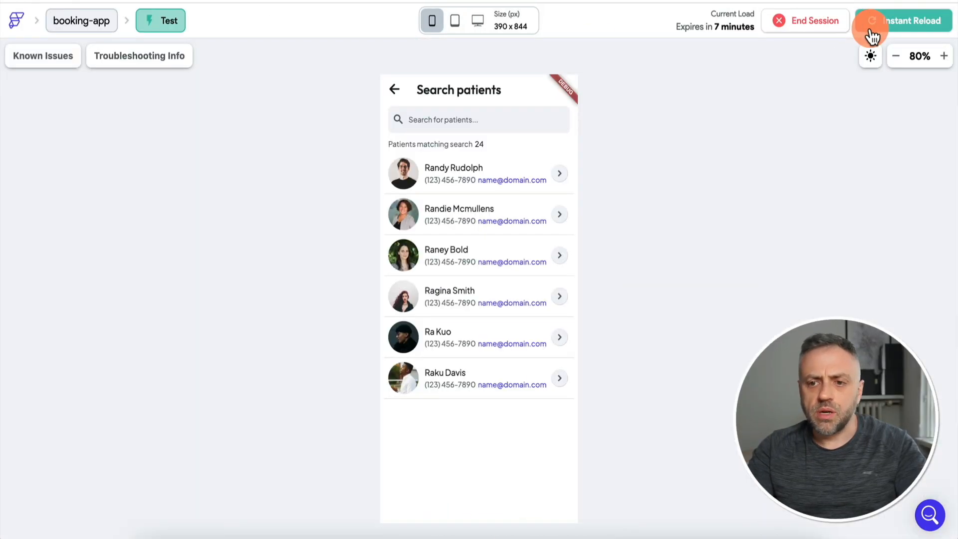
Instant-reload the test app and open the person tab to view the profile screen.
{"action": "left_click", "coordinate": [898, 21]}
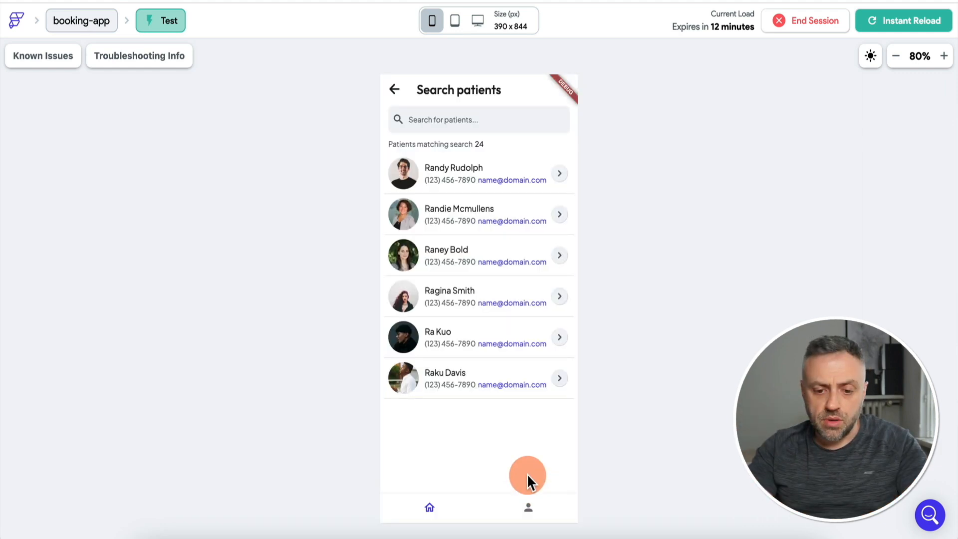
{"action": "left_click", "coordinate": [526, 507]}
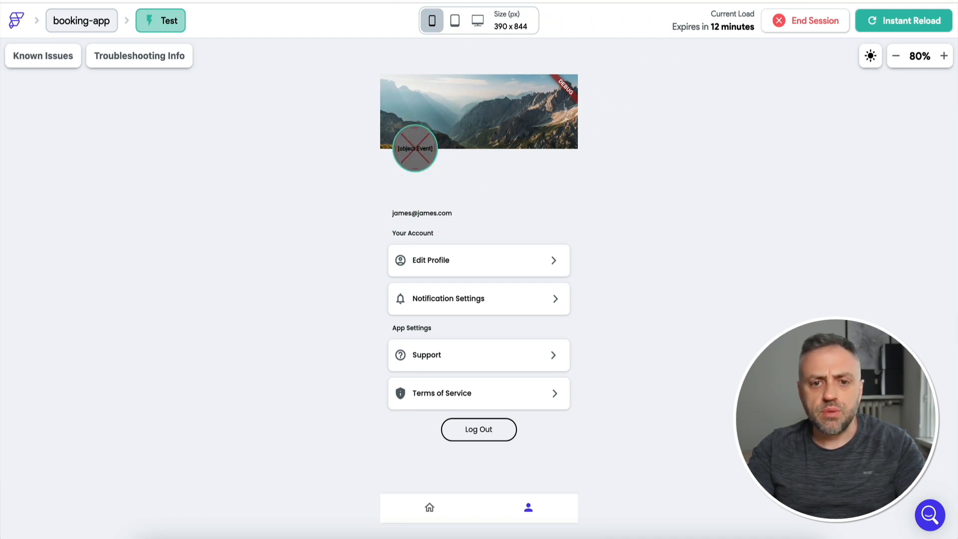
Back in the FlutterFlow editor, view the users collection schema in Firestore settings.
{"action": "left_click", "coordinate": [299, 1]}
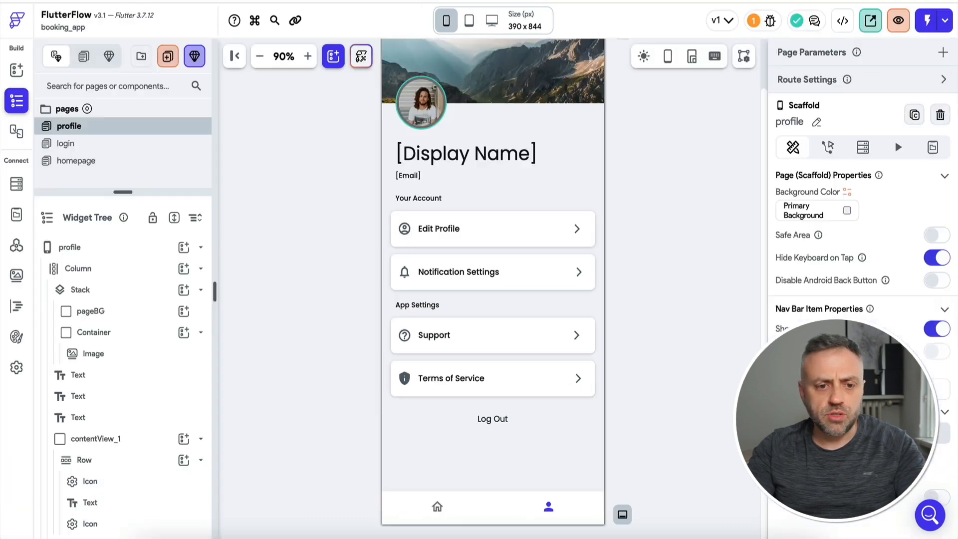
{"action": "left_click", "coordinate": [20, 192]}
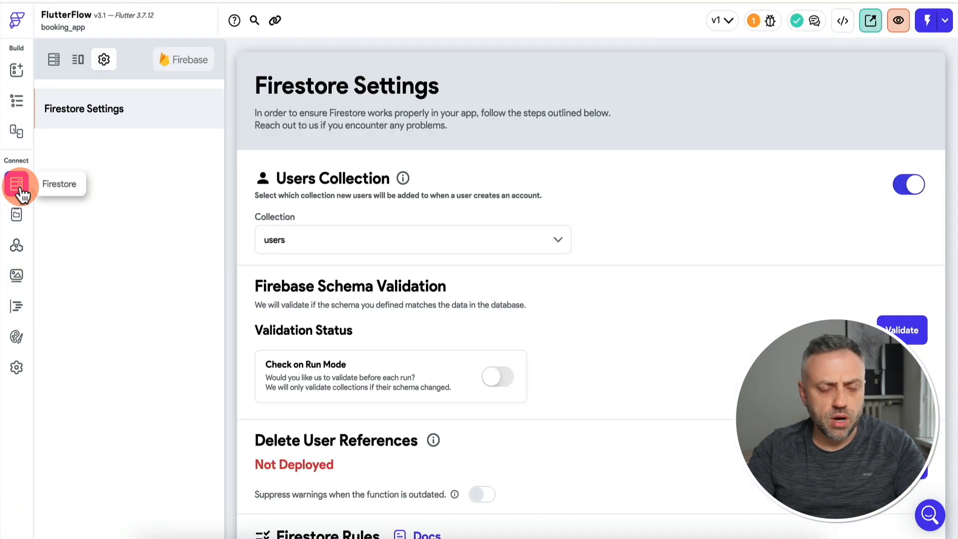
{"action": "left_click", "coordinate": [76, 107]}
{"action": "left_click", "coordinate": [54, 60]}
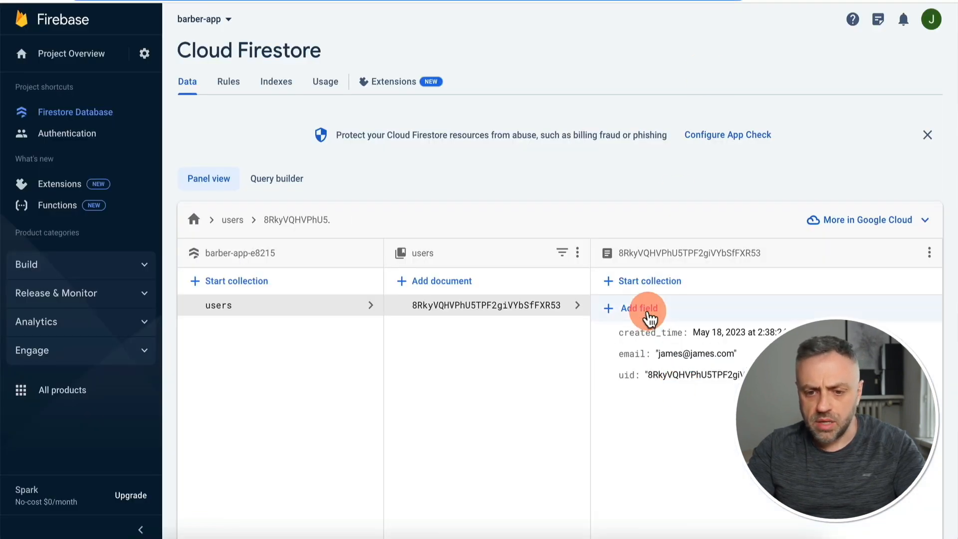
Start adding a new field to the user document in Cloud Firestore.
{"action": "left_click", "coordinate": [635, 308]}
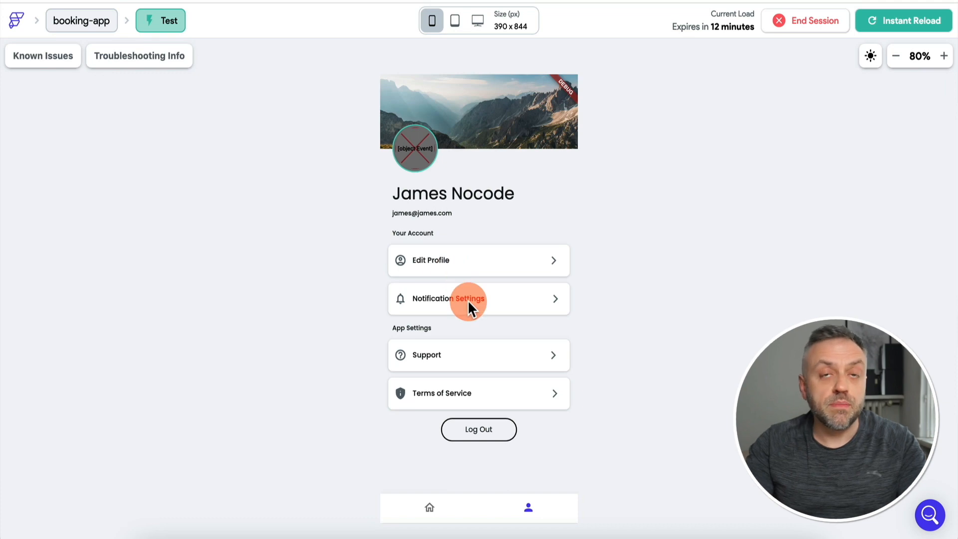
Log out of the test app and sign up a second account with a barber email and password.
{"action": "left_click", "coordinate": [490, 433]}
{"action": "left_click", "coordinate": [464, 210]}
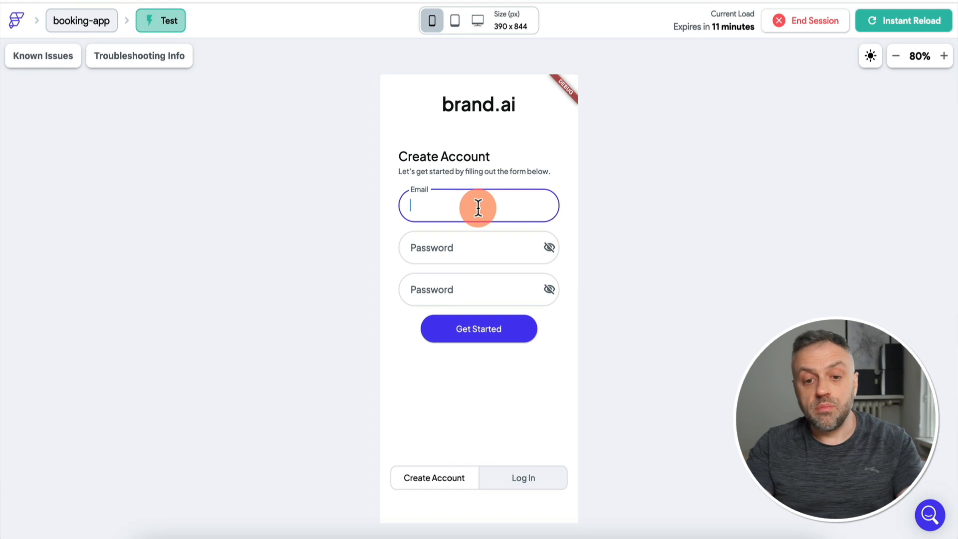
{"action": "type", "text": "barber@barber.com"}
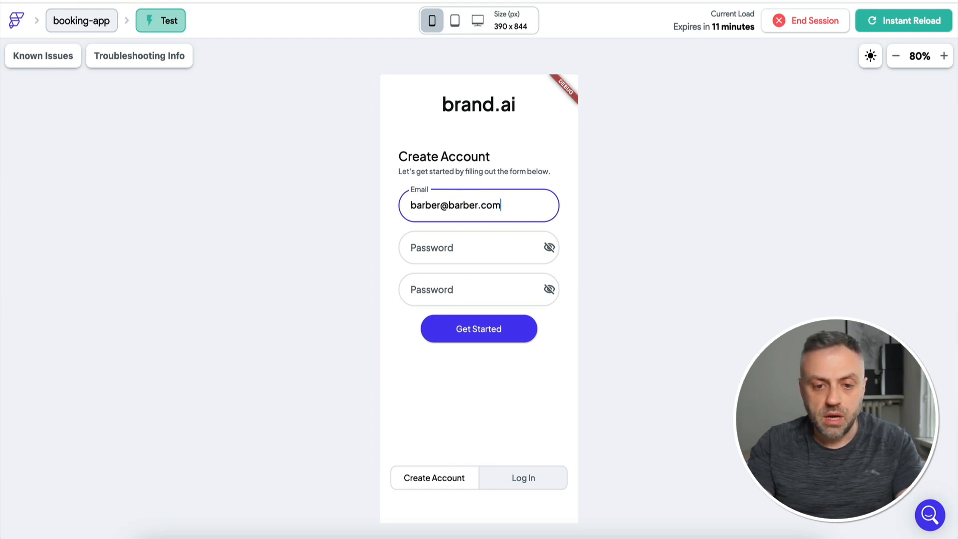
{"action": "left_click", "coordinate": [474, 248]}
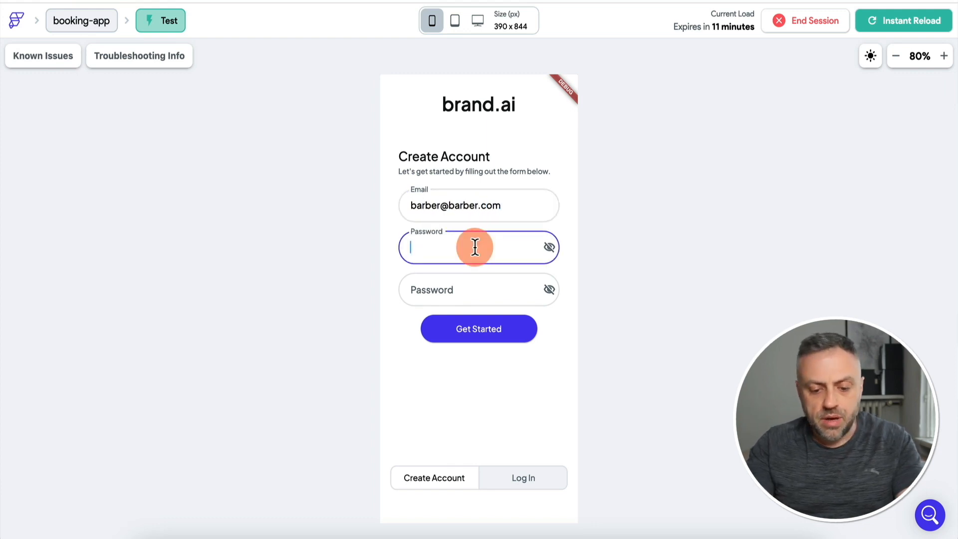
{"action": "type", "text": "••••"}
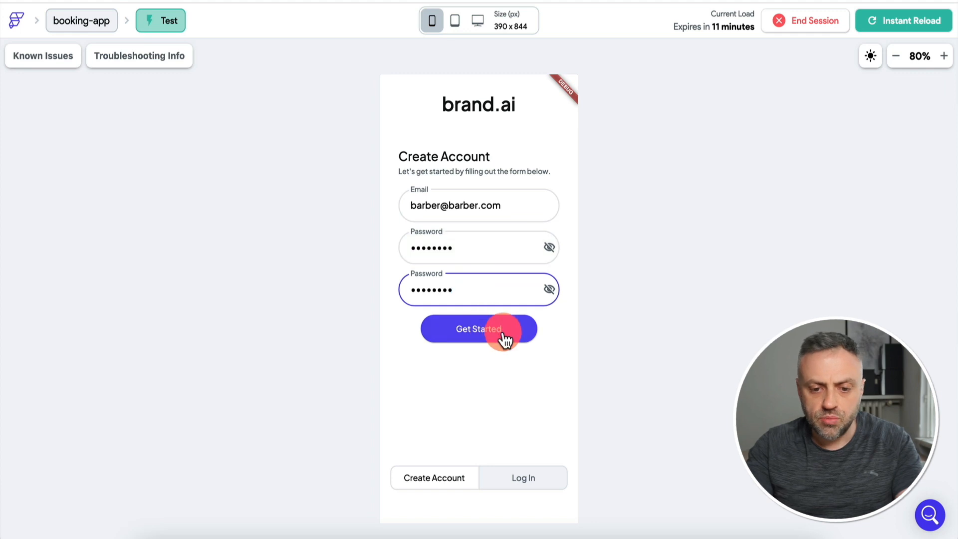
{"action": "left_click", "coordinate": [504, 338]}
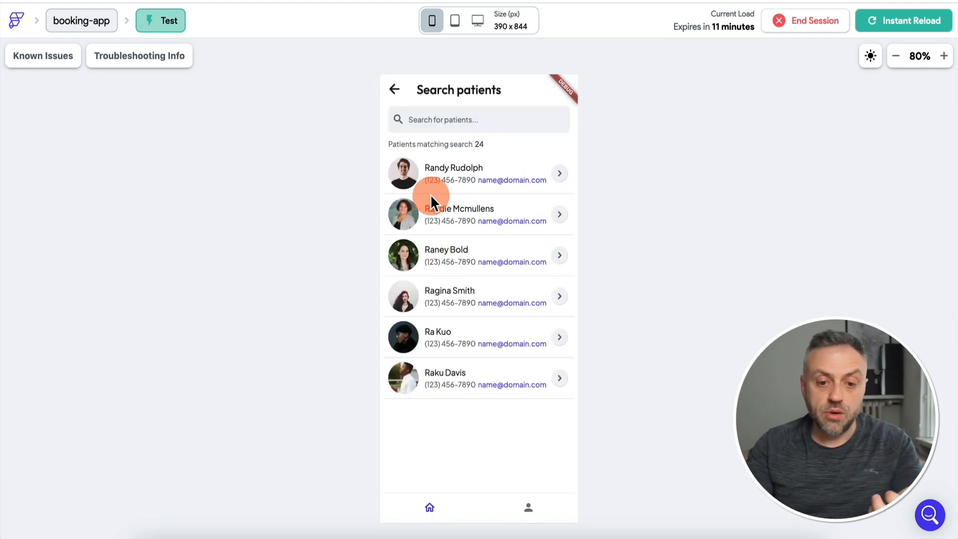
Check the new account's profile screen and its new user document in Firestore.
{"action": "left_click", "coordinate": [541, 501]}
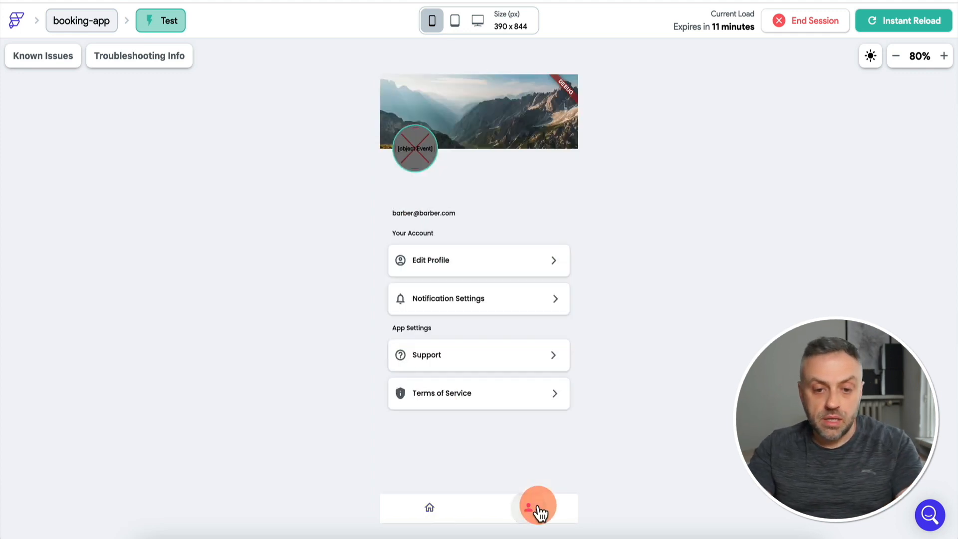
{"action": "left_click", "coordinate": [414, 200]}
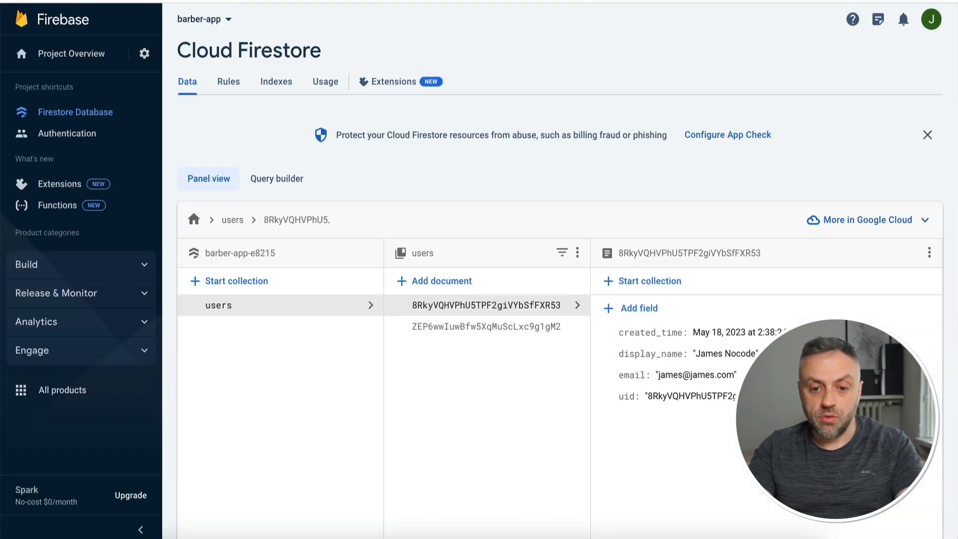
{"action": "left_click", "coordinate": [523, 335]}
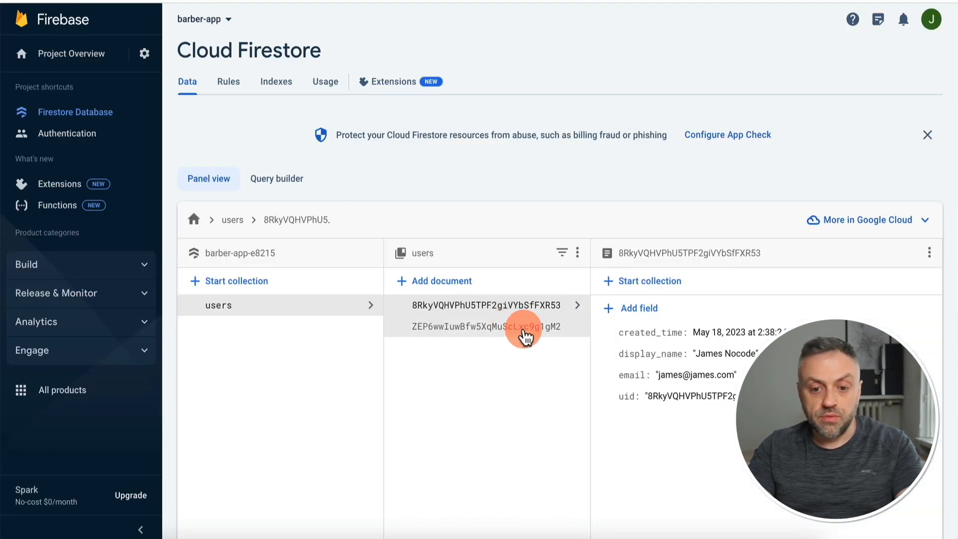
Add a display_name field to the new barber user's document.
{"action": "left_click", "coordinate": [646, 312]}
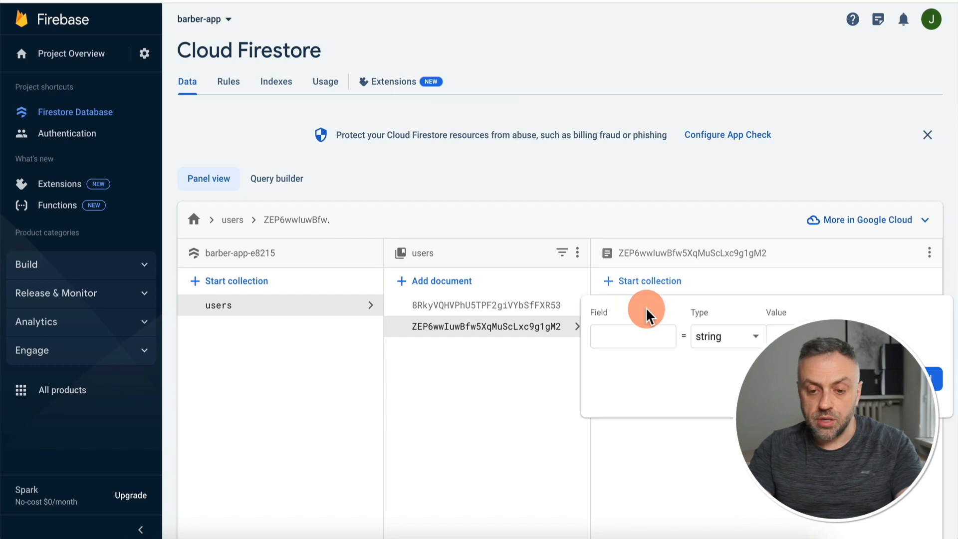
{"action": "left_click", "coordinate": [620, 331]}
{"action": "type", "text": "display_name"}
{"action": "key", "text": "Tab"}
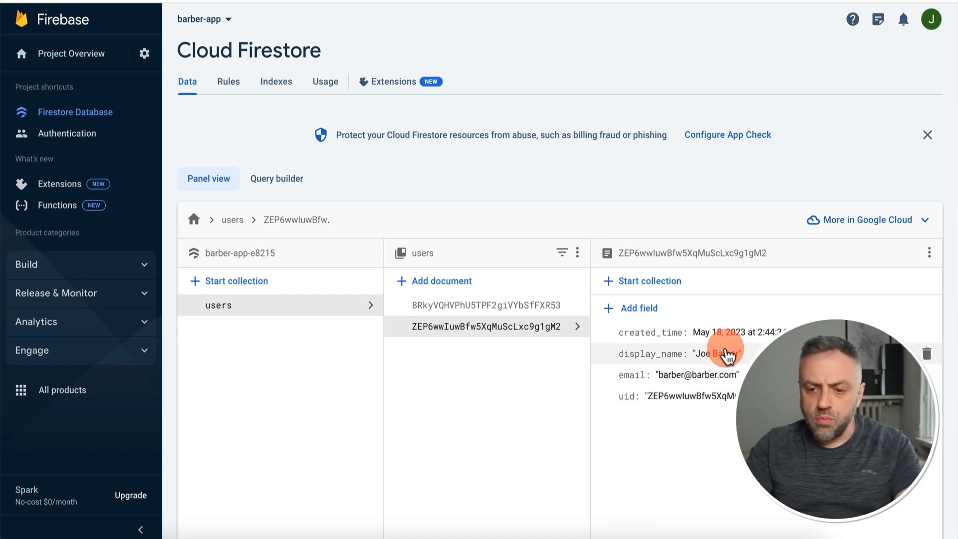
Add a role field with value 'provider' to the barber user's document.
{"action": "left_click", "coordinate": [643, 309]}
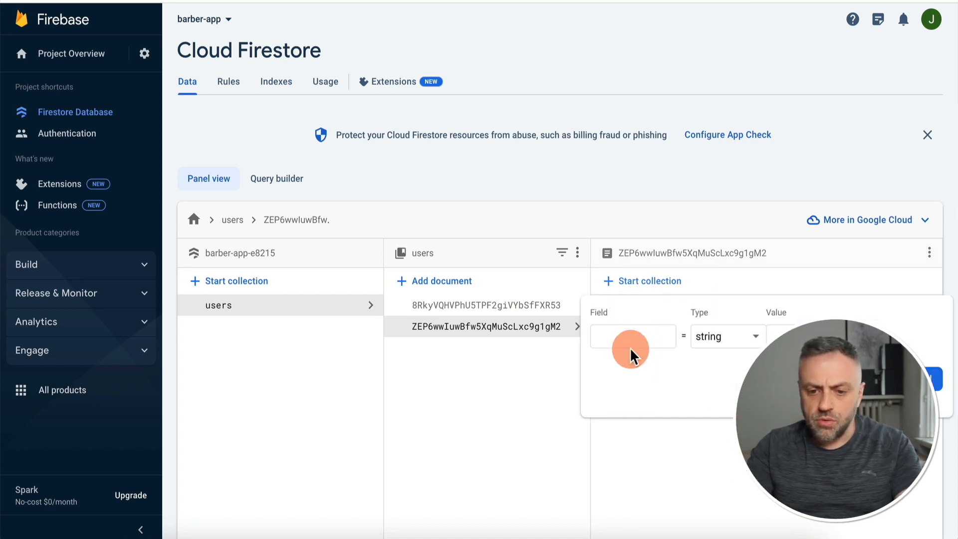
{"action": "left_click", "coordinate": [641, 337]}
{"action": "type", "text": "role"}
{"action": "left_click", "coordinate": [788, 332]}
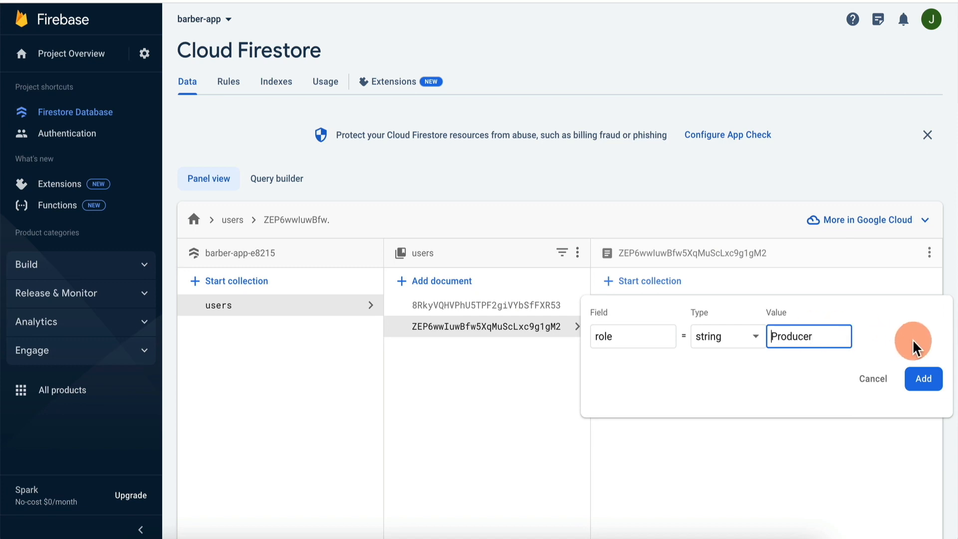
{"action": "key", "text": "Delete"}
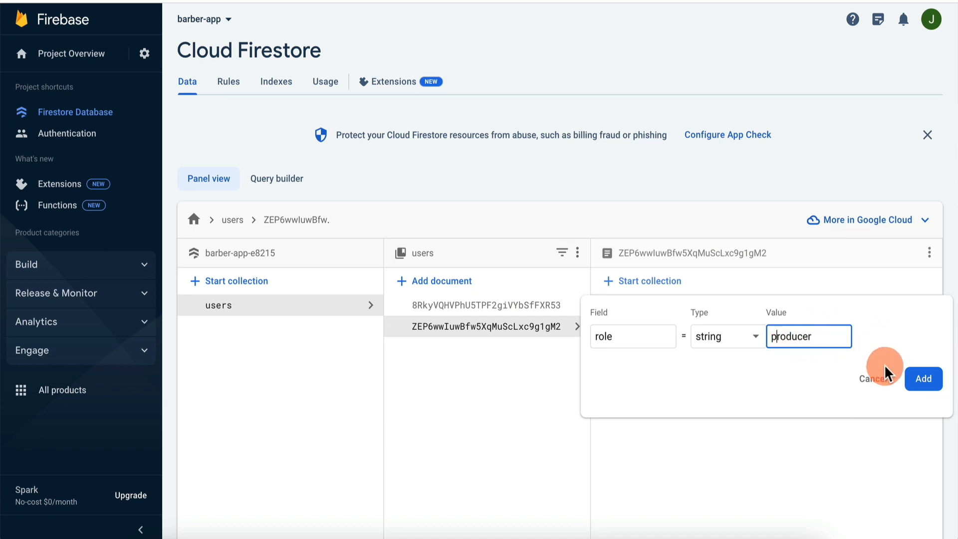
{"action": "type", "text": "p"}
{"action": "left_click", "coordinate": [923, 380]}
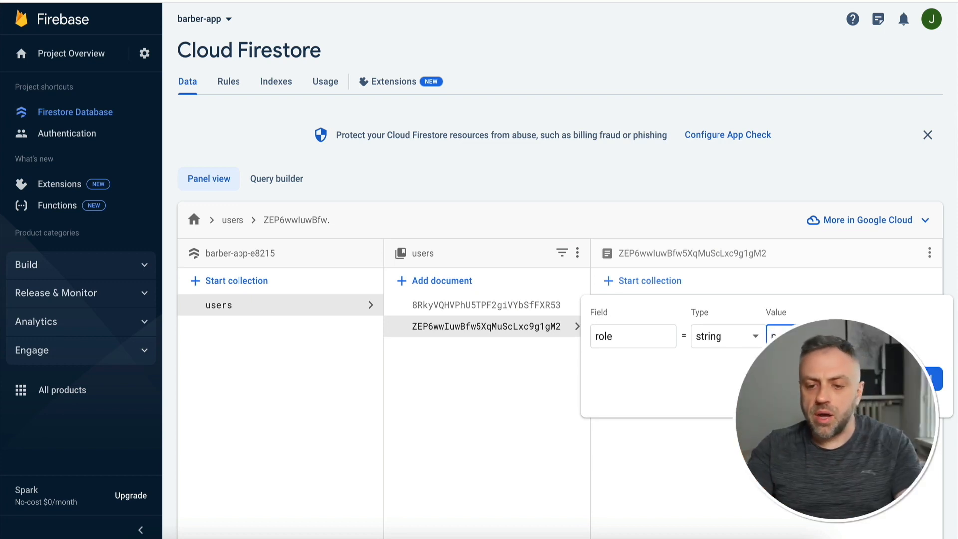
{"action": "left_click", "coordinate": [931, 378]}
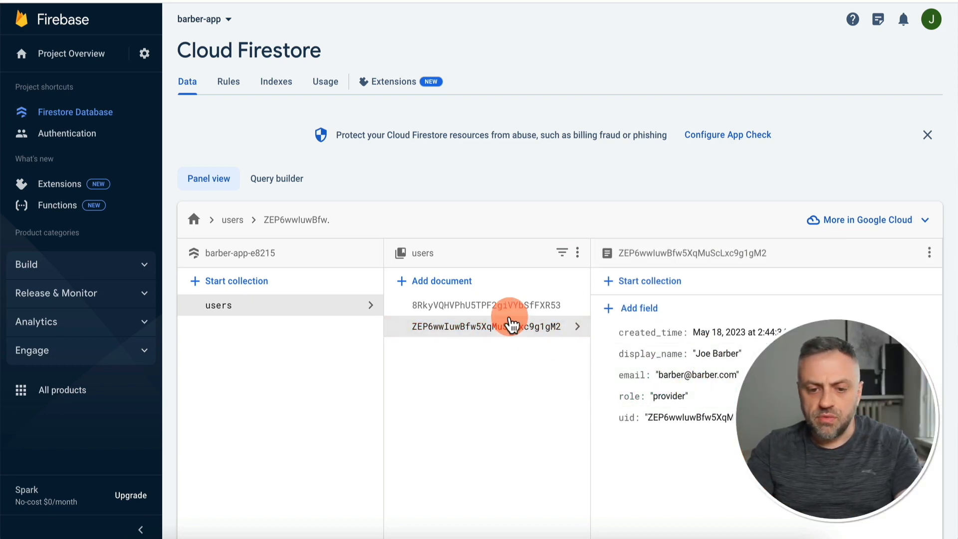
Open the first user's document and begin adding a role field.
{"action": "left_click", "coordinate": [464, 305]}
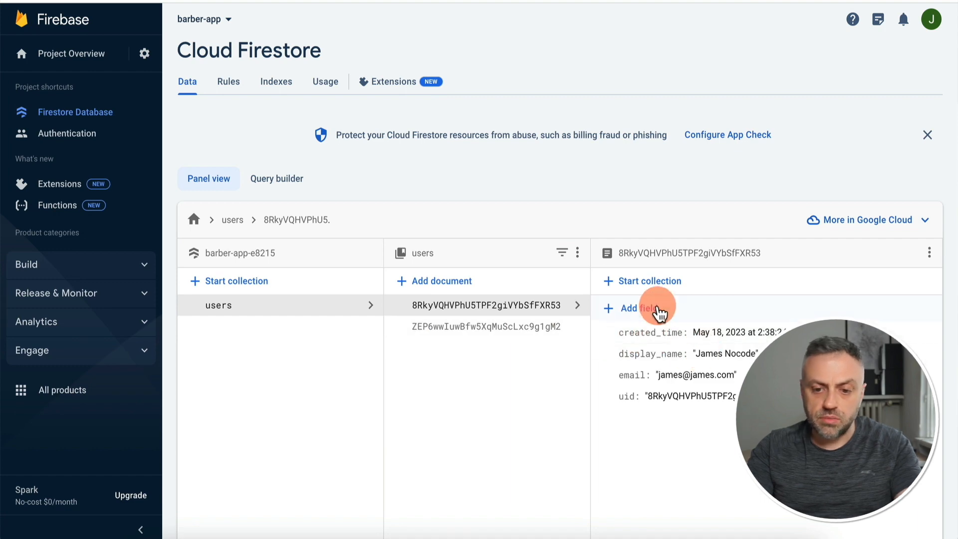
{"action": "left_click", "coordinate": [659, 314]}
{"action": "type", "text": "r"}
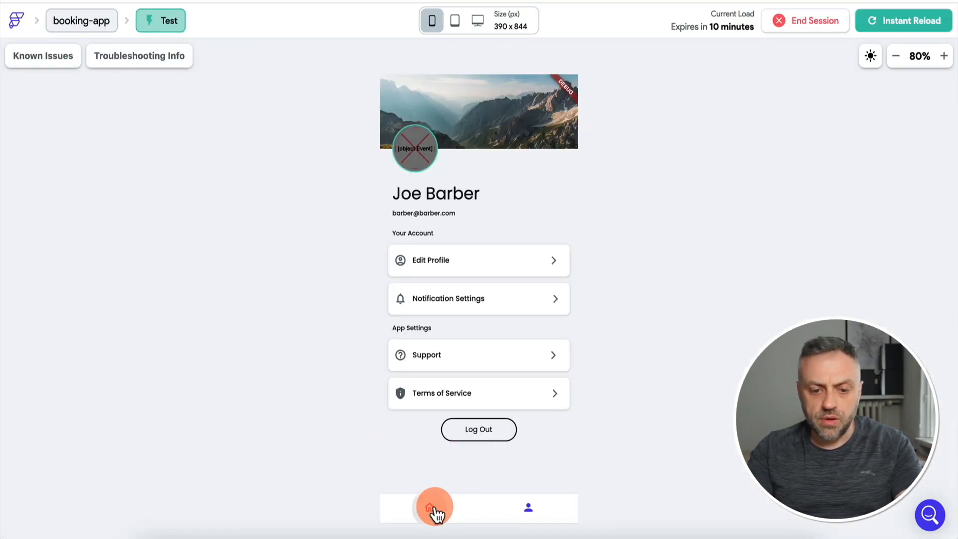
Return from the barber's profile to the home list in the test app.
{"action": "left_click", "coordinate": [435, 509]}
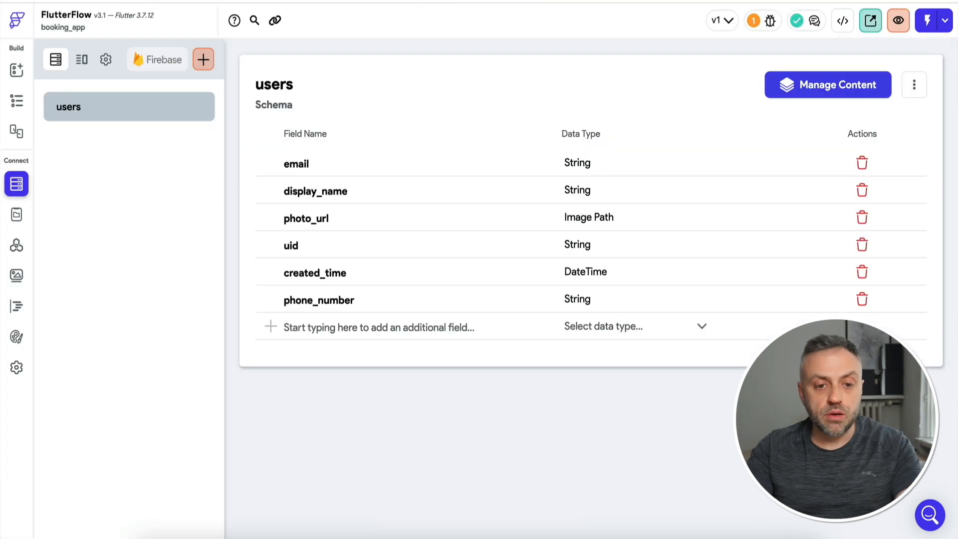
{"action": "left_click", "coordinate": [16, 71]}
{"action": "left_click", "coordinate": [10, 102]}
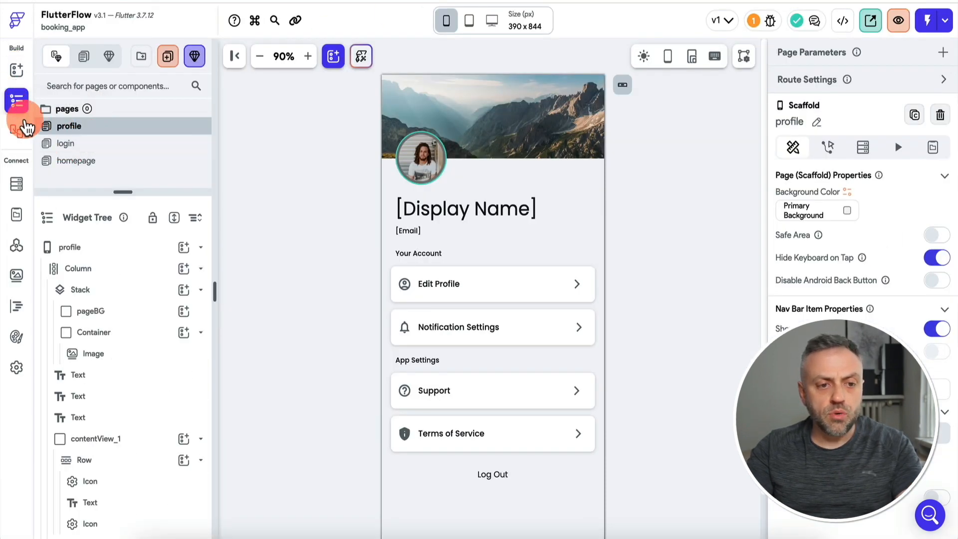
{"action": "left_click", "coordinate": [85, 145]}
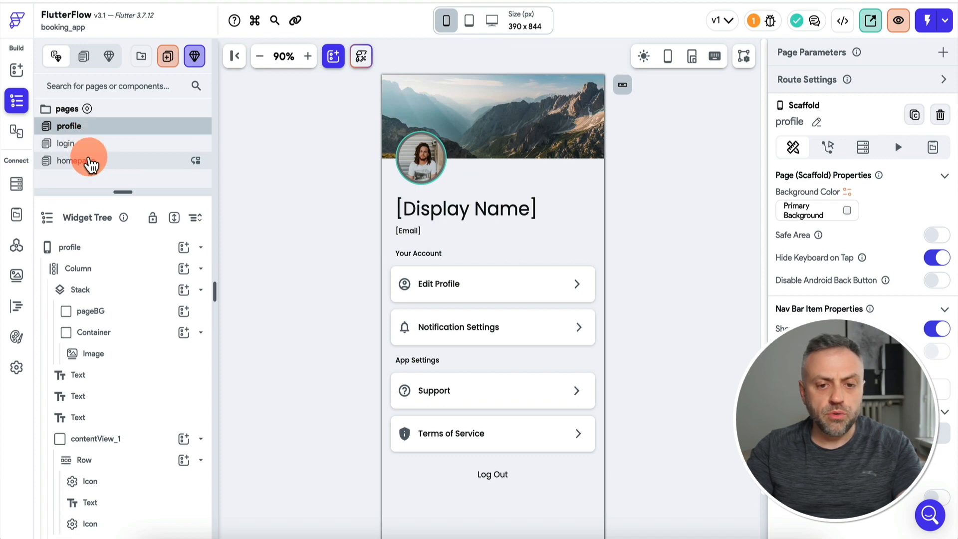
{"action": "left_click", "coordinate": [86, 160]}
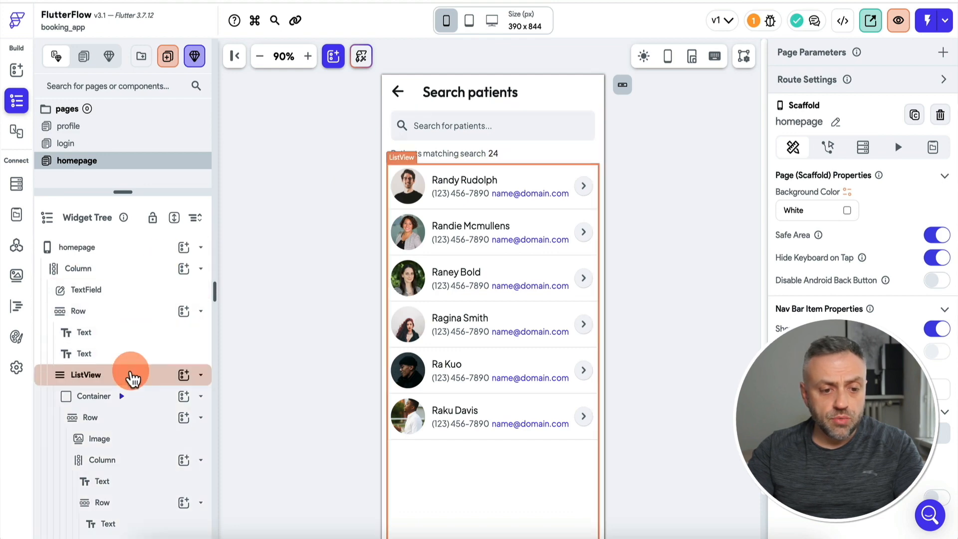
{"action": "left_click", "coordinate": [132, 378]}
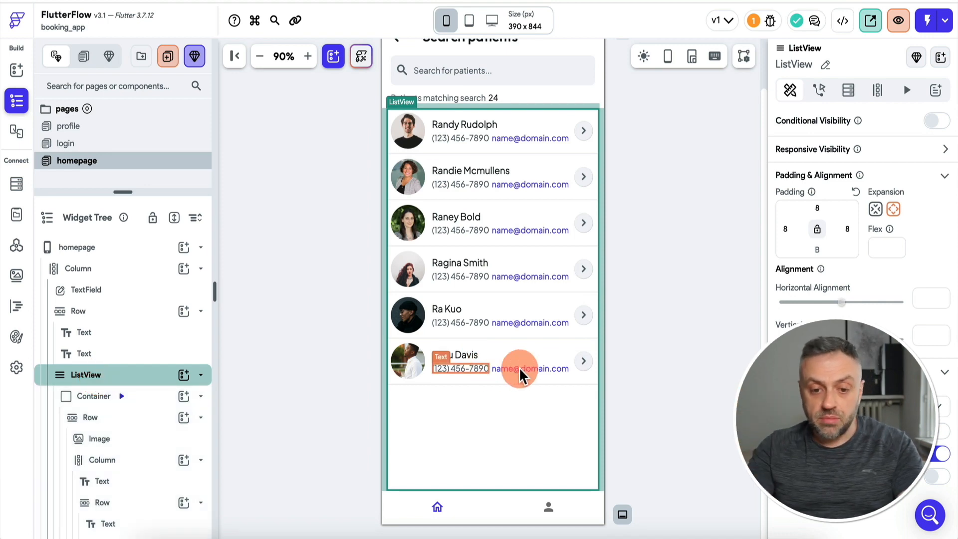
{"action": "scroll", "coordinate": [110, 399], "scroll_direction": "down", "scroll_amount": 5}
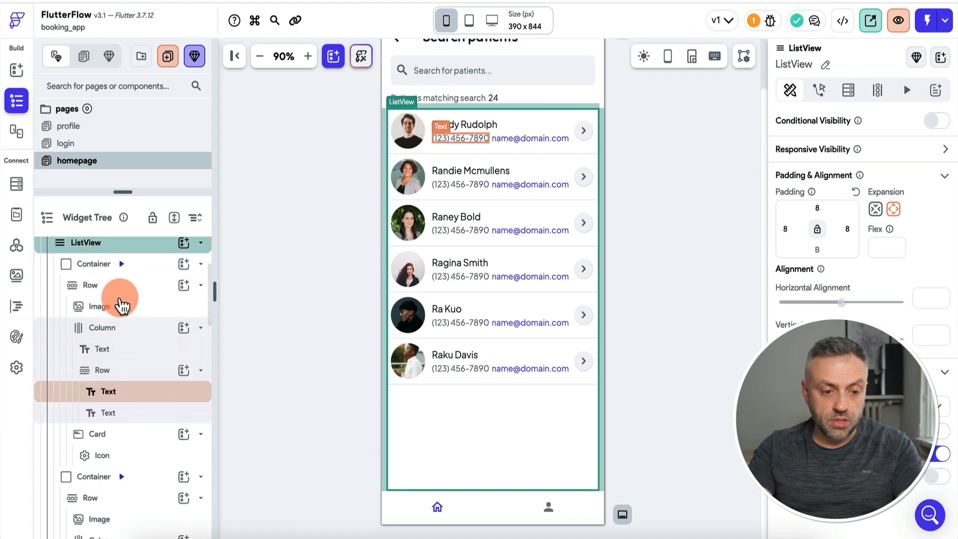
{"action": "scroll", "coordinate": [134, 514], "scroll_direction": "down", "scroll_amount": 2}
{"action": "scroll", "coordinate": [142, 424], "scroll_direction": "up", "scroll_amount": 5}
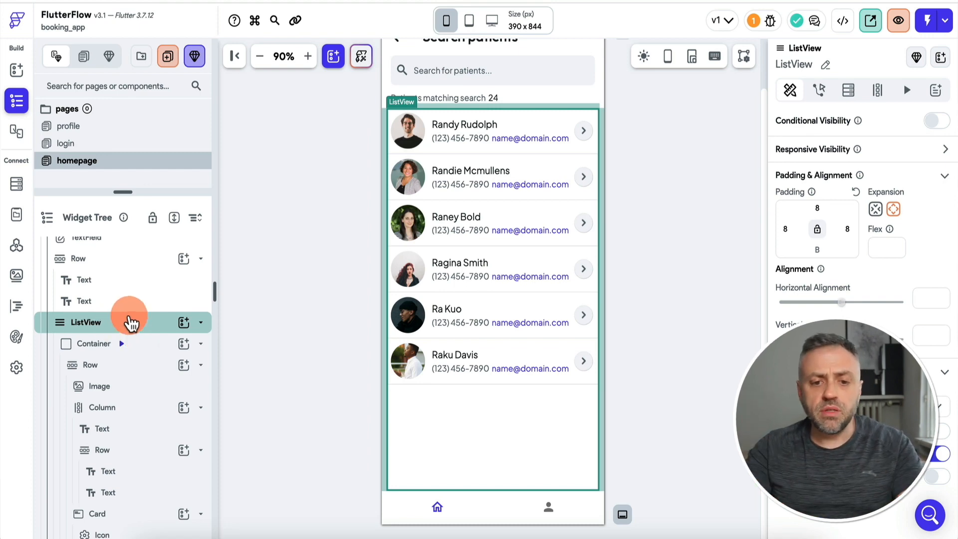
{"action": "scroll", "coordinate": [385, 219], "scroll_direction": "up", "scroll_amount": 1}
{"action": "scroll", "coordinate": [389, 216], "scroll_direction": "up", "scroll_amount": 1}
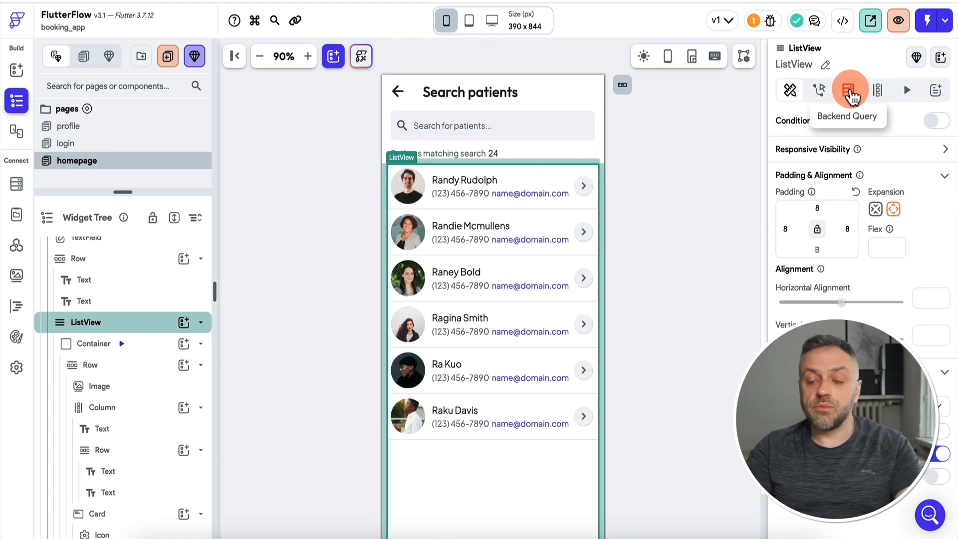
Start a users collection query on the list, look for a role filter field, then cancel.
{"action": "left_click", "coordinate": [849, 92]}
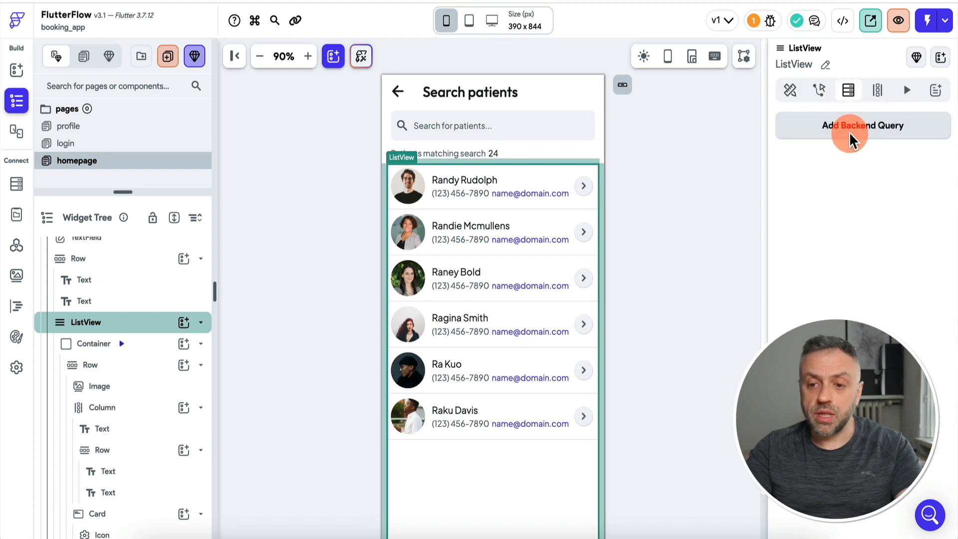
{"action": "left_click", "coordinate": [850, 130]}
{"action": "left_click", "coordinate": [676, 128]}
{"action": "left_click", "coordinate": [622, 156]}
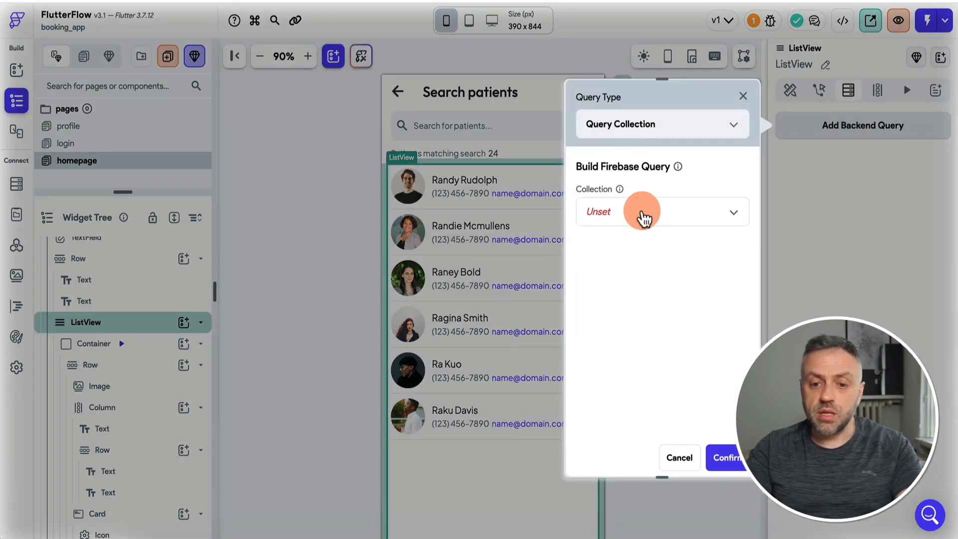
{"action": "left_click", "coordinate": [644, 218]}
{"action": "left_click", "coordinate": [643, 216]}
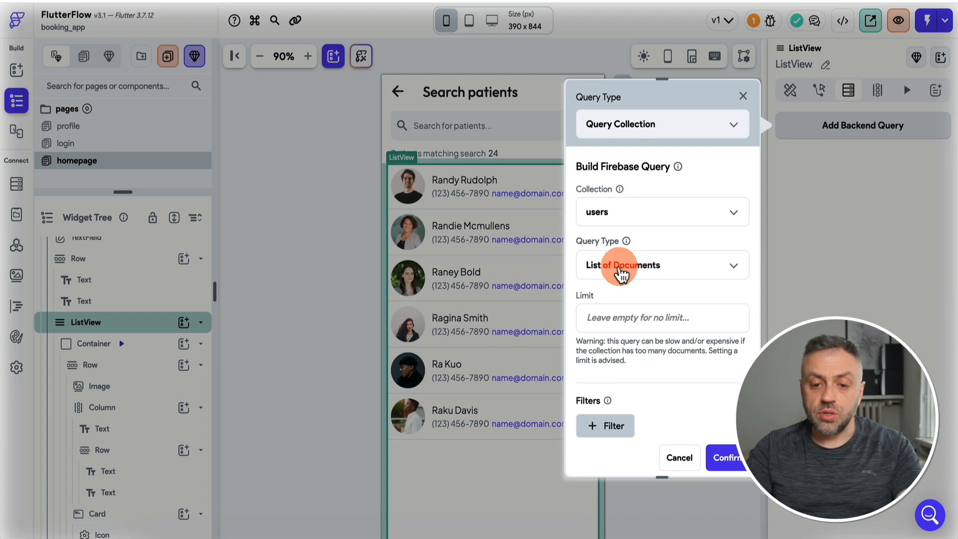
{"action": "scroll", "coordinate": [622, 344], "scroll_direction": "down", "scroll_amount": 5}
{"action": "left_click", "coordinate": [621, 227]}
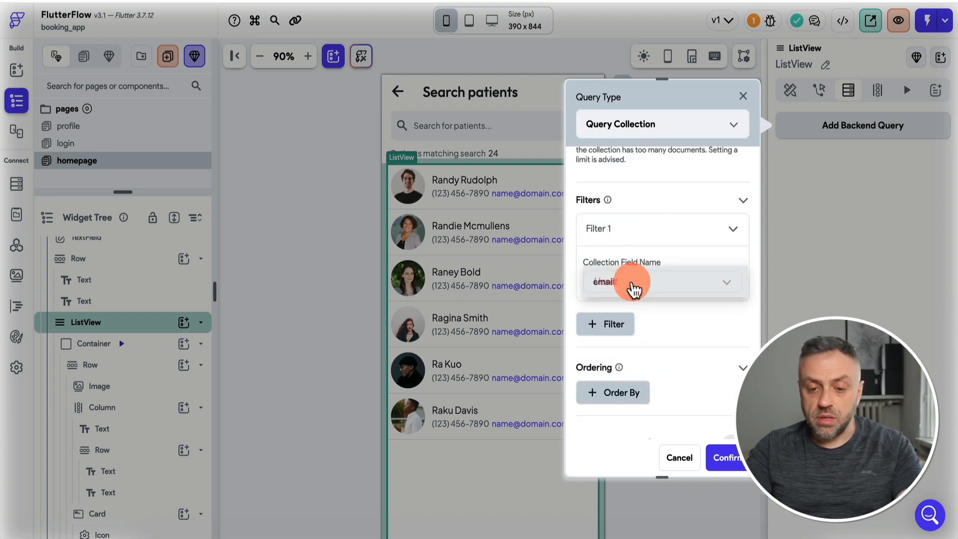
{"action": "left_click", "coordinate": [635, 290]}
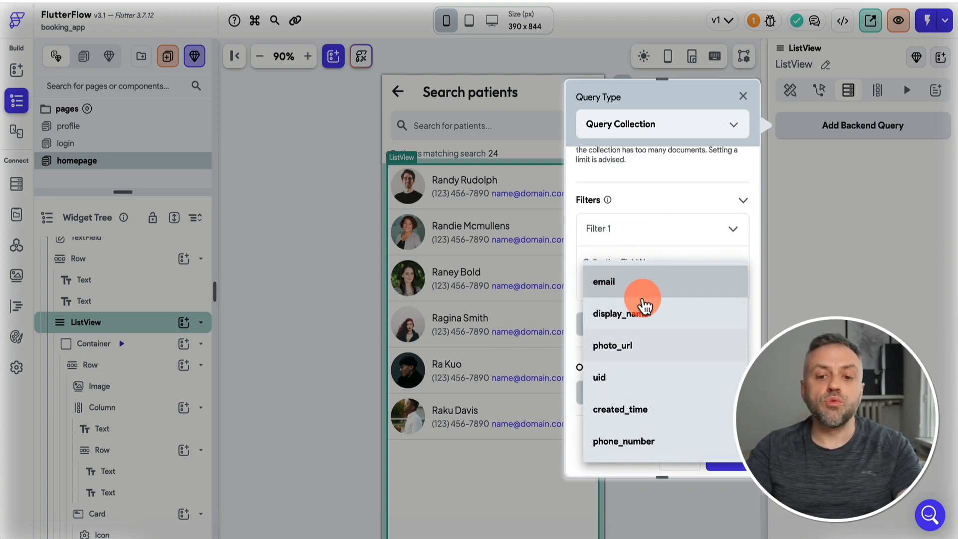
{"action": "left_click", "coordinate": [669, 466]}
{"action": "left_click", "coordinate": [677, 462]}
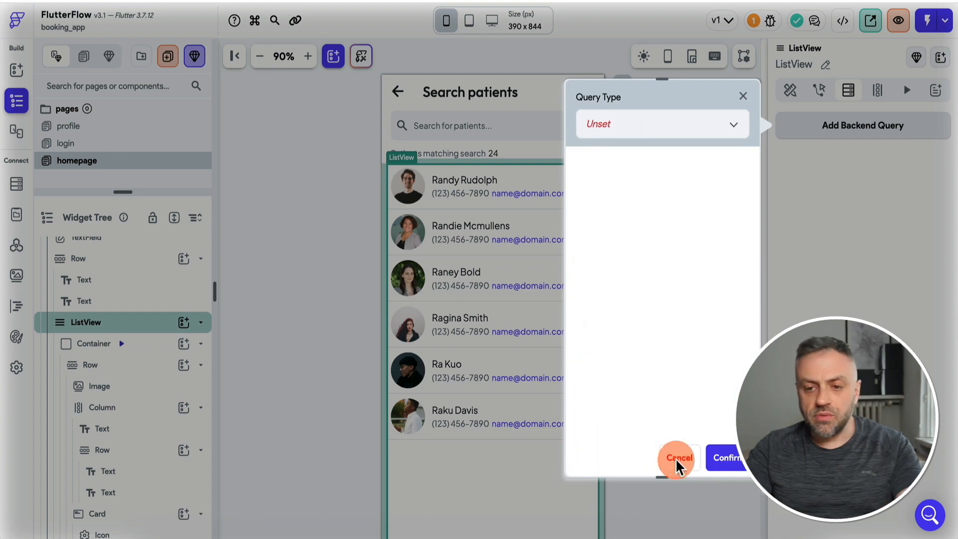
Add a String field named role to the users collection schema.
{"action": "left_click", "coordinate": [16, 186]}
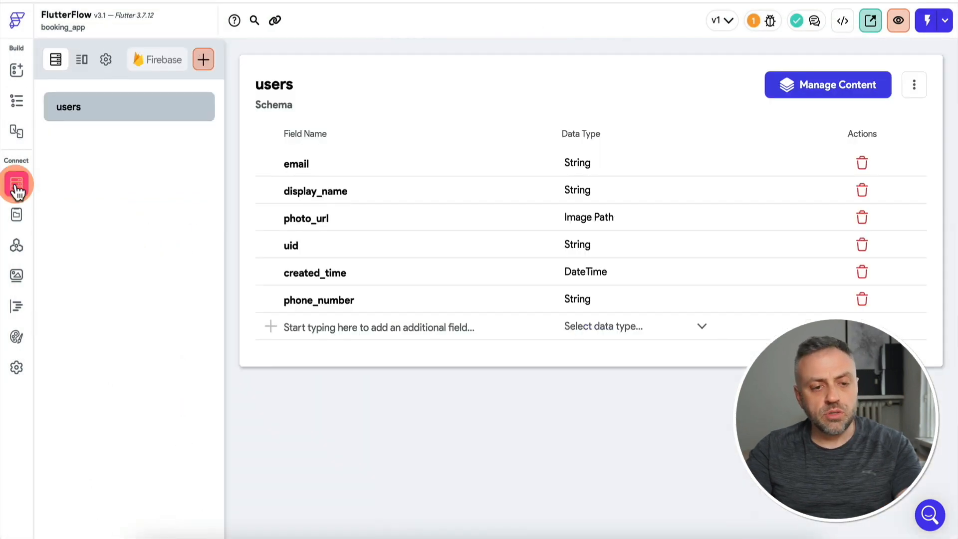
{"action": "left_click", "coordinate": [340, 329]}
{"action": "type", "text": "role"}
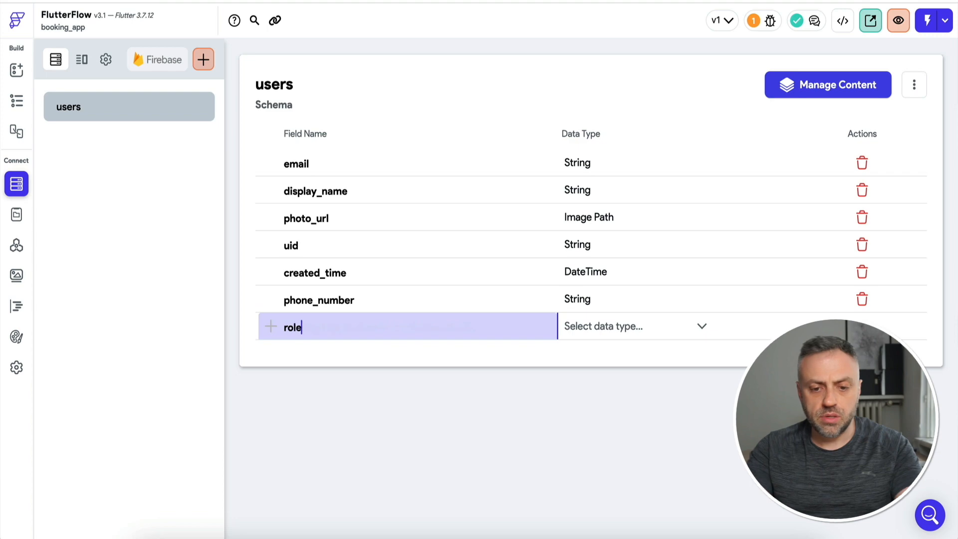
{"action": "left_click", "coordinate": [690, 333]}
{"action": "left_click", "coordinate": [637, 194]}
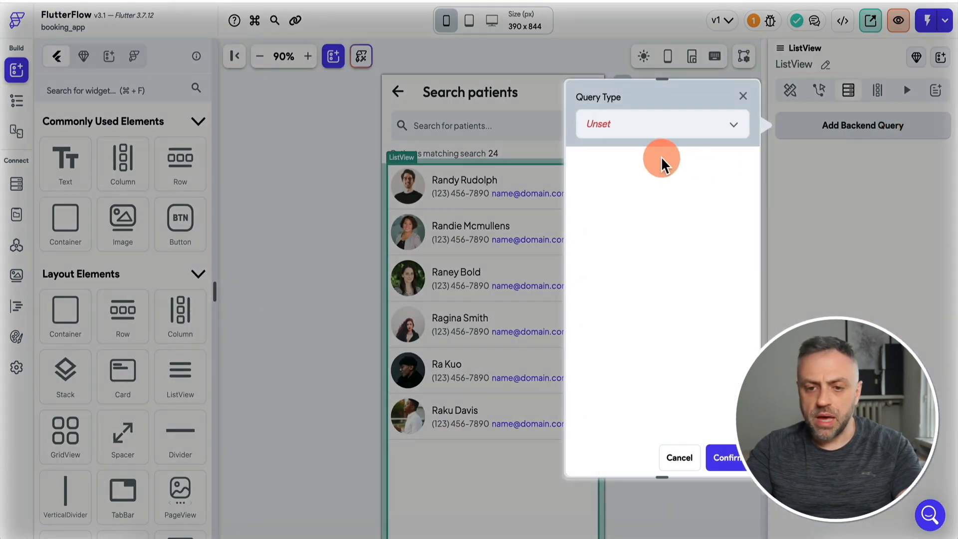
Set the ListView's backend query type to Query Collection.
{"action": "left_click", "coordinate": [667, 137]}
{"action": "left_click", "coordinate": [635, 188]}
{"action": "left_click", "coordinate": [641, 216]}
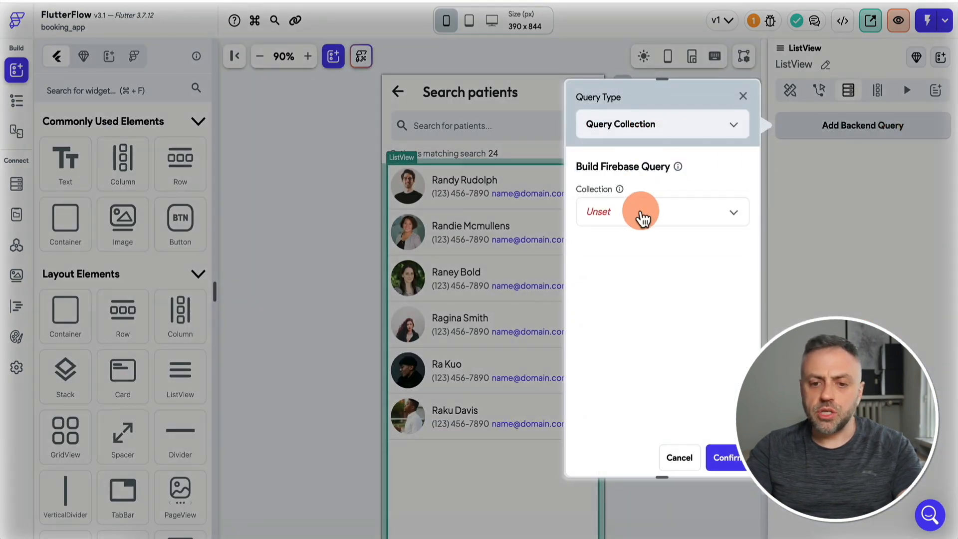
Query the users collection filtered where role equals 'provider'.
{"action": "left_click", "coordinate": [629, 324]}
{"action": "scroll", "coordinate": [631, 367], "scroll_direction": "down", "scroll_amount": 1}
{"action": "left_click", "coordinate": [645, 324]}
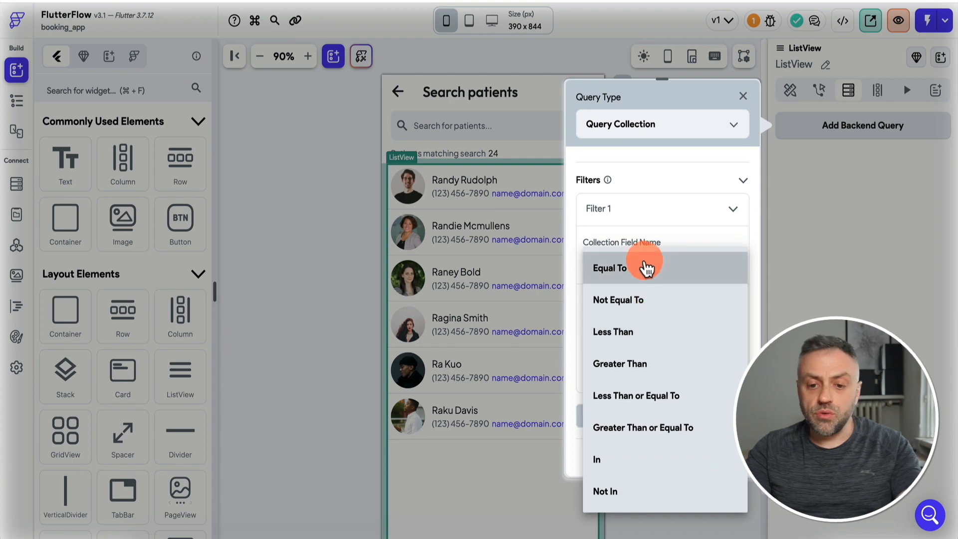
{"action": "left_click", "coordinate": [647, 266]}
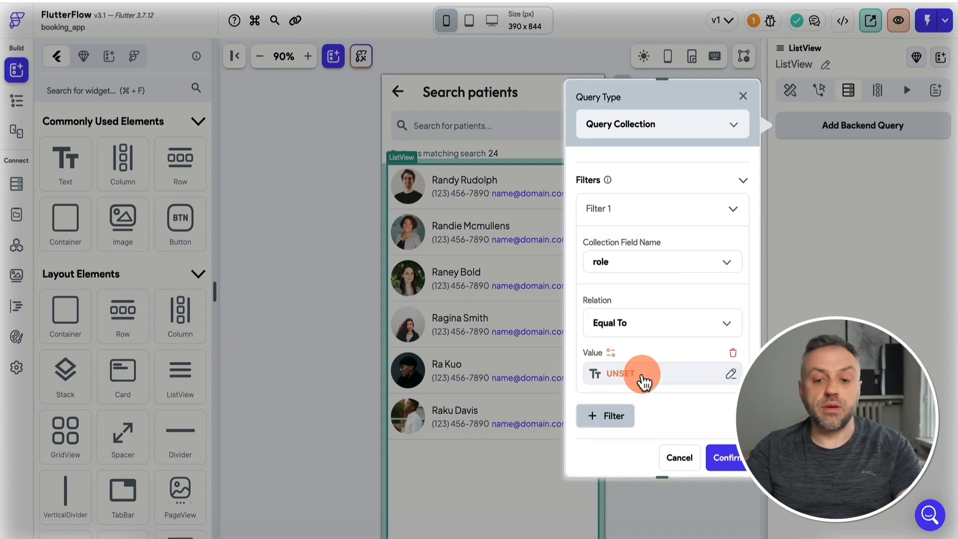
{"action": "left_click", "coordinate": [636, 379]}
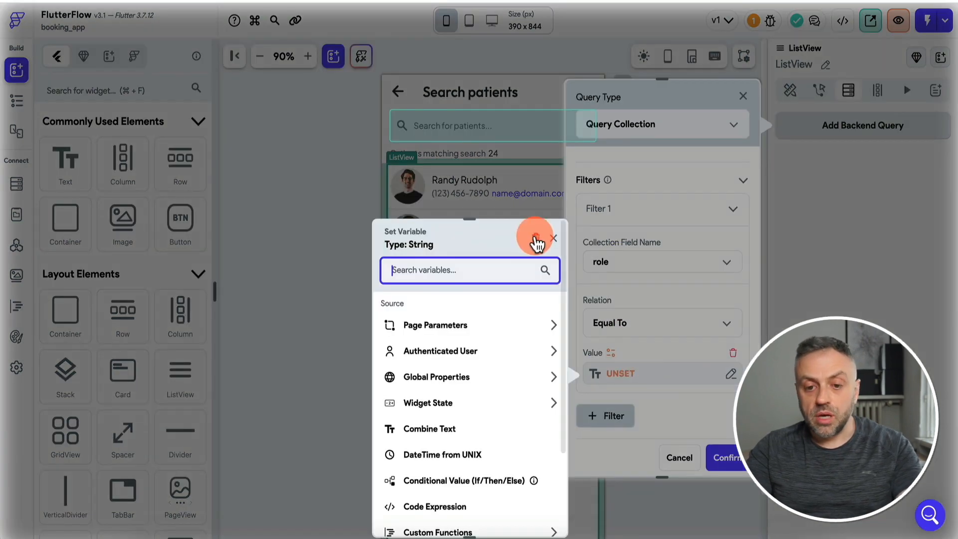
{"action": "left_click", "coordinate": [535, 238]}
{"action": "type", "text": "provider"}
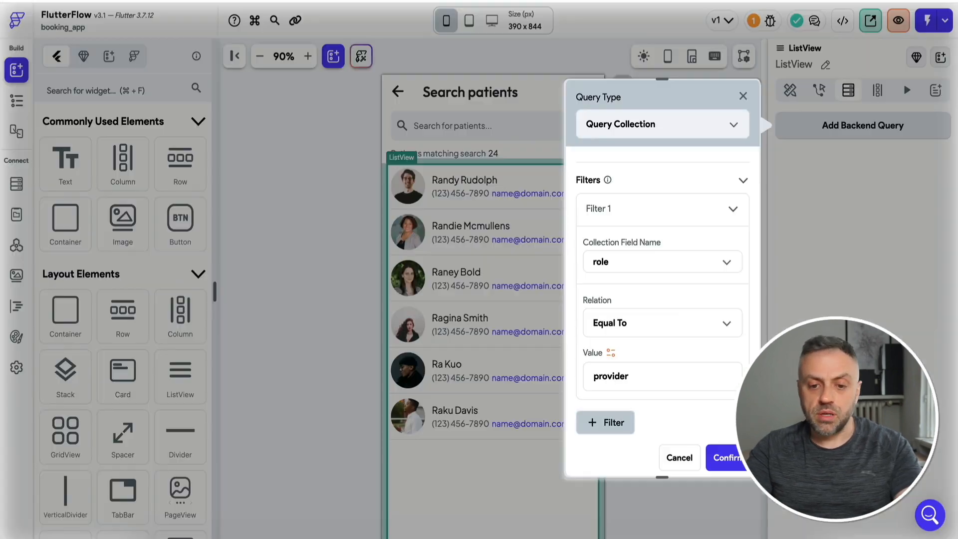
{"action": "left_click", "coordinate": [641, 377]}
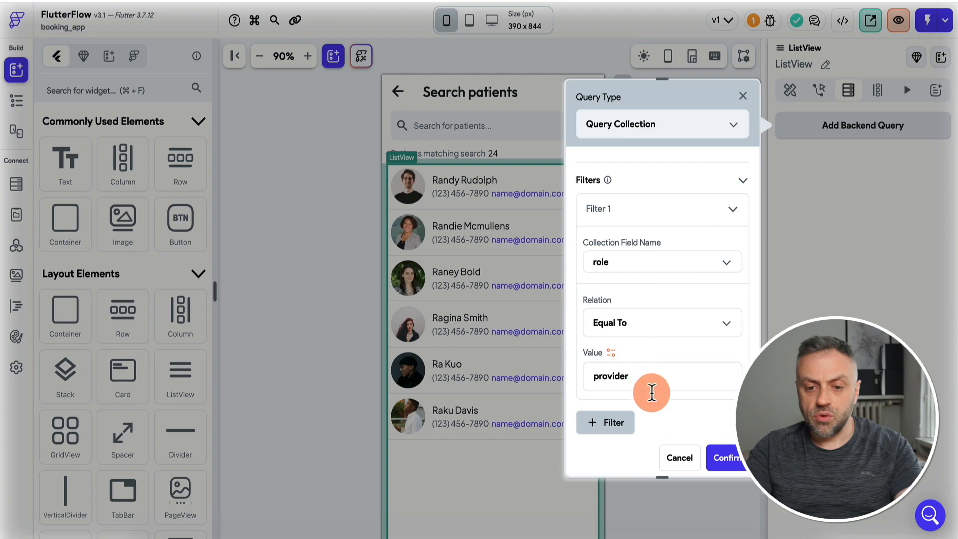
Exclude the current user and confirm the query, generating list items from users documents.
{"action": "scroll", "coordinate": [665, 333], "scroll_direction": "down", "scroll_amount": 5}
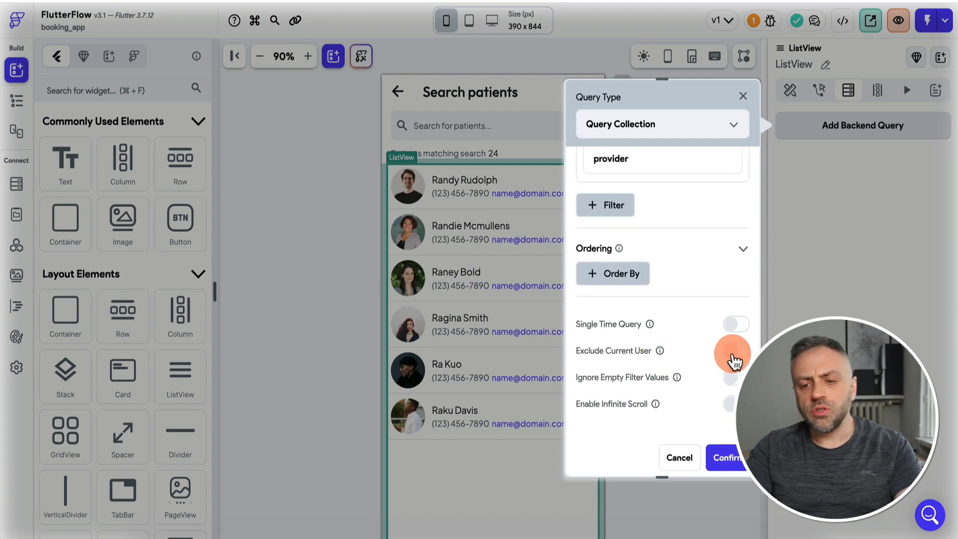
{"action": "left_click", "coordinate": [735, 352]}
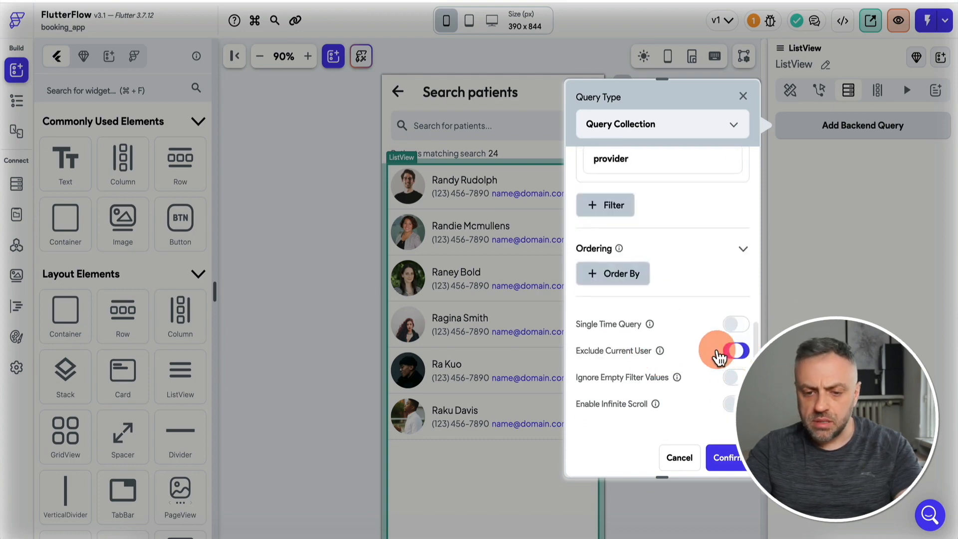
{"action": "left_click", "coordinate": [737, 352]}
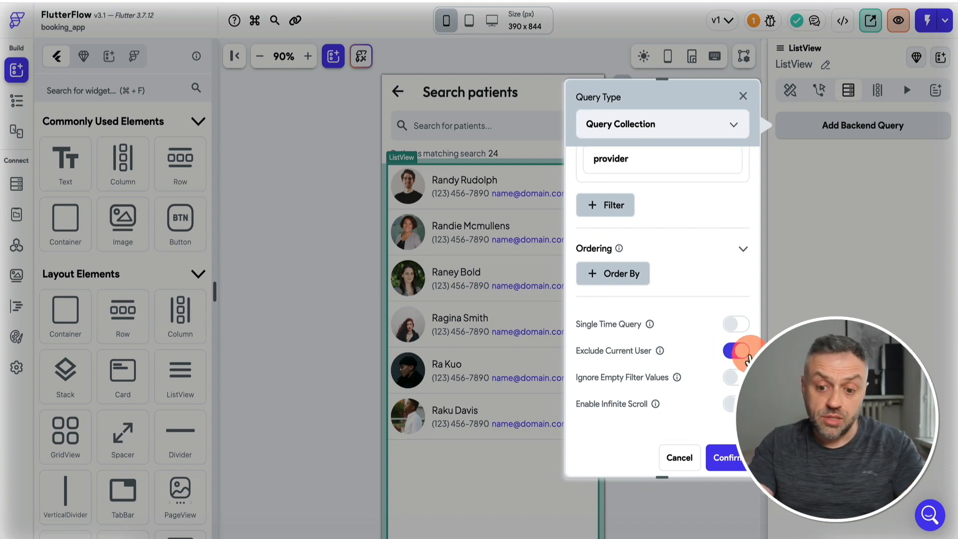
{"action": "left_click", "coordinate": [729, 460]}
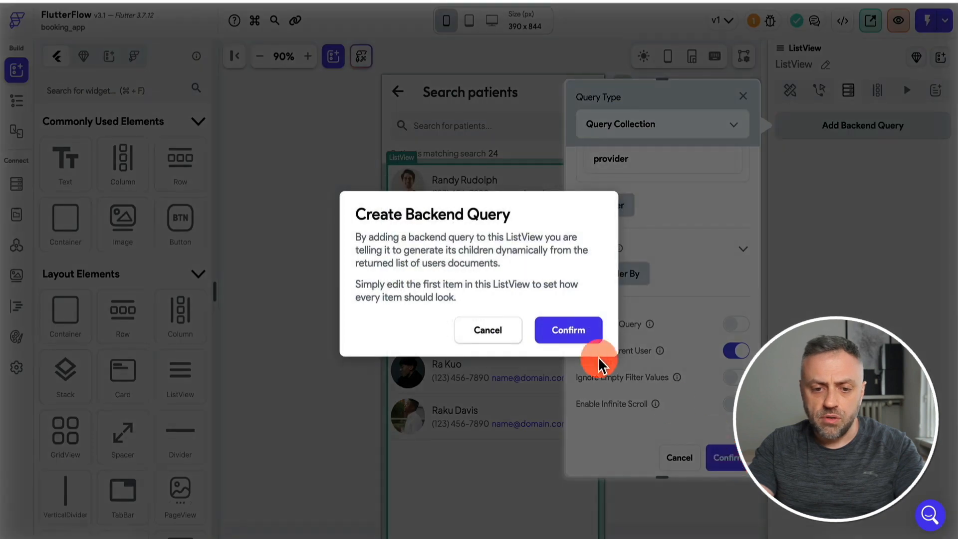
{"action": "left_click", "coordinate": [571, 326]}
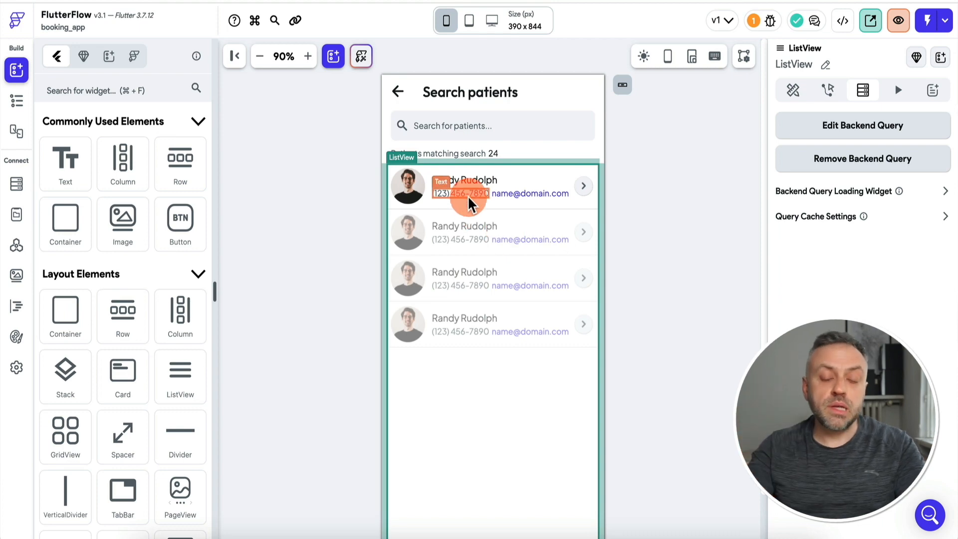
Delete the four duplicate sample Containers under the ListView, keeping only the first.
{"action": "left_click", "coordinate": [16, 102]}
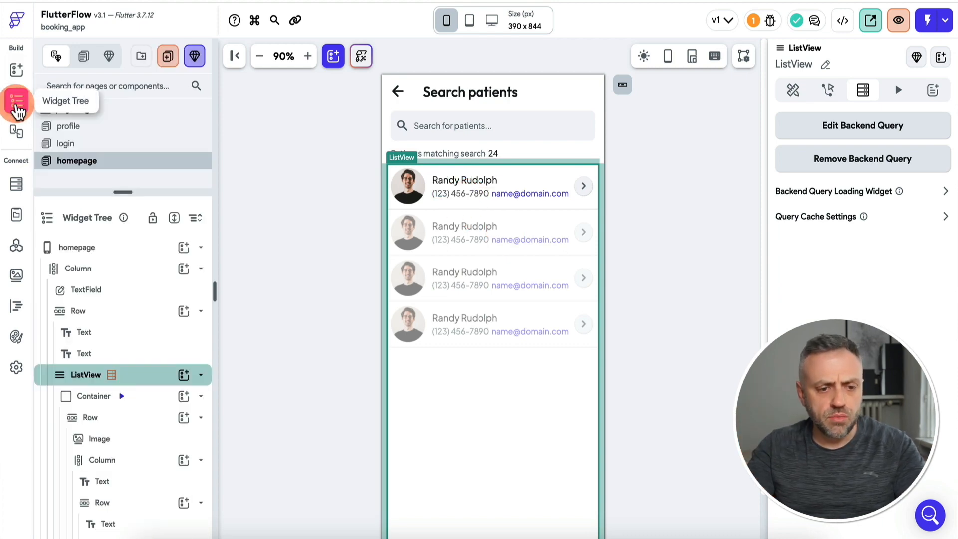
{"action": "scroll", "coordinate": [114, 311], "scroll_direction": "down", "scroll_amount": 2}
{"action": "scroll", "coordinate": [114, 311], "scroll_direction": "up", "scroll_amount": 4}
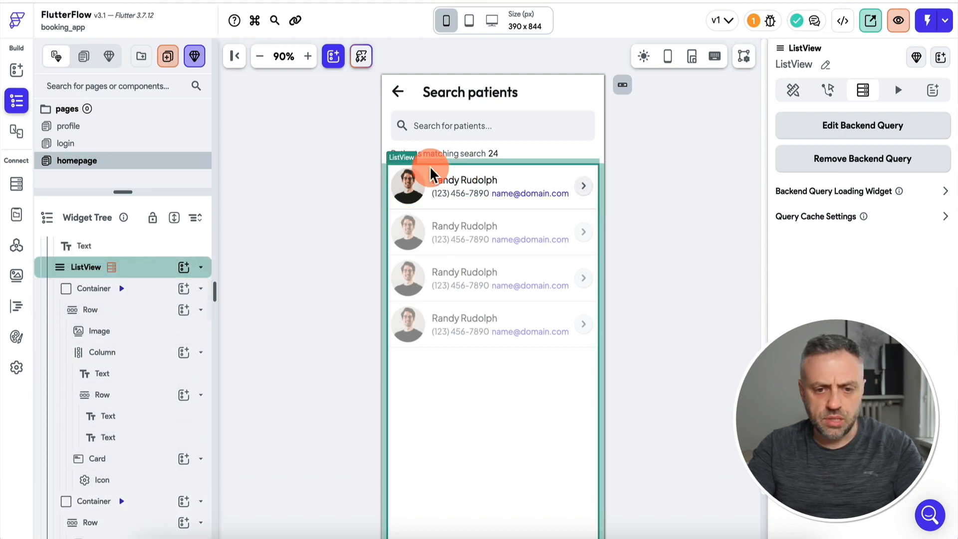
{"action": "scroll", "coordinate": [103, 437], "scroll_direction": "down", "scroll_amount": 3}
{"action": "left_click", "coordinate": [105, 382]}
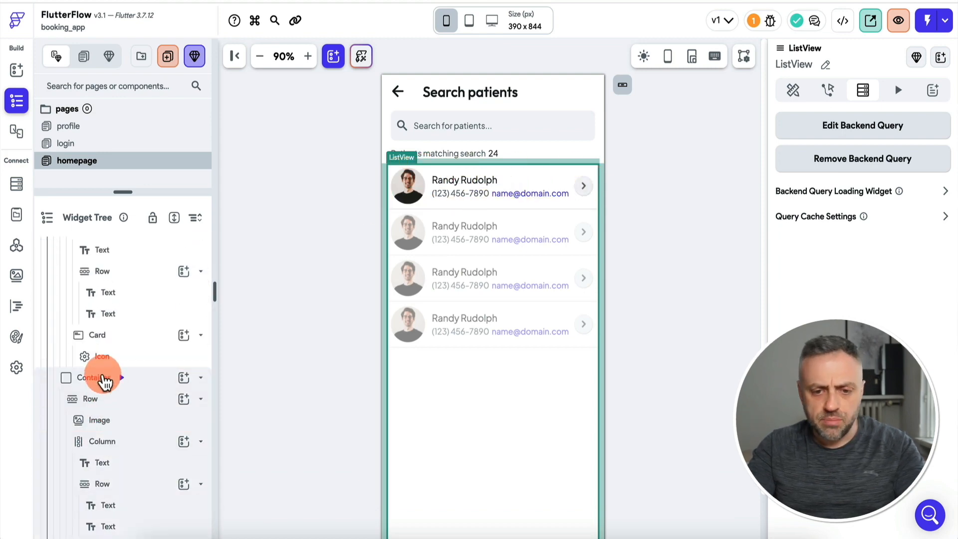
{"action": "key", "text": "Delete"}
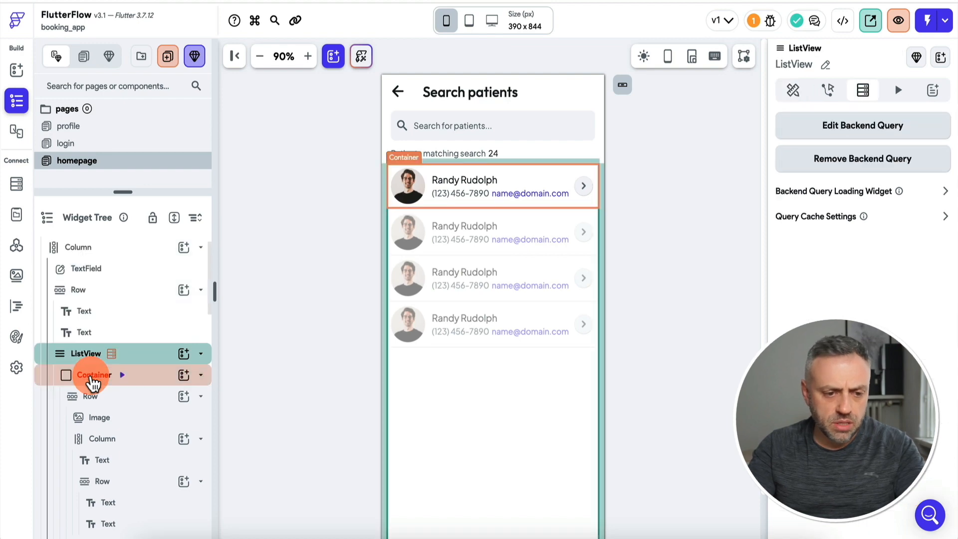
{"action": "scroll", "coordinate": [84, 415], "scroll_direction": "down", "scroll_amount": 2}
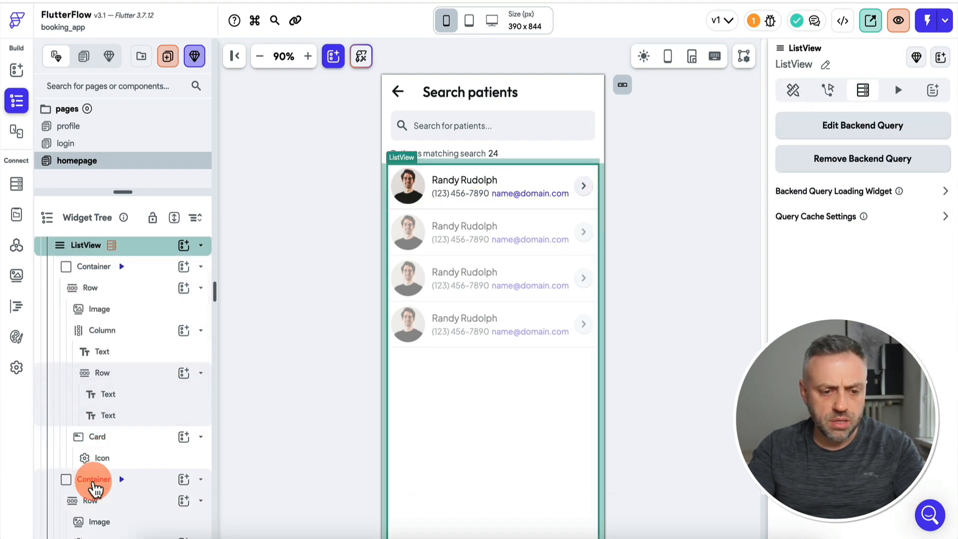
{"action": "left_click", "coordinate": [94, 482]}
{"action": "key", "text": "Delete"}
{"action": "scroll", "coordinate": [94, 482], "scroll_direction": "down", "scroll_amount": 3}
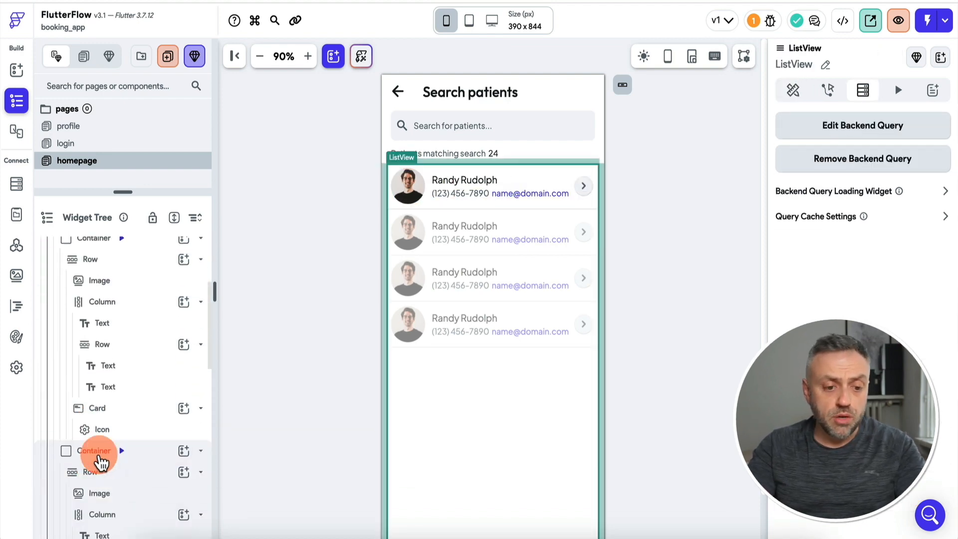
{"action": "left_click", "coordinate": [92, 423]}
{"action": "key", "text": "Delete"}
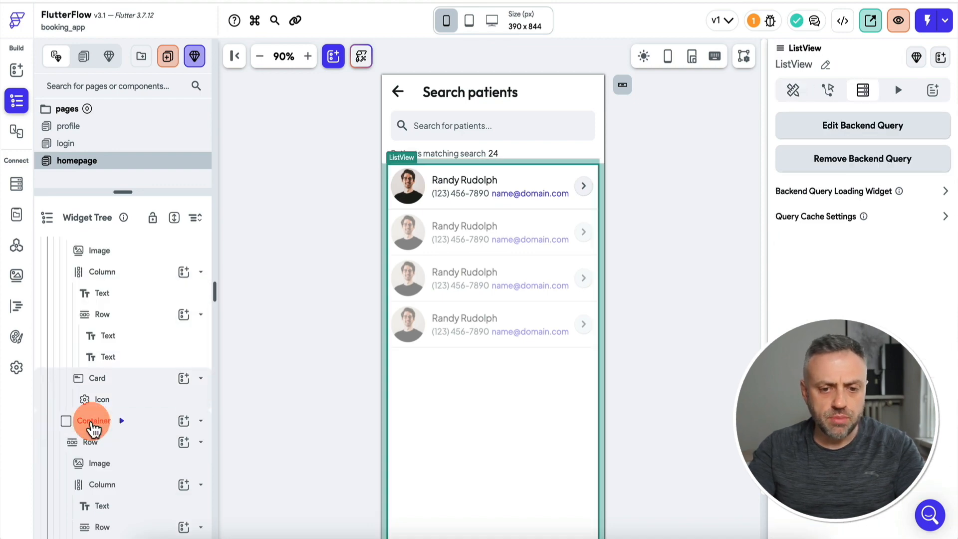
{"action": "left_click", "coordinate": [92, 423]}
{"action": "key", "text": "Delete"}
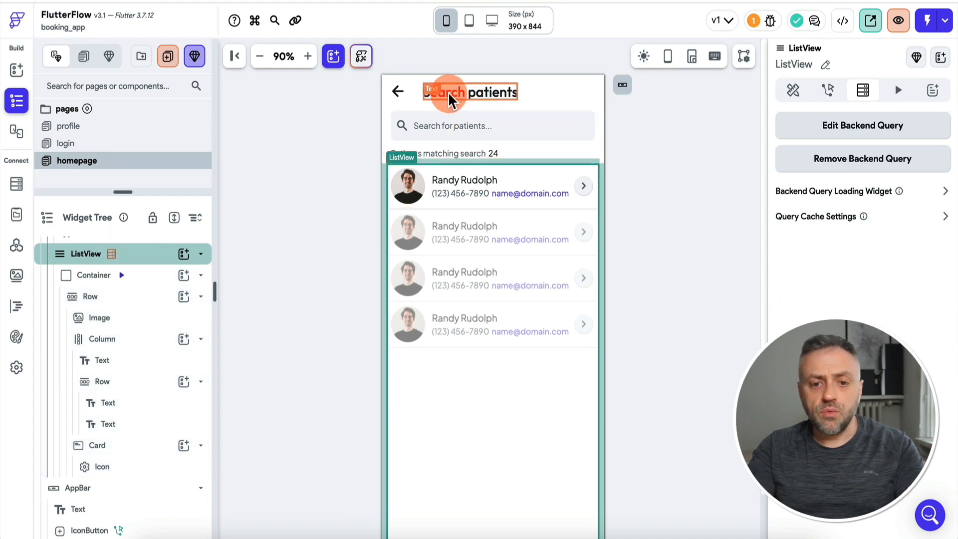
Change the homepage title text to 'Barbers'.
{"action": "left_click", "coordinate": [496, 99]}
{"action": "left_click", "coordinate": [826, 189]}
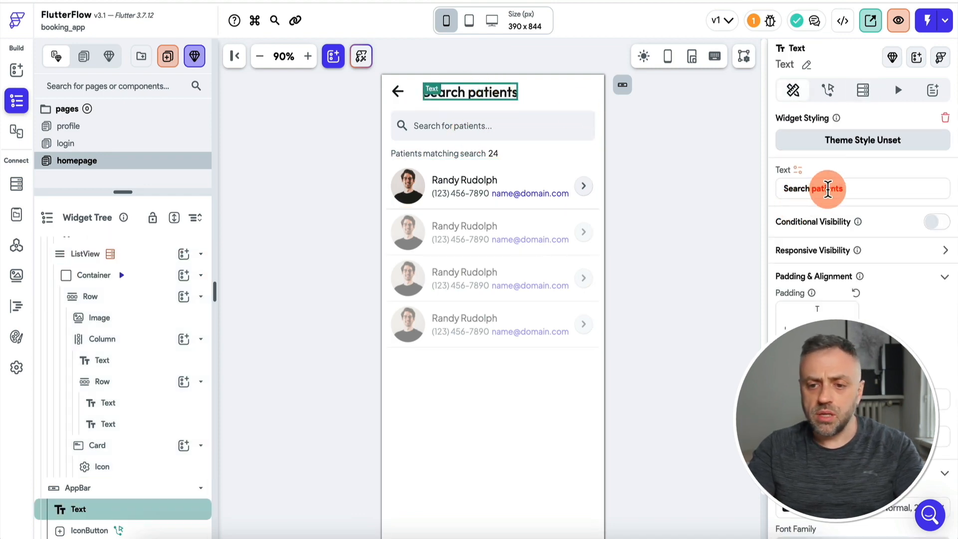
{"action": "key", "text": "ctrl+a"}
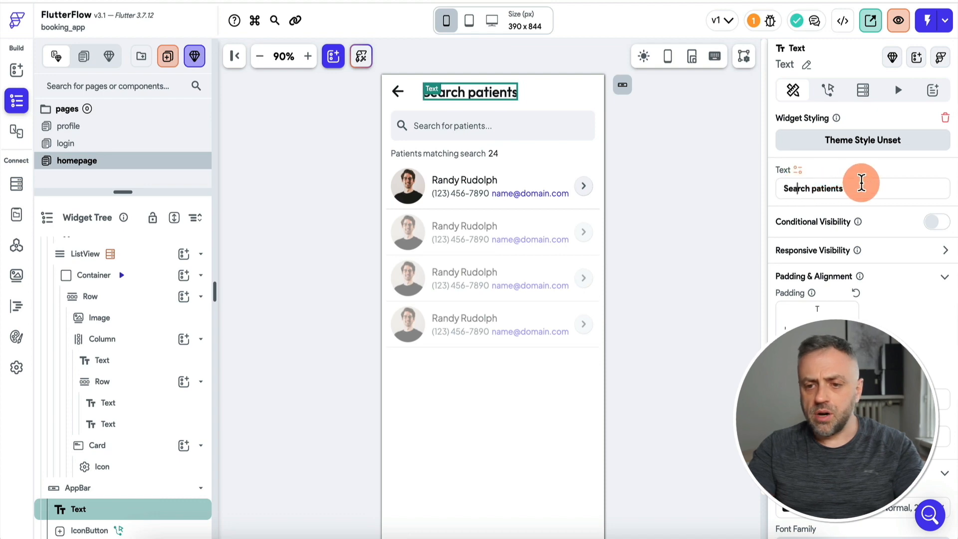
{"action": "type", "text": "Barbers"}
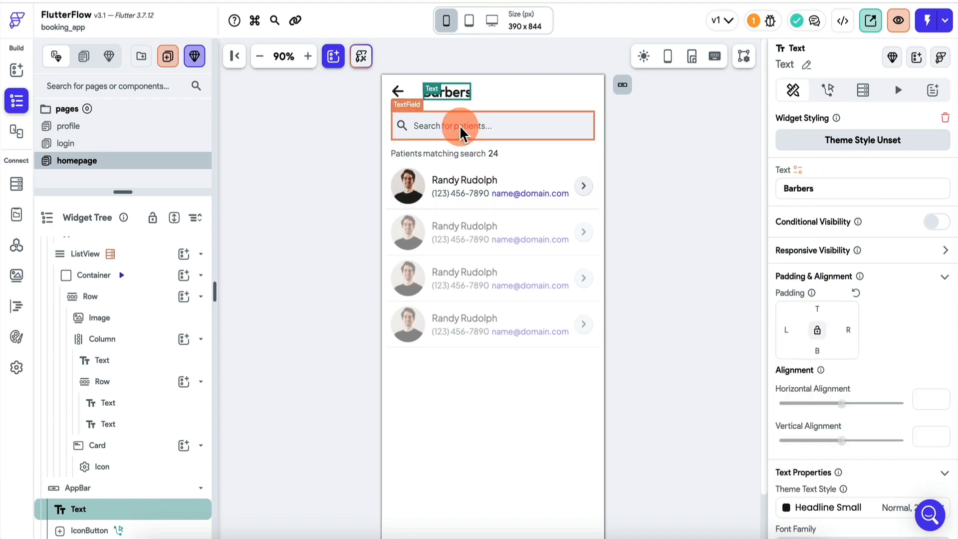
Delete the patients-matching-search count label and the empty row that held it.
{"action": "left_click", "coordinate": [460, 128]}
{"action": "scroll", "coordinate": [819, 335], "scroll_direction": "down", "scroll_amount": 5}
{"action": "left_click", "coordinate": [451, 155]}
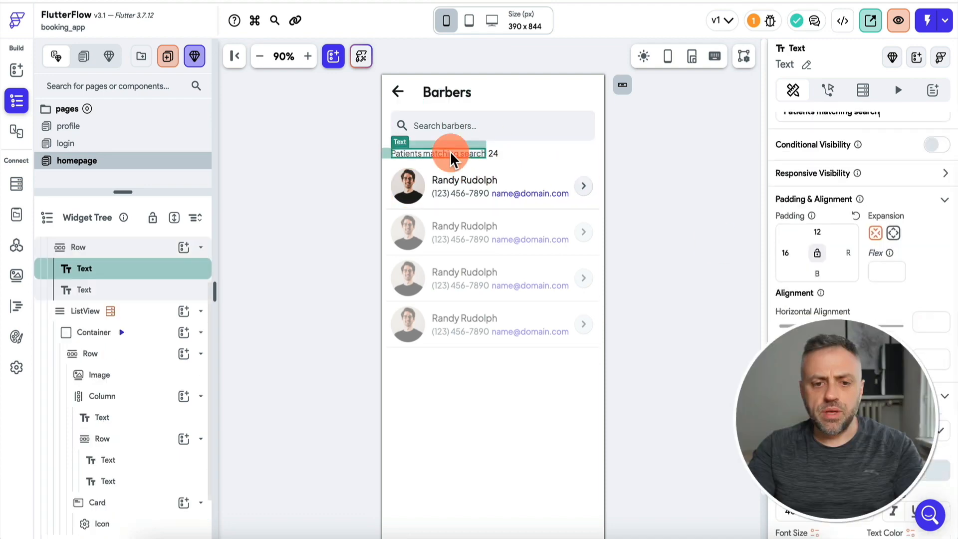
{"action": "key", "text": "Delete"}
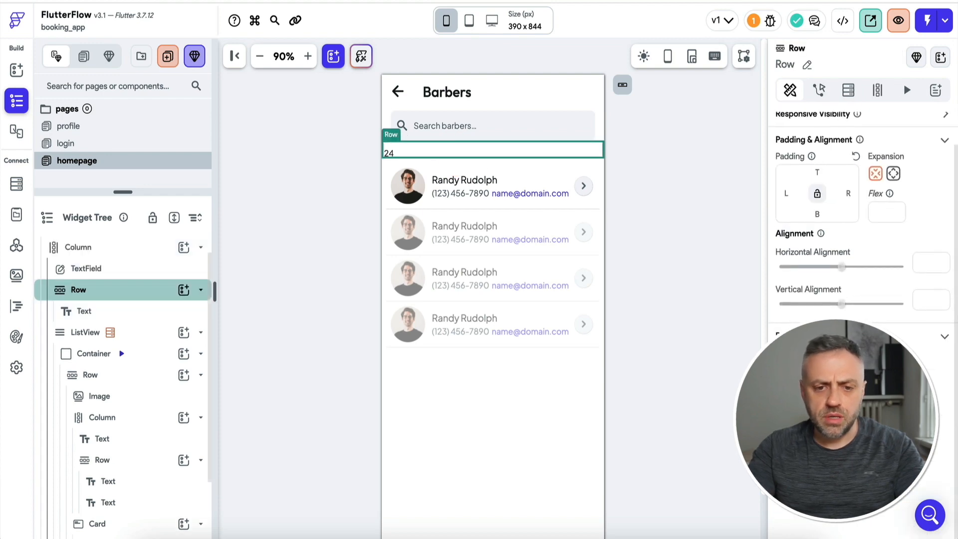
{"action": "key", "text": "Delete"}
{"action": "left_click", "coordinate": [344, 197]}
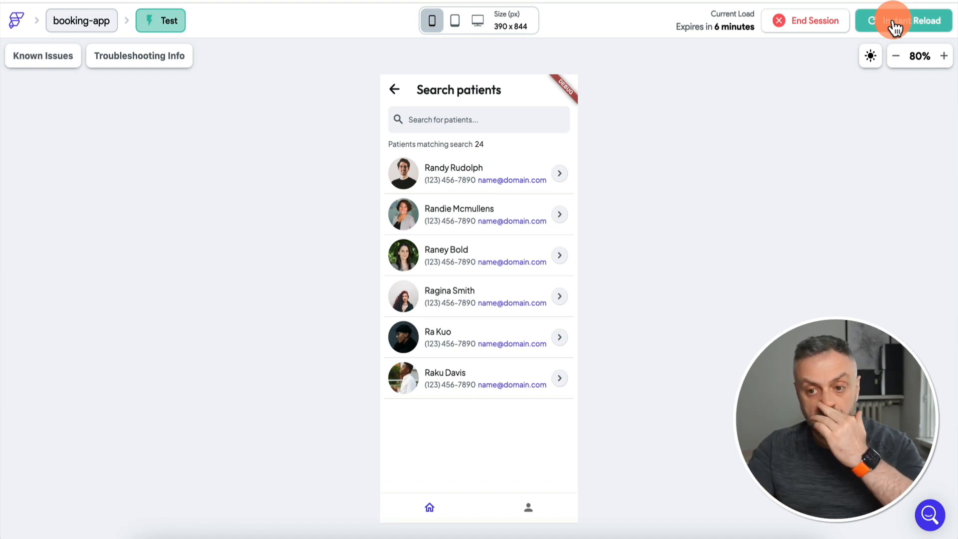
Instant-reload the test app, retrying after the failed reload, to see the Barbers list.
{"action": "left_click", "coordinate": [893, 24]}
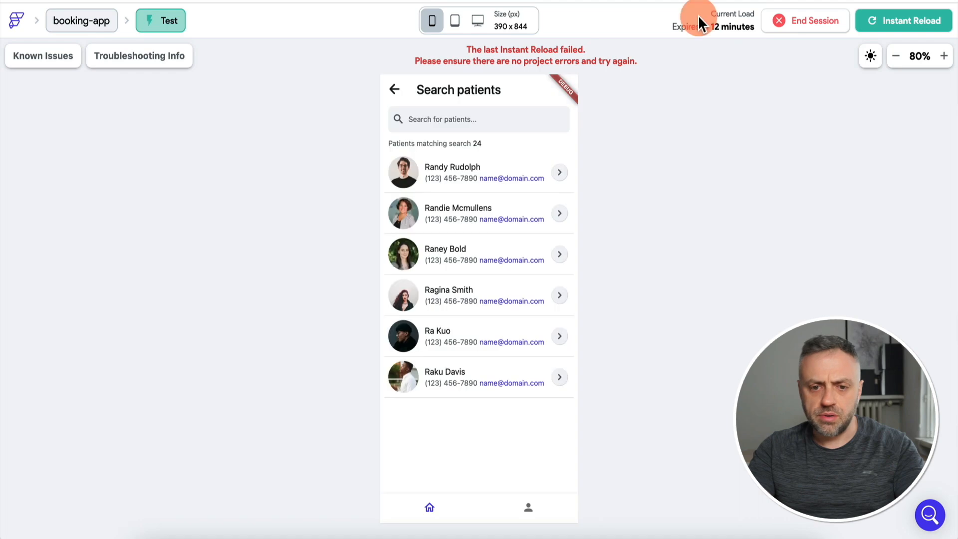
{"action": "left_click", "coordinate": [893, 23]}
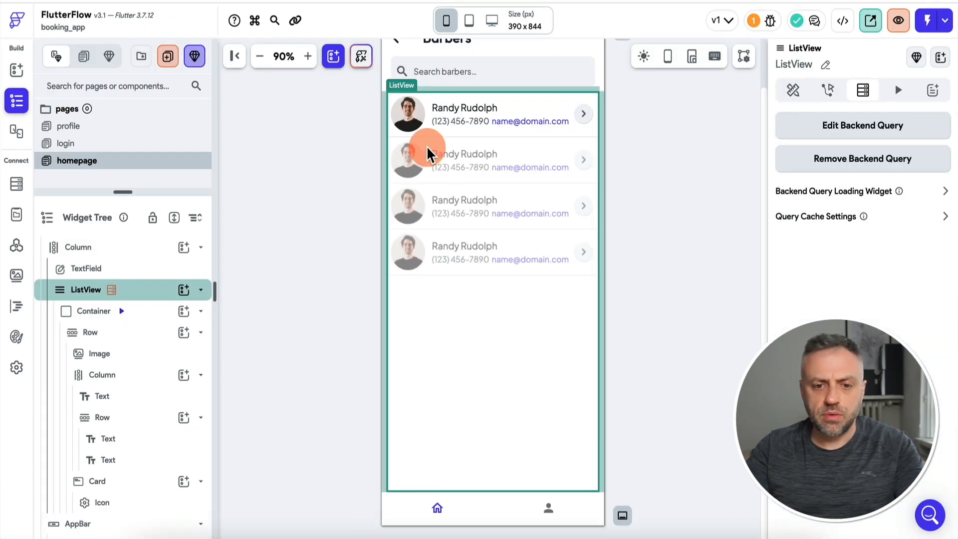
{"action": "scroll", "coordinate": [323, 205], "scroll_direction": "up", "scroll_amount": 1}
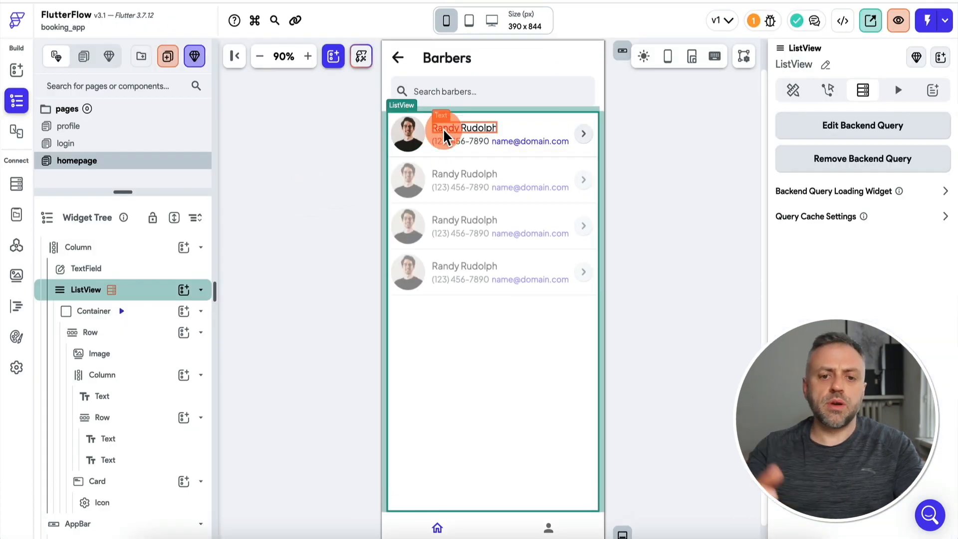
Bind the row avatar's image path to the users document's photo_url.
{"action": "left_click", "coordinate": [413, 138]}
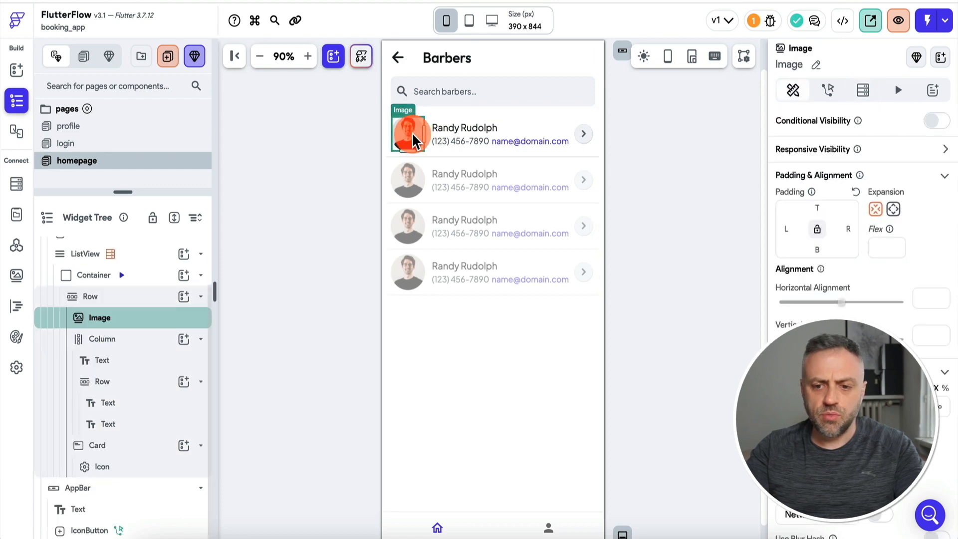
{"action": "left_click", "coordinate": [868, 293]}
{"action": "scroll", "coordinate": [867, 295], "scroll_direction": "down", "scroll_amount": 5}
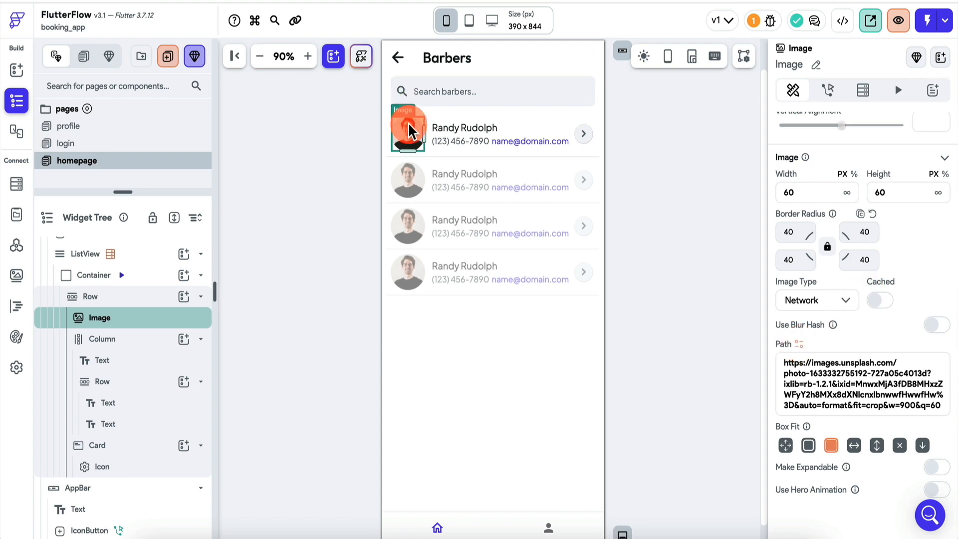
{"action": "left_click", "coordinate": [798, 345]}
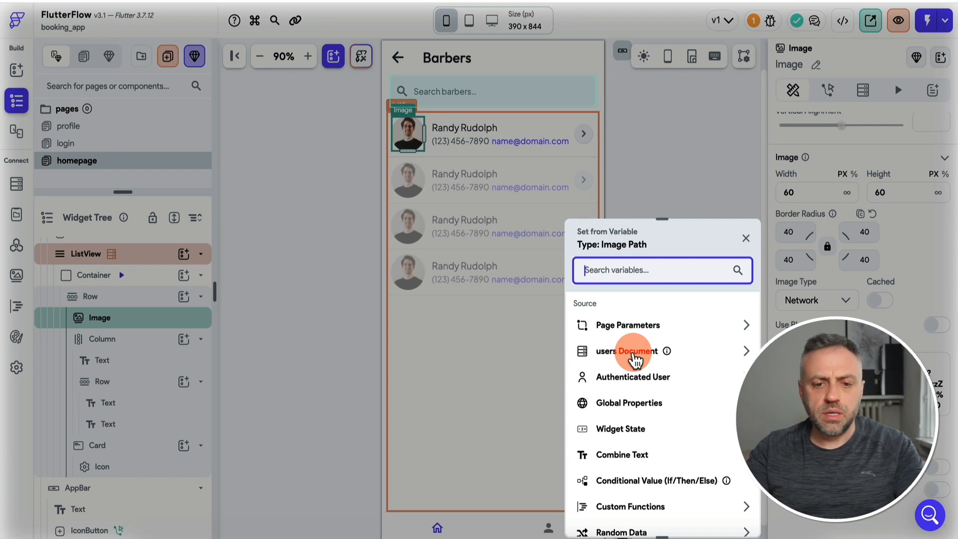
{"action": "left_click", "coordinate": [635, 353]}
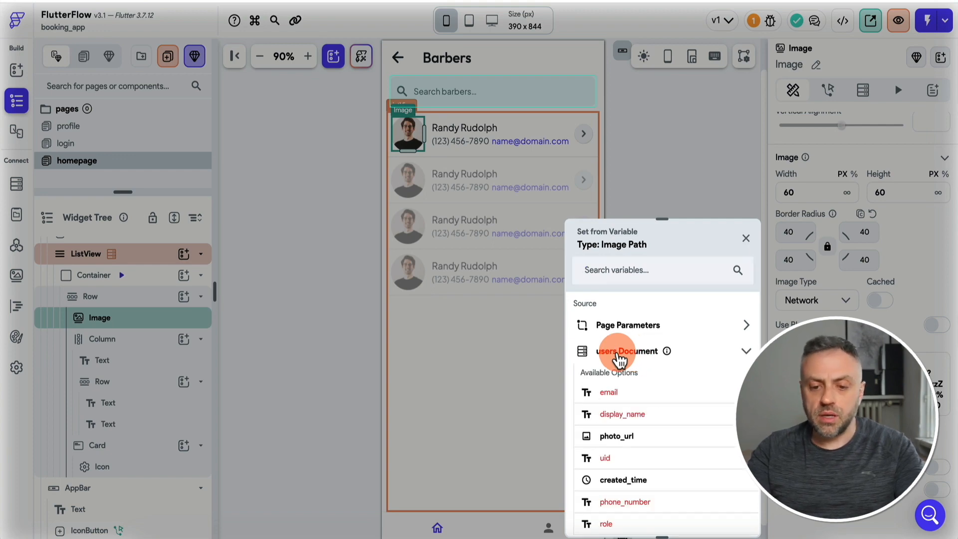
{"action": "left_click", "coordinate": [633, 442]}
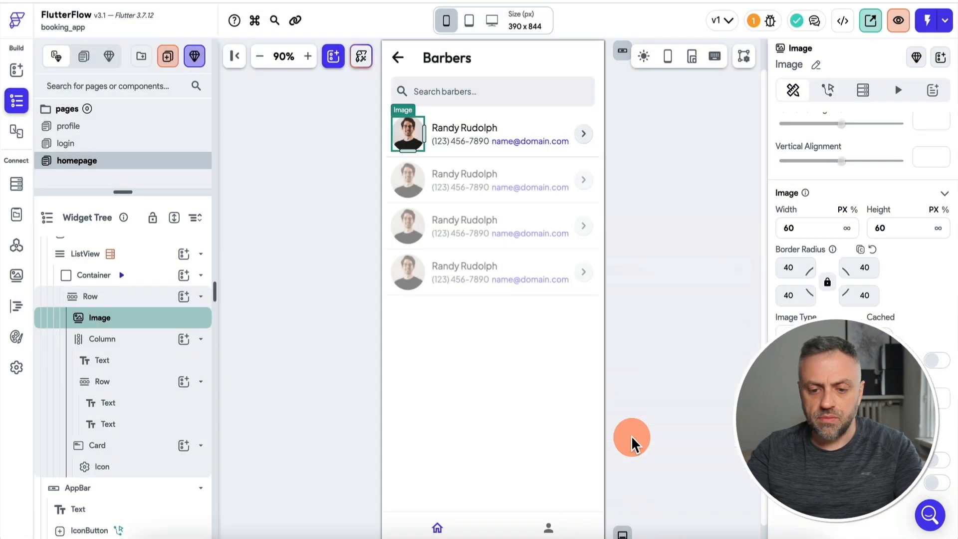
Bind the barber name text to the users document's display_name.
{"action": "left_click", "coordinate": [488, 131]}
{"action": "scroll", "coordinate": [848, 199], "scroll_direction": "up", "scroll_amount": 2}
{"action": "left_click", "coordinate": [798, 170]}
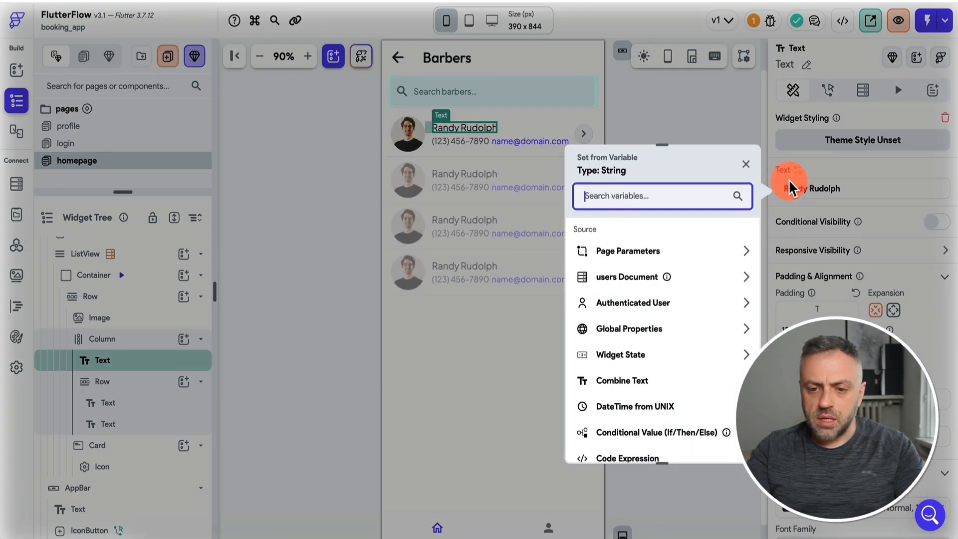
{"action": "left_click", "coordinate": [635, 282]}
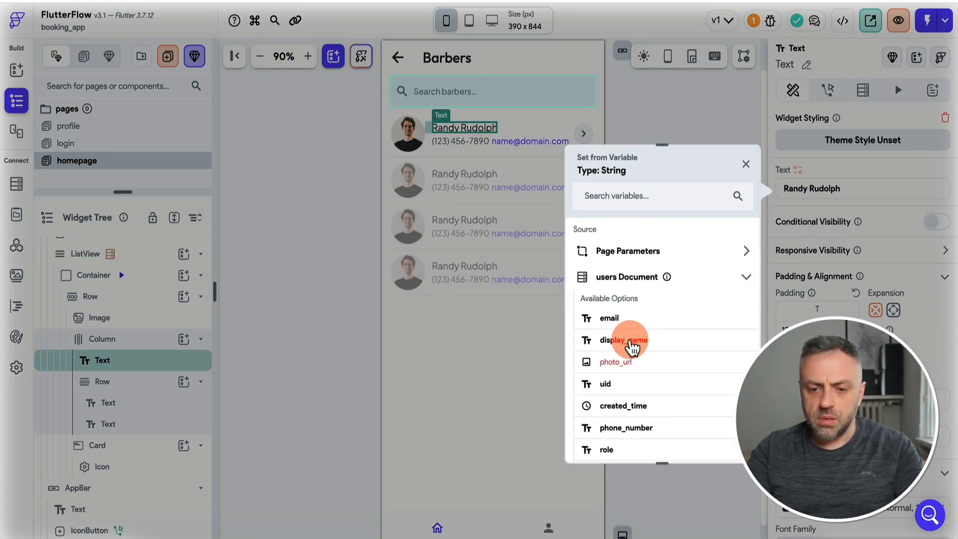
{"action": "left_click", "coordinate": [634, 342]}
Remove the phone number text and begin binding the email text to a variable.
{"action": "left_click", "coordinate": [468, 142]}
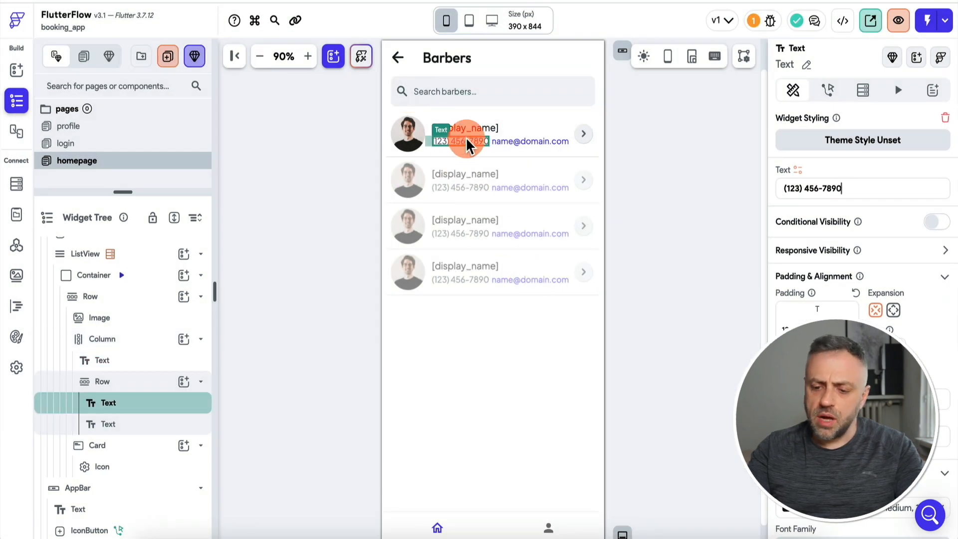
{"action": "key", "text": "Delete"}
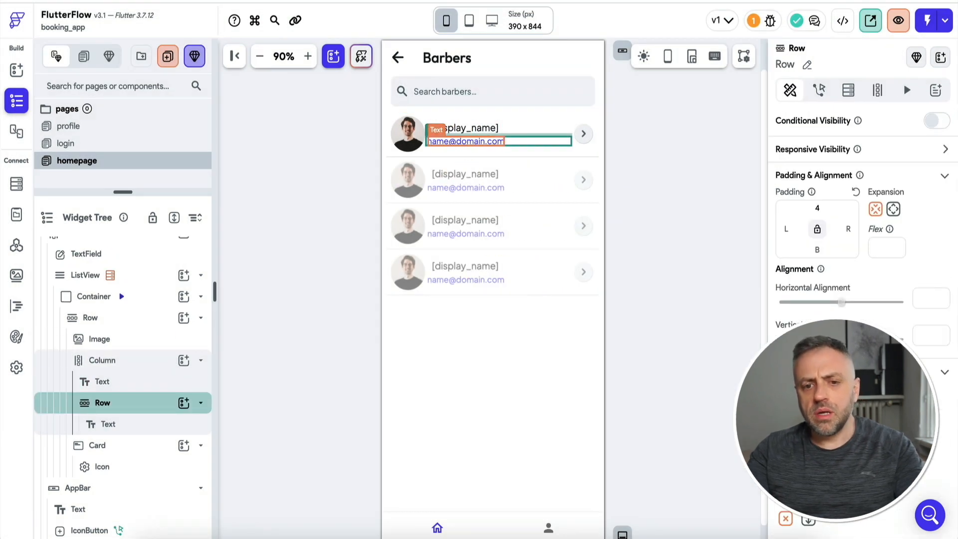
{"action": "left_click", "coordinate": [496, 145]}
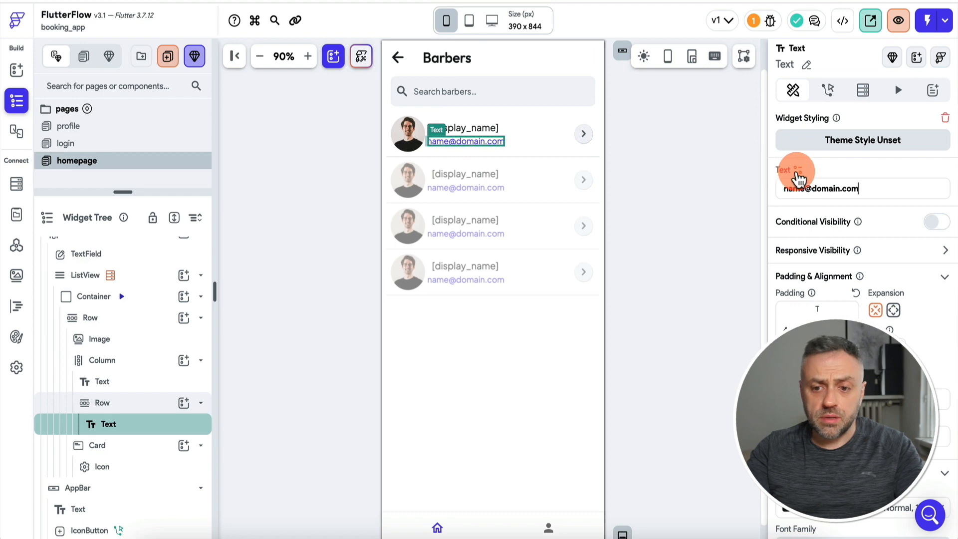
{"action": "left_click", "coordinate": [797, 172]}
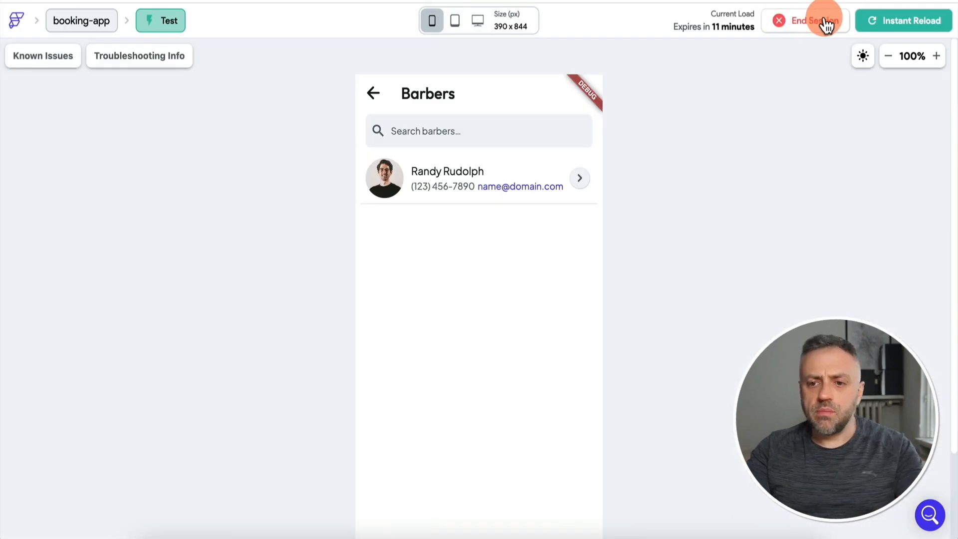
Reload the test app and log out of the barber account from the profile page.
{"action": "left_click", "coordinate": [893, 26]}
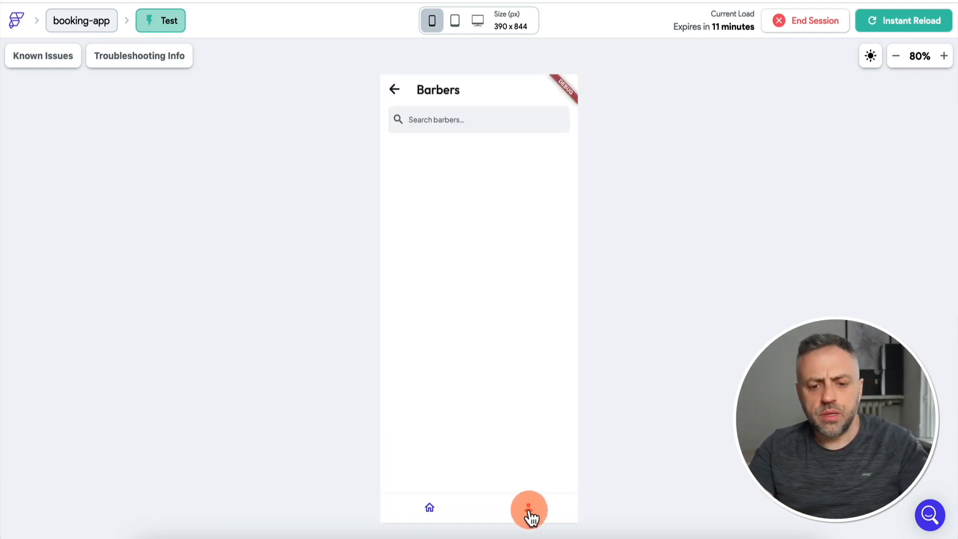
{"action": "left_click", "coordinate": [530, 511]}
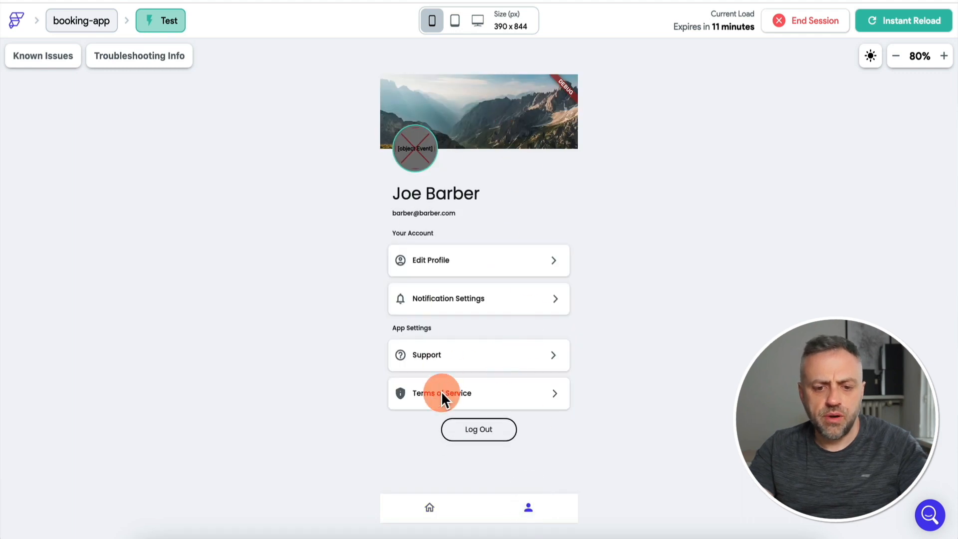
{"action": "left_click", "coordinate": [478, 431]}
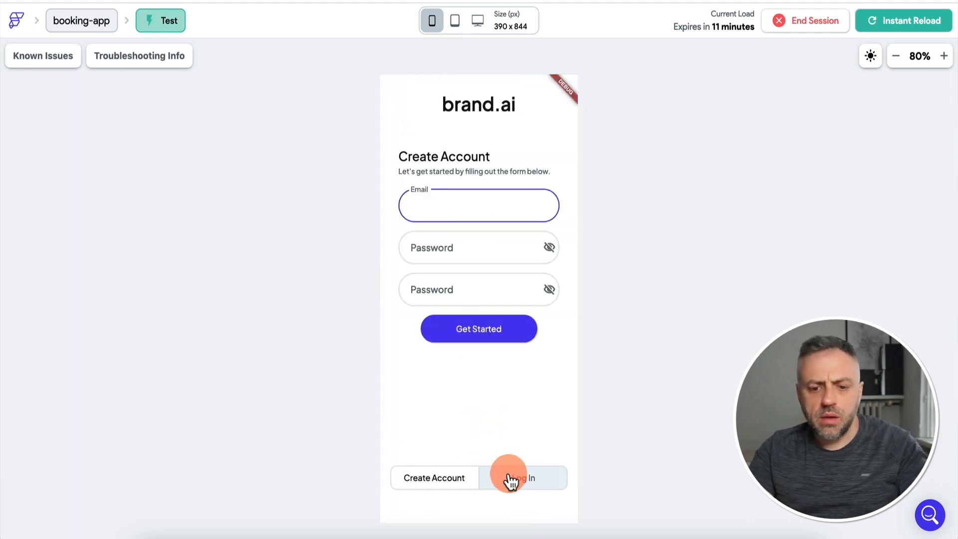
Sign in to the test app with another user's email and password.
{"action": "left_click", "coordinate": [512, 480]}
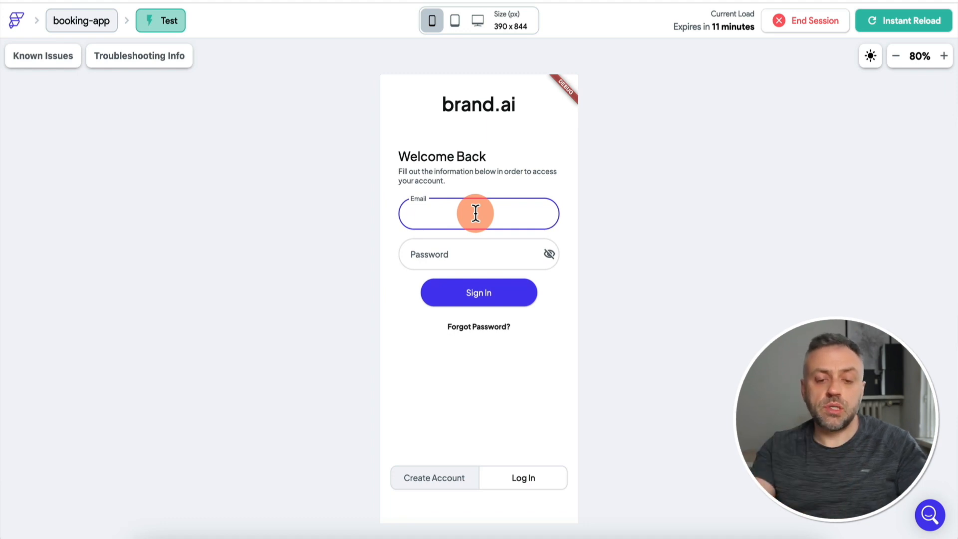
{"action": "type", "text": "j"}
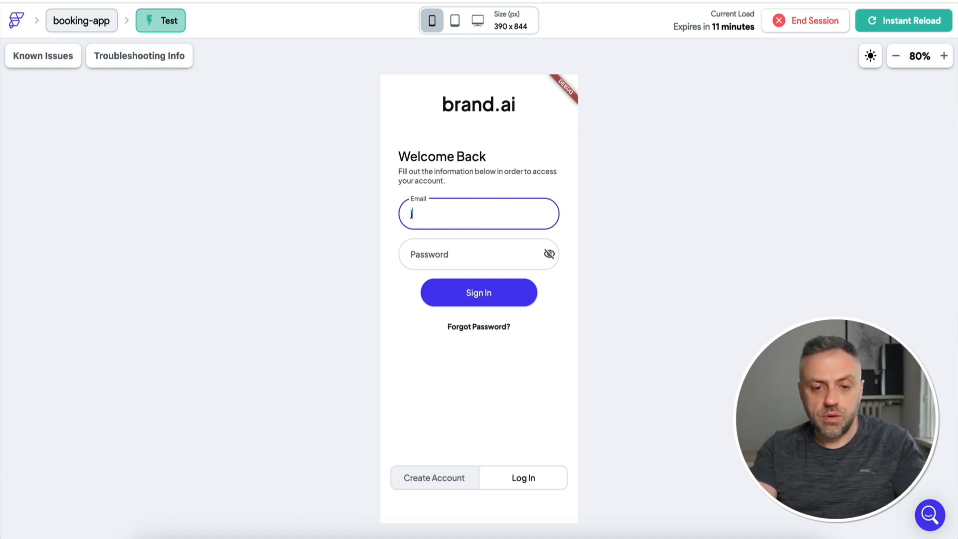
{"action": "type", "text": "ames@james.co"}
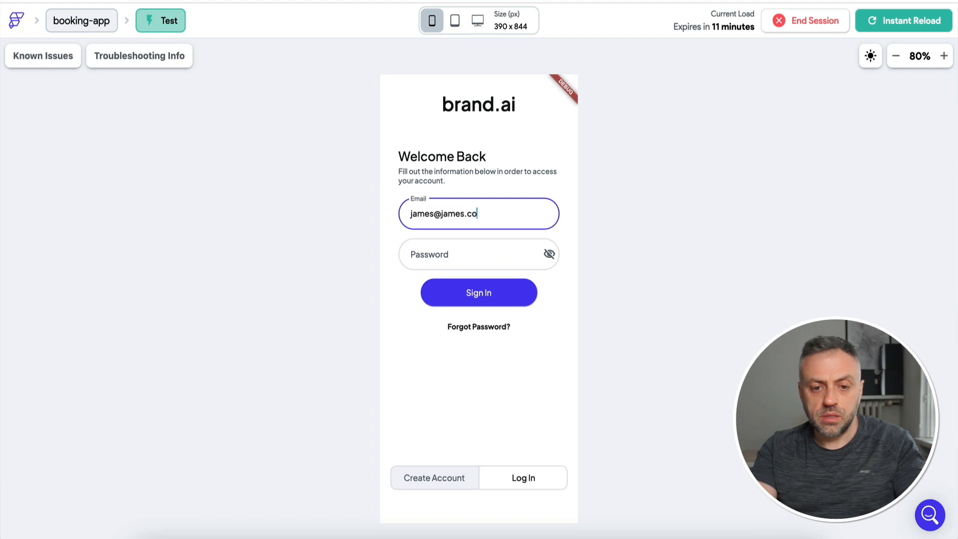
{"action": "type", "text": "m"}
{"action": "key", "text": "Tab"}
{"action": "type", "text": "••••••••"}
{"action": "left_click", "coordinate": [498, 295]}
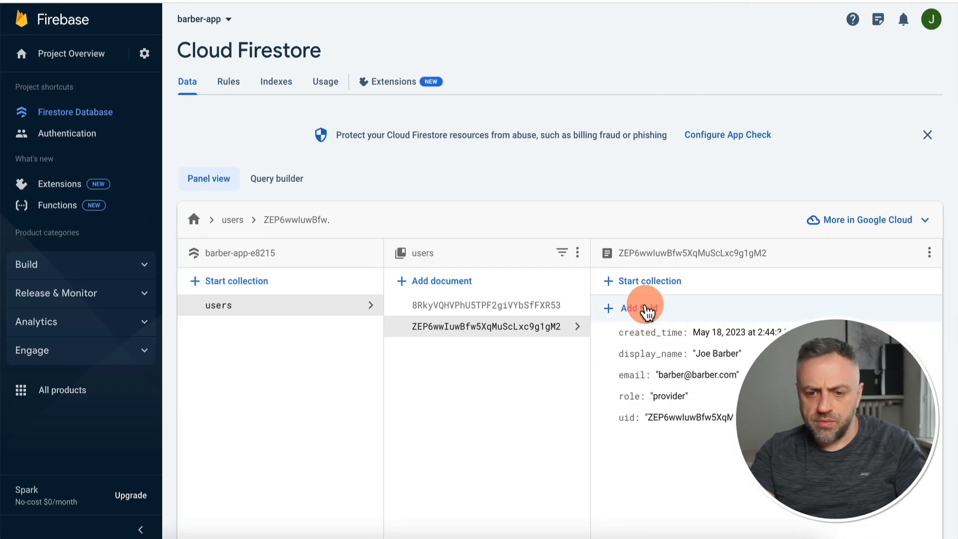
Start adding a photo_url field to the barber's Firestore user document, matching FlutterFlow's Image Path schema field.
{"action": "left_click", "coordinate": [647, 311]}
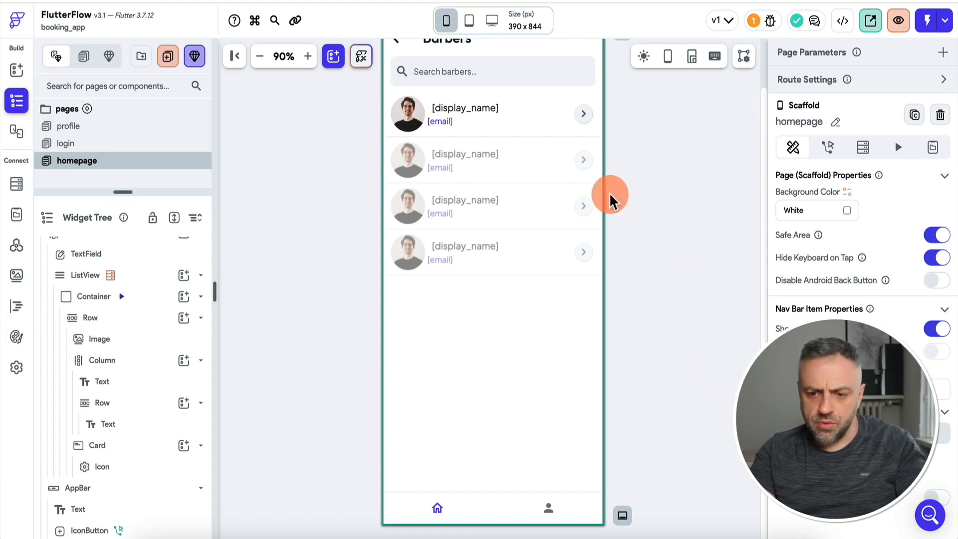
{"action": "left_click", "coordinate": [19, 183]}
{"action": "left_click", "coordinate": [306, 220]}
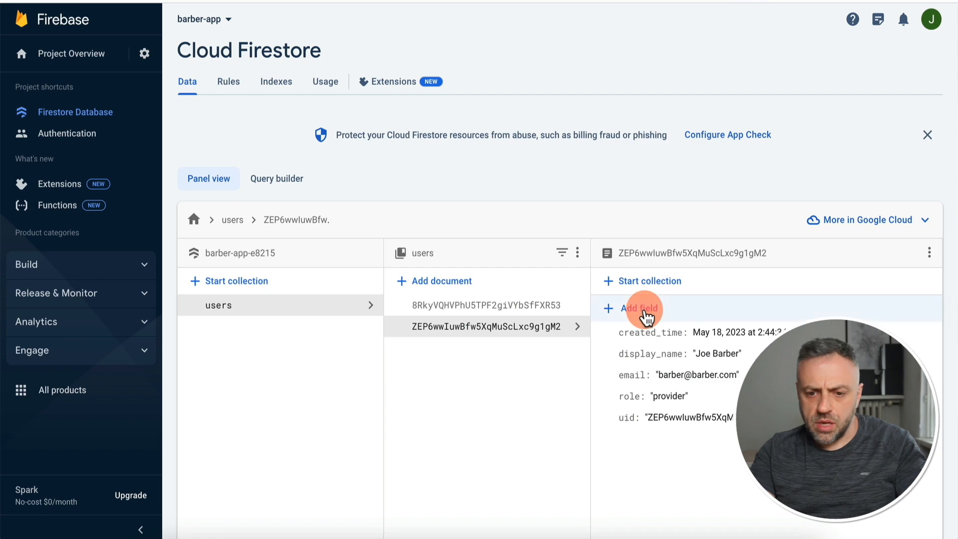
{"action": "left_click", "coordinate": [643, 306]}
{"action": "type", "text": "p"}
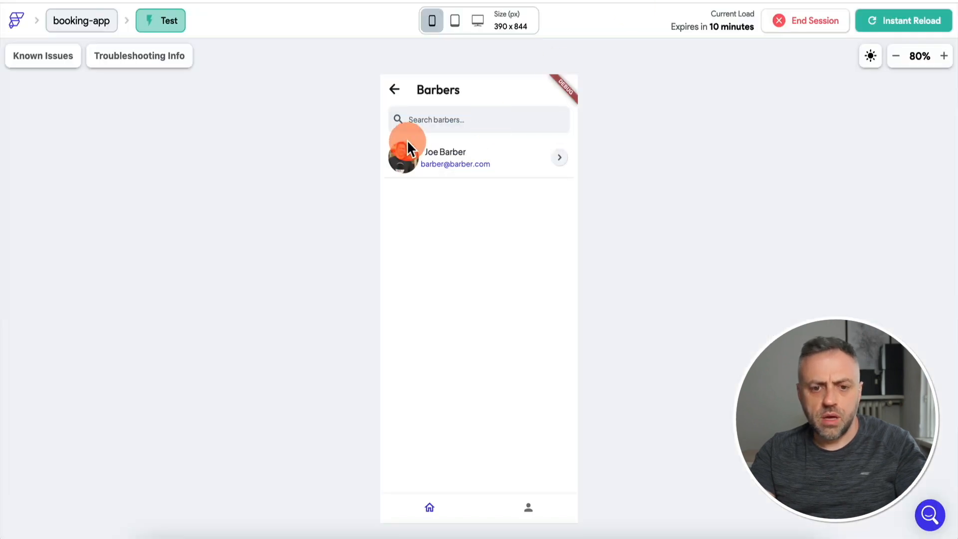
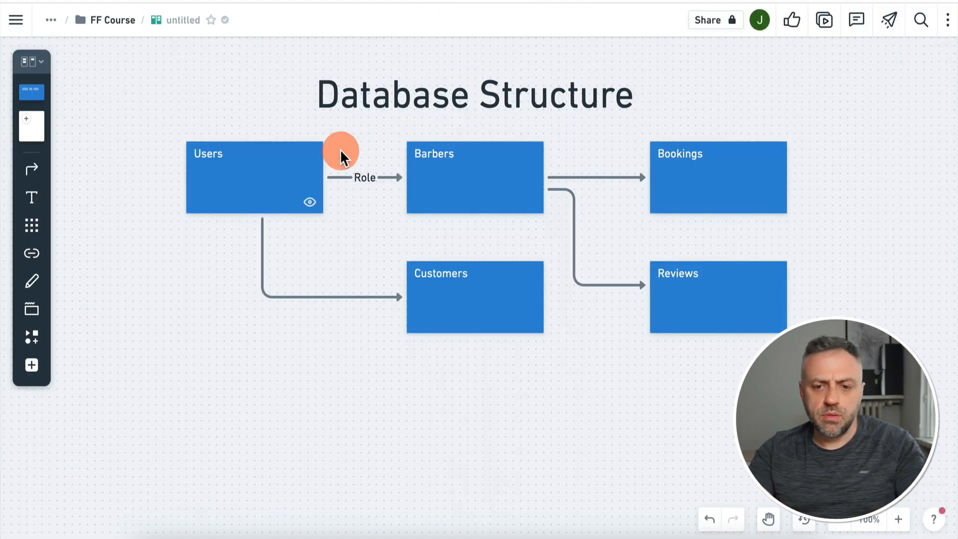
Look over the Database Structure board in Whimsical, then bring up the Firebase console.
{"action": "scroll", "coordinate": [368, 160], "scroll_direction": "up", "scroll_amount": 2}
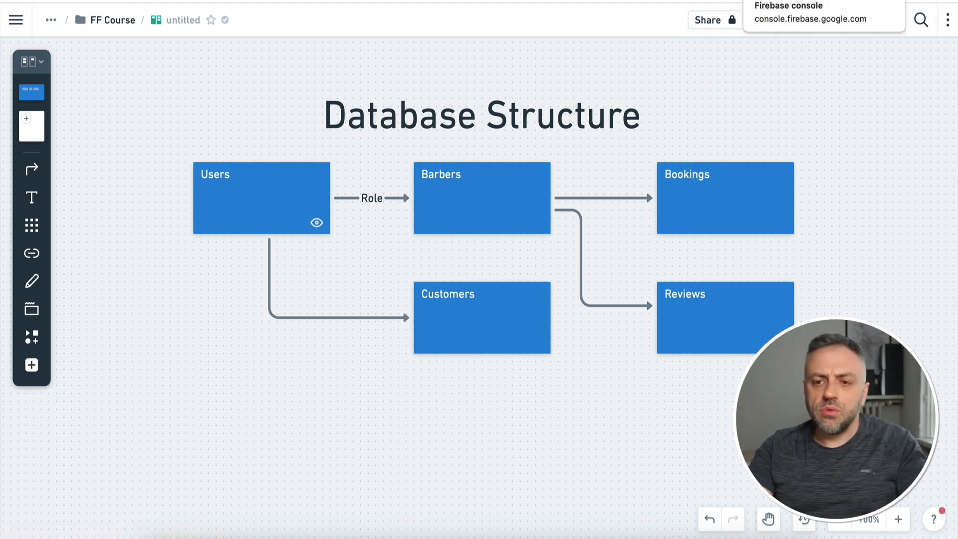
{"action": "left_click", "coordinate": [759, 12]}
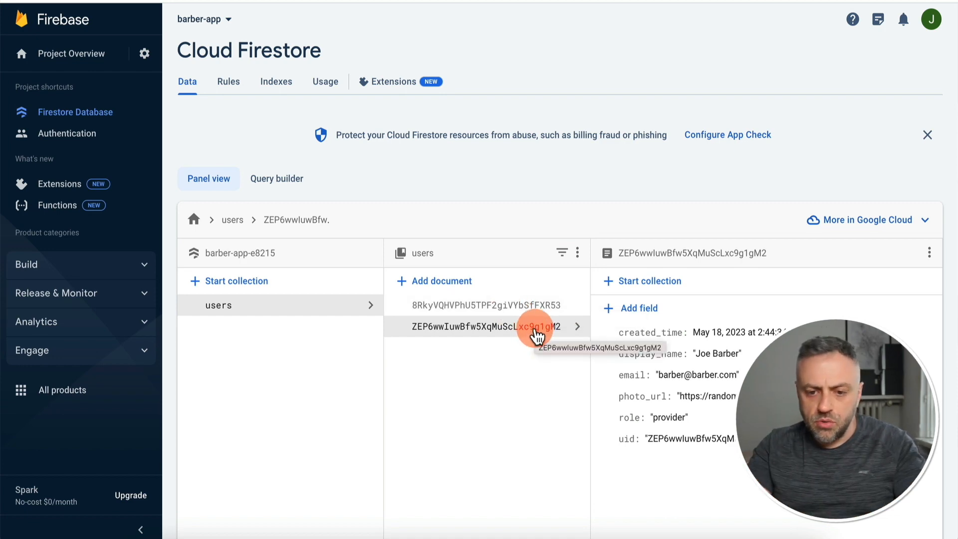
Start a 'bookings' subcollection on the barber's document with an auto-ID document and a 'time' field.
{"action": "left_click", "coordinate": [672, 291]}
{"action": "left_click", "coordinate": [454, 317]}
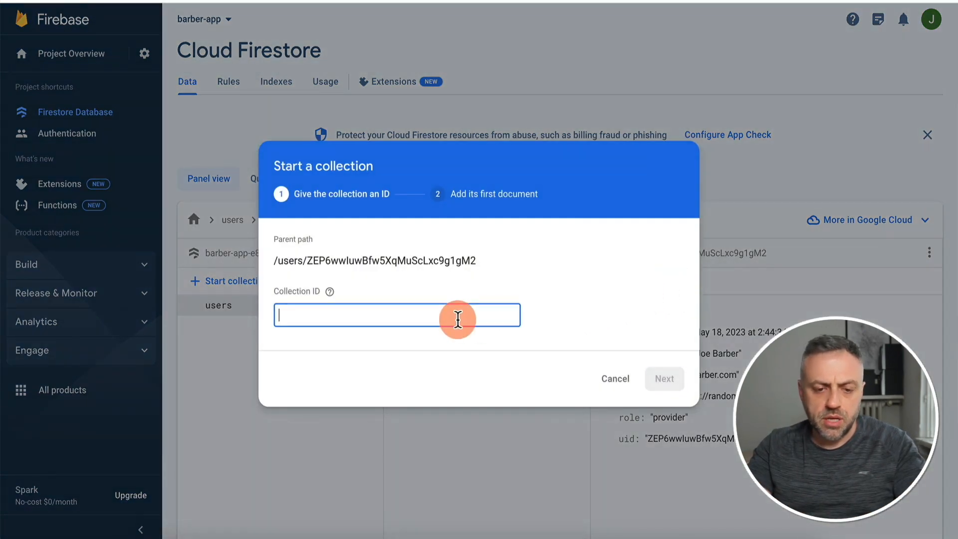
{"action": "type", "text": "bookings"}
{"action": "key", "text": "Return"}
{"action": "left_click", "coordinate": [505, 273]}
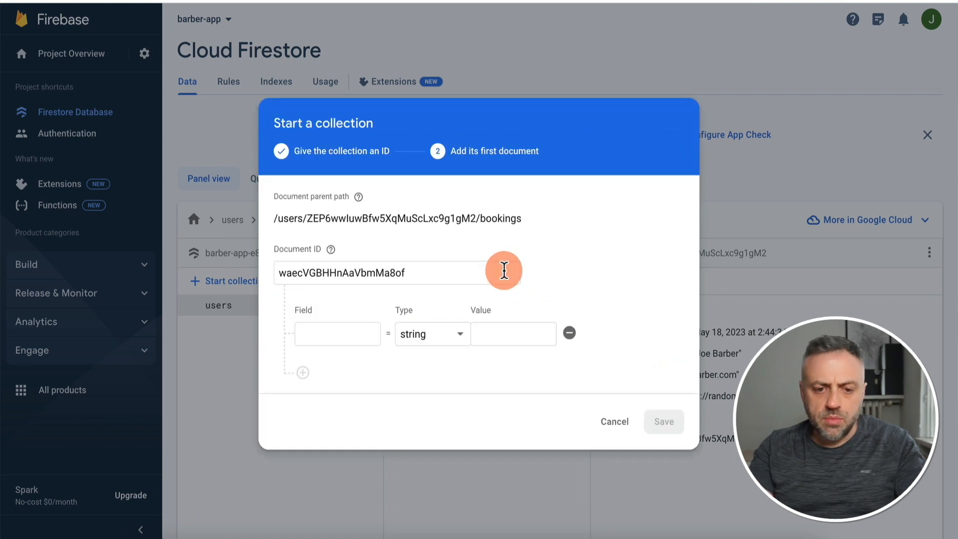
{"action": "left_click", "coordinate": [355, 338]}
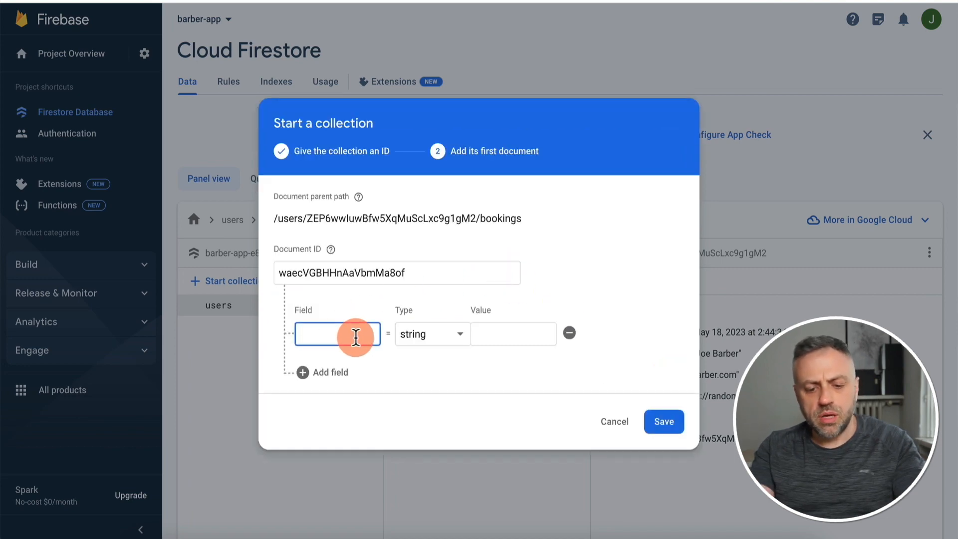
{"action": "type", "text": "time"}
Make 'time' a timestamp of May 18, 2023, 3:00 PM and save the document.
{"action": "left_click", "coordinate": [428, 343]}
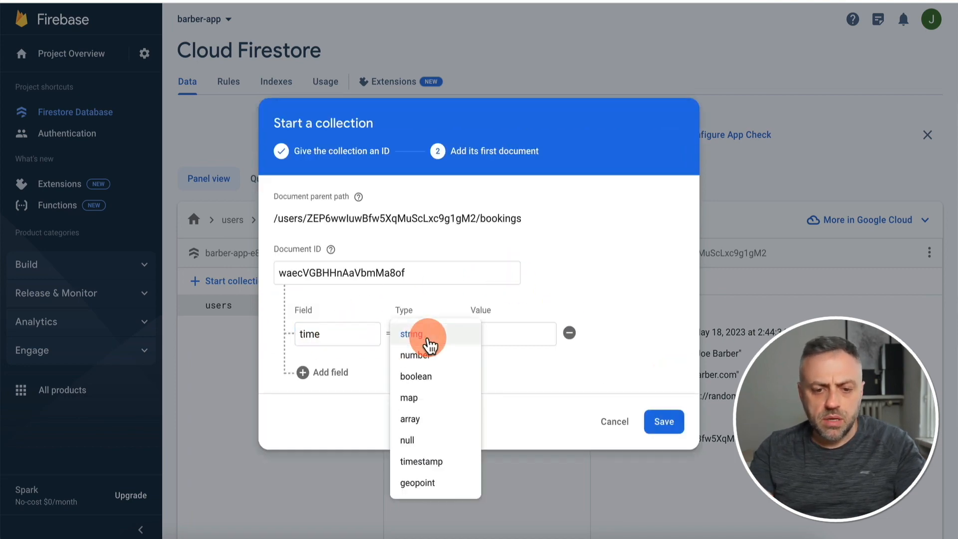
{"action": "left_click", "coordinate": [425, 463]}
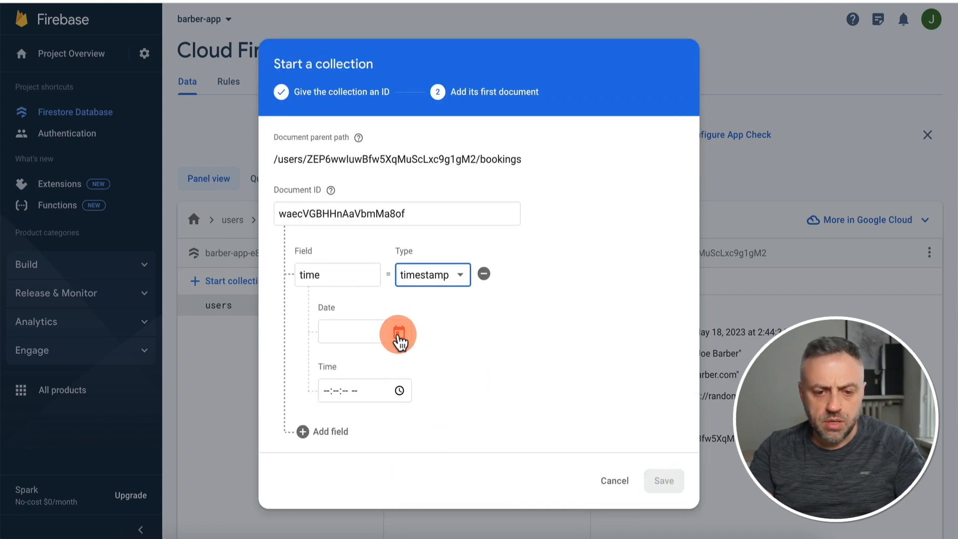
{"action": "left_click", "coordinate": [399, 333]}
{"action": "left_click", "coordinate": [439, 251]}
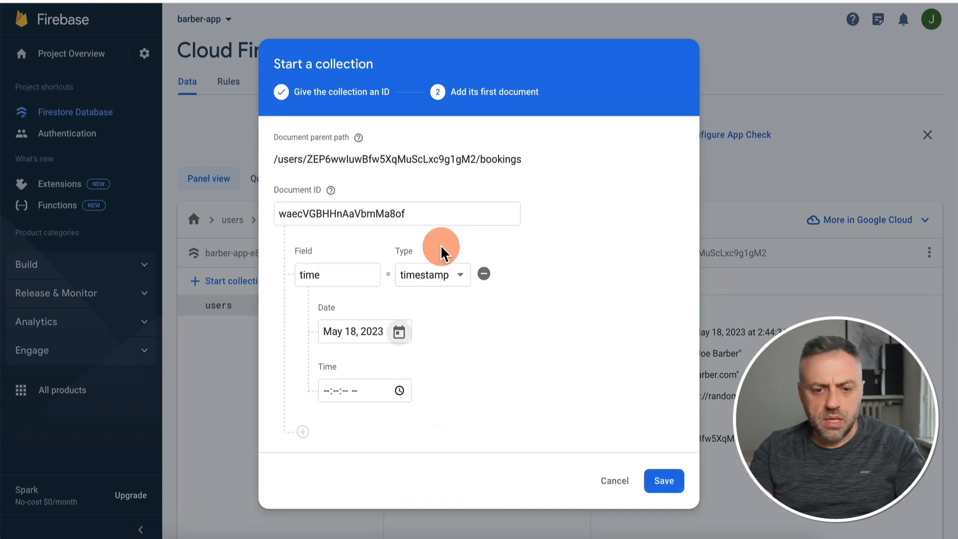
{"action": "left_click", "coordinate": [400, 390]}
{"action": "scroll", "coordinate": [342, 322], "scroll_direction": "up", "scroll_amount": 3}
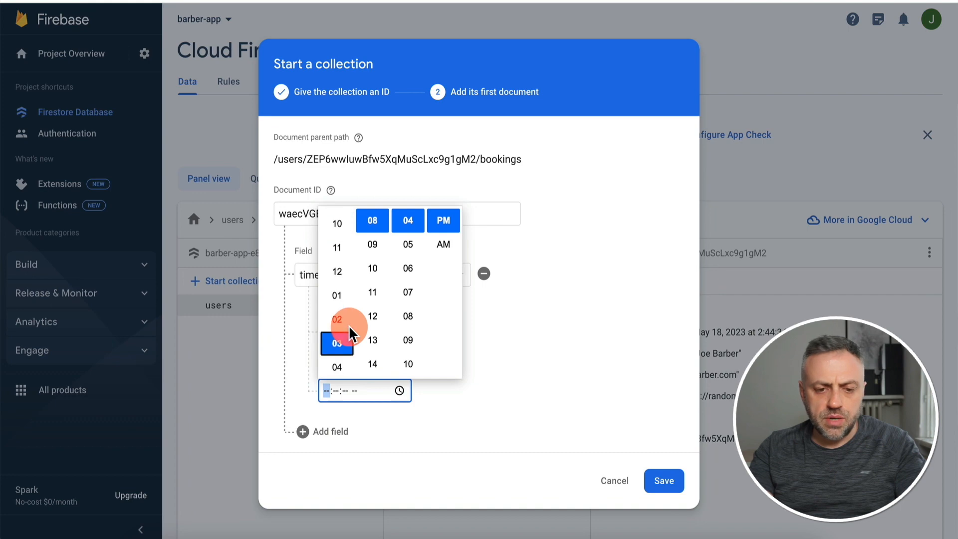
{"action": "scroll", "coordinate": [349, 327], "scroll_direction": "down", "scroll_amount": 2}
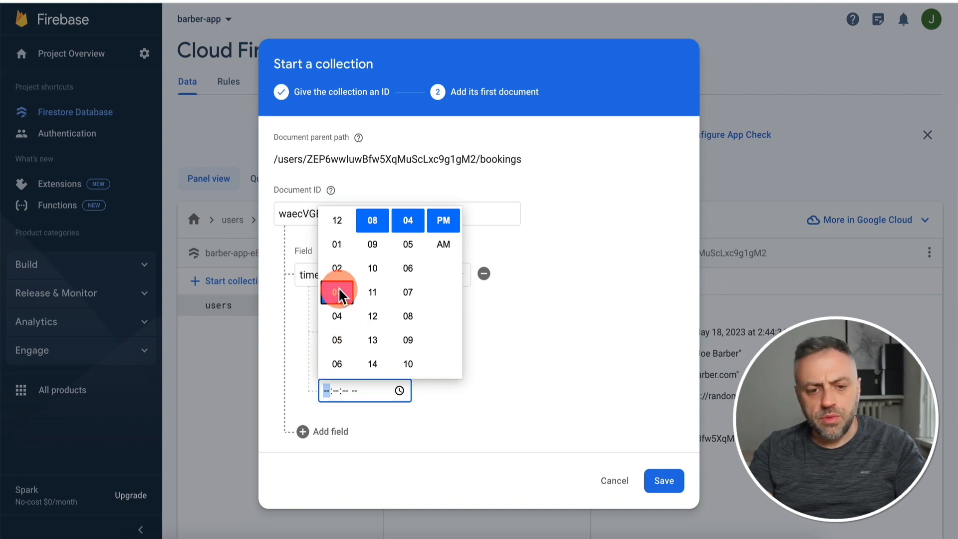
{"action": "left_click", "coordinate": [338, 292]}
{"action": "left_click", "coordinate": [344, 398]}
{"action": "type", "text": "0000"}
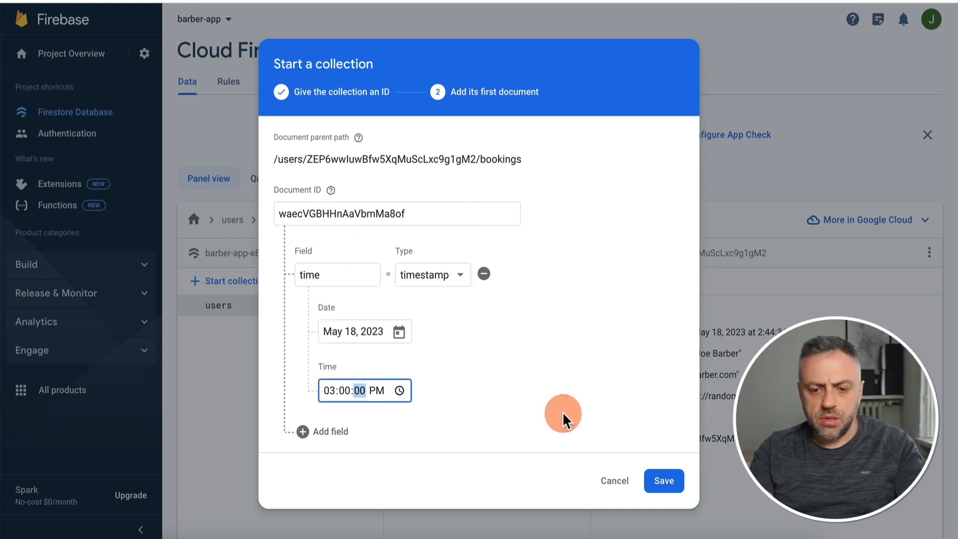
{"action": "left_click", "coordinate": [664, 480]}
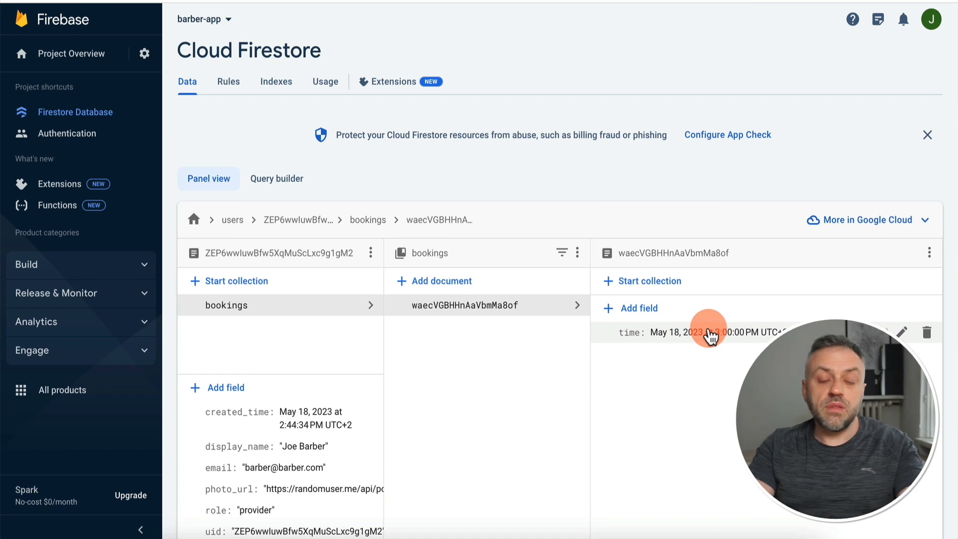
{"action": "left_click", "coordinate": [472, 1]}
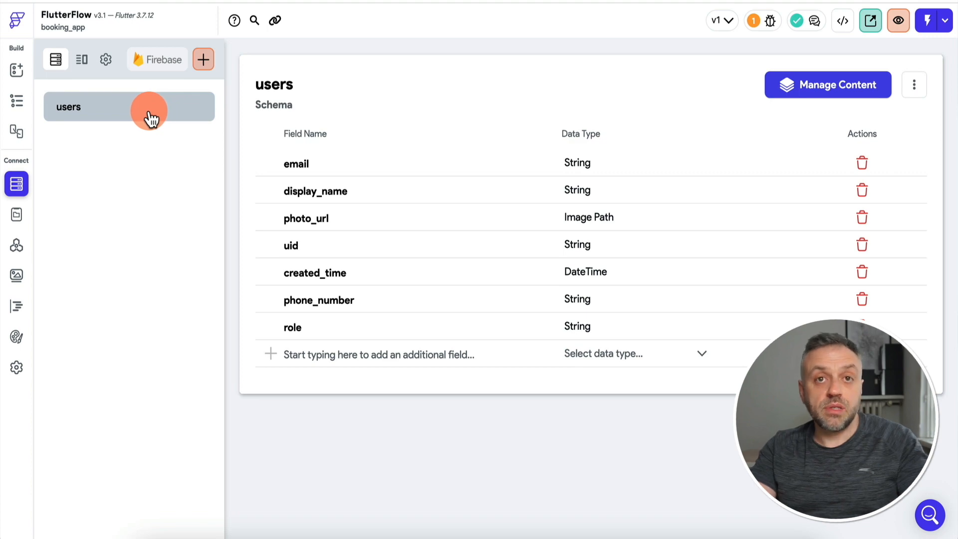
Create a 'bookings' subcollection under users, starting its schema from scratch.
{"action": "left_click", "coordinate": [206, 60]}
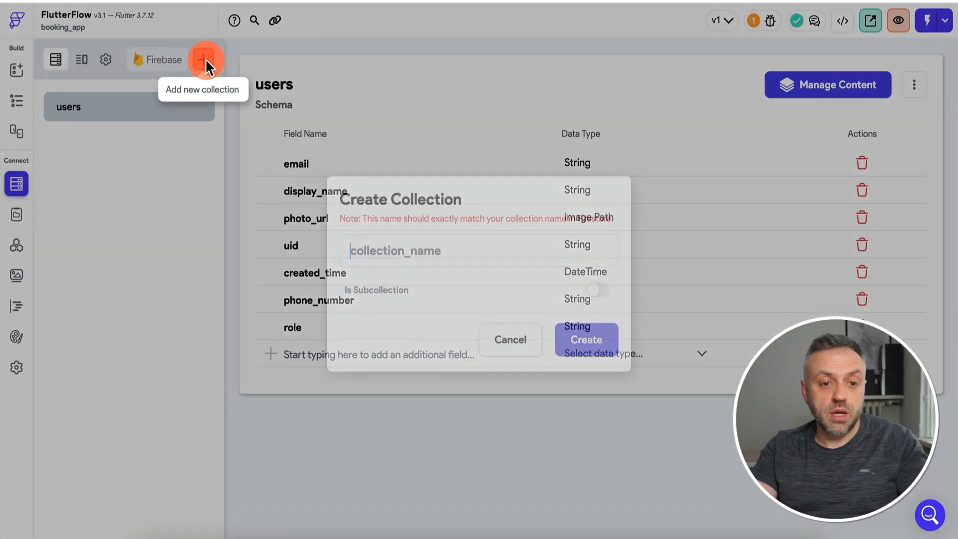
{"action": "type", "text": "bookings"}
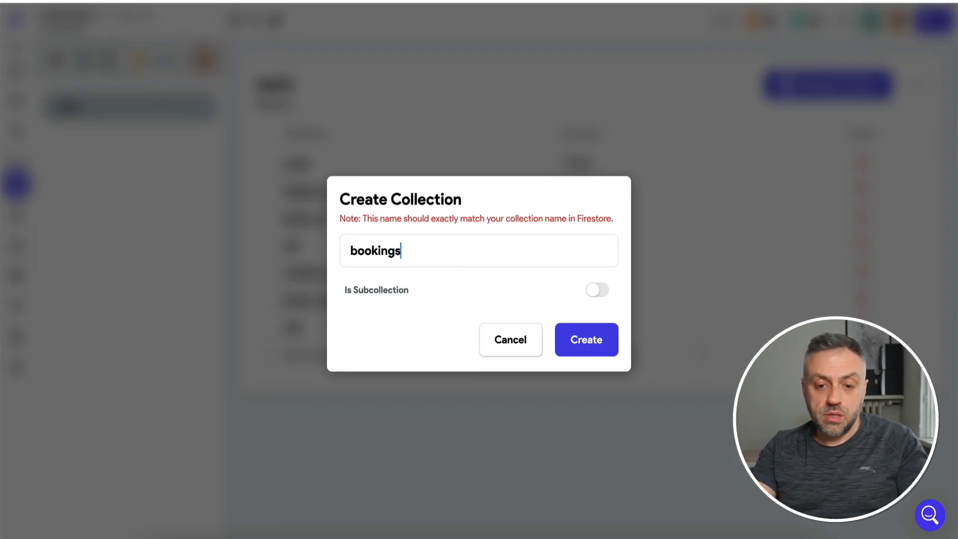
{"action": "left_click", "coordinate": [599, 290]}
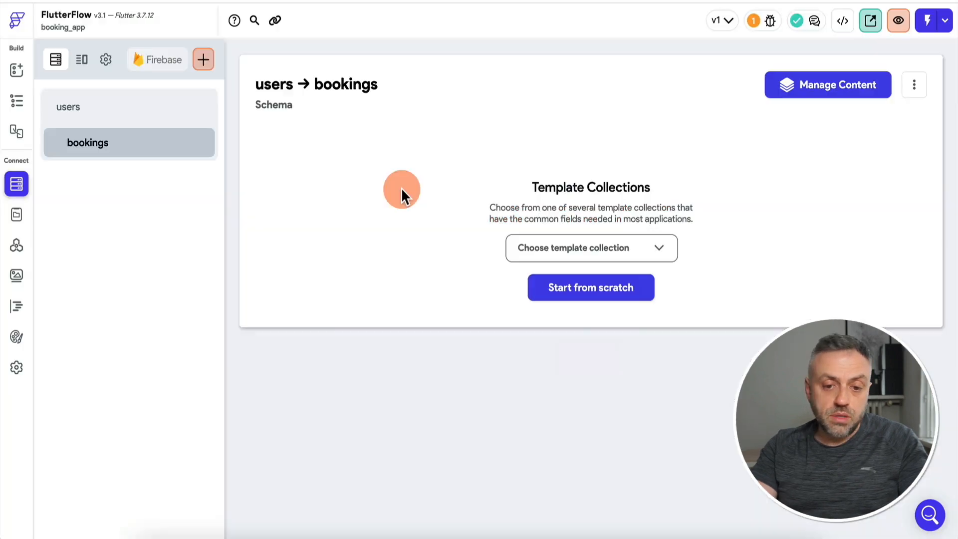
{"action": "left_click", "coordinate": [577, 279]}
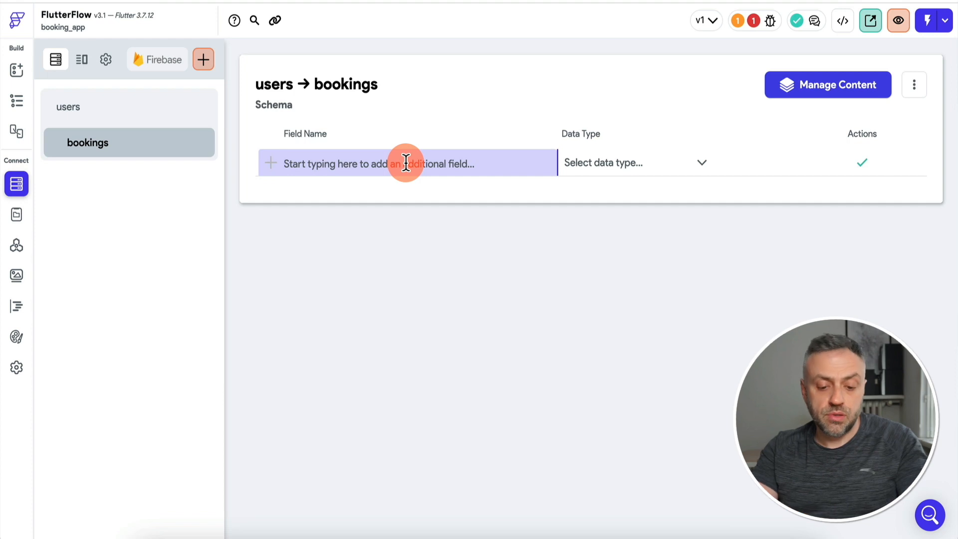
Add fields time (DateTime) and uid (Document Reference to users) to bookings.
{"action": "type", "text": "time"}
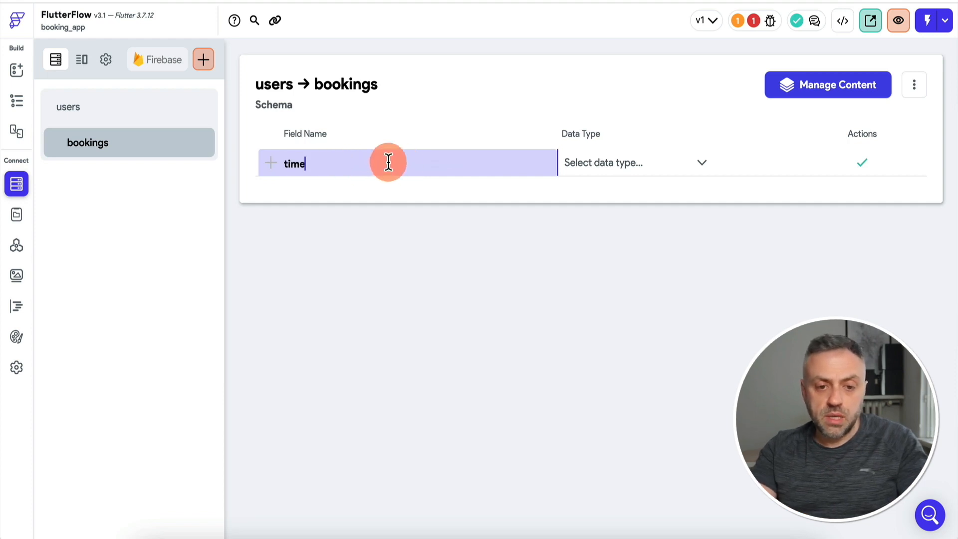
{"action": "left_click", "coordinate": [615, 176]}
{"action": "left_click", "coordinate": [621, 305]}
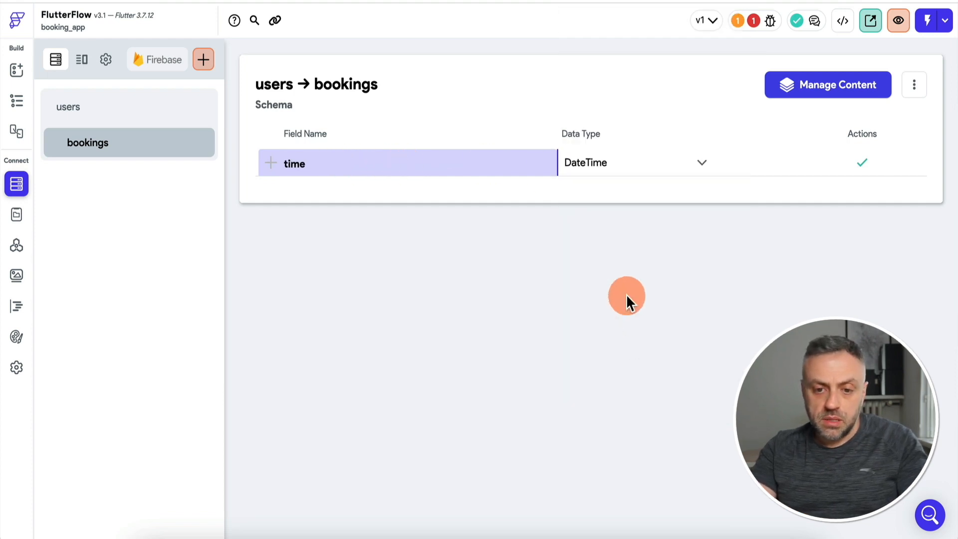
{"action": "type", "text": "uid"}
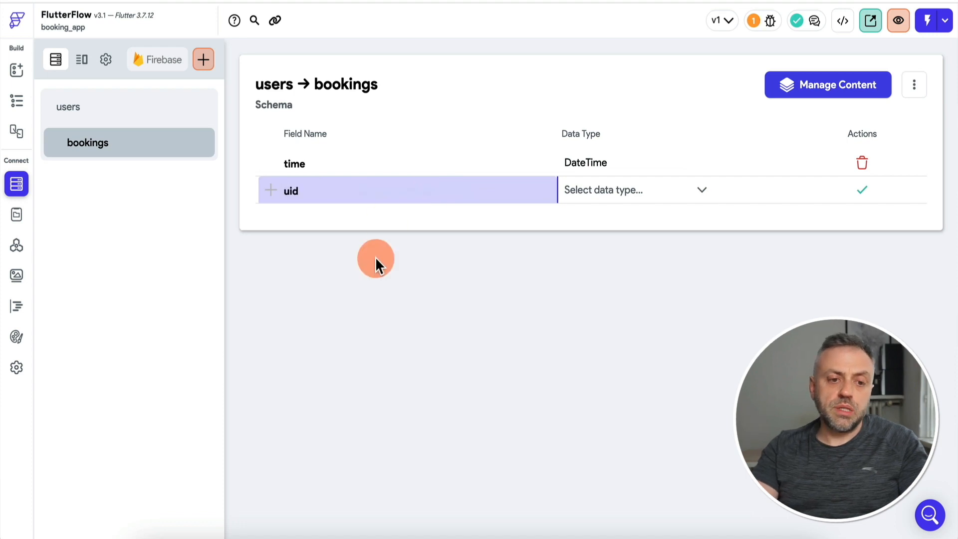
{"action": "left_click", "coordinate": [284, 191]}
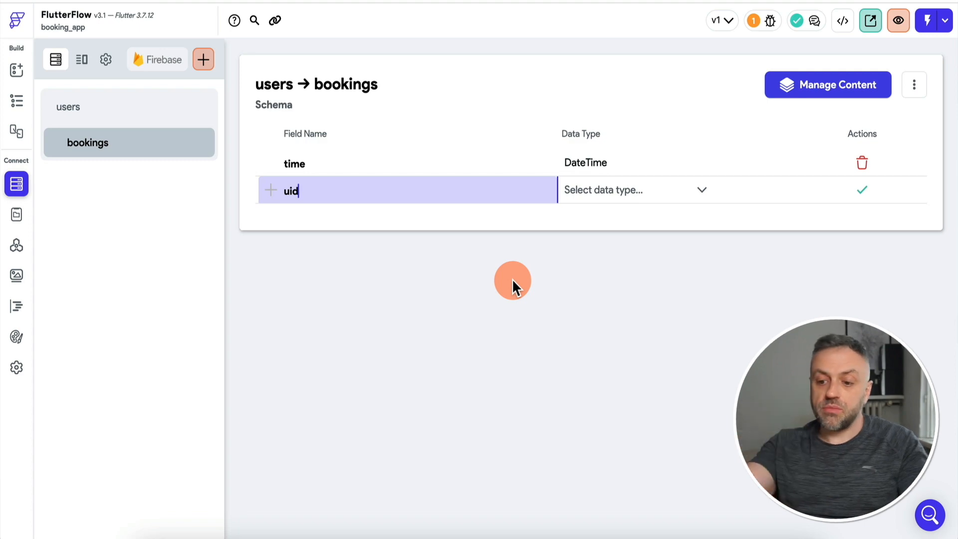
{"action": "left_click", "coordinate": [608, 192]}
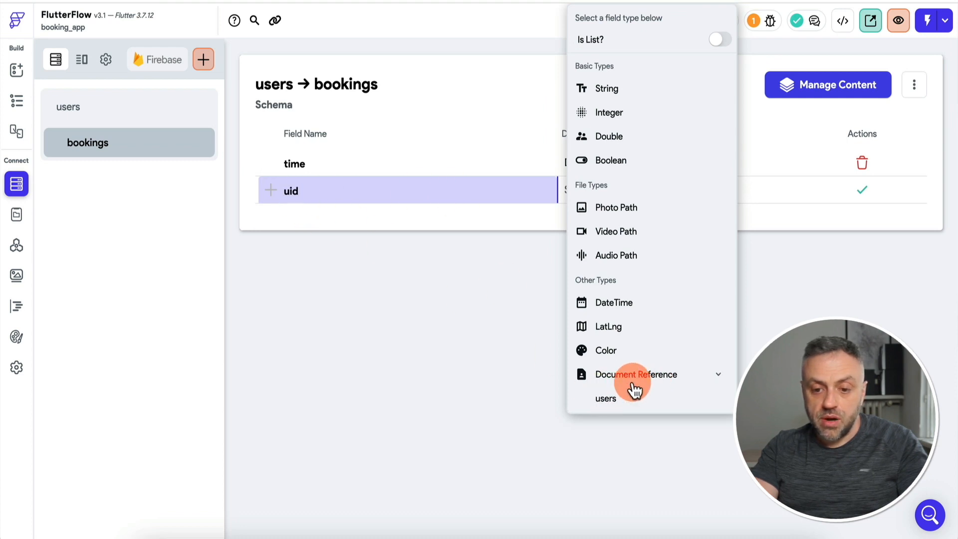
{"action": "left_click", "coordinate": [627, 396]}
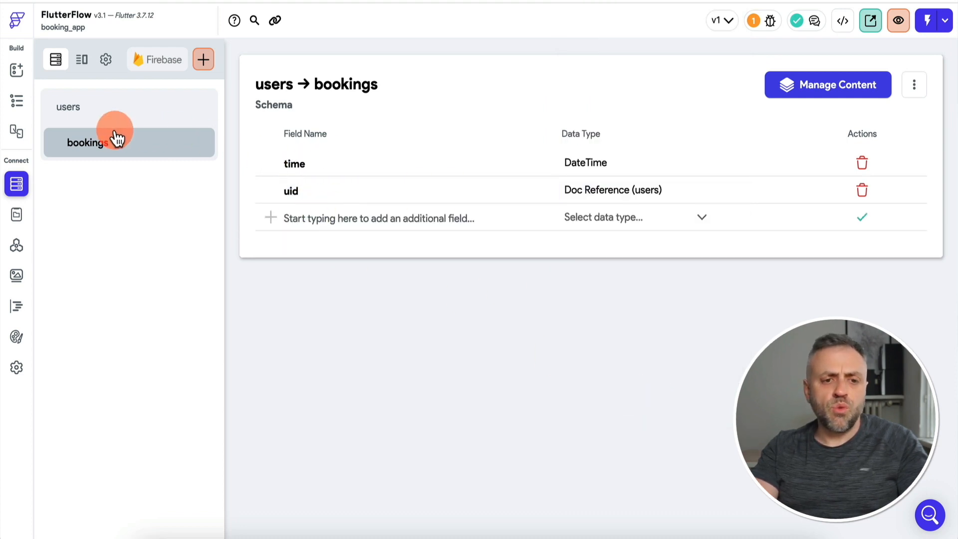
{"action": "left_click", "coordinate": [208, 62]}
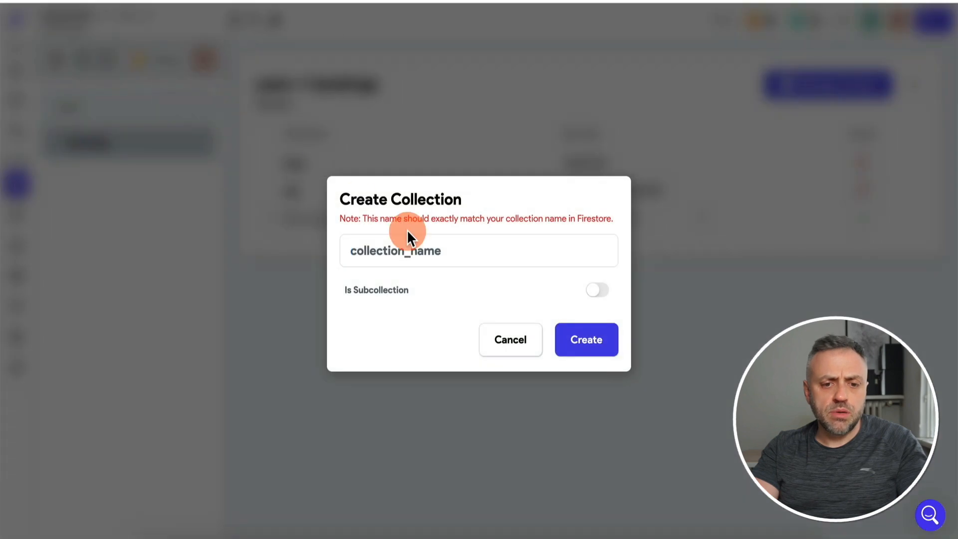
Create a 'reviews' subcollection under users, starting its schema from scratch.
{"action": "type", "text": "reviews"}
{"action": "left_click", "coordinate": [597, 290]}
{"action": "left_click", "coordinate": [474, 229]}
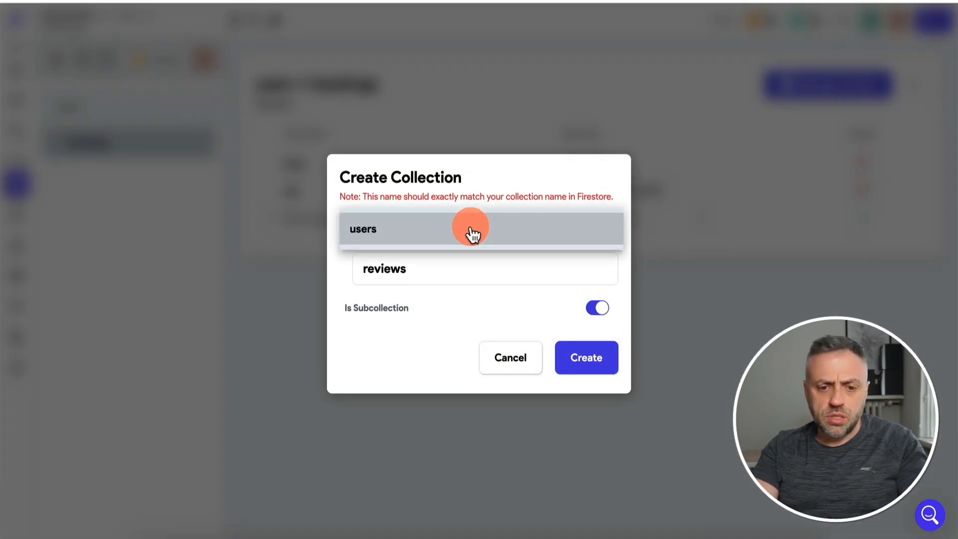
{"action": "left_click", "coordinate": [475, 235]}
{"action": "left_click", "coordinate": [596, 355]}
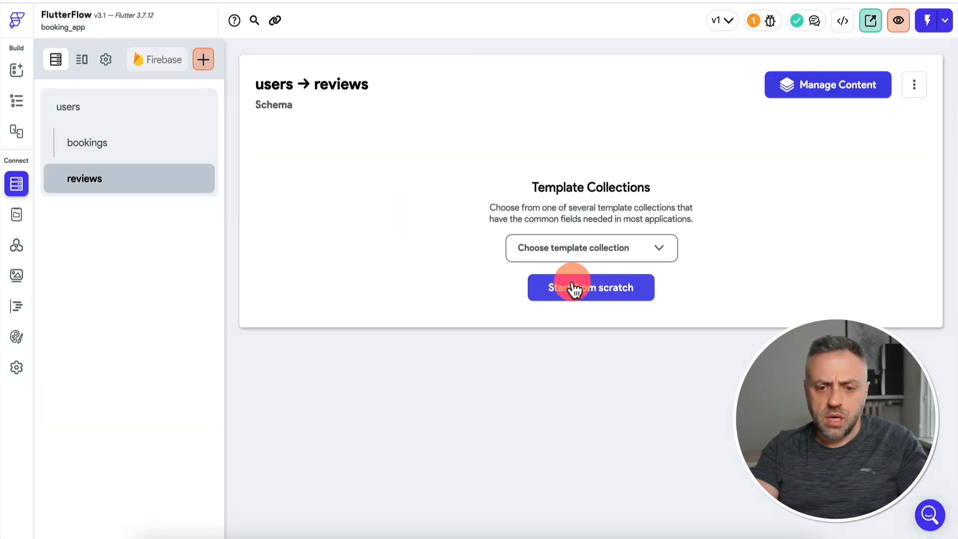
{"action": "left_click", "coordinate": [576, 287]}
Add fields rating (Integer) and review (String) to the reviews subcollection.
{"action": "type", "text": "rating"}
{"action": "left_click", "coordinate": [630, 161]}
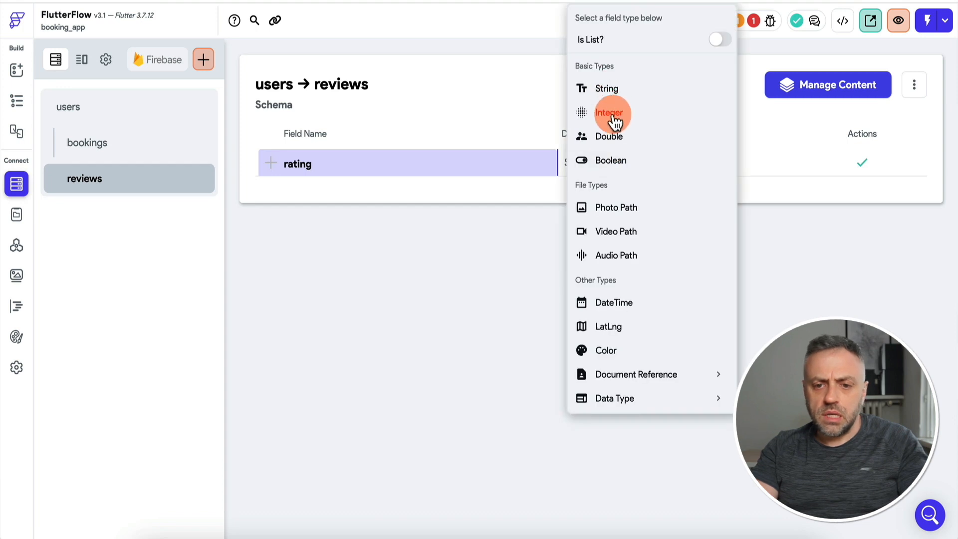
{"action": "left_click", "coordinate": [614, 116]}
{"action": "left_click", "coordinate": [862, 163]}
{"action": "type", "text": "review"}
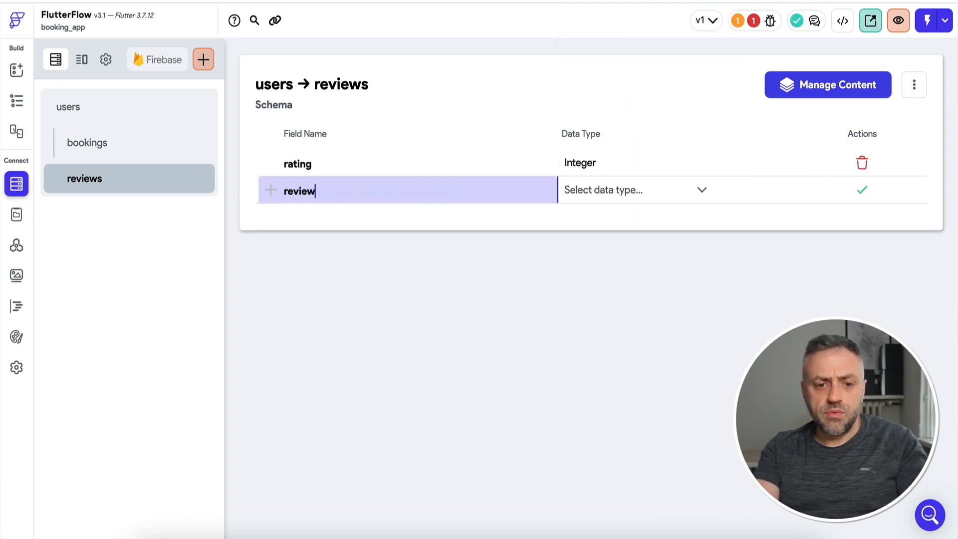
{"action": "left_click", "coordinate": [624, 197]}
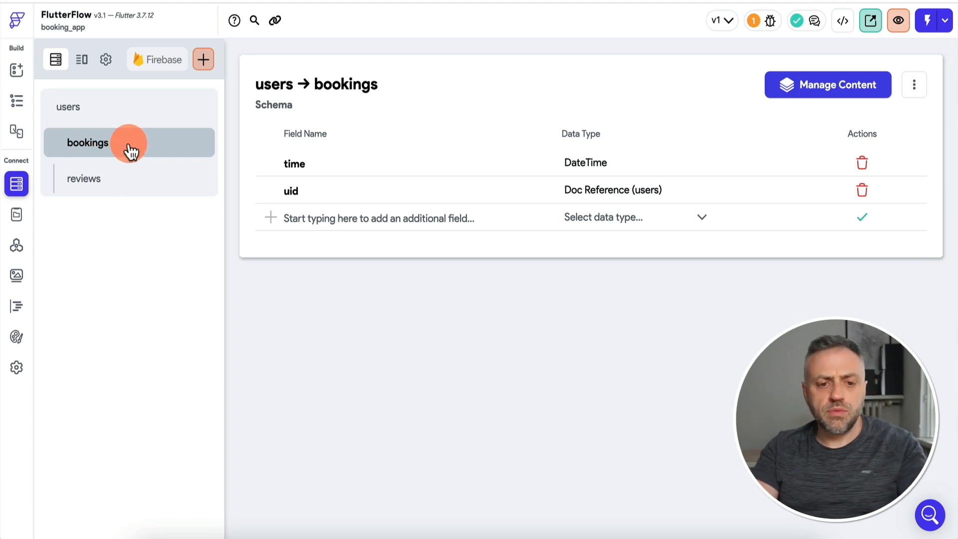
{"action": "left_click", "coordinate": [168, 174]}
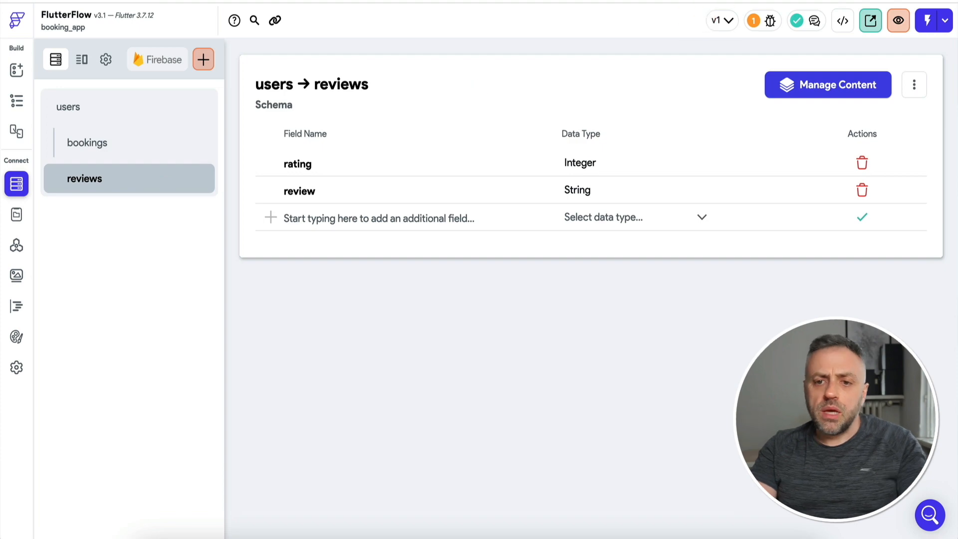
{"action": "left_click", "coordinate": [654, 0]}
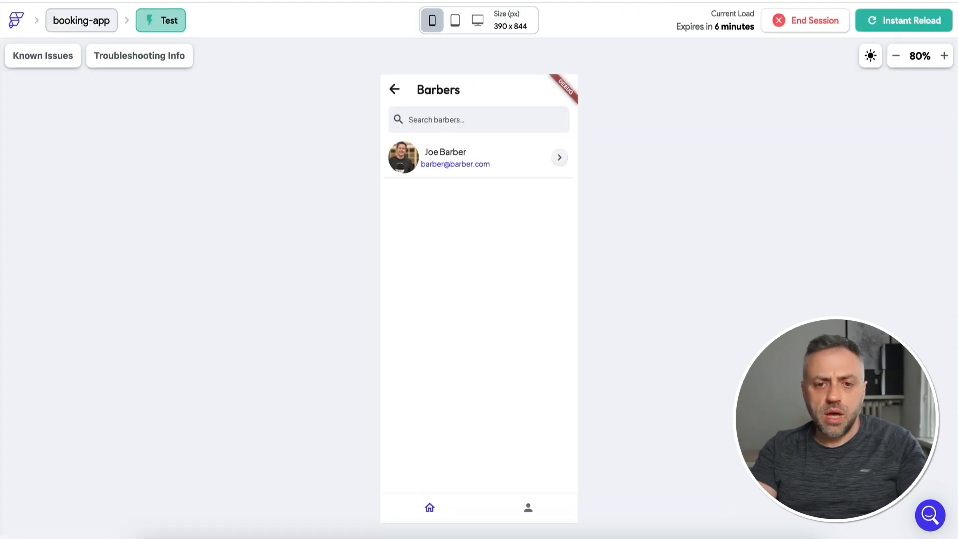
Delete the email text from the Barbers list row, then go to Custom Code.
{"action": "left_click", "coordinate": [429, 1]}
{"action": "left_click", "coordinate": [16, 70]}
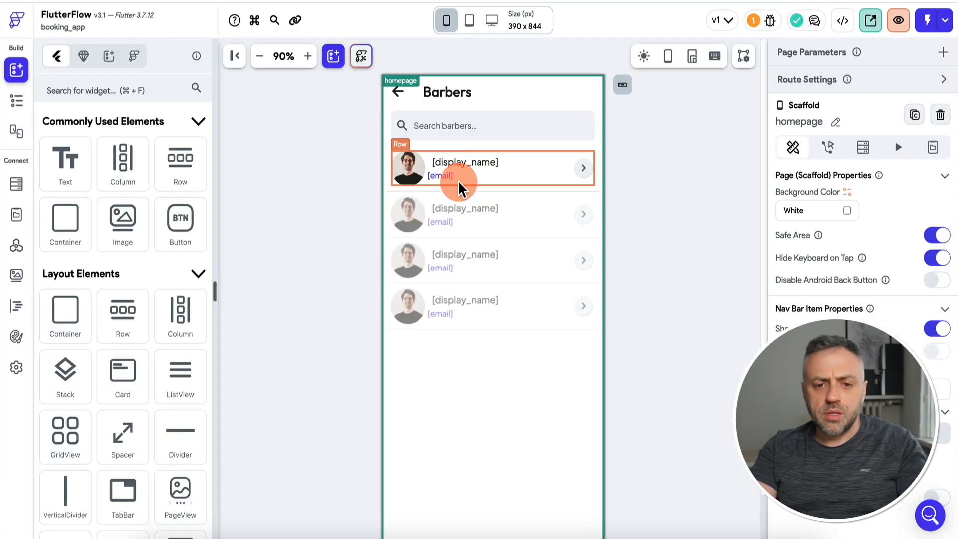
{"action": "left_click", "coordinate": [443, 173]}
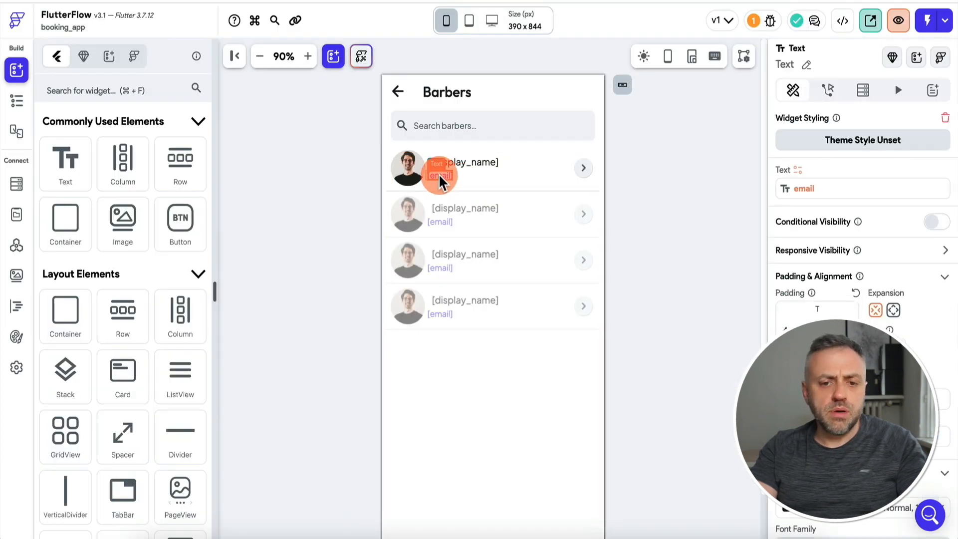
{"action": "key", "text": "Delete"}
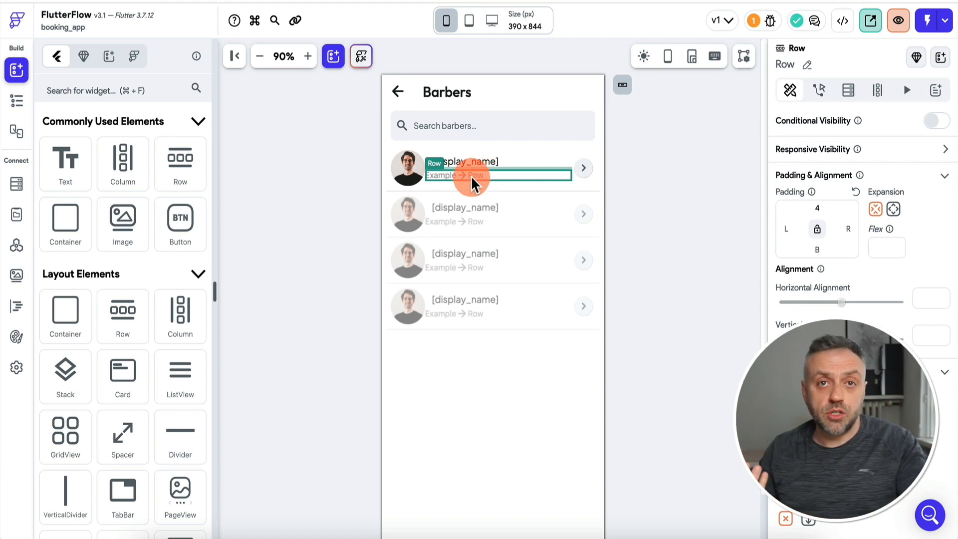
{"action": "left_click", "coordinate": [17, 306]}
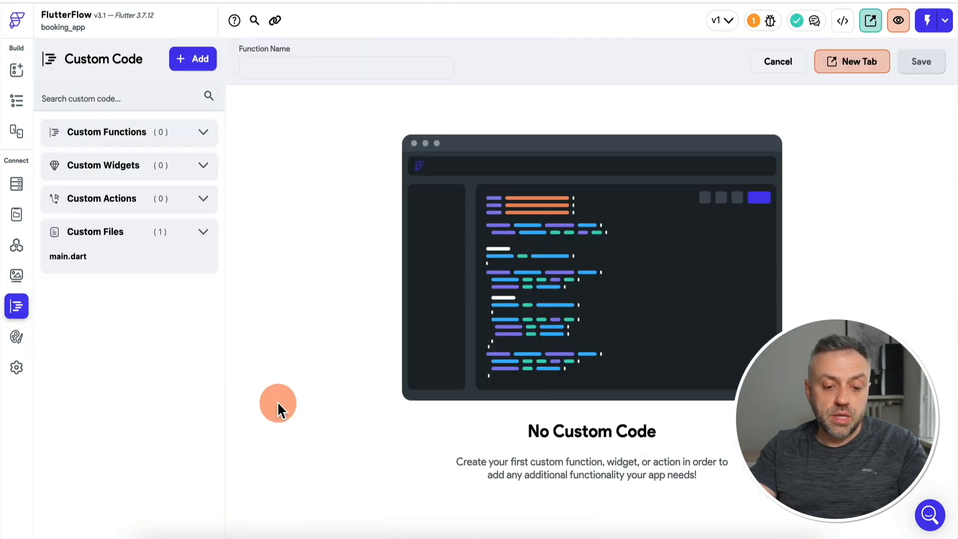
Copy the name getAvailSlots from the drafted Dart code and add a new custom function.
{"action": "left_click", "coordinate": [234, 533]}
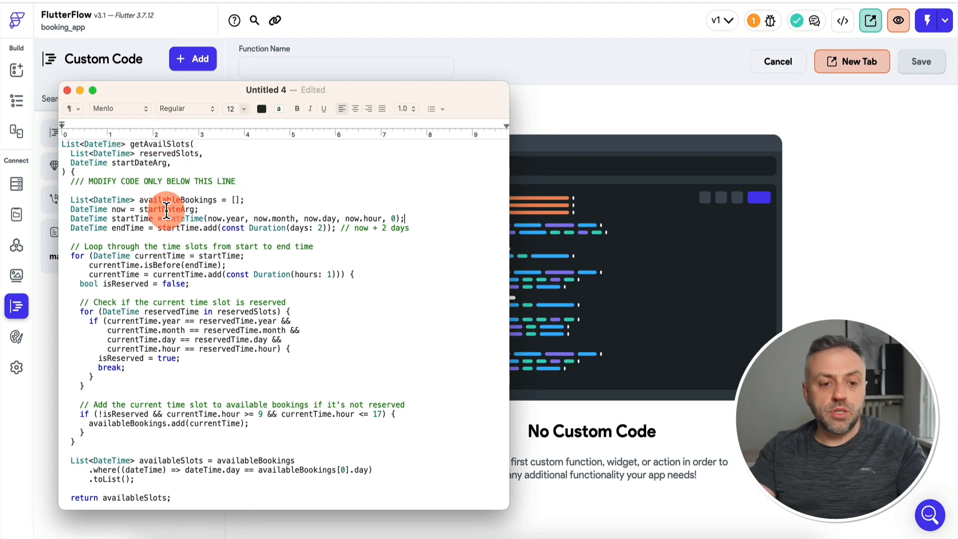
{"action": "scroll", "coordinate": [167, 210], "scroll_direction": "down", "scroll_amount": 1}
{"action": "scroll", "coordinate": [167, 211], "scroll_direction": "up", "scroll_amount": 1}
{"action": "scroll", "coordinate": [167, 211], "scroll_direction": "down", "scroll_amount": 1}
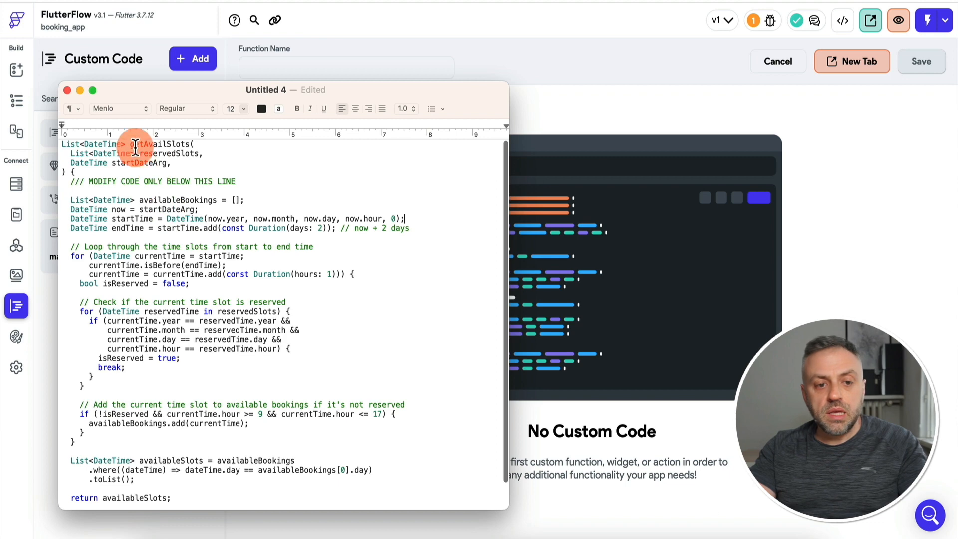
{"action": "double_click", "coordinate": [170, 145]}
{"action": "key", "text": "super+c"}
{"action": "key", "text": "super+Tab"}
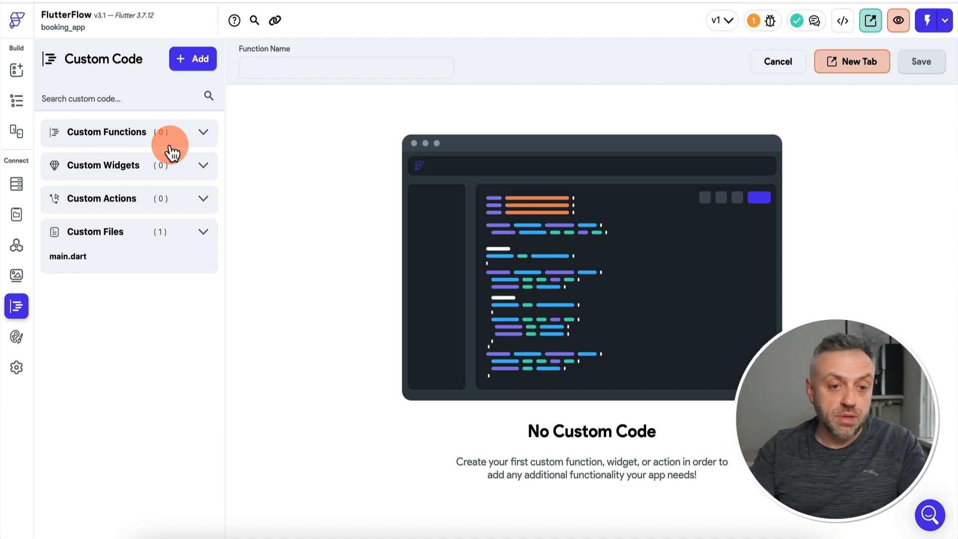
{"action": "left_click", "coordinate": [199, 61]}
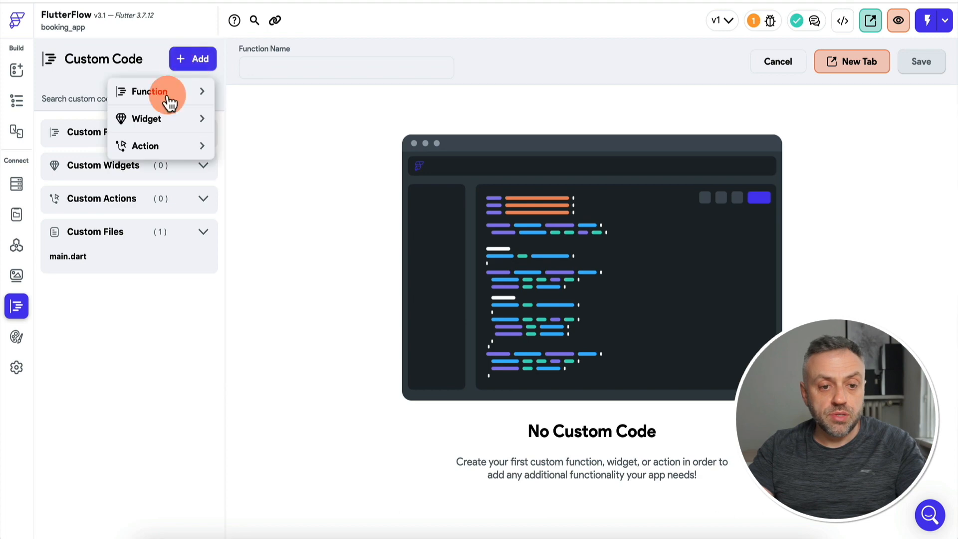
{"action": "left_click", "coordinate": [170, 95]}
Rename the new custom function to getAvailSlots.
{"action": "key", "text": "super+Tab"}
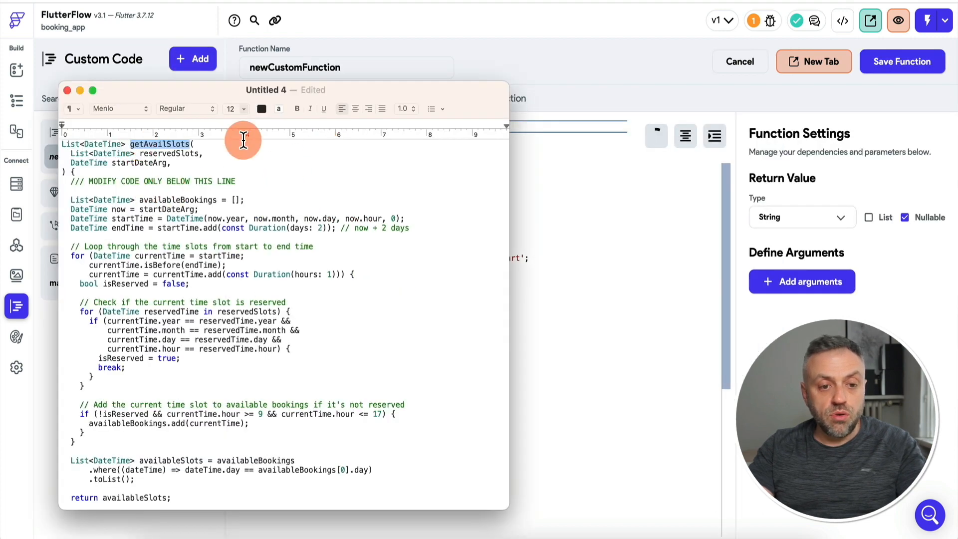
{"action": "left_click", "coordinate": [367, 60]}
{"action": "double_click", "coordinate": [368, 61]}
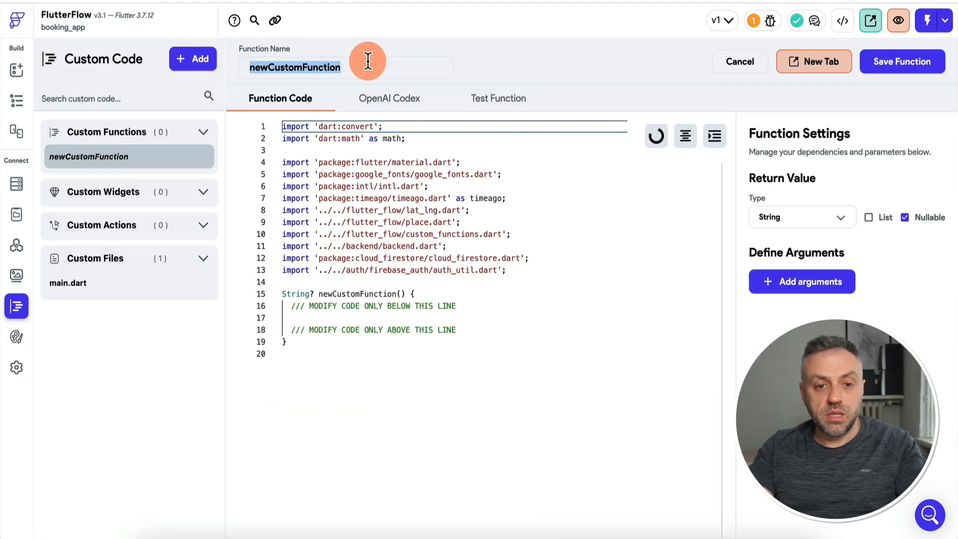
{"action": "key", "text": "super+v"}
{"action": "key", "text": "super+Tab"}
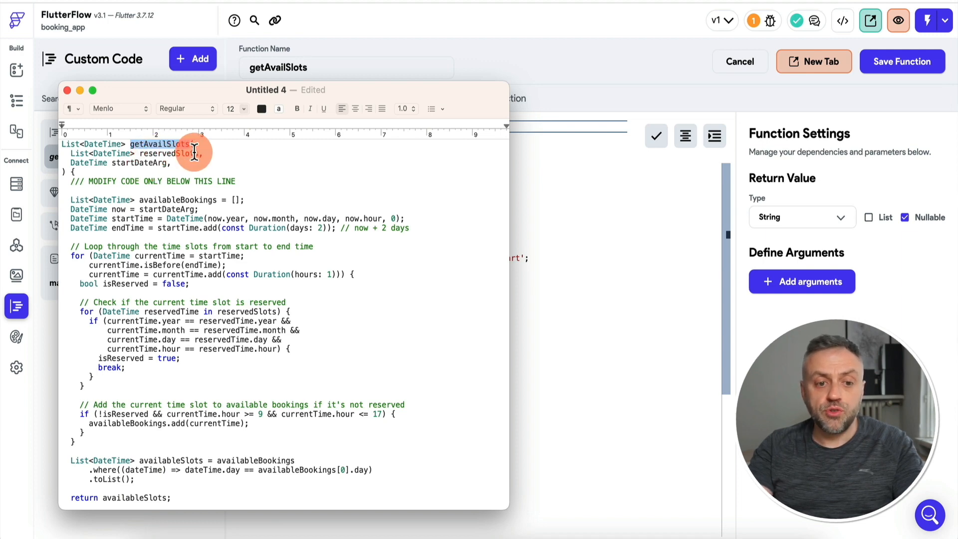
Add an argument reservedSlots of type DateTime list.
{"action": "left_click", "coordinate": [590, 188]}
{"action": "left_click", "coordinate": [802, 282]}
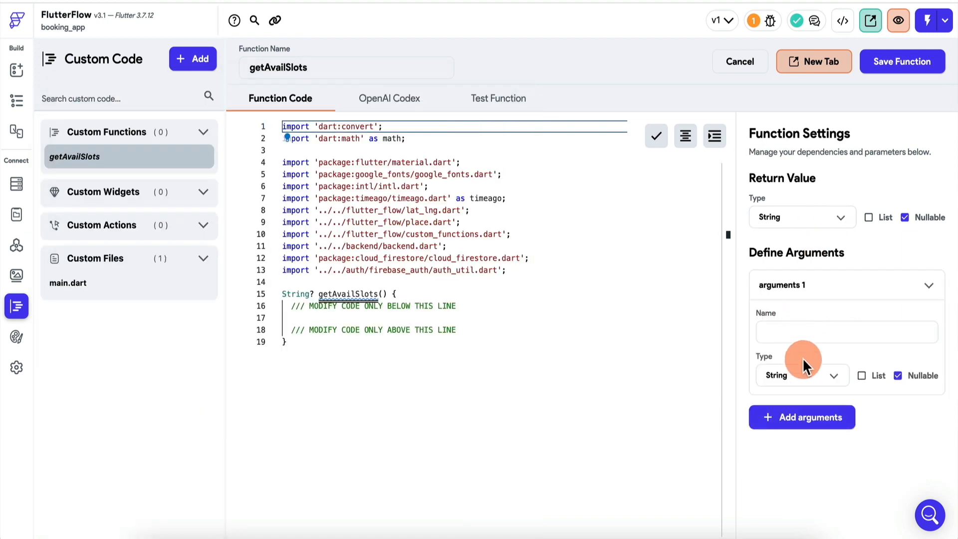
{"action": "left_click", "coordinate": [805, 375]}
{"action": "left_click", "coordinate": [798, 409]}
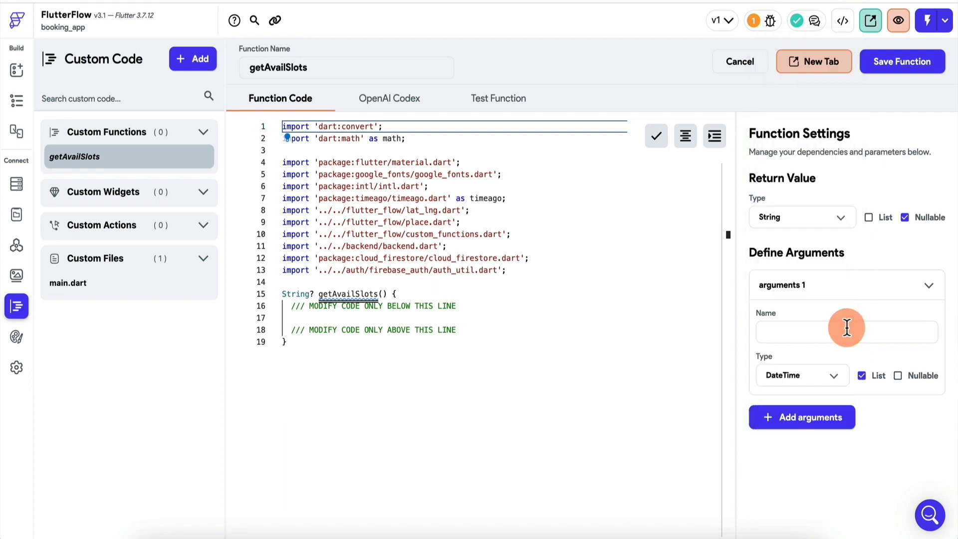
{"action": "type", "text": "reservedSl"}
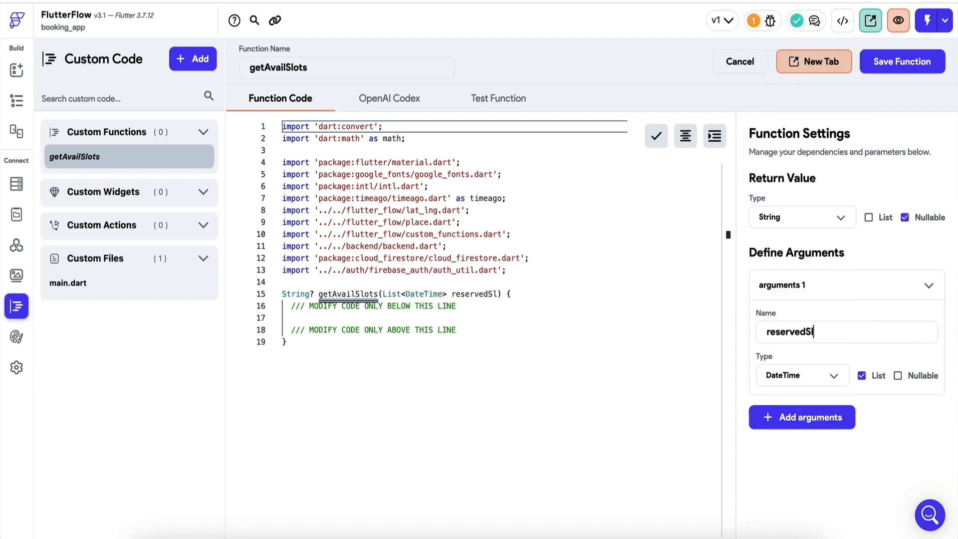
{"action": "type", "text": "ots"}
{"action": "left_click", "coordinate": [794, 330]}
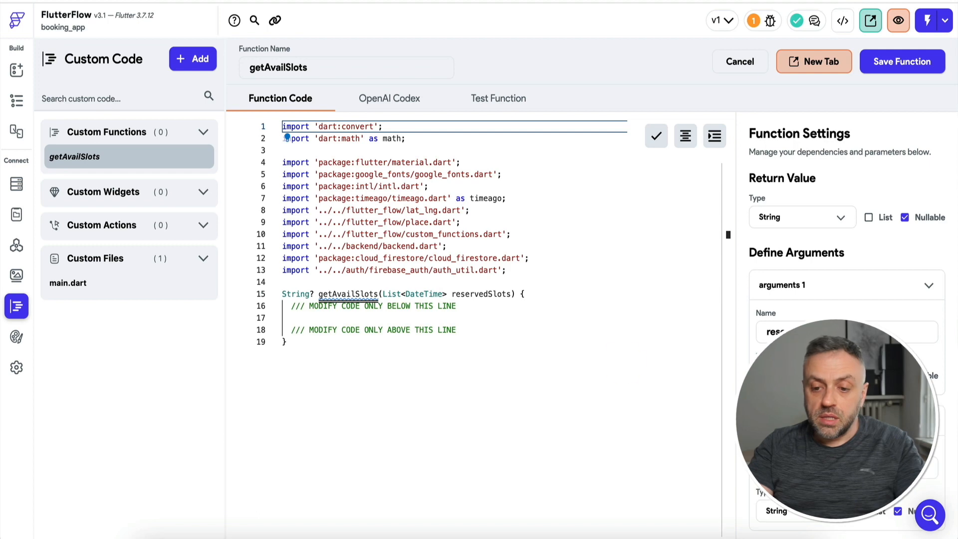
{"action": "key", "text": "super+Tab"}
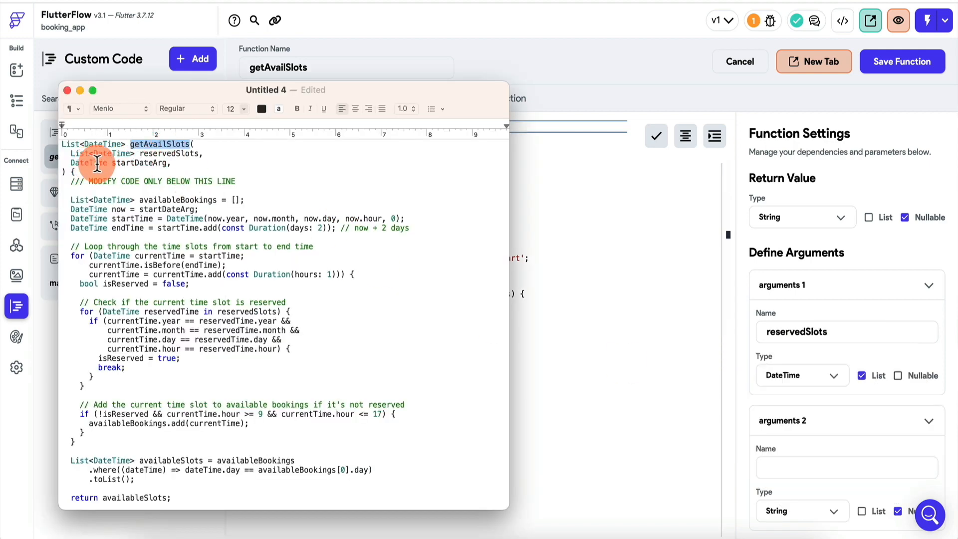
{"action": "key", "text": "super+Tab"}
Add a non-nullable DateTime argument named startDateArg.
{"action": "left_click", "coordinate": [819, 512]}
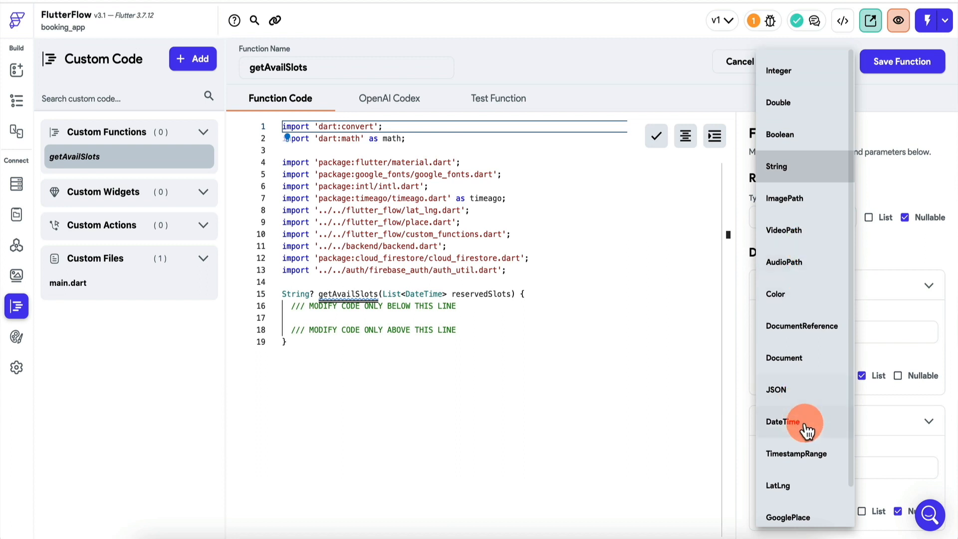
{"action": "left_click", "coordinate": [805, 424]}
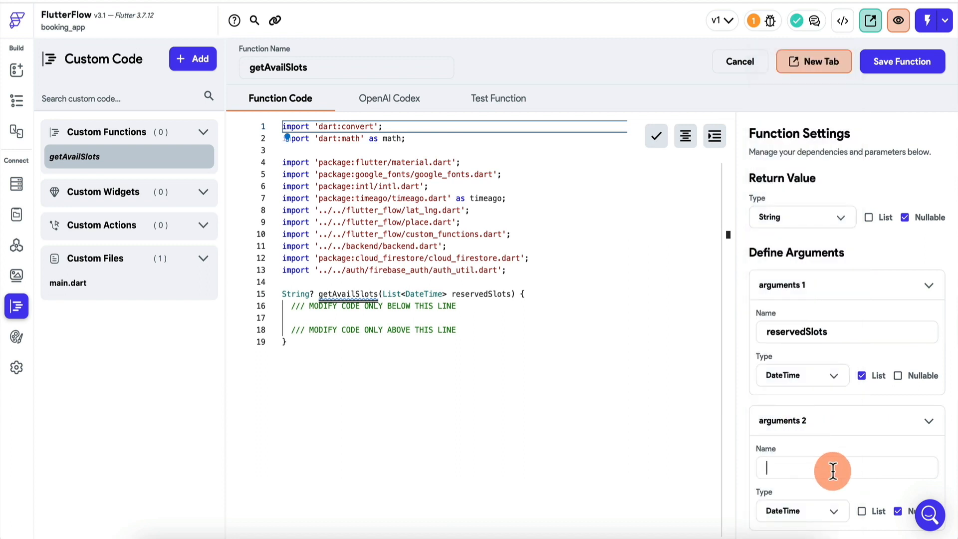
{"action": "key", "text": "super+Tab"}
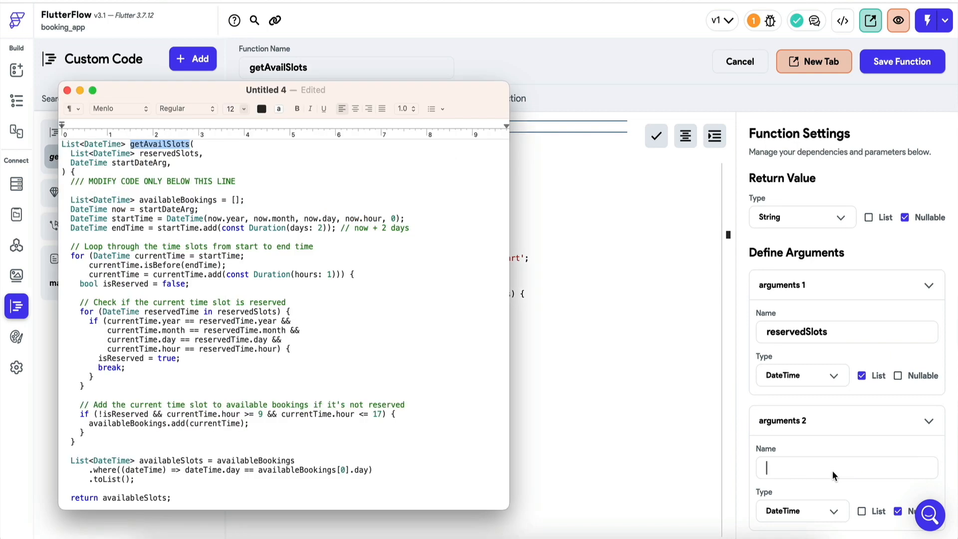
{"action": "left_click_drag", "start_coordinate": [112, 163], "coordinate": [166, 163]}
{"action": "key", "text": "super+c"}
{"action": "key", "text": "super+Tab"}
{"action": "key", "text": "super+v"}
{"action": "scroll", "coordinate": [878, 449], "scroll_direction": "down", "scroll_amount": 1}
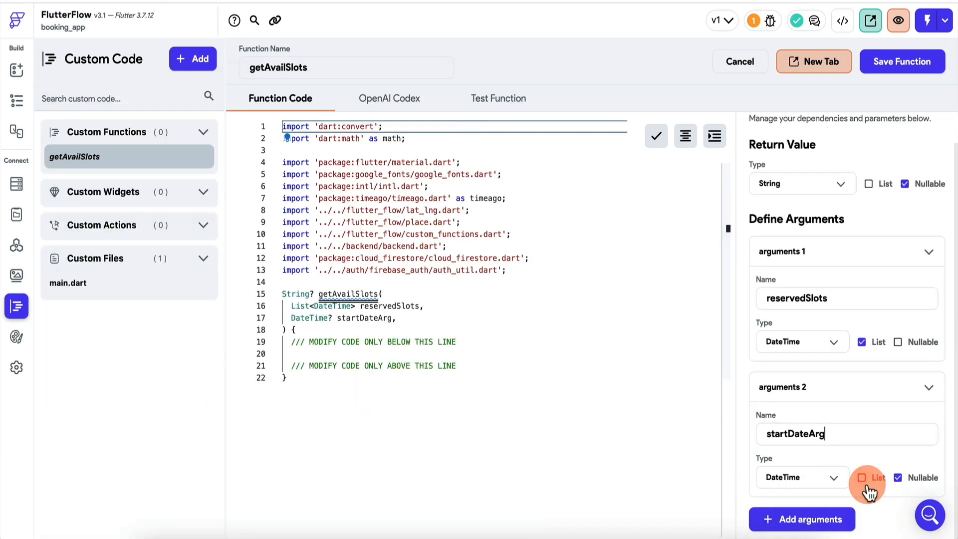
{"action": "left_click", "coordinate": [897, 478]}
{"action": "left_click", "coordinate": [898, 477]}
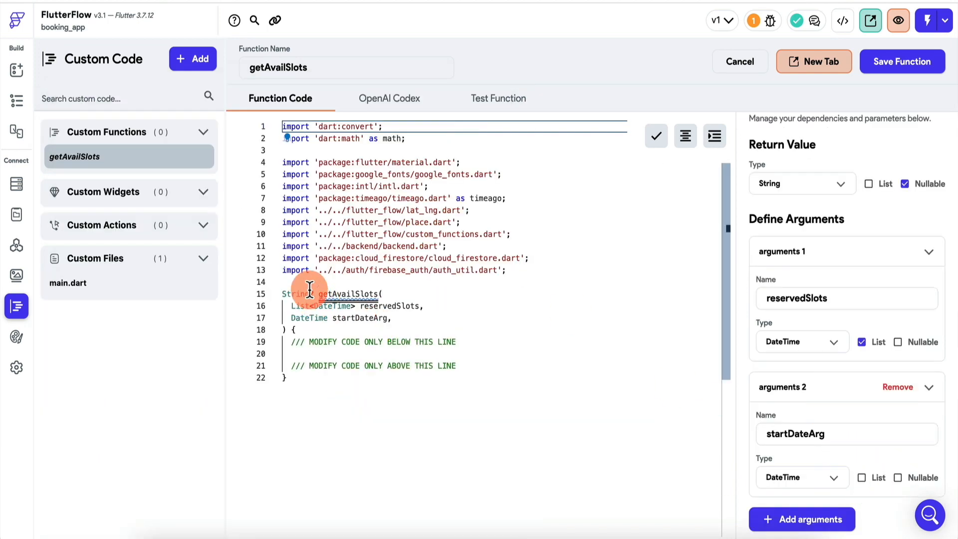
Set the function's return value to a list of DateTime.
{"action": "key", "text": "super+Tab"}
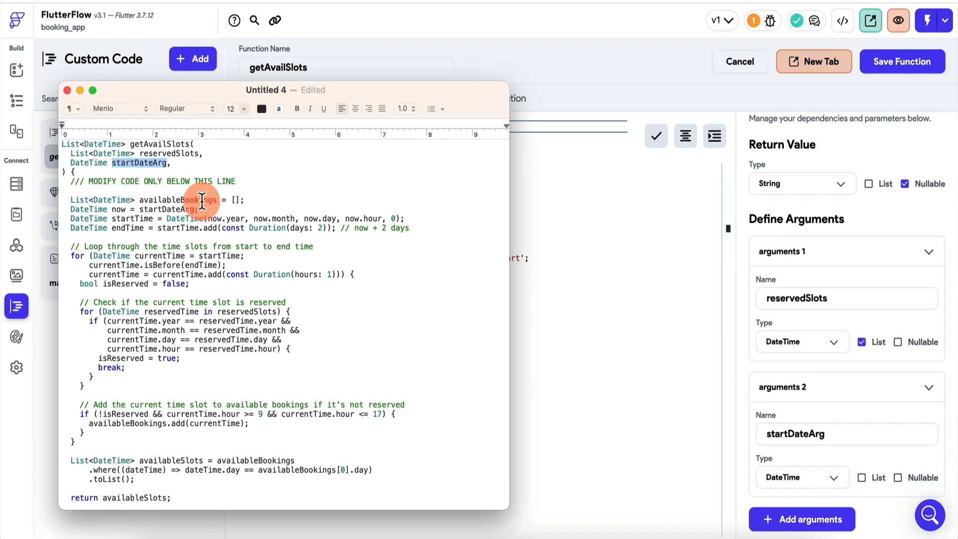
{"action": "key", "text": "super+Tab"}
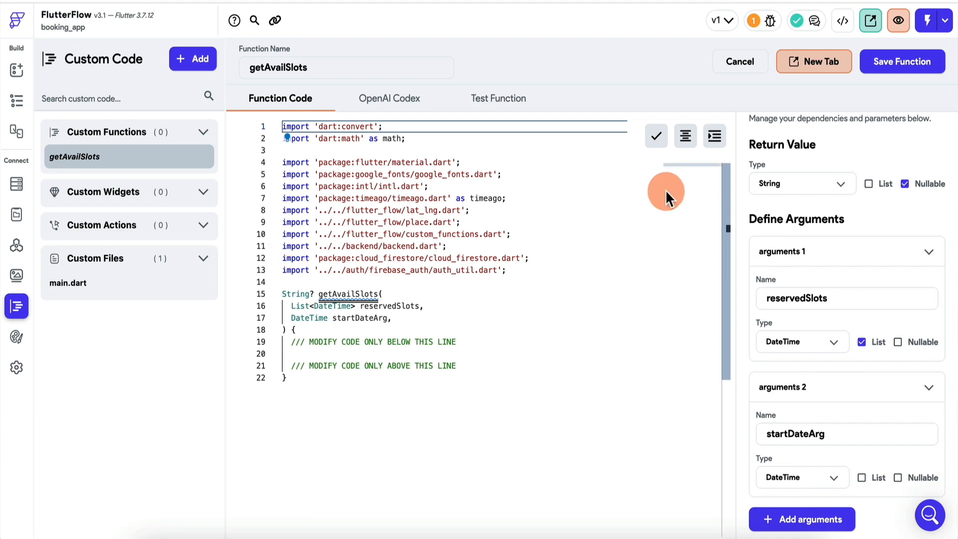
{"action": "left_click", "coordinate": [805, 183]}
{"action": "left_click", "coordinate": [803, 410]}
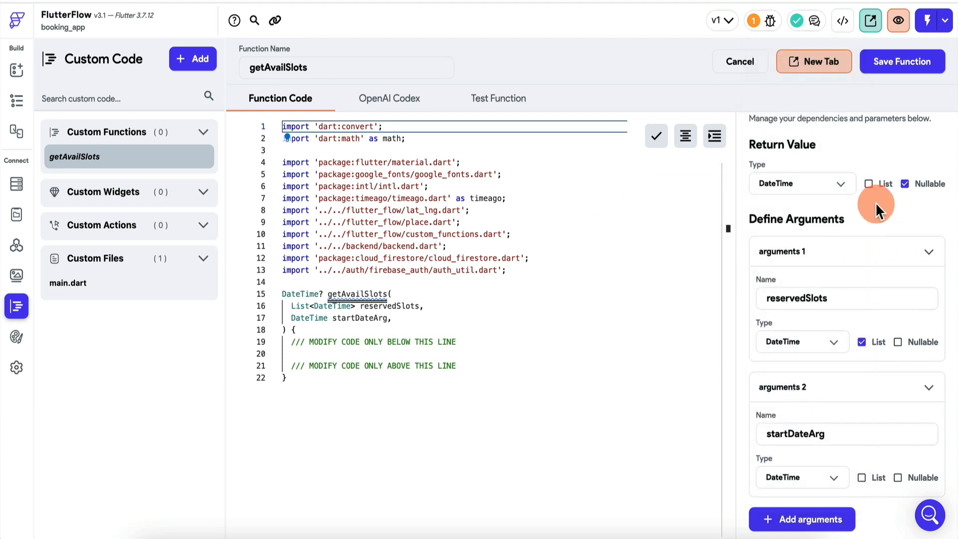
{"action": "left_click", "coordinate": [868, 184]}
Copy the drafted function body through 'return availableSlots' and place the cursor in the function.
{"action": "key", "text": "super+Tab"}
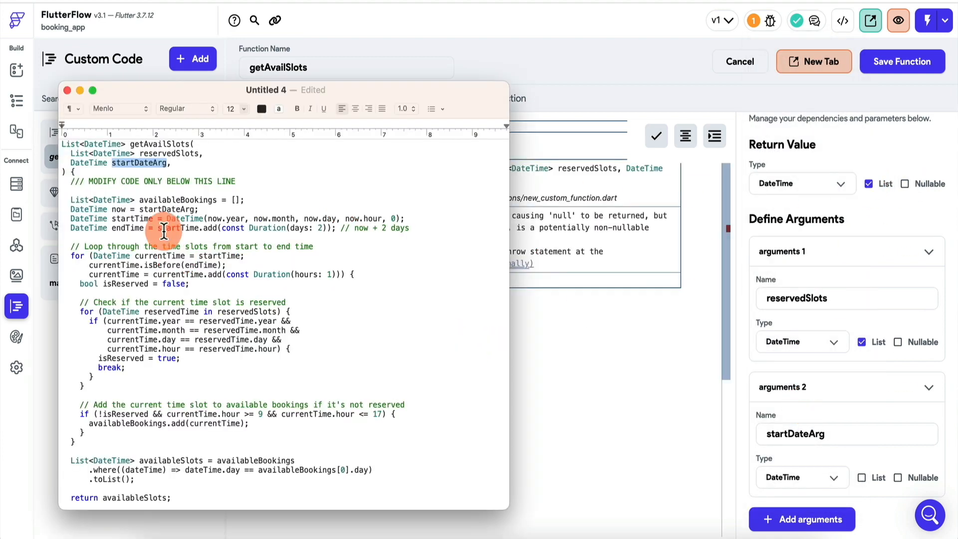
{"action": "left_click", "coordinate": [129, 144]}
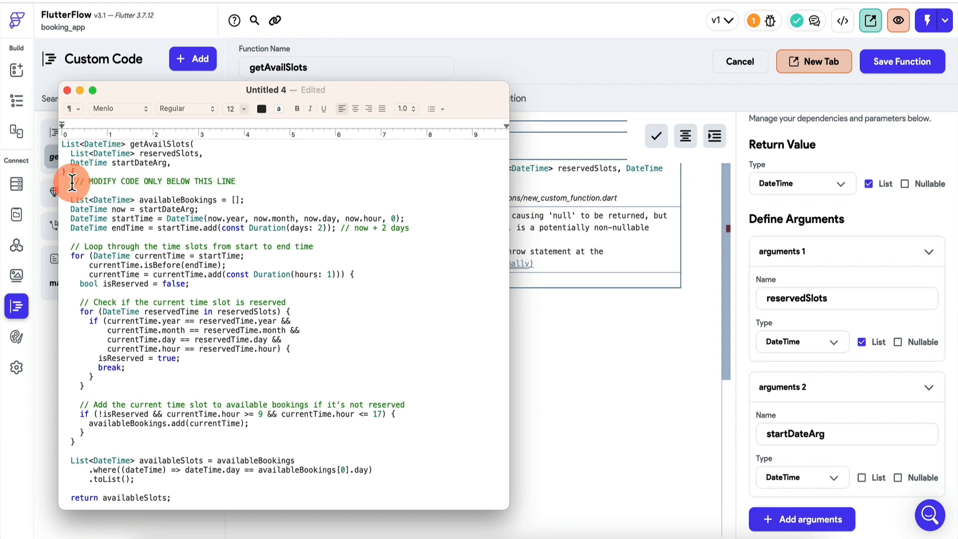
{"action": "left_click_drag", "start_coordinate": [72, 183], "coordinate": [195, 463]}
{"action": "key", "text": "super+Tab"}
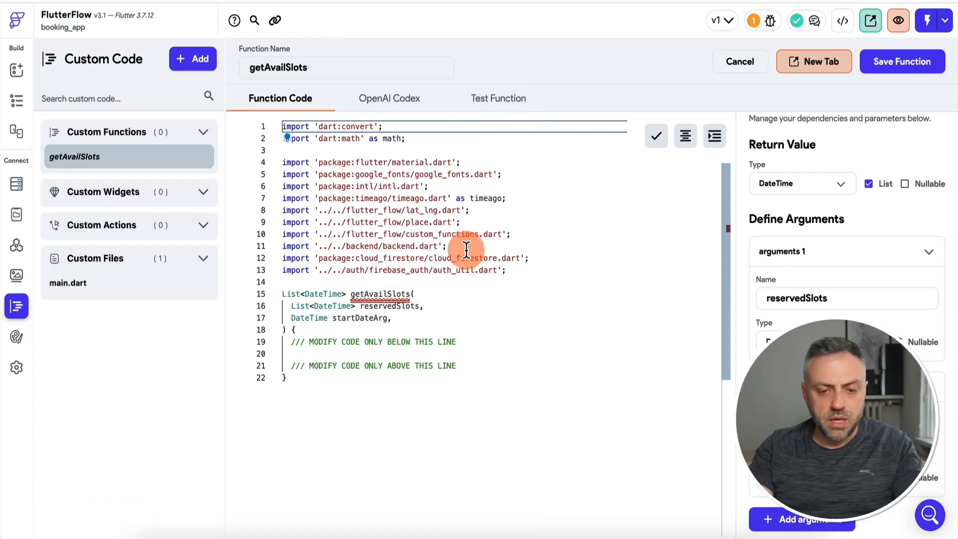
{"action": "left_click", "coordinate": [492, 348]}
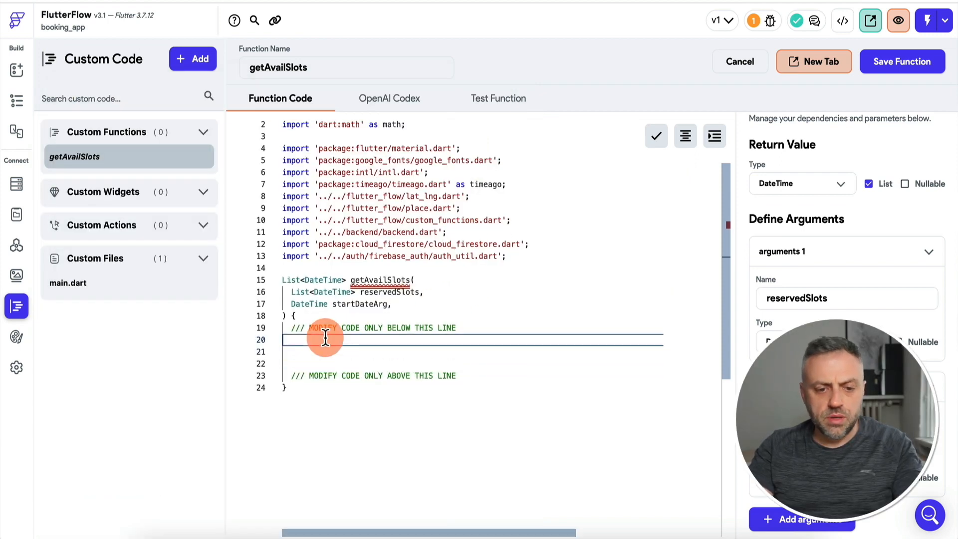
Paste the drafted body into getAvailSlots and read through the resulting code.
{"action": "key", "text": "super+v"}
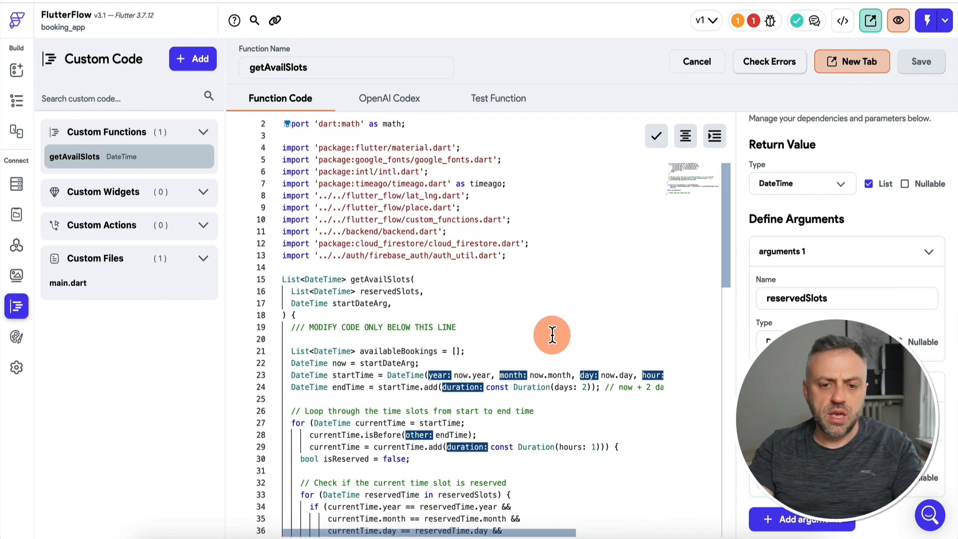
{"action": "scroll", "coordinate": [552, 335], "scroll_direction": "up", "scroll_amount": 1}
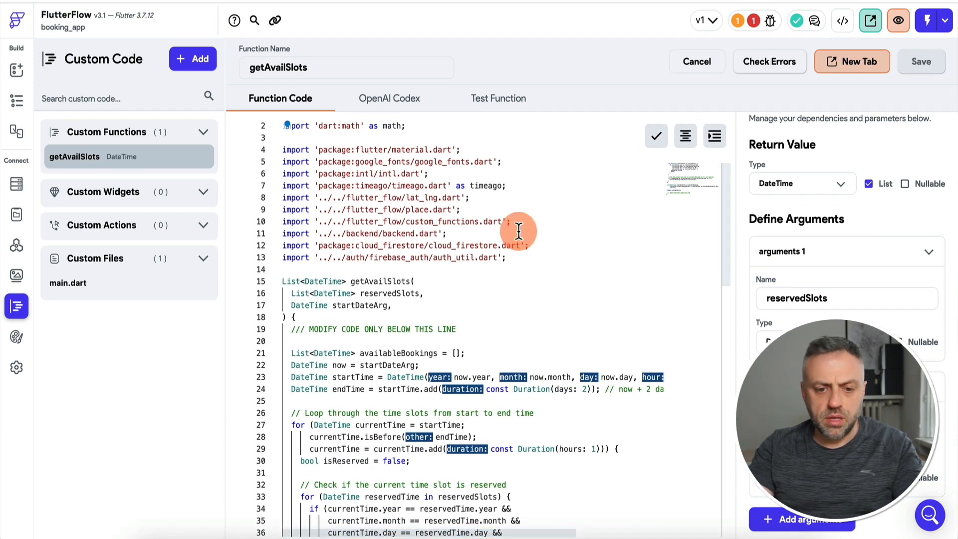
{"action": "left_click", "coordinate": [503, 314]}
{"action": "scroll", "coordinate": [504, 313], "scroll_direction": "down", "scroll_amount": 5}
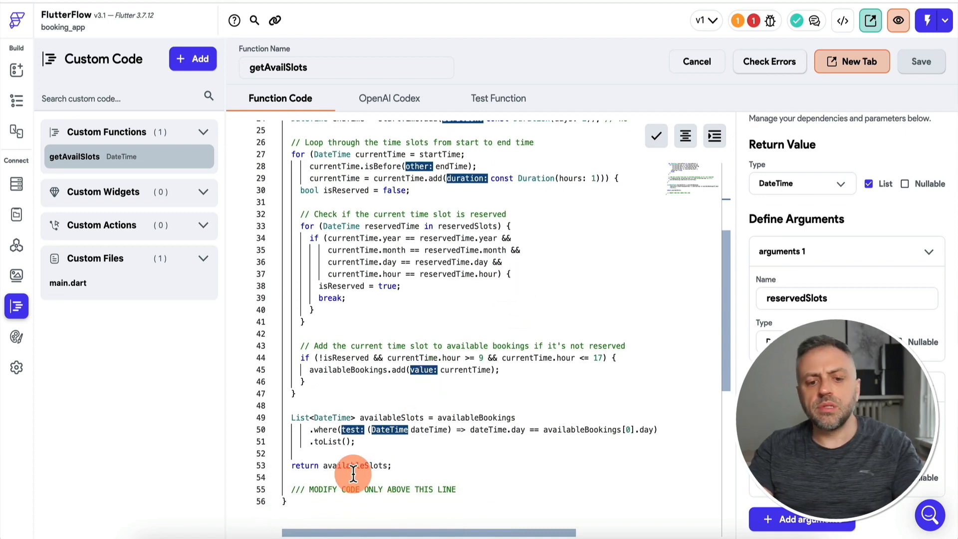
{"action": "left_click", "coordinate": [135, 1]}
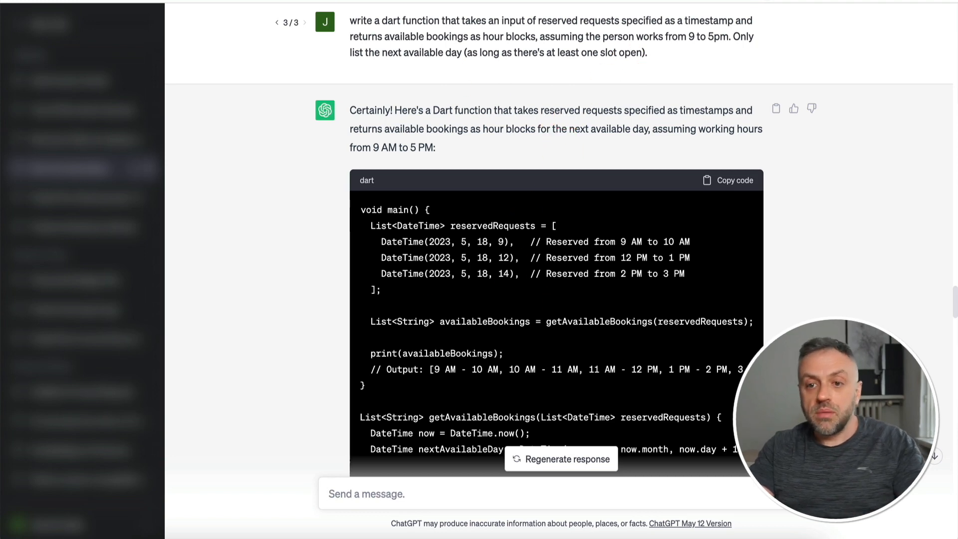
After reading ChatGPT's getAvailableBookings answer, go back to the getAvailSlots code.
{"action": "left_click", "coordinate": [522, 1]}
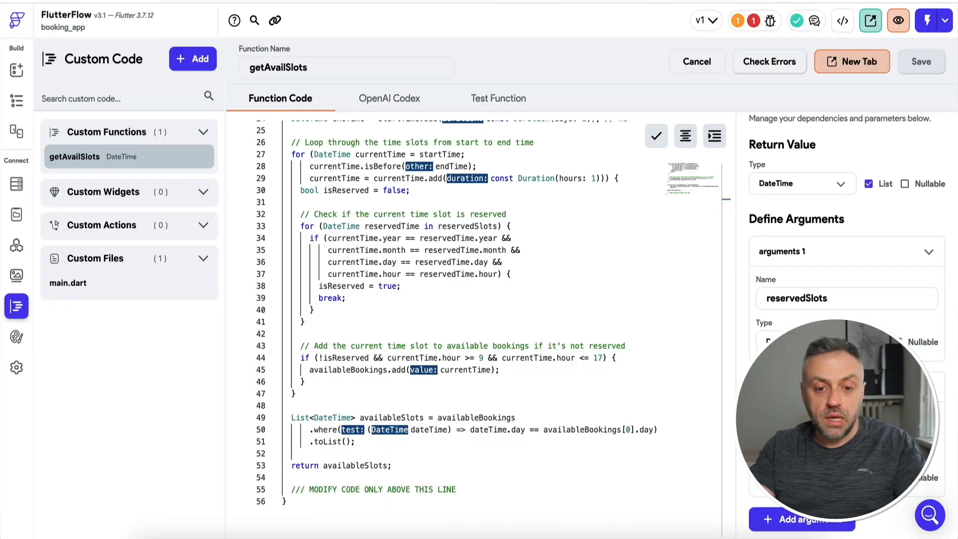
Check the startDateArg argument line in the getAvailSlots code.
{"action": "scroll", "coordinate": [509, 271], "scroll_direction": "up", "scroll_amount": 8}
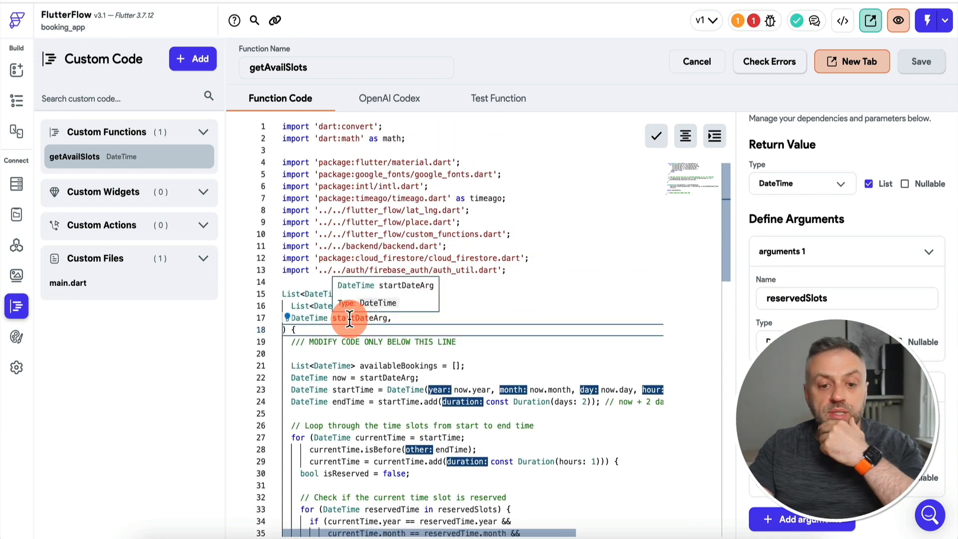
{"action": "left_click", "coordinate": [407, 320]}
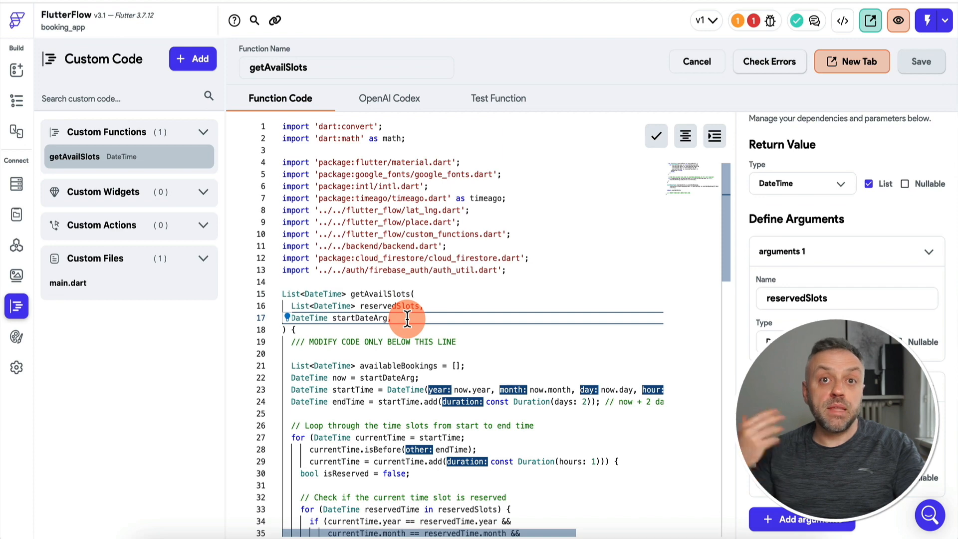
{"action": "scroll", "coordinate": [399, 316], "scroll_direction": "down", "scroll_amount": 5}
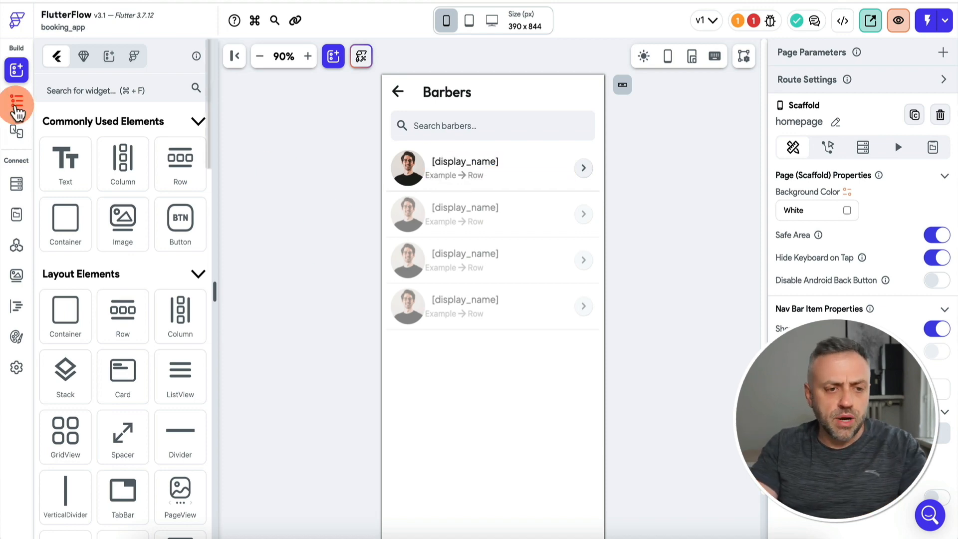
Add a Wrap widget as a child of the Row under the barber name.
{"action": "left_click", "coordinate": [17, 102]}
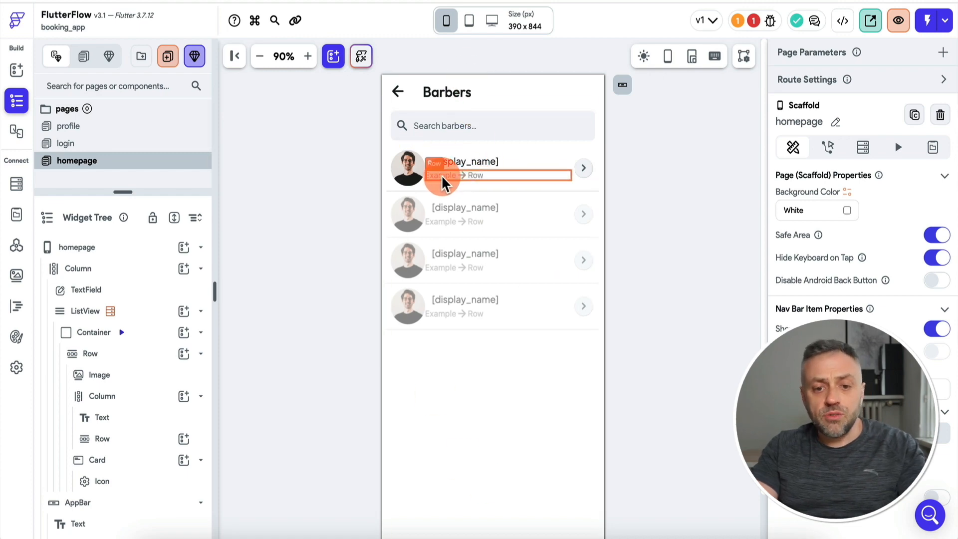
{"action": "left_click", "coordinate": [475, 181]}
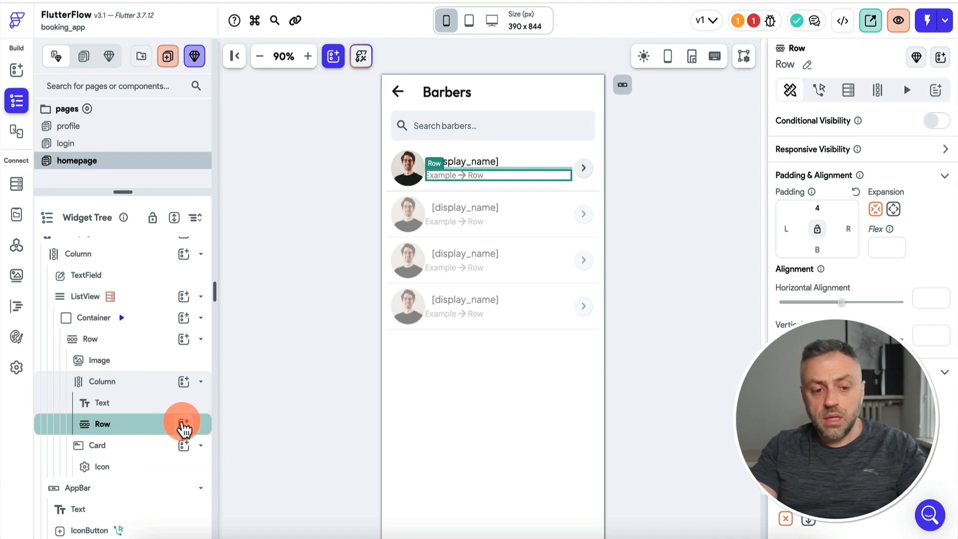
{"action": "left_click", "coordinate": [184, 424]}
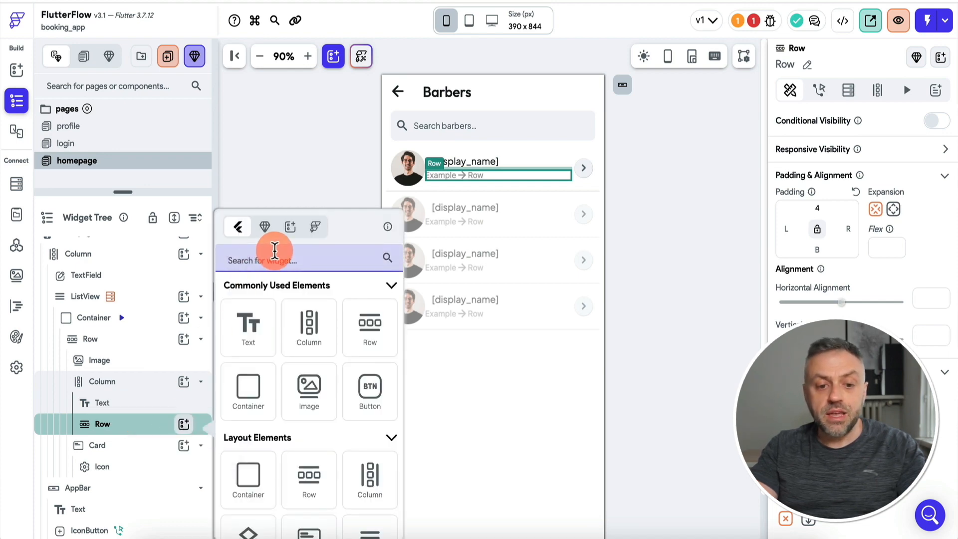
{"action": "type", "text": "wrap"}
{"action": "left_click", "coordinate": [259, 352]}
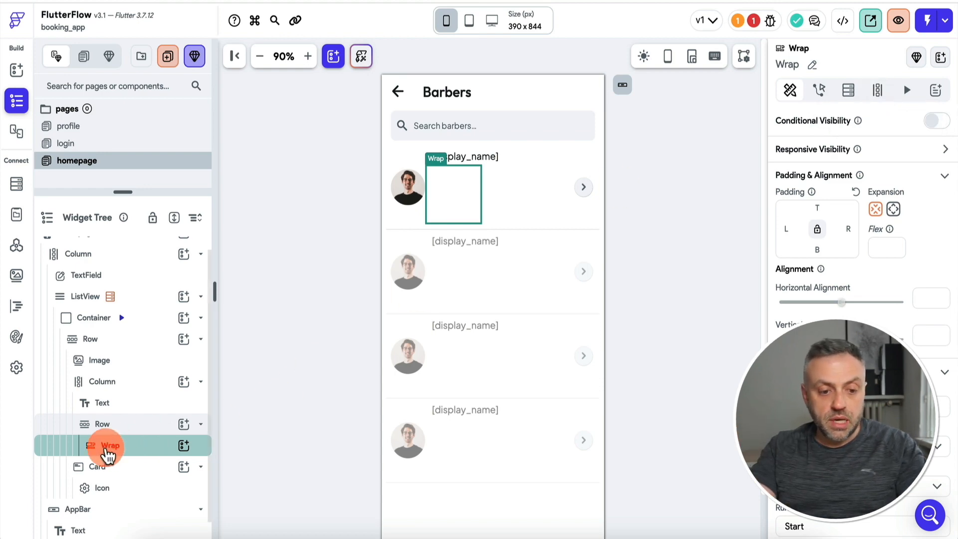
Insert a Hello World Text widget inside the Wrap, then reselect the Wrap.
{"action": "left_click", "coordinate": [183, 445]}
{"action": "type", "text": "te"}
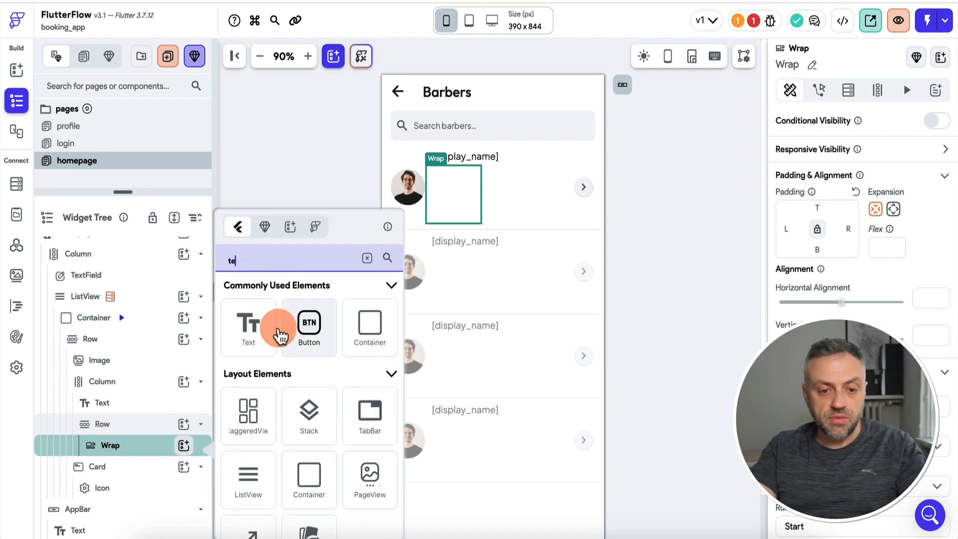
{"action": "left_click", "coordinate": [276, 332]}
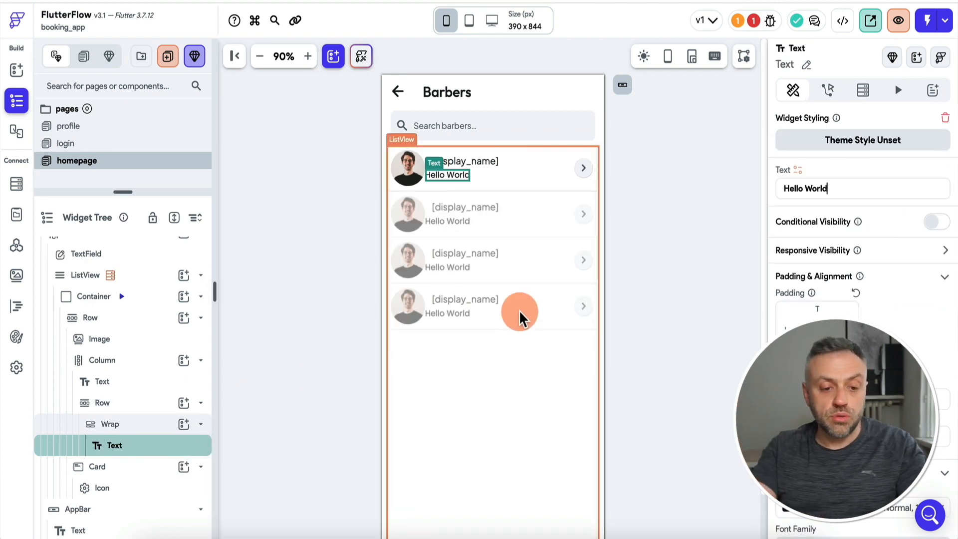
{"action": "left_click", "coordinate": [129, 430]}
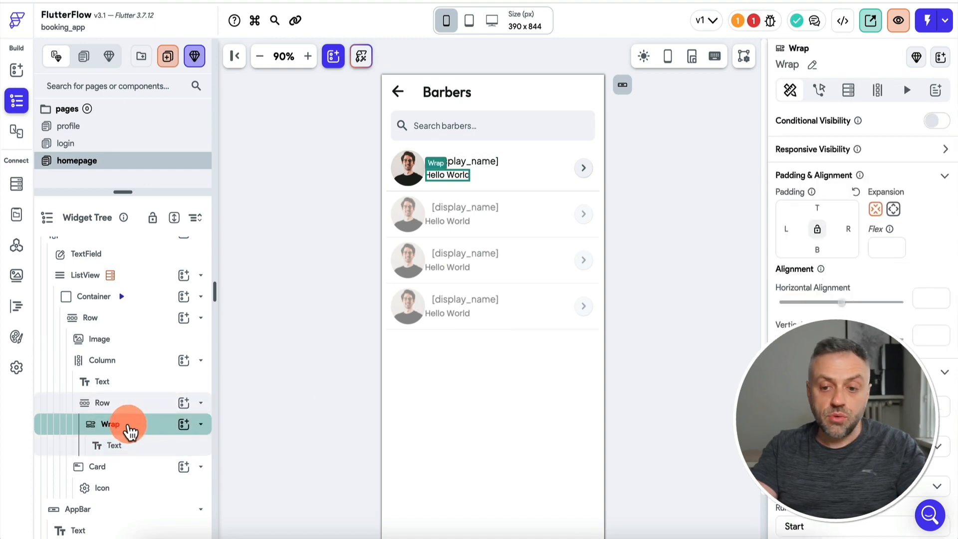
{"action": "left_click", "coordinate": [879, 92]}
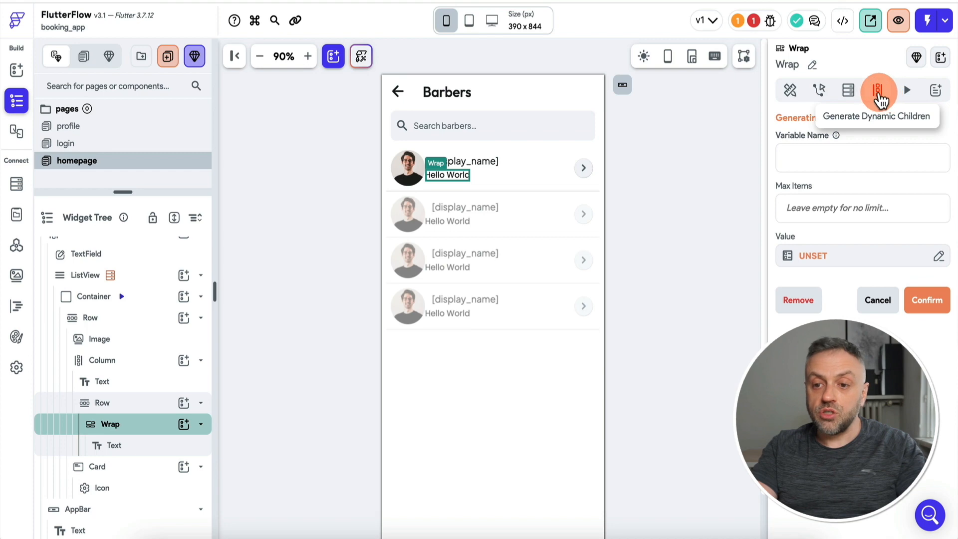
{"action": "left_click", "coordinate": [830, 257]}
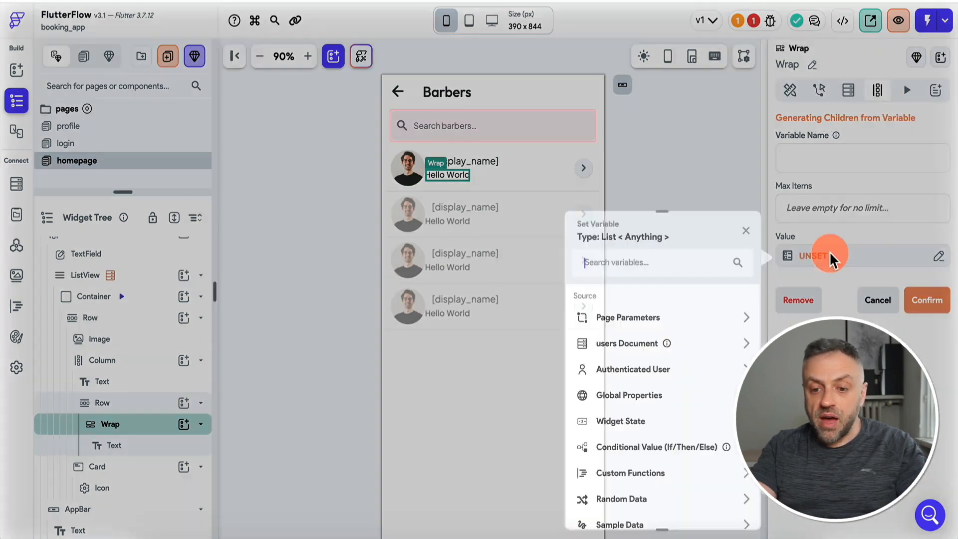
{"action": "scroll", "coordinate": [647, 402], "scroll_direction": "down", "scroll_amount": 2}
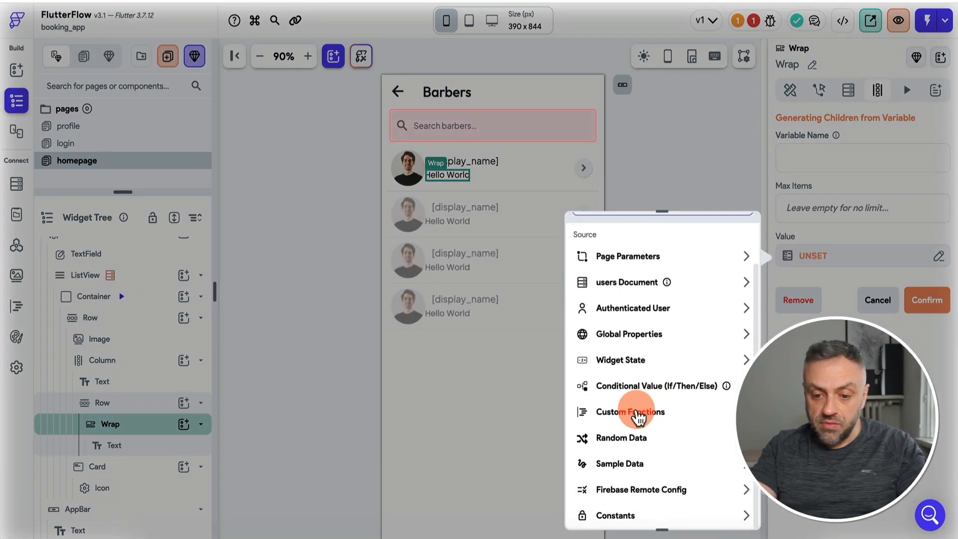
{"action": "left_click", "coordinate": [636, 414]}
{"action": "left_click", "coordinate": [640, 459]}
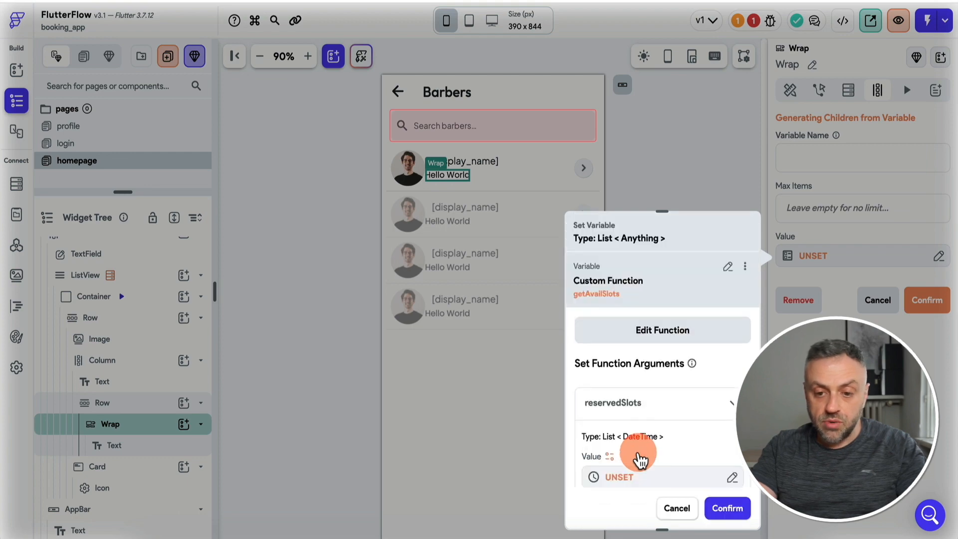
{"action": "scroll", "coordinate": [636, 424], "scroll_direction": "down", "scroll_amount": 3}
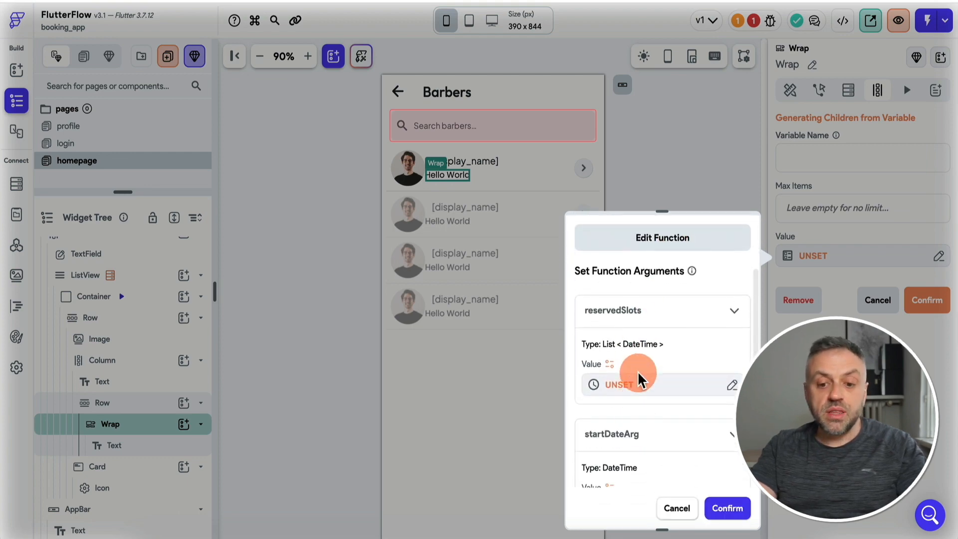
{"action": "scroll", "coordinate": [637, 379], "scroll_direction": "down", "scroll_amount": 1}
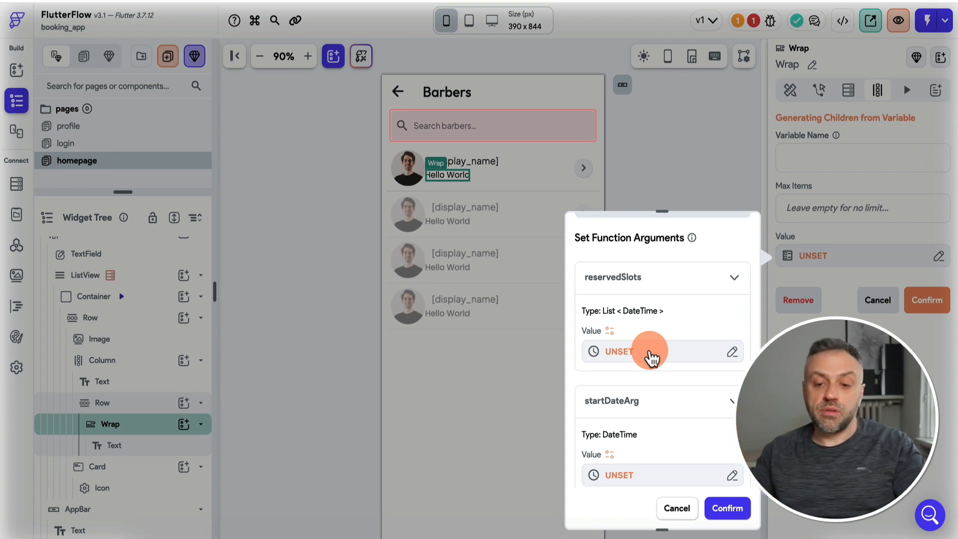
{"action": "left_click", "coordinate": [651, 355]}
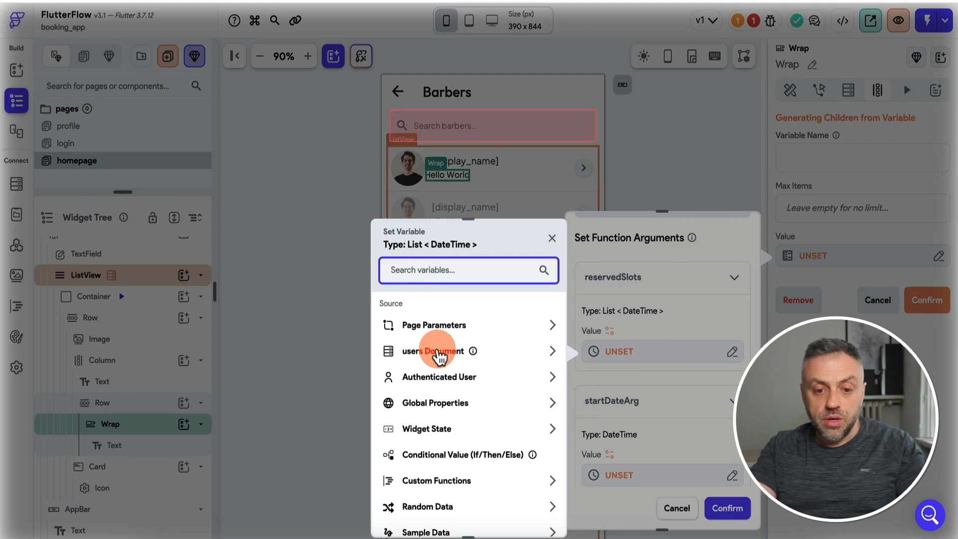
{"action": "left_click", "coordinate": [435, 352]}
{"action": "scroll", "coordinate": [434, 479], "scroll_direction": "down", "scroll_amount": 1}
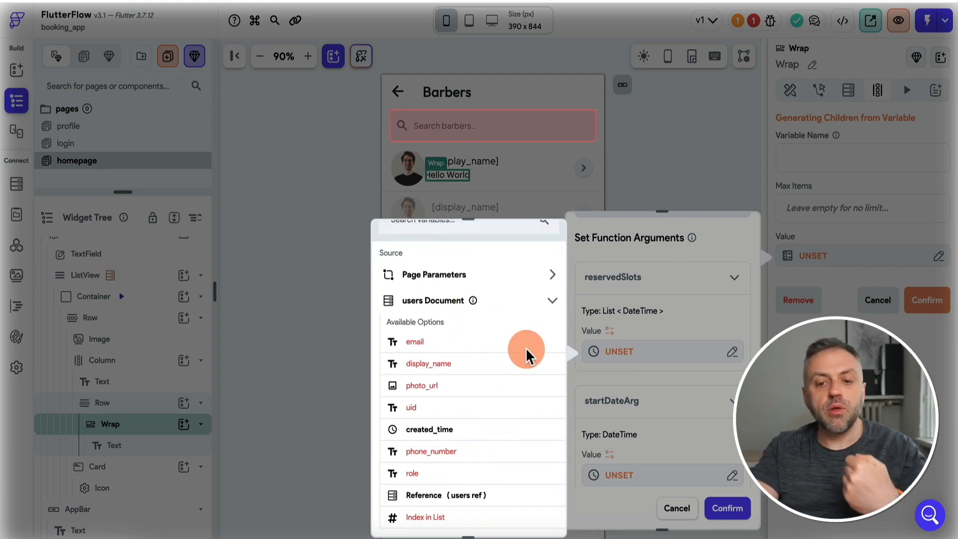
{"action": "left_click", "coordinate": [658, 399]}
{"action": "left_click", "coordinate": [677, 508]}
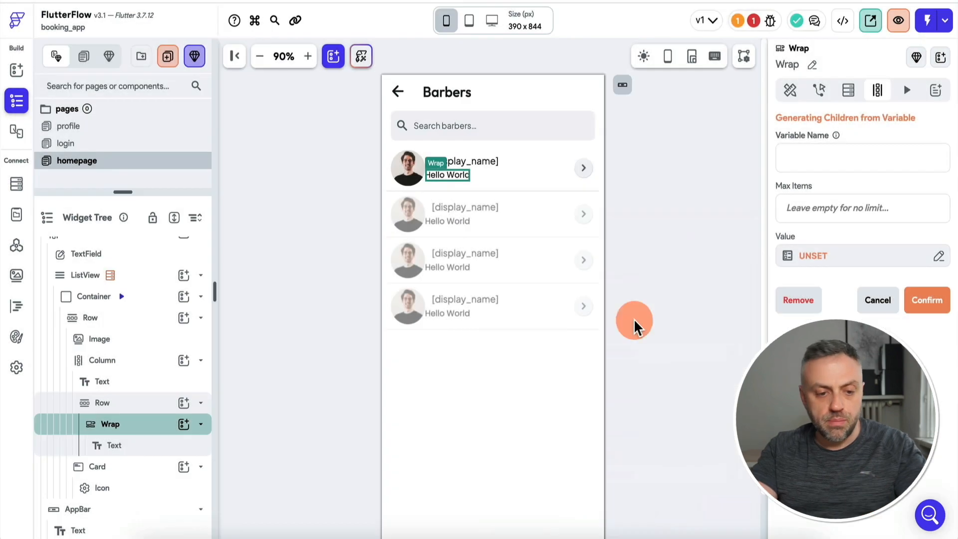
{"action": "left_click", "coordinate": [149, 297]}
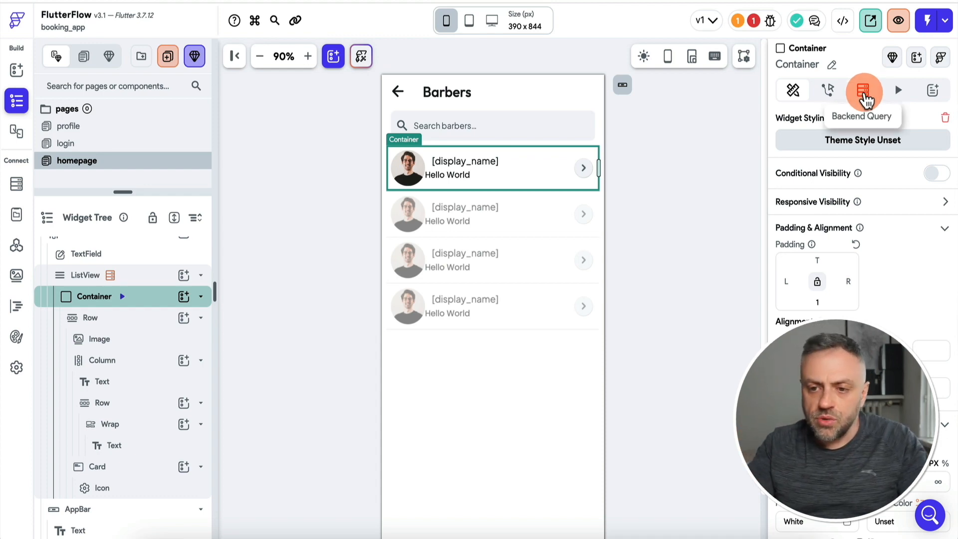
Add a backend query on the barber Container for the bookings collection.
{"action": "left_click", "coordinate": [866, 100]}
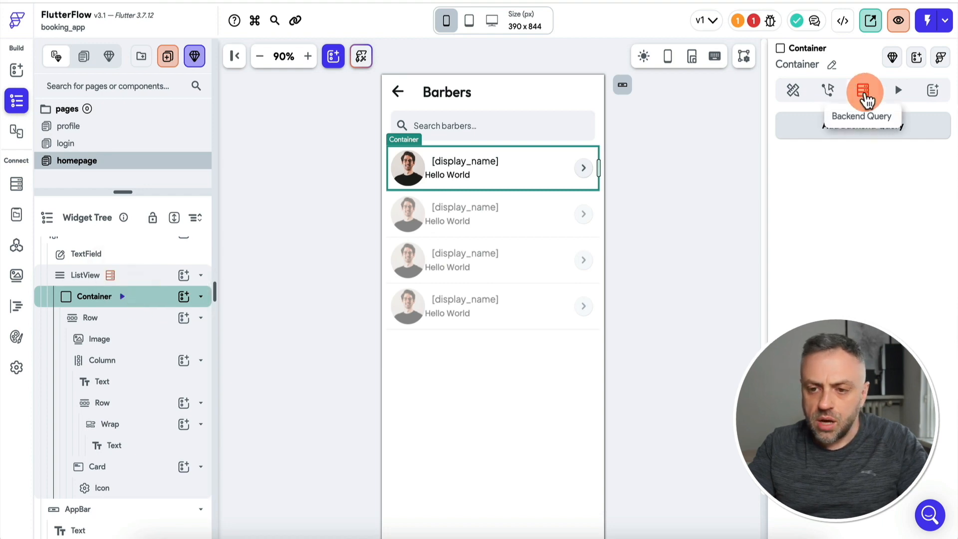
{"action": "left_click", "coordinate": [862, 132]}
{"action": "left_click", "coordinate": [669, 131]}
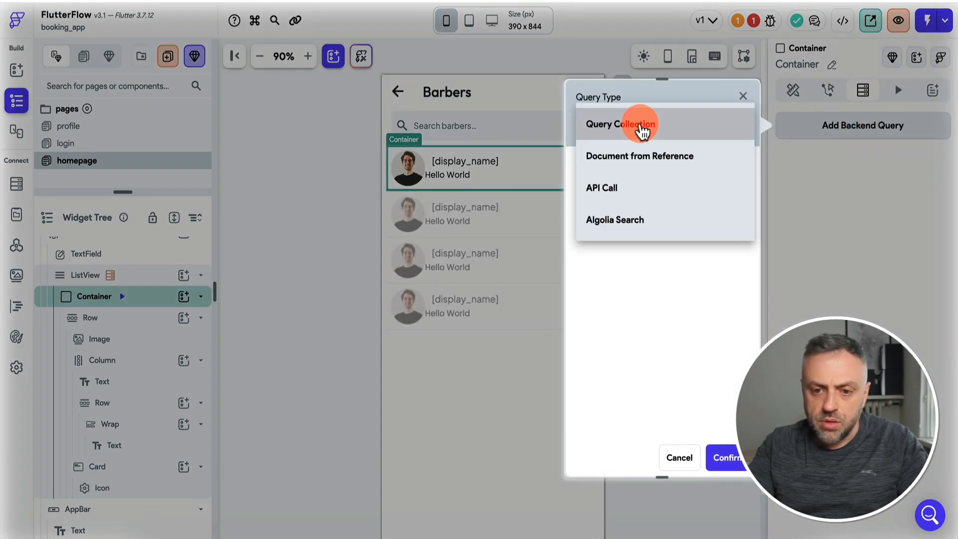
{"action": "left_click", "coordinate": [642, 129]}
{"action": "left_click", "coordinate": [637, 215]}
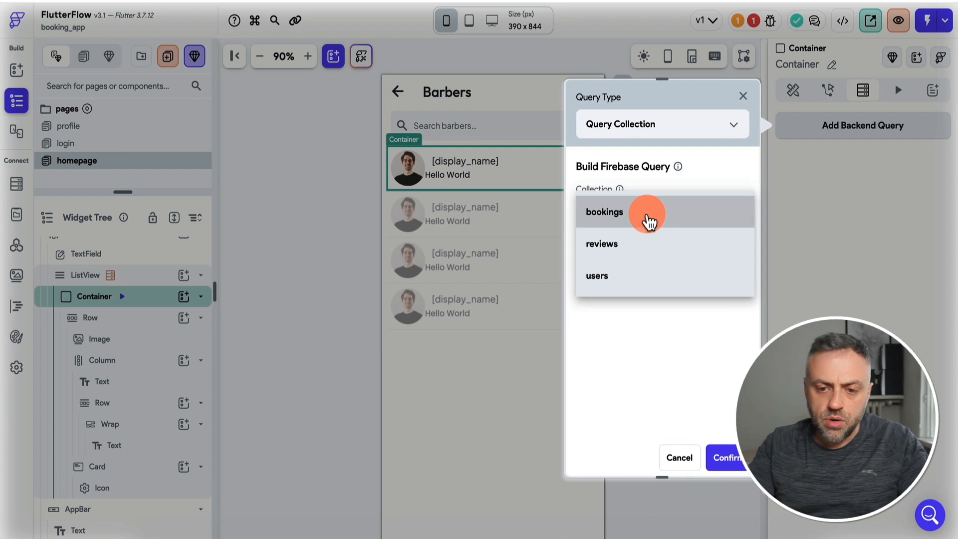
{"action": "left_click", "coordinate": [648, 222]}
{"action": "scroll", "coordinate": [626, 280], "scroll_direction": "down", "scroll_amount": 1}
Leave the users reference unset, return bookings as a List of Documents, and confirm.
{"action": "left_click", "coordinate": [627, 286]}
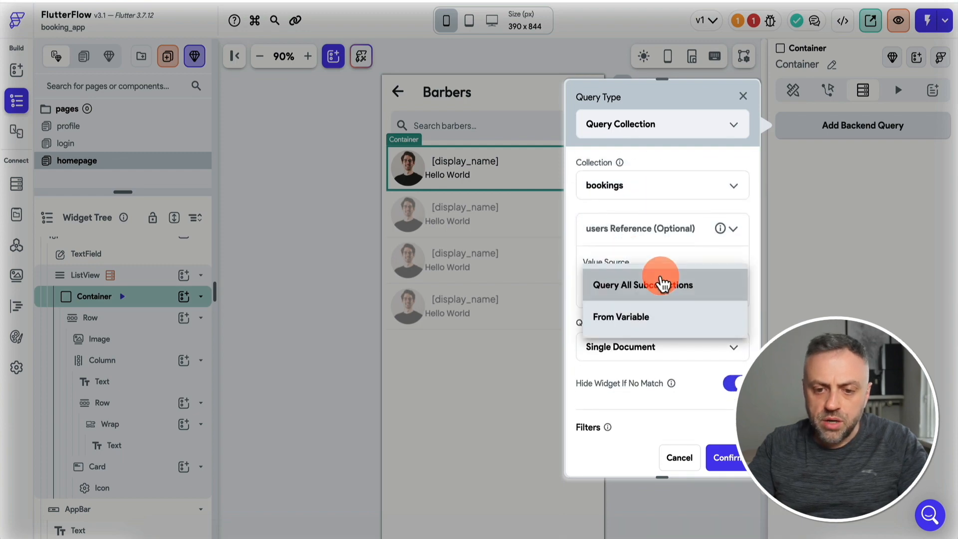
{"action": "left_click", "coordinate": [639, 325]}
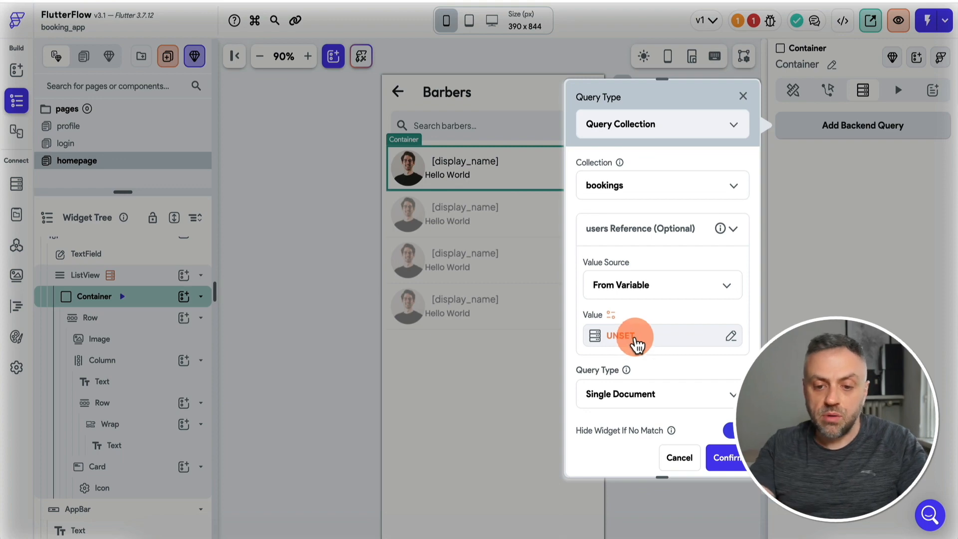
{"action": "left_click", "coordinate": [636, 344]}
{"action": "left_click", "coordinate": [439, 350]}
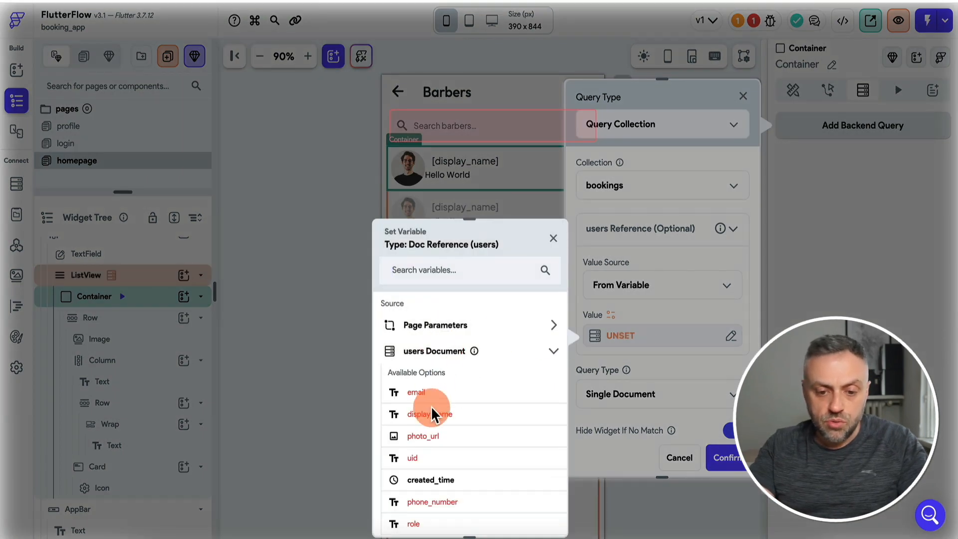
{"action": "scroll", "coordinate": [431, 419], "scroll_direction": "down", "scroll_amount": 2}
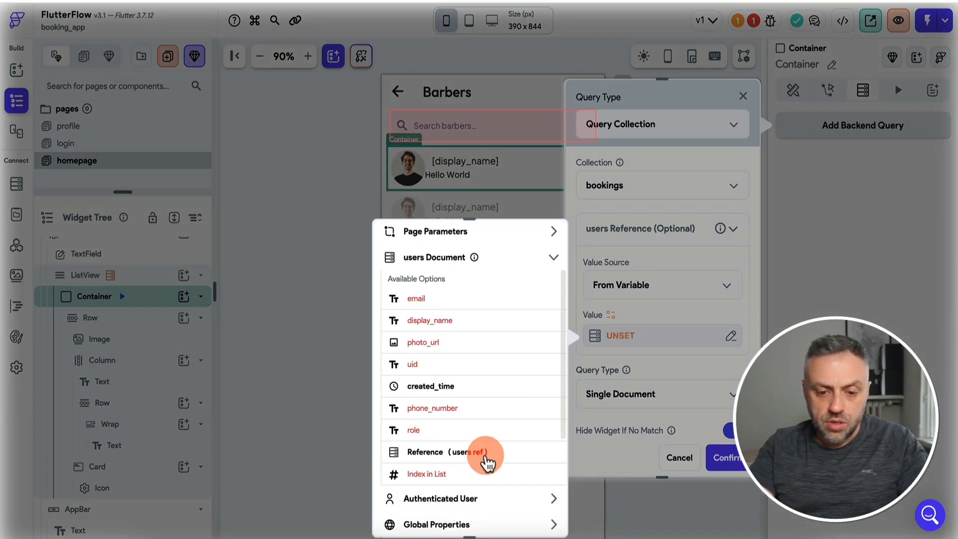
{"action": "left_click", "coordinate": [488, 452]}
{"action": "left_click", "coordinate": [644, 392]}
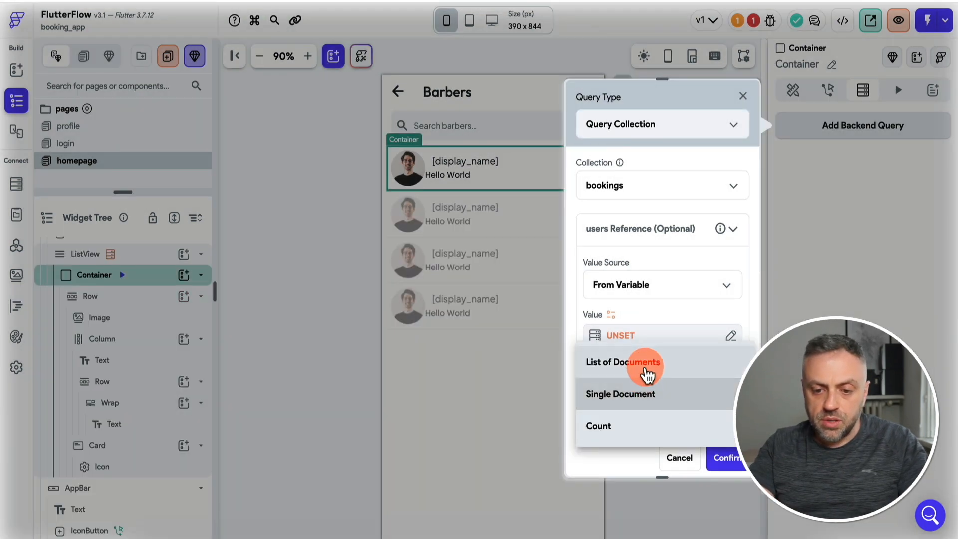
{"action": "left_click", "coordinate": [645, 362]}
{"action": "left_click", "coordinate": [478, 159]}
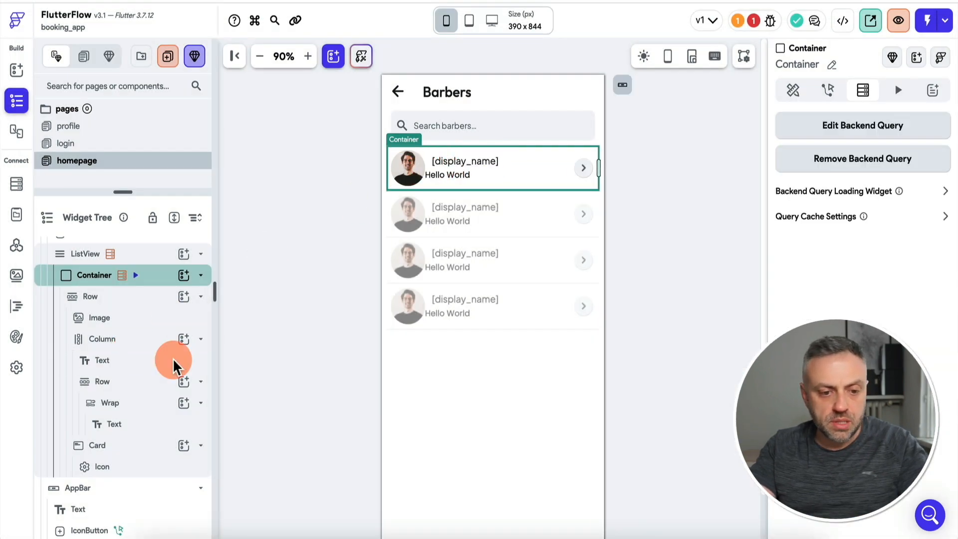
{"action": "left_click", "coordinate": [138, 403]}
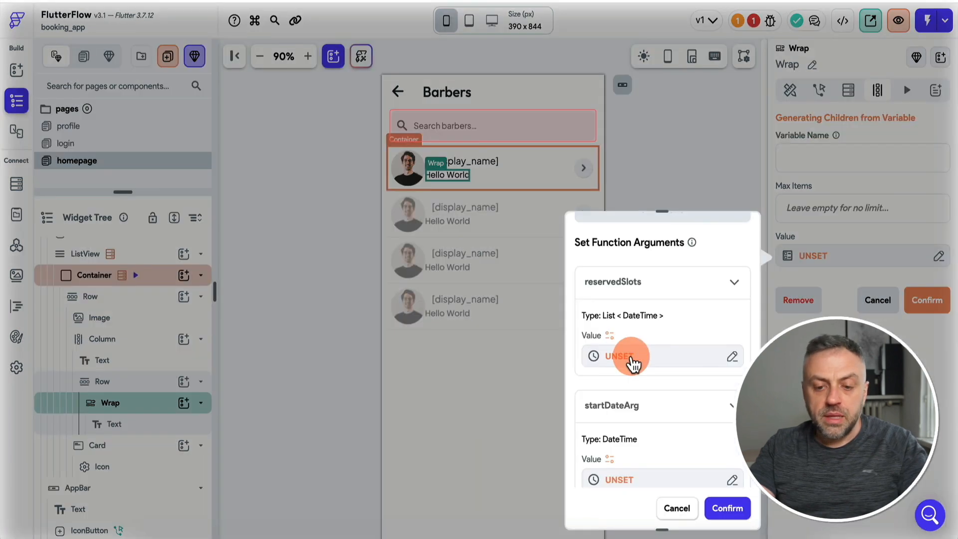
Set reservedSlots to bookings Documents mapped to each item's time field, with no further changes.
{"action": "left_click", "coordinate": [637, 358]}
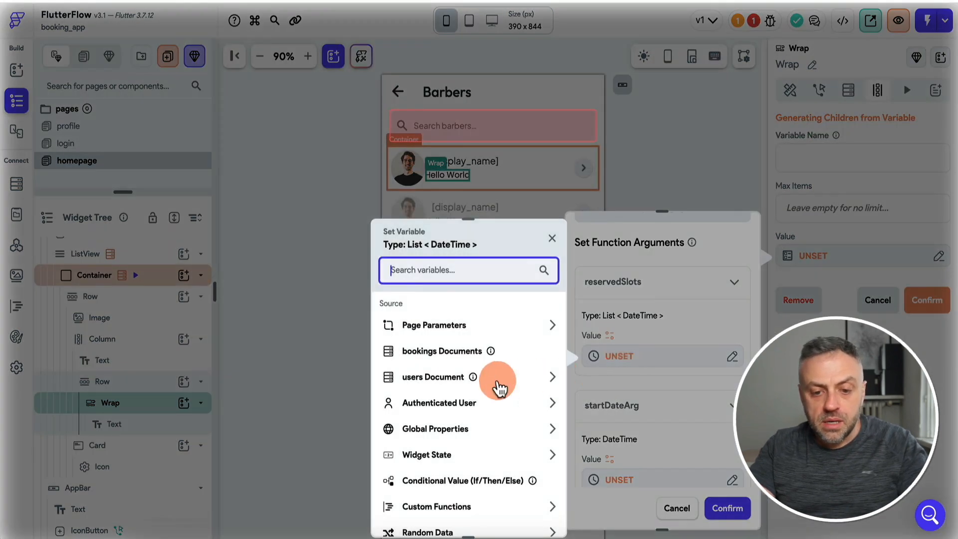
{"action": "left_click", "coordinate": [454, 358]}
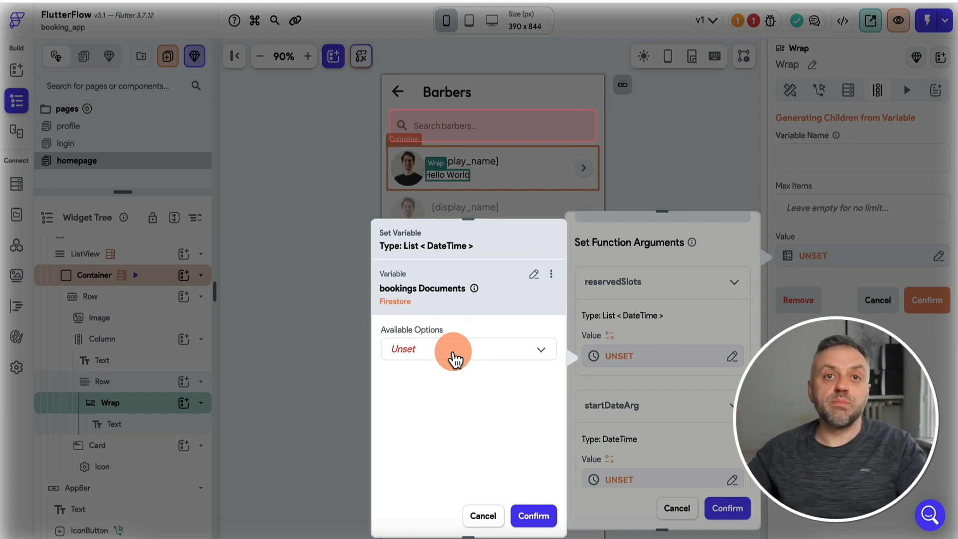
{"action": "left_click", "coordinate": [442, 356]}
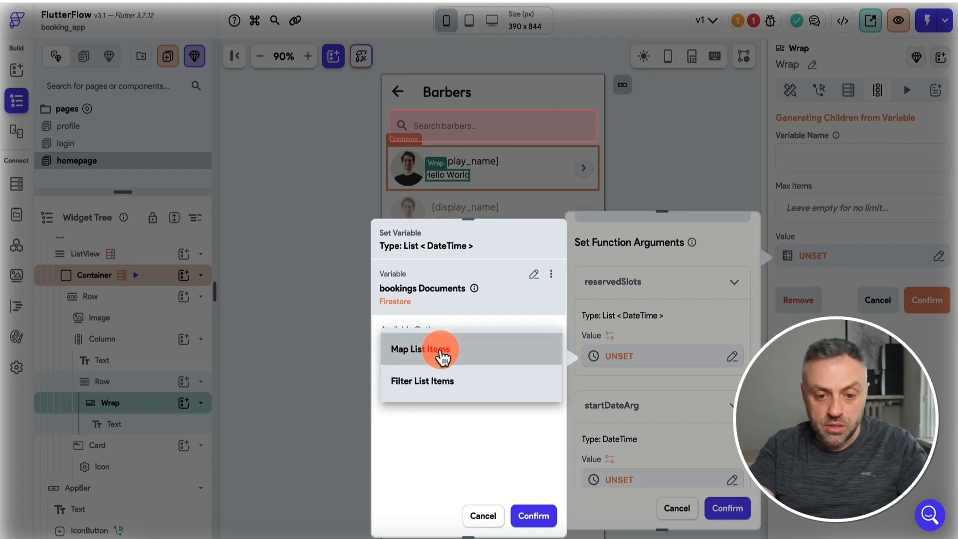
{"action": "left_click", "coordinate": [442, 351]}
{"action": "left_click", "coordinate": [439, 381]}
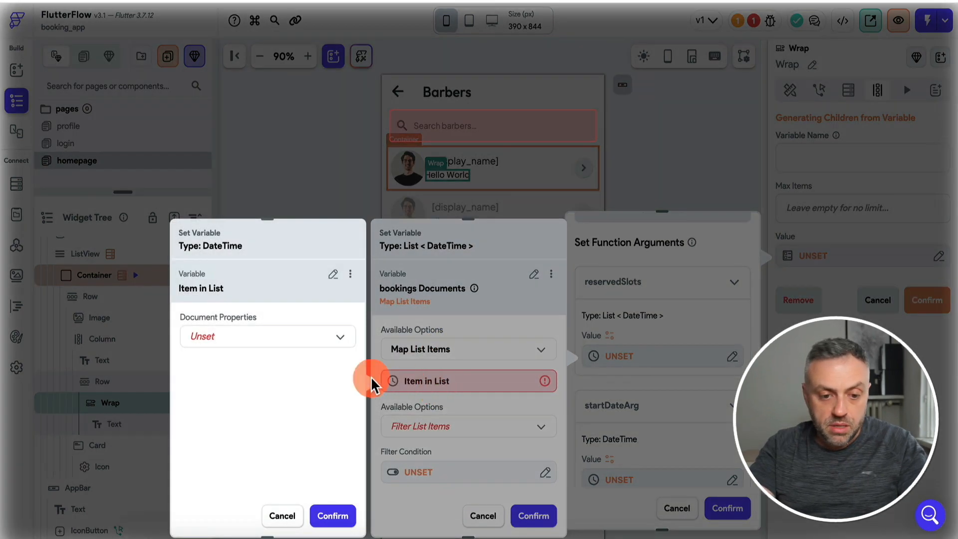
{"action": "left_click", "coordinate": [297, 346]}
{"action": "left_click", "coordinate": [240, 339]}
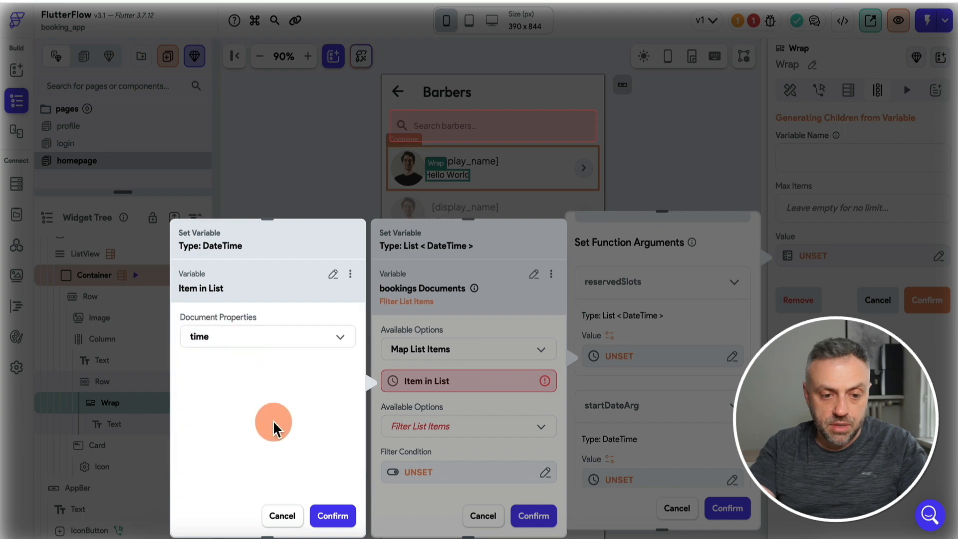
{"action": "left_click", "coordinate": [333, 516]}
{"action": "left_click", "coordinate": [449, 432]}
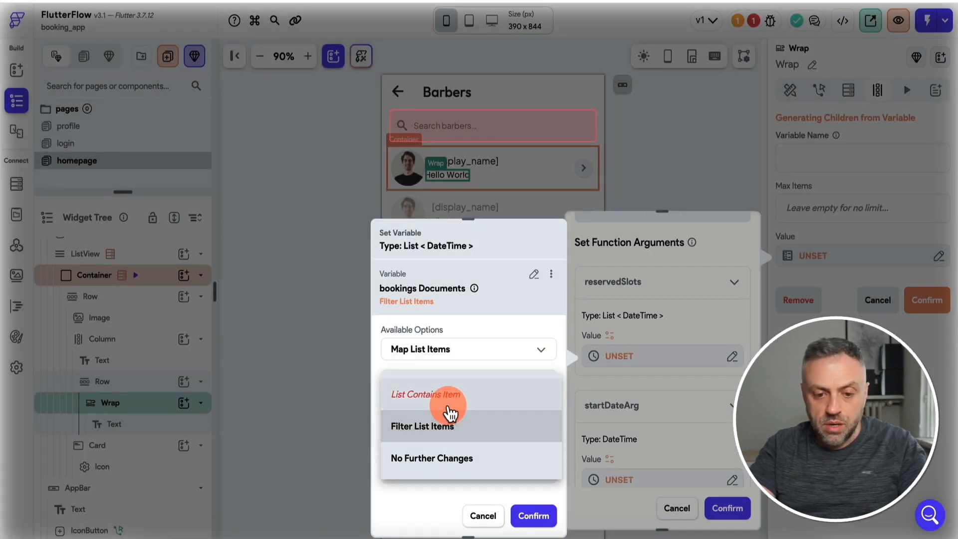
{"action": "left_click", "coordinate": [434, 464]}
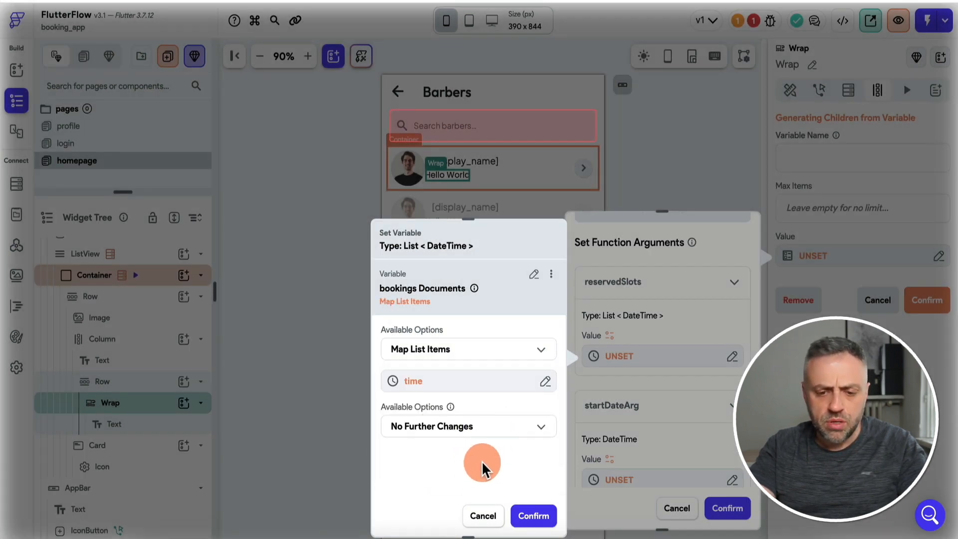
{"action": "left_click", "coordinate": [533, 515]}
{"action": "scroll", "coordinate": [695, 429], "scroll_direction": "down", "scroll_amount": 3}
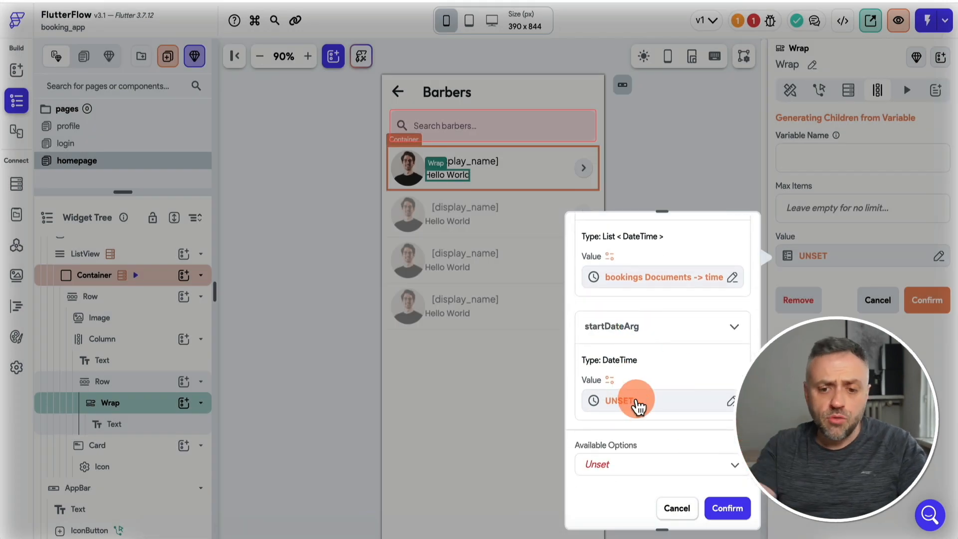
Set startDateArg to the global Current Time and confirm the getAvailSlots arguments.
{"action": "left_click", "coordinate": [638, 400]}
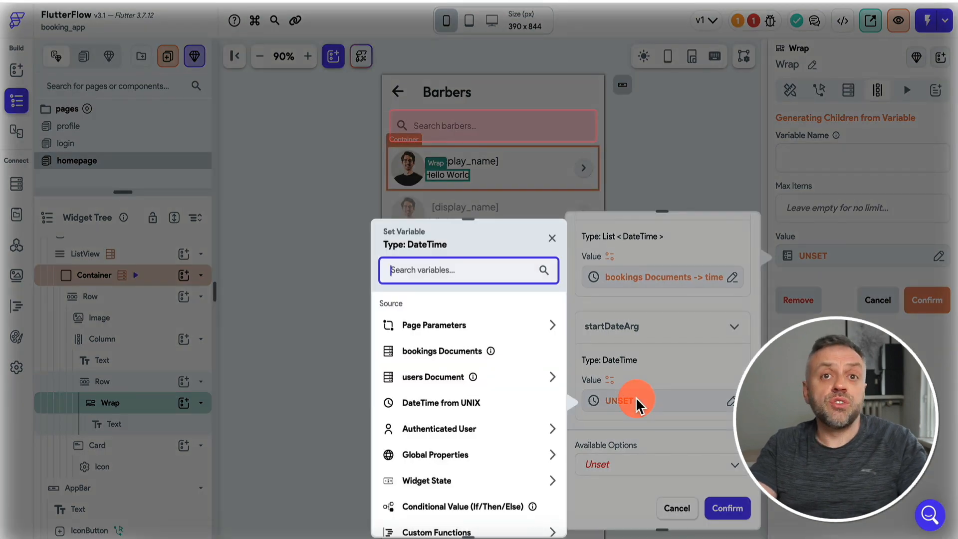
{"action": "type", "text": "toda"}
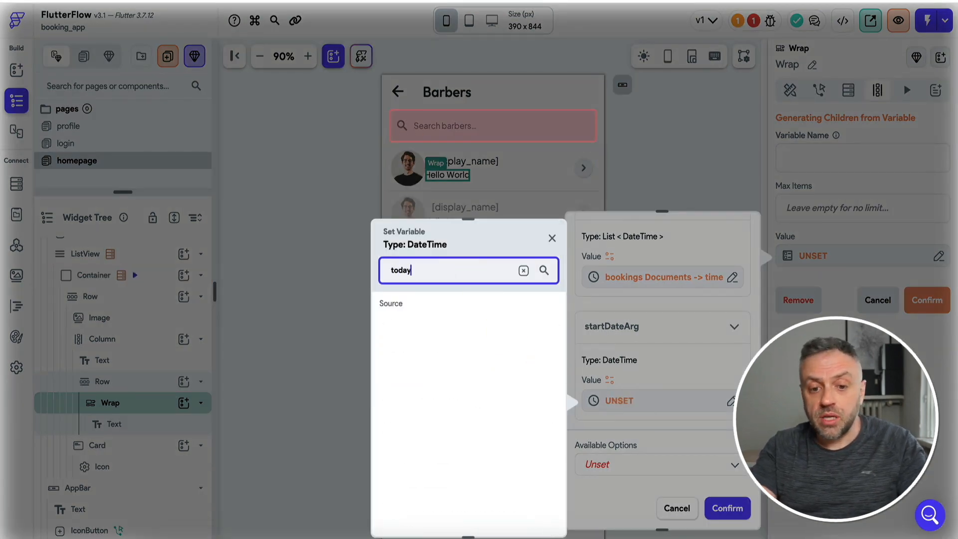
{"action": "type", "text": "y"}
{"action": "key", "text": "BackSpace"}
{"action": "key", "text": "BackSpace"}
{"action": "key", "text": "BackSpace"}
{"action": "key", "text": "BackSpace"}
{"action": "key", "text": "BackSpace"}
{"action": "scroll", "coordinate": [409, 449], "scroll_direction": "down", "scroll_amount": 3}
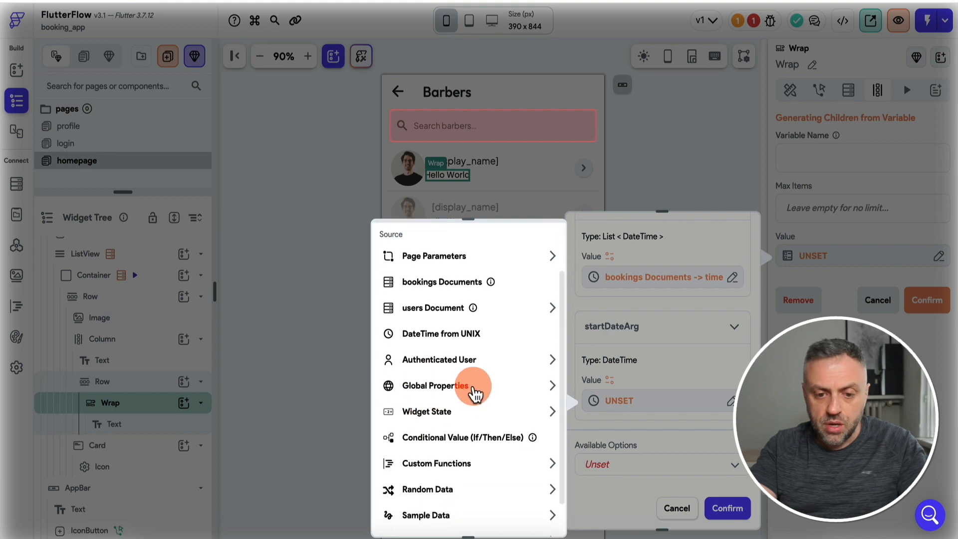
{"action": "left_click", "coordinate": [474, 394]}
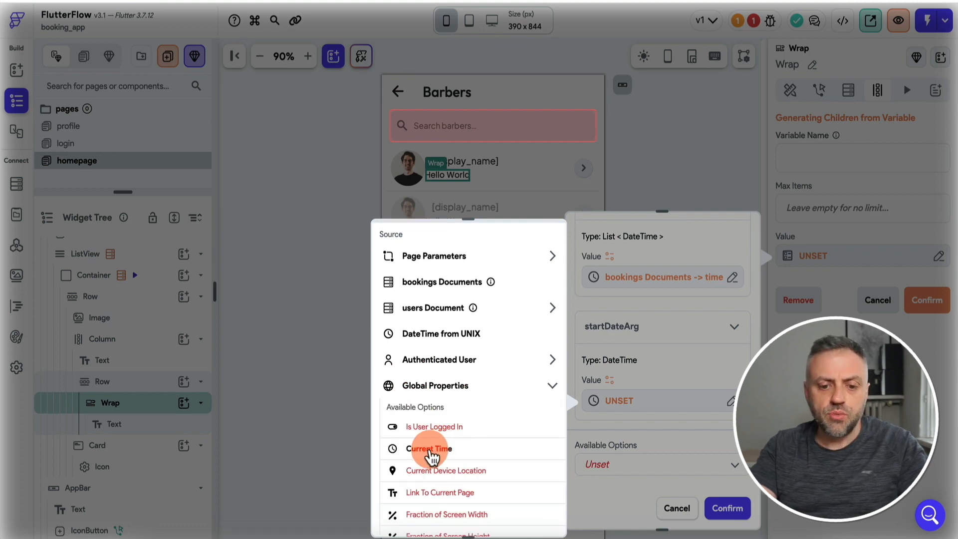
{"action": "left_click", "coordinate": [432, 450]}
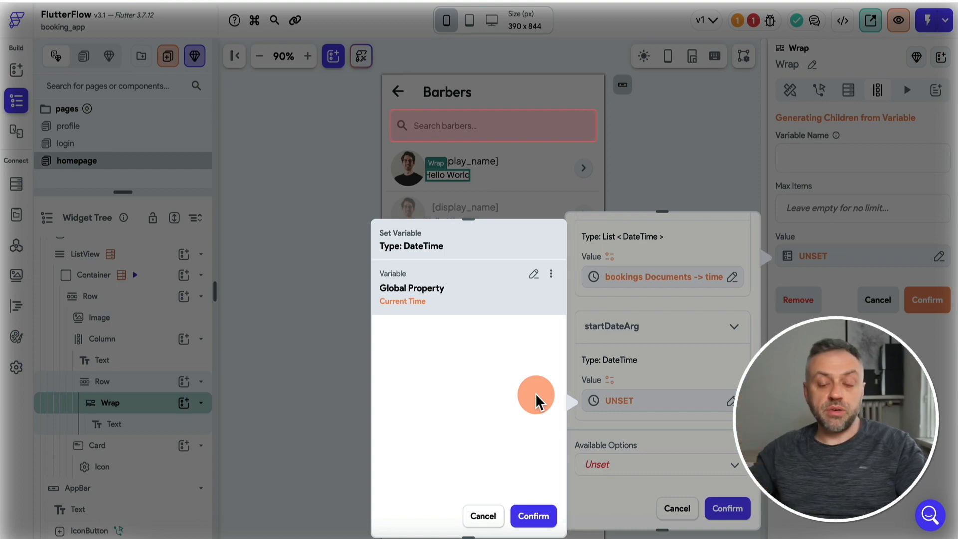
{"action": "left_click", "coordinate": [533, 516]}
{"action": "left_click", "coordinate": [721, 509]}
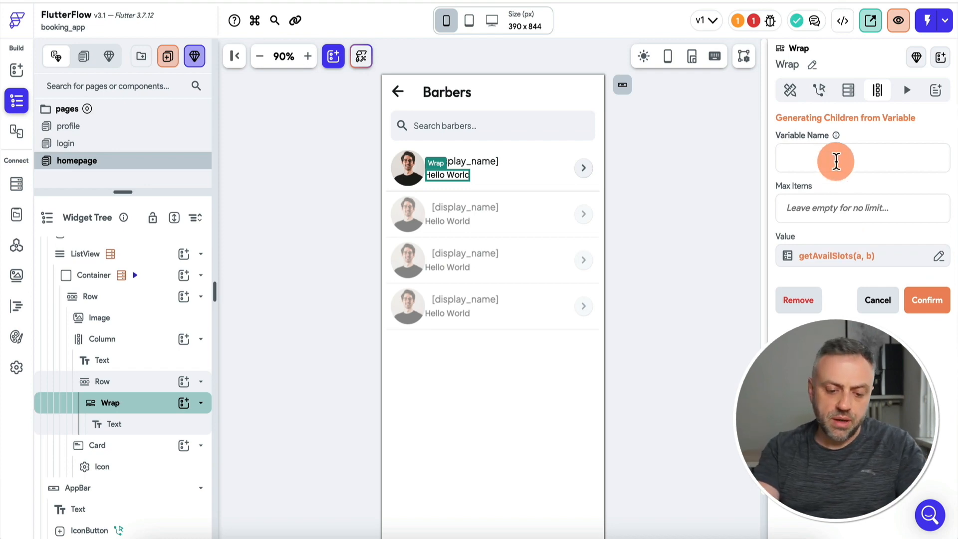
Generate the Wrap's children into a variable named availableSlots.
{"action": "left_click", "coordinate": [837, 161]}
{"action": "type", "text": "available"}
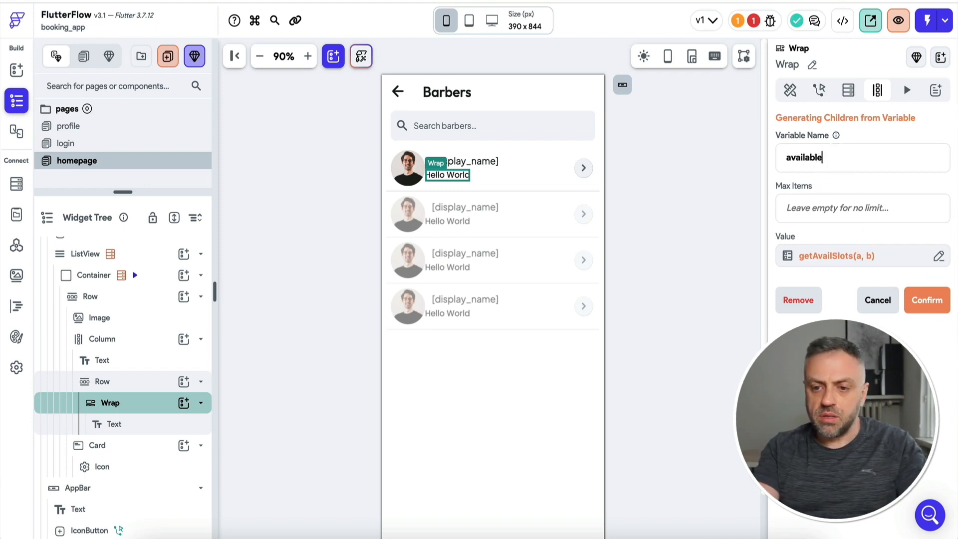
{"action": "type", "text": "Slot"}
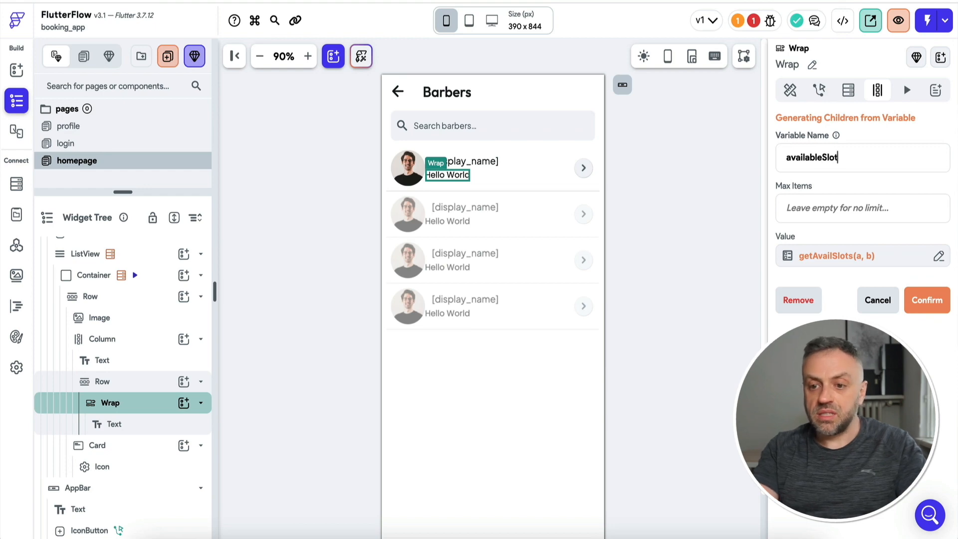
{"action": "type", "text": "s"}
{"action": "left_click", "coordinate": [927, 301]}
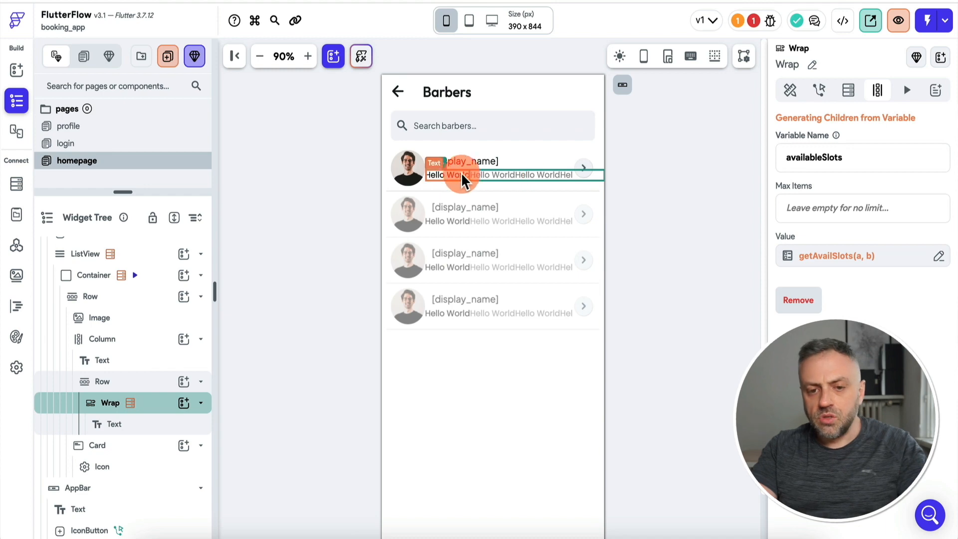
{"action": "left_click", "coordinate": [451, 177]}
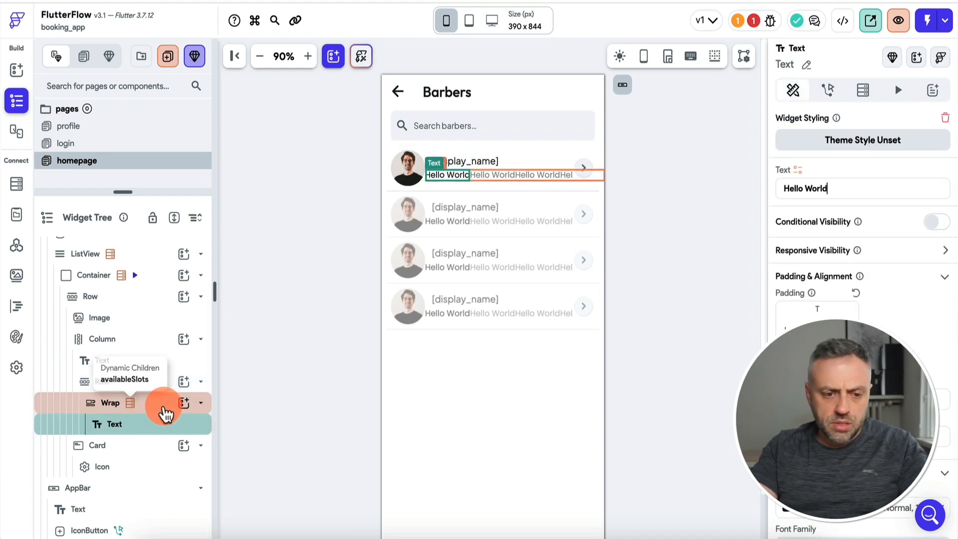
{"action": "left_click", "coordinate": [121, 402]}
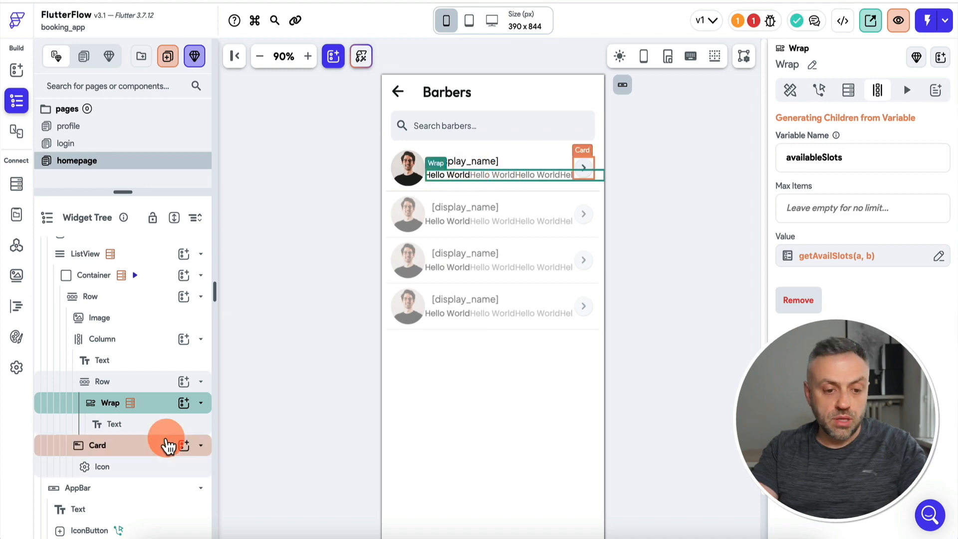
Bind the Wrap's child Text to the availableSlots Item, then check the project errors list.
{"action": "left_click", "coordinate": [139, 431]}
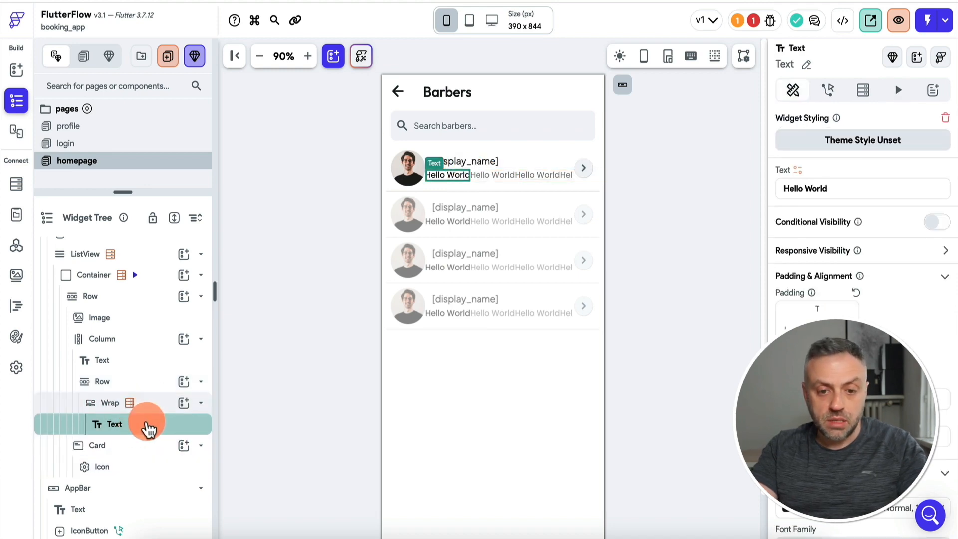
{"action": "left_click", "coordinate": [798, 171]}
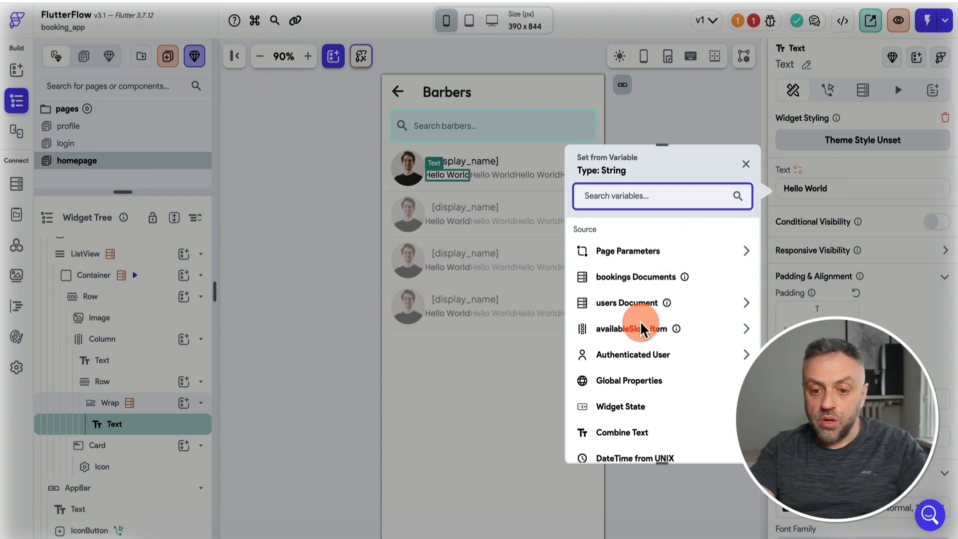
{"action": "left_click", "coordinate": [641, 333]}
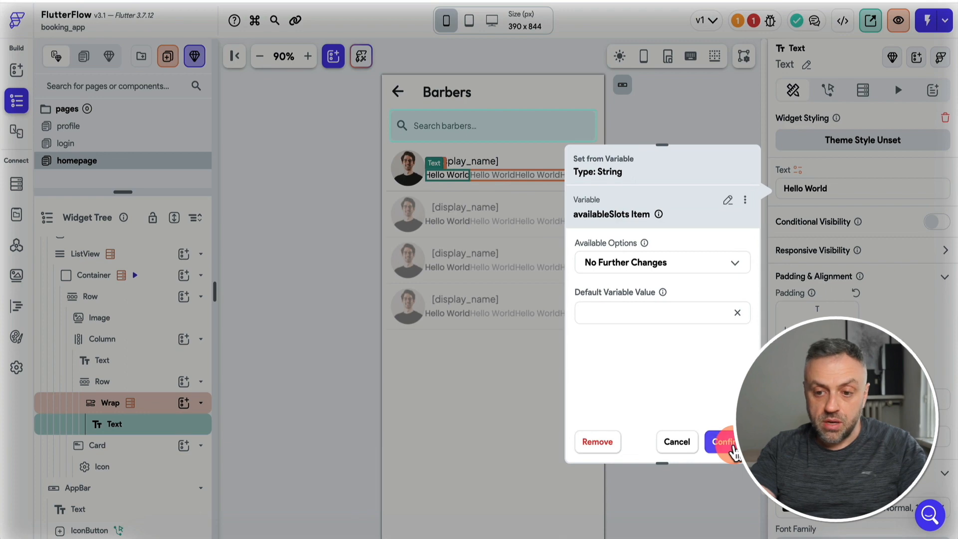
{"action": "left_click", "coordinate": [723, 442]}
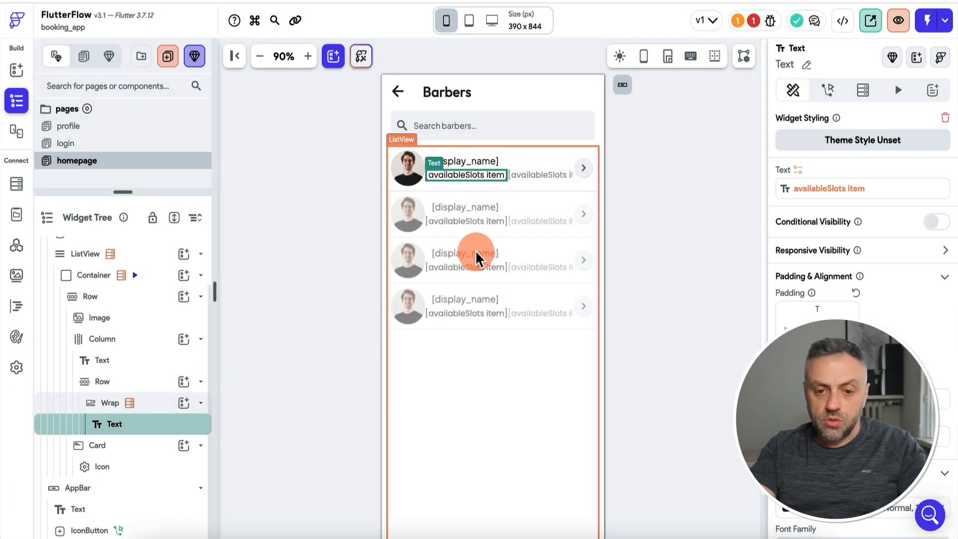
{"action": "left_click", "coordinate": [753, 20]}
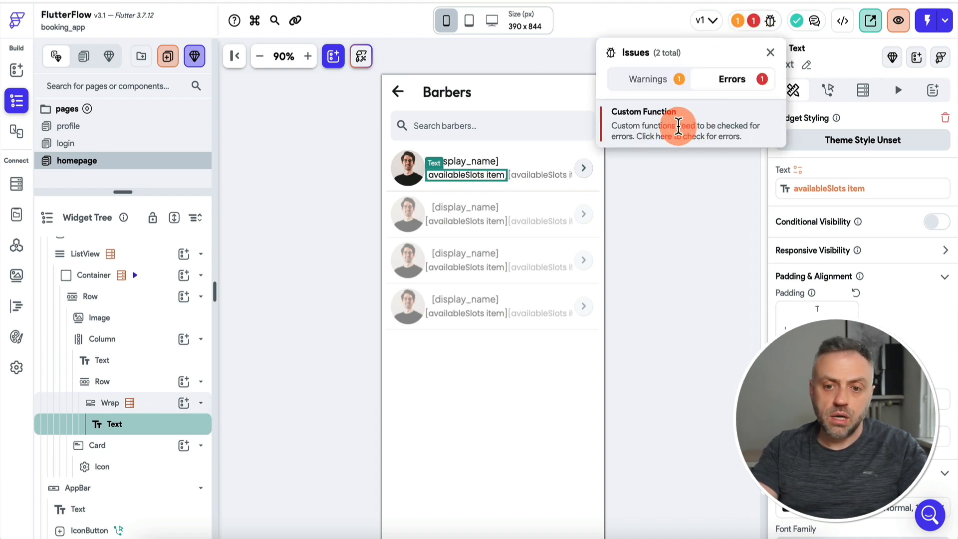
Review the getAvailSlots Custom Function error, return to the page editor, and start a test session.
{"action": "left_click", "coordinate": [679, 127]}
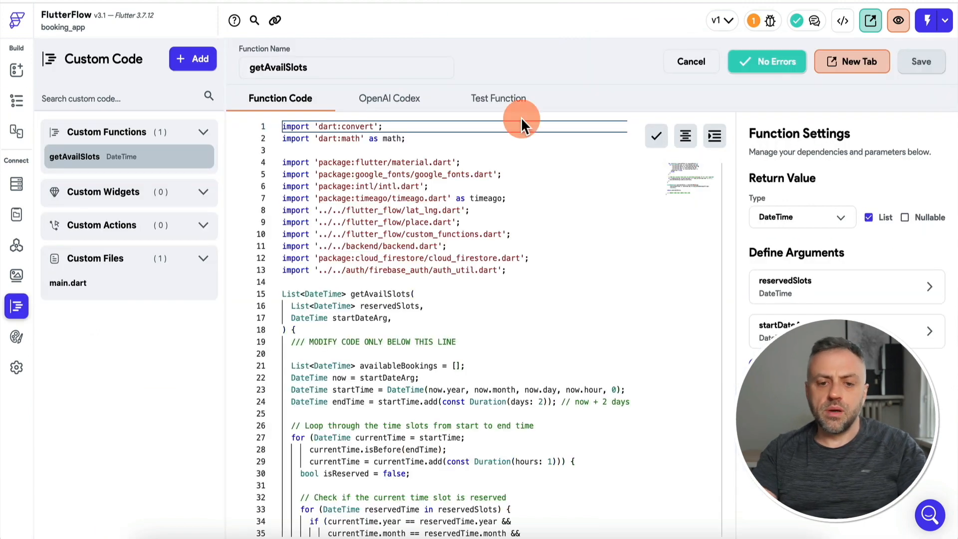
{"action": "left_click", "coordinate": [17, 70]}
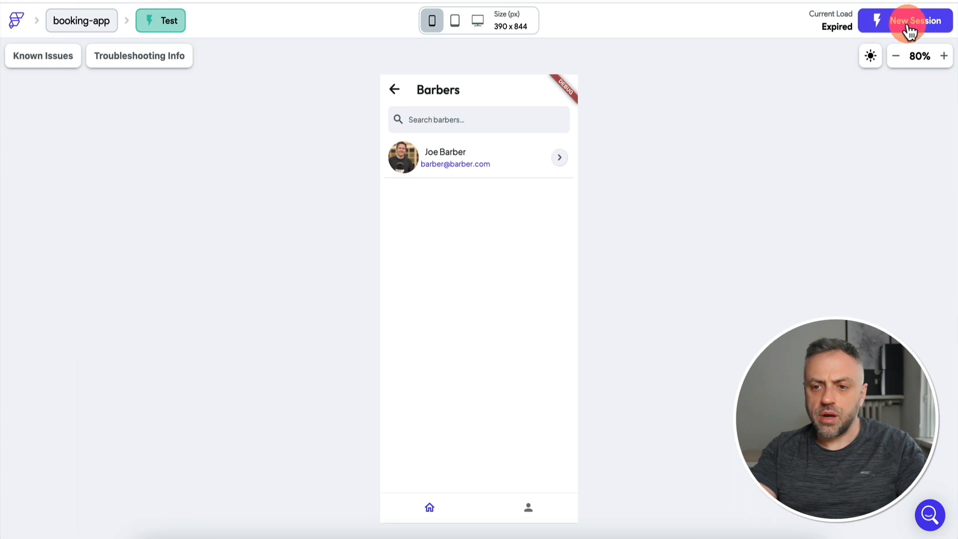
{"action": "left_click", "coordinate": [907, 22]}
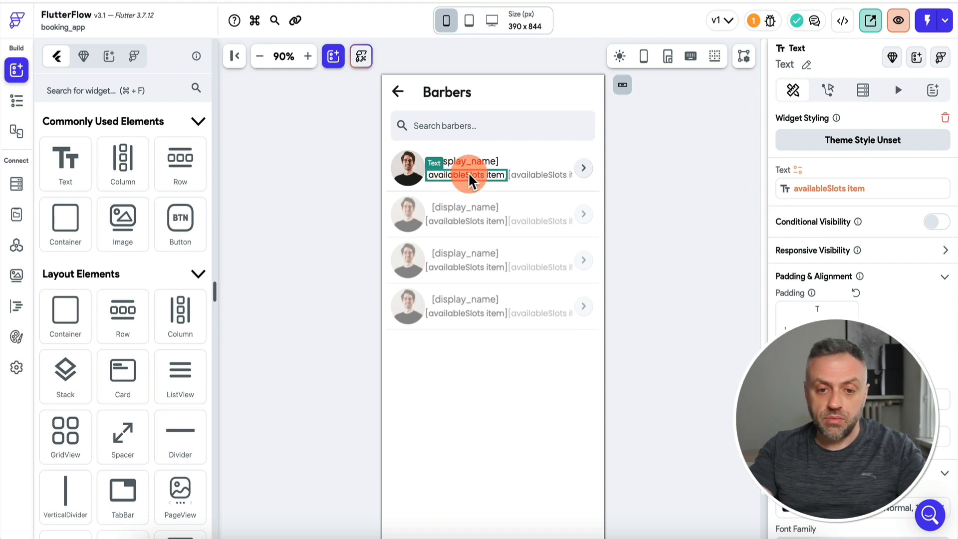
Format the slot text variable with the DateTime format 'jm' (3:23 PM).
{"action": "left_click", "coordinate": [782, 187]}
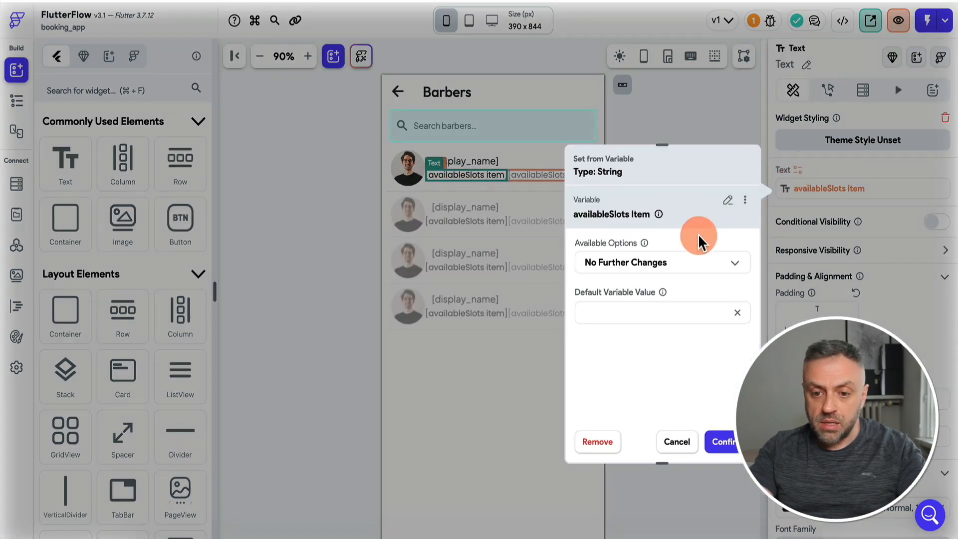
{"action": "left_click", "coordinate": [655, 269]}
{"action": "left_click", "coordinate": [631, 255]}
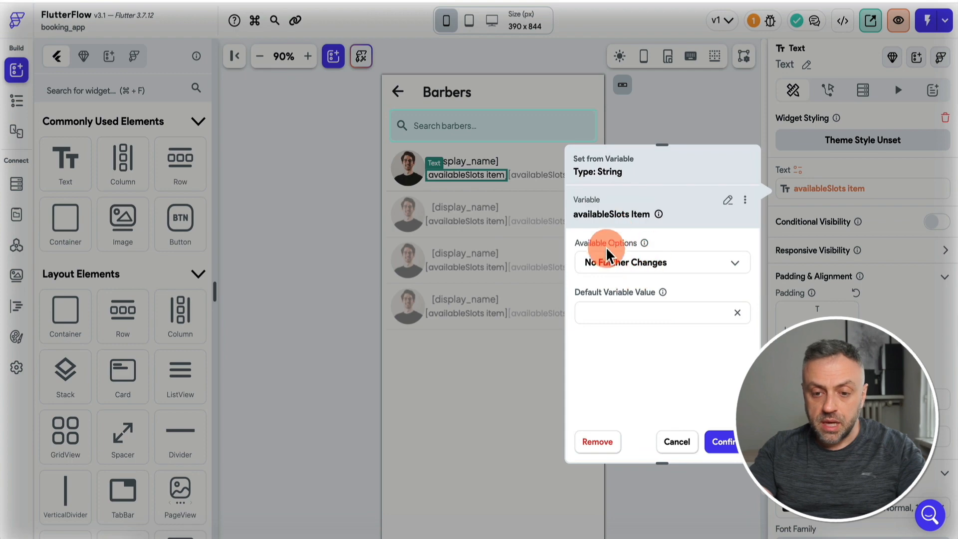
{"action": "left_click", "coordinate": [646, 270]}
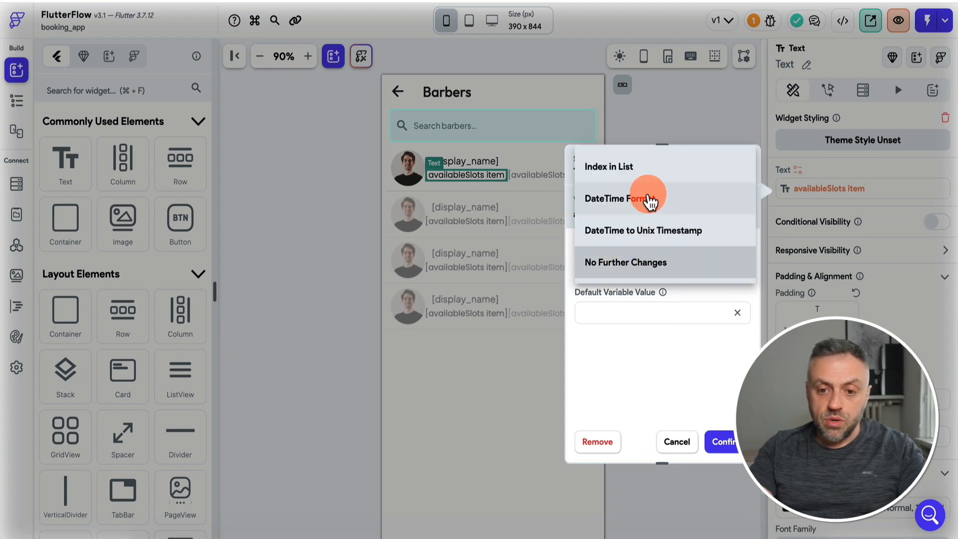
{"action": "left_click", "coordinate": [636, 200]}
{"action": "left_click", "coordinate": [632, 311]}
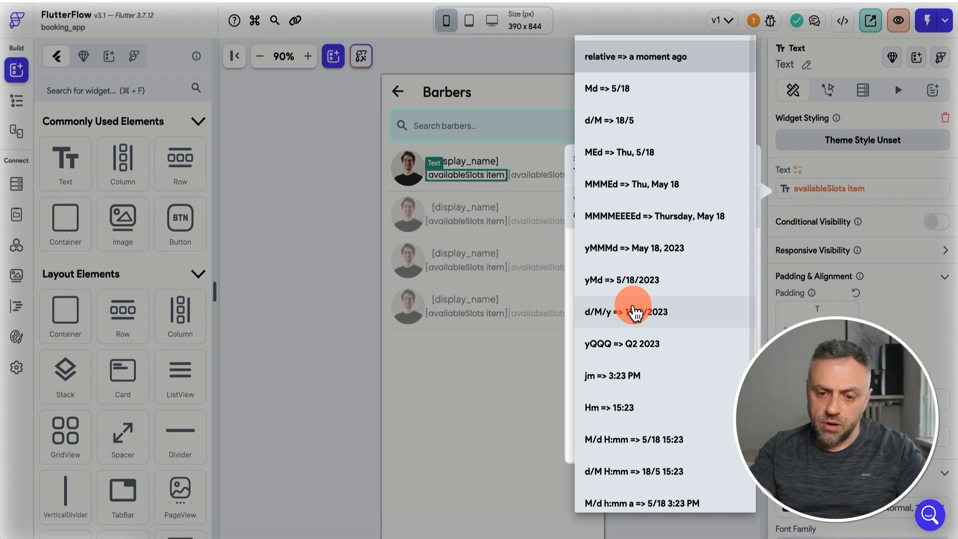
{"action": "left_click", "coordinate": [631, 382]}
{"action": "left_click", "coordinate": [722, 441]}
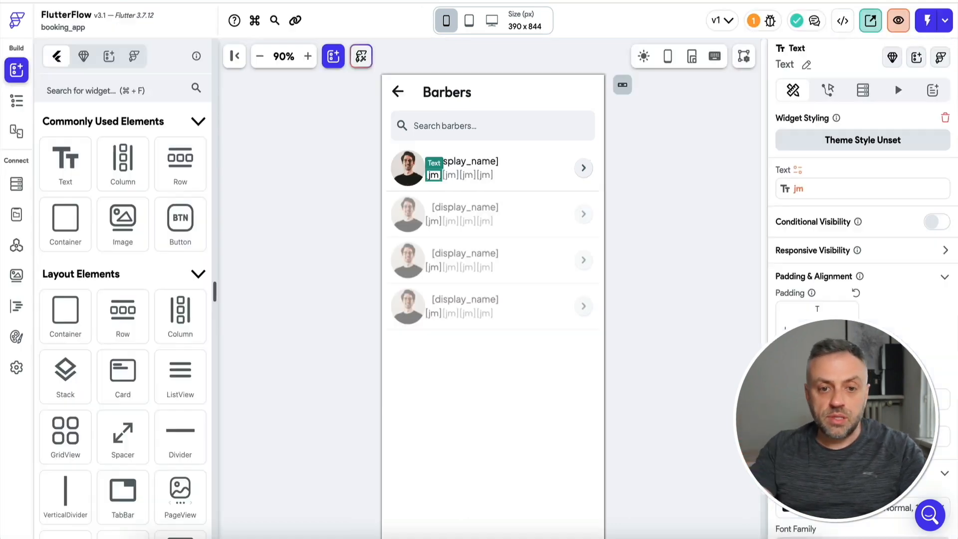
In the getAvailSlots code, try changing the closing hour 17 on line 44 to 20.
{"action": "left_click", "coordinate": [21, 313]}
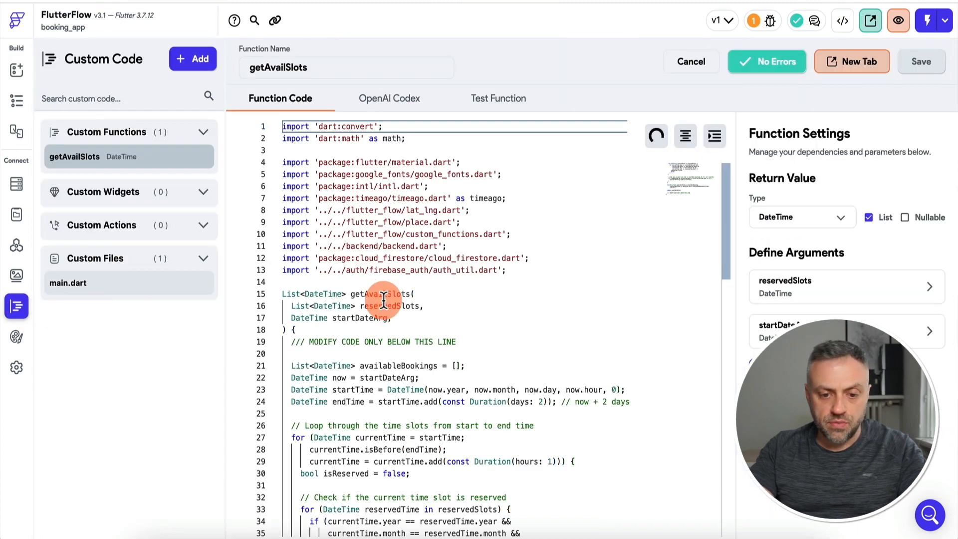
{"action": "scroll", "coordinate": [374, 302], "scroll_direction": "down", "scroll_amount": 5}
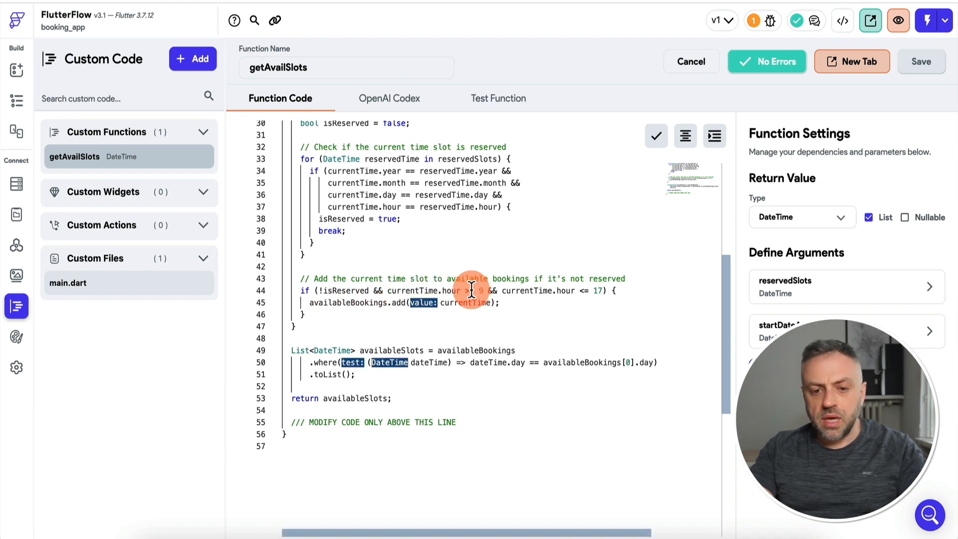
{"action": "mouse_move", "coordinate": [468, 293]}
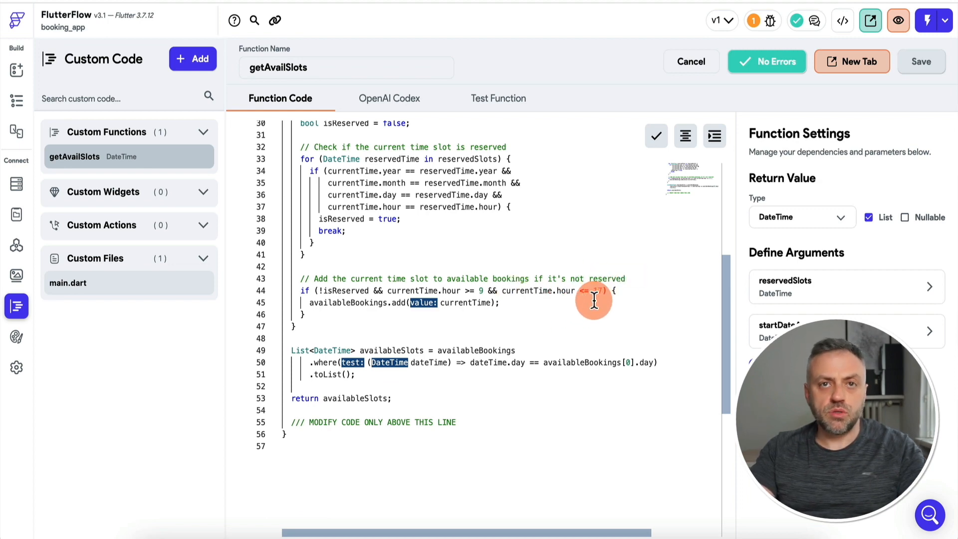
{"action": "left_click", "coordinate": [601, 290]}
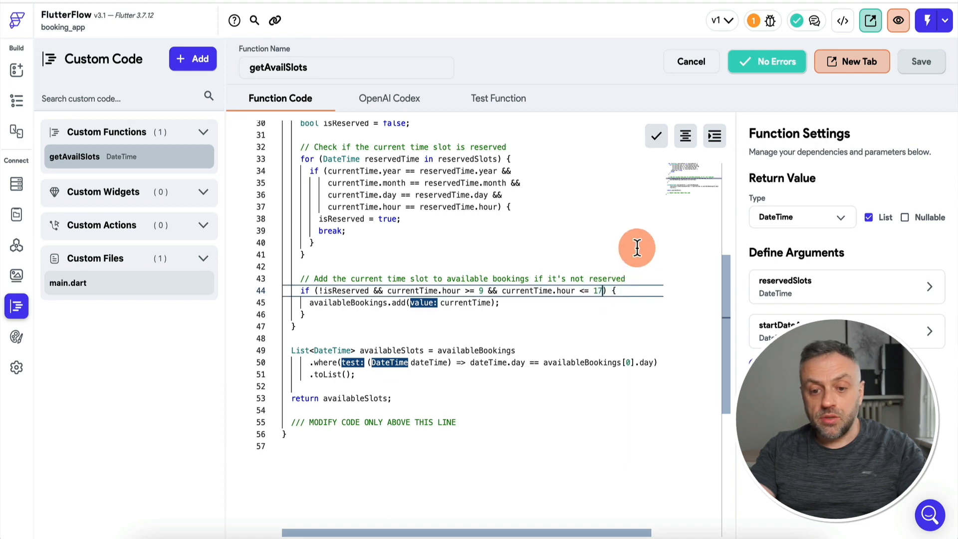
{"action": "key", "text": "BackSpace"}
{"action": "key", "text": "BackSpace"}
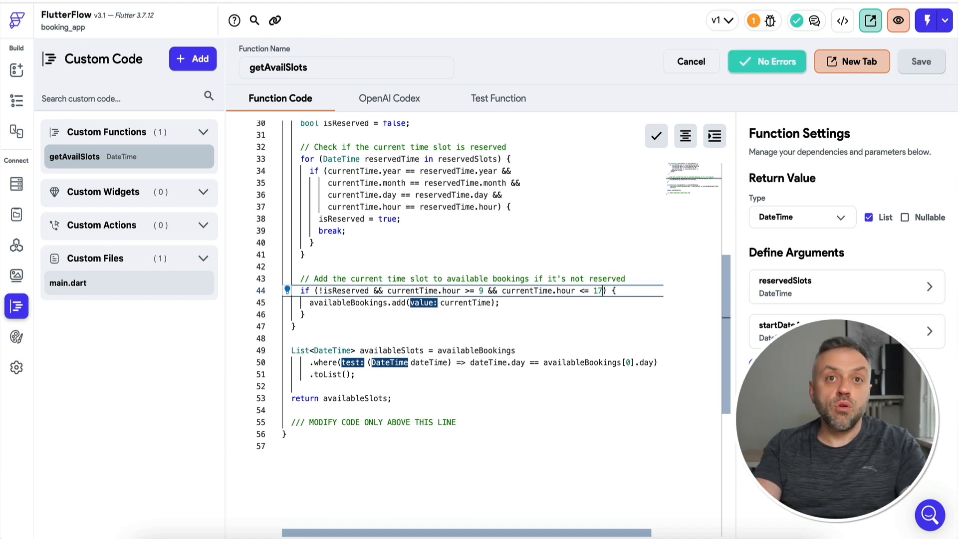
{"action": "key", "text": "BackSpace"}
{"action": "key", "text": "BackSpace"}
{"action": "type", "text": "2"}
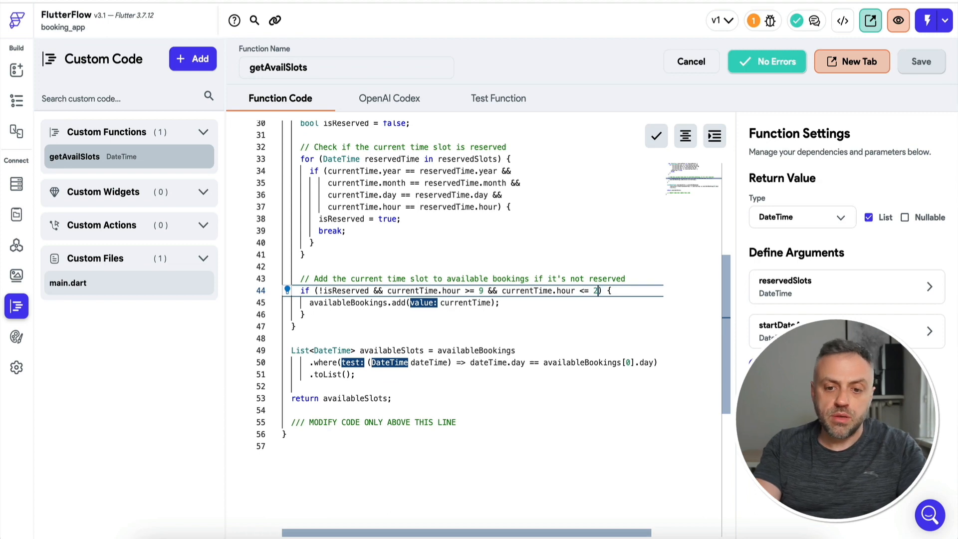
{"action": "key", "text": "BackSpace"}
{"action": "key", "text": "BackSpace"}
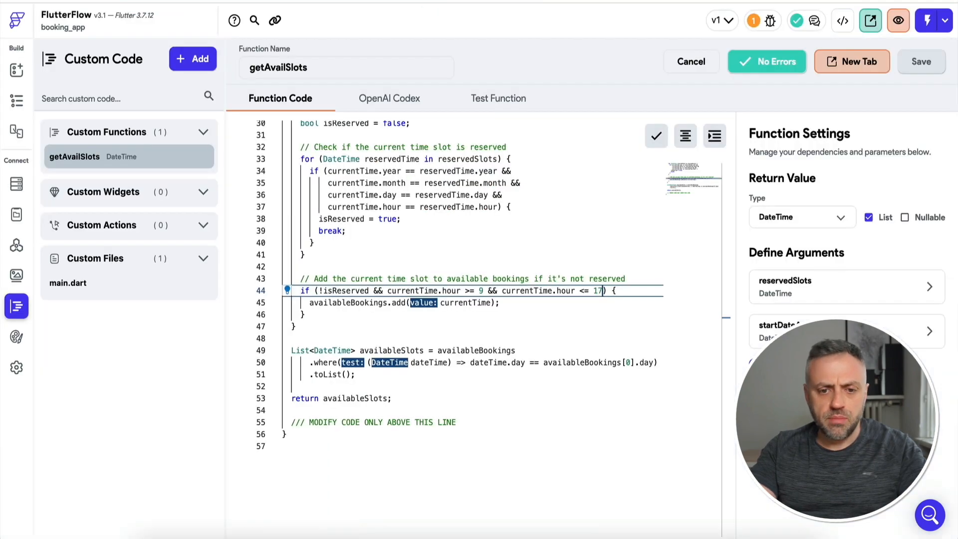
Back on the homepage canvas, inspect the time-slot Wrap's layout properties.
{"action": "left_click", "coordinate": [21, 70]}
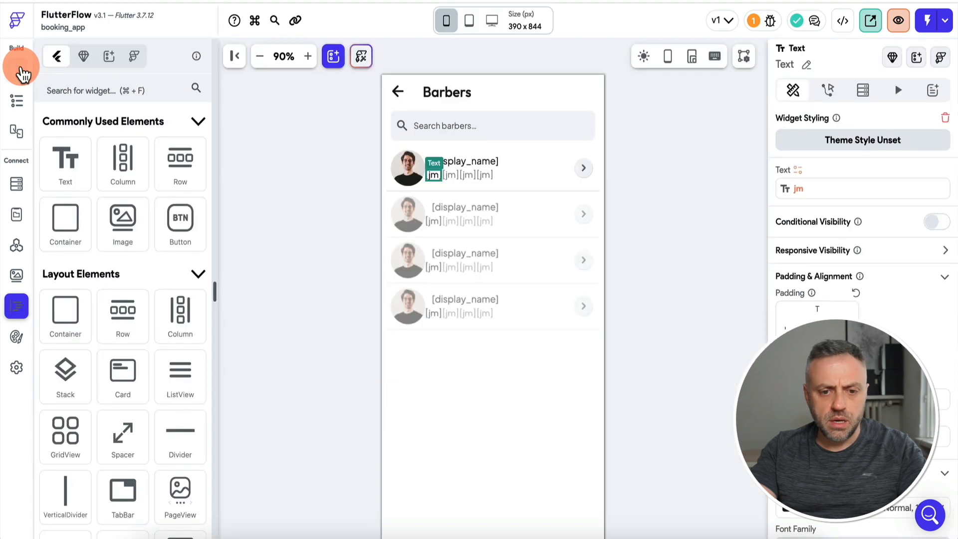
{"action": "left_click", "coordinate": [464, 162]}
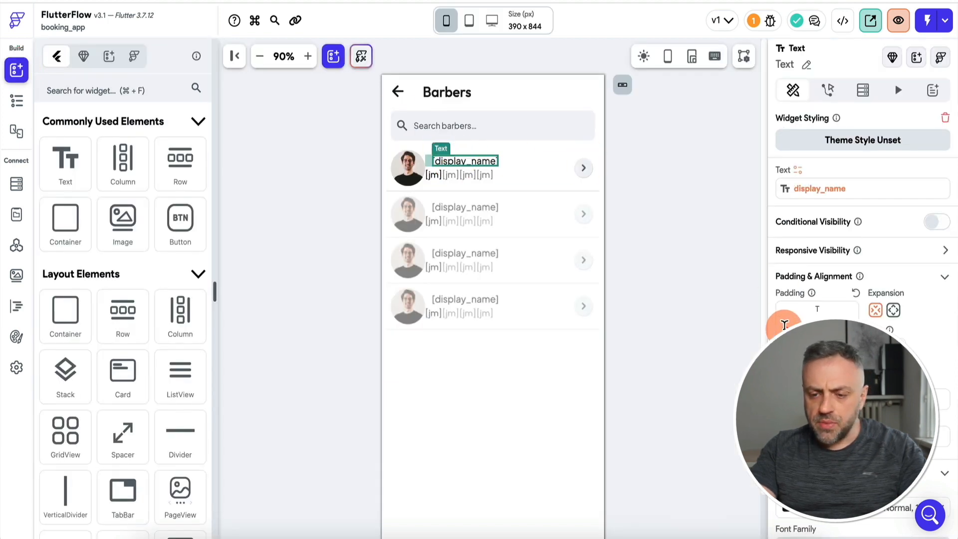
{"action": "left_click", "coordinate": [451, 175]}
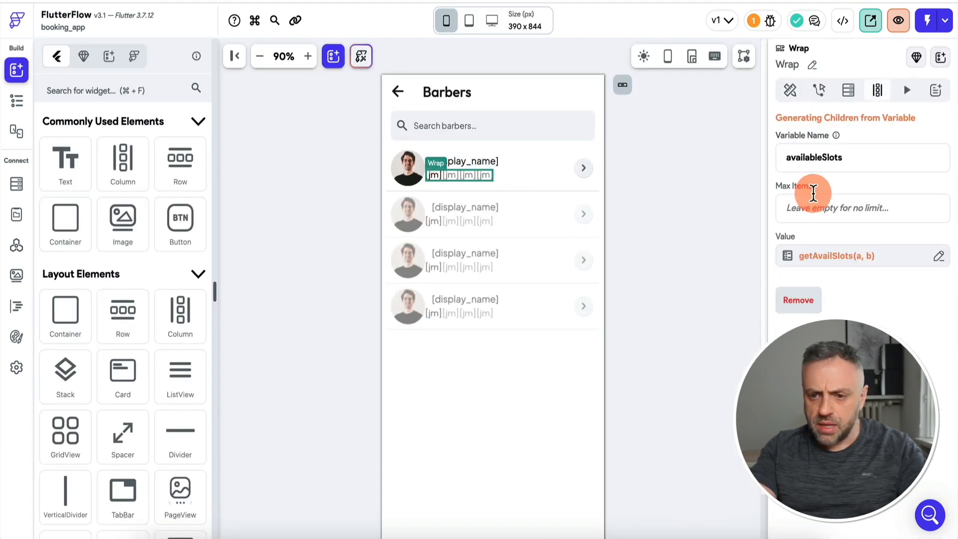
{"action": "left_click", "coordinate": [791, 91]}
{"action": "left_click", "coordinate": [633, 212]}
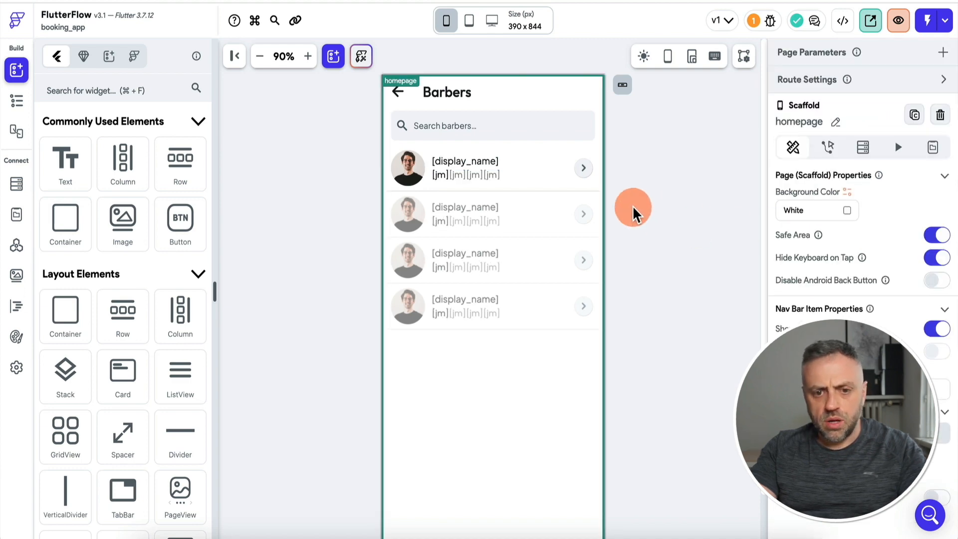
{"action": "left_click", "coordinate": [456, 177]}
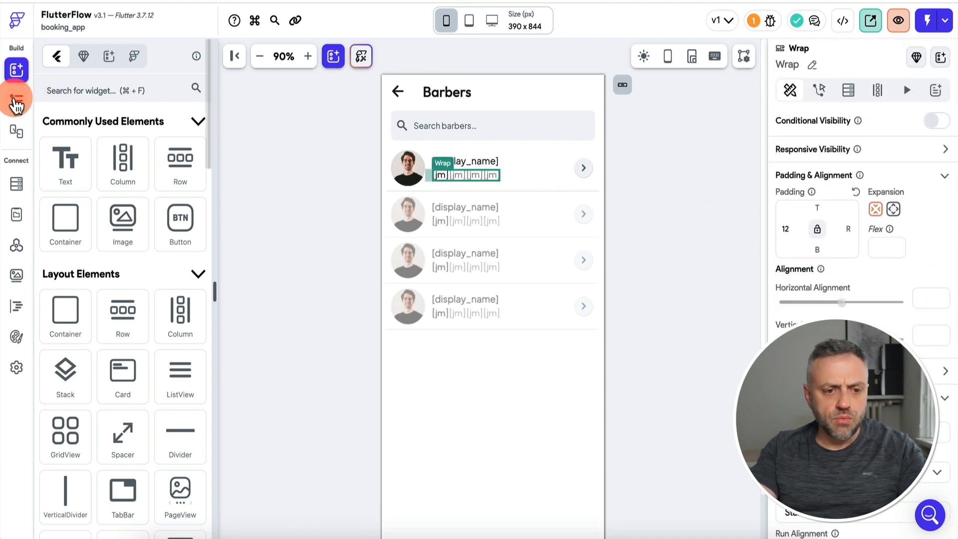
Give the slot Text 5 px right padding and test-run the app, which lists 4:00 PM and 5:00 PM.
{"action": "left_click", "coordinate": [15, 101]}
{"action": "left_click", "coordinate": [150, 481]}
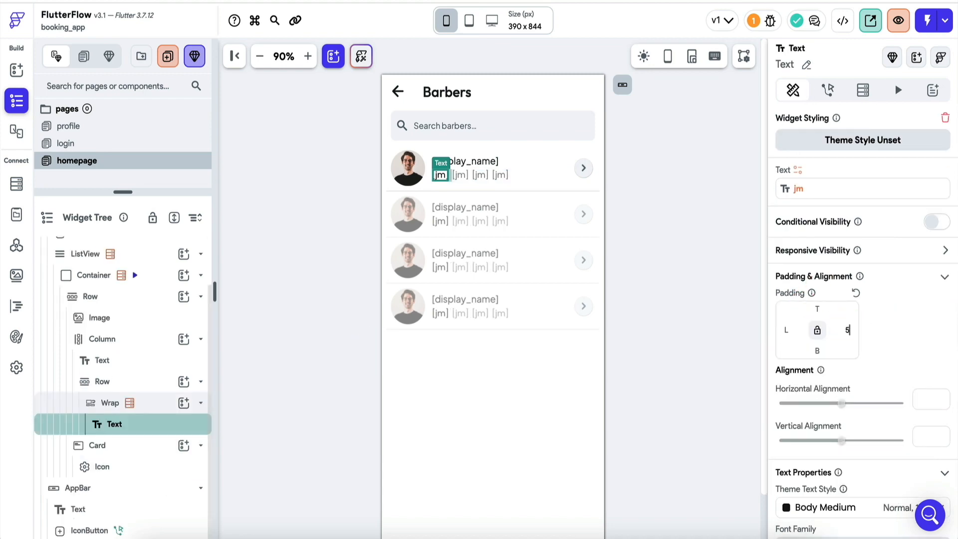
{"action": "left_click", "coordinate": [710, 309]}
{"action": "left_click", "coordinate": [927, 20]}
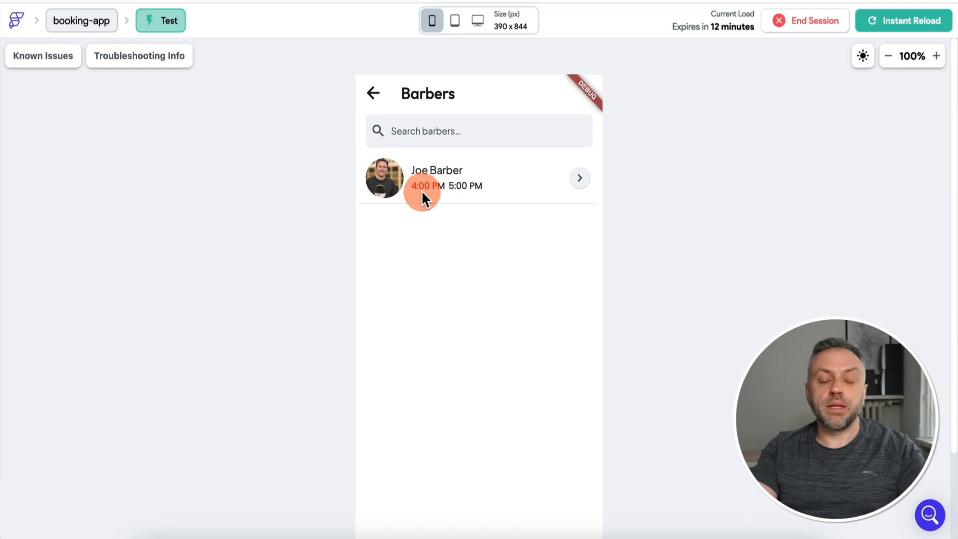
{"action": "left_click", "coordinate": [506, 1]}
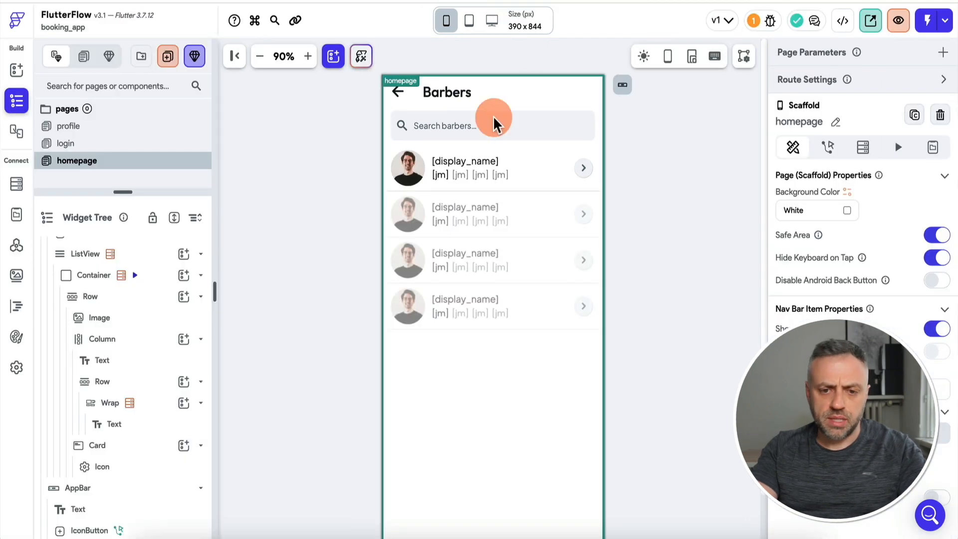
Add a Hello World Text to the slots Row and drag it above the Wrap.
{"action": "left_click", "coordinate": [443, 184]}
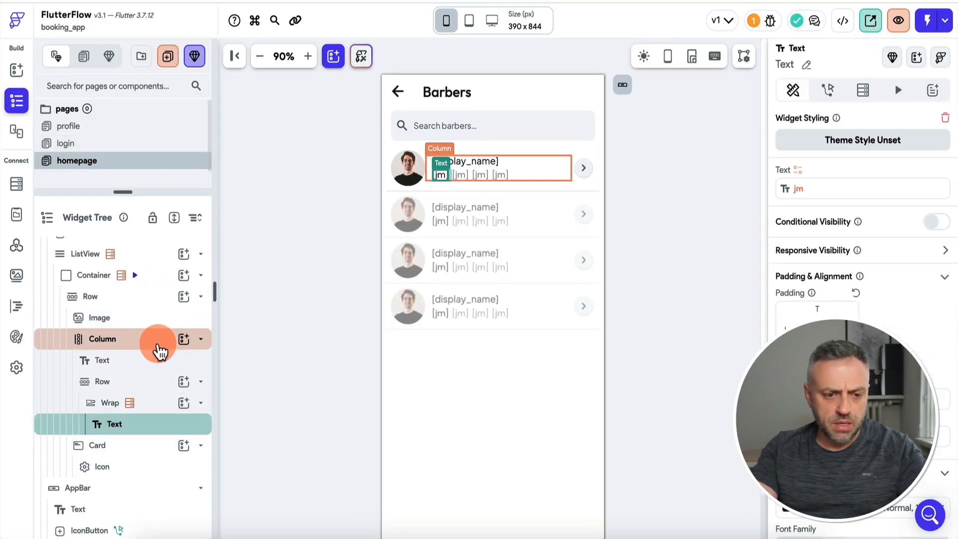
{"action": "left_click", "coordinate": [142, 383]}
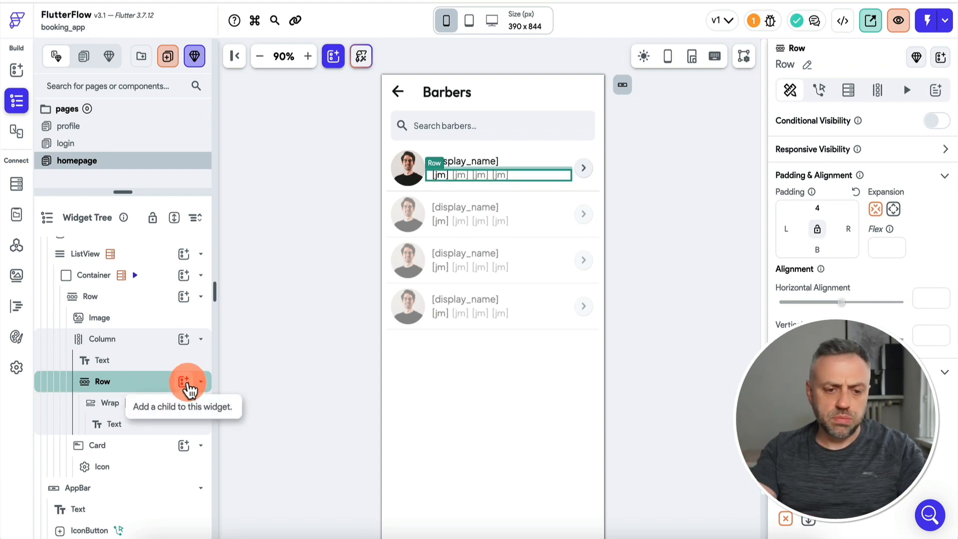
{"action": "left_click", "coordinate": [189, 392]}
{"action": "type", "text": "t"}
{"action": "left_click", "coordinate": [251, 317]}
{"action": "left_click_drag", "start_coordinate": [144, 443], "coordinate": [147, 392]}
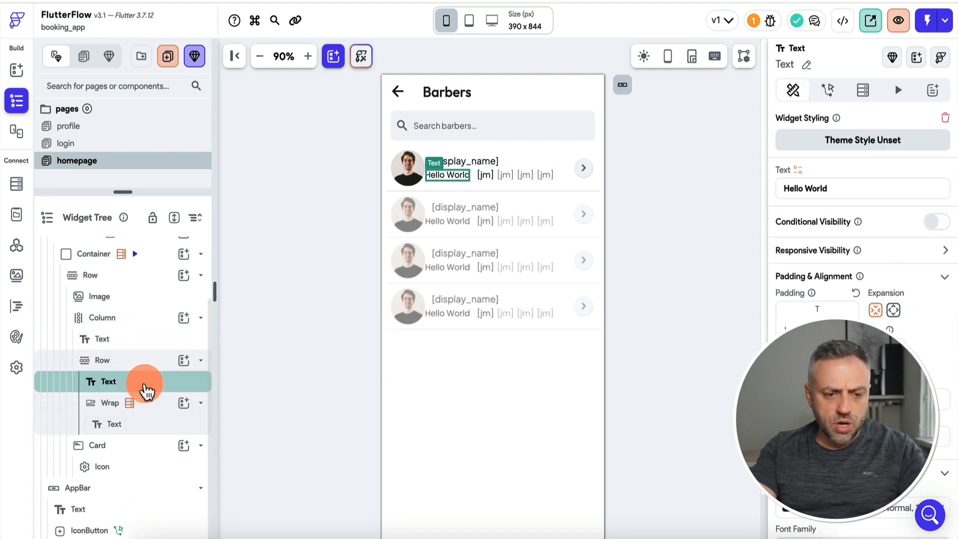
{"action": "left_click", "coordinate": [444, 178]}
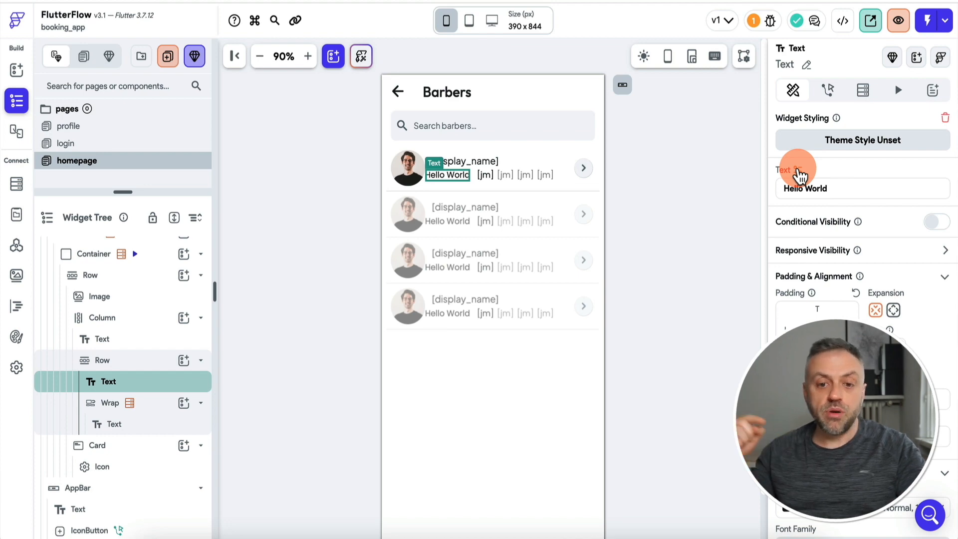
{"action": "left_click", "coordinate": [444, 179]}
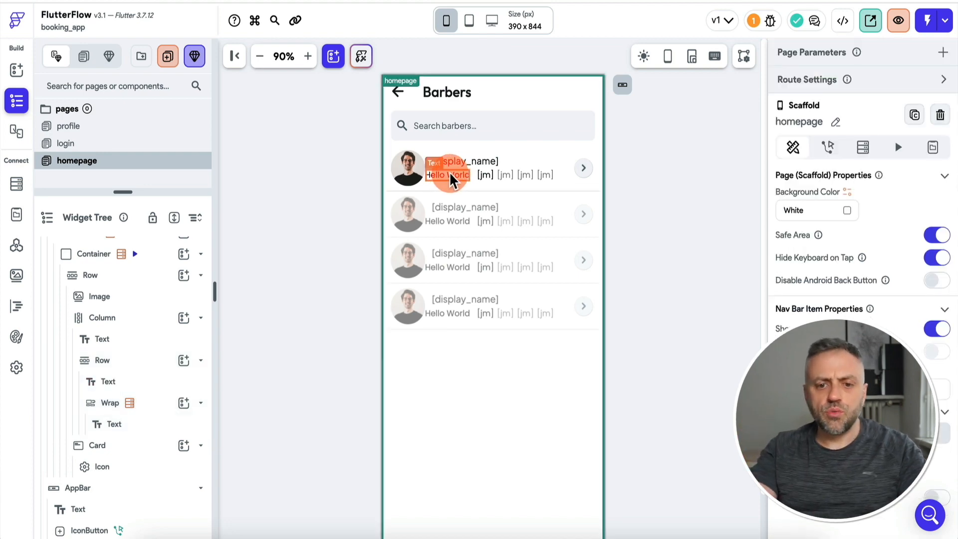
{"action": "left_click", "coordinate": [444, 179]}
Bind the Hello World text in the barber row to the getAvailSlots function.
{"action": "left_click", "coordinate": [801, 182]}
{"action": "left_click", "coordinate": [798, 170]}
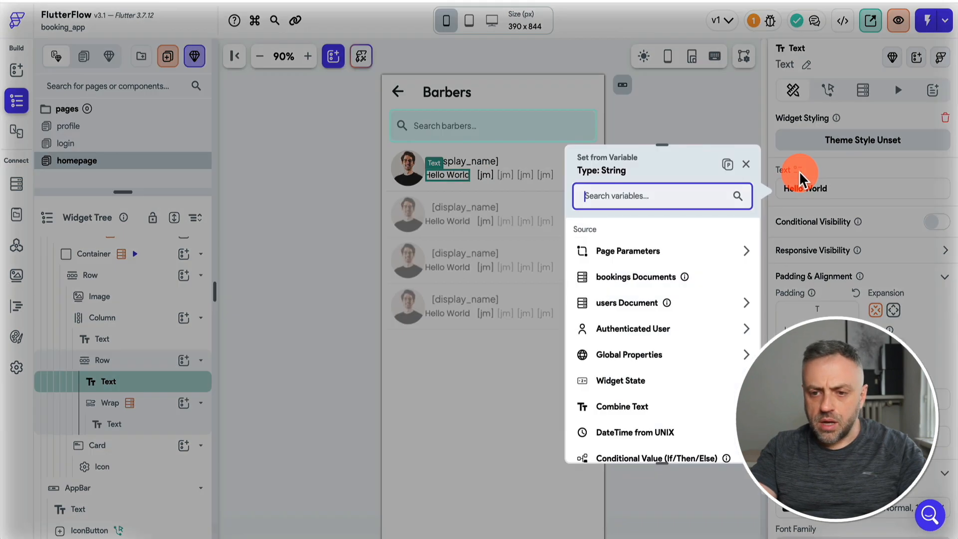
{"action": "type", "text": "get"}
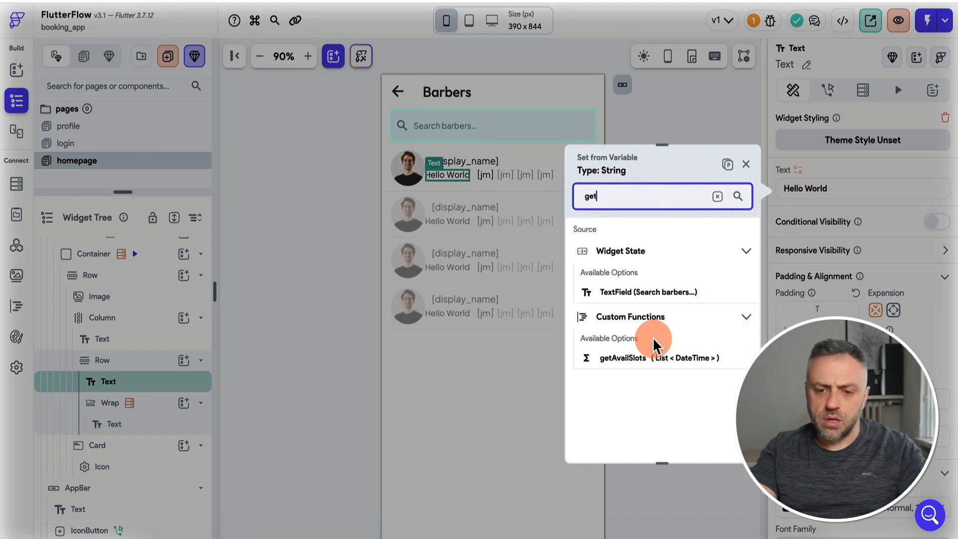
{"action": "left_click", "coordinate": [645, 366]}
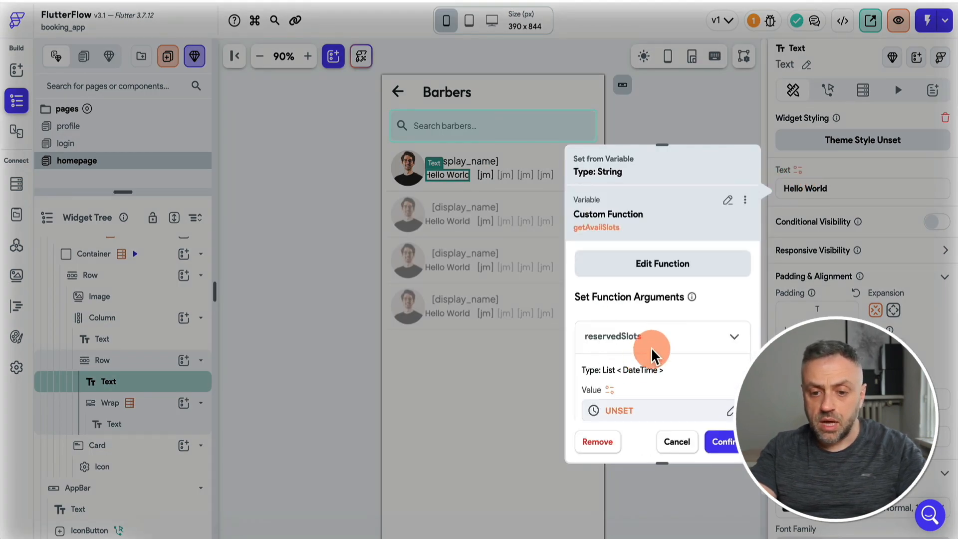
{"action": "scroll", "coordinate": [644, 299], "scroll_direction": "down", "scroll_amount": 3}
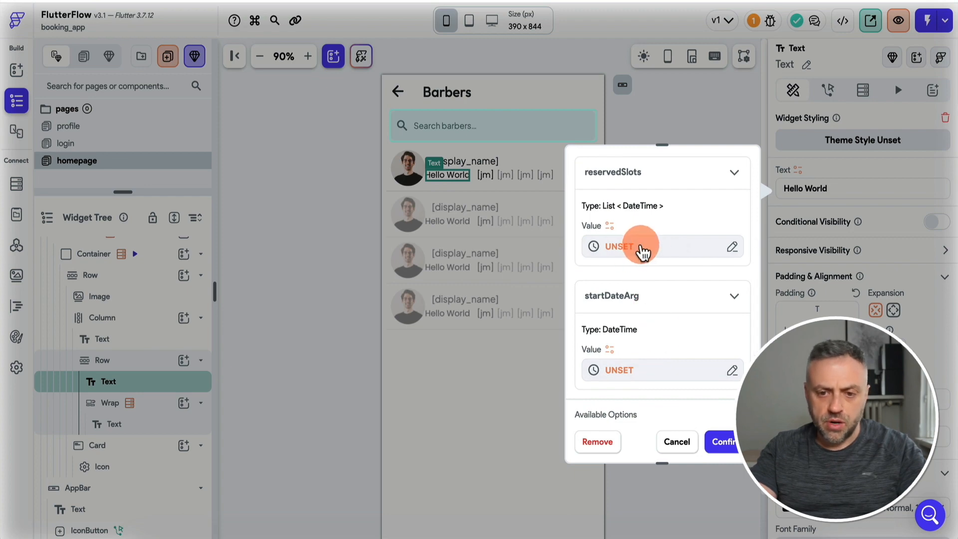
Set reservedSlots to the bookings documents mapped to their time field.
{"action": "left_click", "coordinate": [649, 249]}
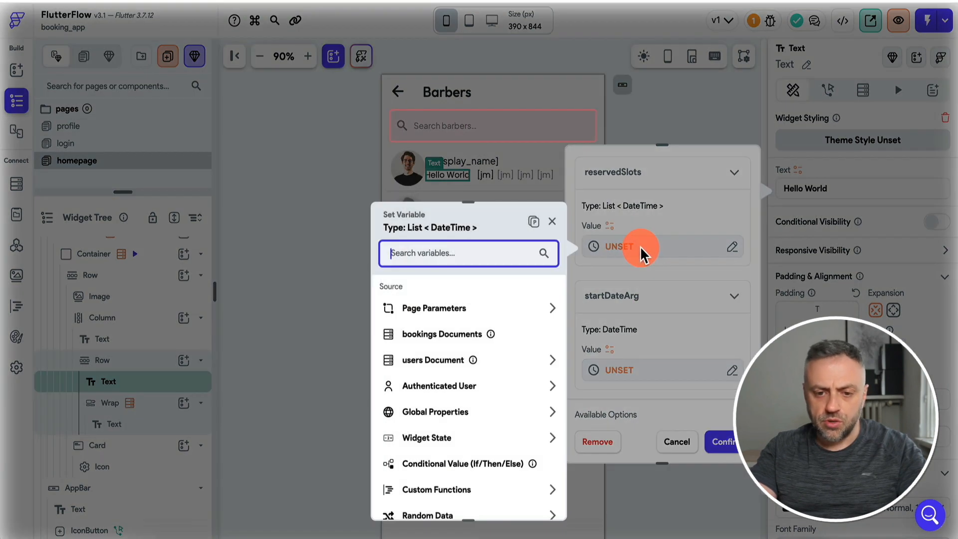
{"action": "left_click", "coordinate": [461, 339]}
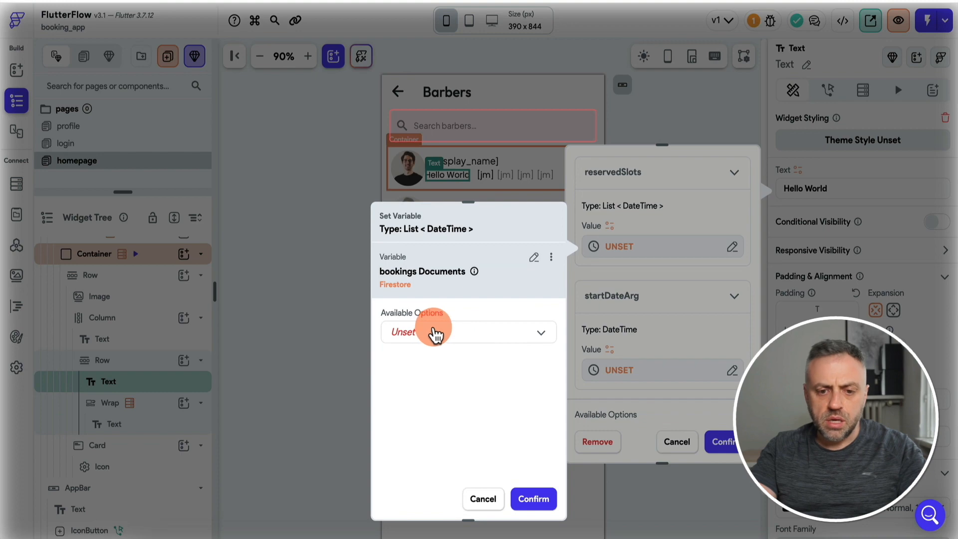
{"action": "left_click", "coordinate": [434, 332]}
{"action": "left_click", "coordinate": [450, 333]}
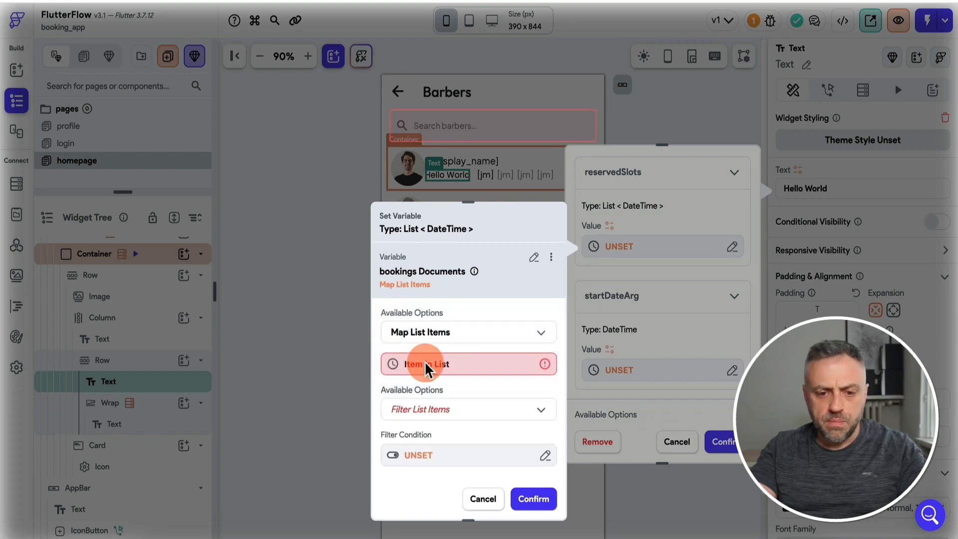
{"action": "left_click", "coordinate": [428, 364]}
{"action": "left_click", "coordinate": [267, 335]}
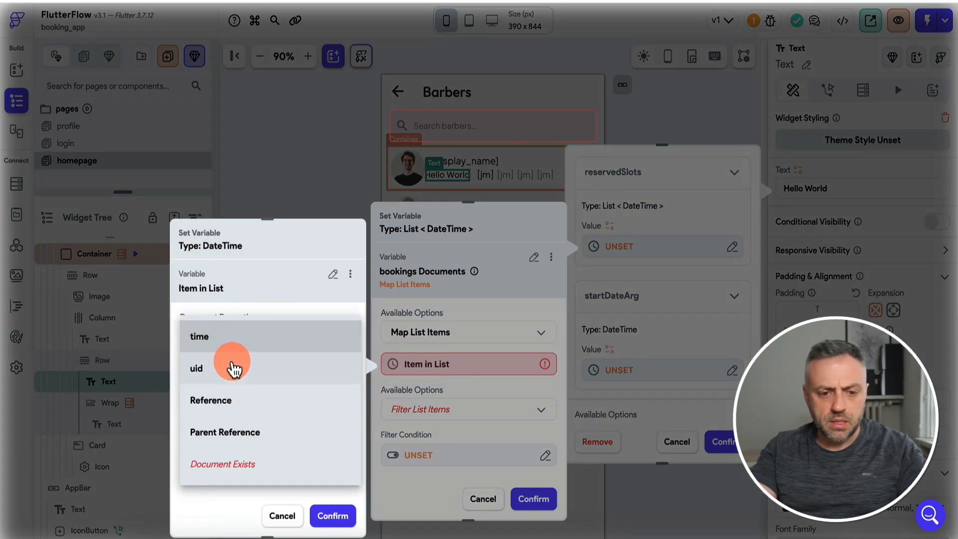
{"action": "left_click", "coordinate": [242, 339]}
{"action": "left_click", "coordinate": [320, 499]}
{"action": "left_click", "coordinate": [469, 409]}
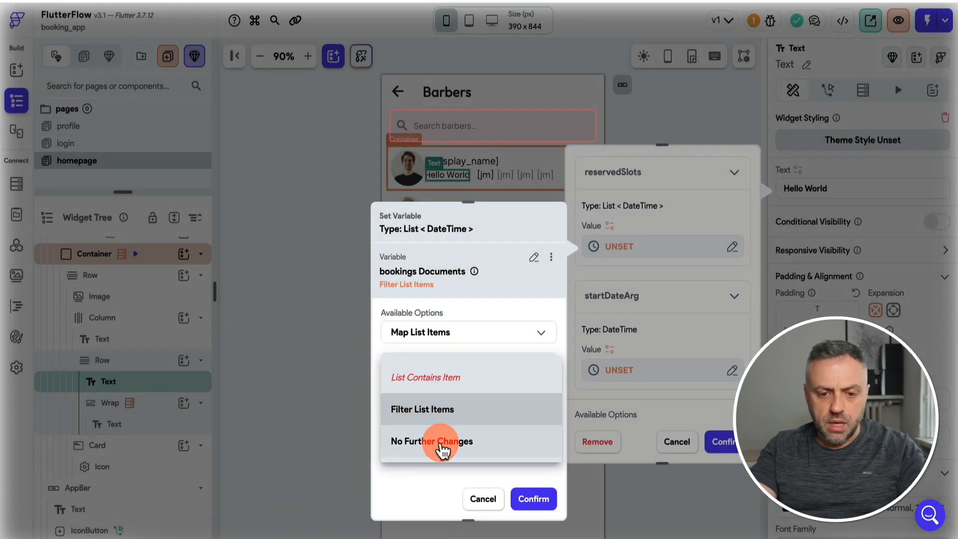
{"action": "left_click", "coordinate": [441, 439]}
{"action": "left_click", "coordinate": [532, 504]}
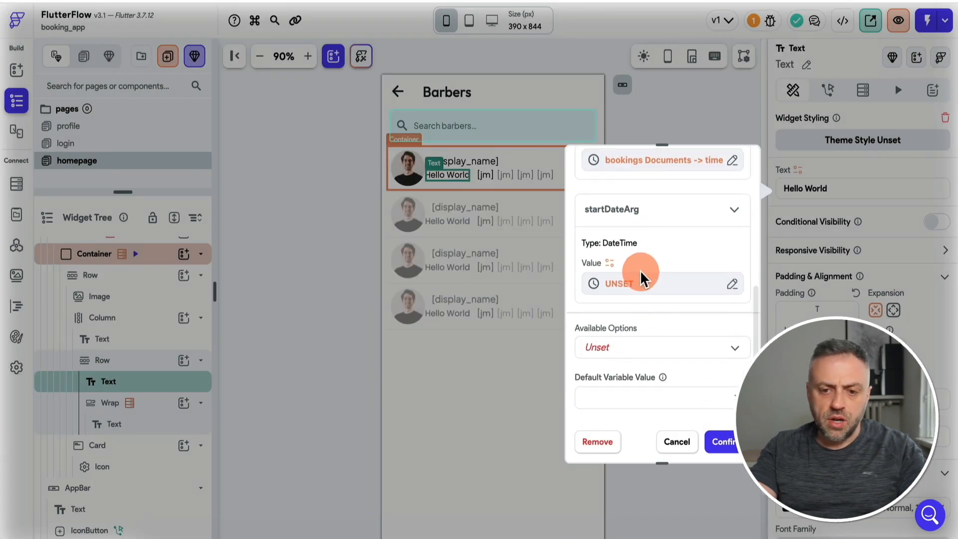
Set startDateArg to Global Properties > Current Time.
{"action": "left_click", "coordinate": [637, 282]}
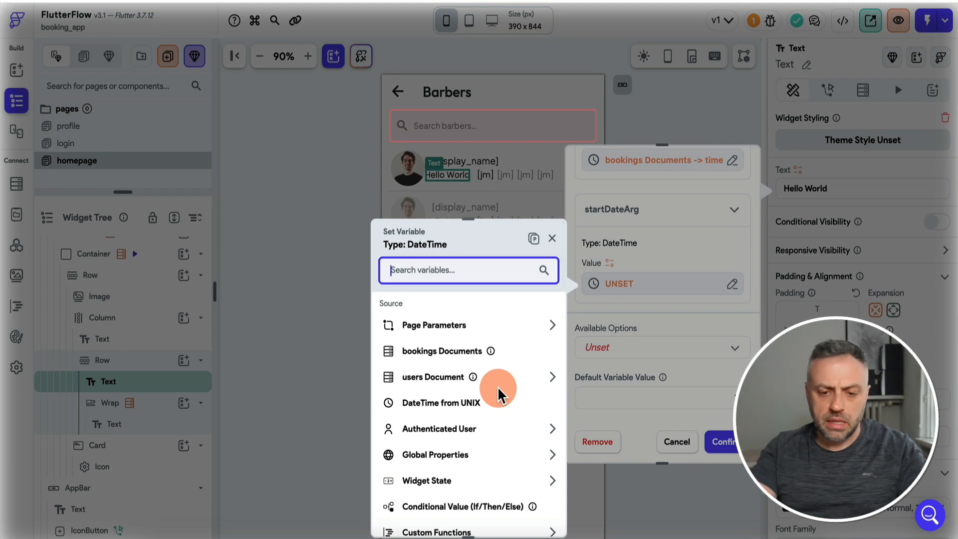
{"action": "scroll", "coordinate": [498, 394], "scroll_direction": "down", "scroll_amount": 1}
{"action": "left_click", "coordinate": [499, 397]}
{"action": "left_click", "coordinate": [459, 459]}
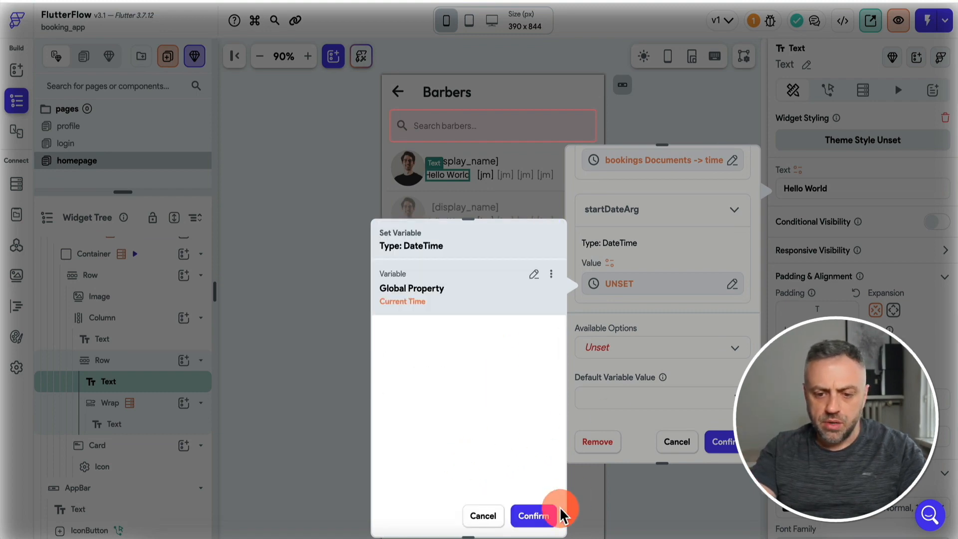
{"action": "left_click", "coordinate": [560, 514]}
Take the first item of the result, format it as MMMEd, confirm, and reload the test app.
{"action": "left_click", "coordinate": [666, 347]}
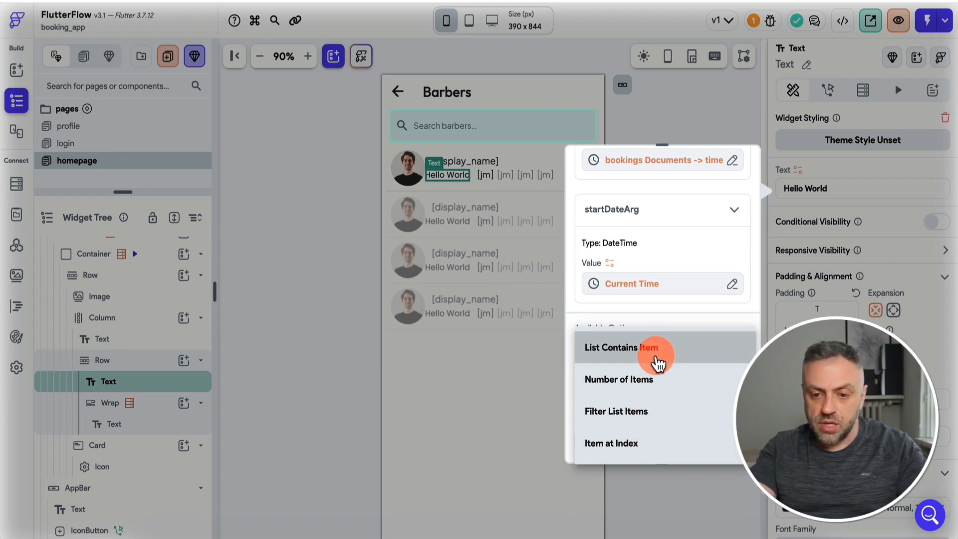
{"action": "left_click", "coordinate": [643, 446]}
{"action": "left_click", "coordinate": [640, 399]}
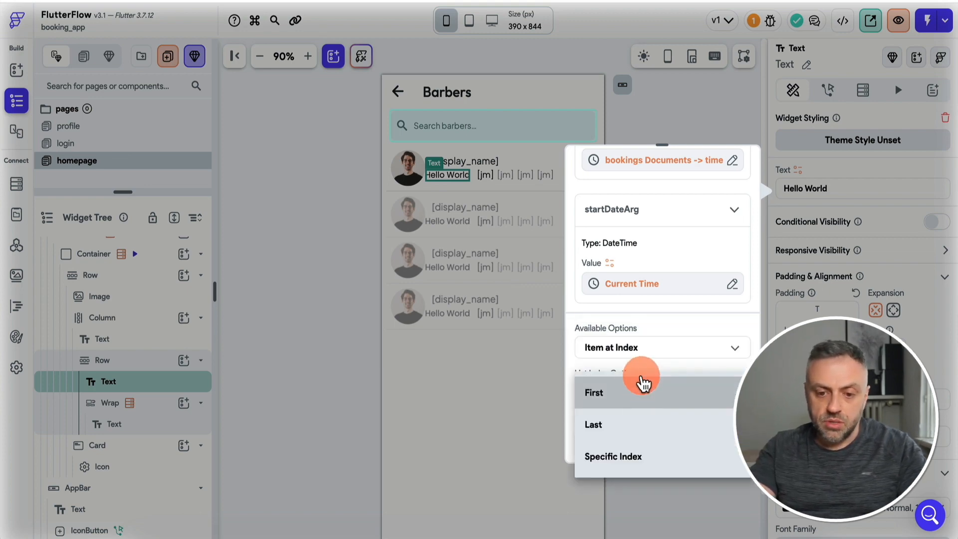
{"action": "left_click", "coordinate": [637, 397]}
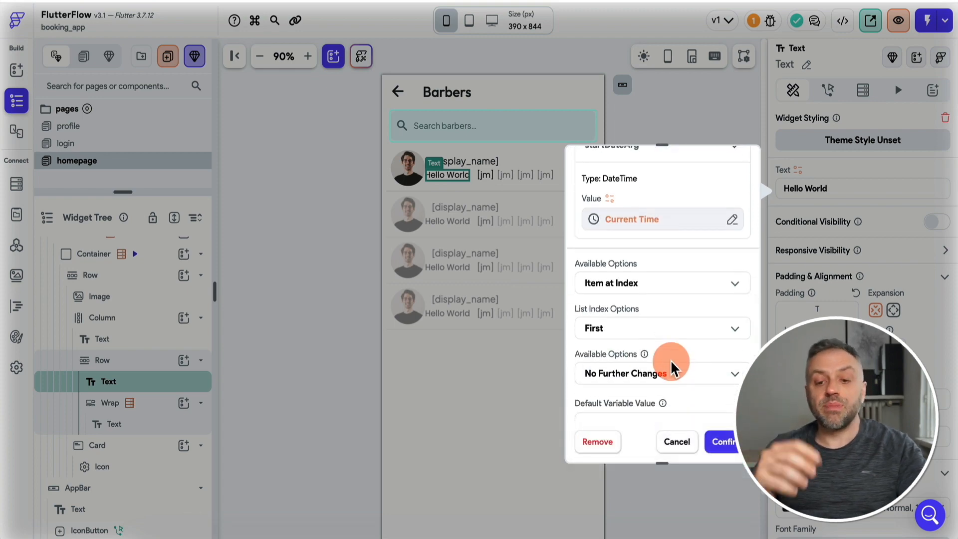
{"action": "left_click", "coordinate": [666, 349]}
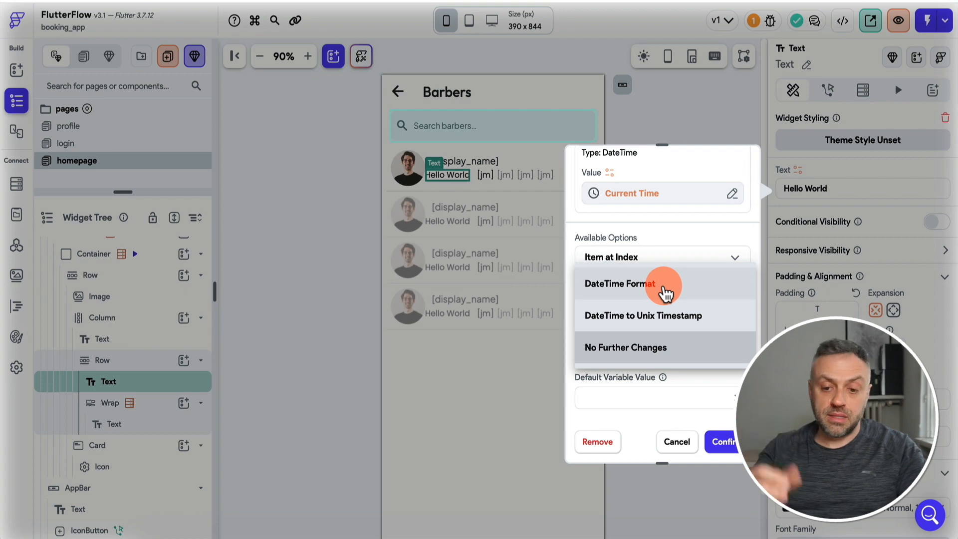
{"action": "left_click", "coordinate": [666, 295]}
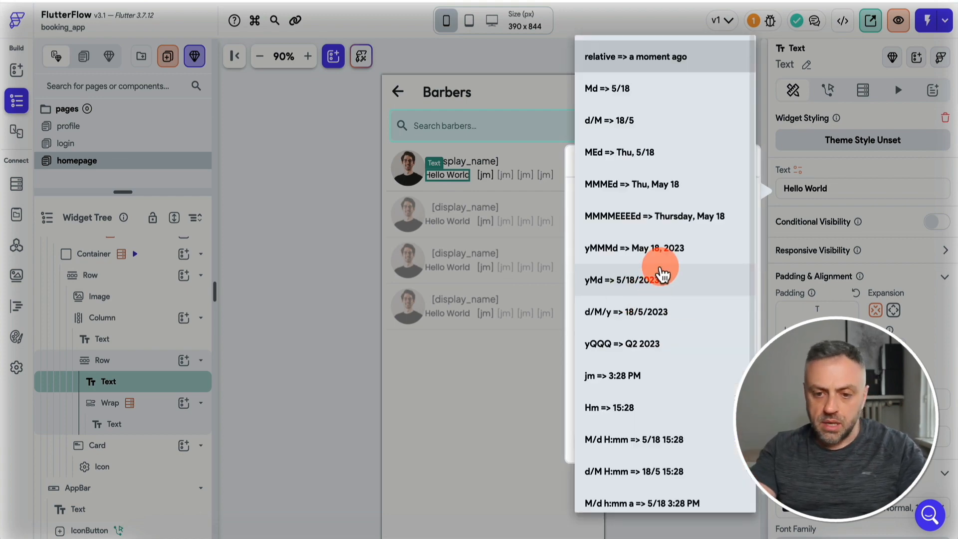
{"action": "scroll", "coordinate": [665, 188], "scroll_direction": "down", "scroll_amount": 1}
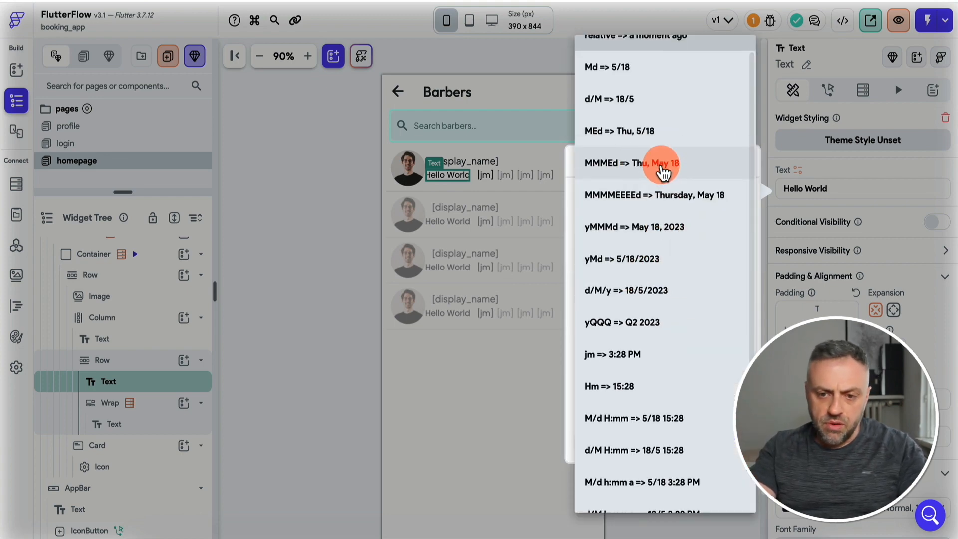
{"action": "left_click", "coordinate": [679, 174]}
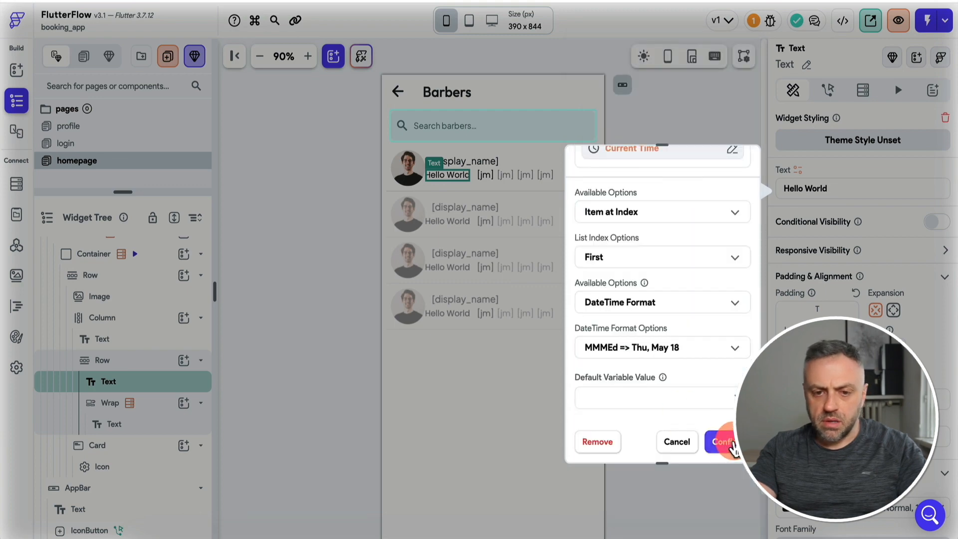
{"action": "left_click", "coordinate": [721, 440]}
{"action": "left_click", "coordinate": [447, 175]}
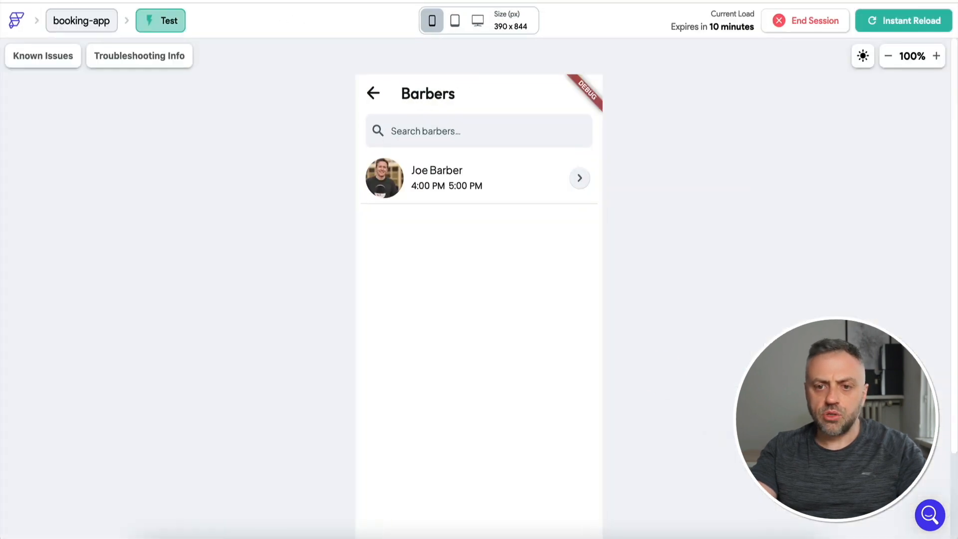
{"action": "left_click", "coordinate": [888, 21]}
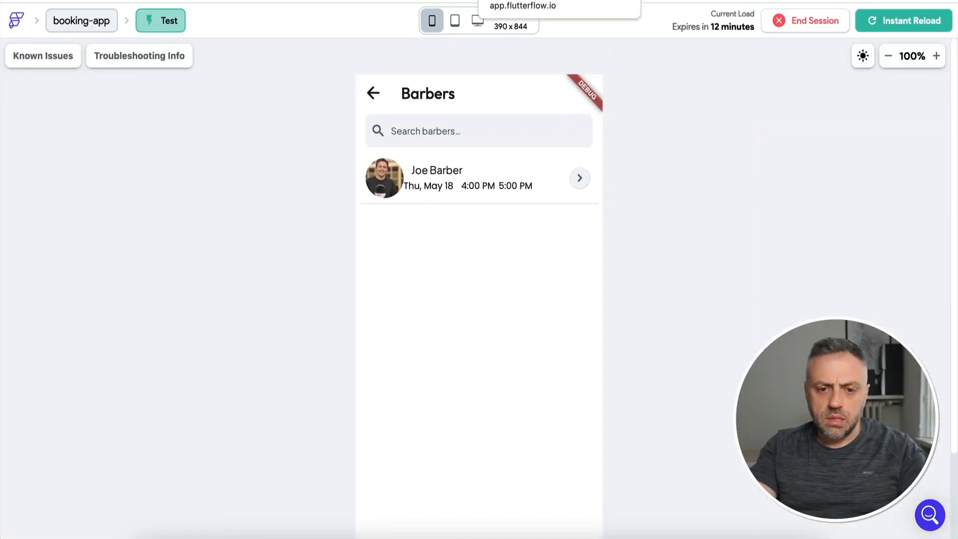
Reload the test app to check the Thu, May 18 date, then switch to the Firebase console.
{"action": "left_click", "coordinate": [905, 23]}
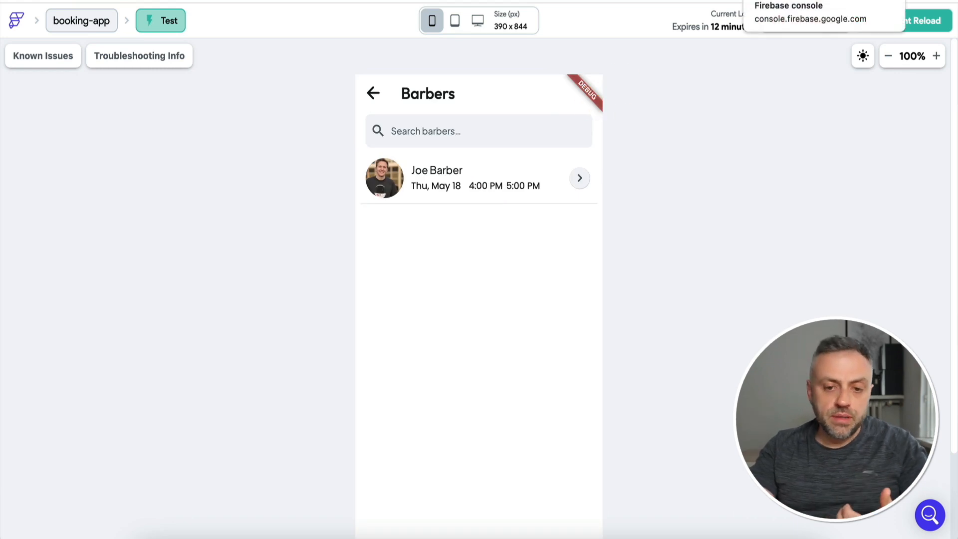
{"action": "left_click", "coordinate": [549, 172]}
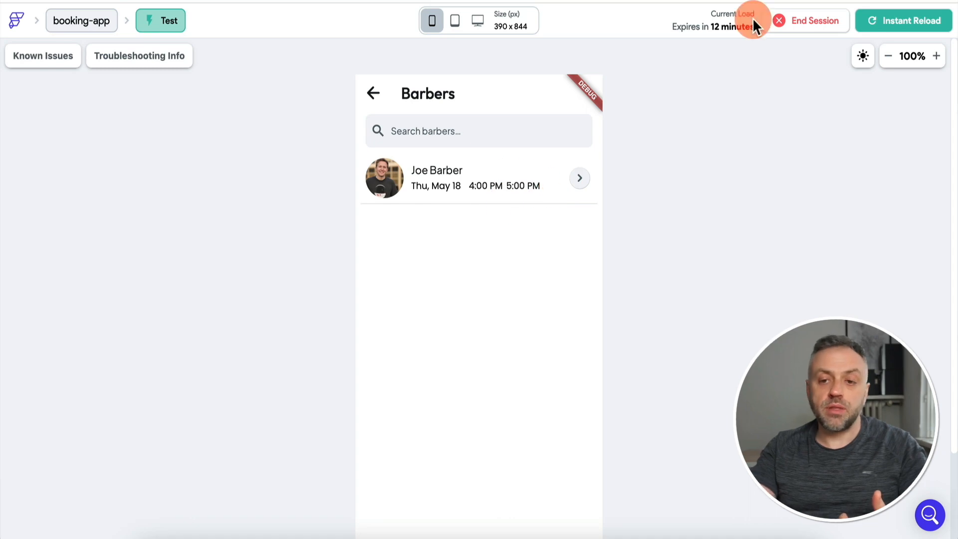
{"action": "left_click", "coordinate": [768, 1]}
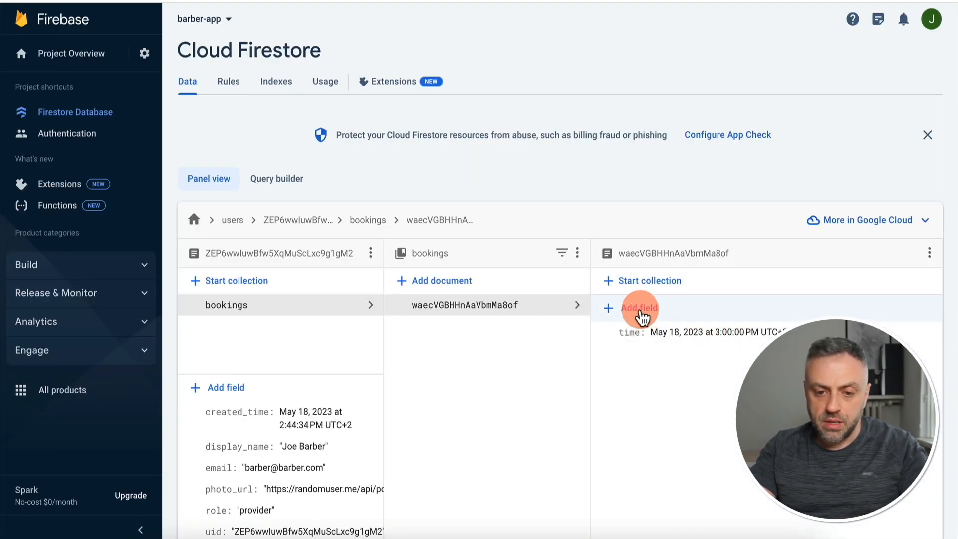
Add an Auto-ID bookings document with a timestamp field named time.
{"action": "left_click", "coordinate": [456, 282]}
{"action": "left_click", "coordinate": [499, 239]}
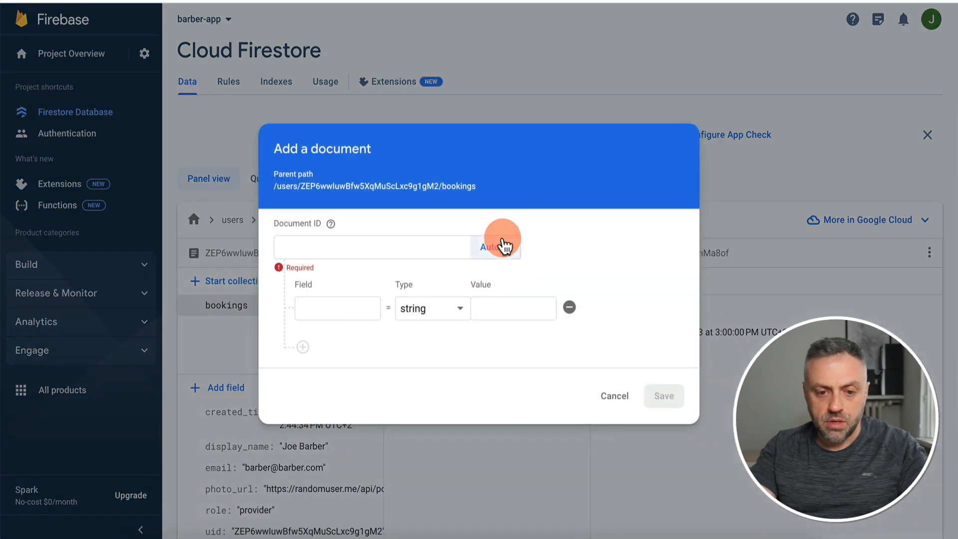
{"action": "type", "text": "time"}
{"action": "left_click", "coordinate": [417, 313]}
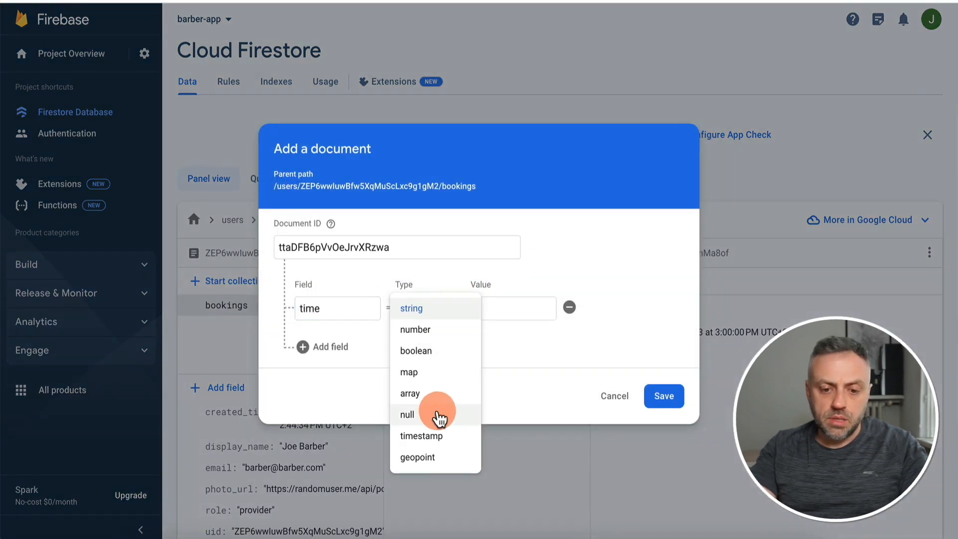
{"action": "left_click", "coordinate": [438, 438]}
{"action": "left_click", "coordinate": [398, 307]}
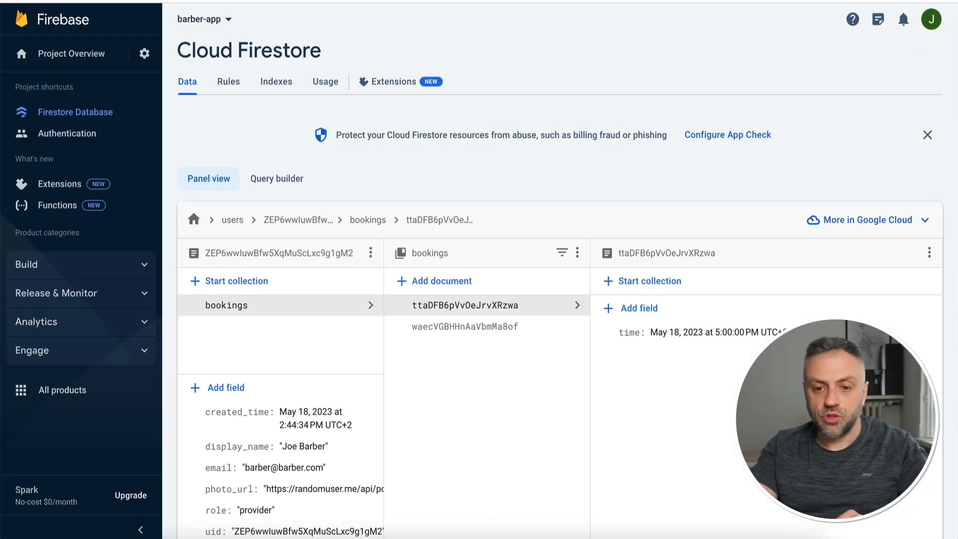
Add another Auto-ID booking with timestamp time set to May 18, 2023 5:00 PM.
{"action": "left_click", "coordinate": [472, 285]}
{"action": "left_click", "coordinate": [477, 257]}
{"action": "type", "text": "time"}
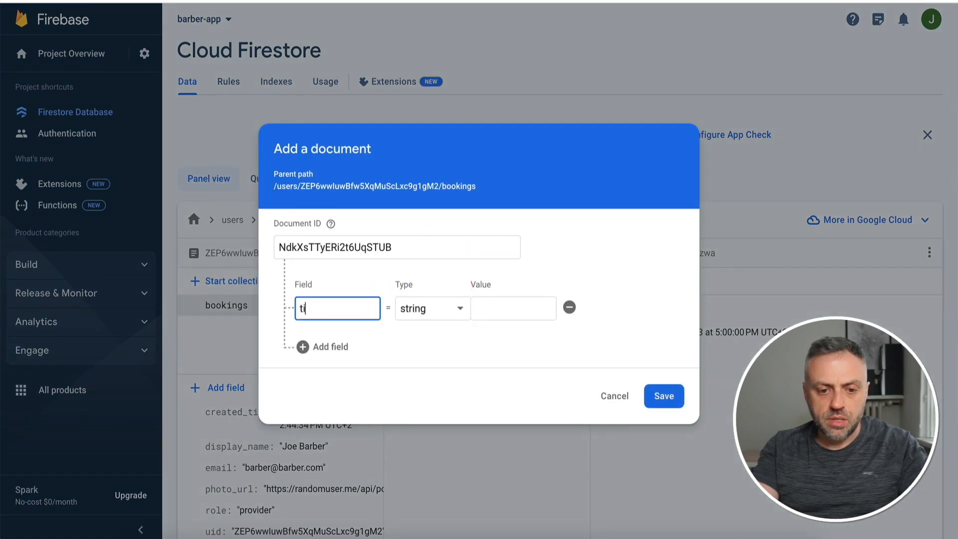
{"action": "left_click", "coordinate": [402, 308]}
{"action": "left_click", "coordinate": [488, 304]}
{"action": "left_click", "coordinate": [399, 308]}
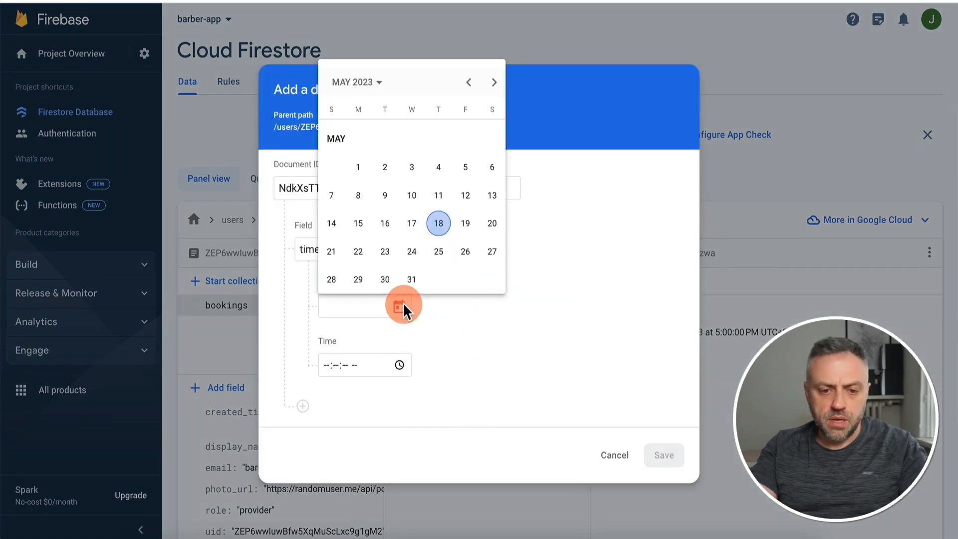
{"action": "left_click", "coordinate": [438, 225]}
{"action": "left_click", "coordinate": [399, 365]}
{"action": "left_click", "coordinate": [343, 245]}
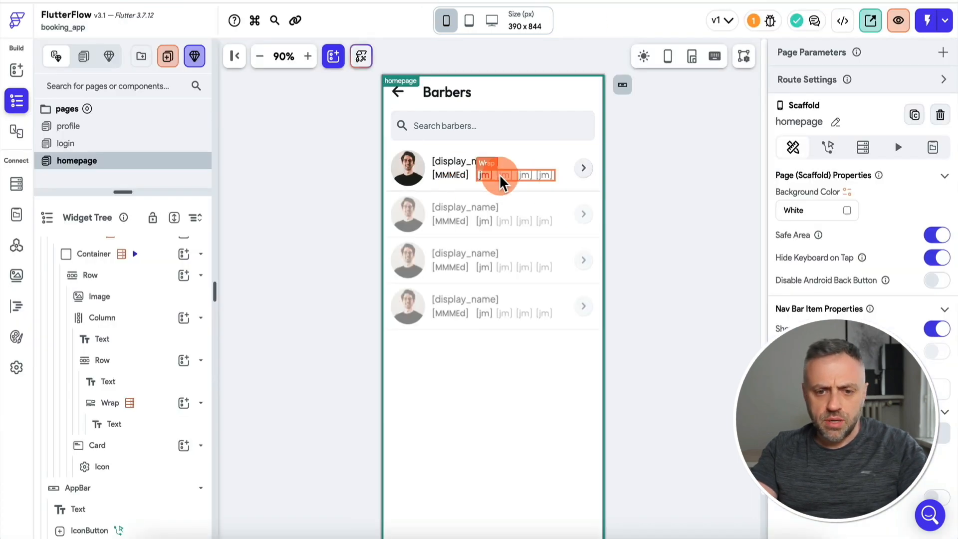
Set the time-slot Wrap to Expanded so Fri, May 19 slots wrap across the row.
{"action": "left_click", "coordinate": [498, 178]}
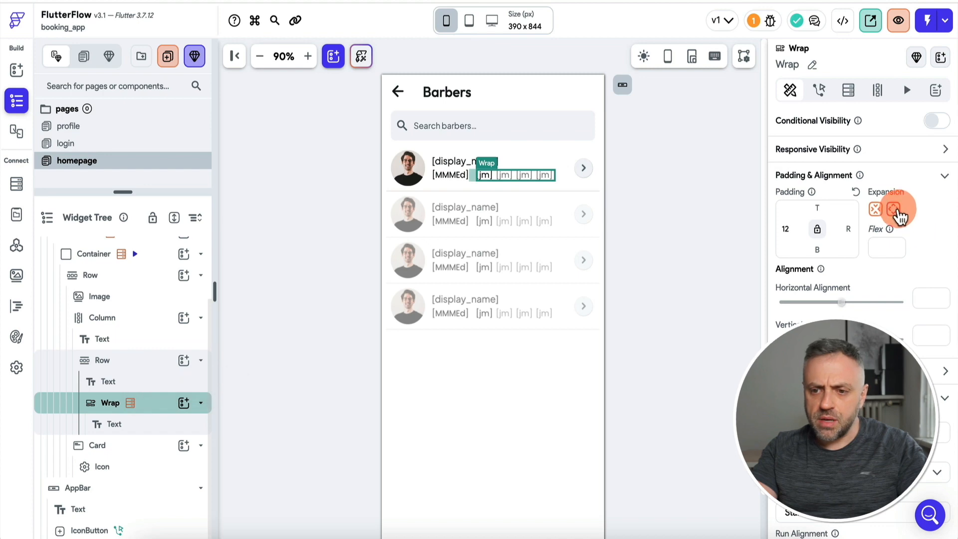
{"action": "left_click", "coordinate": [894, 211]}
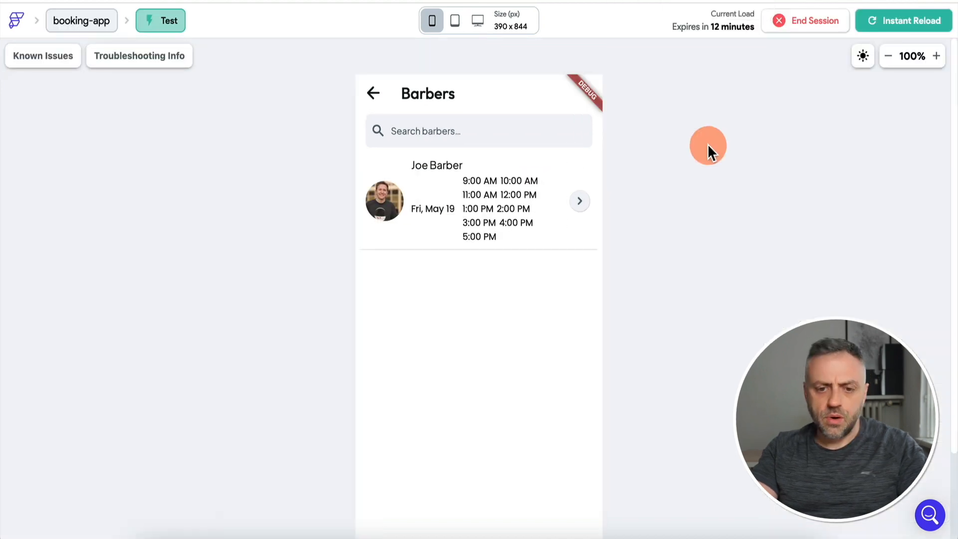
{"action": "left_click", "coordinate": [480, 187]}
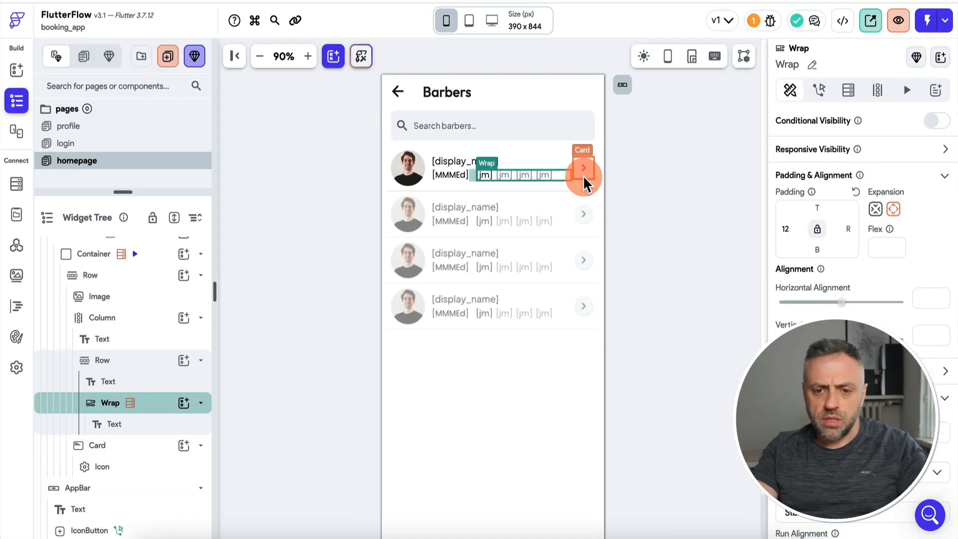
{"action": "left_click", "coordinate": [584, 173]}
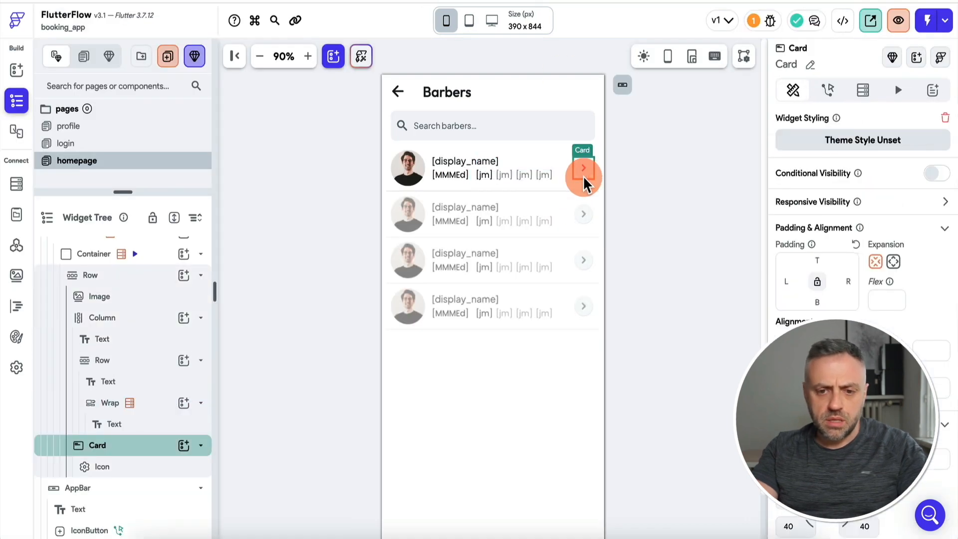
{"action": "key", "text": "Delete"}
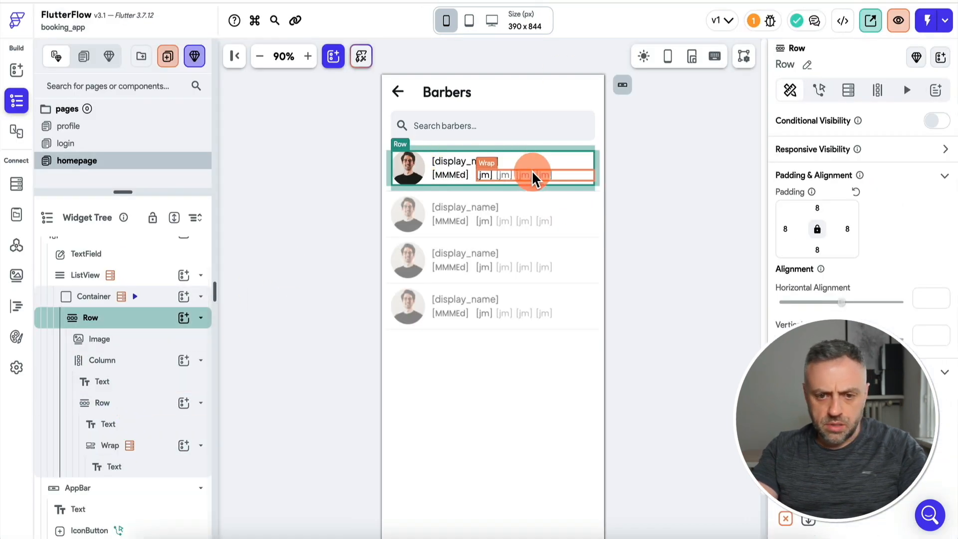
{"action": "left_click", "coordinate": [532, 175]}
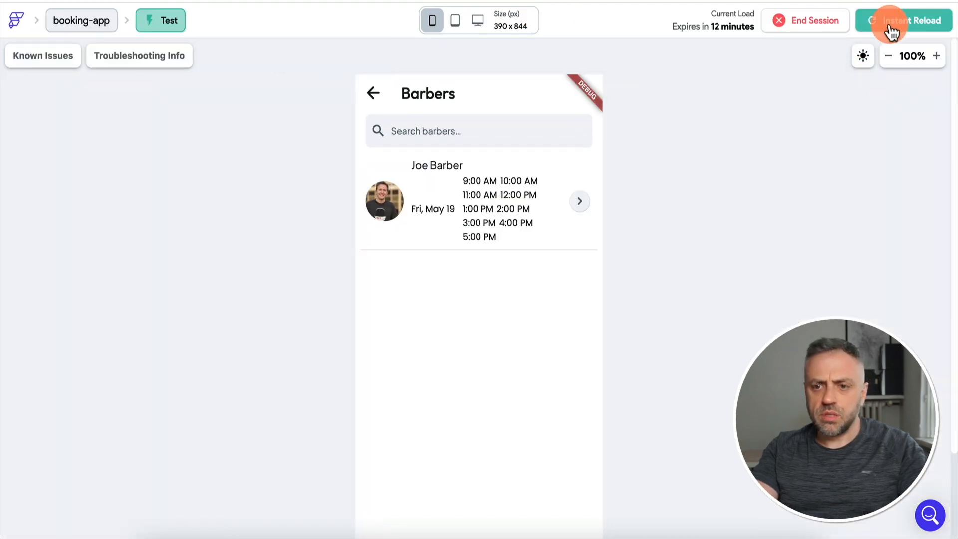
{"action": "left_click", "coordinate": [892, 25]}
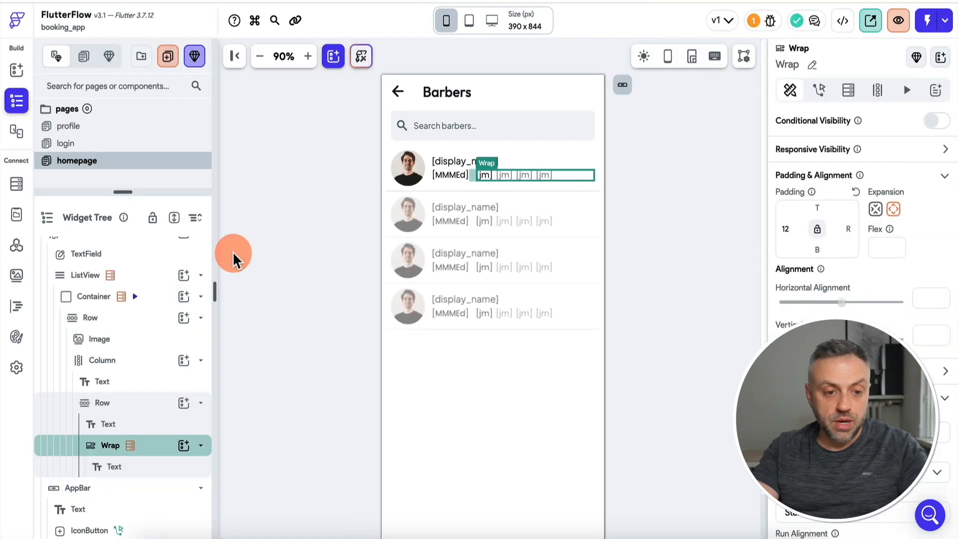
{"action": "scroll", "coordinate": [146, 278], "scroll_direction": "up", "scroll_amount": 2}
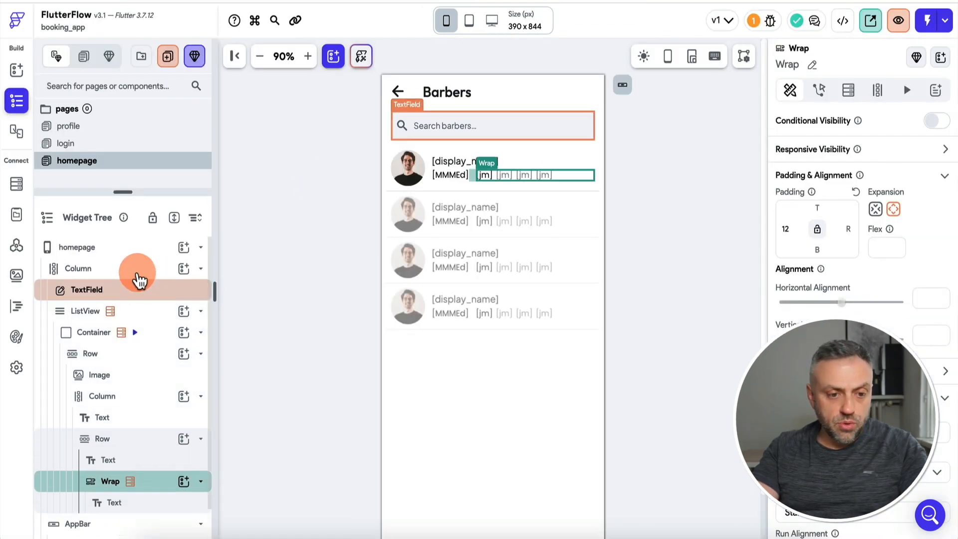
Add a Calendar widget to the main column, placed just below the search field.
{"action": "left_click", "coordinate": [137, 269]}
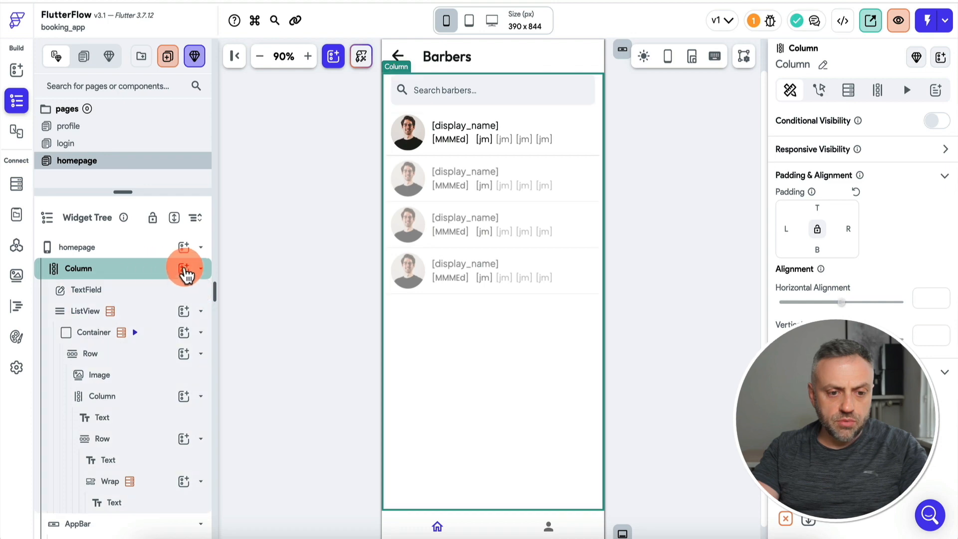
{"action": "left_click", "coordinate": [184, 270]}
{"action": "type", "text": "cale"}
{"action": "left_click", "coordinate": [304, 423]}
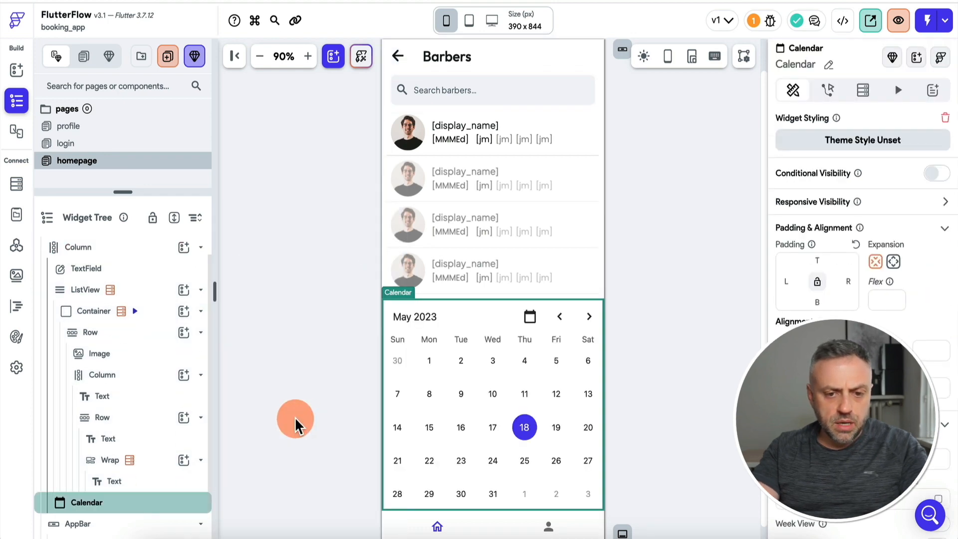
{"action": "left_click_drag", "start_coordinate": [129, 503], "coordinate": [137, 253]}
{"action": "left_click", "coordinate": [150, 317]}
{"action": "left_click_drag", "start_coordinate": [150, 316], "coordinate": [152, 288]}
Turn on Week View and Start week on Monday for the Calendar.
{"action": "left_click", "coordinate": [461, 176]}
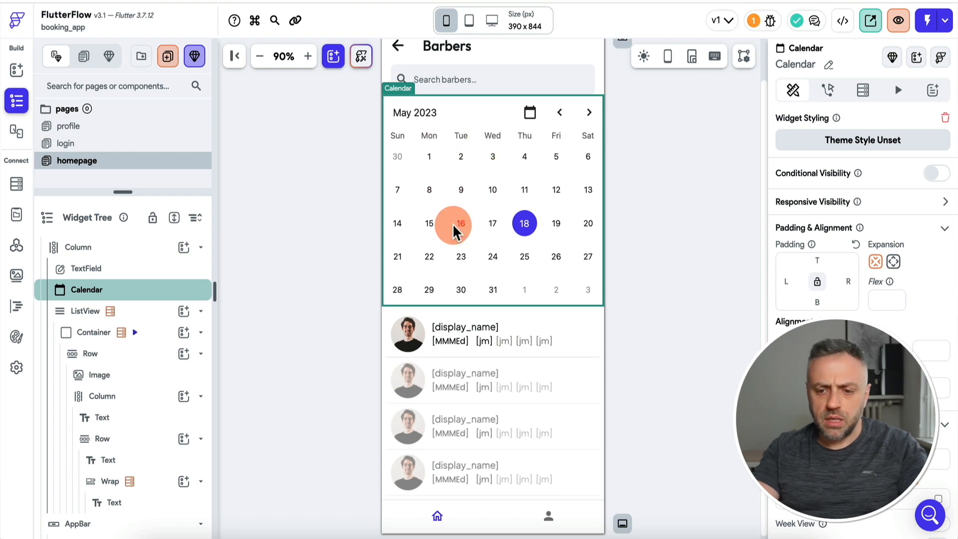
{"action": "scroll", "coordinate": [896, 352], "scroll_direction": "down", "scroll_amount": 4}
{"action": "scroll", "coordinate": [896, 351], "scroll_direction": "down", "scroll_amount": 1}
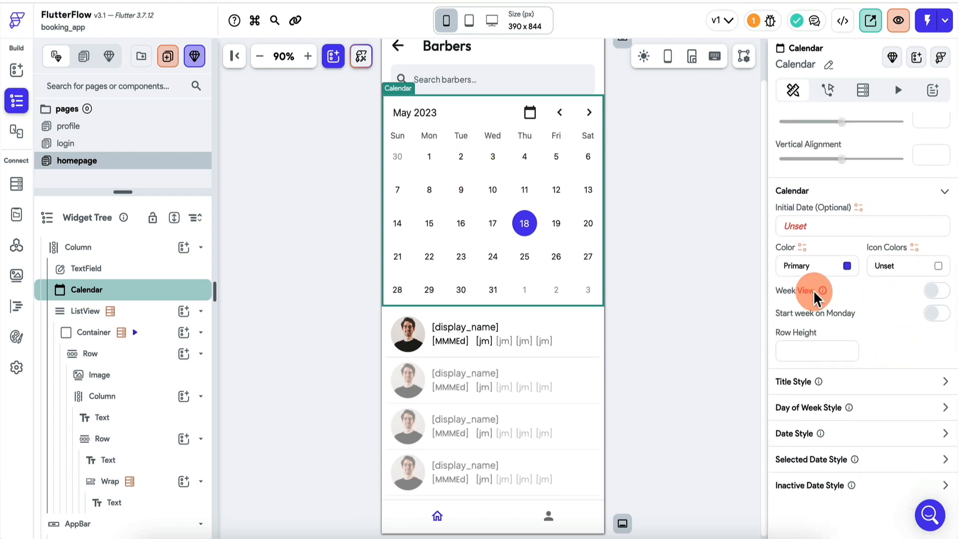
{"action": "left_click", "coordinate": [934, 293]}
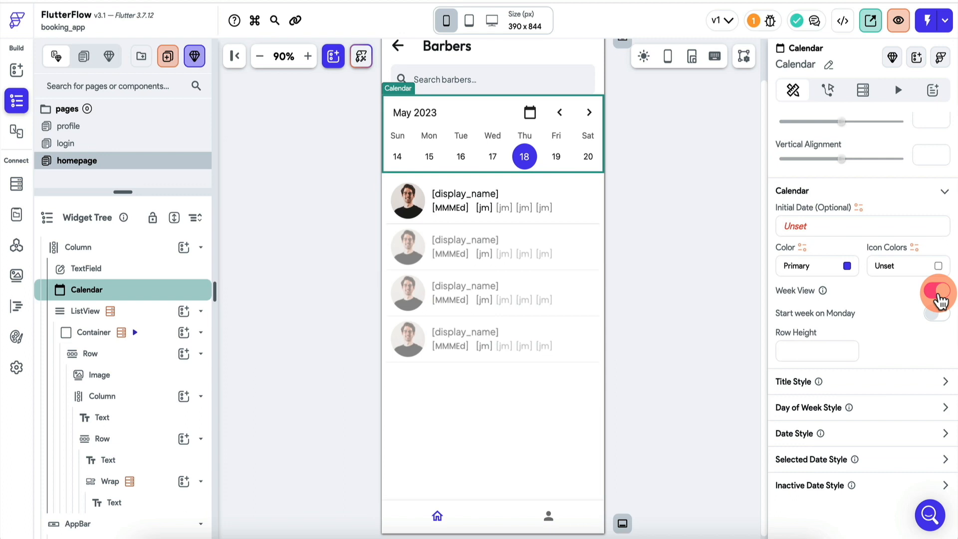
{"action": "left_click", "coordinate": [940, 314]}
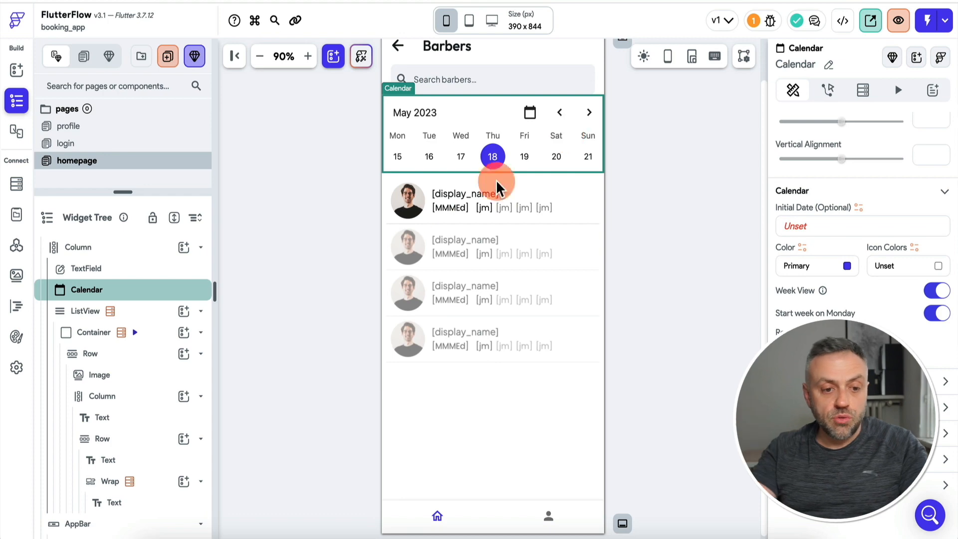
{"action": "scroll", "coordinate": [119, 252], "scroll_direction": "up", "scroll_amount": 1}
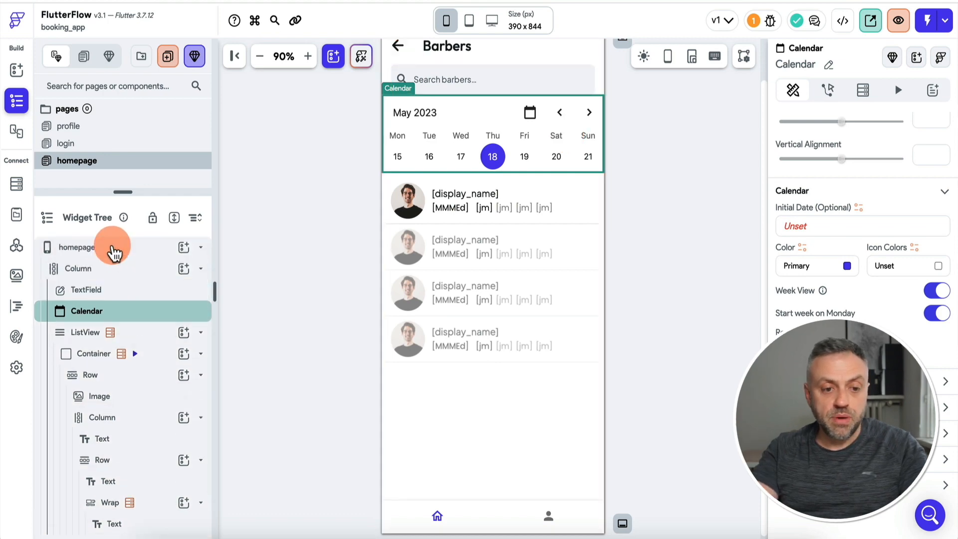
Add a homepage page state field startDate of type DateTime.
{"action": "left_click", "coordinate": [109, 249]}
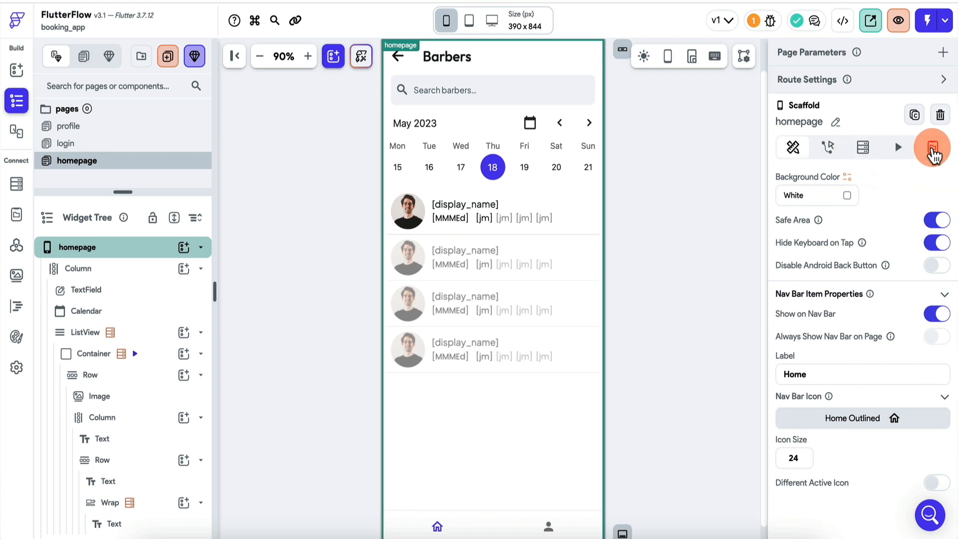
{"action": "left_click", "coordinate": [935, 152]}
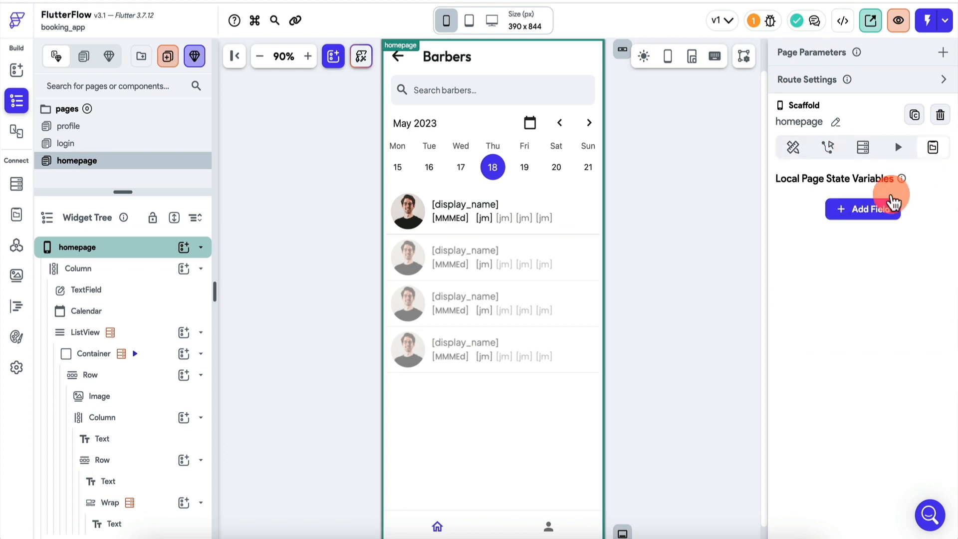
{"action": "left_click", "coordinate": [878, 209]}
{"action": "type", "text": "star"}
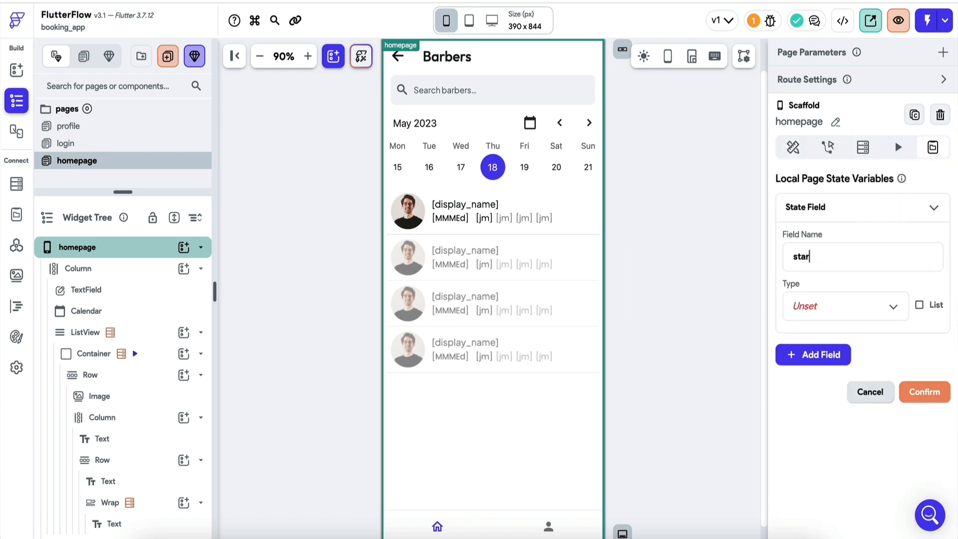
{"action": "type", "text": "tDate"}
{"action": "left_click", "coordinate": [843, 306]}
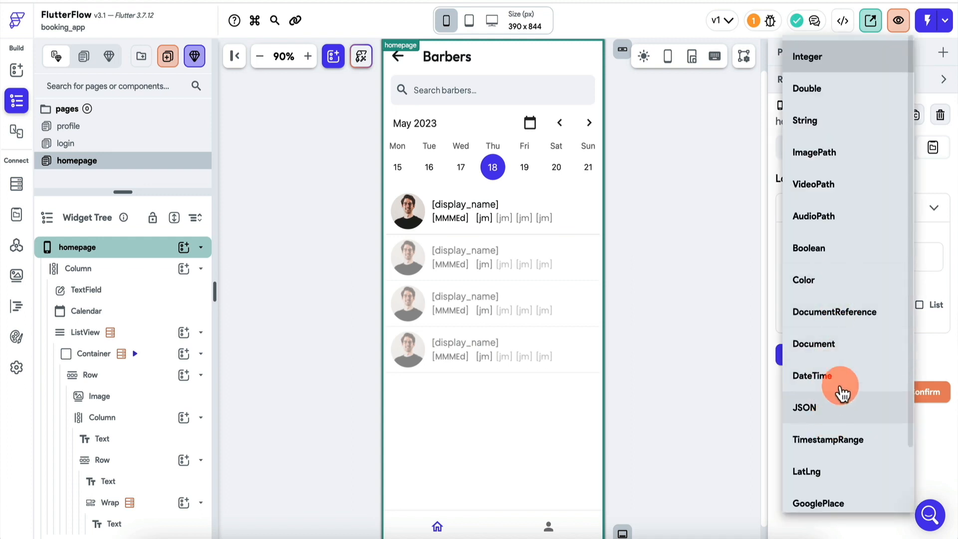
{"action": "left_click", "coordinate": [843, 379]}
{"action": "left_click", "coordinate": [923, 392]}
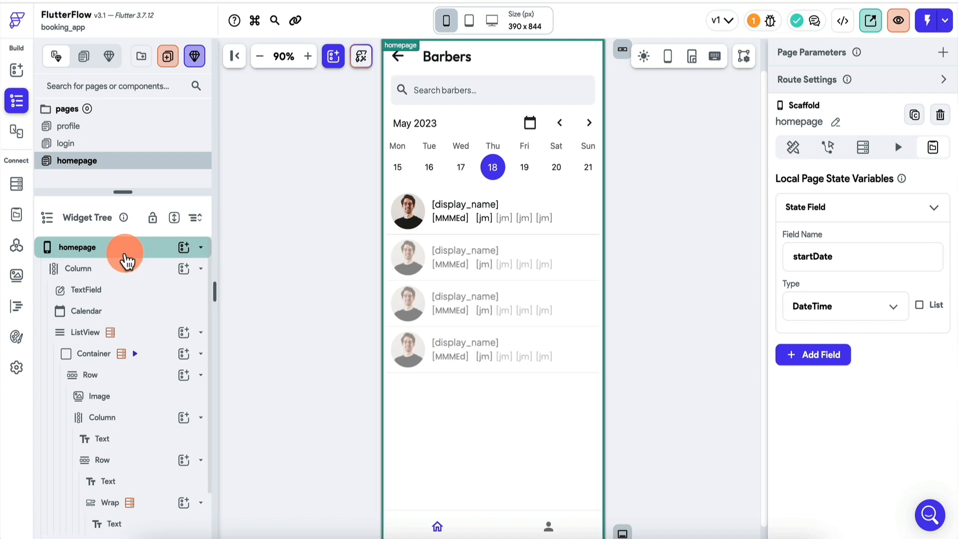
{"action": "left_click", "coordinate": [828, 149]}
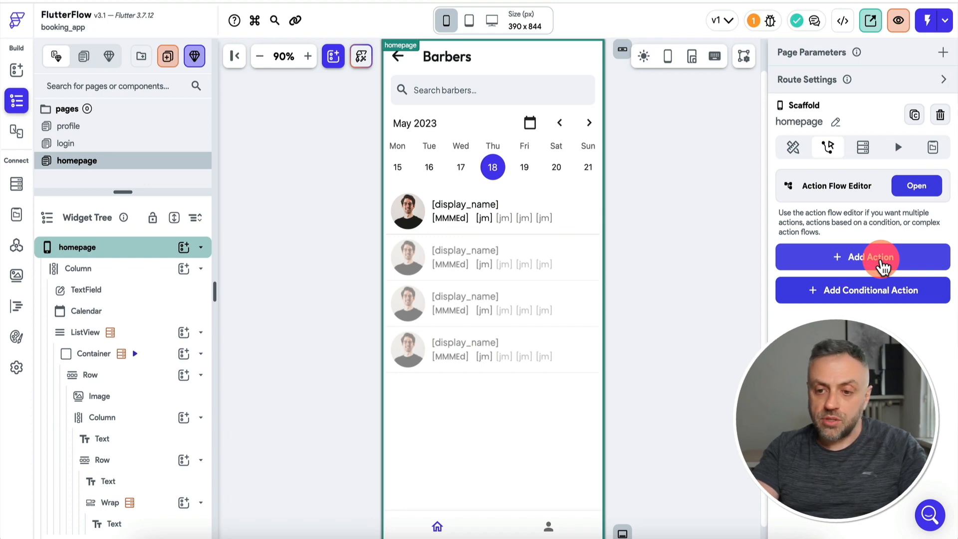
Add an On Page Load Update Widget State action setting startDate to Current Time.
{"action": "left_click", "coordinate": [882, 266]}
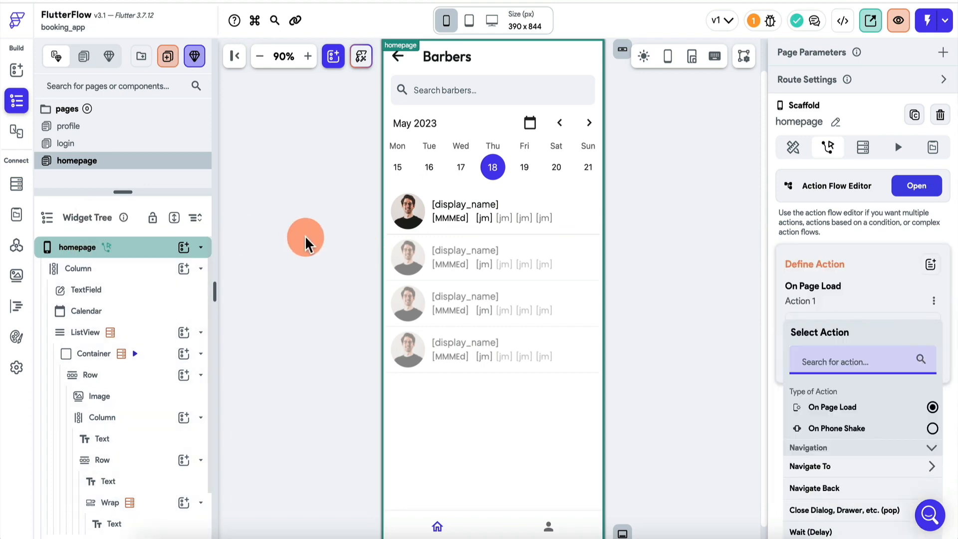
{"action": "left_click", "coordinate": [917, 186]}
{"action": "type", "text": "page"}
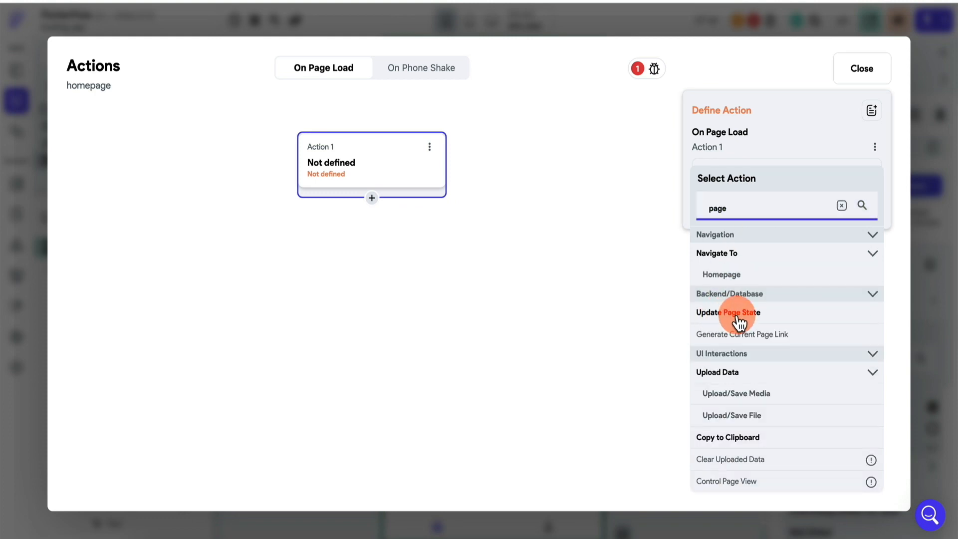
{"action": "left_click", "coordinate": [736, 313]}
{"action": "left_click", "coordinate": [768, 226]}
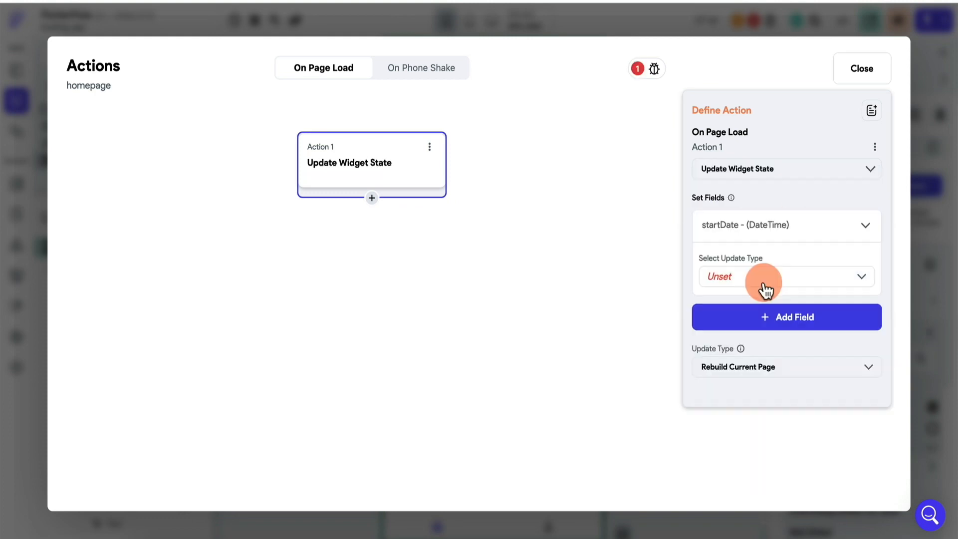
{"action": "left_click", "coordinate": [764, 290]}
{"action": "left_click", "coordinate": [748, 285]}
{"action": "left_click", "coordinate": [748, 364]}
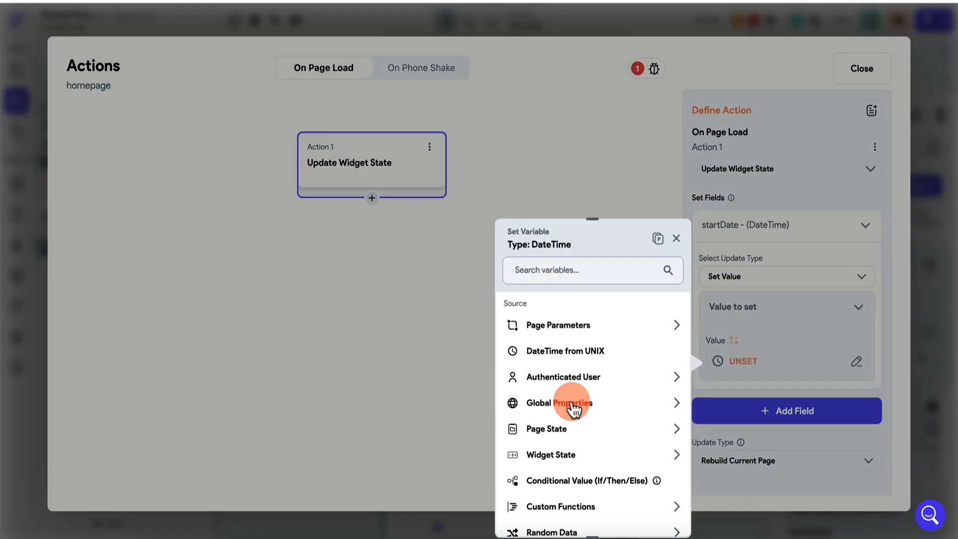
{"action": "left_click", "coordinate": [566, 402]}
{"action": "scroll", "coordinate": [589, 399], "scroll_direction": "down", "scroll_amount": 3}
{"action": "left_click", "coordinate": [605, 393]}
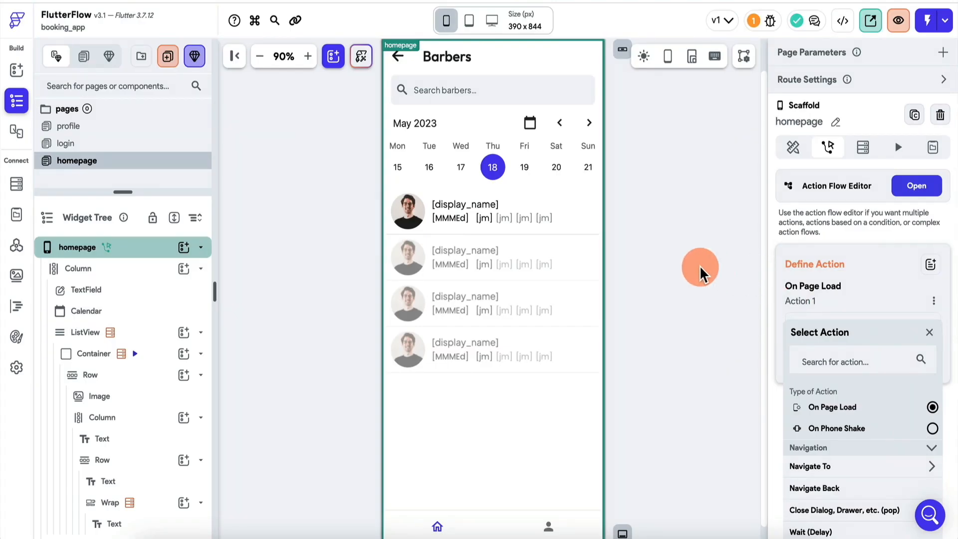
{"action": "left_click", "coordinate": [491, 169]}
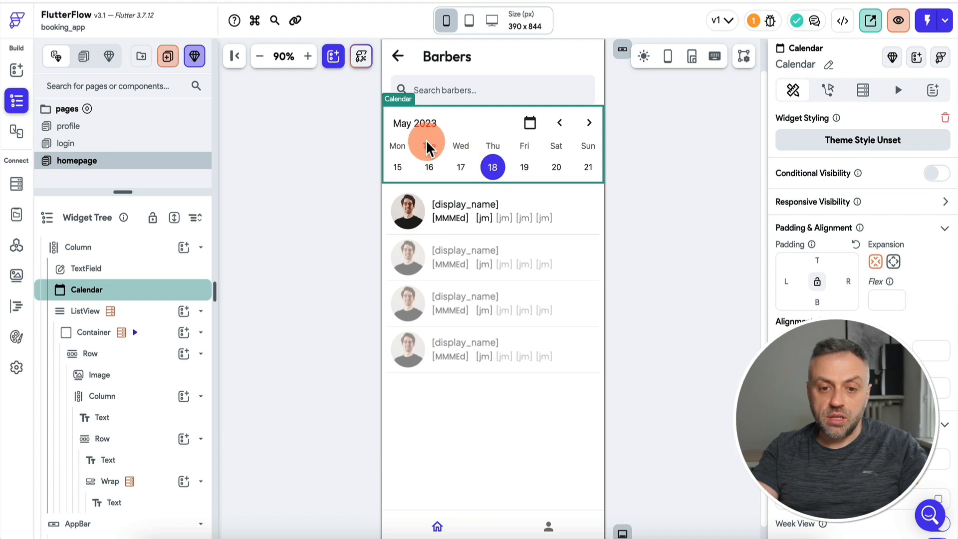
Set the Calendar's initial date to the page state startDate.
{"action": "scroll", "coordinate": [848, 259], "scroll_direction": "down", "scroll_amount": 5}
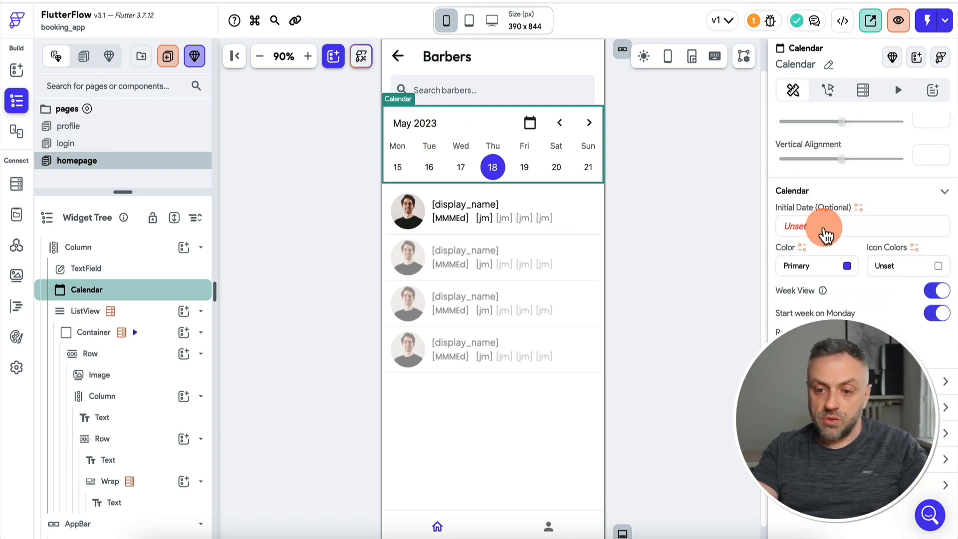
{"action": "left_click", "coordinate": [824, 229]}
{"action": "scroll", "coordinate": [654, 360], "scroll_direction": "down", "scroll_amount": 2}
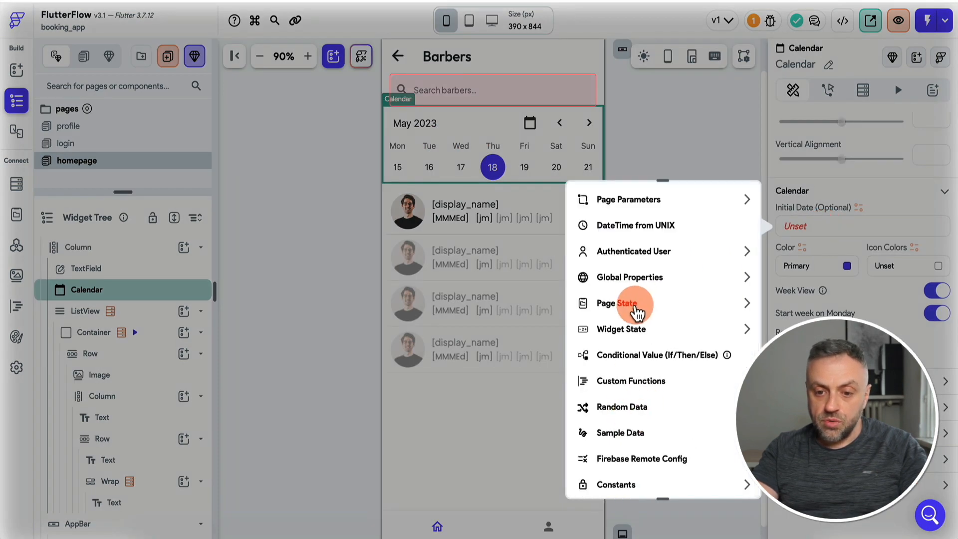
{"action": "left_click", "coordinate": [632, 307]}
{"action": "left_click", "coordinate": [643, 348]}
{"action": "left_click", "coordinate": [823, 267]}
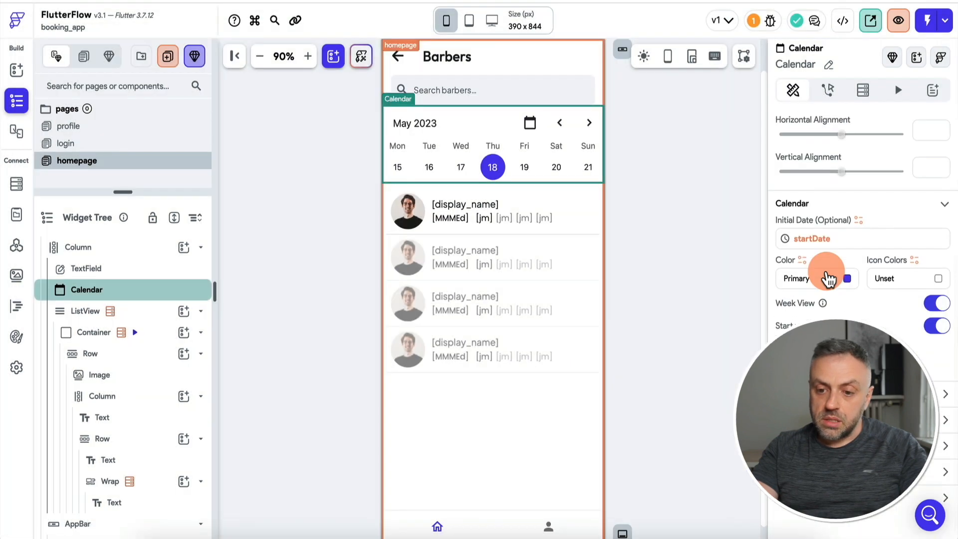
{"action": "scroll", "coordinate": [823, 267], "scroll_direction": "up", "scroll_amount": 5}
Add an Update Widget State action to the Calendar's On Date Selected trigger.
{"action": "left_click", "coordinate": [830, 91]}
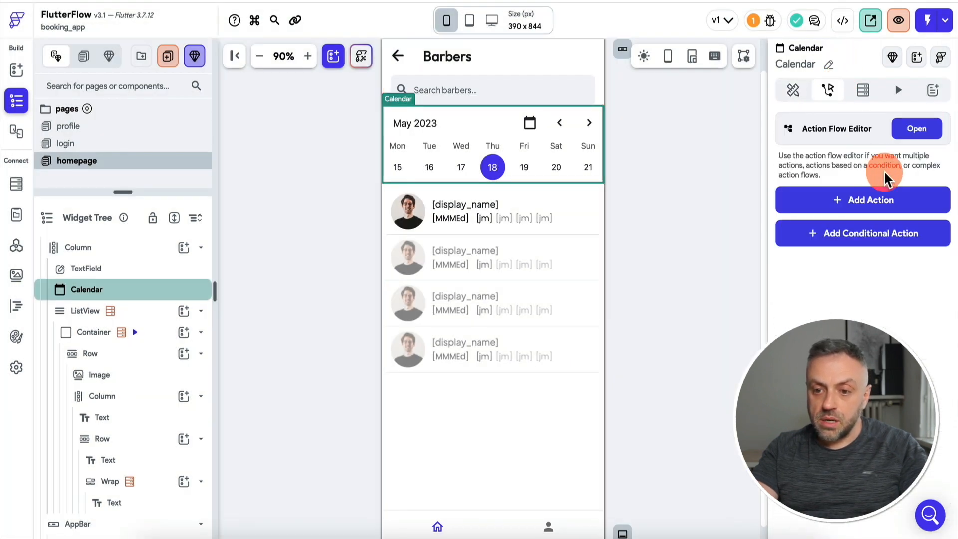
{"action": "left_click", "coordinate": [878, 200]}
{"action": "left_click", "coordinate": [916, 128]}
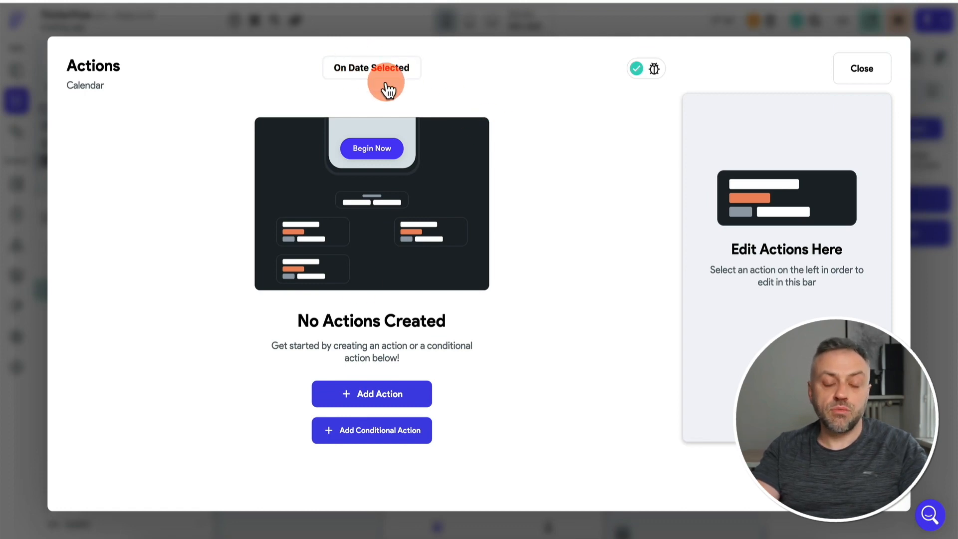
{"action": "left_click", "coordinate": [372, 394]}
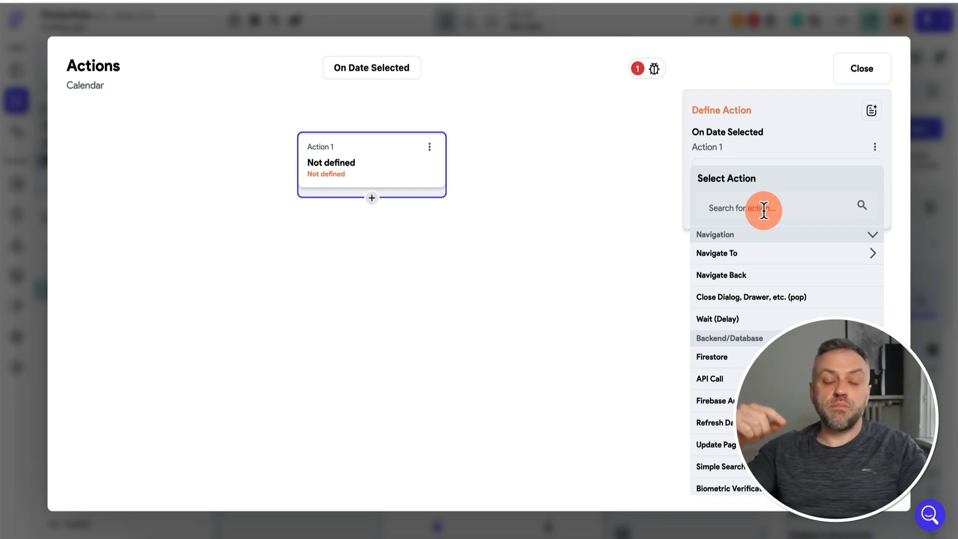
{"action": "left_click", "coordinate": [771, 209]}
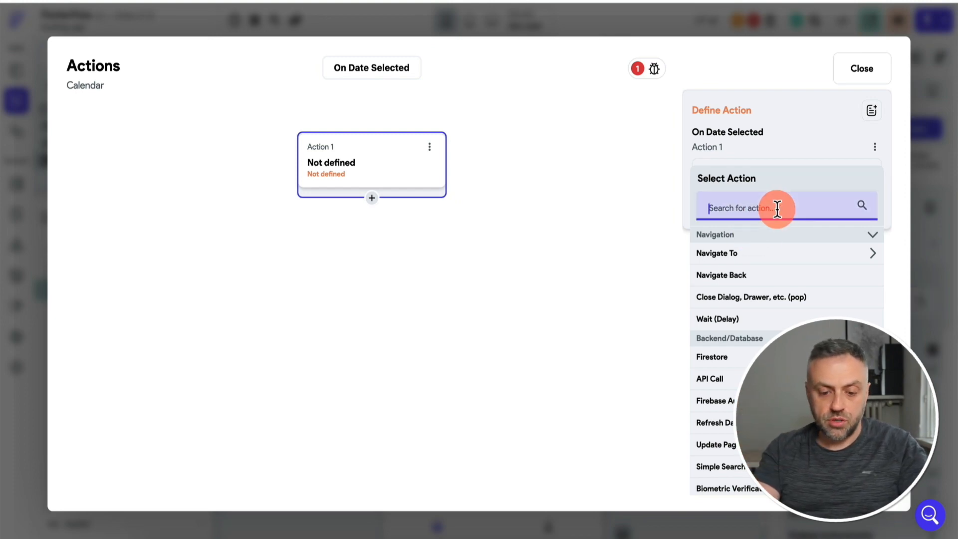
{"action": "type", "text": "page"}
{"action": "left_click", "coordinate": [759, 315]}
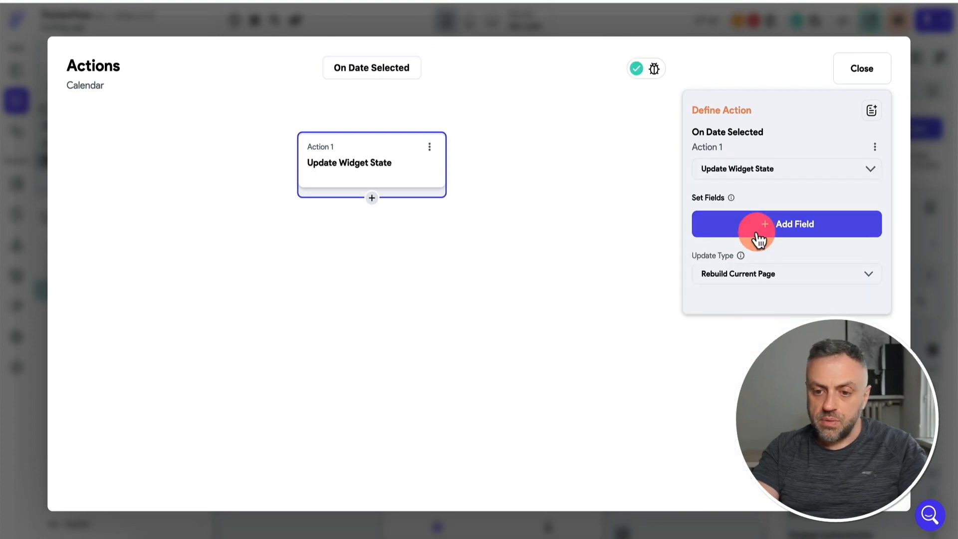
Set startDate to calendarSelectedDay > Start, then select Thursday 18 in the preview.
{"action": "left_click", "coordinate": [754, 227]}
{"action": "left_click", "coordinate": [455, 203]}
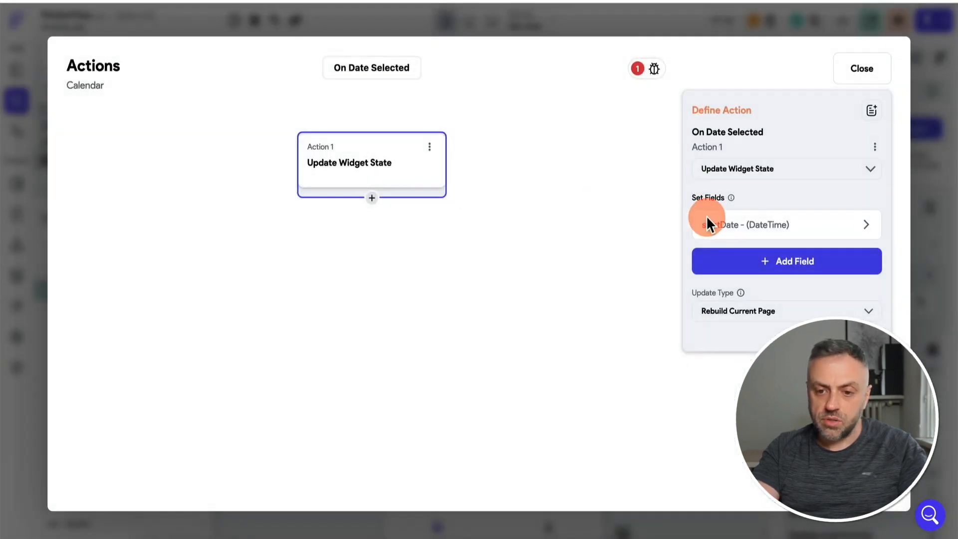
{"action": "left_click", "coordinate": [737, 237]}
{"action": "left_click", "coordinate": [774, 285]}
{"action": "left_click", "coordinate": [738, 360]}
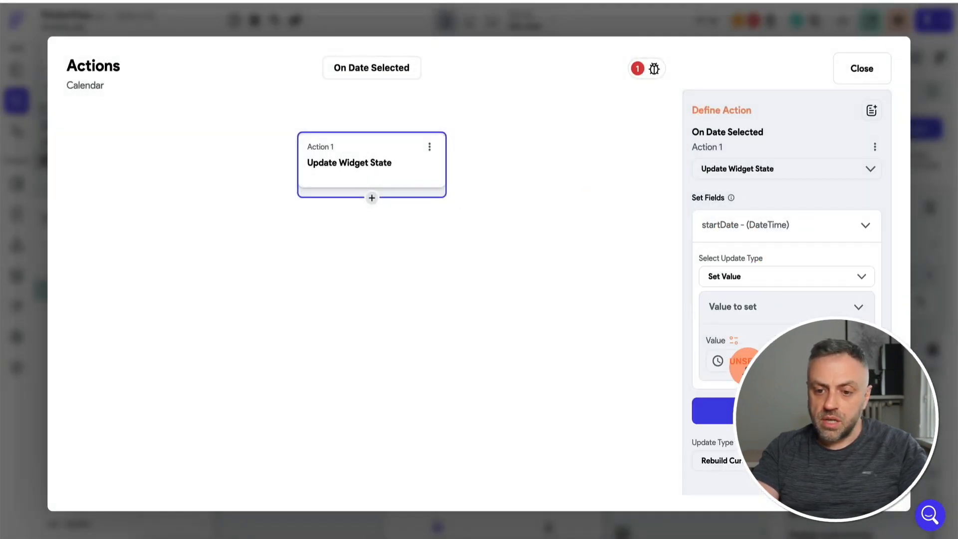
{"action": "scroll", "coordinate": [573, 356], "scroll_direction": "down", "scroll_amount": 2}
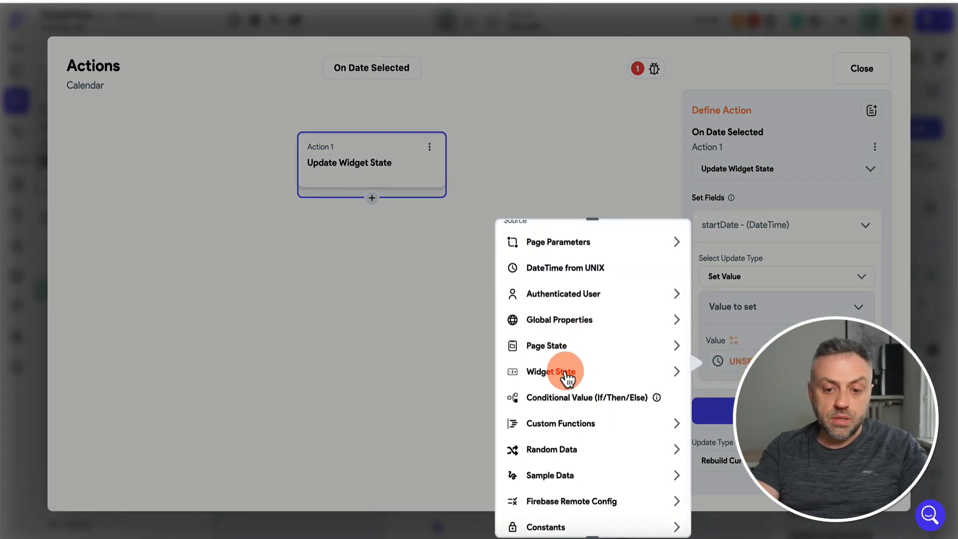
{"action": "left_click", "coordinate": [546, 378]}
{"action": "left_click", "coordinate": [565, 439]}
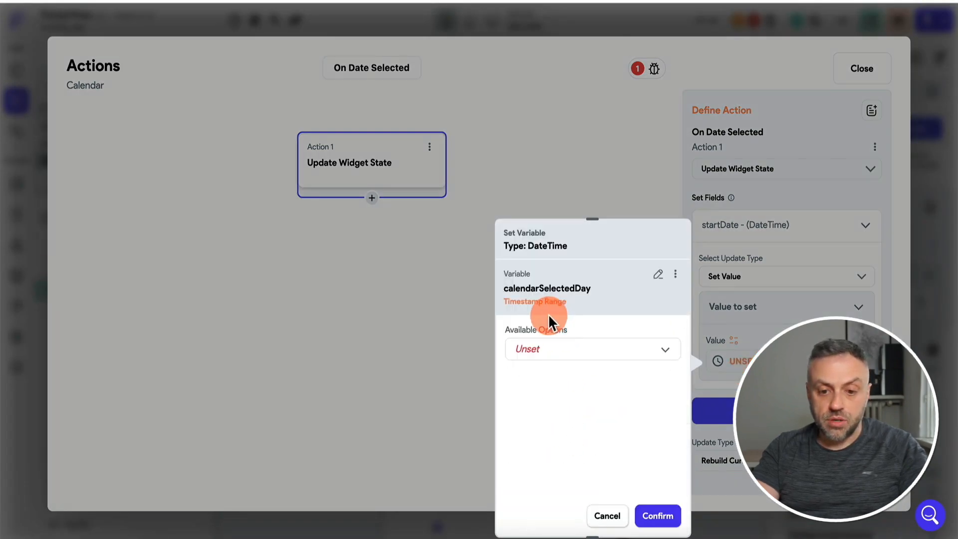
{"action": "left_click", "coordinate": [562, 357]}
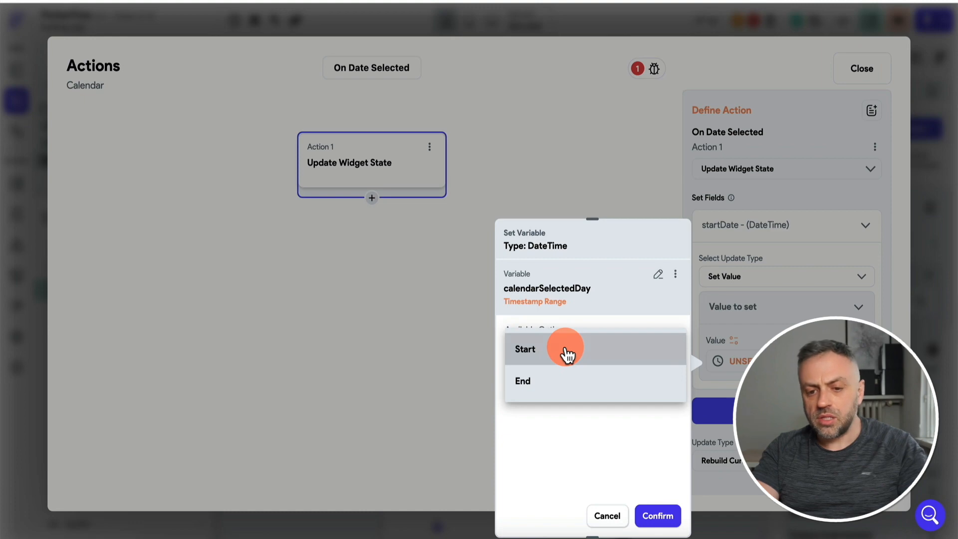
{"action": "left_click", "coordinate": [568, 355]}
{"action": "left_click", "coordinate": [929, 335]}
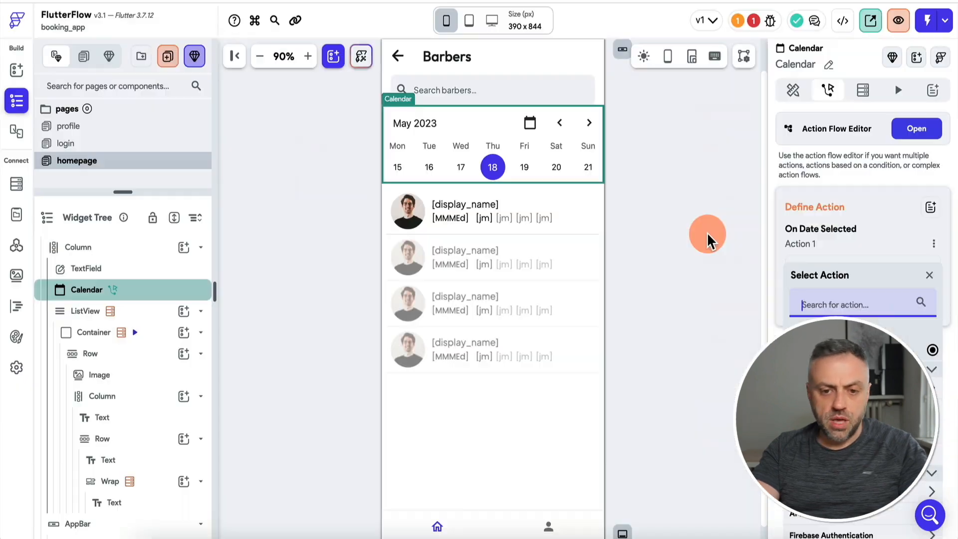
{"action": "left_click", "coordinate": [491, 167]}
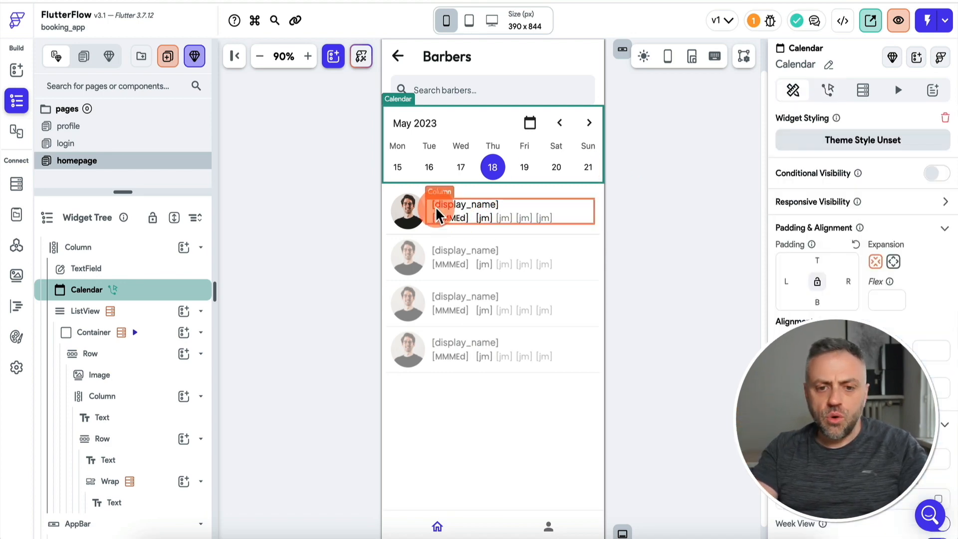
Change startDateArg to page state startDate in both the date text and slot Wrap bindings.
{"action": "left_click", "coordinate": [456, 223]}
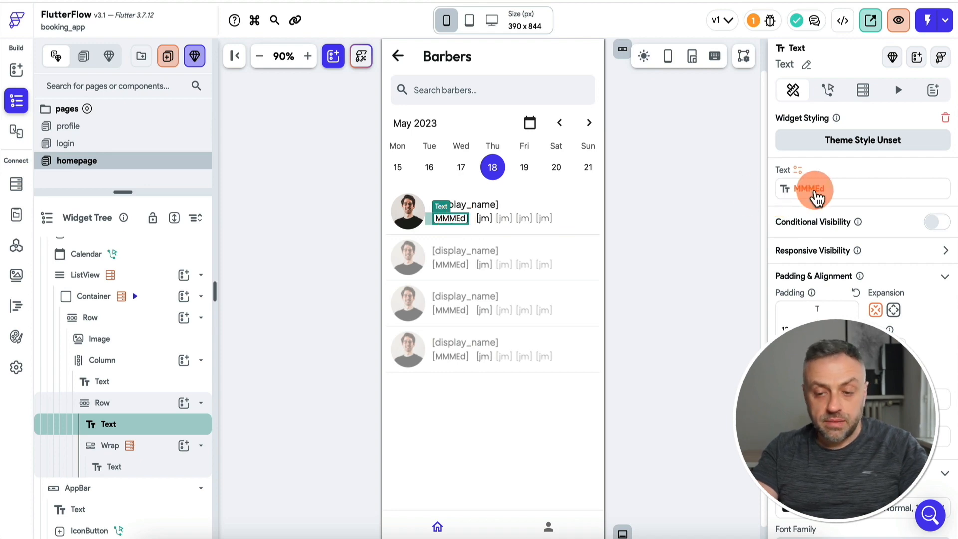
{"action": "left_click", "coordinate": [812, 189]}
{"action": "scroll", "coordinate": [641, 367], "scroll_direction": "down", "scroll_amount": 5}
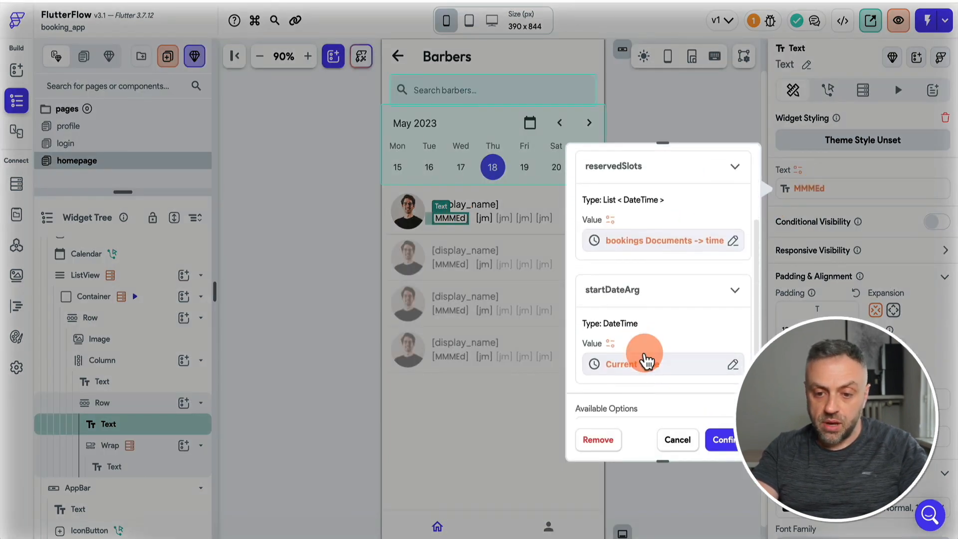
{"action": "left_click", "coordinate": [647, 360]}
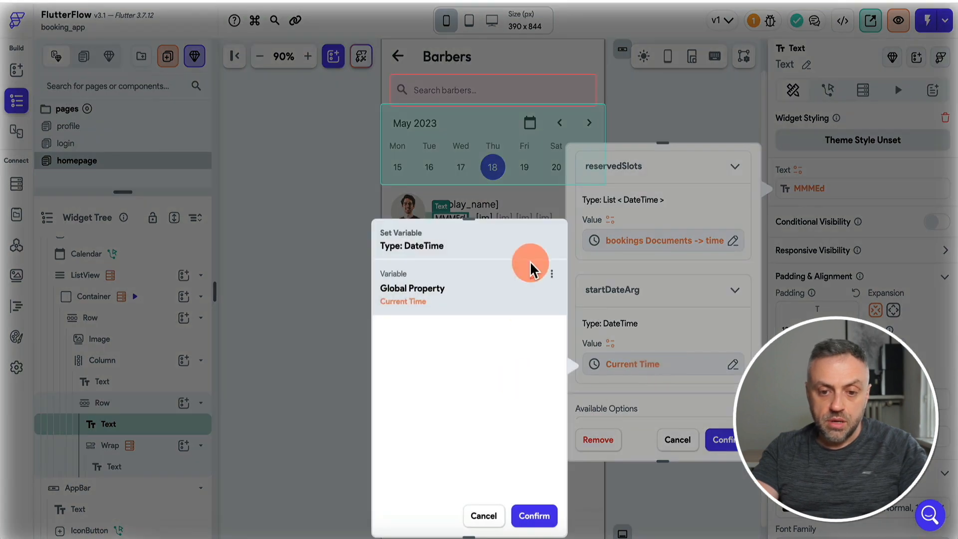
{"action": "left_click", "coordinate": [535, 274]}
{"action": "left_click", "coordinate": [492, 470]}
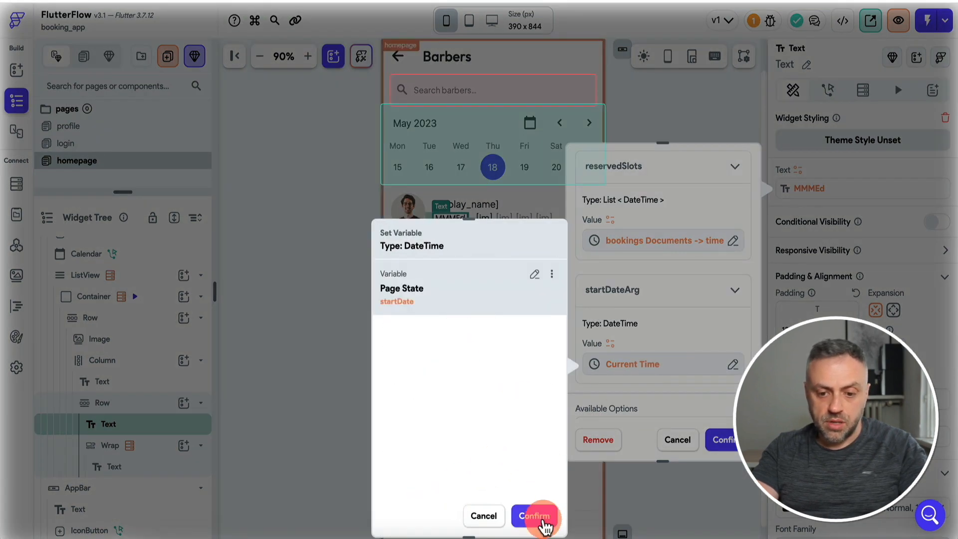
{"action": "left_click", "coordinate": [544, 520]}
{"action": "left_click", "coordinate": [723, 440]}
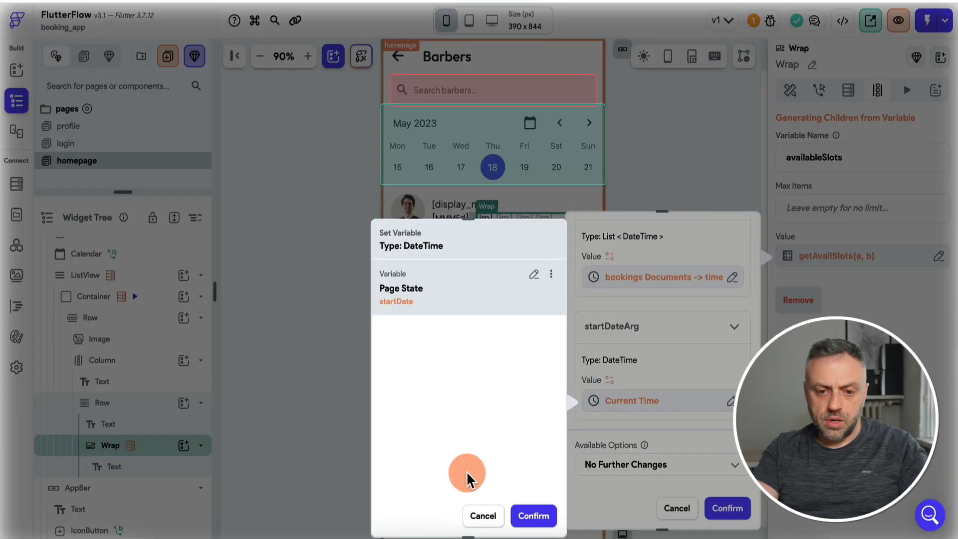
{"action": "left_click", "coordinate": [533, 516]}
{"action": "left_click", "coordinate": [727, 508]}
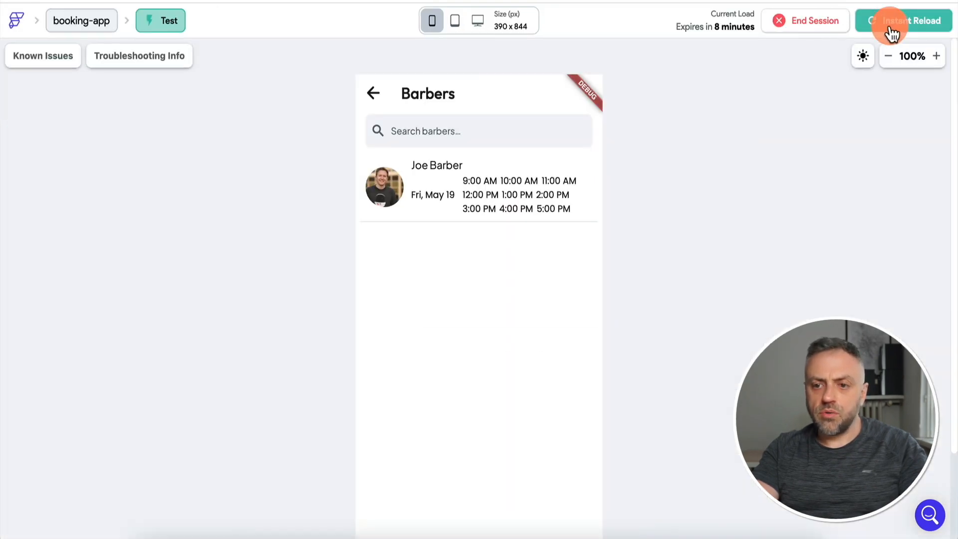
Reload the test app, check slots for Thu 18 through Sun 21, then open Firestore bookings.
{"action": "left_click", "coordinate": [892, 34]}
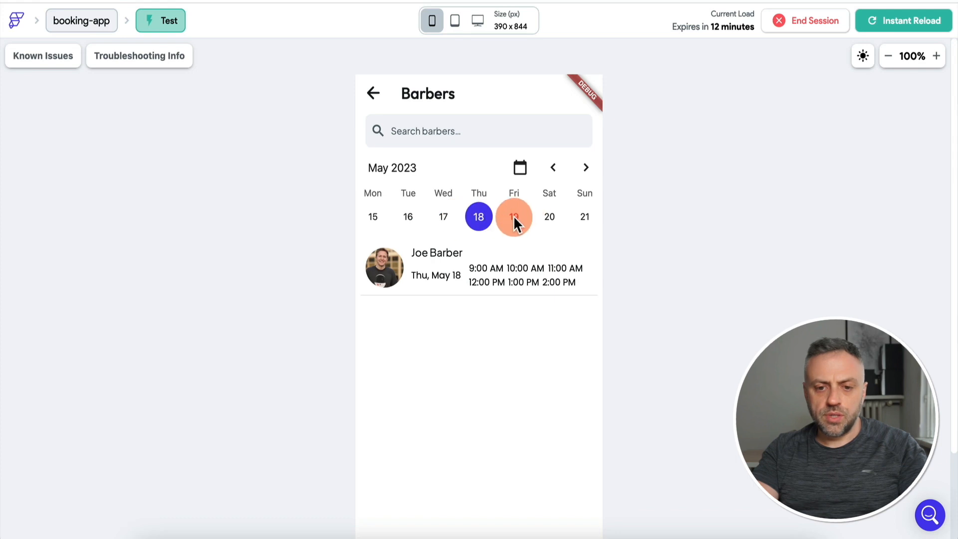
{"action": "left_click", "coordinate": [514, 215]}
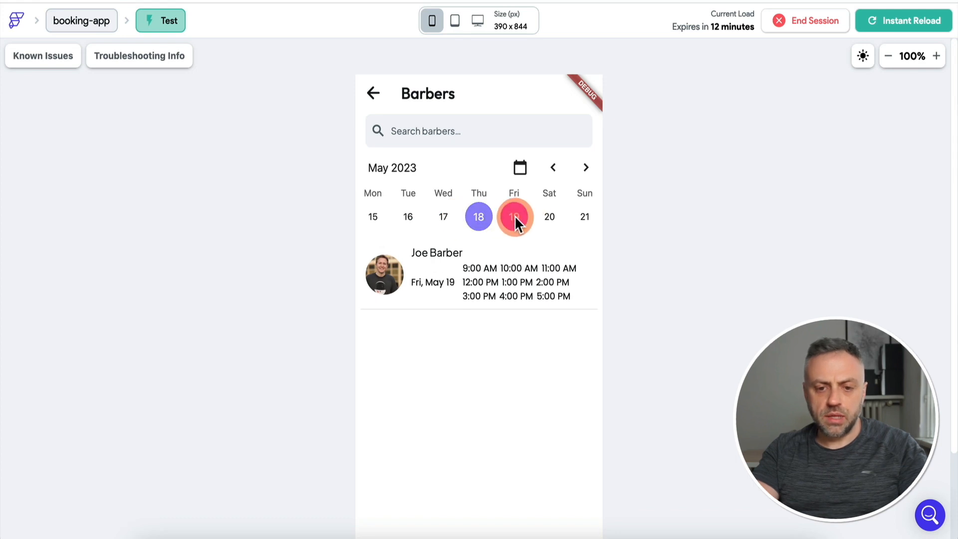
{"action": "left_click", "coordinate": [480, 218]}
{"action": "left_click", "coordinate": [442, 275]}
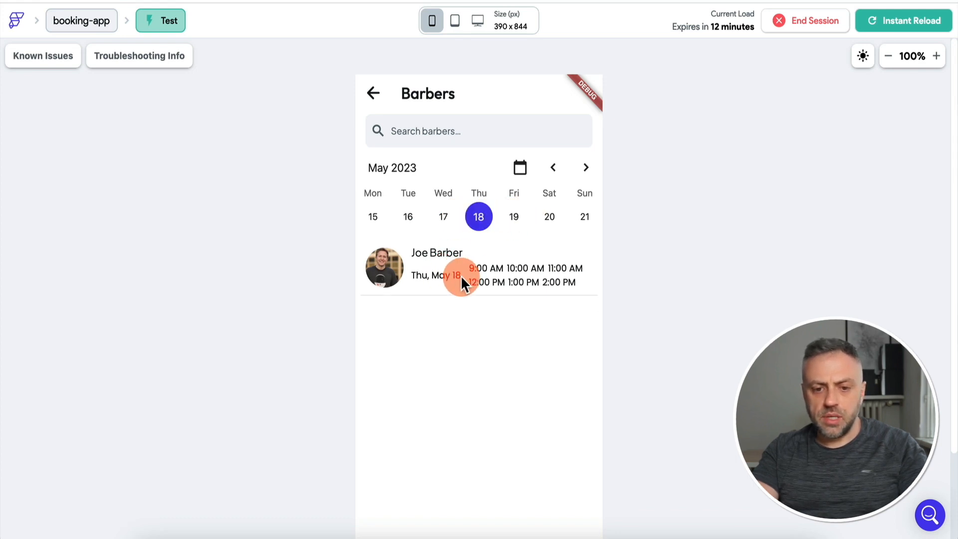
{"action": "left_click", "coordinate": [514, 215]}
{"action": "left_click", "coordinate": [472, 282]}
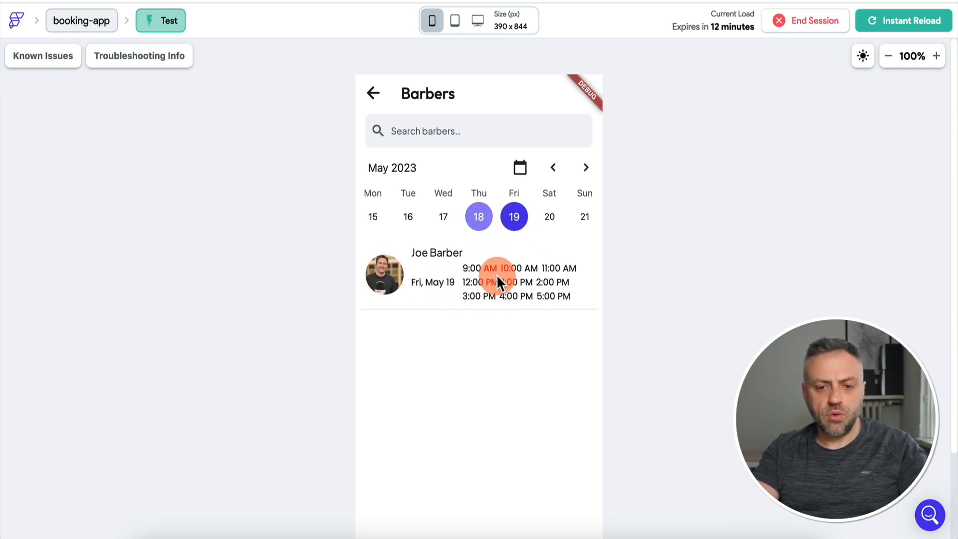
{"action": "left_click", "coordinate": [550, 217]}
{"action": "left_click", "coordinate": [454, 278]}
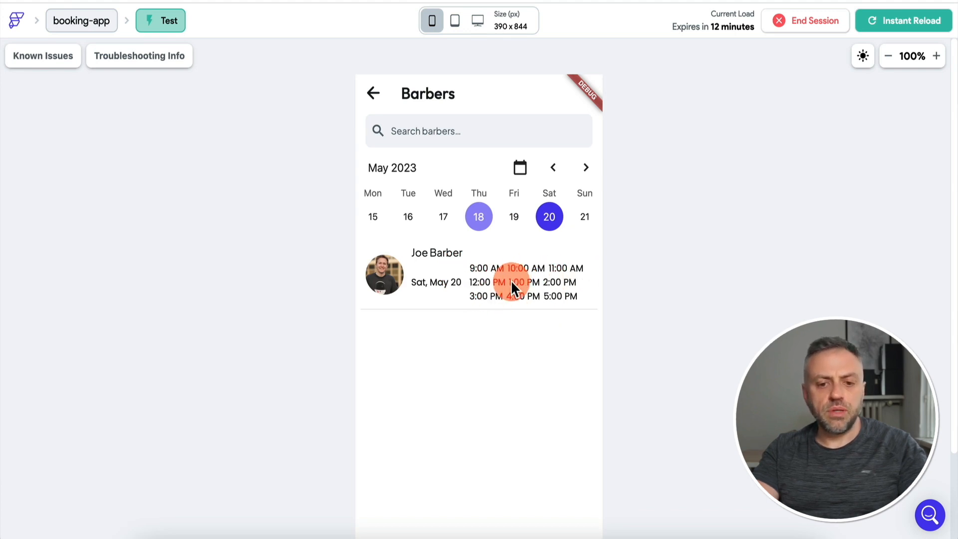
{"action": "left_click", "coordinate": [500, 214]}
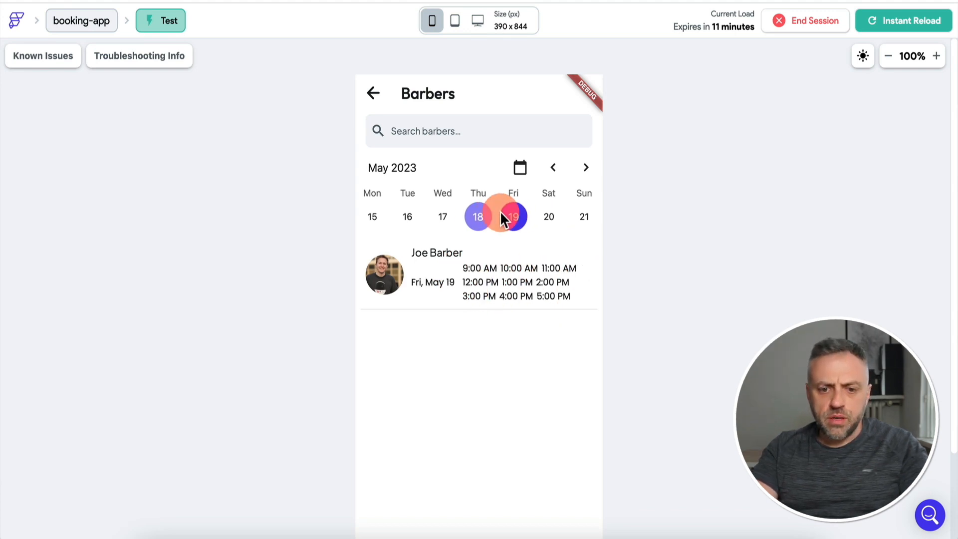
{"action": "left_click", "coordinate": [546, 216]}
{"action": "left_click", "coordinate": [583, 217]}
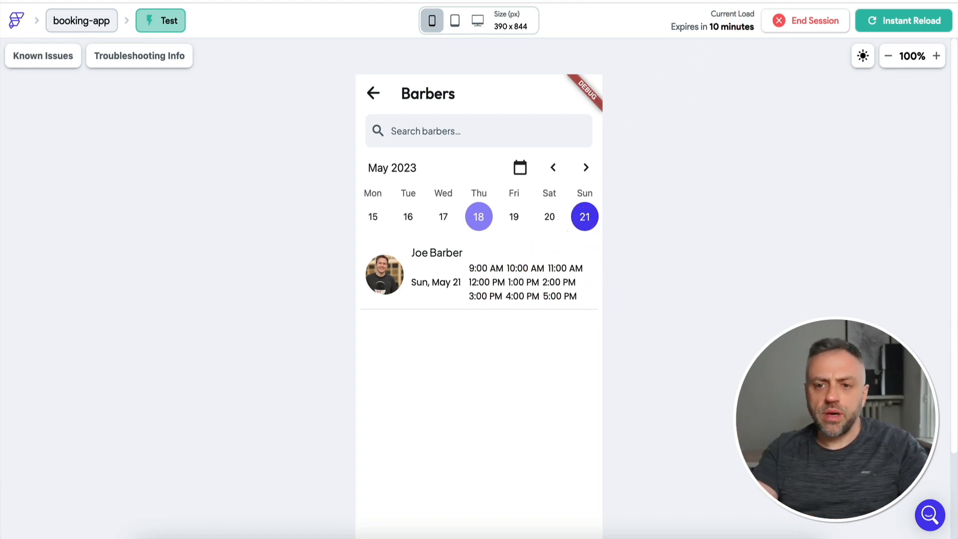
{"action": "left_click", "coordinate": [793, 1]}
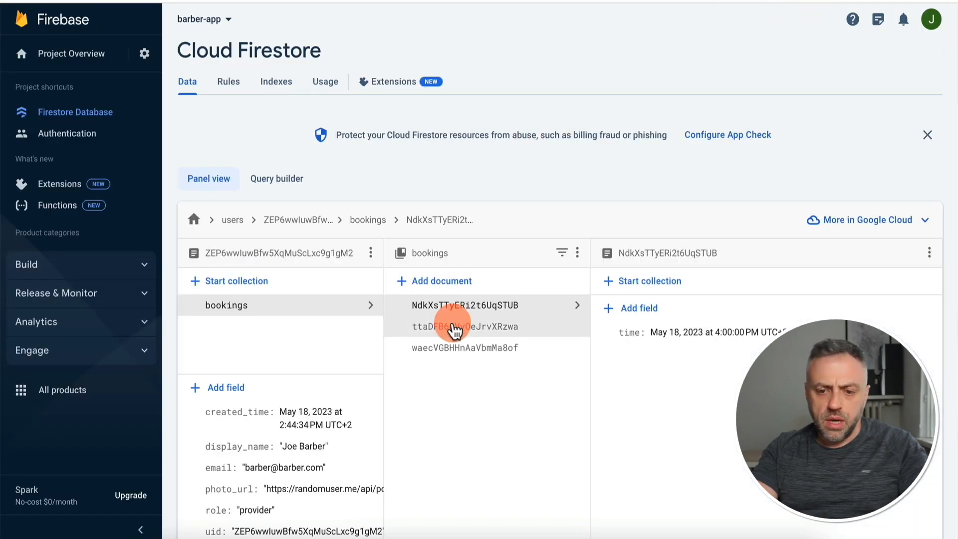
Add an auto-ID document to the bookings collection with a timestamp field named time.
{"action": "left_click", "coordinate": [468, 282]}
{"action": "left_click", "coordinate": [506, 264]}
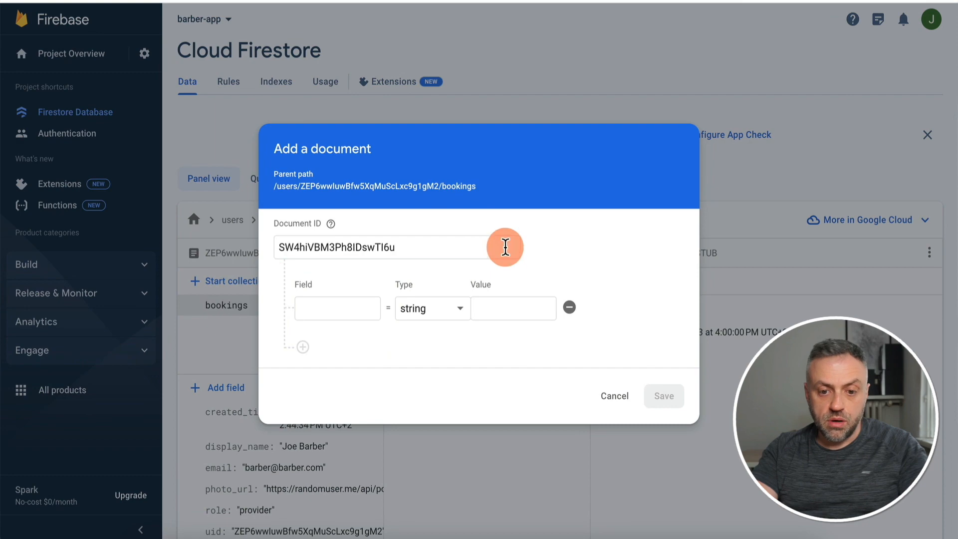
{"action": "left_click", "coordinate": [338, 308]}
{"action": "type", "text": "time"}
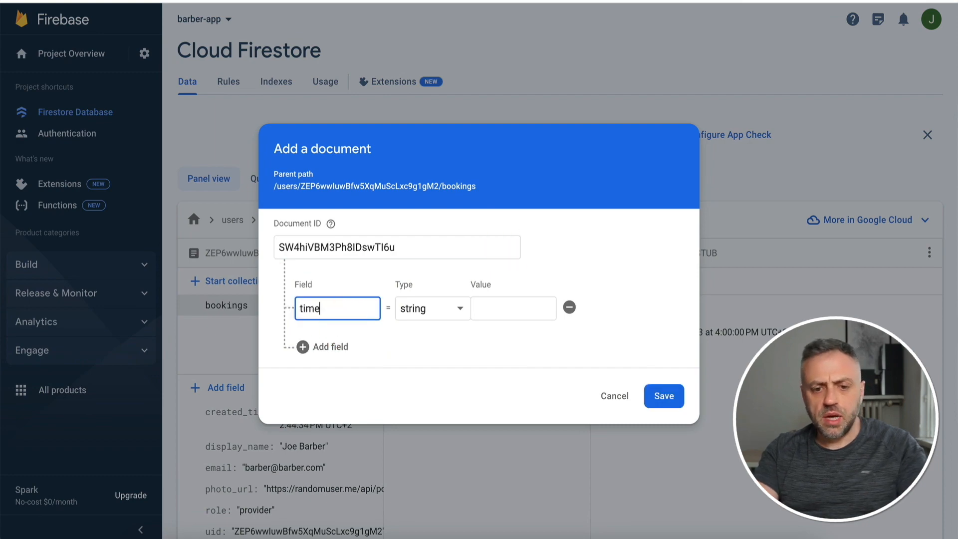
{"action": "left_click", "coordinate": [427, 312]}
{"action": "left_click", "coordinate": [439, 440]}
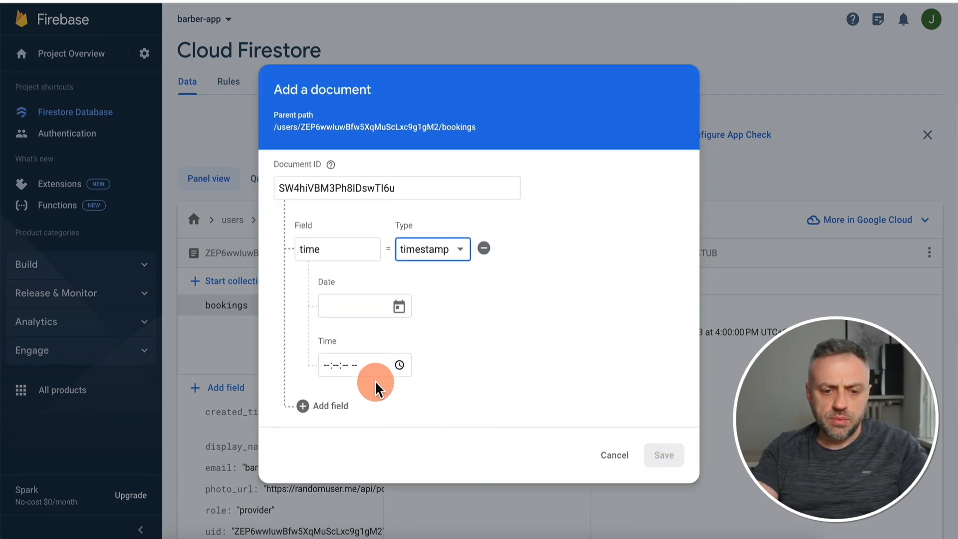
Set the time field to May 21, 2023, 10:00:00 AM.
{"action": "left_click", "coordinate": [399, 305]}
{"action": "left_click", "coordinate": [325, 248]}
{"action": "left_click", "coordinate": [328, 366]}
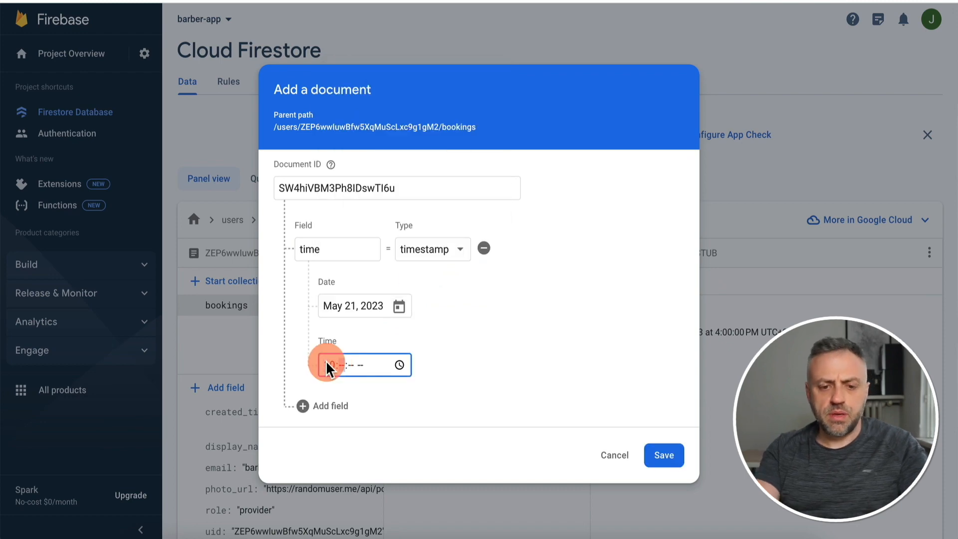
{"action": "type", "text": "10"}
{"action": "type", "text": "0000a"}
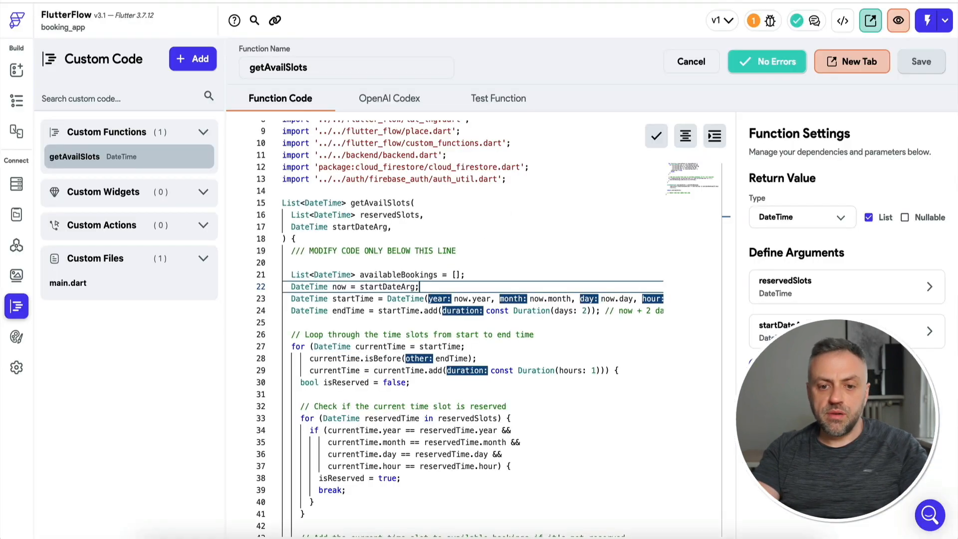
Return to the FlutterFlow test app and reselect Sun 21 to refresh its available slots.
{"action": "left_click", "coordinate": [526, 268]}
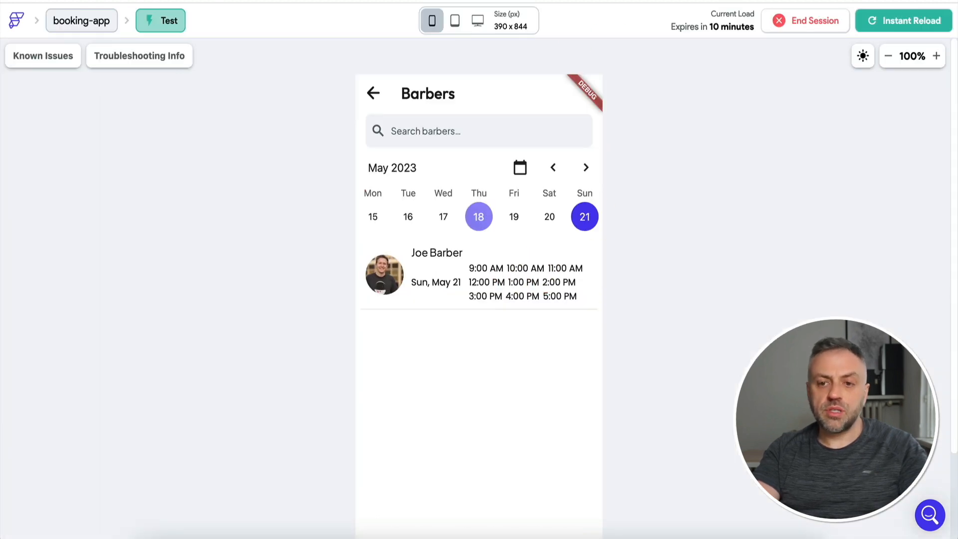
{"action": "left_click", "coordinate": [484, 275]}
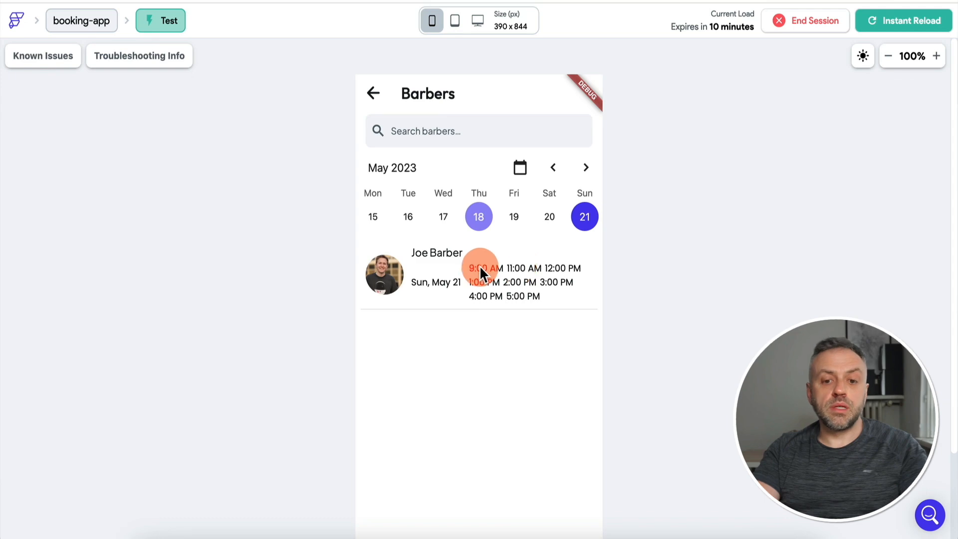
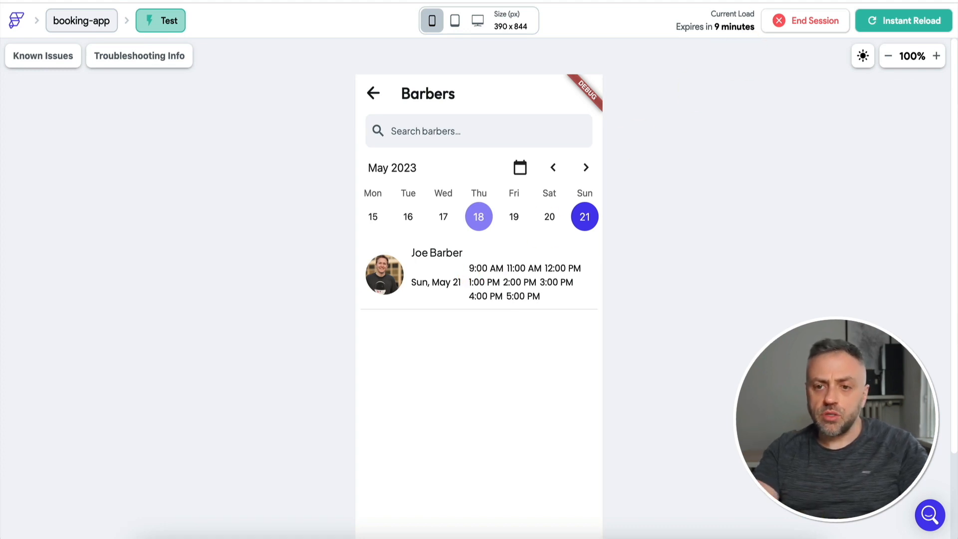
Leave the test session, open the Barbers homepage and inspect the time Text's actions.
{"action": "left_click", "coordinate": [401, 1]}
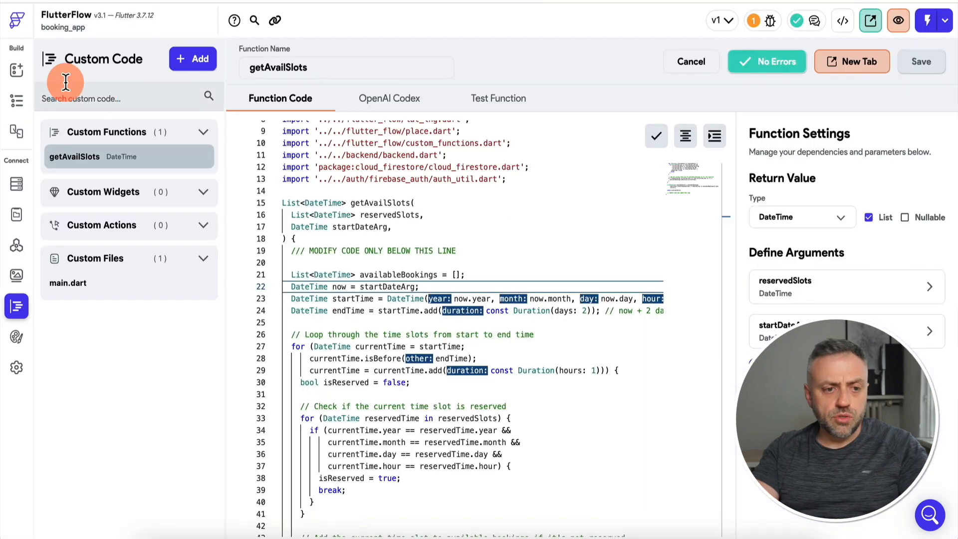
{"action": "left_click", "coordinate": [7, 75]}
{"action": "left_click", "coordinate": [483, 253]}
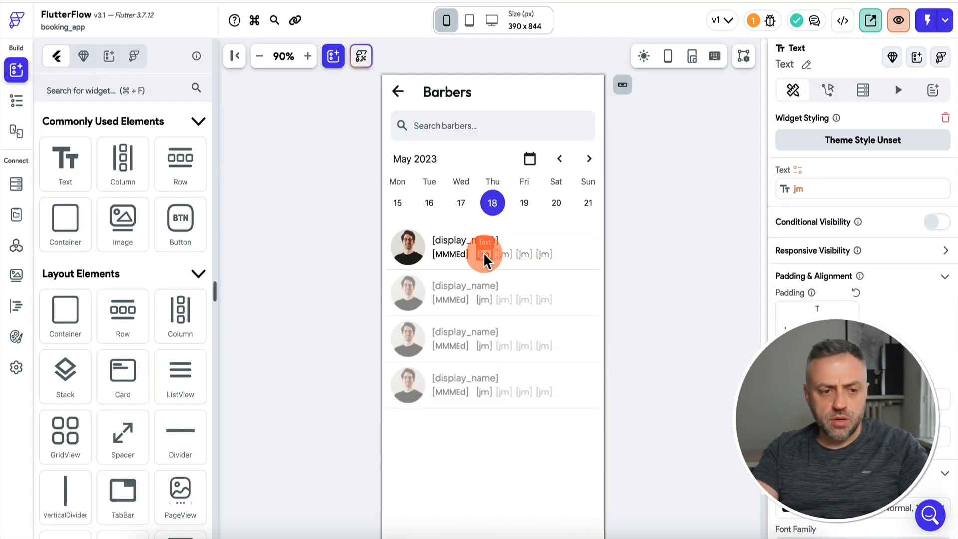
{"action": "left_click", "coordinate": [16, 102]}
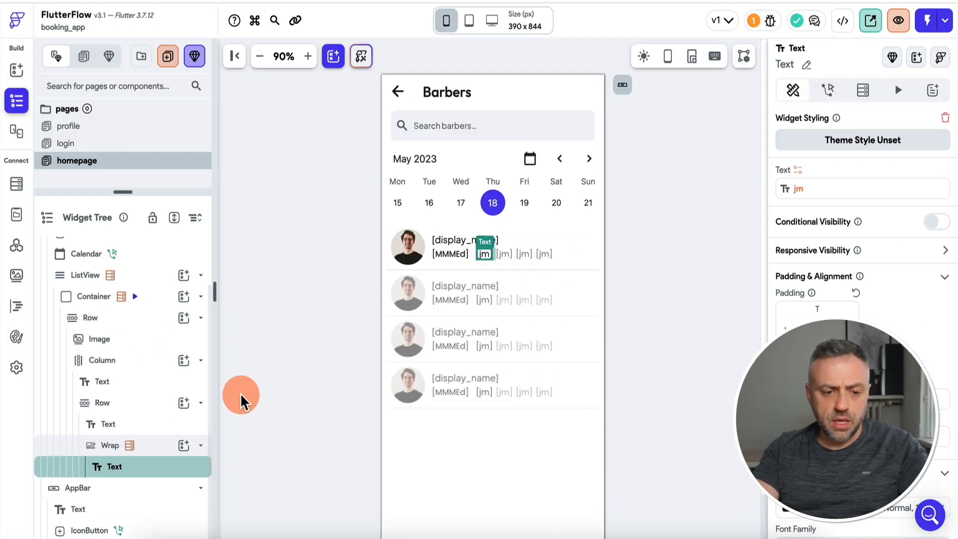
{"action": "left_click", "coordinate": [830, 92]}
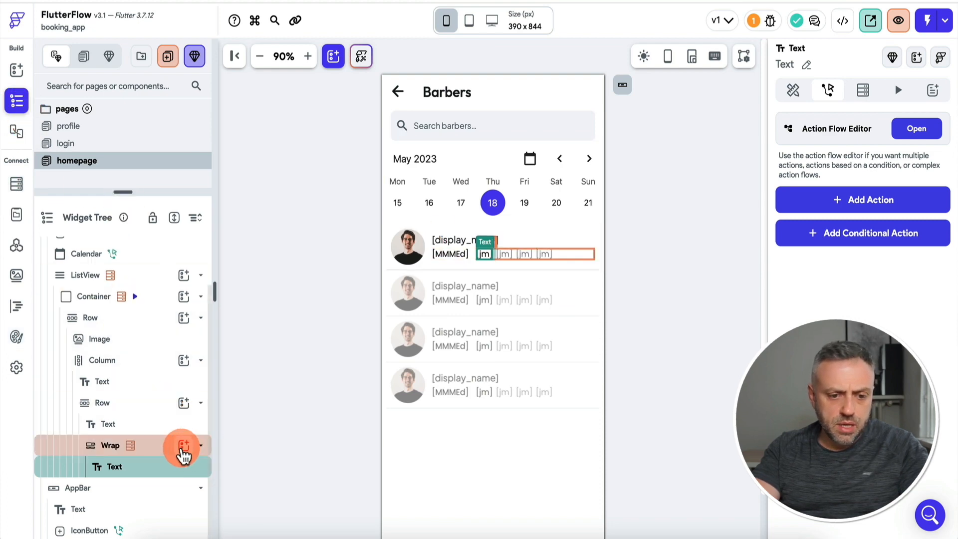
{"action": "scroll", "coordinate": [188, 299], "scroll_direction": "up", "scroll_amount": 2}
Browse the widget palette's Components and Templates.
{"action": "left_click", "coordinate": [186, 250]}
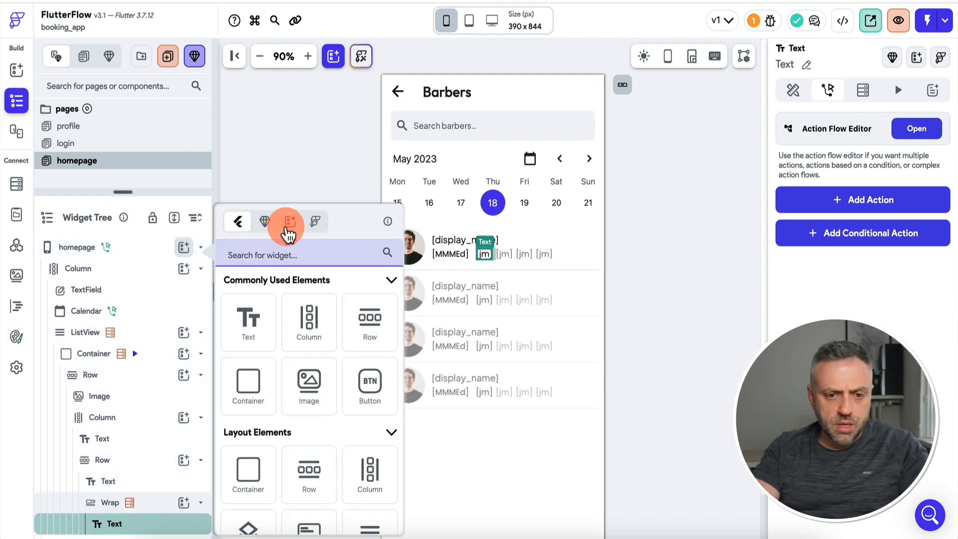
{"action": "left_click", "coordinate": [268, 224]}
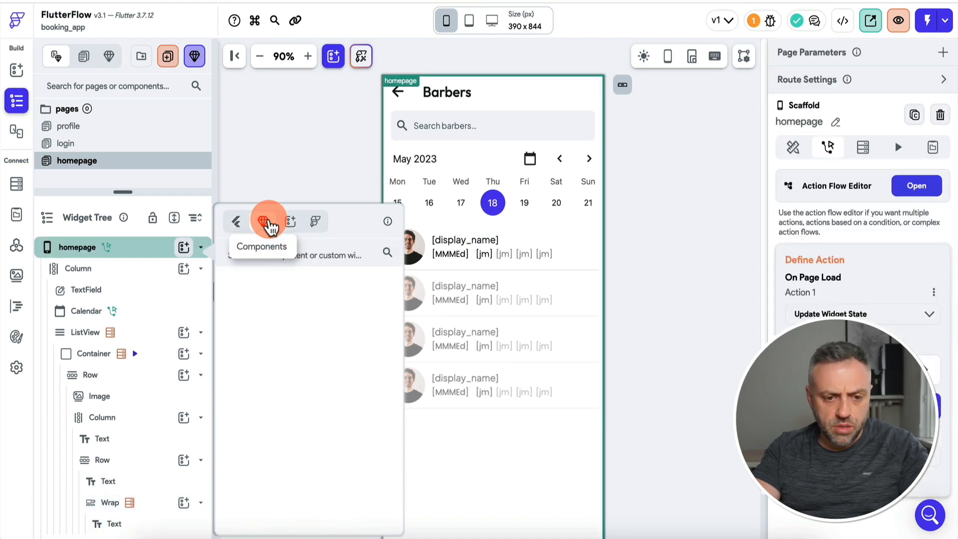
{"action": "left_click", "coordinate": [315, 224]}
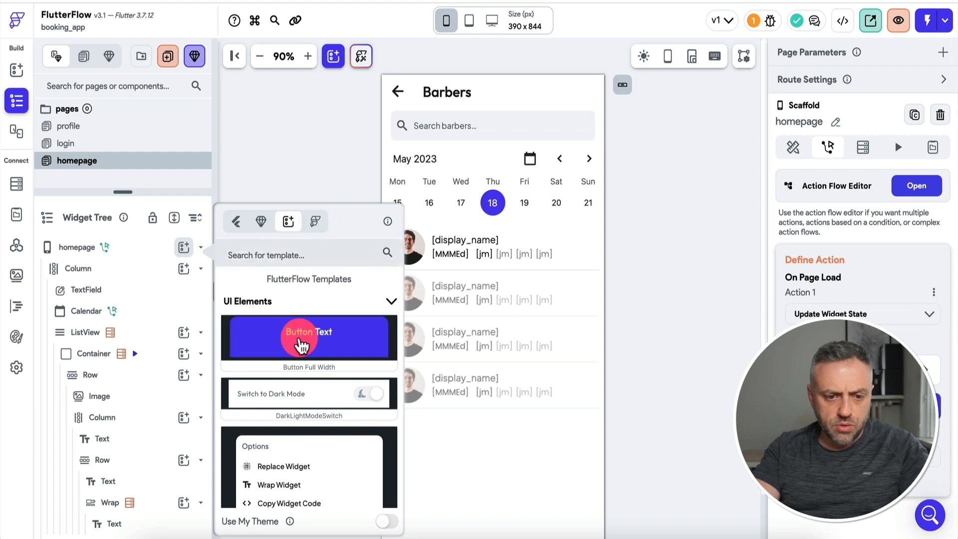
{"action": "scroll", "coordinate": [303, 349], "scroll_direction": "down", "scroll_amount": 10}
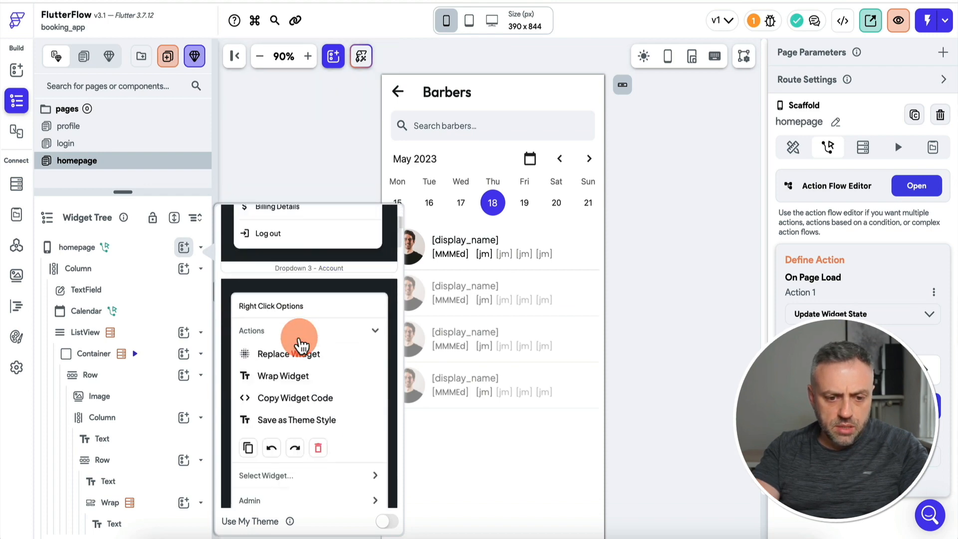
{"action": "scroll", "coordinate": [302, 344], "scroll_direction": "down", "scroll_amount": 10}
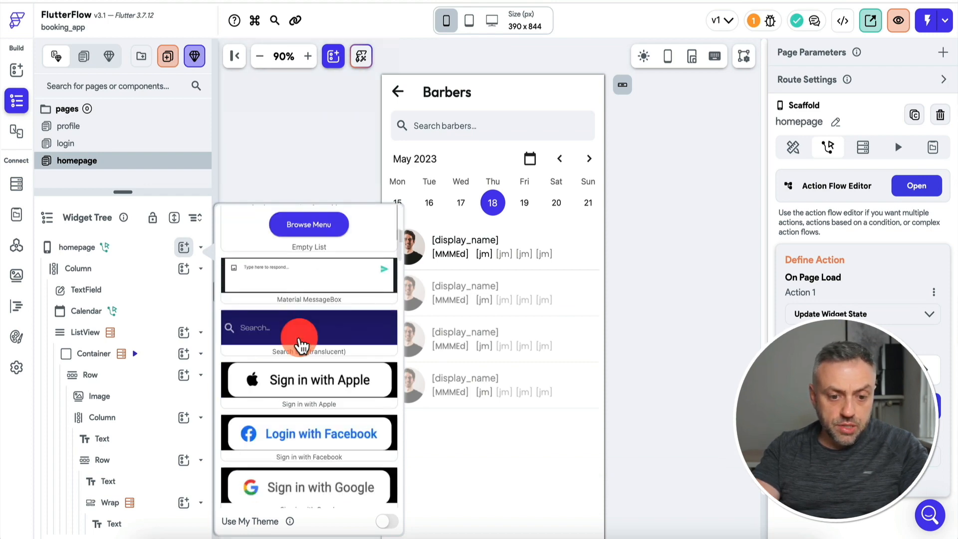
{"action": "scroll", "coordinate": [301, 344], "scroll_direction": "down", "scroll_amount": 10}
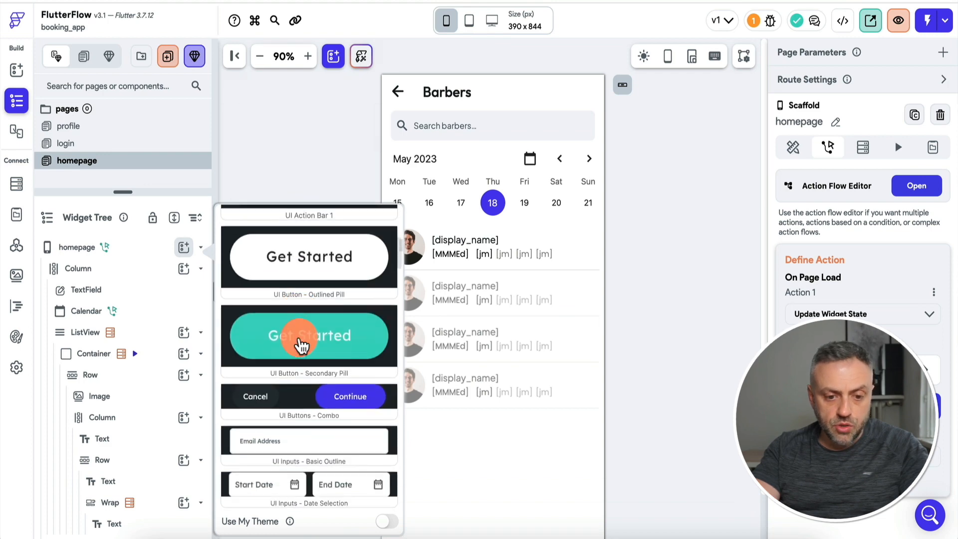
{"action": "scroll", "coordinate": [301, 344], "scroll_direction": "down", "scroll_amount": 10}
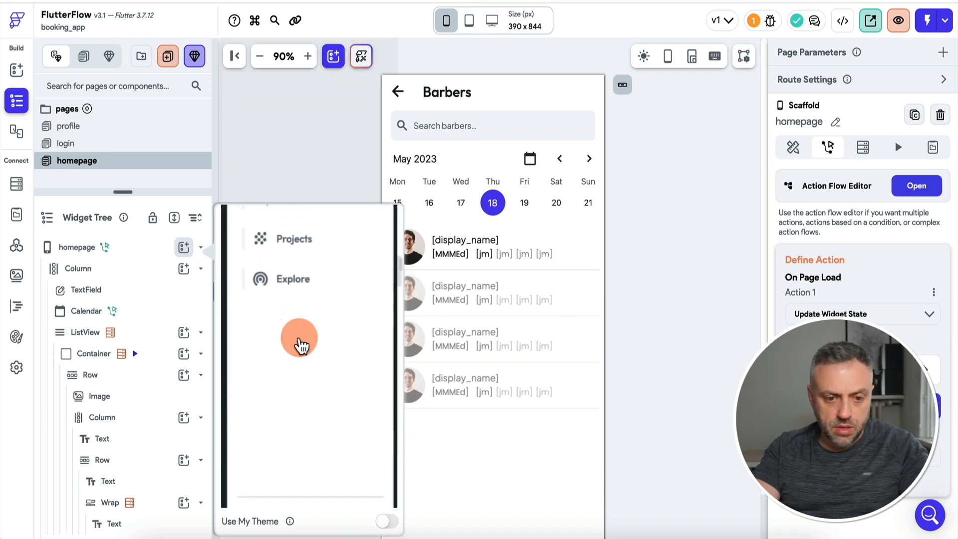
{"action": "scroll", "coordinate": [300, 345], "scroll_direction": "down", "scroll_amount": 10}
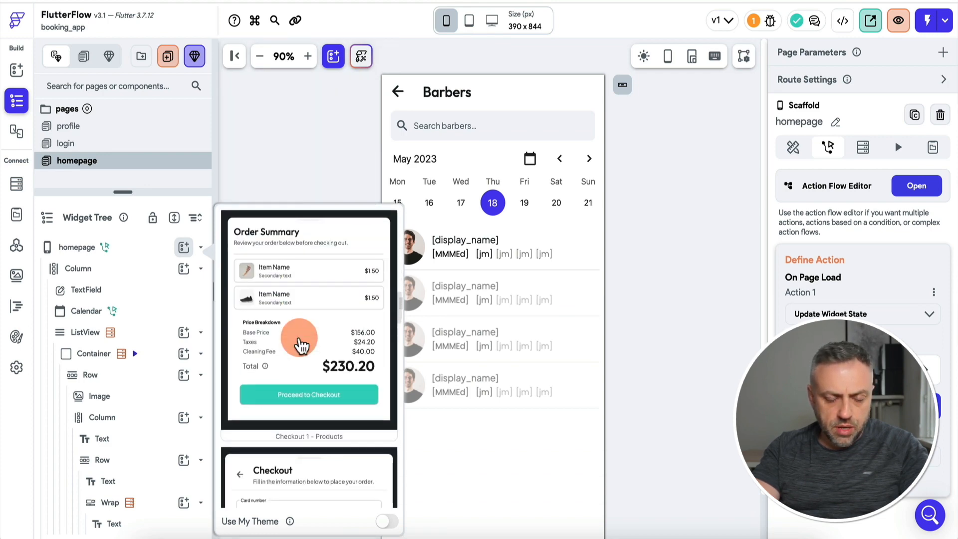
{"action": "scroll", "coordinate": [301, 344], "scroll_direction": "up", "scroll_amount": 2}
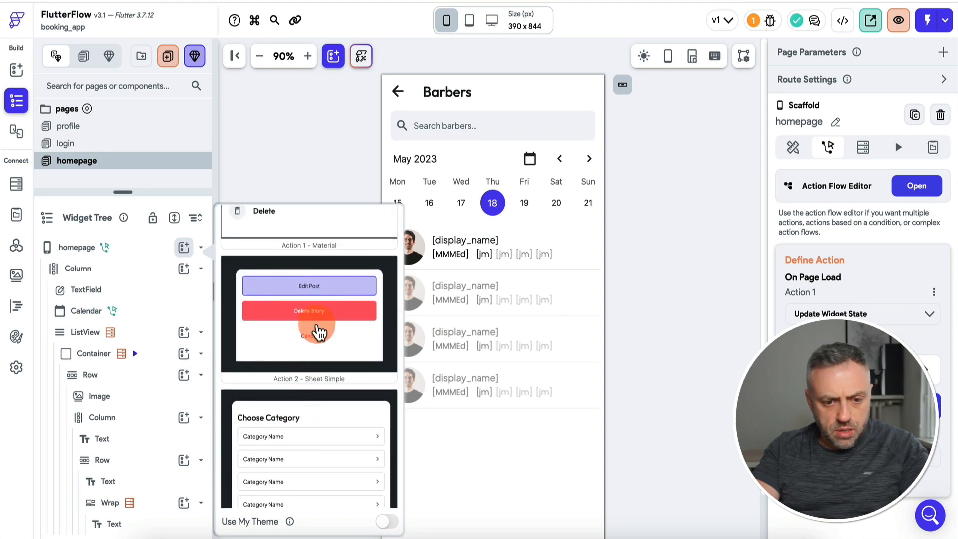
{"action": "scroll", "coordinate": [318, 331], "scroll_direction": "down", "scroll_amount": 3}
{"action": "scroll", "coordinate": [318, 332], "scroll_direction": "down", "scroll_amount": 4}
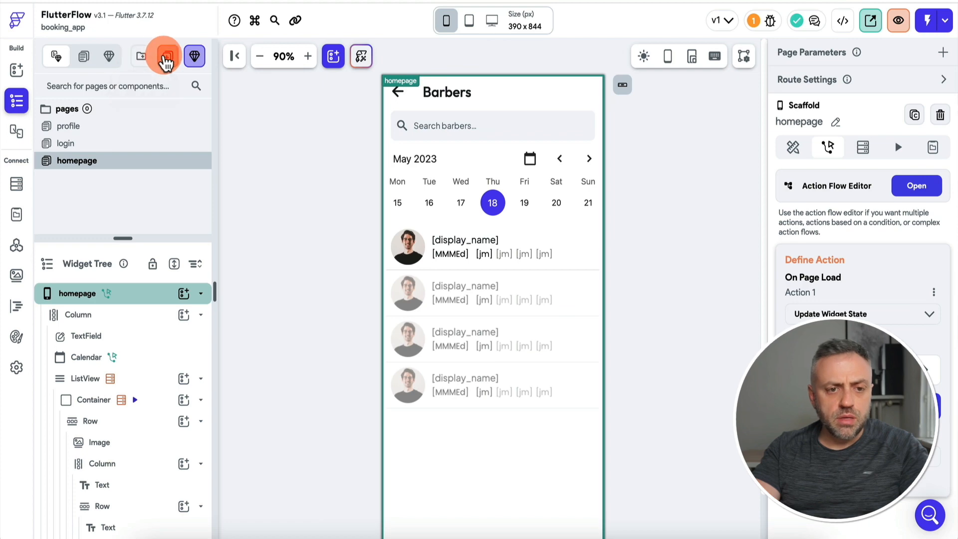
On a new page, add the Empty List template wrapped in a Column and convert it to BookAction.
{"action": "left_click", "coordinate": [167, 59]}
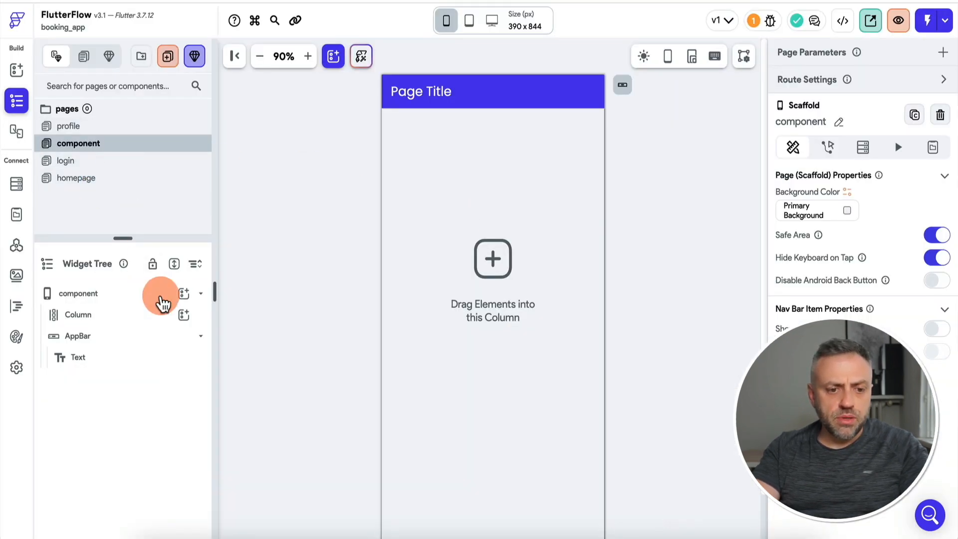
{"action": "left_click", "coordinate": [163, 302]}
{"action": "left_click", "coordinate": [183, 294]}
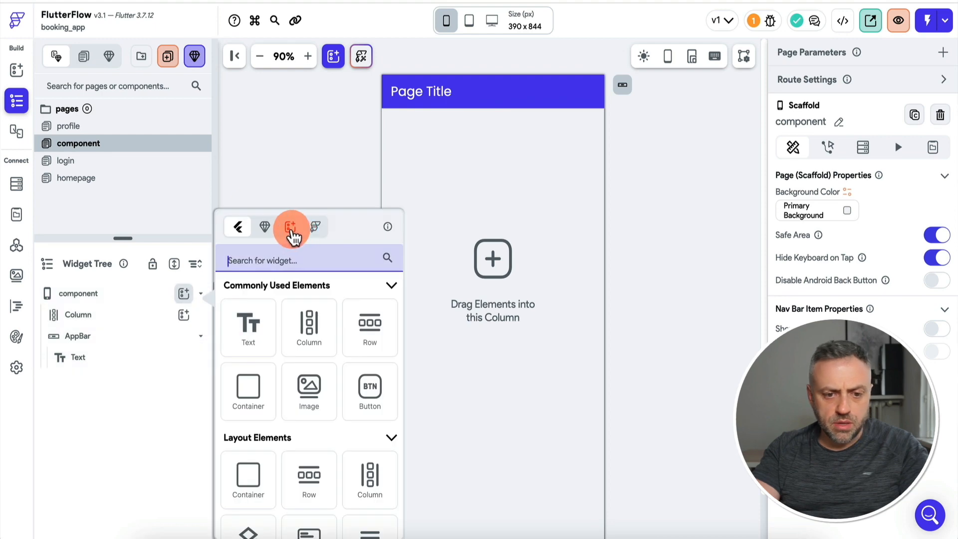
{"action": "left_click", "coordinate": [291, 231]}
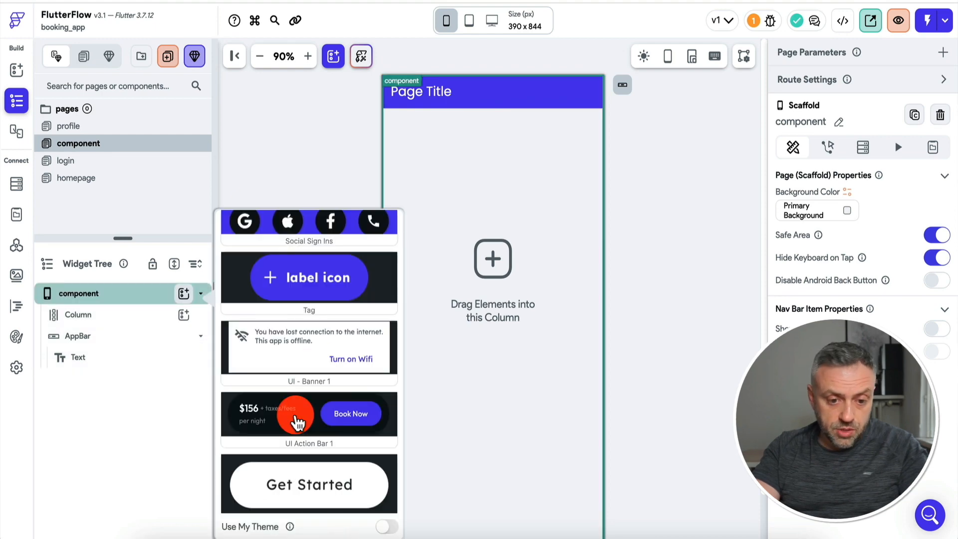
{"action": "scroll", "coordinate": [297, 423], "scroll_direction": "down", "scroll_amount": 10}
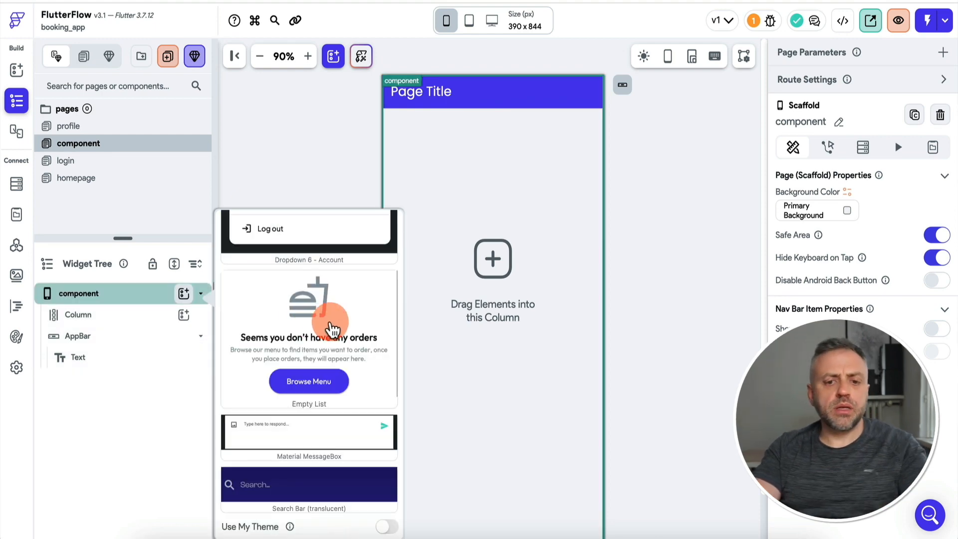
{"action": "left_click", "coordinate": [321, 330]}
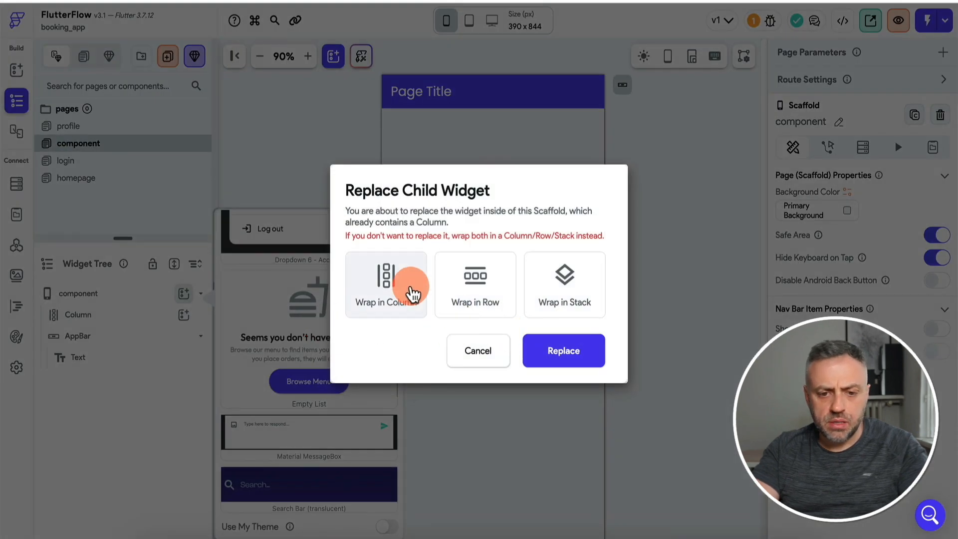
{"action": "left_click", "coordinate": [404, 290]}
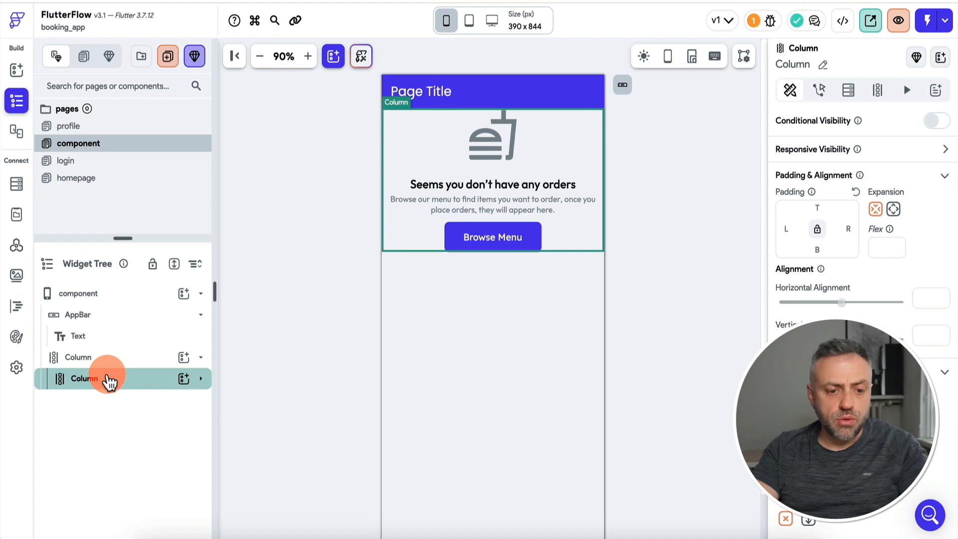
{"action": "right_click", "coordinate": [109, 382]}
{"action": "left_click", "coordinate": [161, 455]}
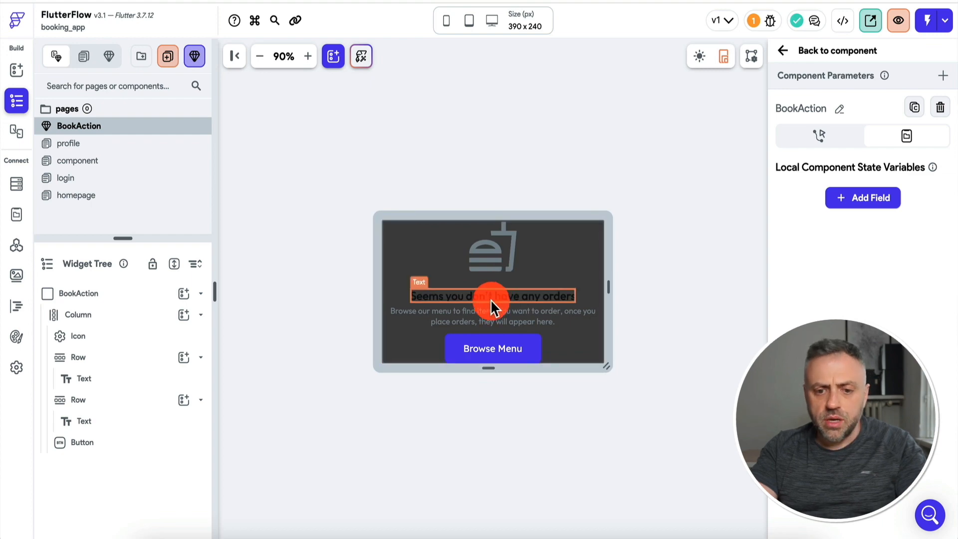
Relabel the button BOOK and change the heading to 'Book Your Appointment'.
{"action": "left_click", "coordinate": [490, 349]}
{"action": "scroll", "coordinate": [832, 216], "scroll_direction": "down", "scroll_amount": 5}
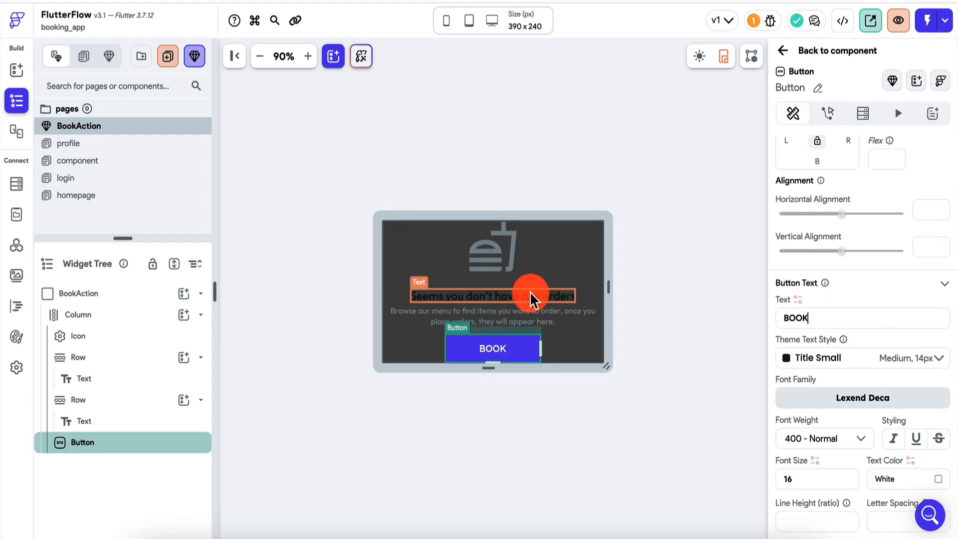
{"action": "left_click", "coordinate": [527, 295]}
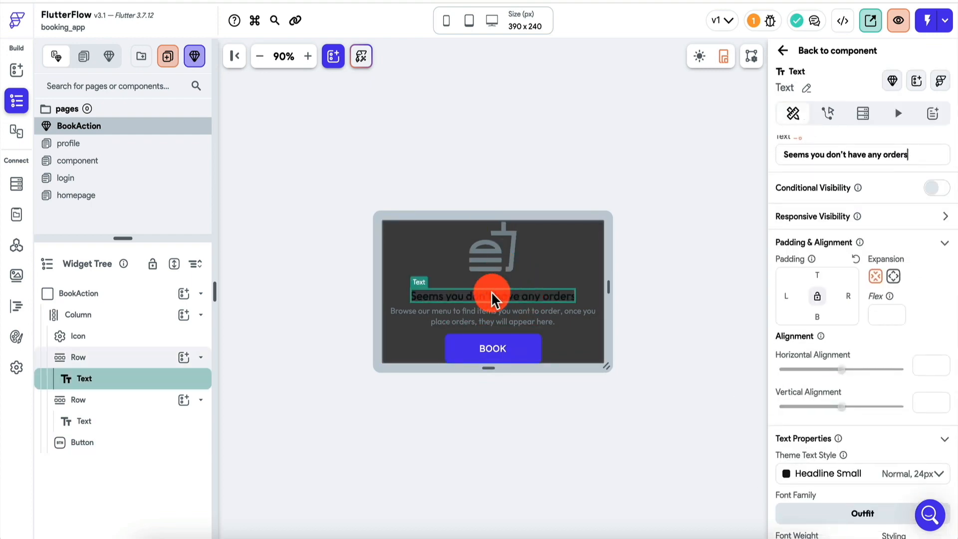
{"action": "key", "text": "ctrl+a"}
{"action": "type", "text": "Book Your Appointment"}
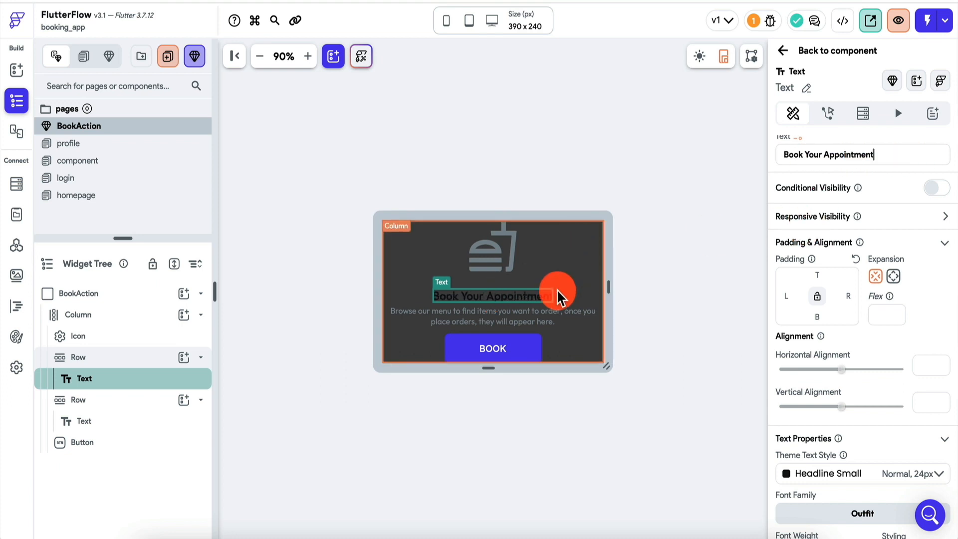
{"action": "left_click", "coordinate": [542, 319]}
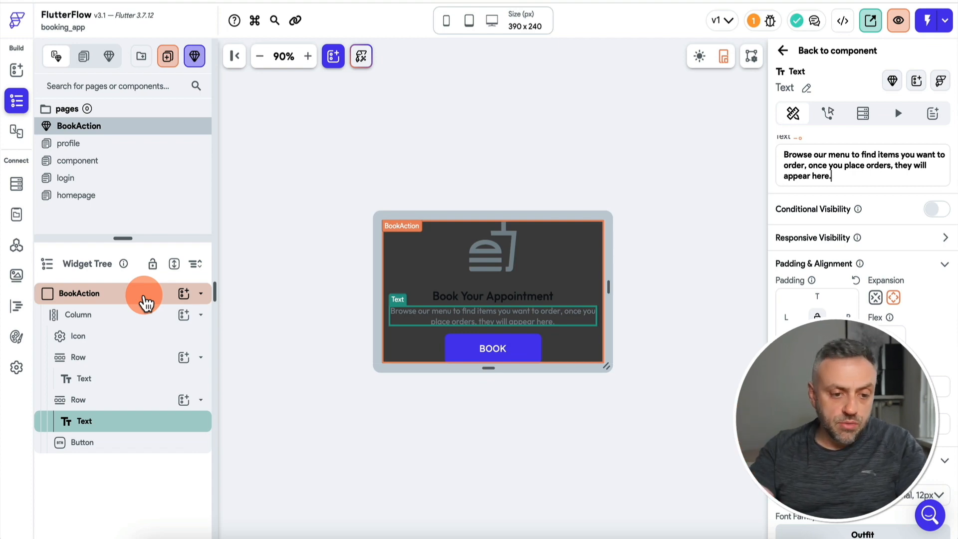
{"action": "left_click", "coordinate": [145, 298]}
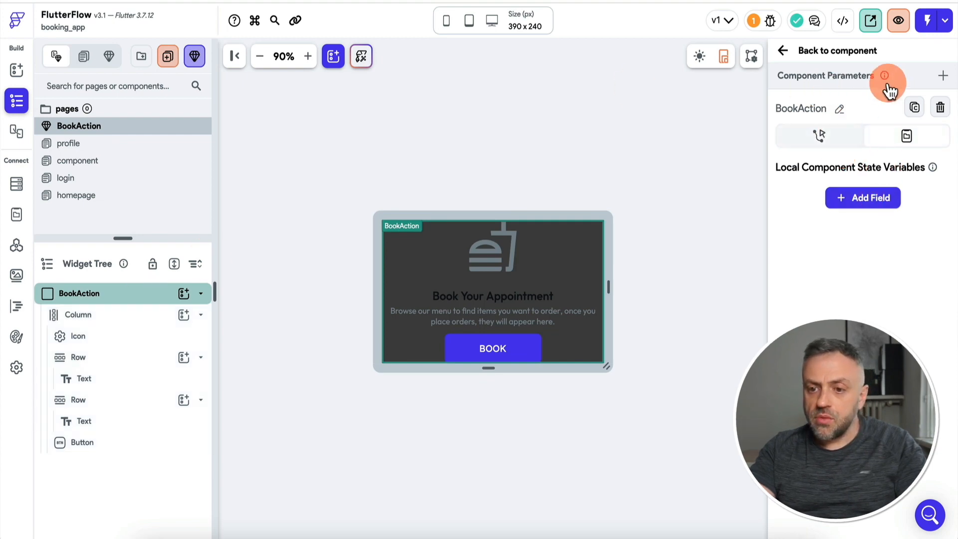
Add two component parameters: userName and time as a DateTime.
{"action": "left_click", "coordinate": [940, 76]}
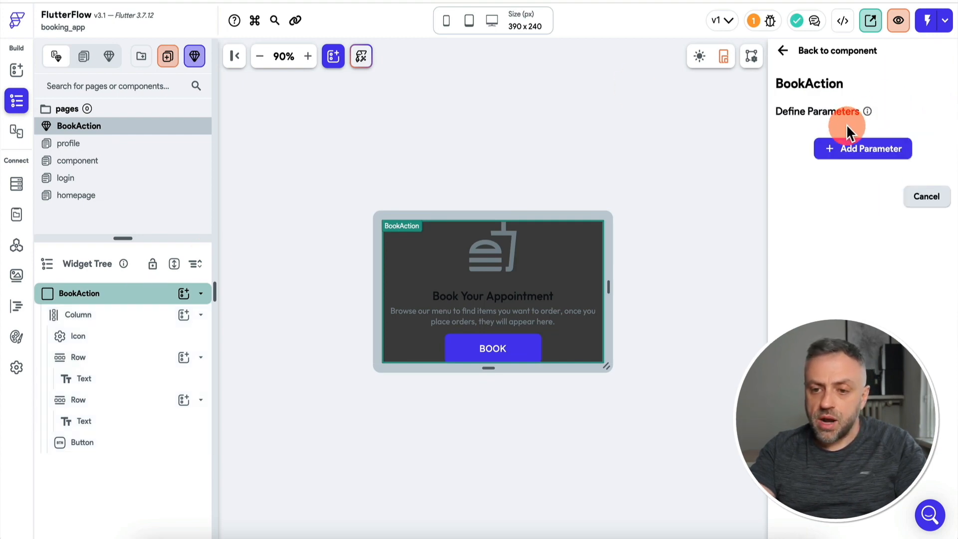
{"action": "left_click", "coordinate": [862, 149]}
{"action": "left_click", "coordinate": [820, 198]}
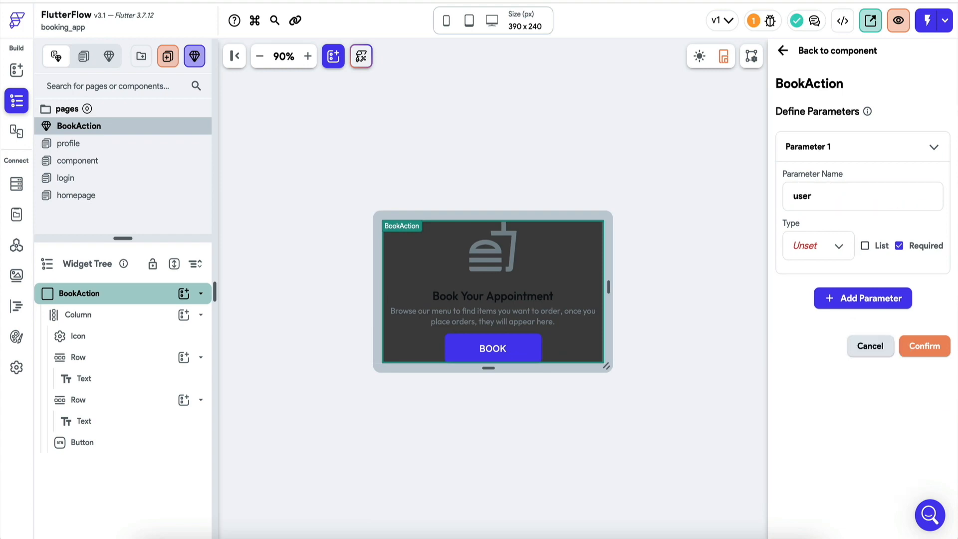
{"action": "type", "text": "user_"}
{"action": "key", "text": "BackSpace"}
{"action": "type", "text": "Name"}
{"action": "left_click", "coordinate": [823, 244]}
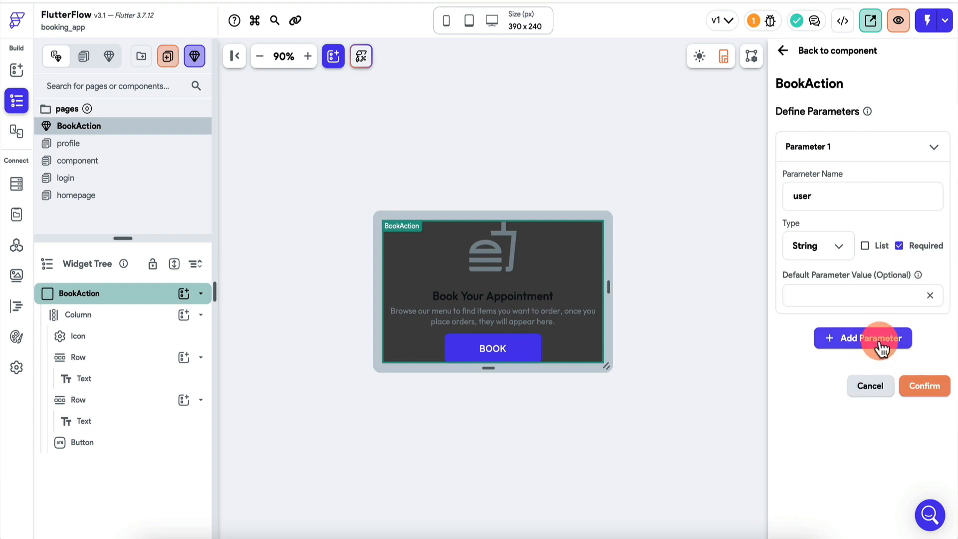
{"action": "left_click", "coordinate": [880, 344]}
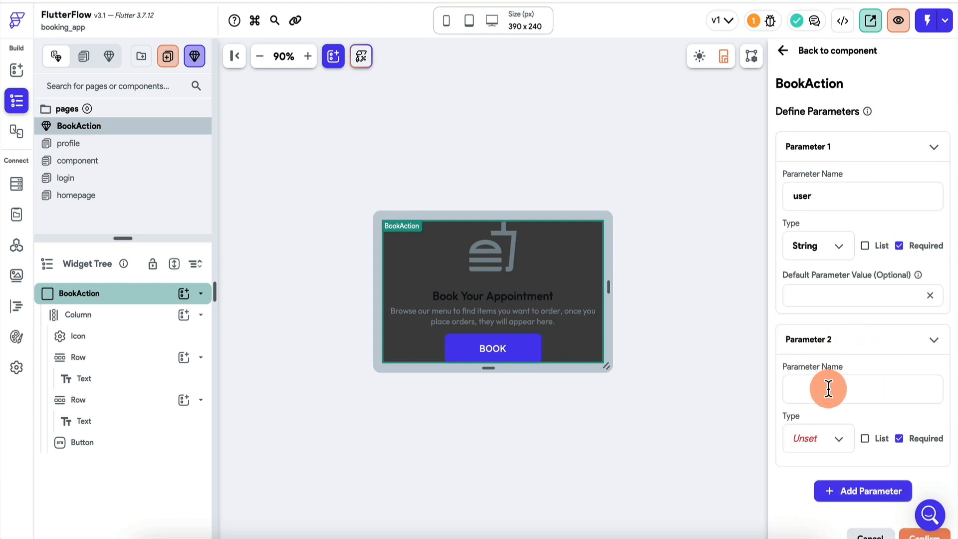
{"action": "type", "text": "time"}
{"action": "left_click", "coordinate": [818, 438]}
{"action": "left_click", "coordinate": [828, 407]}
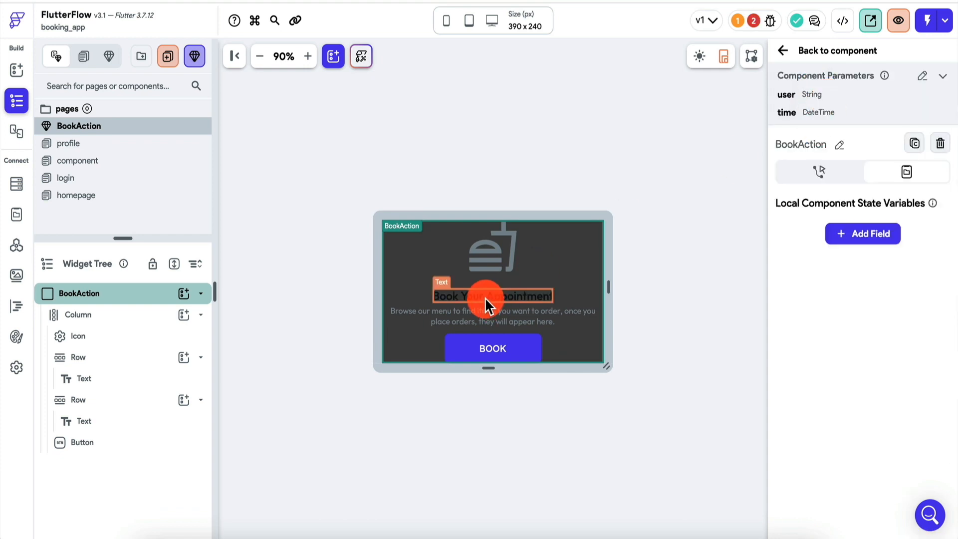
Set the description to combined text 'Book with', user, 'at', and time formatted M/d H:mm.
{"action": "left_click", "coordinate": [484, 298]}
{"action": "left_click", "coordinate": [485, 318]}
{"action": "triple_click", "coordinate": [841, 216]}
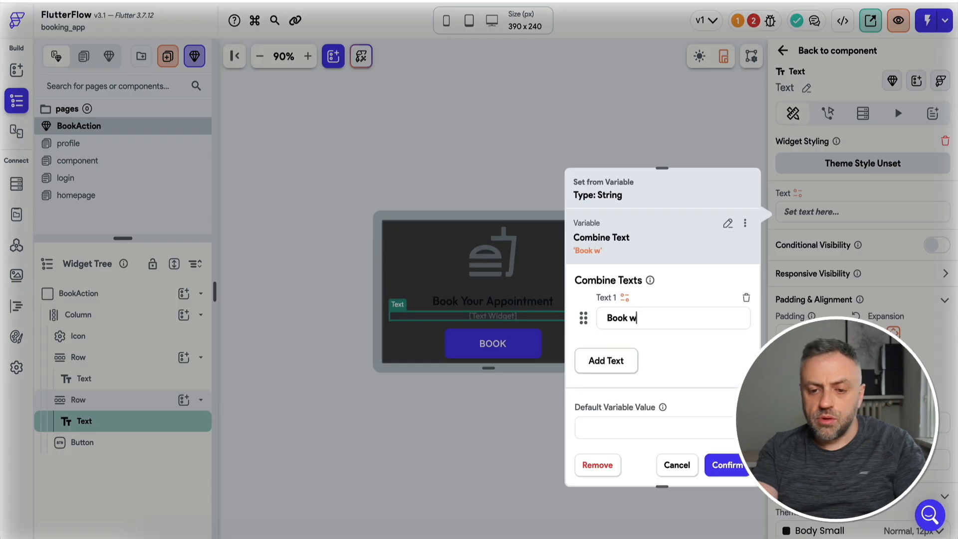
{"action": "type", "text": "ith"}
{"action": "left_click", "coordinate": [606, 360]}
{"action": "left_click", "coordinate": [464, 368]}
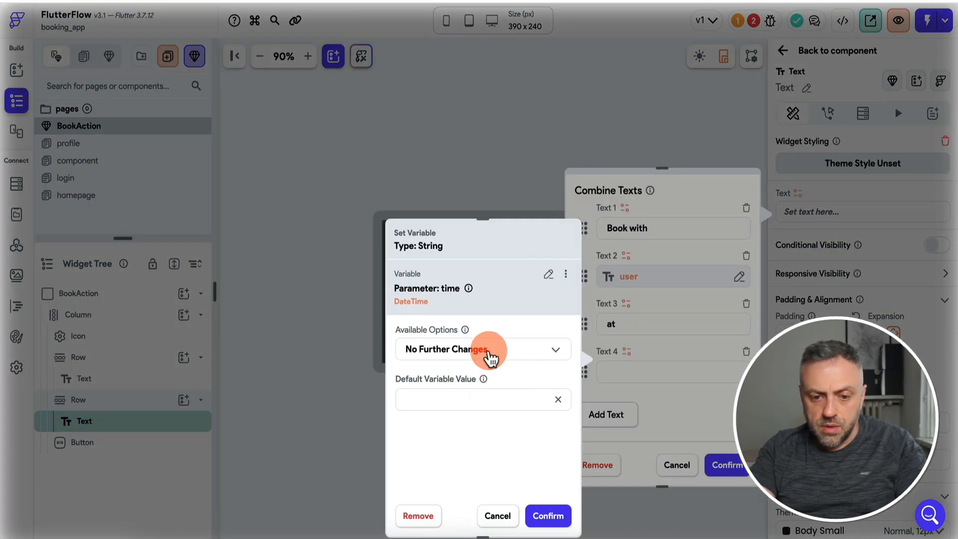
{"action": "left_click", "coordinate": [487, 357]}
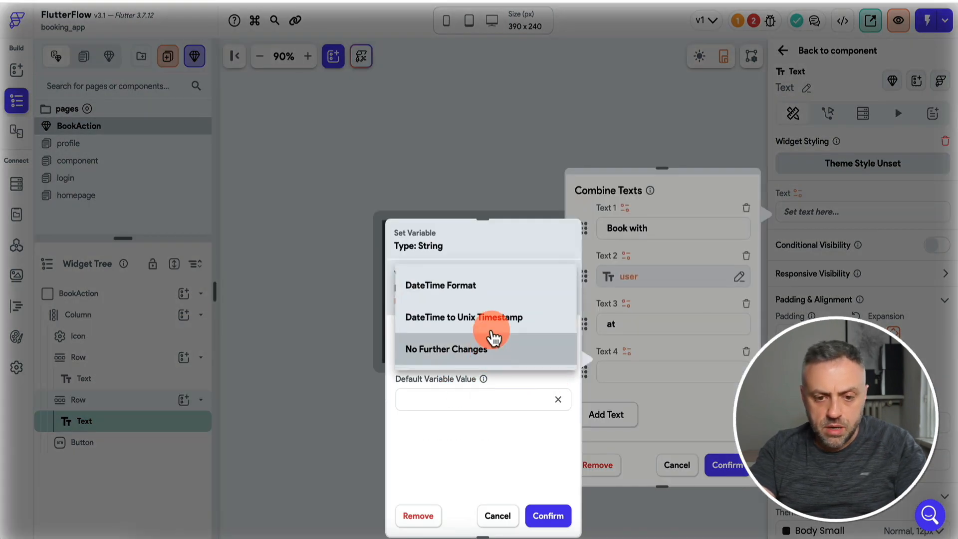
{"action": "left_click", "coordinate": [475, 397]}
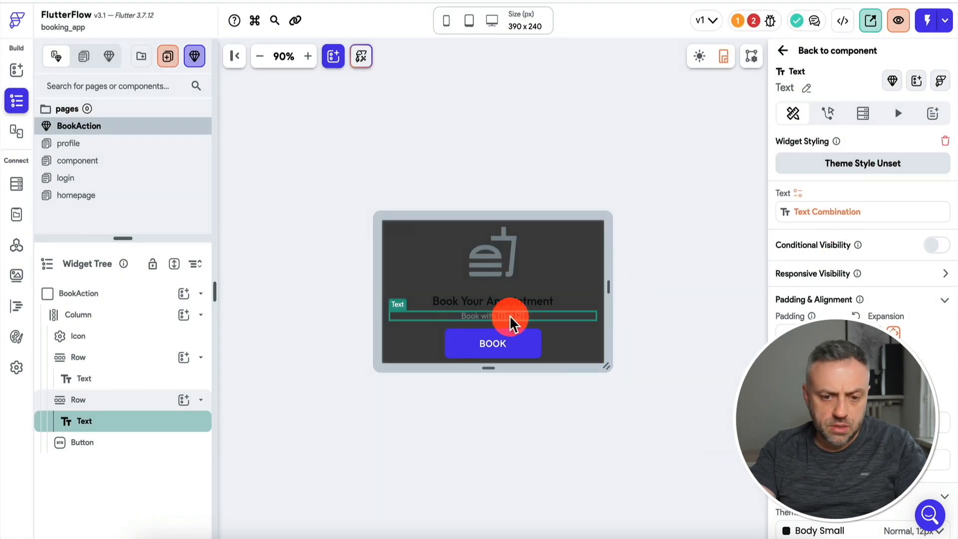
{"action": "left_click", "coordinate": [818, 215]}
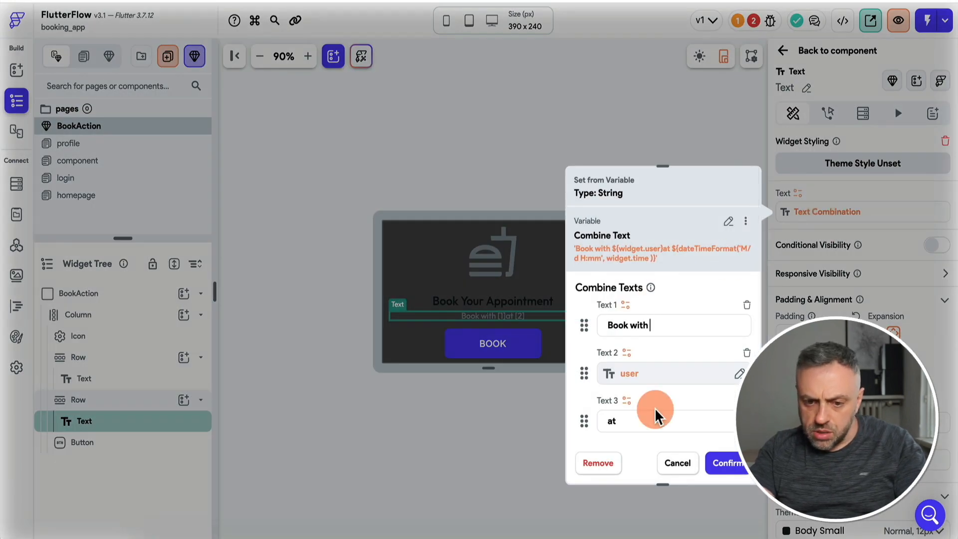
{"action": "scroll", "coordinate": [652, 396], "scroll_direction": "down", "scroll_amount": 1}
{"action": "left_click", "coordinate": [533, 352]}
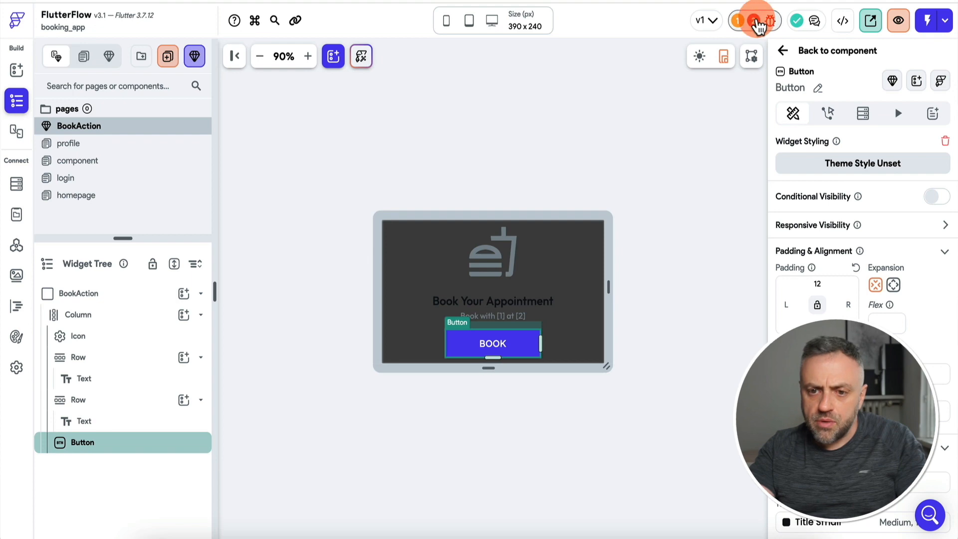
{"action": "left_click", "coordinate": [757, 21]}
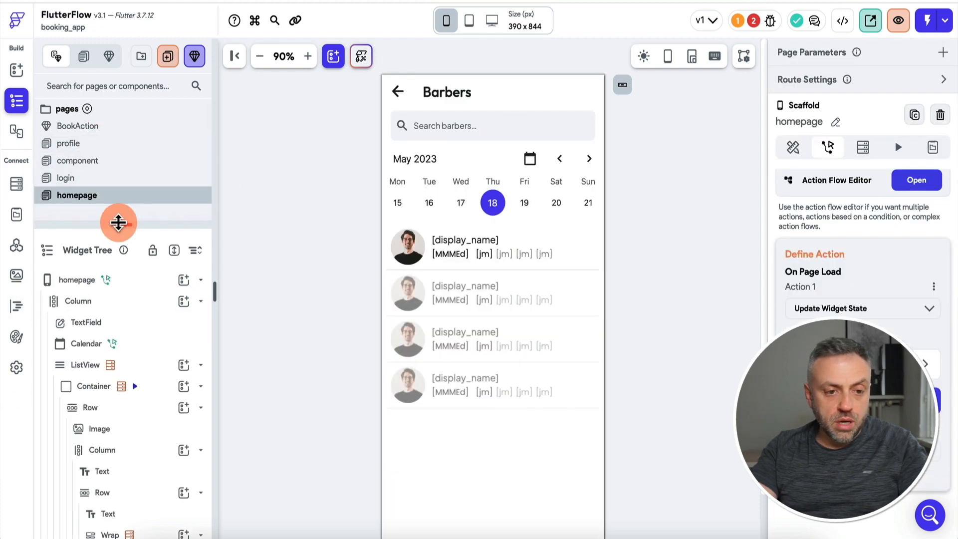
Give the time slot Text a tap action that shows the BookAction bottom sheet.
{"action": "left_click", "coordinate": [486, 254]}
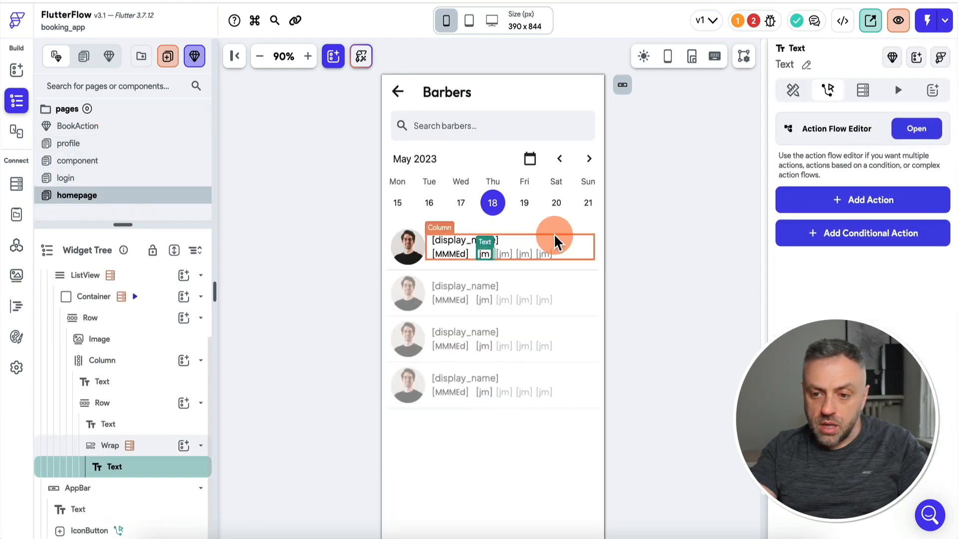
{"action": "left_click", "coordinate": [854, 202]}
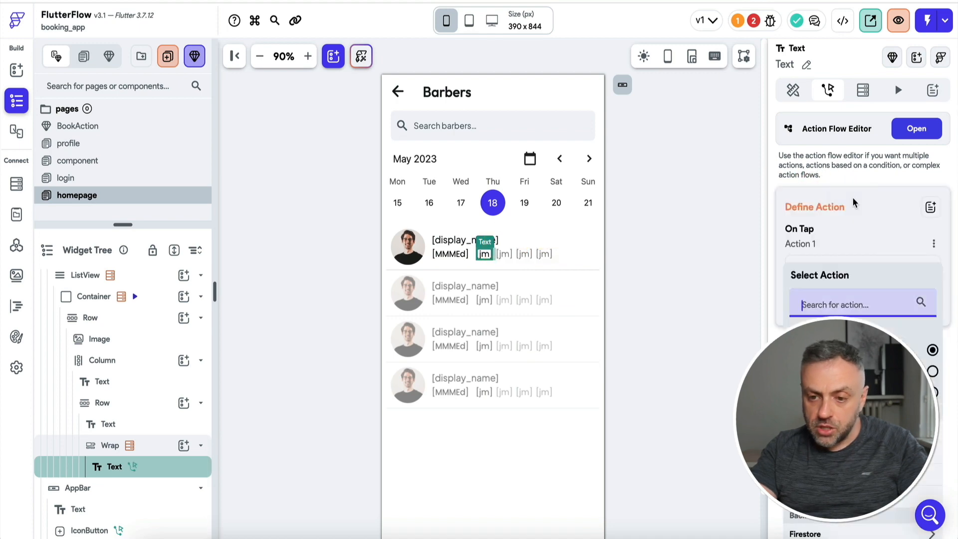
{"action": "left_click", "coordinate": [853, 303]}
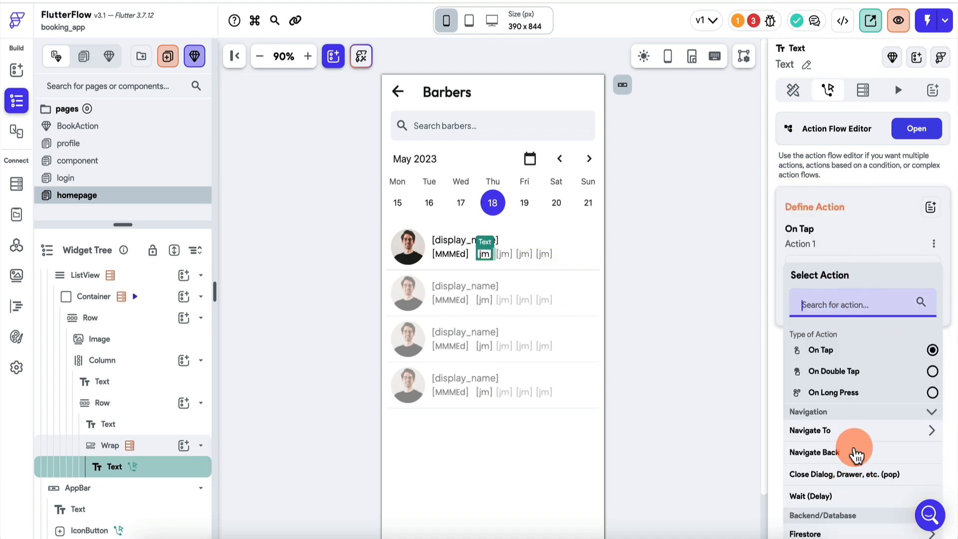
{"action": "scroll", "coordinate": [856, 455], "scroll_direction": "down", "scroll_amount": 10}
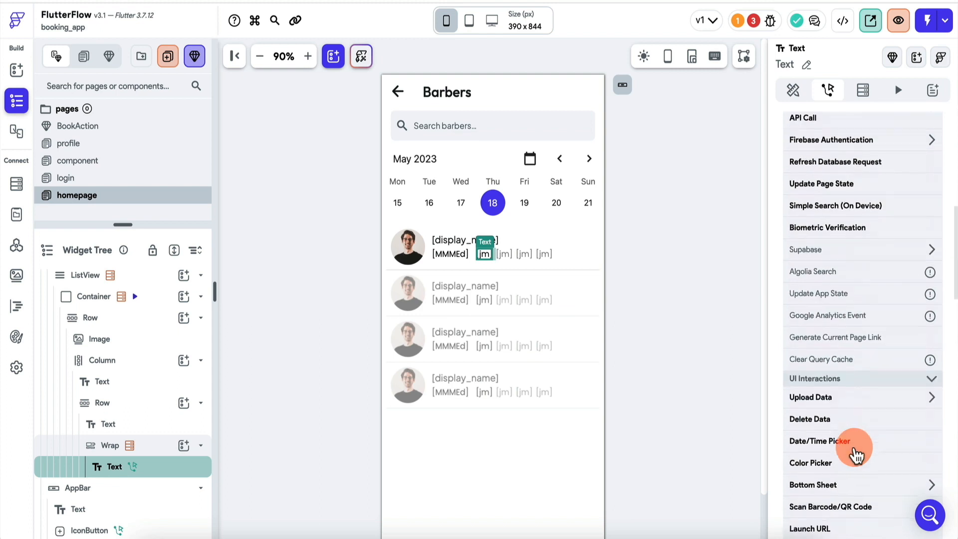
{"action": "scroll", "coordinate": [856, 455], "scroll_direction": "down", "scroll_amount": 5}
{"action": "left_click", "coordinate": [844, 360]}
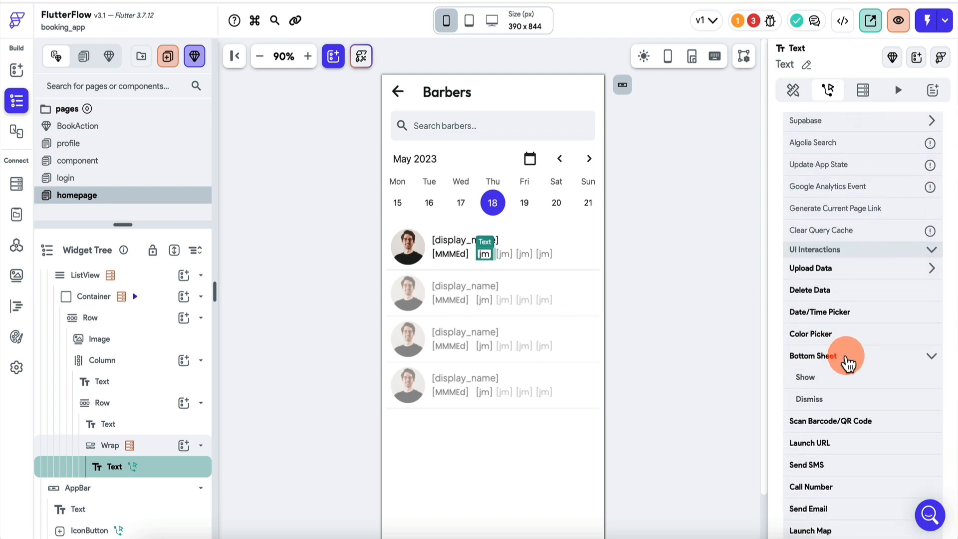
{"action": "left_click", "coordinate": [828, 385]}
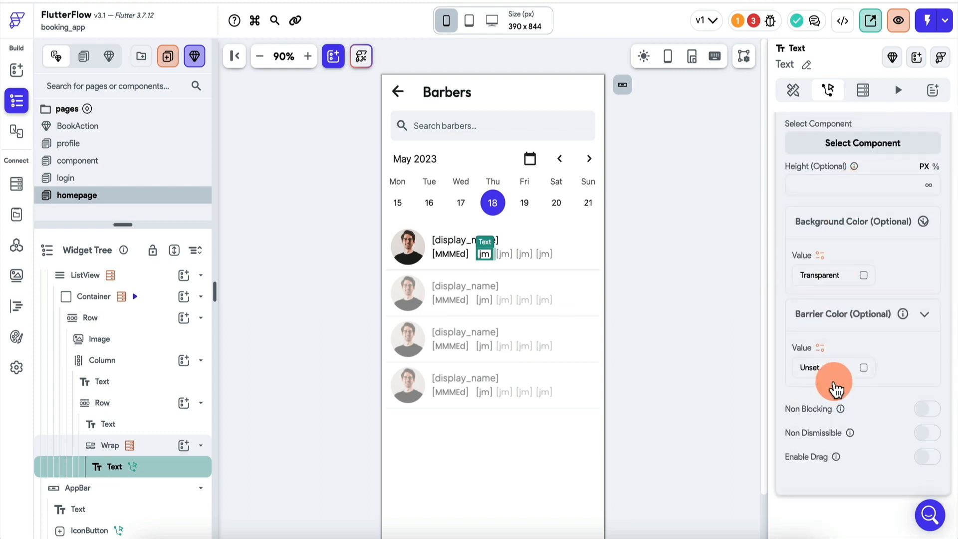
{"action": "scroll", "coordinate": [834, 379], "scroll_direction": "up", "scroll_amount": 3}
{"action": "left_click", "coordinate": [866, 303]}
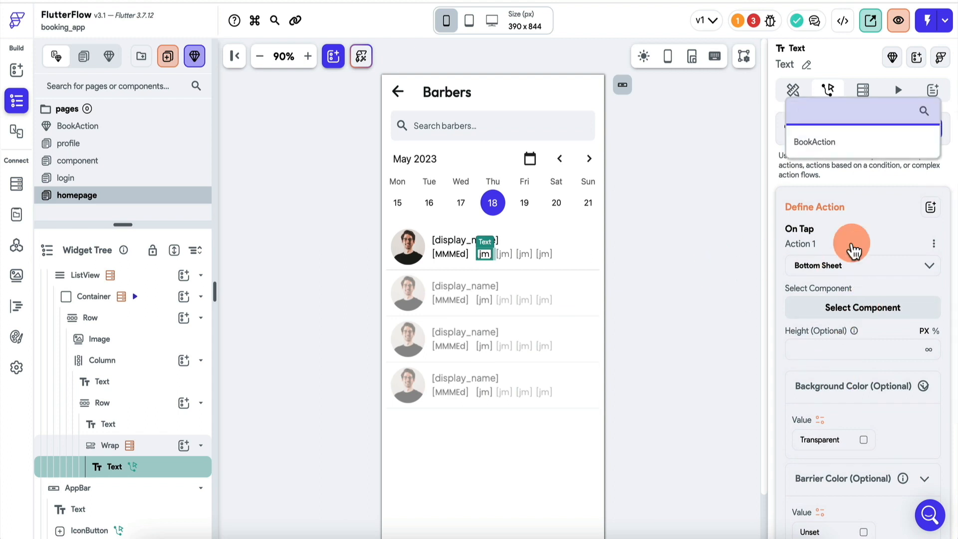
{"action": "left_click", "coordinate": [817, 141]}
{"action": "scroll", "coordinate": [813, 313], "scroll_direction": "down", "scroll_amount": 2}
{"action": "scroll", "coordinate": [817, 382], "scroll_direction": "down", "scroll_amount": 2}
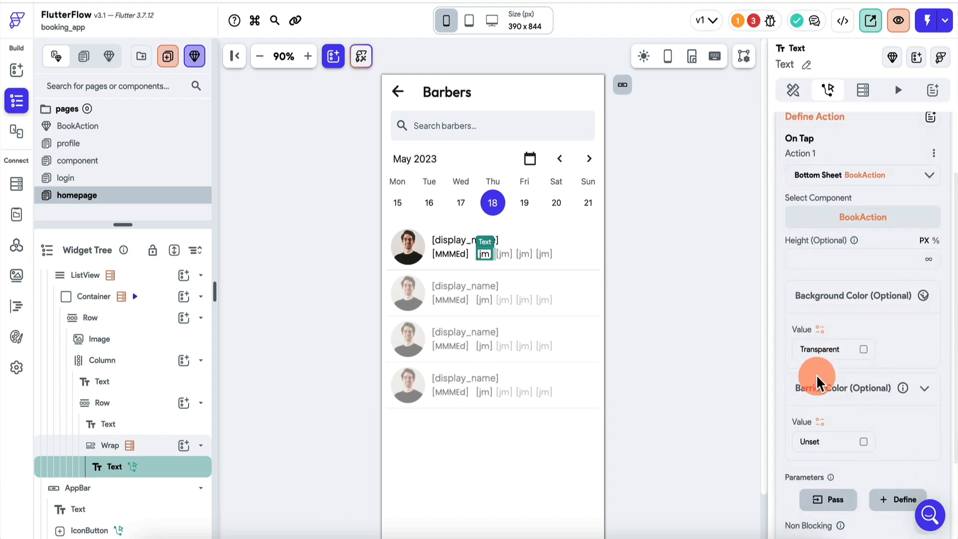
Pass display_name as user and the availableSlots item as time to the sheet.
{"action": "left_click", "coordinate": [831, 419]}
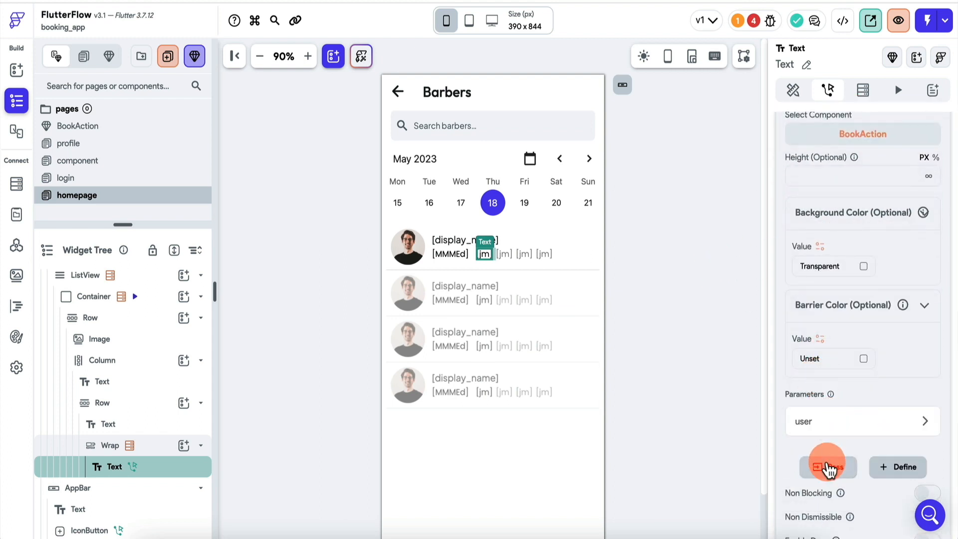
{"action": "left_click", "coordinate": [830, 423]}
{"action": "scroll", "coordinate": [823, 379], "scroll_direction": "down", "scroll_amount": 3}
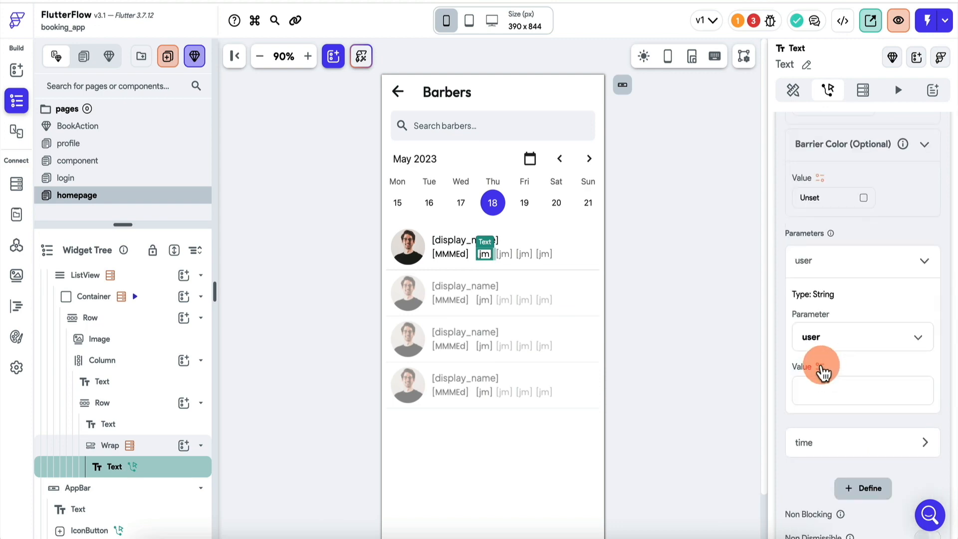
{"action": "left_click", "coordinate": [820, 367]}
{"action": "left_click", "coordinate": [654, 379]}
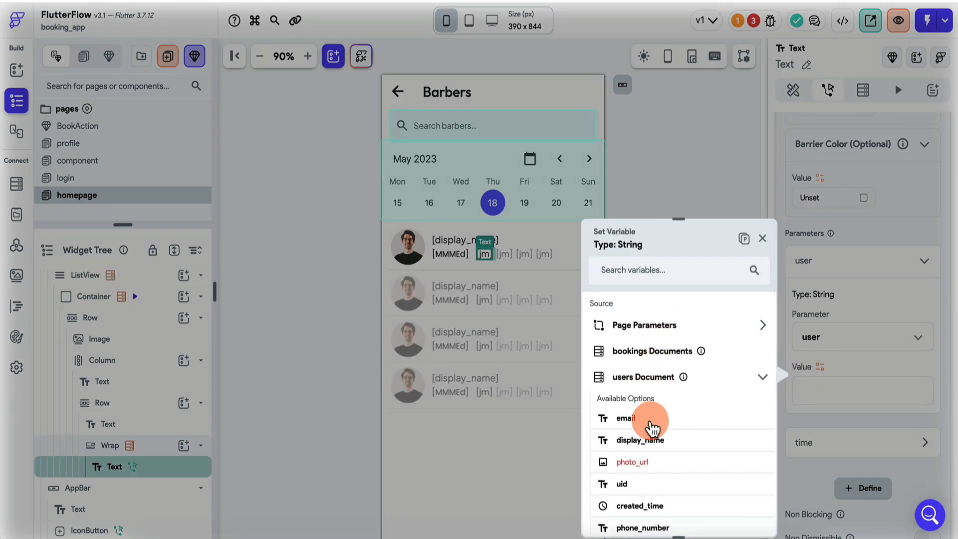
{"action": "left_click", "coordinate": [659, 442]}
{"action": "left_click", "coordinate": [809, 443]}
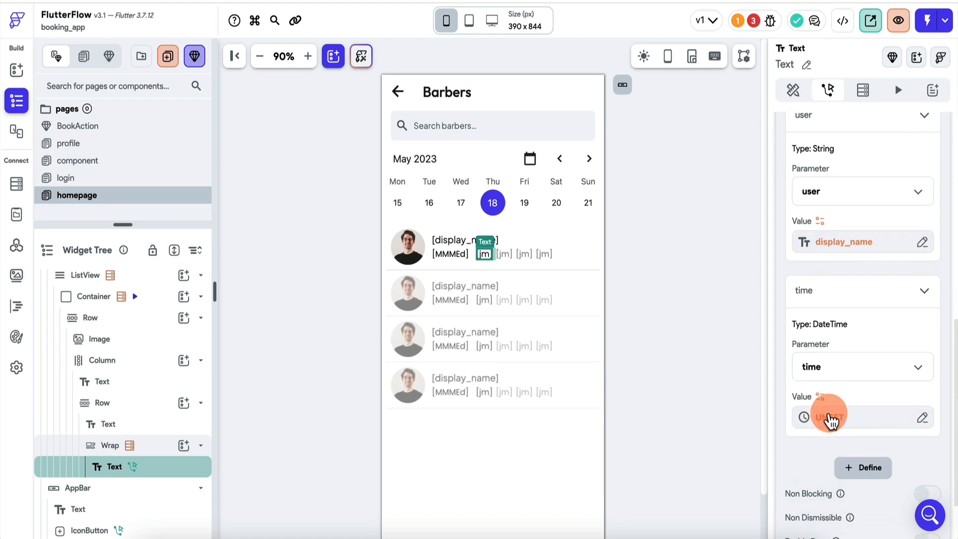
{"action": "left_click", "coordinate": [831, 419]}
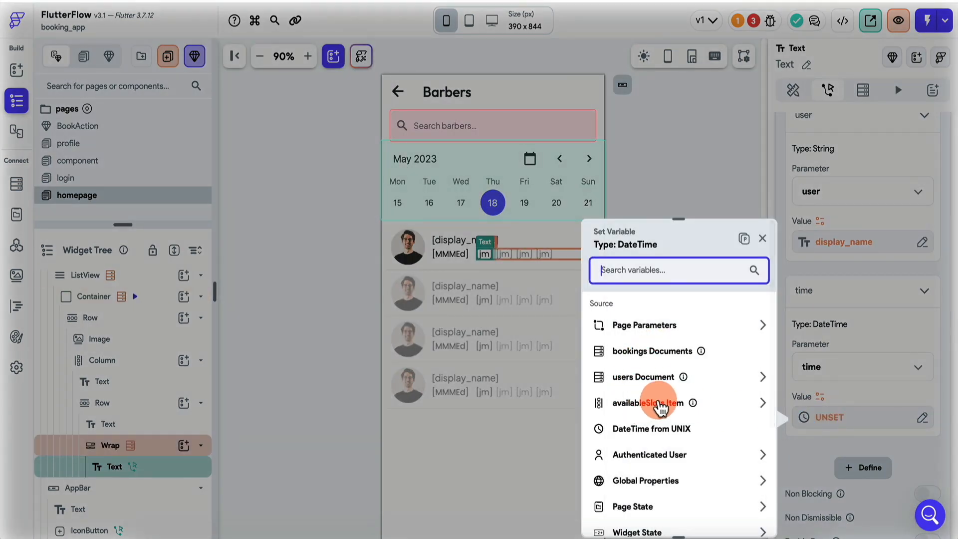
{"action": "left_click", "coordinate": [660, 401]}
{"action": "left_click", "coordinate": [743, 515]}
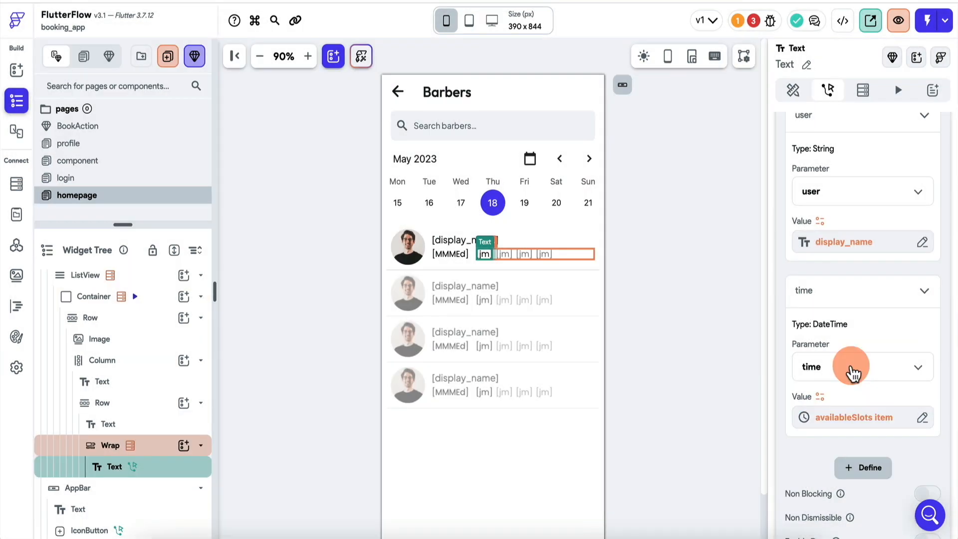
{"action": "scroll", "coordinate": [853, 372], "scroll_direction": "down", "scroll_amount": 6}
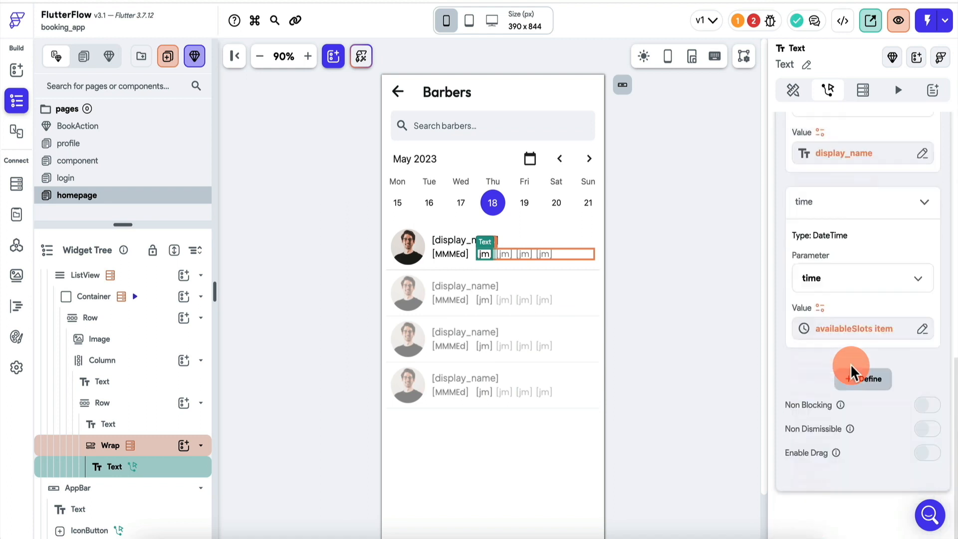
{"action": "left_click", "coordinate": [852, 372]}
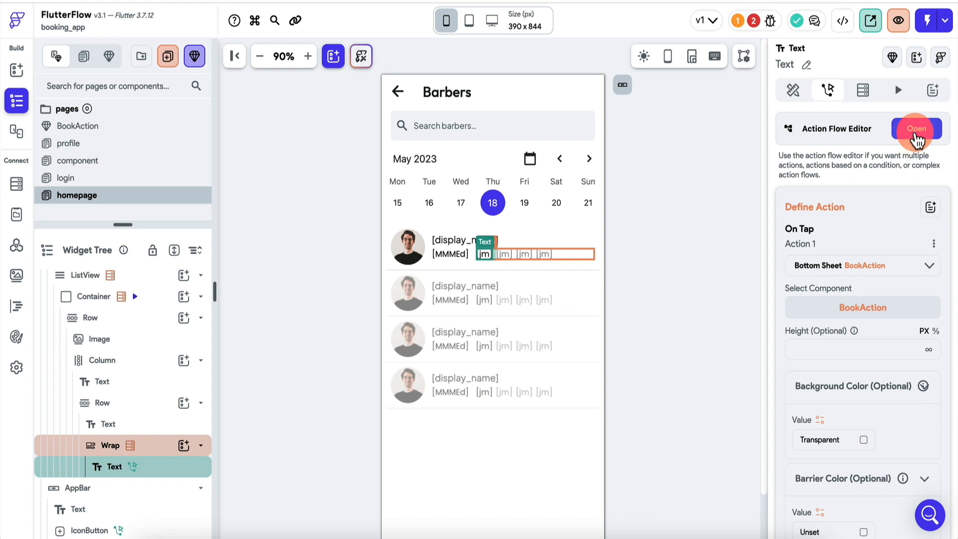
{"action": "scroll", "coordinate": [796, 331], "scroll_direction": "down", "scroll_amount": 3}
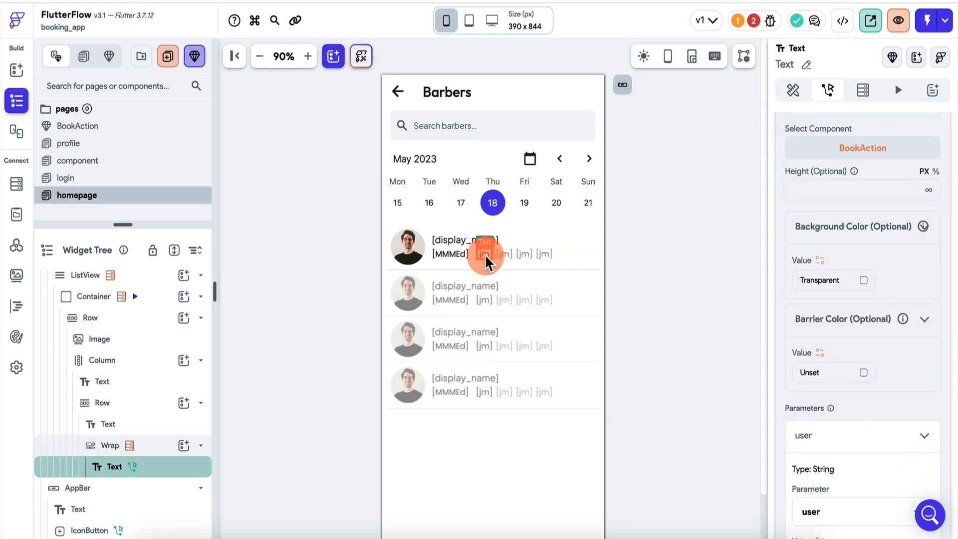
Open the component page and select the BookAction widget.
{"action": "left_click", "coordinate": [485, 254]}
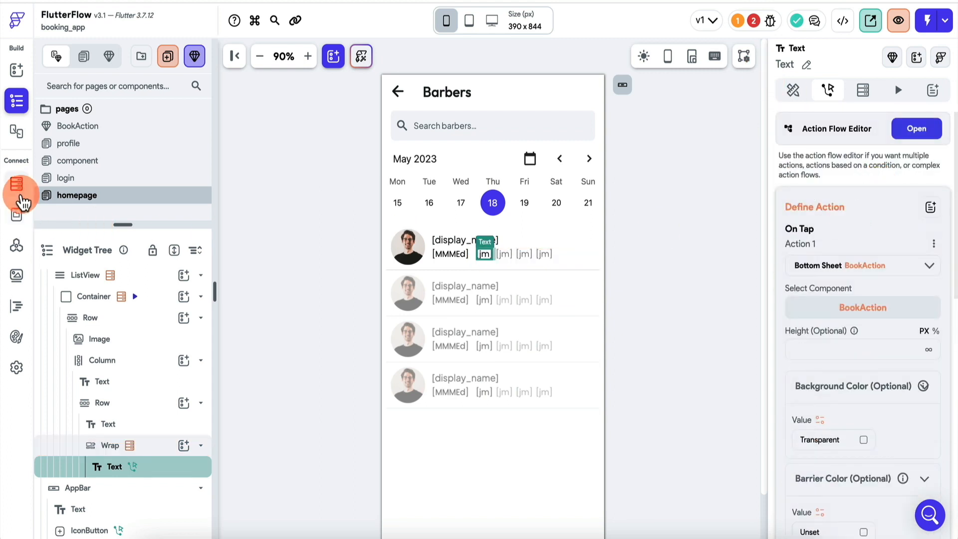
{"action": "left_click", "coordinate": [102, 160]}
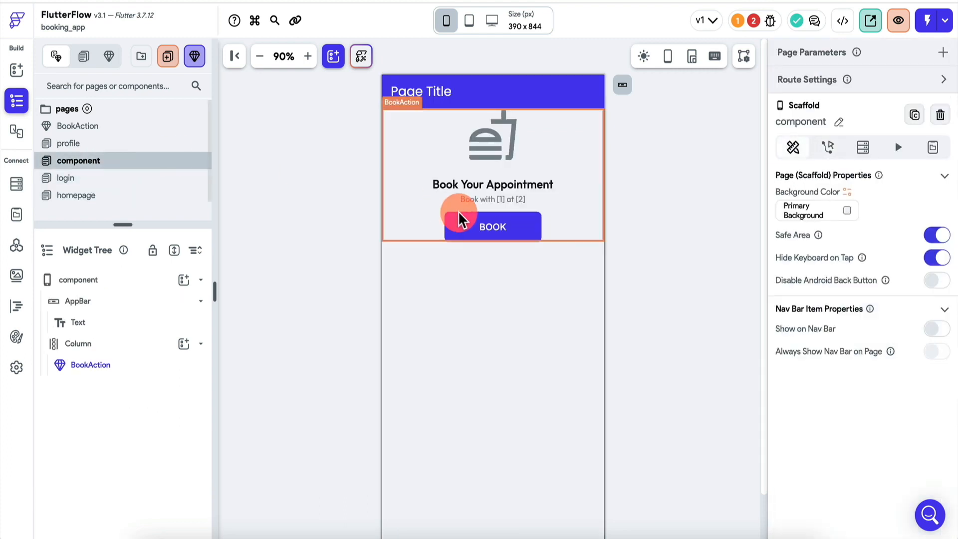
{"action": "left_click", "coordinate": [454, 214]}
{"action": "scroll", "coordinate": [880, 250], "scroll_direction": "down", "scroll_amount": 1}
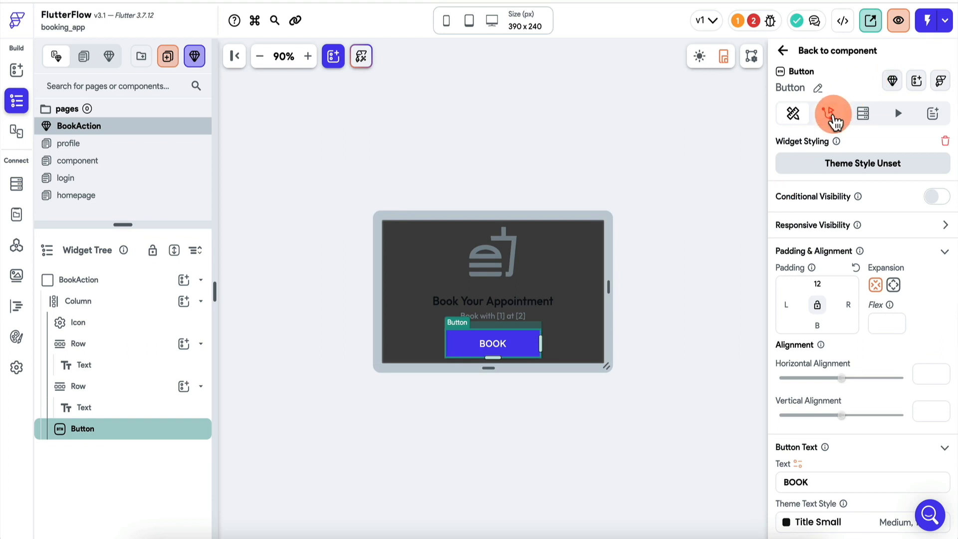
Add a BOOK button tap action that creates a document in the bookings collection.
{"action": "left_click", "coordinate": [829, 113]}
{"action": "left_click", "coordinate": [859, 228]}
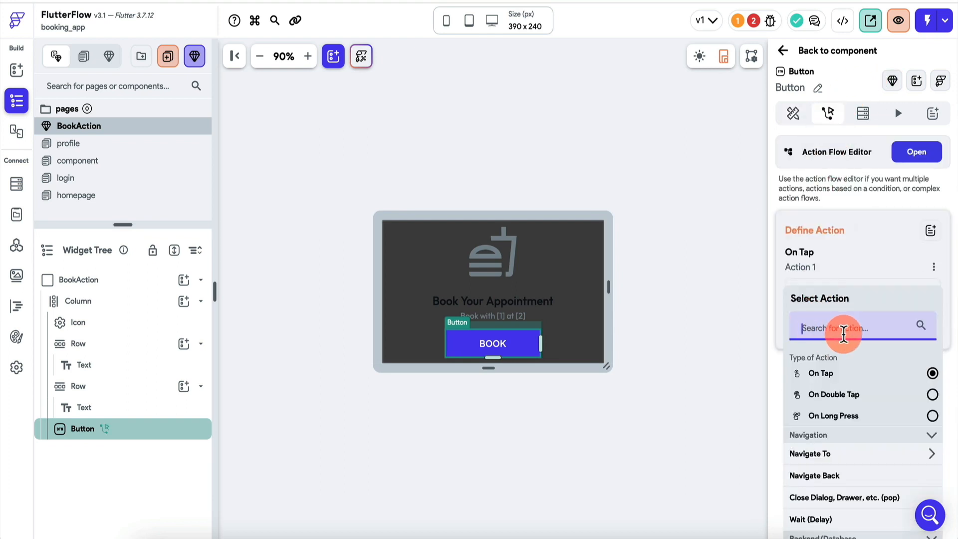
{"action": "type", "text": "crea"}
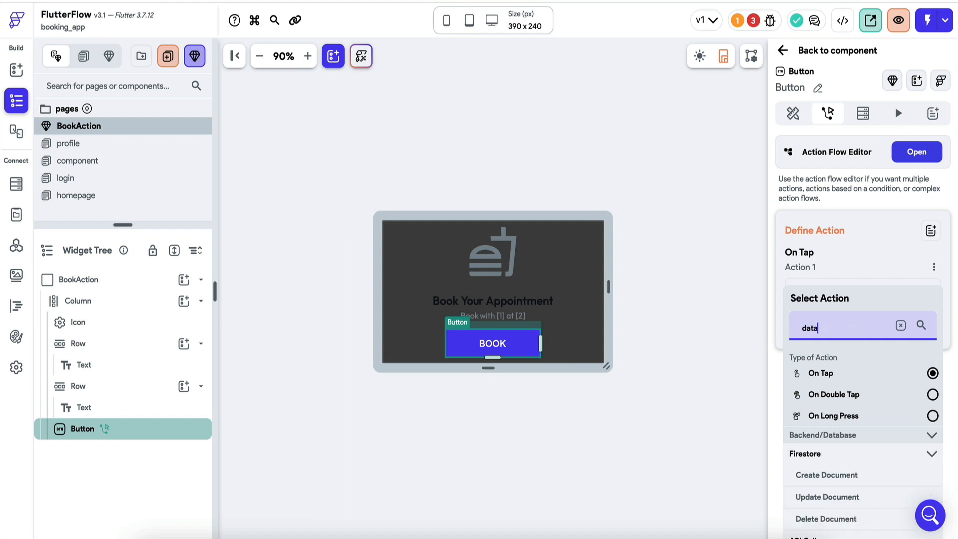
{"action": "left_click", "coordinate": [818, 472]}
{"action": "left_click", "coordinate": [840, 324]}
{"action": "left_click", "coordinate": [837, 331]}
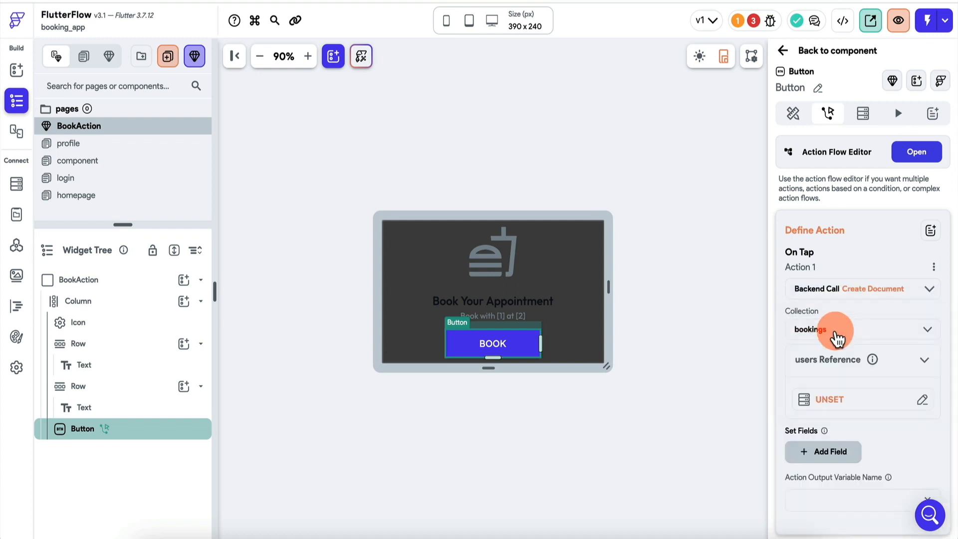
{"action": "left_click", "coordinate": [848, 403]}
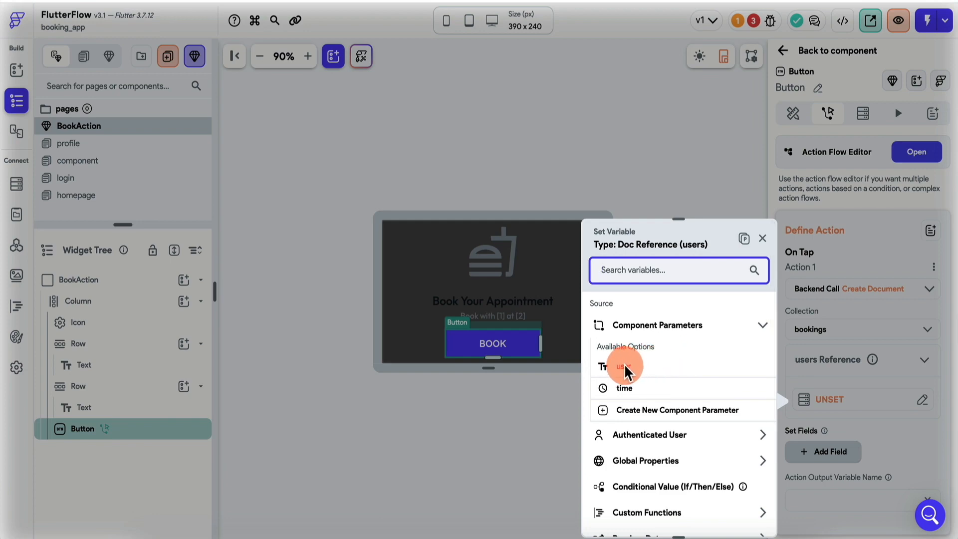
{"action": "left_click", "coordinate": [762, 239]}
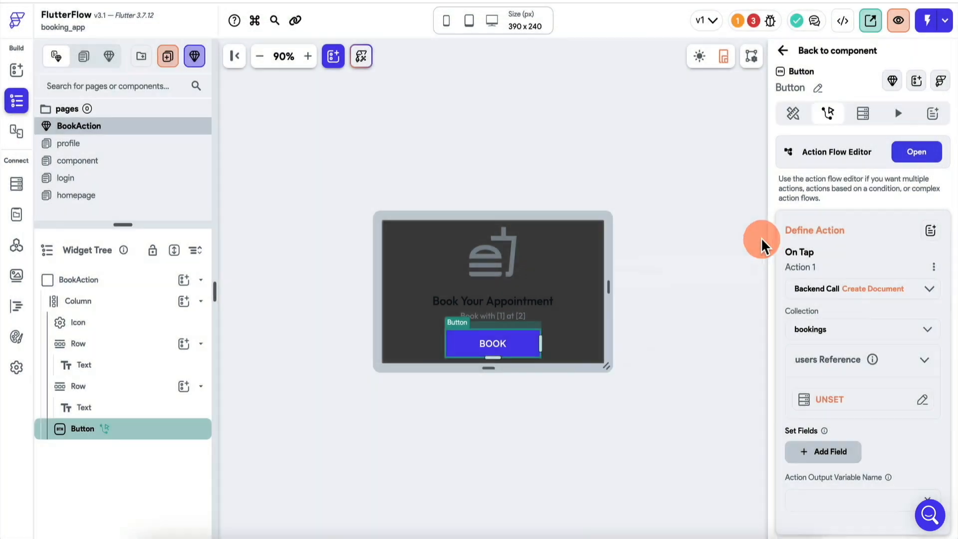
{"action": "left_click", "coordinate": [106, 128]}
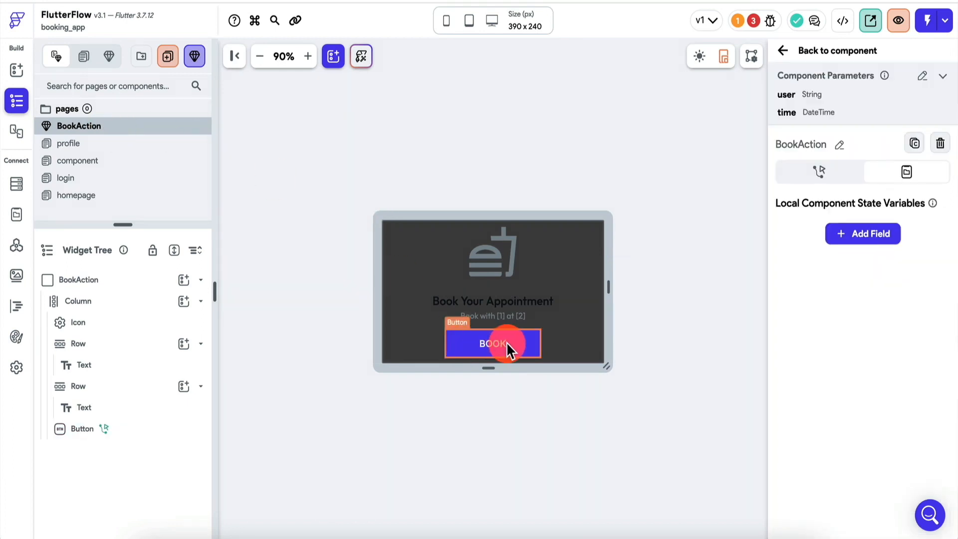
Add a userid parameter of type DocumentReference pointing to the users collection.
{"action": "left_click", "coordinate": [923, 80]}
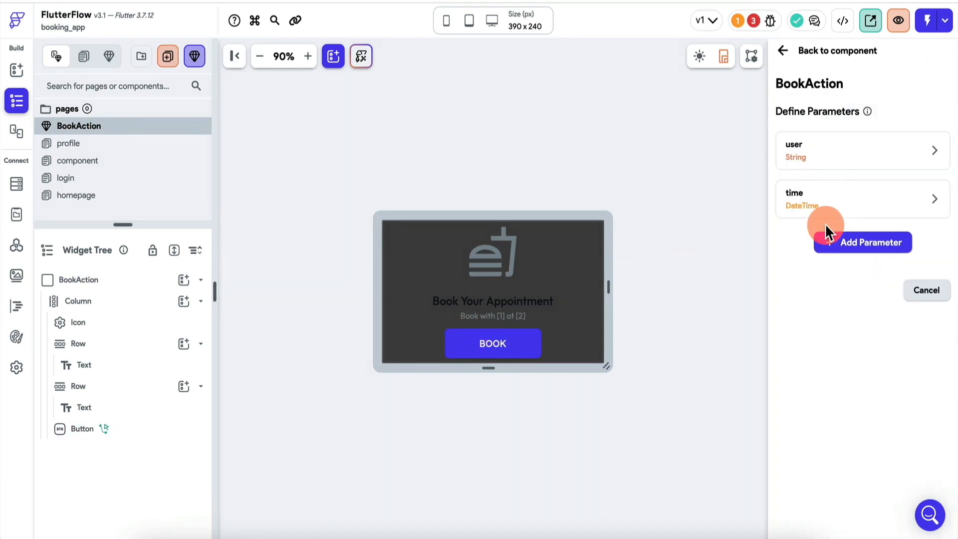
{"action": "left_click", "coordinate": [859, 244]}
{"action": "left_click", "coordinate": [819, 293]}
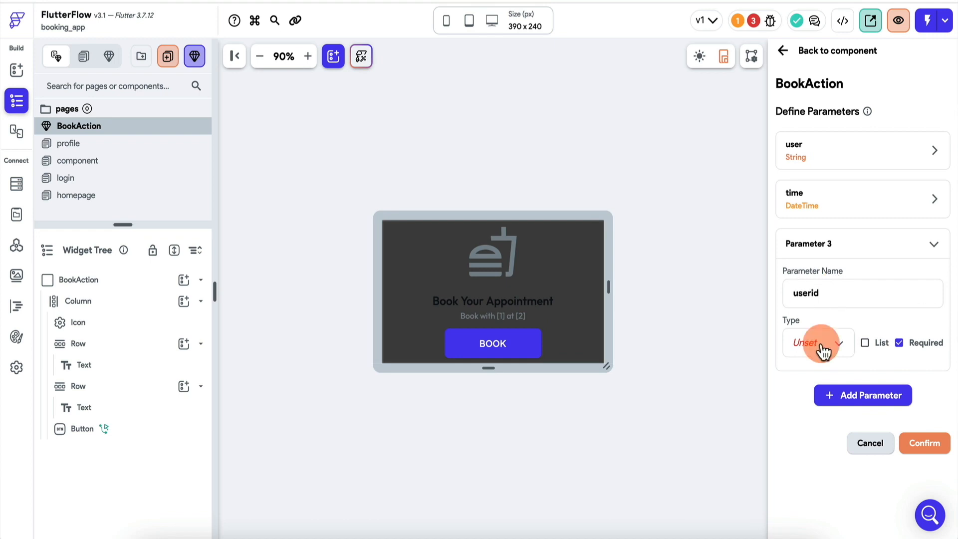
{"action": "left_click", "coordinate": [822, 352]}
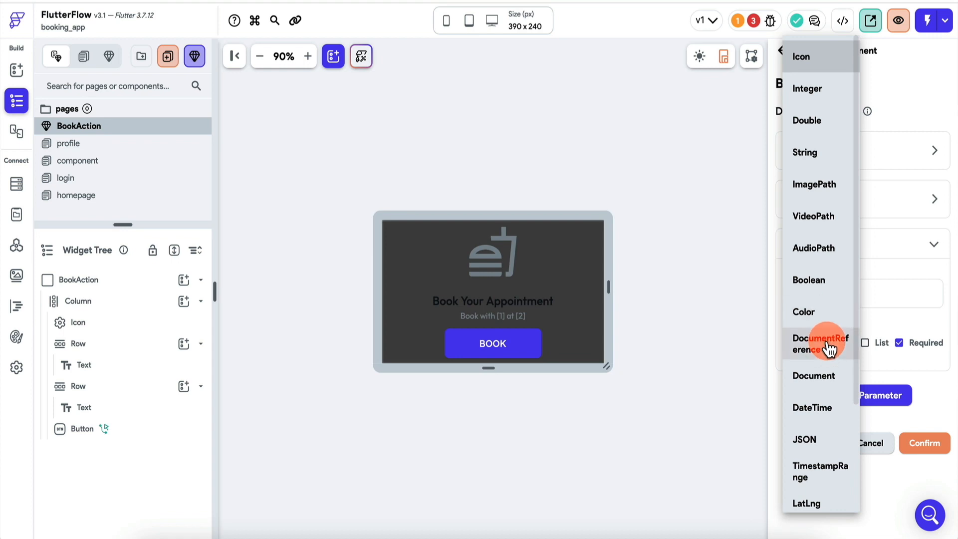
{"action": "left_click", "coordinate": [828, 349]}
{"action": "left_click", "coordinate": [855, 392]}
{"action": "left_click", "coordinate": [851, 394]}
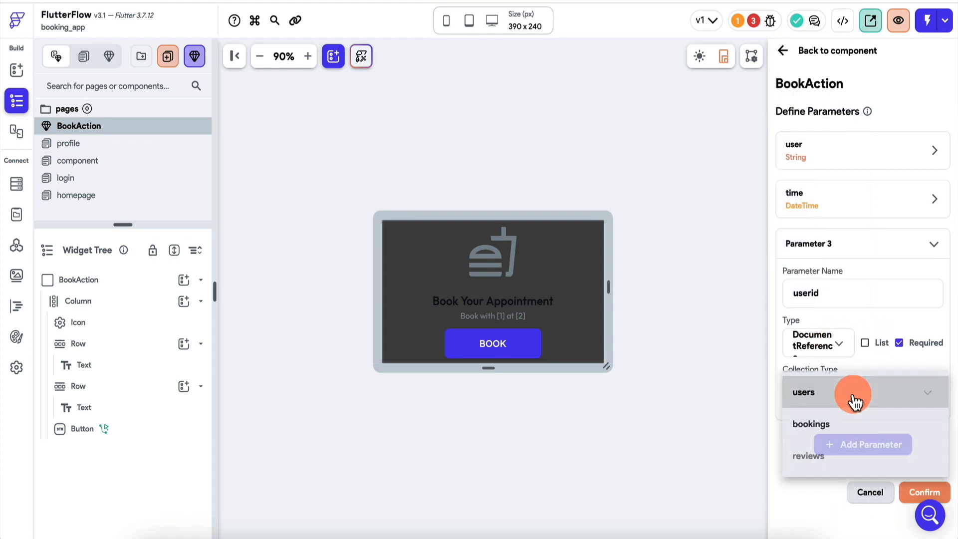
{"action": "left_click", "coordinate": [925, 493]}
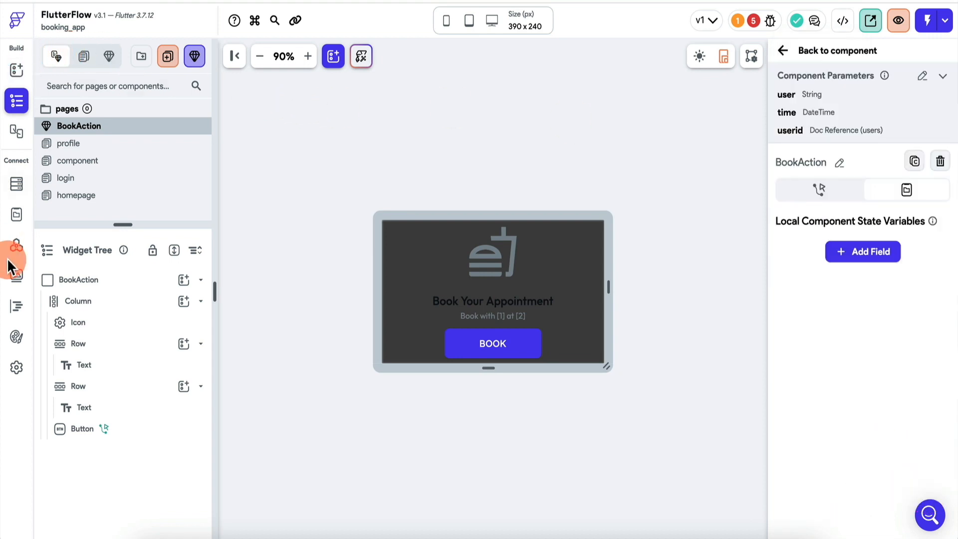
{"action": "left_click", "coordinate": [490, 349]}
Set the users reference to userid and add time and uid fields to the booking.
{"action": "left_click", "coordinate": [834, 401]}
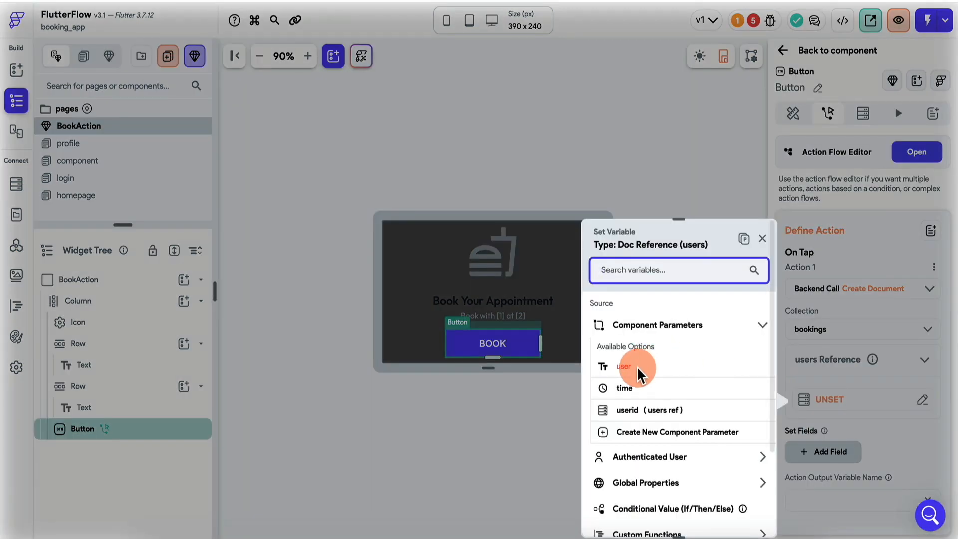
{"action": "left_click", "coordinate": [642, 410]}
{"action": "left_click", "coordinate": [742, 516]}
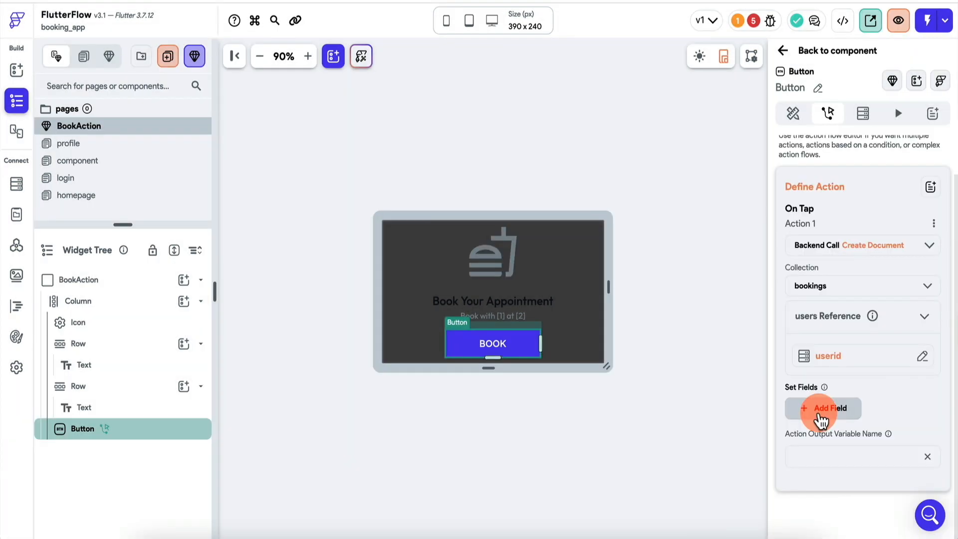
{"action": "left_click", "coordinate": [823, 417]}
{"action": "scroll", "coordinate": [828, 420], "scroll_direction": "down", "scroll_amount": 1}
{"action": "left_click", "coordinate": [826, 410]}
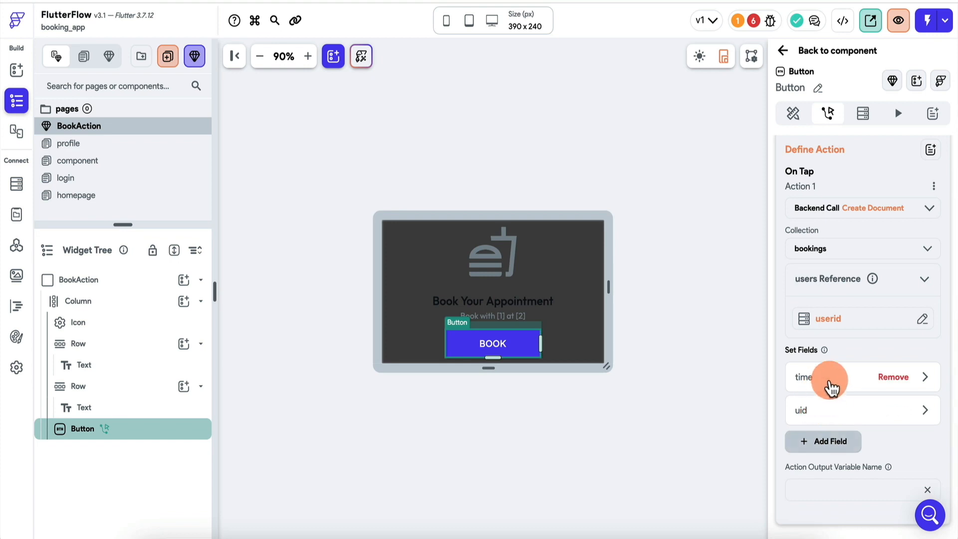
Fill time from the time parameter and uid from the authenticated user's reference.
{"action": "left_click", "coordinate": [830, 387]}
{"action": "scroll", "coordinate": [829, 389], "scroll_direction": "down", "scroll_amount": 3}
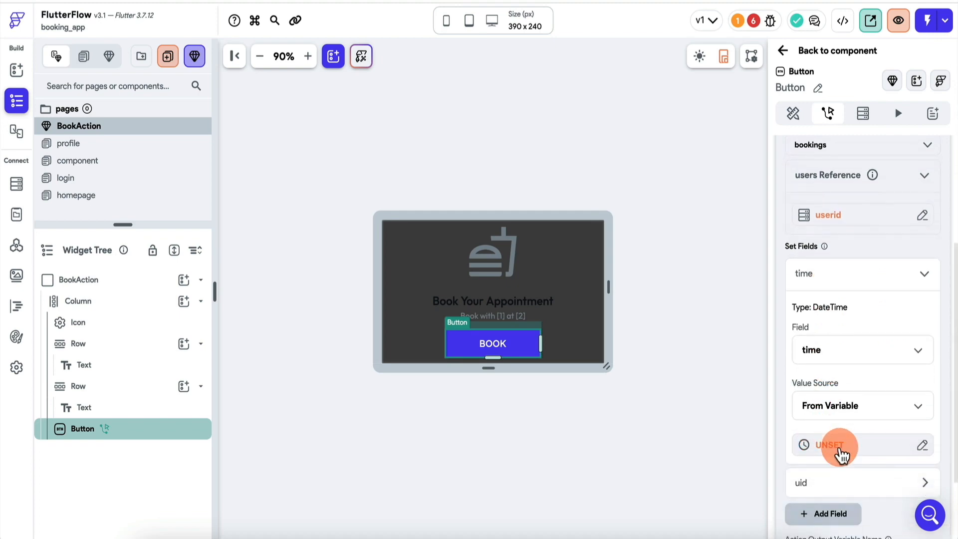
{"action": "left_click", "coordinate": [840, 449]}
{"action": "left_click", "coordinate": [640, 390]}
{"action": "left_click", "coordinate": [829, 399]}
{"action": "scroll", "coordinate": [827, 391], "scroll_direction": "down", "scroll_amount": 2}
{"action": "left_click", "coordinate": [830, 383]}
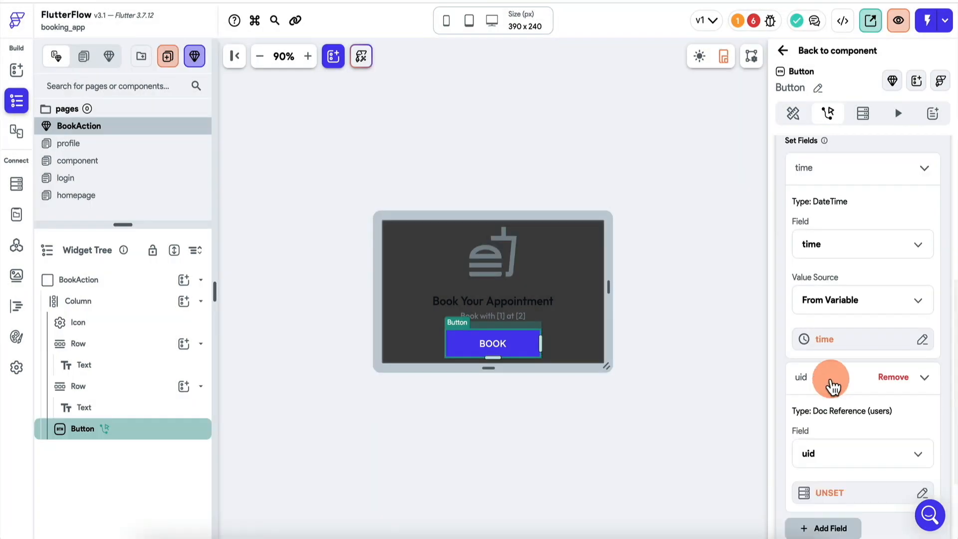
{"action": "scroll", "coordinate": [829, 388], "scroll_direction": "down", "scroll_amount": 3}
{"action": "left_click", "coordinate": [844, 381]}
{"action": "scroll", "coordinate": [673, 424], "scroll_direction": "down", "scroll_amount": 2}
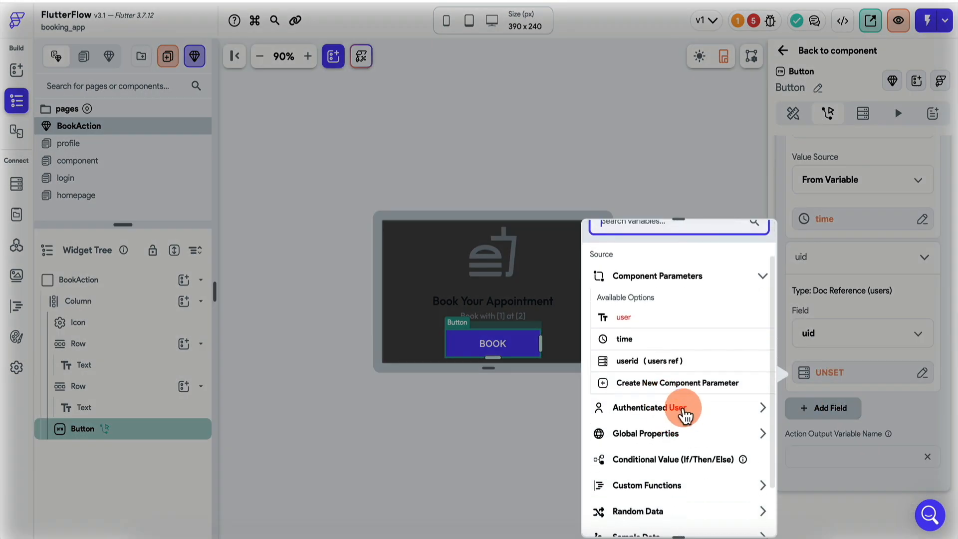
{"action": "left_click", "coordinate": [671, 408]}
{"action": "scroll", "coordinate": [661, 462], "scroll_direction": "down", "scroll_amount": 3}
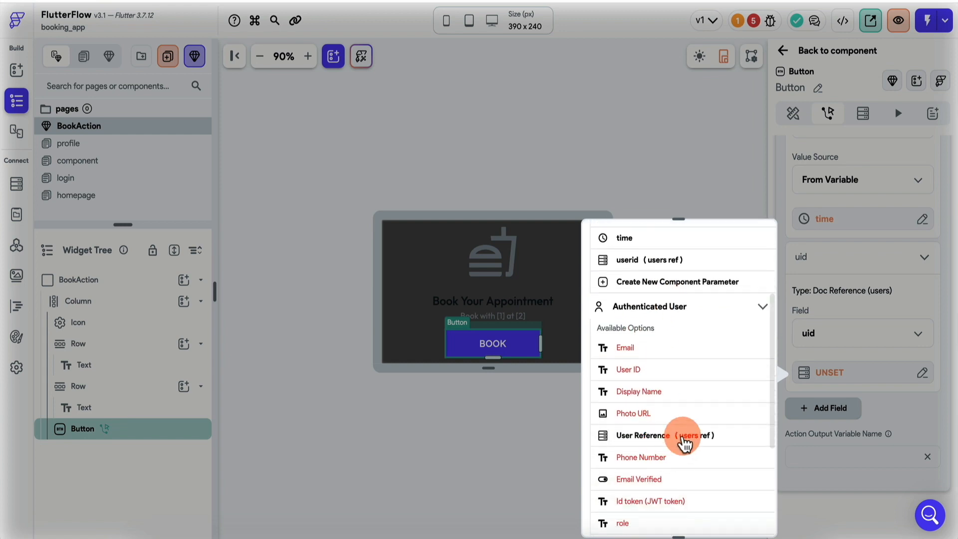
{"action": "left_click", "coordinate": [684, 442]}
{"action": "left_click", "coordinate": [745, 515]}
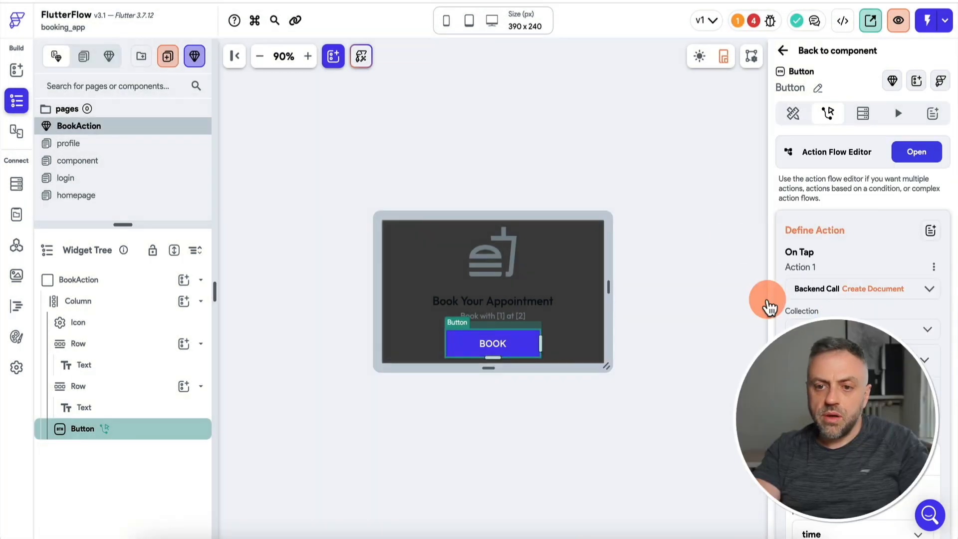
{"action": "left_click", "coordinate": [758, 21]}
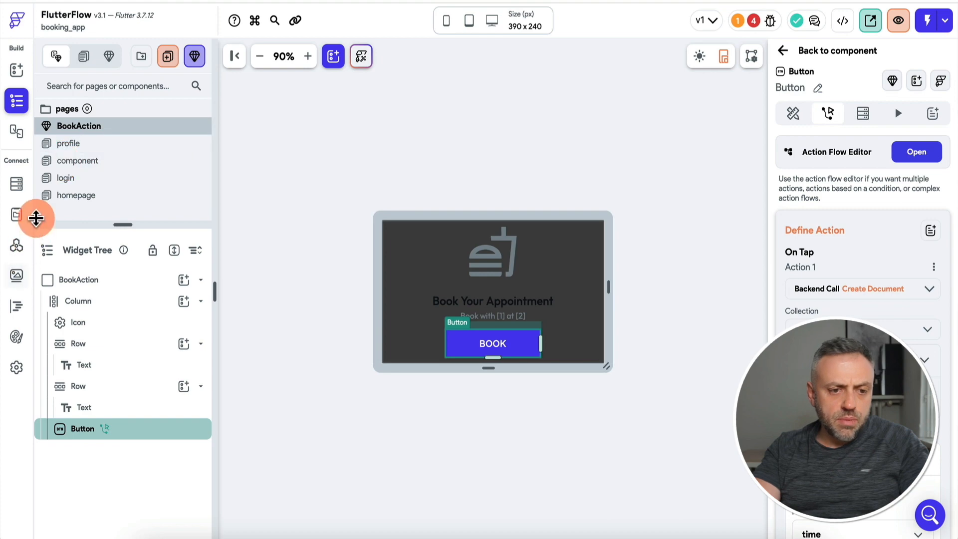
Delete the BookAction instance from the component page.
{"action": "left_click", "coordinate": [109, 166]}
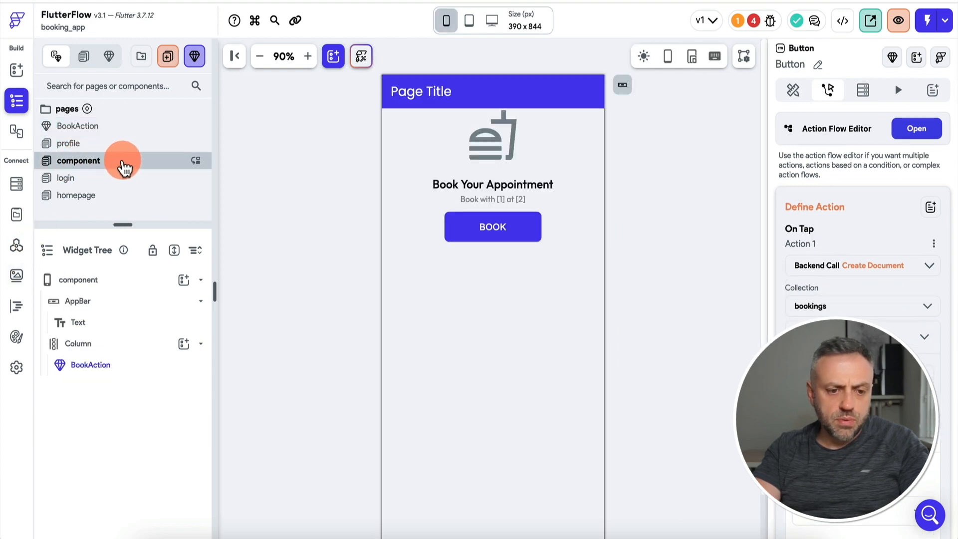
{"action": "left_click", "coordinate": [90, 364]}
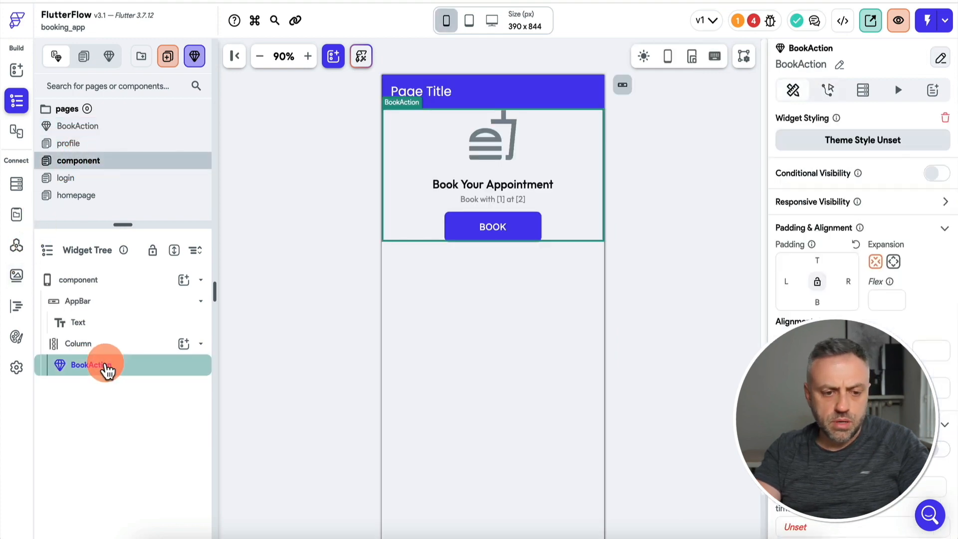
{"action": "key", "text": "Delete"}
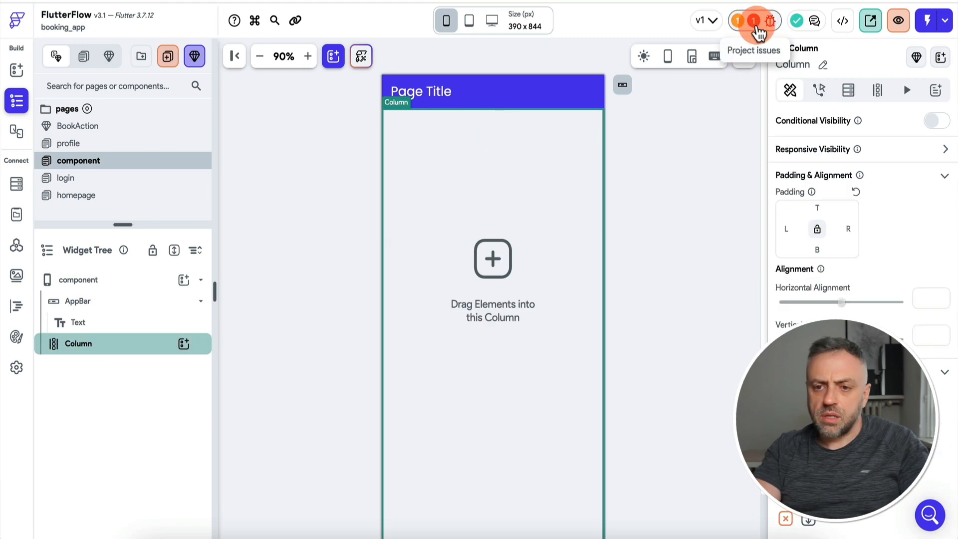
Fix the Passing Parameters issue by passing a userid value from the users document.
{"action": "left_click", "coordinate": [770, 21]}
{"action": "left_click", "coordinate": [691, 125]}
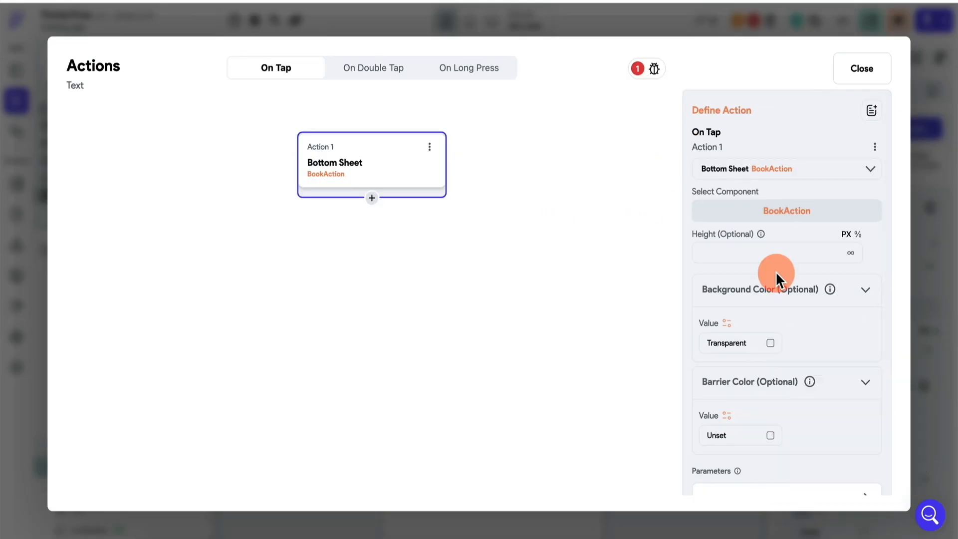
{"action": "scroll", "coordinate": [775, 273], "scroll_direction": "down", "scroll_amount": 4}
{"action": "left_click", "coordinate": [750, 379]}
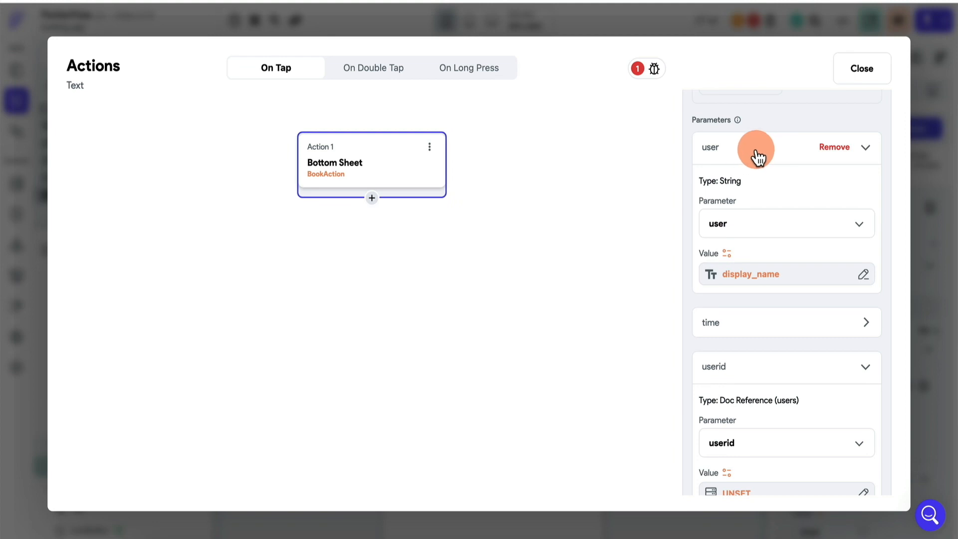
{"action": "left_click", "coordinate": [747, 325]}
{"action": "scroll", "coordinate": [747, 329], "scroll_direction": "down", "scroll_amount": 3}
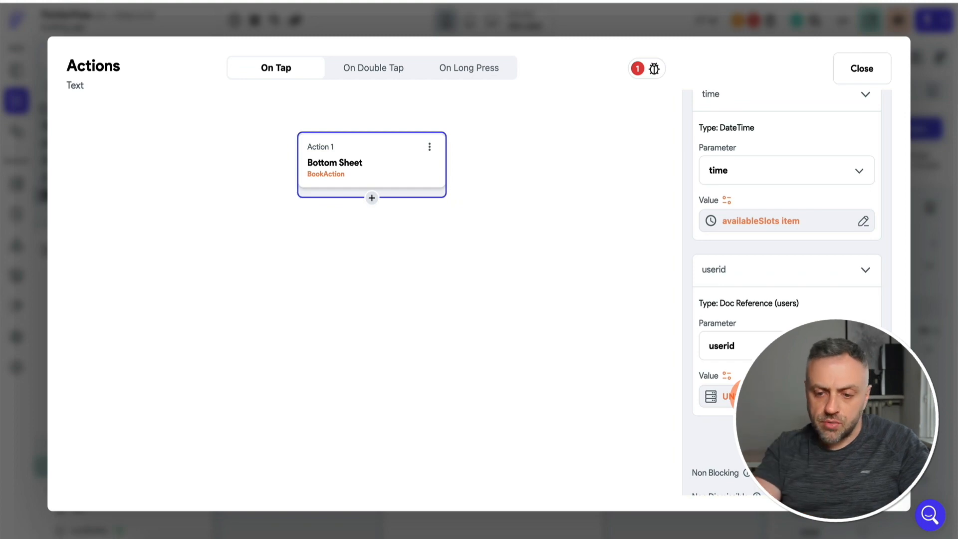
{"action": "left_click", "coordinate": [718, 396]}
{"action": "left_click", "coordinate": [569, 374]}
{"action": "scroll", "coordinate": [570, 439], "scroll_direction": "down", "scroll_amount": 2}
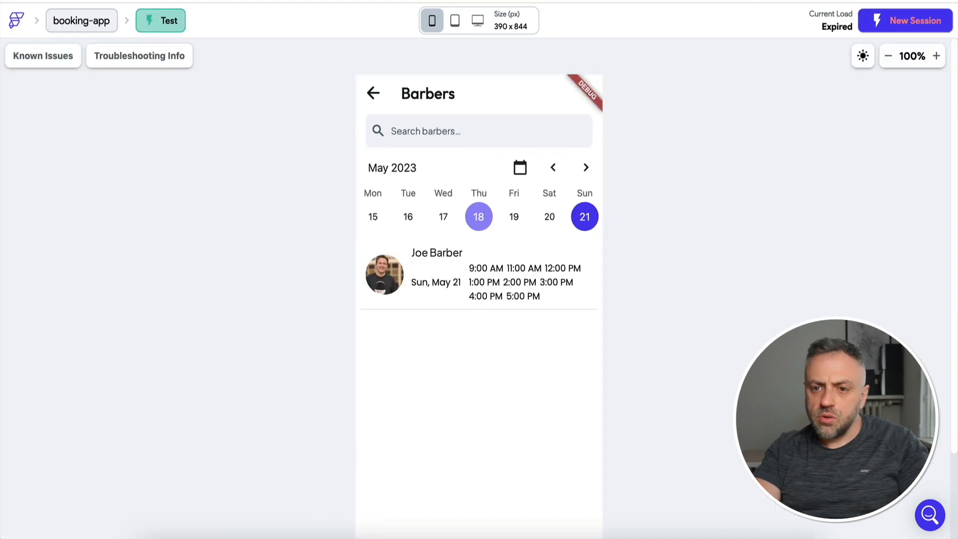
In a new test session, book the 1:00 PM slot on Friday, May 19.
{"action": "left_click", "coordinate": [907, 25]}
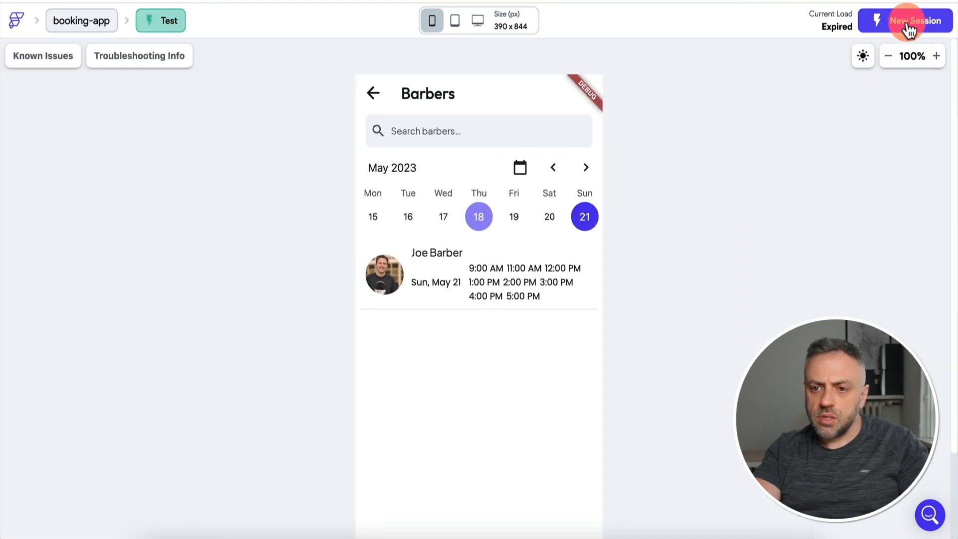
{"action": "left_click", "coordinate": [515, 217]}
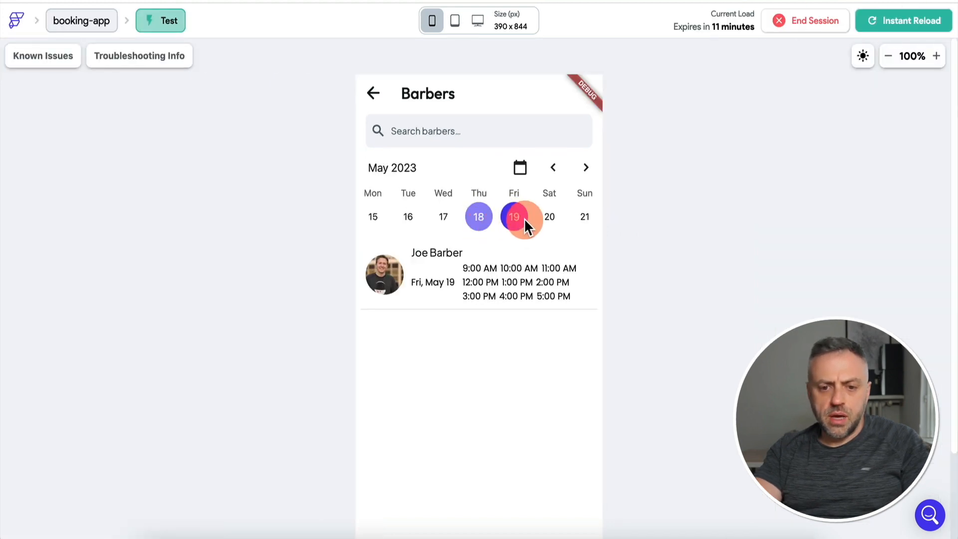
{"action": "left_click", "coordinate": [517, 283]}
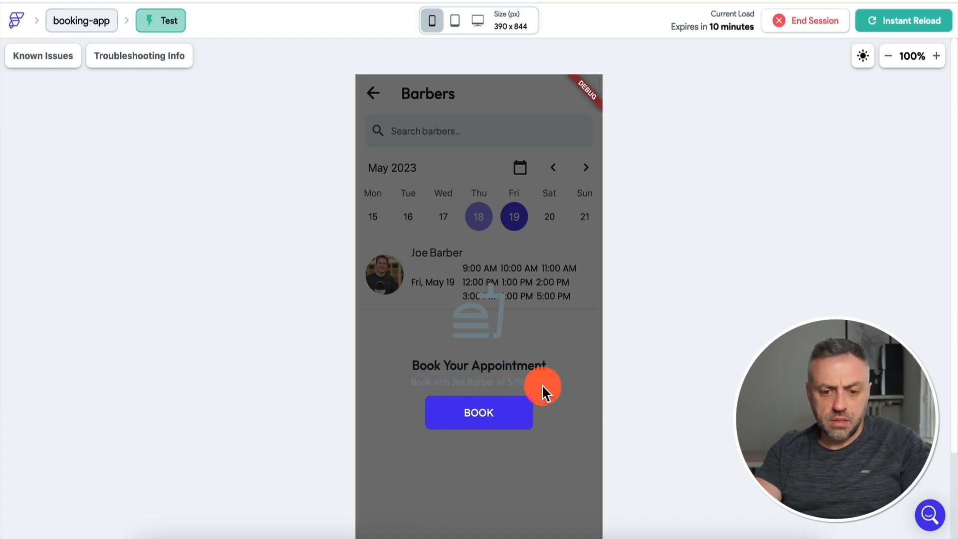
{"action": "left_click", "coordinate": [487, 420]}
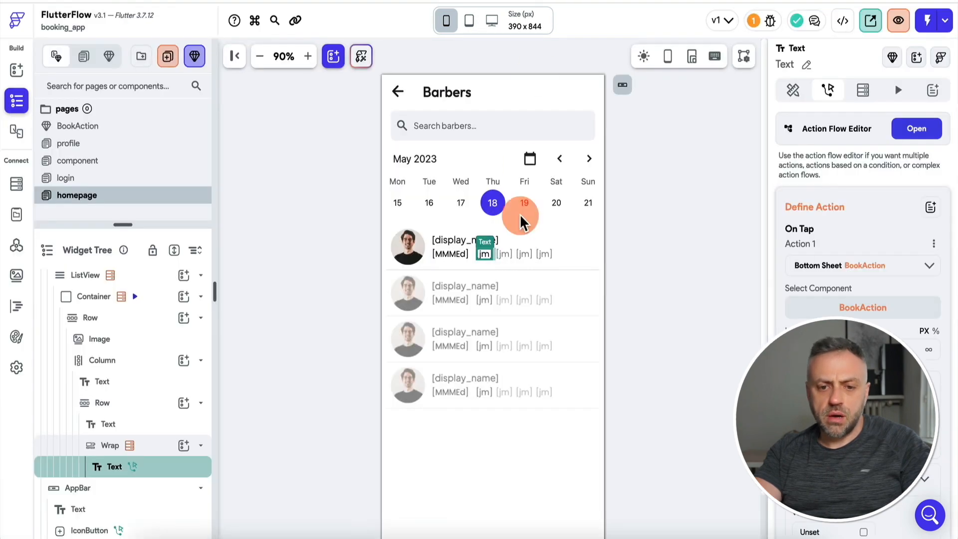
Add a Close Dialog, Drawer, etc. (pop) action after the time slot's Show Bottom Sheet action.
{"action": "left_click", "coordinate": [921, 132]}
{"action": "left_click", "coordinate": [379, 232]}
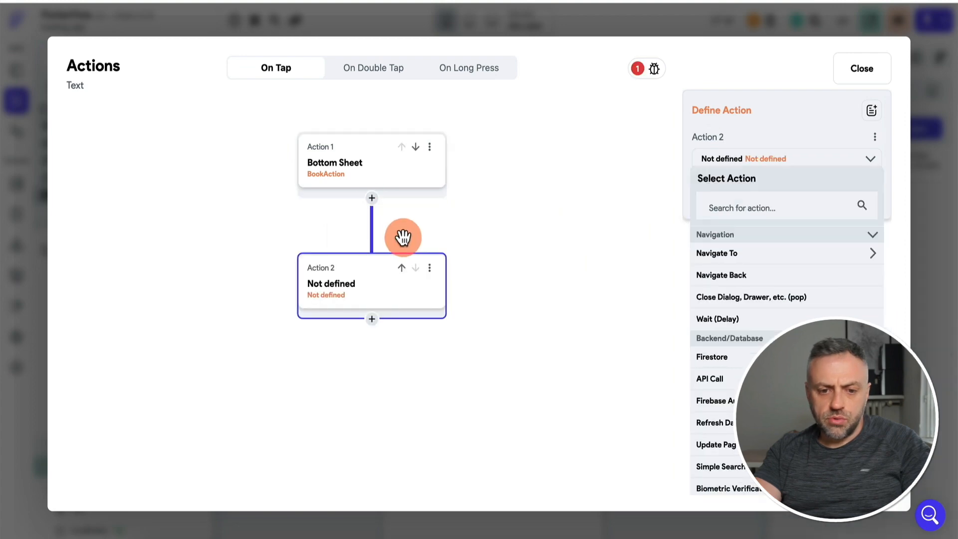
{"action": "left_click", "coordinate": [781, 207]}
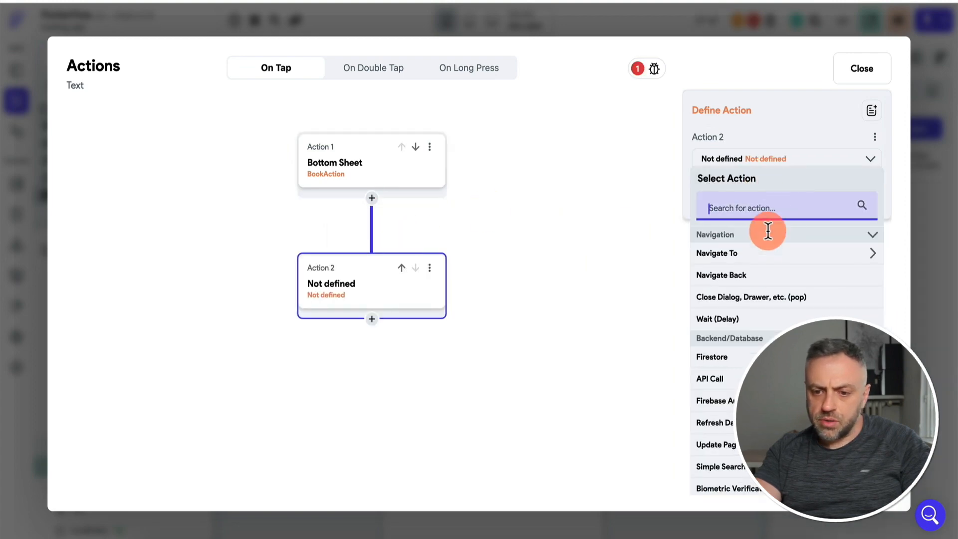
{"action": "left_click", "coordinate": [755, 298]}
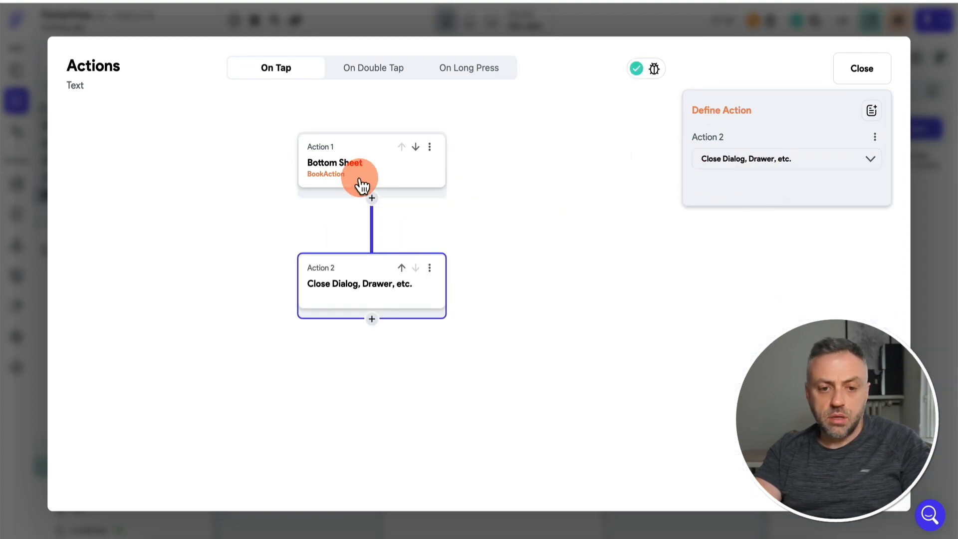
Choose a background colour for the BookAction bottom sheet.
{"action": "left_click", "coordinate": [379, 165]}
{"action": "scroll", "coordinate": [771, 252], "scroll_direction": "down", "scroll_amount": 2}
{"action": "left_click", "coordinate": [770, 248]}
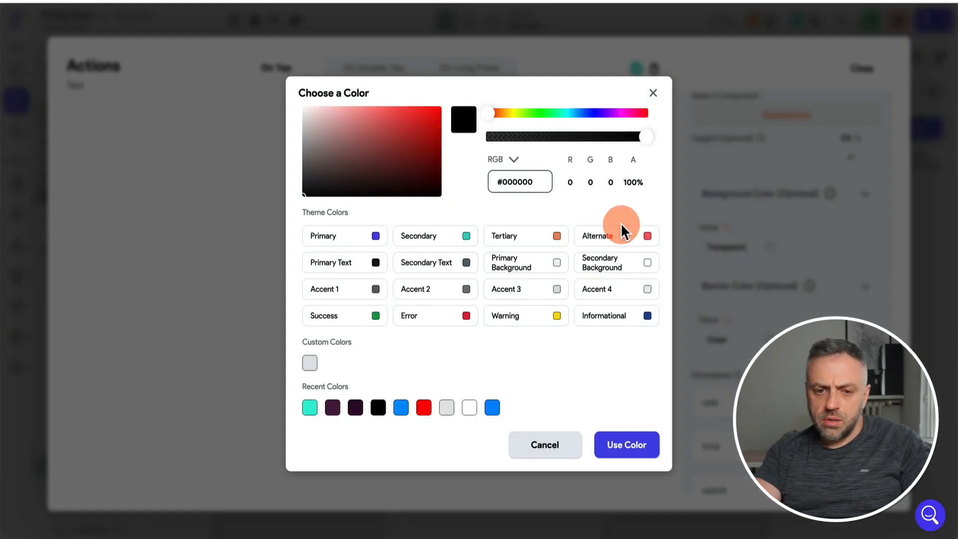
{"action": "left_click", "coordinate": [422, 170]}
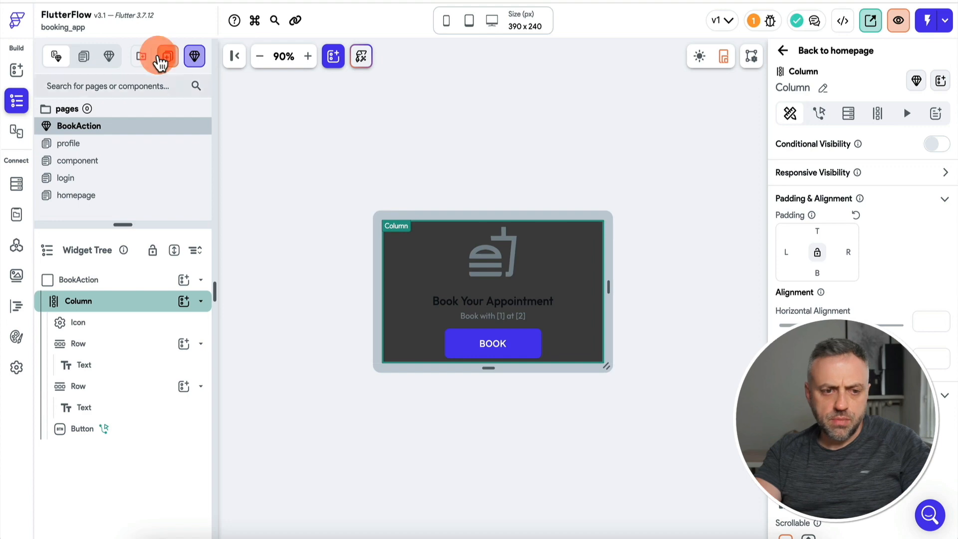
Test booking the barber's Friday May 19 3:00 PM slot in Test Mode.
{"action": "left_click", "coordinate": [73, 193]}
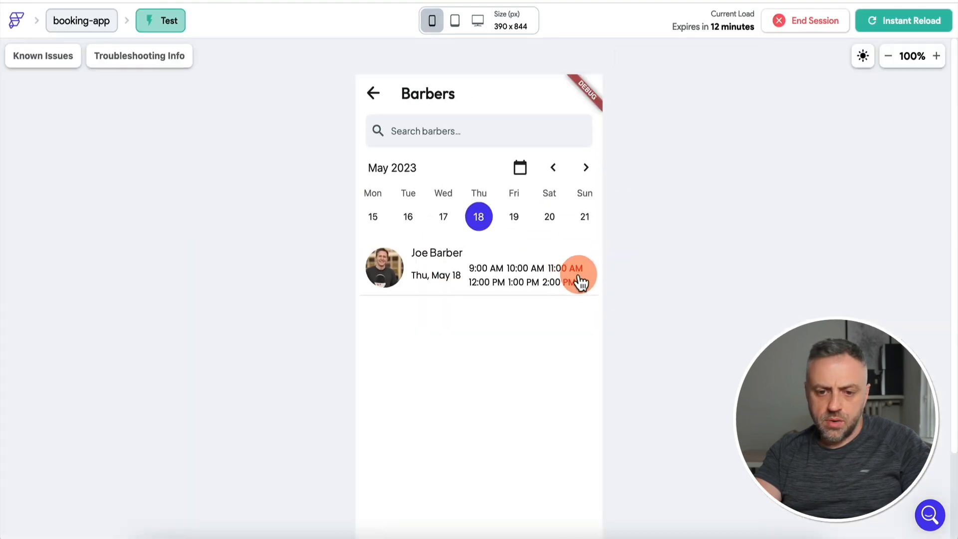
{"action": "left_click", "coordinate": [522, 220]}
{"action": "left_click", "coordinate": [552, 287]}
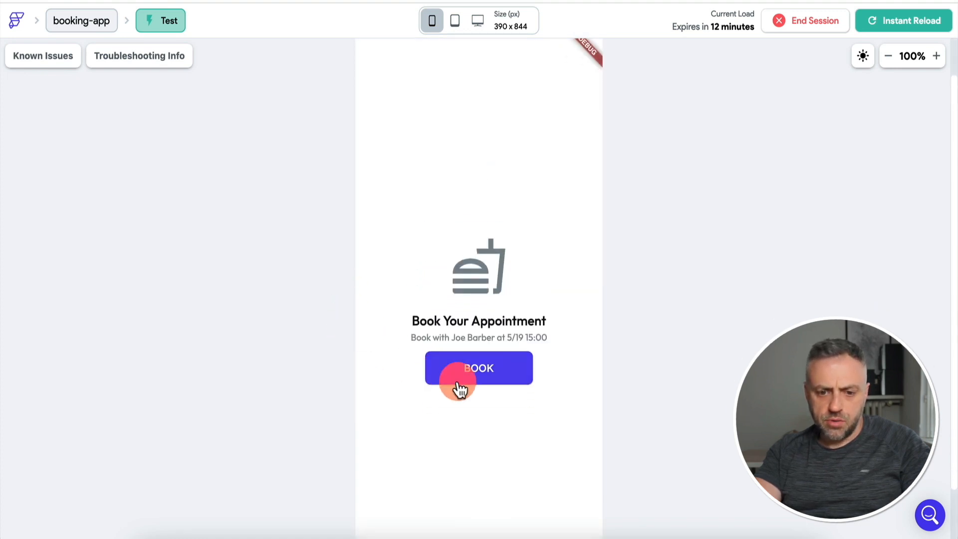
{"action": "left_click", "coordinate": [482, 376]}
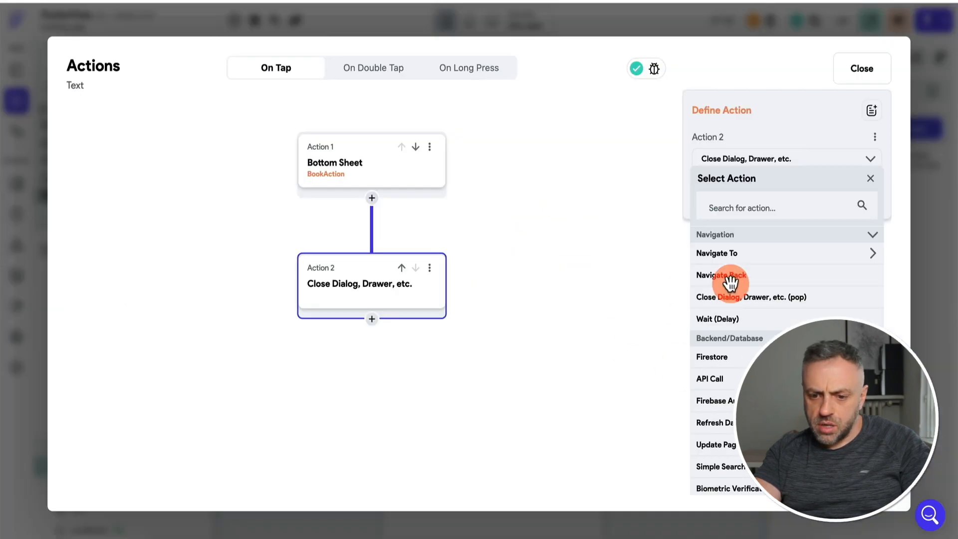
Replace the second On Tap action with Bottom Sheet Dismiss.
{"action": "scroll", "coordinate": [714, 294], "scroll_direction": "down", "scroll_amount": 1}
{"action": "type", "text": "clo"}
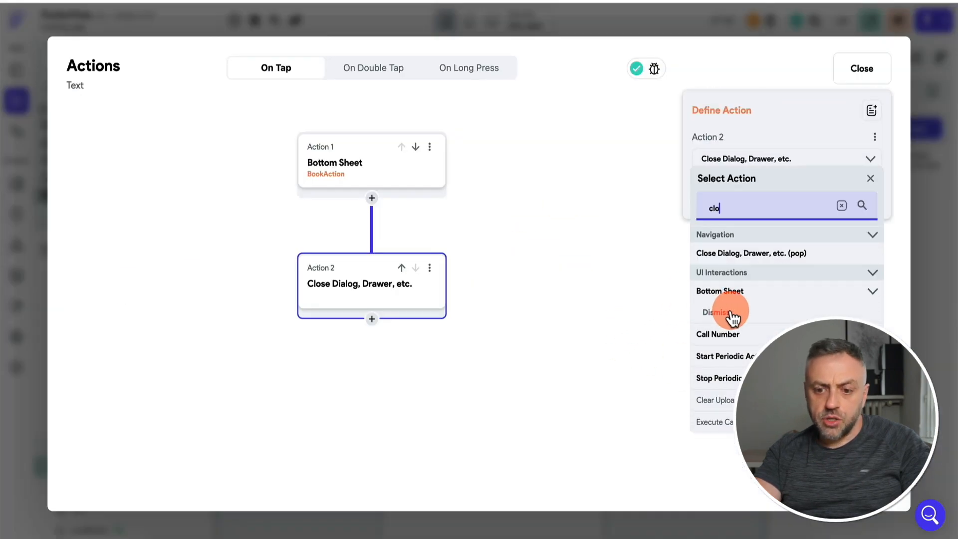
{"action": "left_click", "coordinate": [731, 315]}
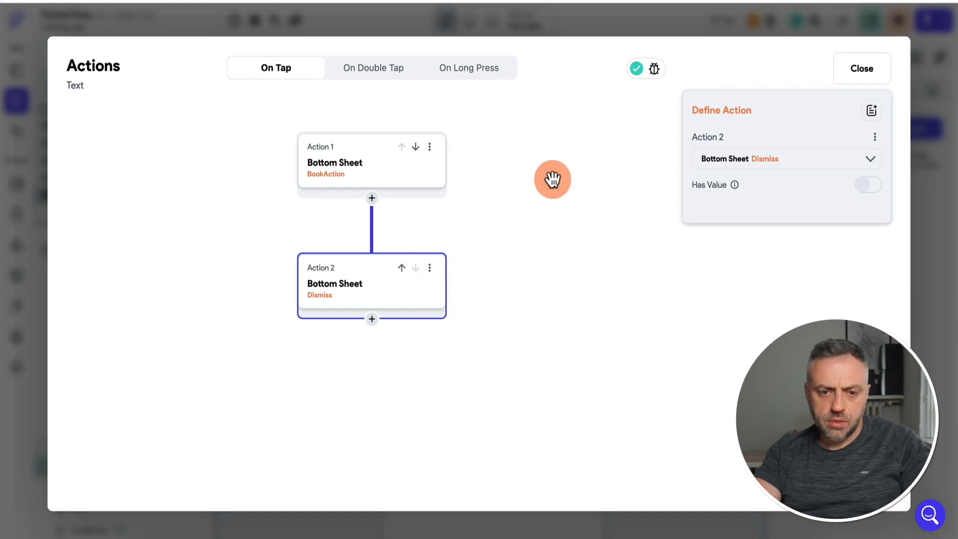
Set a height on the BookAction bottom sheet, then test the Saturday 20 5:00 PM slot.
{"action": "left_click", "coordinate": [390, 170]}
{"action": "scroll", "coordinate": [750, 252], "scroll_direction": "down", "scroll_amount": 3}
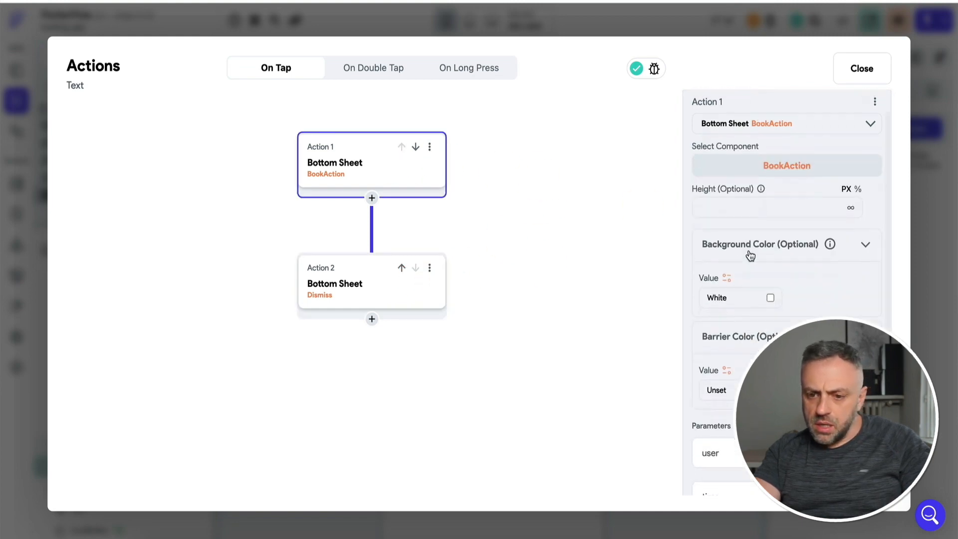
{"action": "scroll", "coordinate": [750, 255], "scroll_direction": "up", "scroll_amount": 3}
{"action": "left_click", "coordinate": [776, 248]}
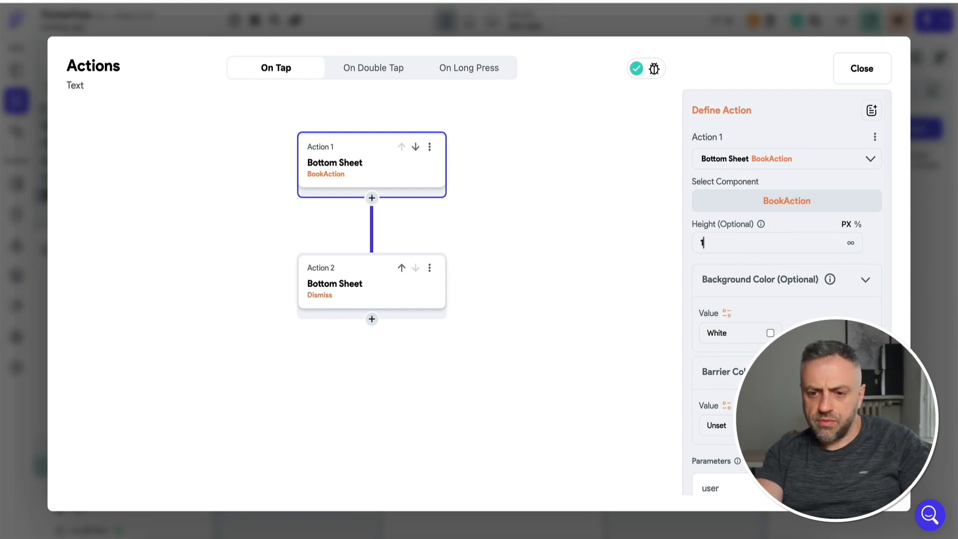
{"action": "left_click", "coordinate": [589, 268]}
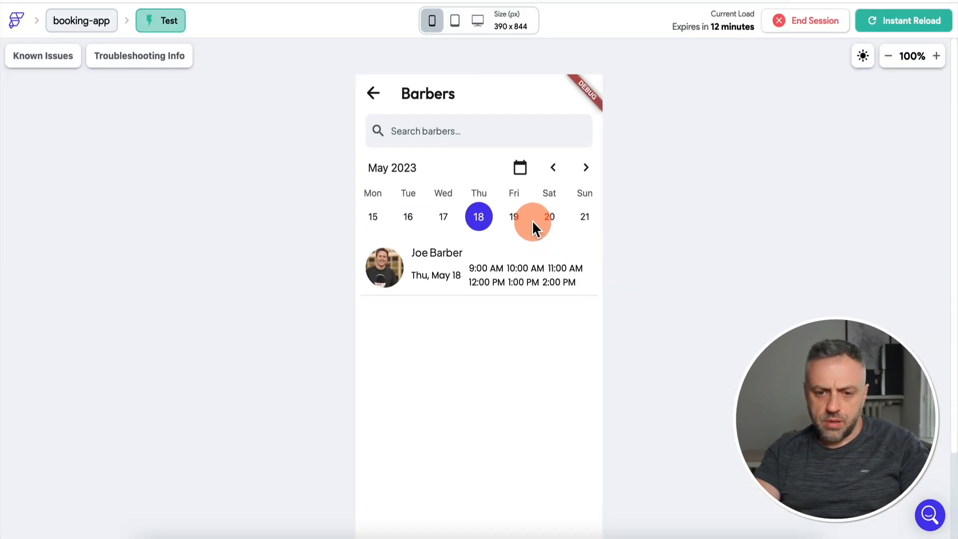
{"action": "left_click", "coordinate": [552, 297]}
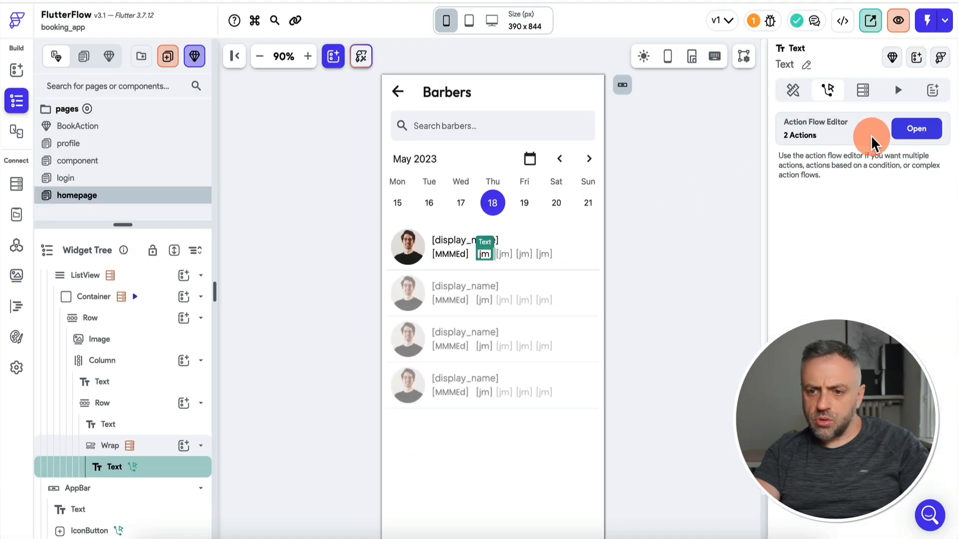
Delete the second action from the time slot's On Tap flow.
{"action": "left_click", "coordinate": [906, 129]}
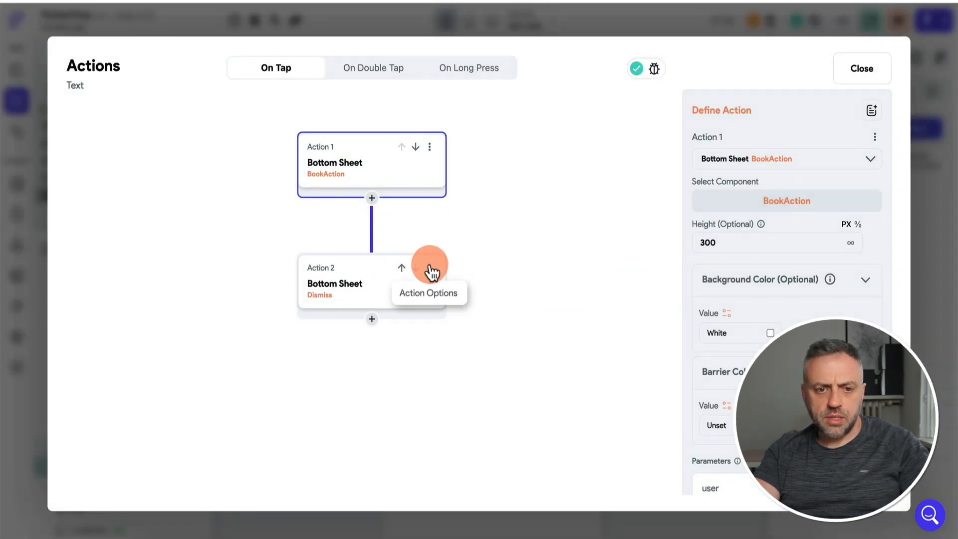
{"action": "left_click", "coordinate": [429, 269]}
{"action": "left_click", "coordinate": [353, 316]}
{"action": "left_click", "coordinate": [569, 304]}
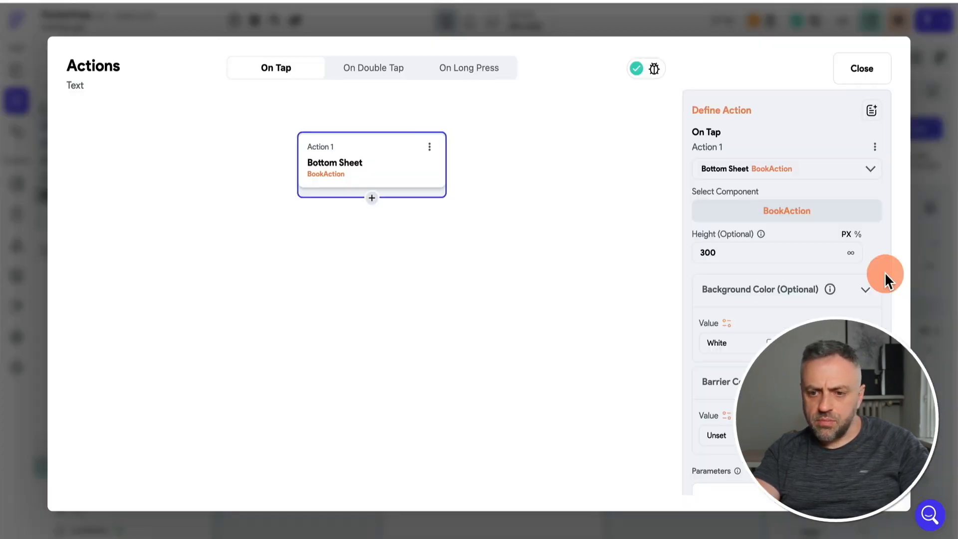
{"action": "left_click", "coordinate": [948, 260]}
Add a Bottom Sheet Dismiss action after Create Document on BookAction's BOOK button.
{"action": "left_click", "coordinate": [90, 125]}
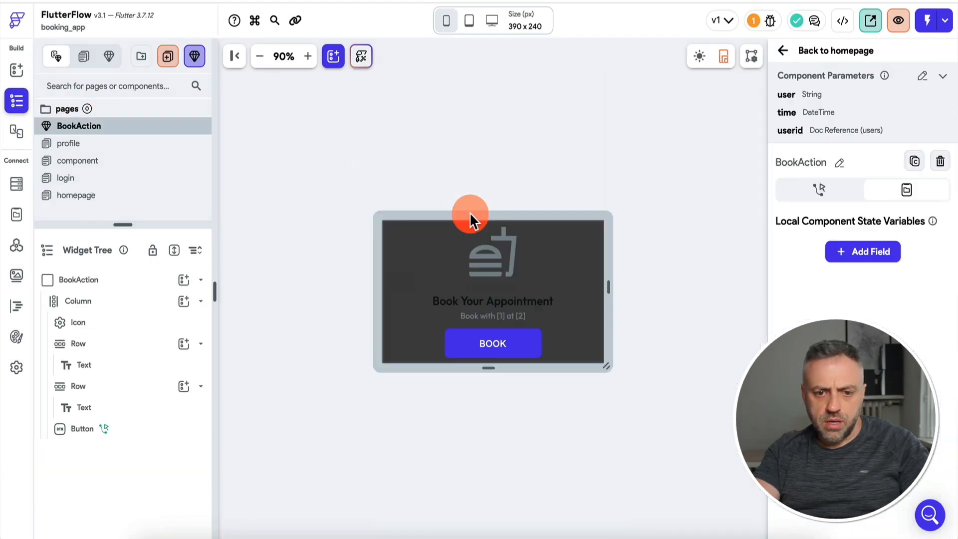
{"action": "left_click", "coordinate": [508, 341]}
{"action": "left_click", "coordinate": [916, 152]}
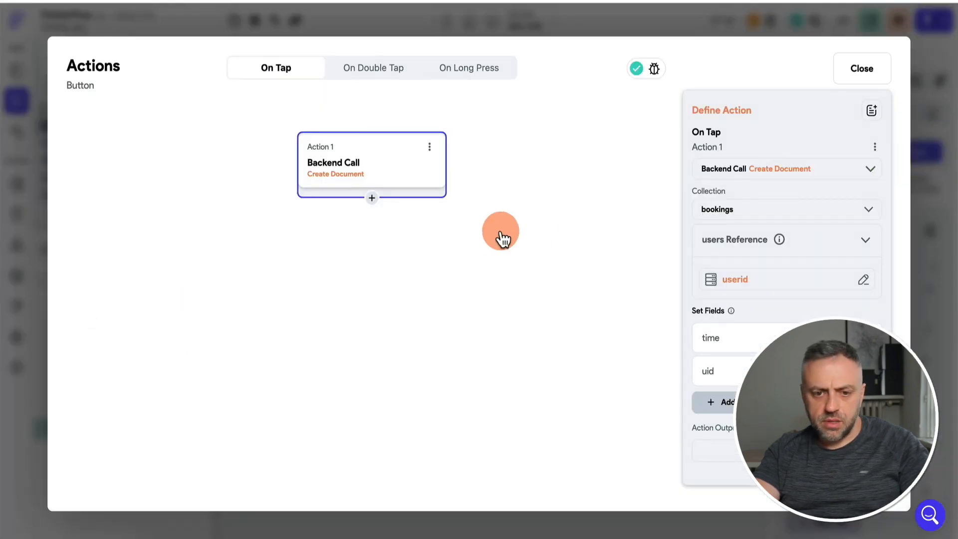
{"action": "left_click", "coordinate": [372, 198]}
{"action": "left_click", "coordinate": [373, 227]}
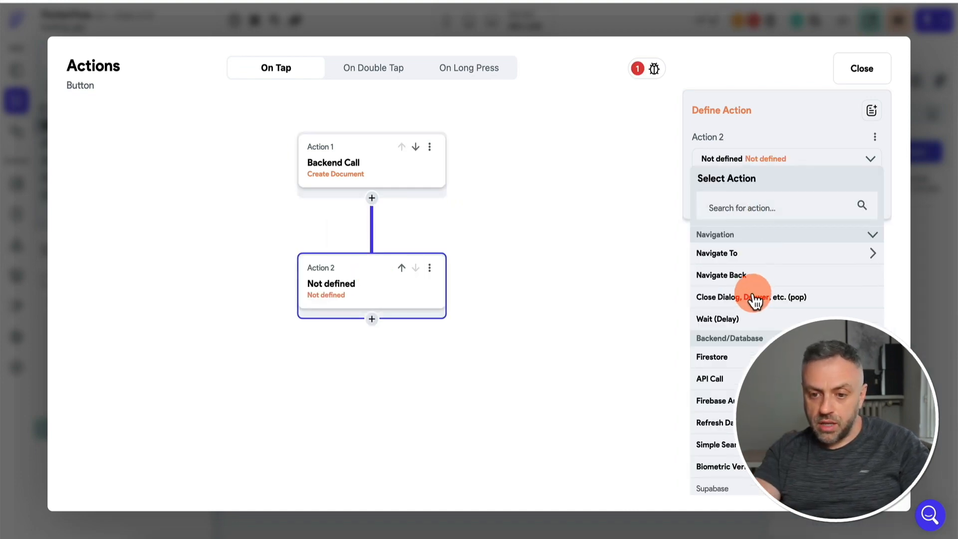
{"action": "left_click", "coordinate": [766, 208]}
{"action": "type", "text": "dis"}
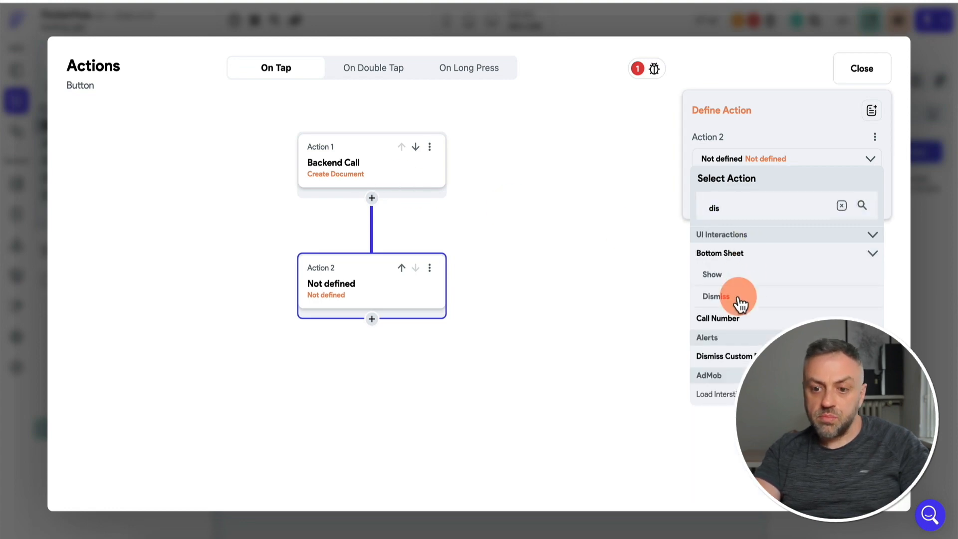
{"action": "left_click", "coordinate": [737, 297]}
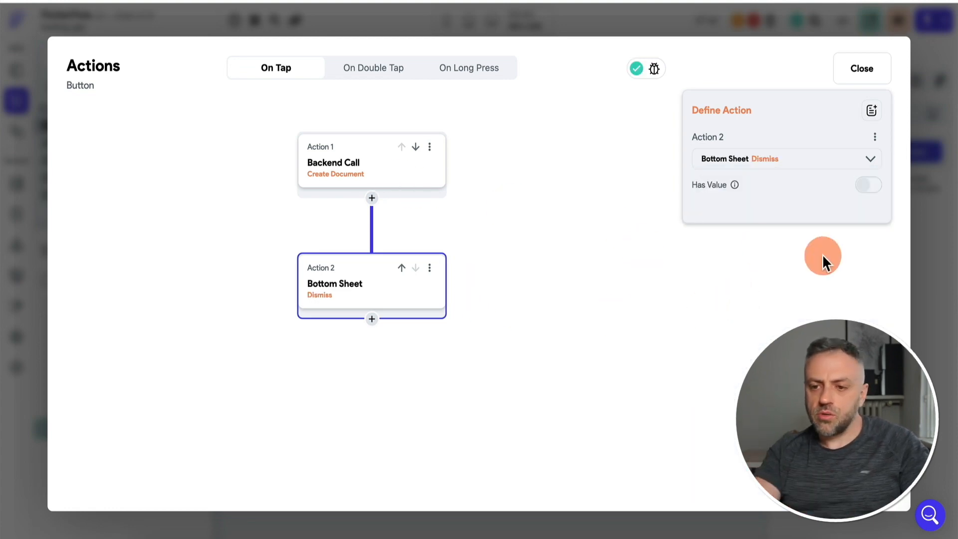
{"action": "left_click", "coordinate": [926, 229]}
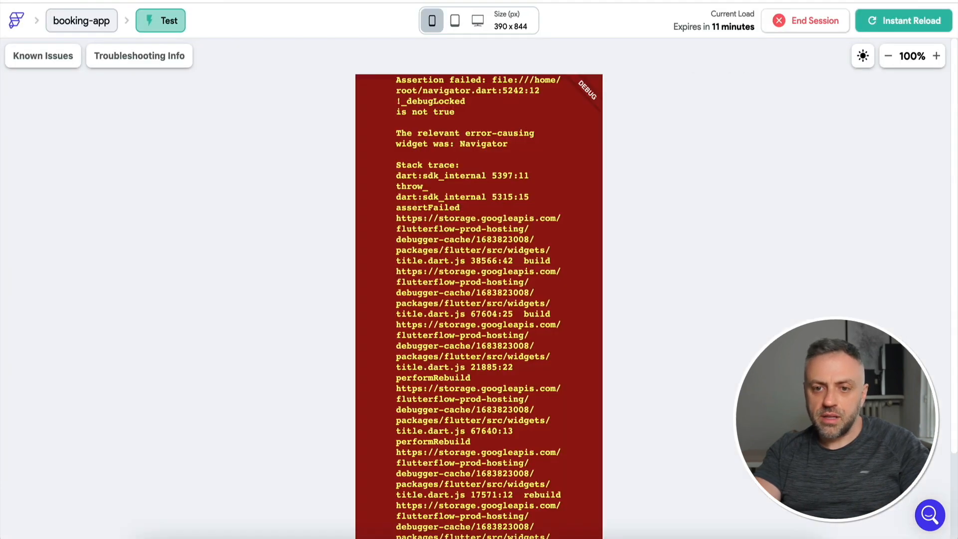
Reload the test app and book the Sunday May 21 4:00 PM slot.
{"action": "left_click", "coordinate": [909, 31]}
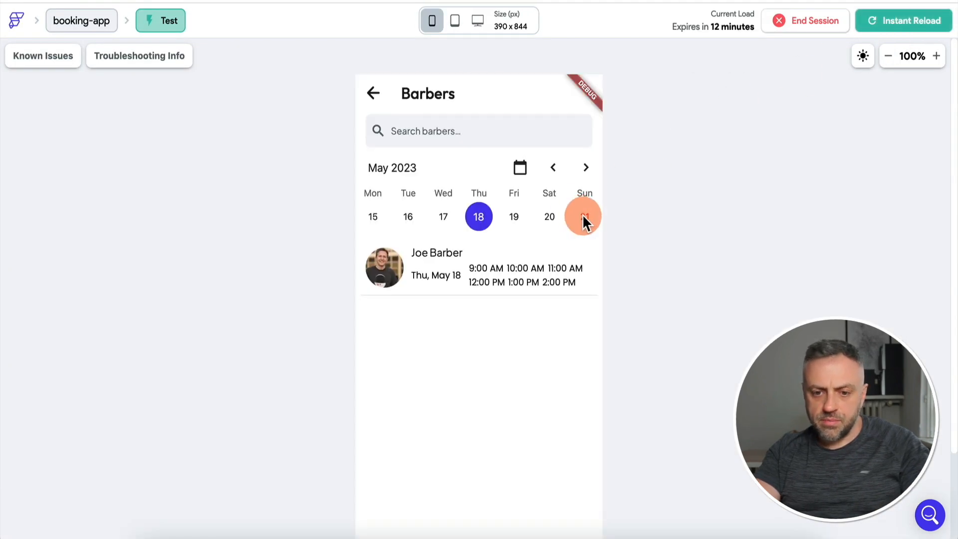
{"action": "left_click", "coordinate": [583, 215]}
{"action": "left_click", "coordinate": [485, 296]}
{"action": "scroll", "coordinate": [304, 357], "scroll_direction": "down", "scroll_amount": 3}
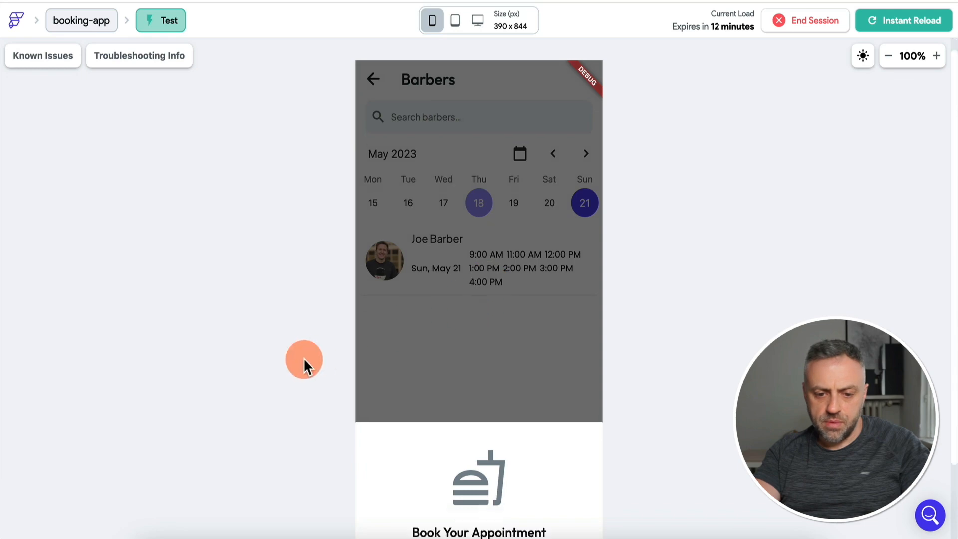
{"action": "left_click", "coordinate": [451, 476]}
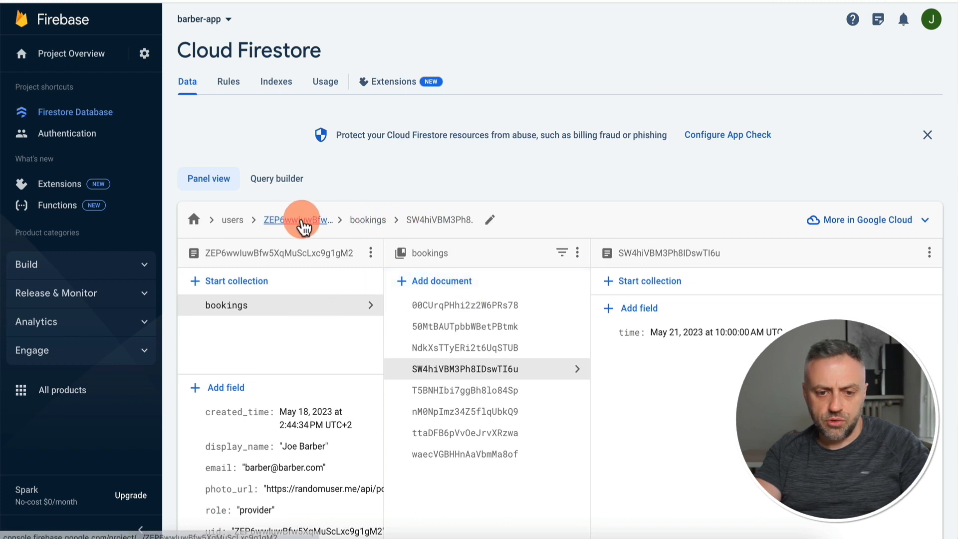
Browse the Firestore booking documents to find the May 21 4:00 PM booking.
{"action": "left_click", "coordinate": [455, 304]}
{"action": "left_click", "coordinate": [455, 327]}
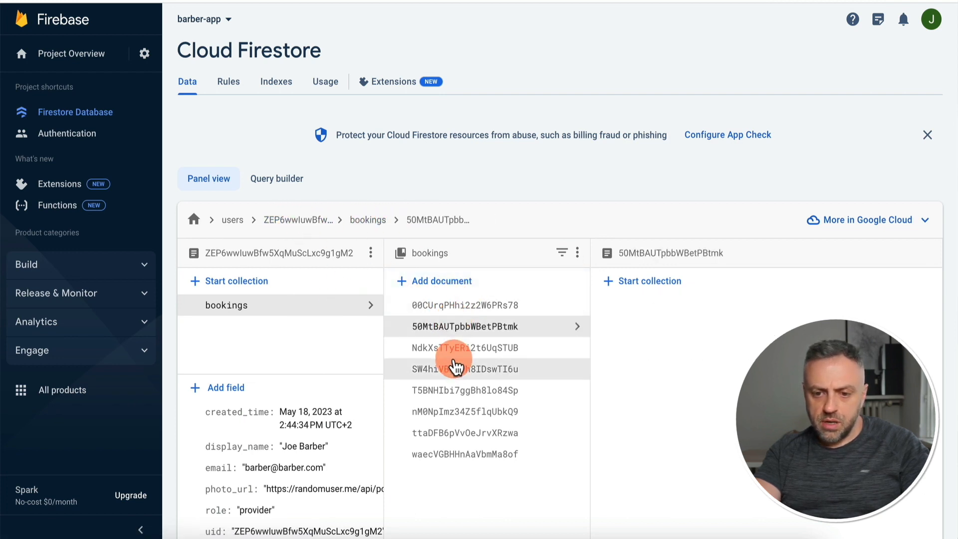
{"action": "left_click", "coordinate": [455, 370]}
{"action": "left_click", "coordinate": [455, 392]}
{"action": "left_click", "coordinate": [455, 411]}
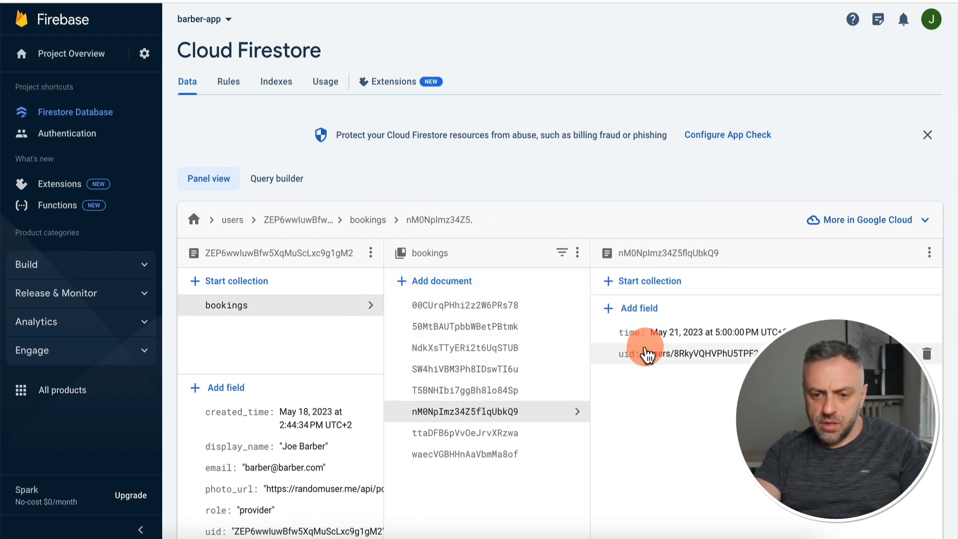
{"action": "left_click", "coordinate": [519, 433]}
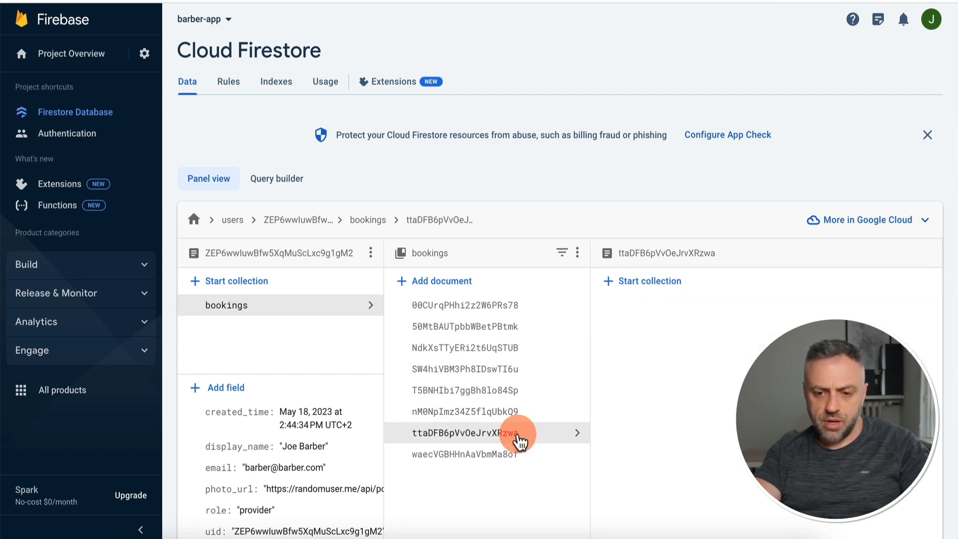
{"action": "left_click", "coordinate": [519, 455]}
{"action": "left_click", "coordinate": [537, 397]}
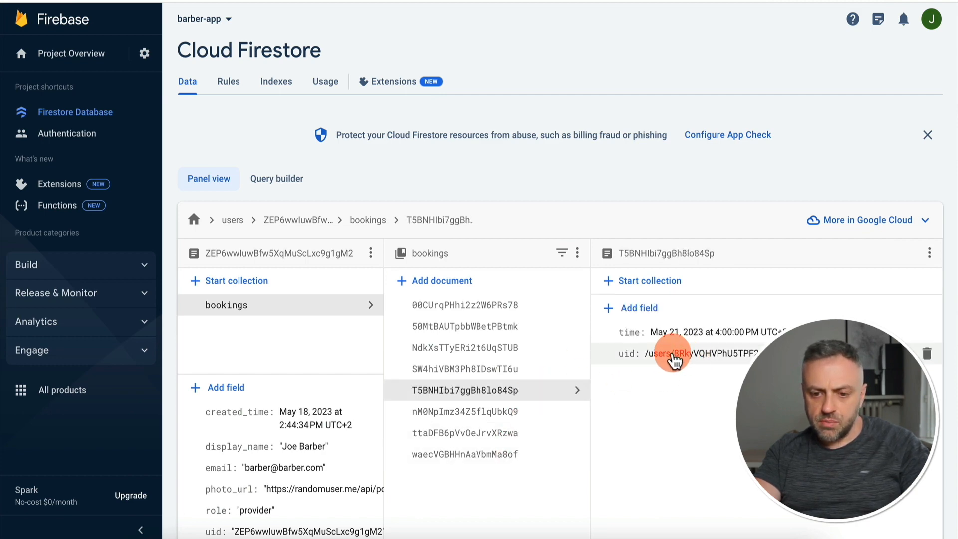
Open the booking customer's user document, then return to the app test preview.
{"action": "left_click", "coordinate": [233, 221]}
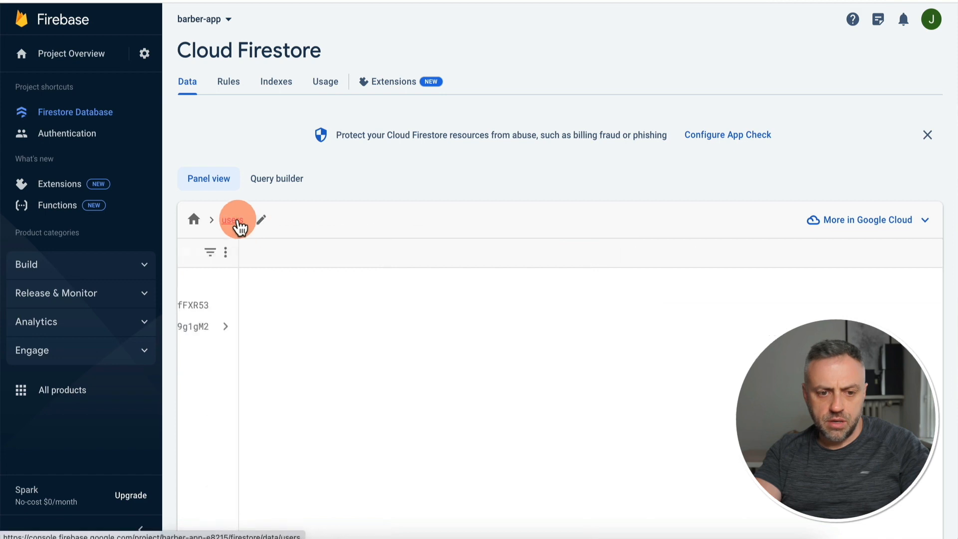
{"action": "left_click", "coordinate": [423, 312]}
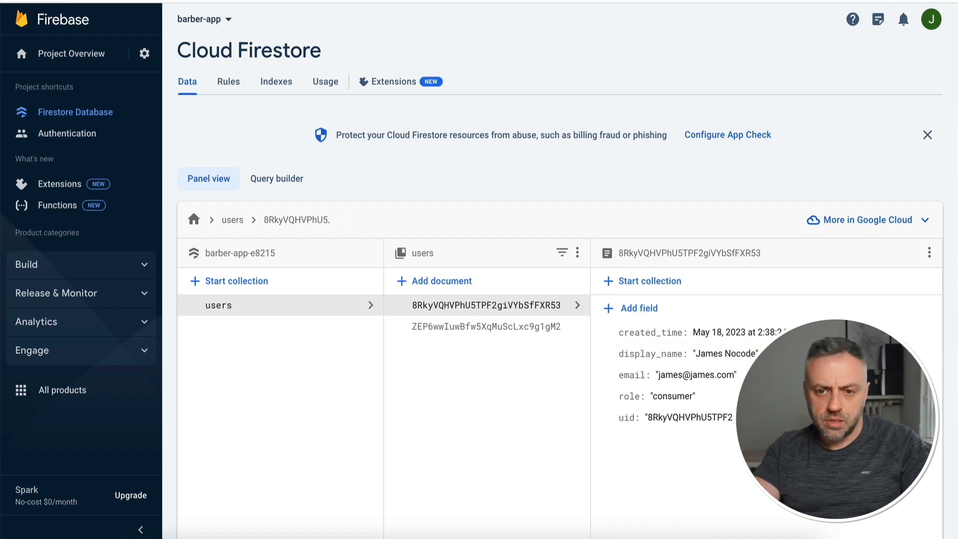
{"action": "left_click", "coordinate": [658, 1]}
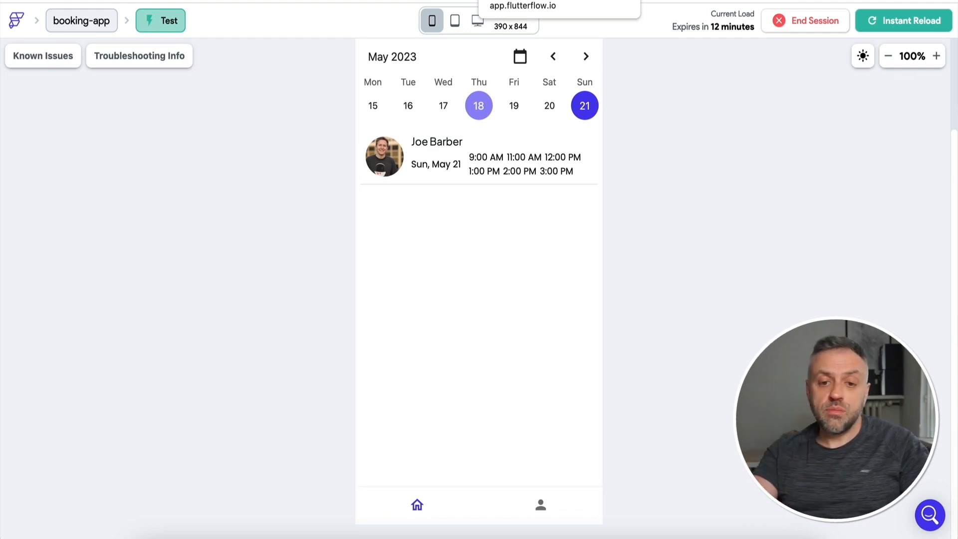
Back in the builder, browse the profile, component, login and homepage pages.
{"action": "scroll", "coordinate": [645, 118], "scroll_direction": "up", "scroll_amount": 1}
{"action": "left_click", "coordinate": [424, 1]}
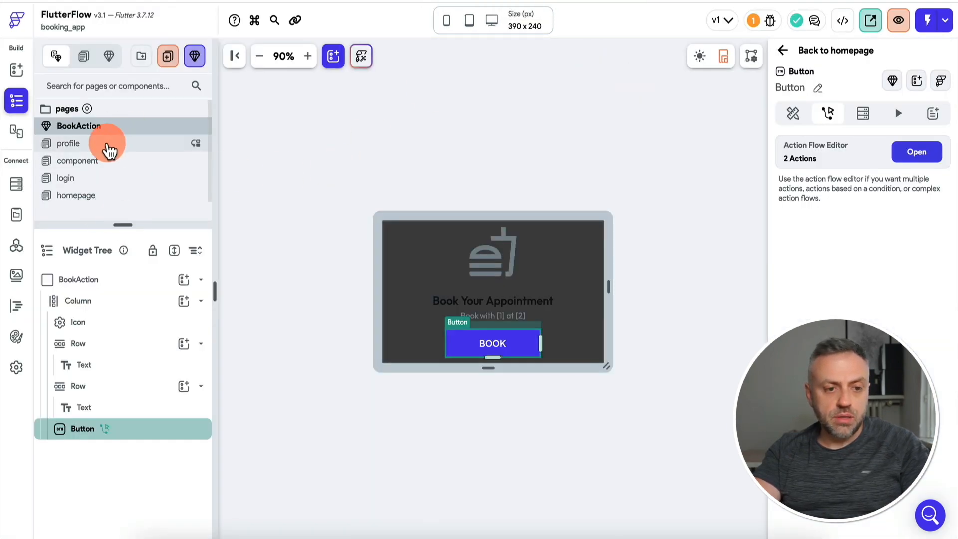
{"action": "left_click", "coordinate": [109, 150]}
{"action": "left_click", "coordinate": [107, 160]}
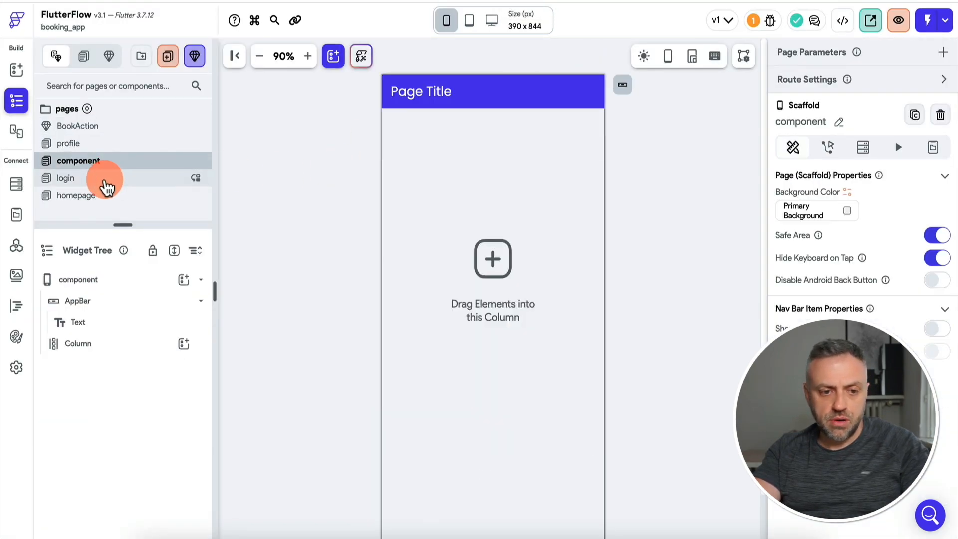
{"action": "left_click", "coordinate": [107, 179]}
{"action": "left_click", "coordinate": [107, 195]}
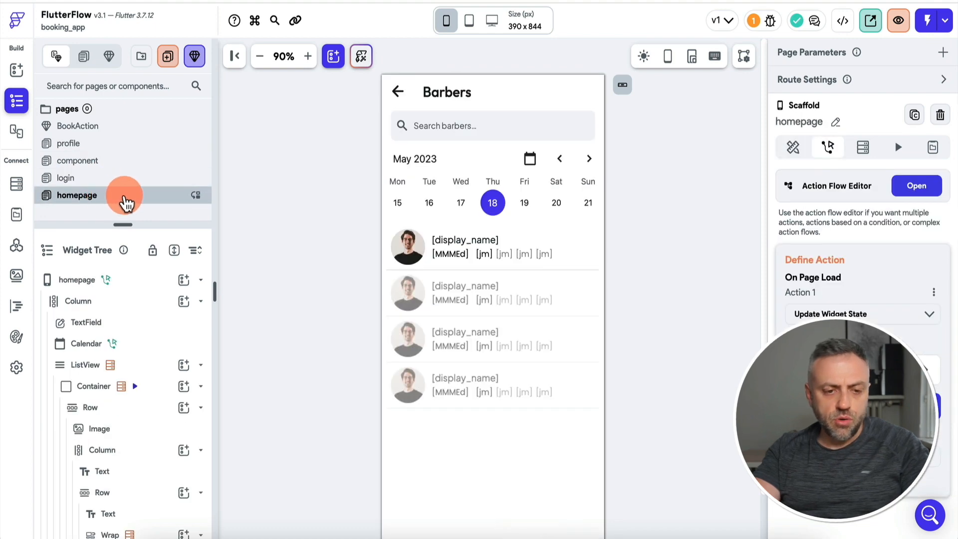
Duplicate the homepage page and start renaming the copy.
{"action": "right_click", "coordinate": [125, 200]}
{"action": "left_click", "coordinate": [152, 216]}
{"action": "double_click", "coordinate": [99, 178]}
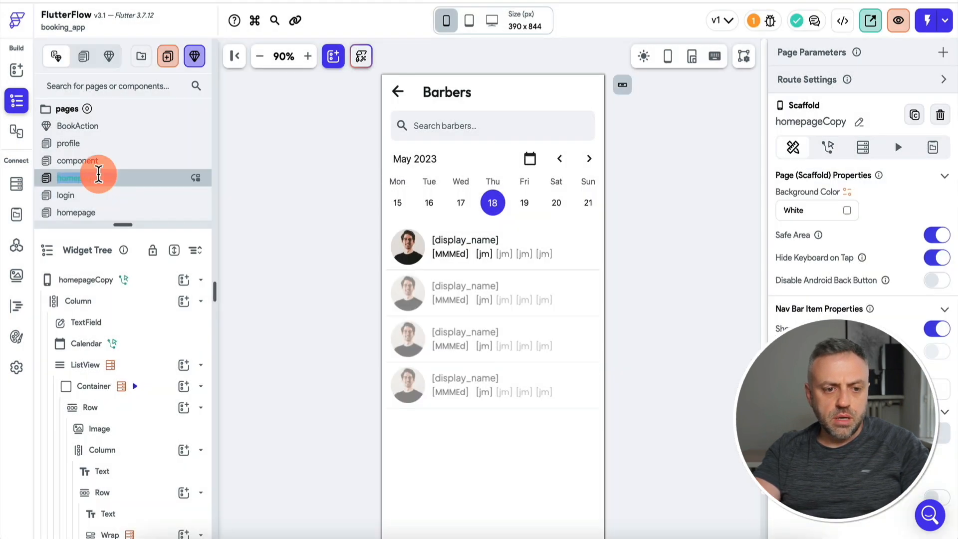
Rename the copied page to bookings and delete its calendar.
{"action": "type", "text": "bookings"}
{"action": "left_click", "coordinate": [552, 295]}
{"action": "left_click", "coordinate": [562, 205]}
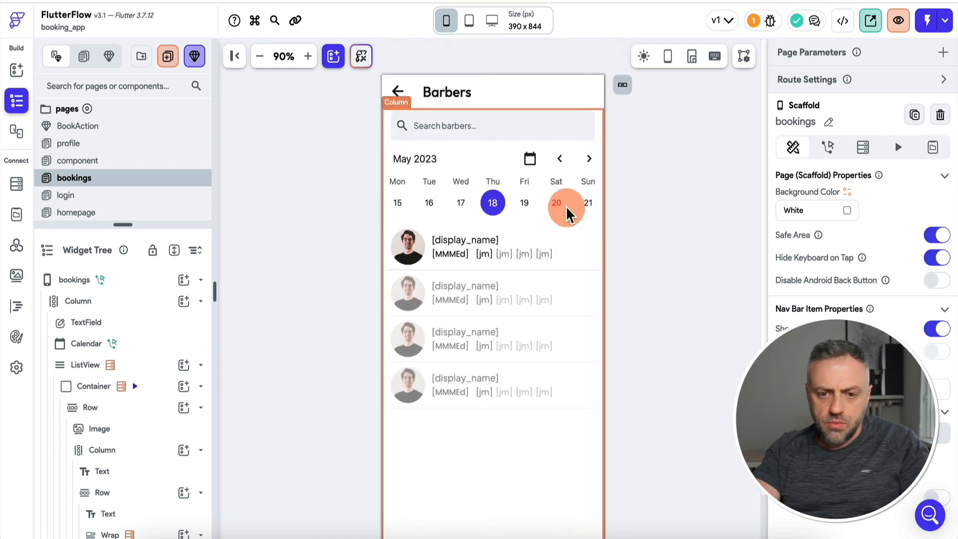
{"action": "key", "text": "Delete"}
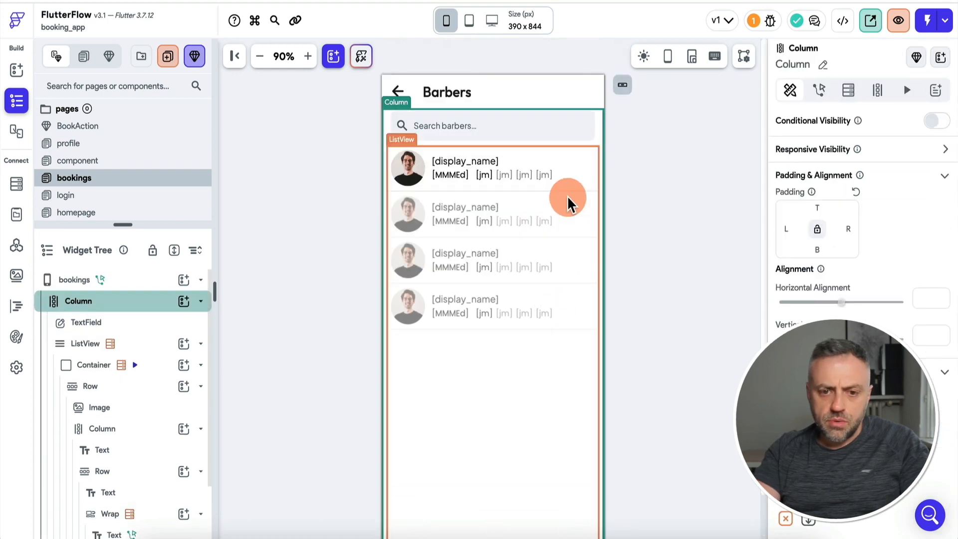
Retitle the page Bookings and give its nav bar item the menu_book_rounded icon.
{"action": "left_click", "coordinate": [454, 92]}
{"action": "left_click", "coordinate": [789, 171]}
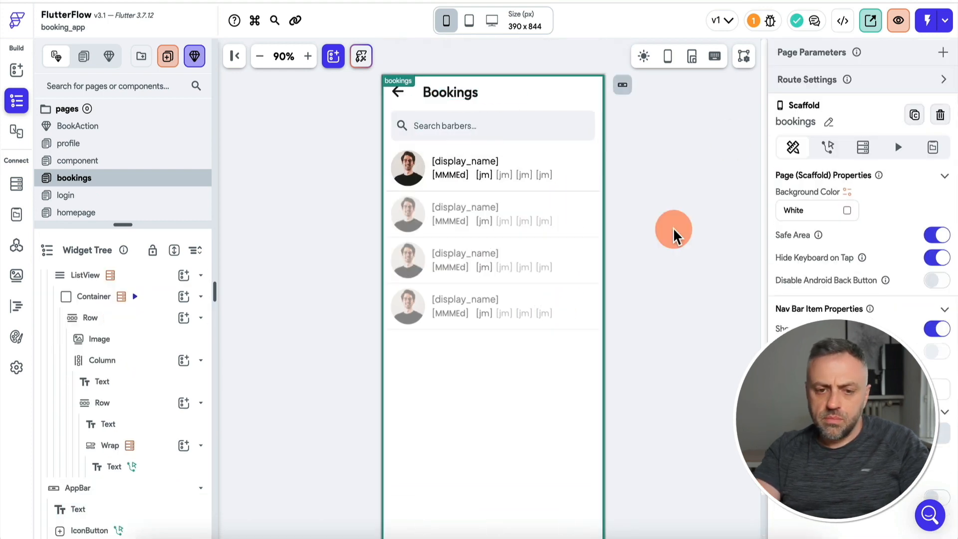
{"action": "scroll", "coordinate": [673, 232], "scroll_direction": "down", "scroll_amount": 2}
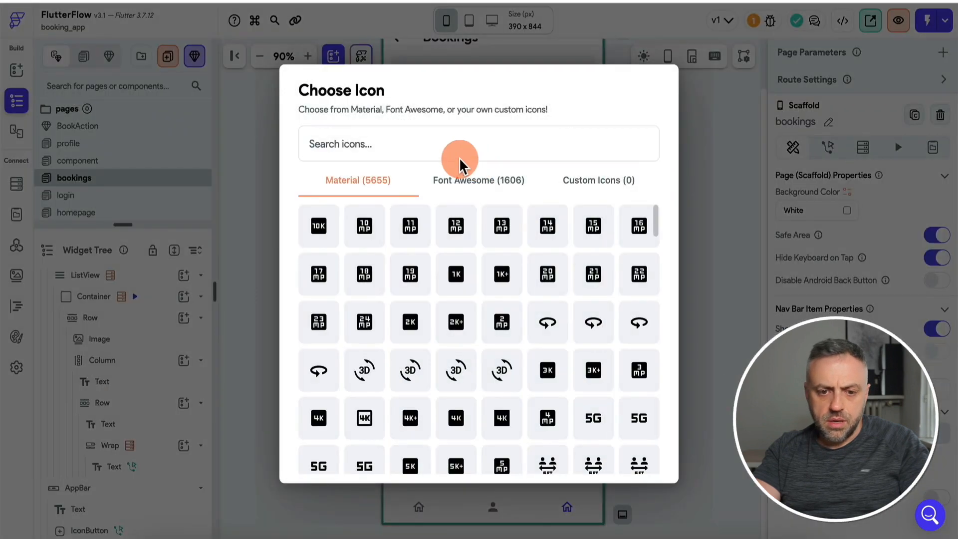
{"action": "left_click", "coordinate": [413, 143]}
{"action": "type", "text": "book"}
{"action": "left_click", "coordinate": [320, 275]}
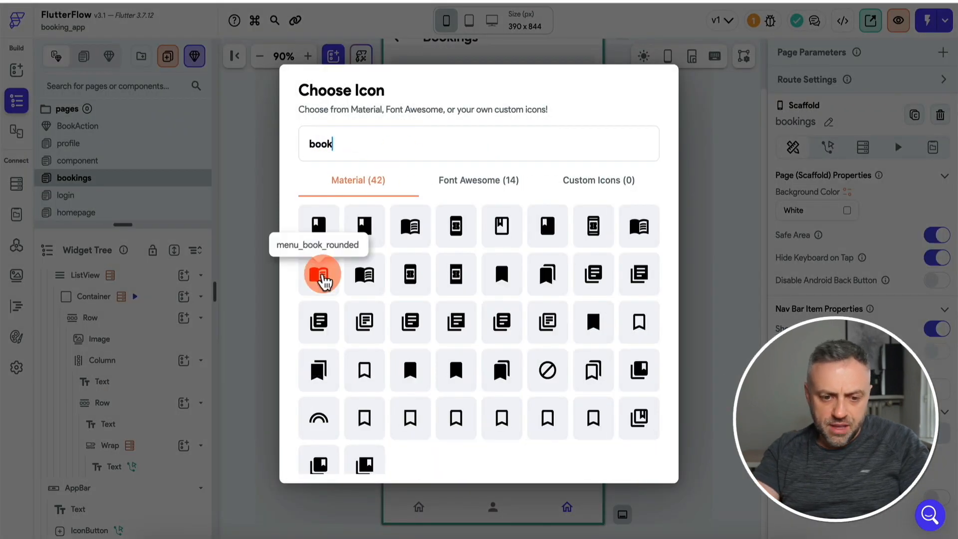
{"action": "left_click", "coordinate": [365, 465]}
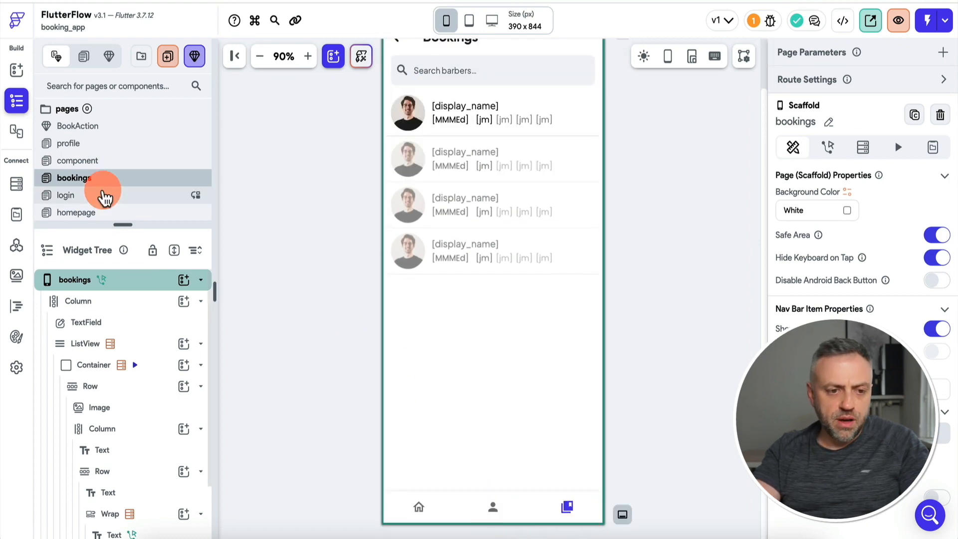
In NavBar & AppBar settings, order the bookings page before profile.
{"action": "left_click", "coordinate": [16, 367]}
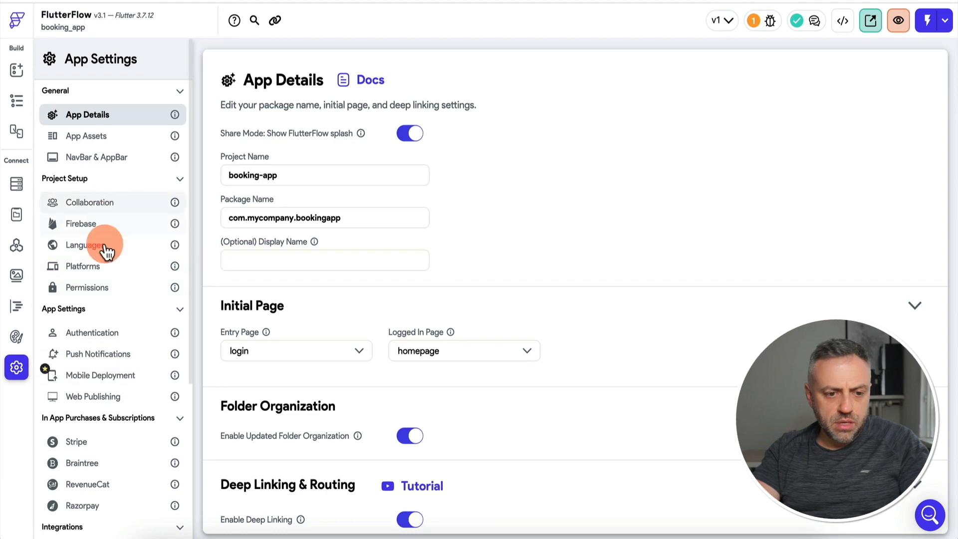
{"action": "scroll", "coordinate": [426, 285], "scroll_direction": "down", "scroll_amount": 2}
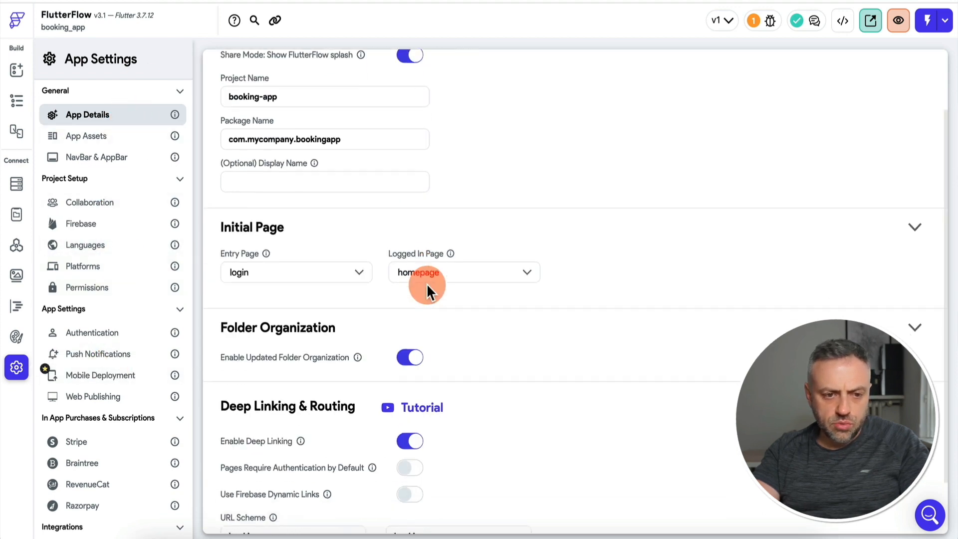
{"action": "scroll", "coordinate": [426, 285], "scroll_direction": "up", "scroll_amount": 2}
{"action": "left_click", "coordinate": [128, 158]}
{"action": "left_click_drag", "start_coordinate": [234, 354], "coordinate": [234, 404]}
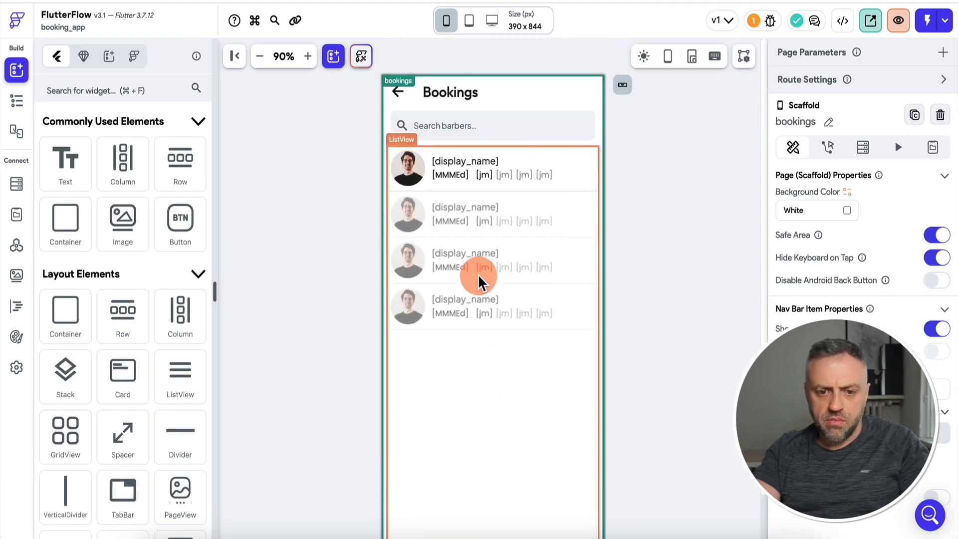
Point the bookings ListView's query at the bookings collection across all subcollections.
{"action": "left_click", "coordinate": [433, 161]}
{"action": "left_click", "coordinate": [471, 150]}
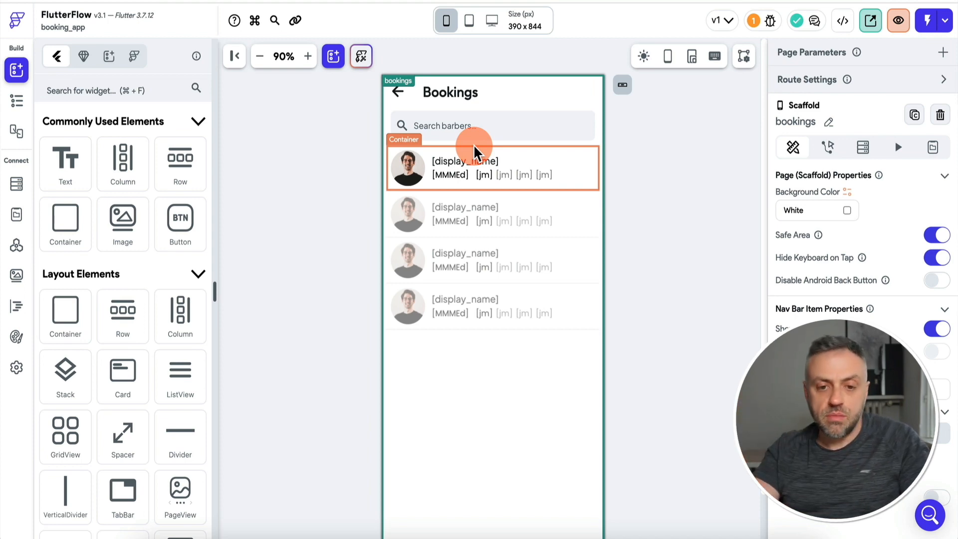
{"action": "left_click", "coordinate": [16, 100]}
{"action": "left_click", "coordinate": [143, 313]}
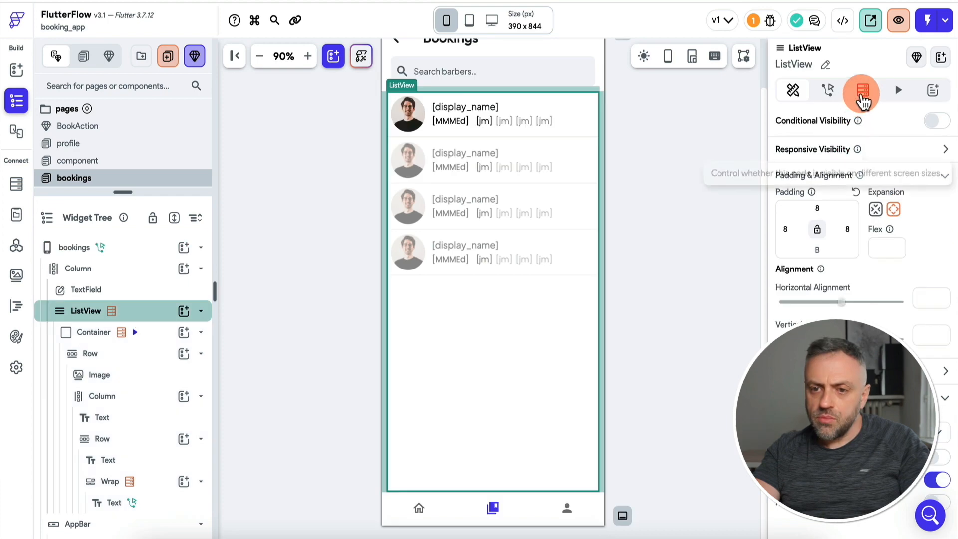
{"action": "left_click", "coordinate": [863, 100]}
{"action": "left_click", "coordinate": [892, 131]}
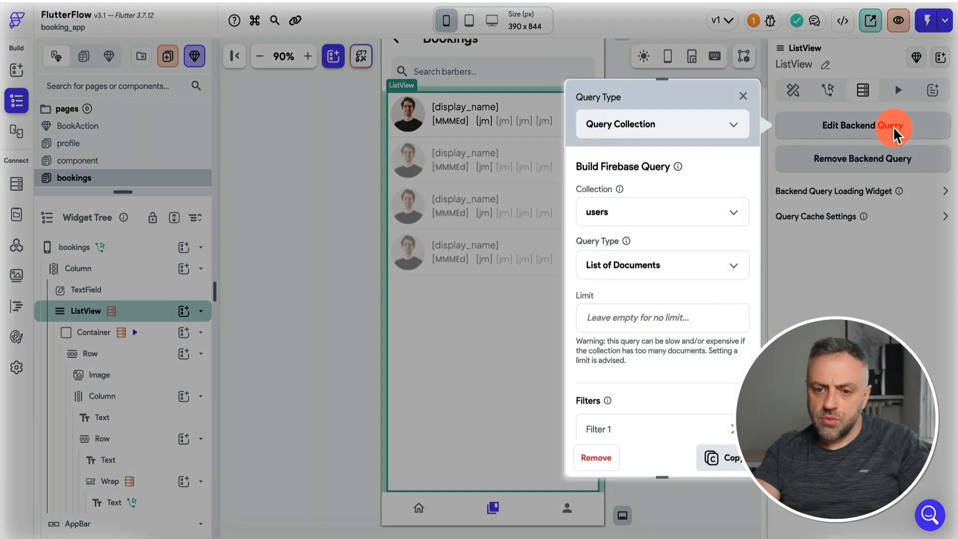
{"action": "left_click", "coordinate": [648, 215]}
{"action": "left_click", "coordinate": [659, 149]}
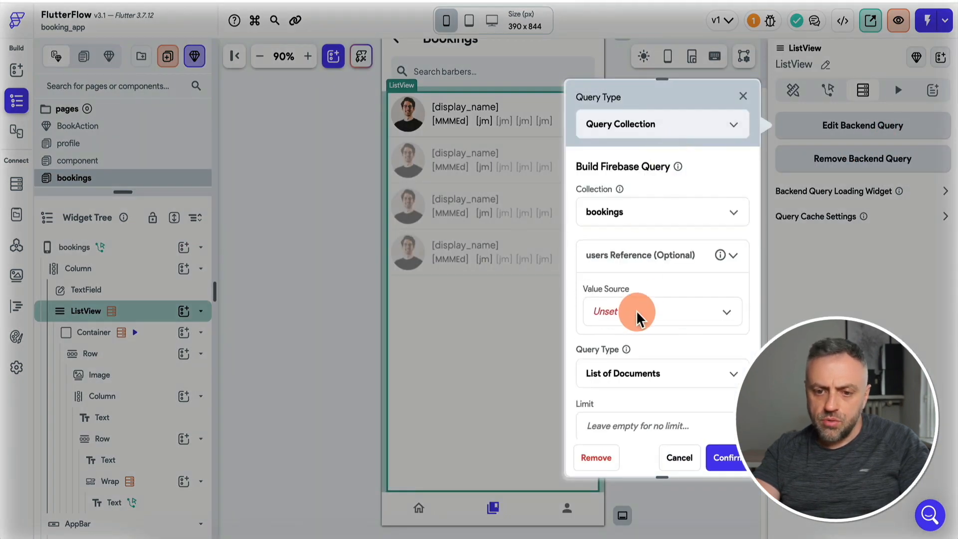
{"action": "left_click", "coordinate": [640, 317]}
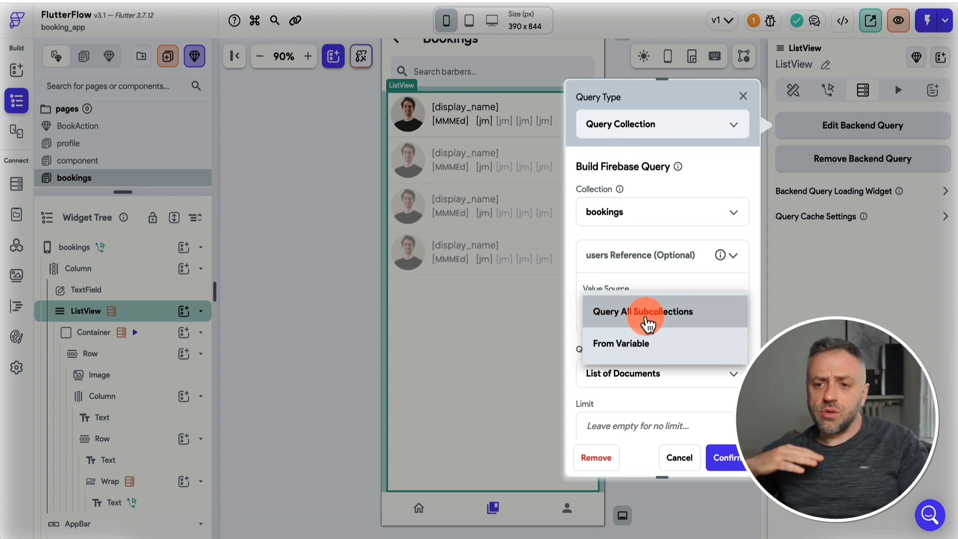
{"action": "left_click", "coordinate": [647, 317]}
{"action": "scroll", "coordinate": [652, 359], "scroll_direction": "down", "scroll_amount": 5}
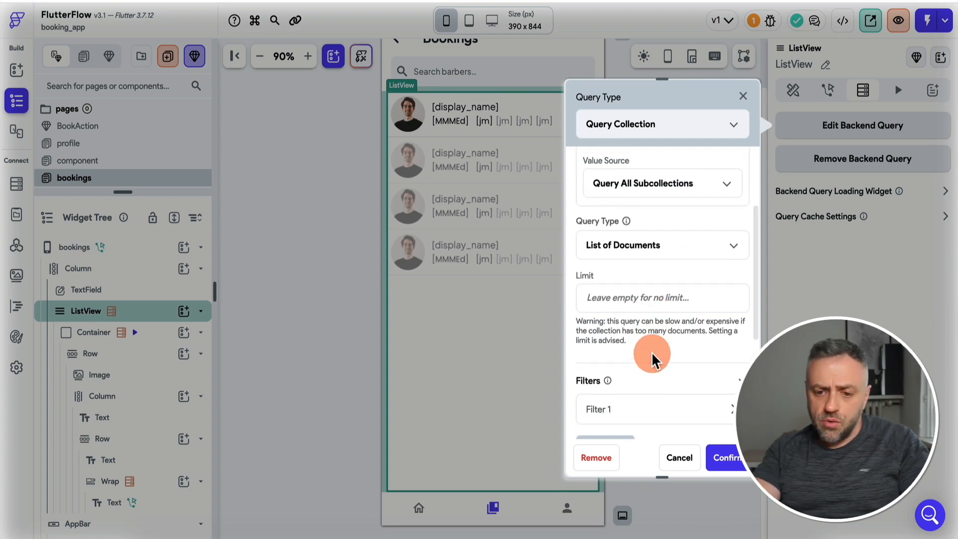
{"action": "scroll", "coordinate": [652, 360], "scroll_direction": "down", "scroll_amount": 2}
Filter the query to uid Equal To the authenticated user's reference.
{"action": "left_click", "coordinate": [654, 204]}
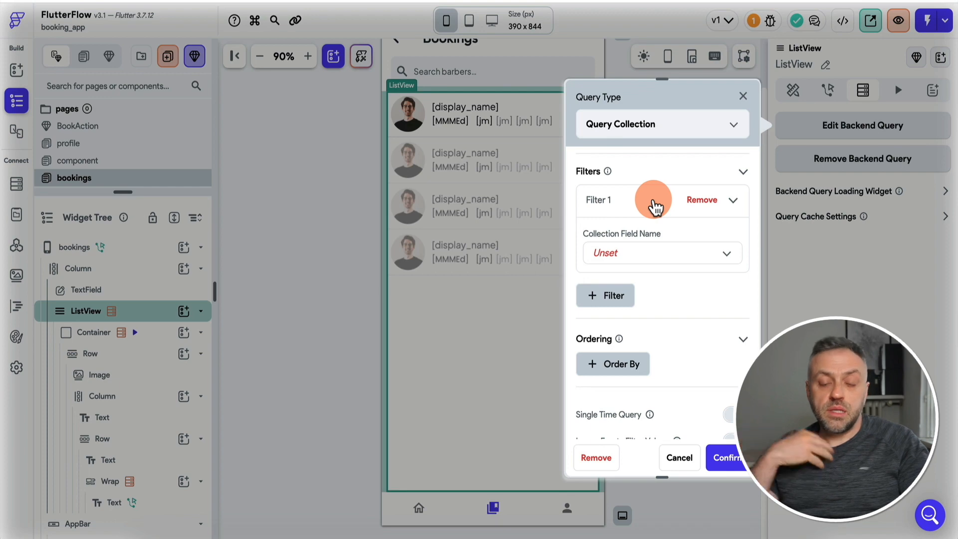
{"action": "left_click", "coordinate": [662, 258]}
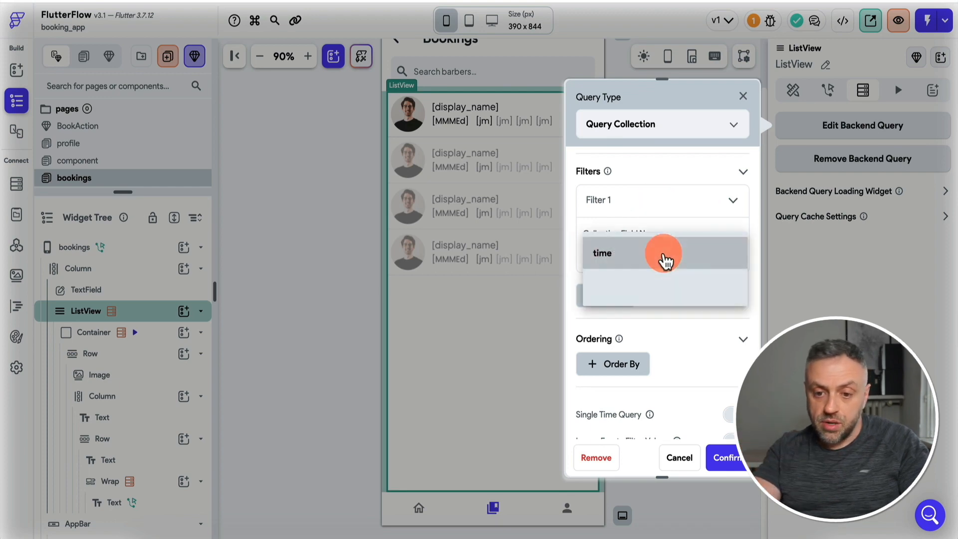
{"action": "left_click", "coordinate": [663, 258]}
{"action": "left_click", "coordinate": [639, 284]}
{"action": "left_click", "coordinate": [638, 285]}
{"action": "left_click", "coordinate": [642, 369]}
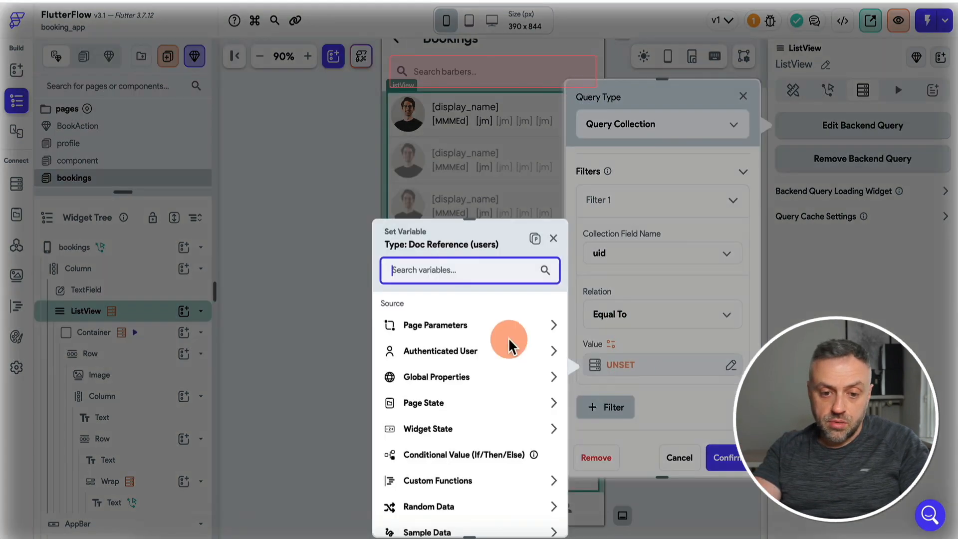
{"action": "left_click", "coordinate": [451, 354]}
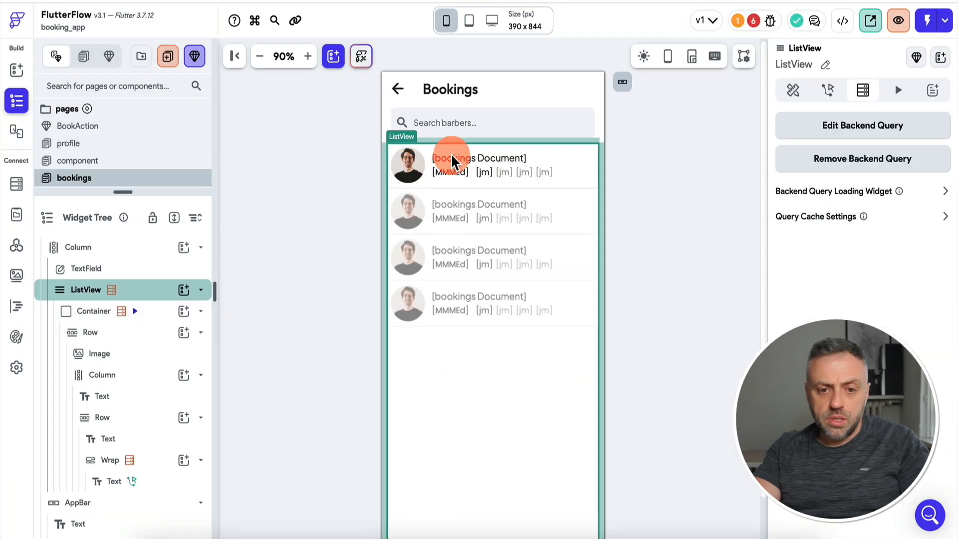
Add a Document from Reference query on the users collection to the booking row container.
{"action": "left_click", "coordinate": [285, 207]}
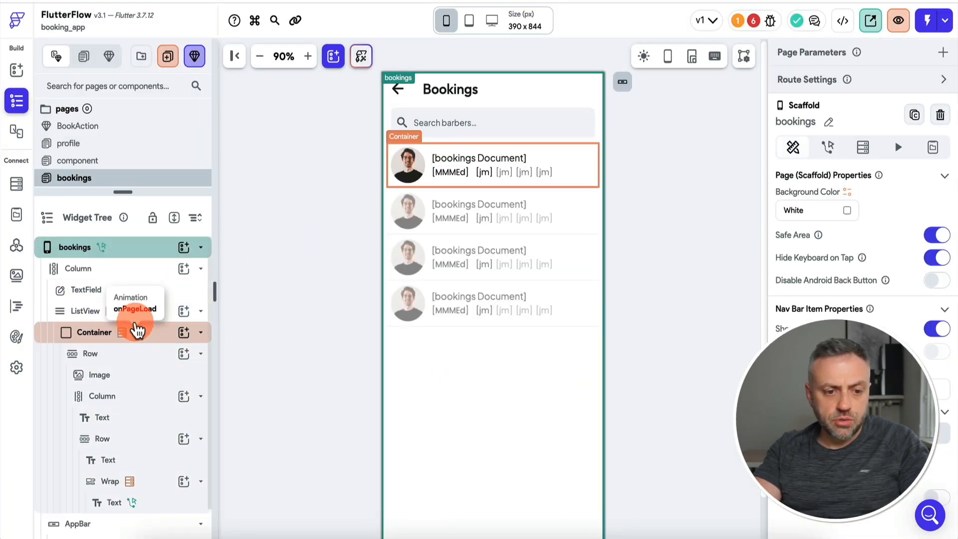
{"action": "left_click", "coordinate": [155, 337]}
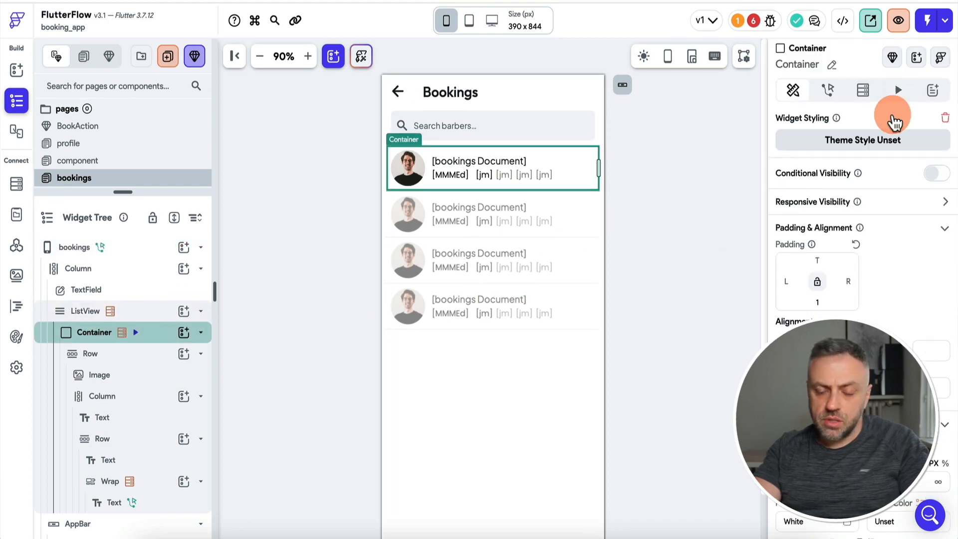
{"action": "left_click", "coordinate": [863, 90]}
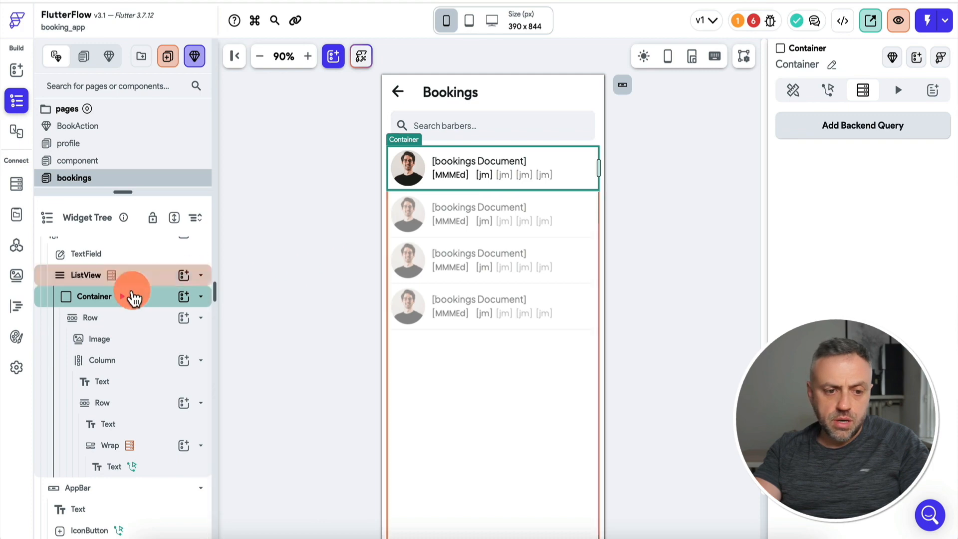
{"action": "left_click", "coordinate": [865, 129]}
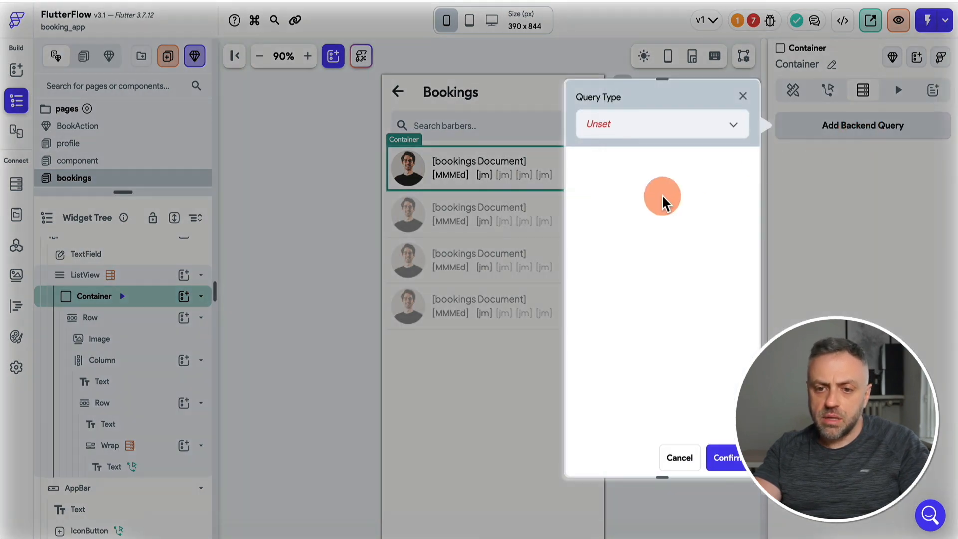
{"action": "left_click", "coordinate": [650, 131]}
{"action": "left_click", "coordinate": [646, 157]}
{"action": "left_click", "coordinate": [652, 219]}
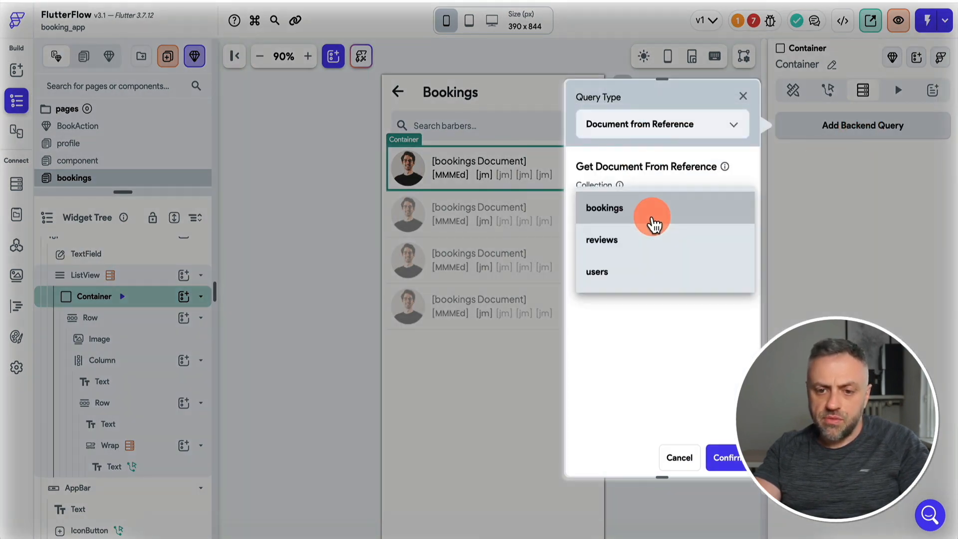
{"action": "left_click", "coordinate": [638, 271]}
Use the bookings document's Parent Reference as the query source and confirm.
{"action": "left_click", "coordinate": [685, 244]}
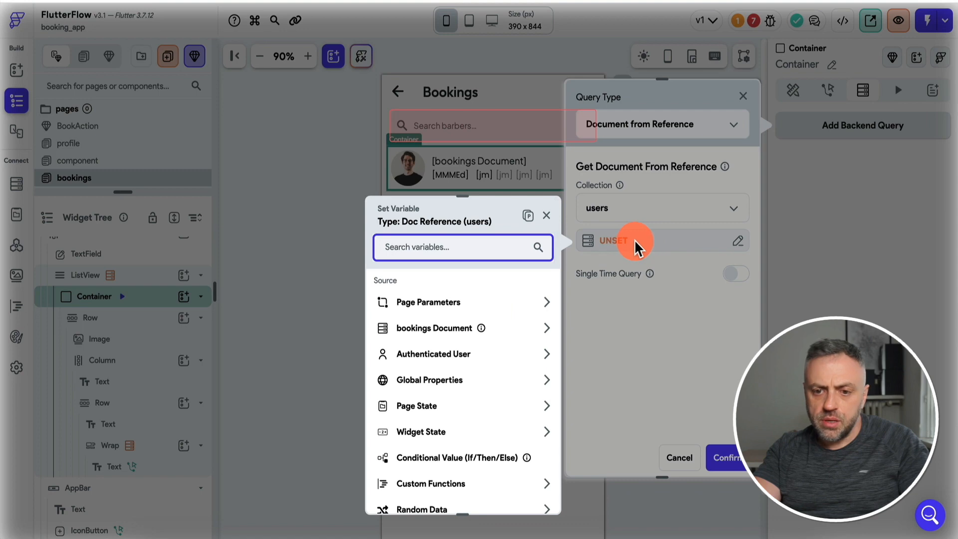
{"action": "left_click", "coordinate": [449, 331]}
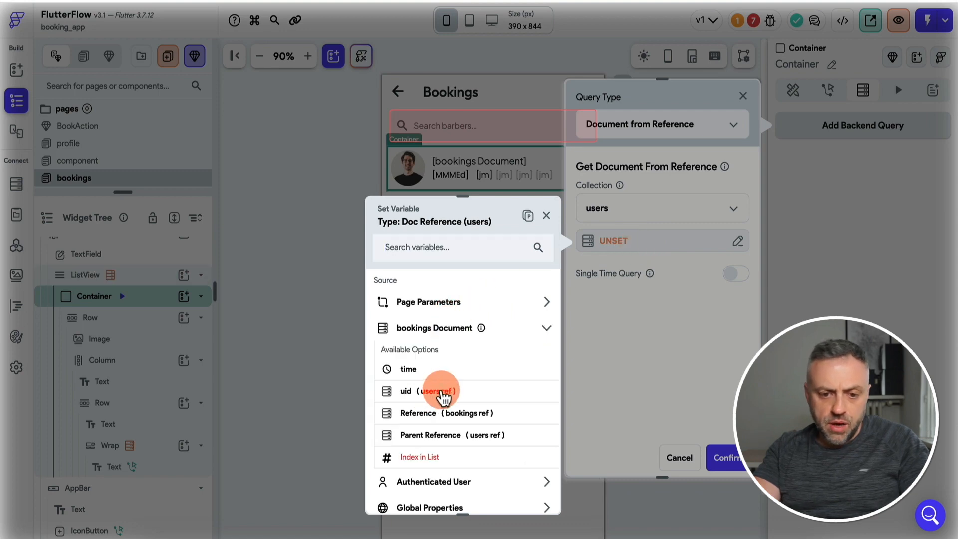
{"action": "left_click", "coordinate": [439, 437]}
{"action": "left_click", "coordinate": [543, 491]}
{"action": "left_click", "coordinate": [728, 458]}
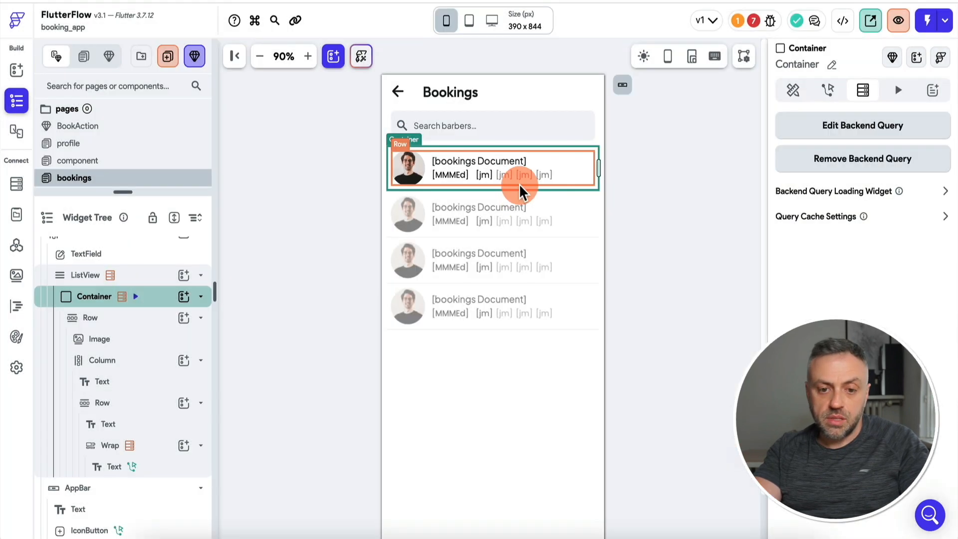
Bind the row's avatar image to the user document's photo_url.
{"action": "left_click", "coordinate": [417, 174]}
{"action": "scroll", "coordinate": [858, 224], "scroll_direction": "down", "scroll_amount": 5}
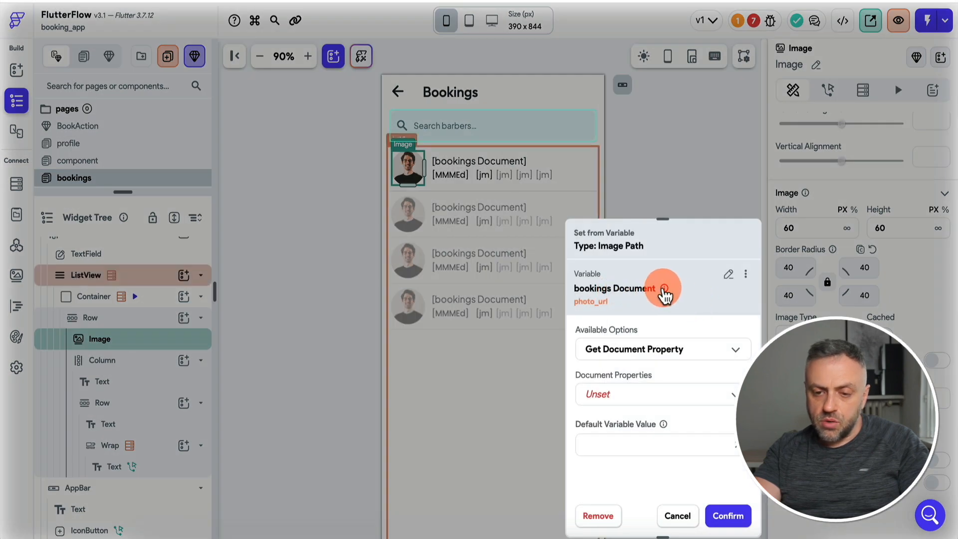
{"action": "left_click", "coordinate": [728, 276]}
{"action": "left_click", "coordinate": [642, 352]}
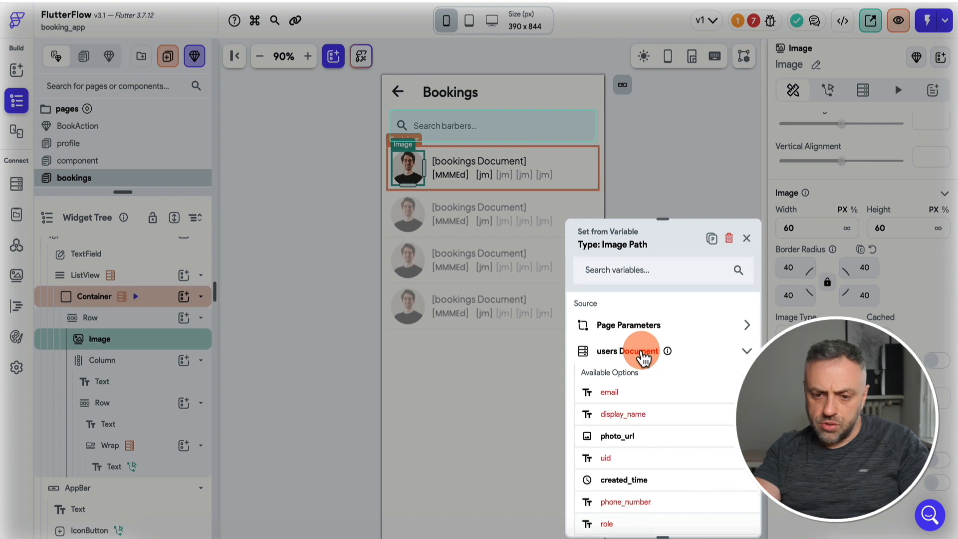
{"action": "left_click", "coordinate": [637, 437]}
Bind the name text to the user document's display_name.
{"action": "left_click", "coordinate": [478, 160]}
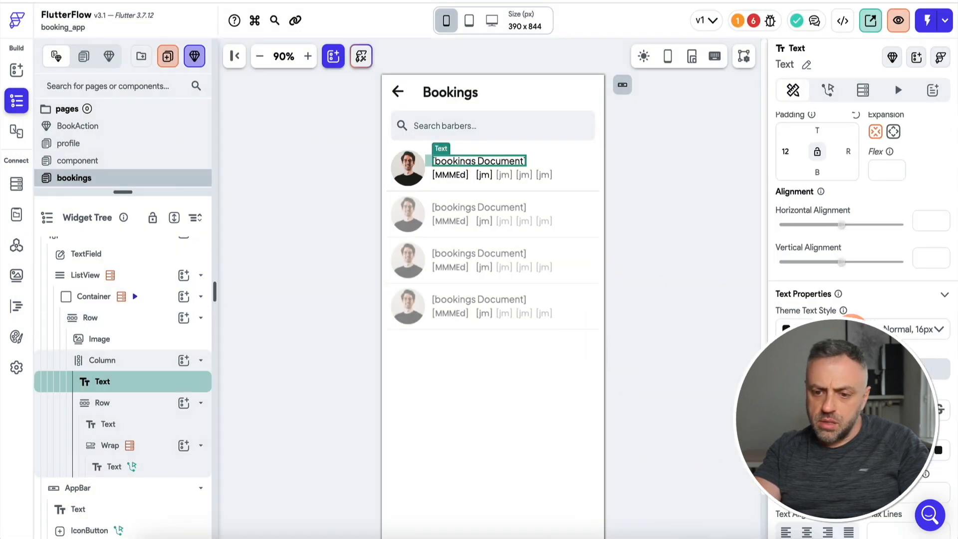
{"action": "scroll", "coordinate": [823, 219], "scroll_direction": "up", "scroll_amount": 3}
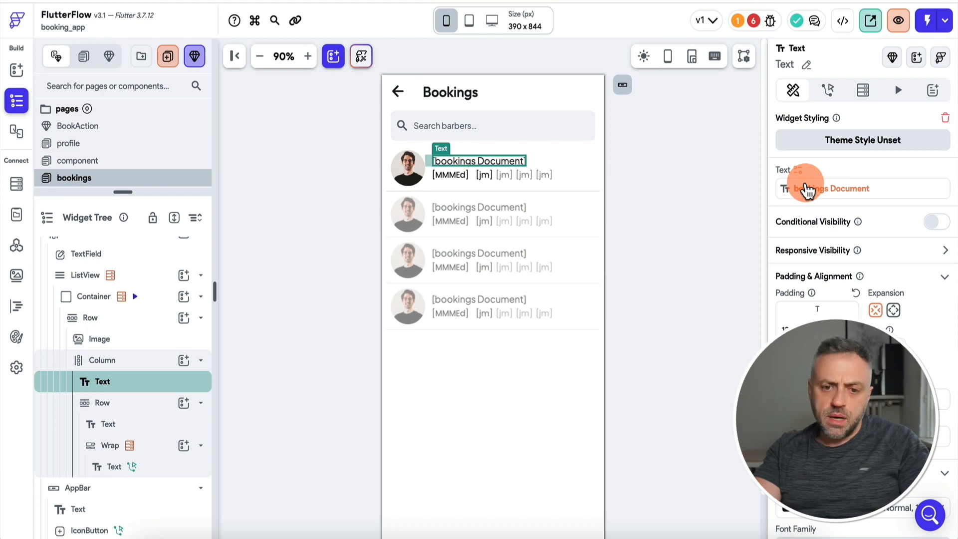
{"action": "left_click", "coordinate": [807, 191]}
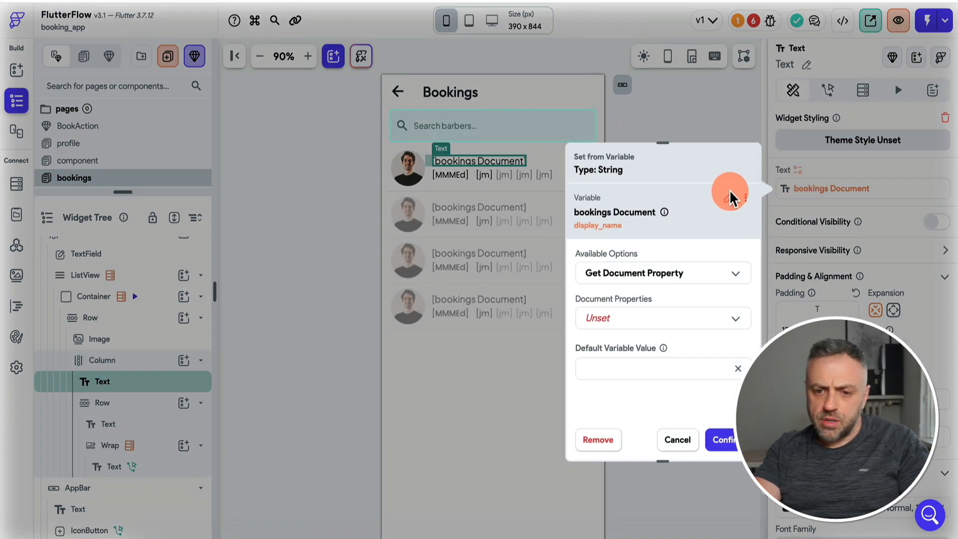
{"action": "left_click", "coordinate": [731, 204]}
{"action": "left_click", "coordinate": [644, 277]}
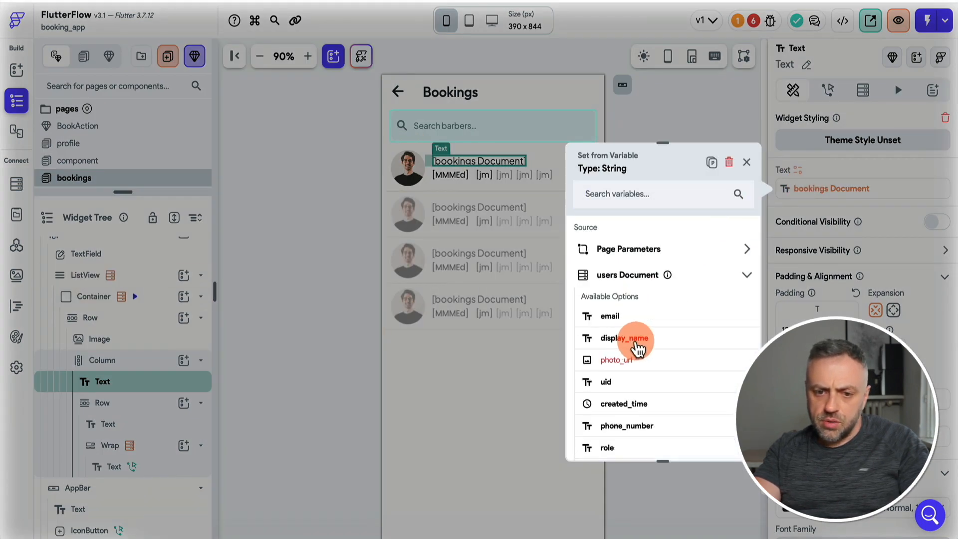
{"action": "left_click", "coordinate": [635, 342]}
{"action": "left_click", "coordinate": [705, 435]}
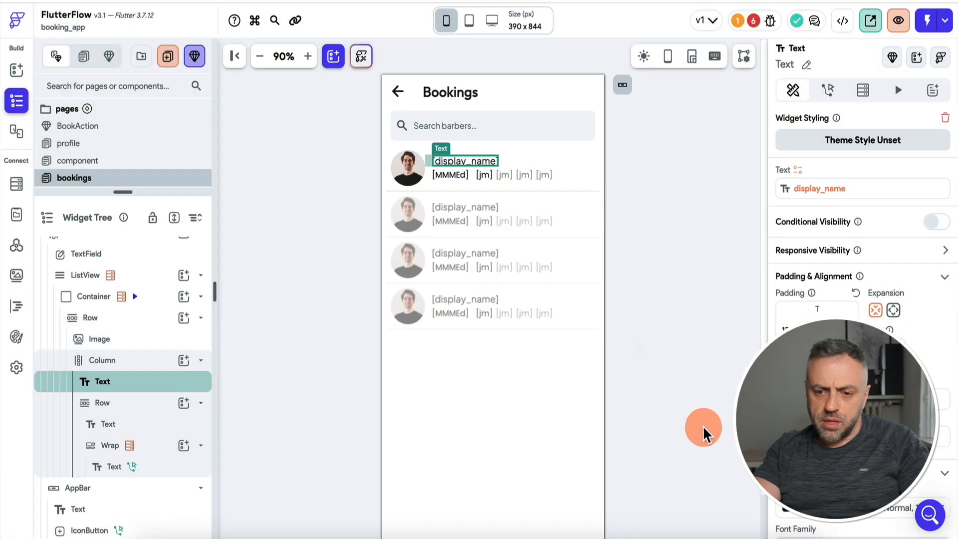
Delete the [jm] slot time texts from the booking row.
{"action": "left_click", "coordinate": [455, 174]}
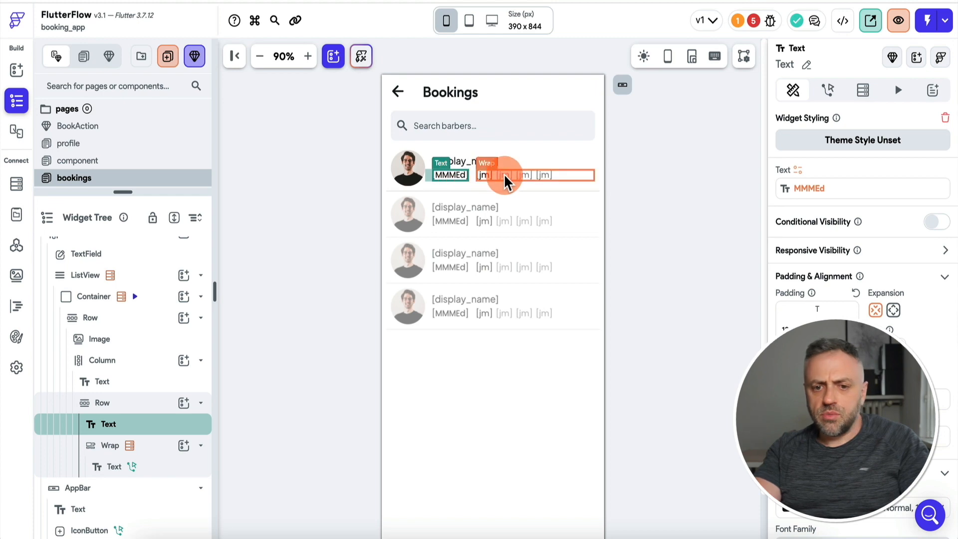
{"action": "left_click", "coordinate": [504, 173]}
{"action": "key", "text": "Delete"}
Bind the date text to the booking's time as M/d H:mm, then open Firestore settings from Issues.
{"action": "left_click", "coordinate": [451, 175]}
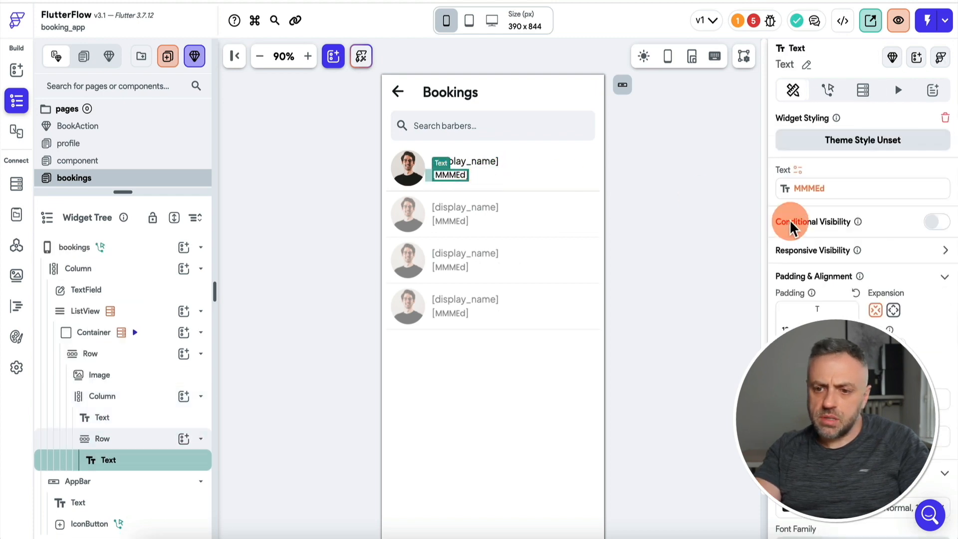
{"action": "left_click", "coordinate": [809, 196]}
{"action": "scroll", "coordinate": [653, 361], "scroll_direction": "down", "scroll_amount": 2}
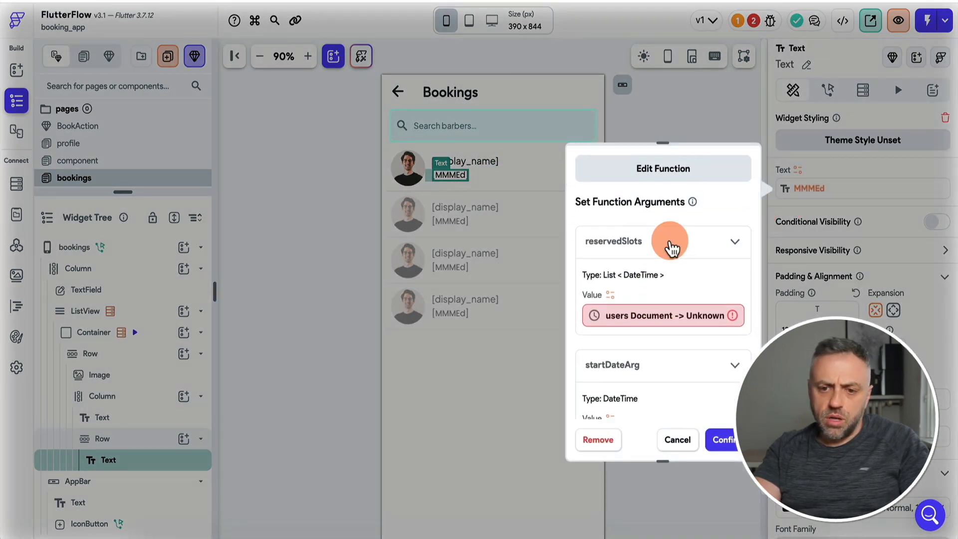
{"action": "scroll", "coordinate": [669, 239], "scroll_direction": "up", "scroll_amount": 2}
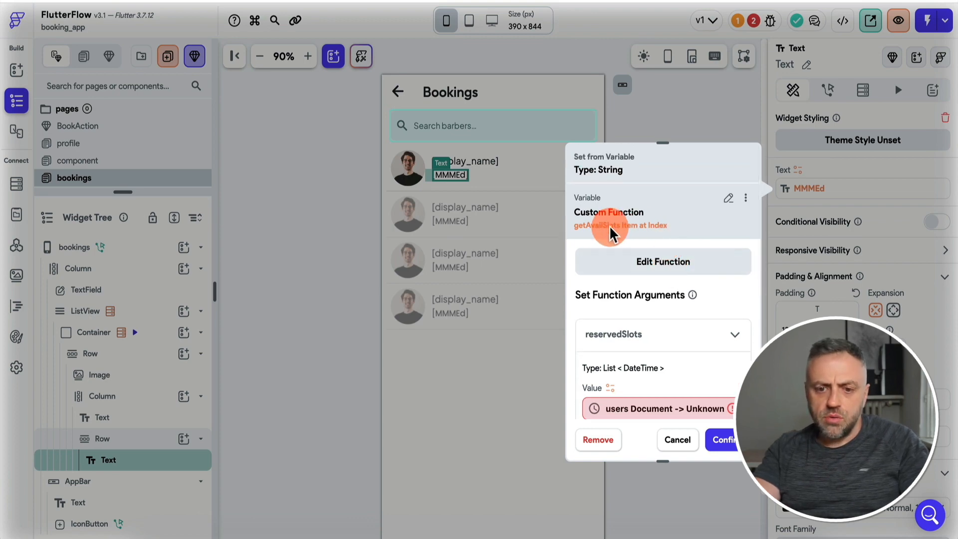
{"action": "left_click", "coordinate": [727, 206]}
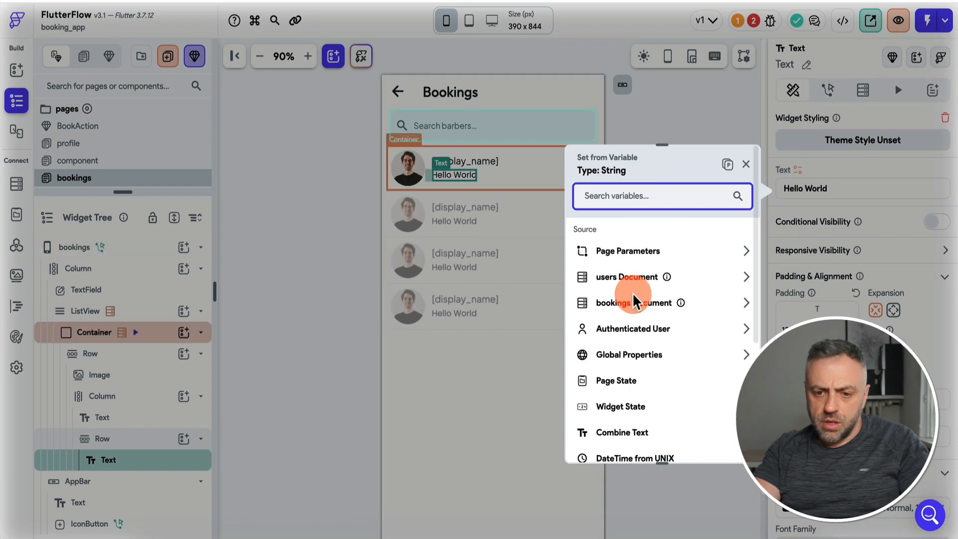
{"action": "left_click", "coordinate": [647, 304]}
{"action": "left_click", "coordinate": [635, 342]}
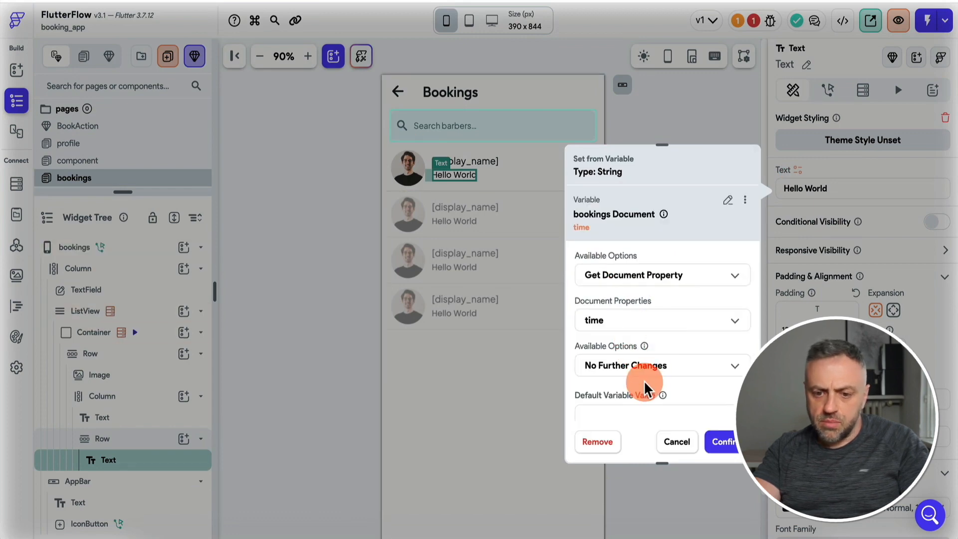
{"action": "left_click", "coordinate": [663, 375]}
{"action": "left_click", "coordinate": [653, 302]}
{"action": "left_click", "coordinate": [623, 355]}
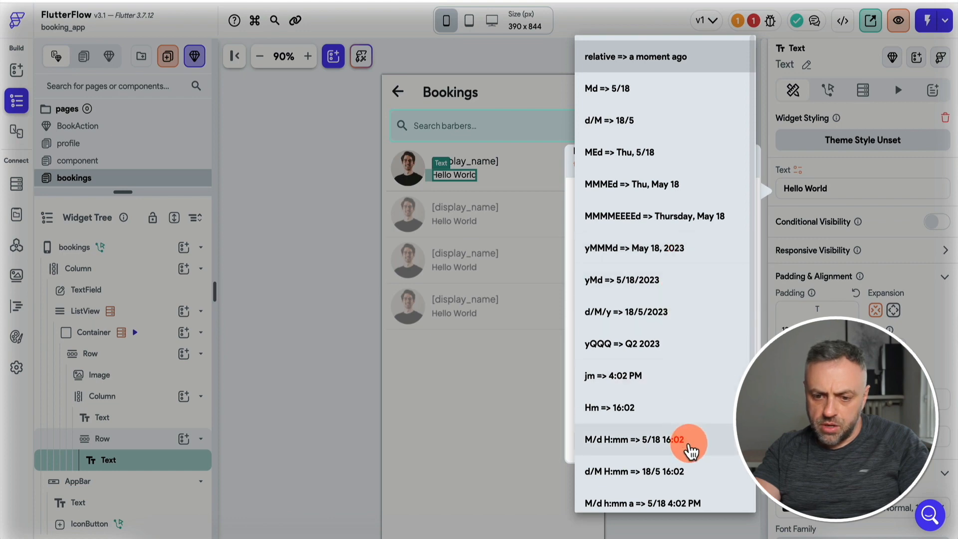
{"action": "left_click", "coordinate": [687, 443]}
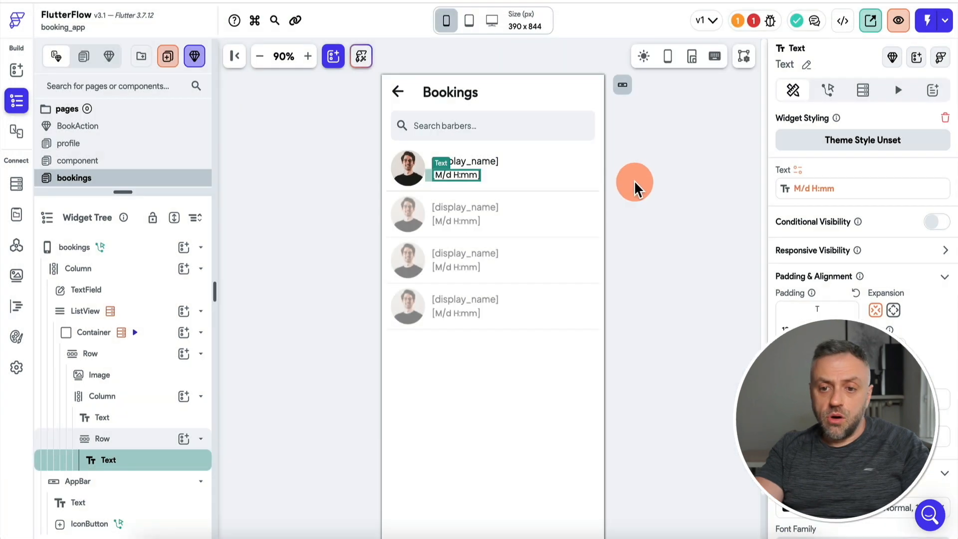
{"action": "left_click", "coordinate": [753, 23]}
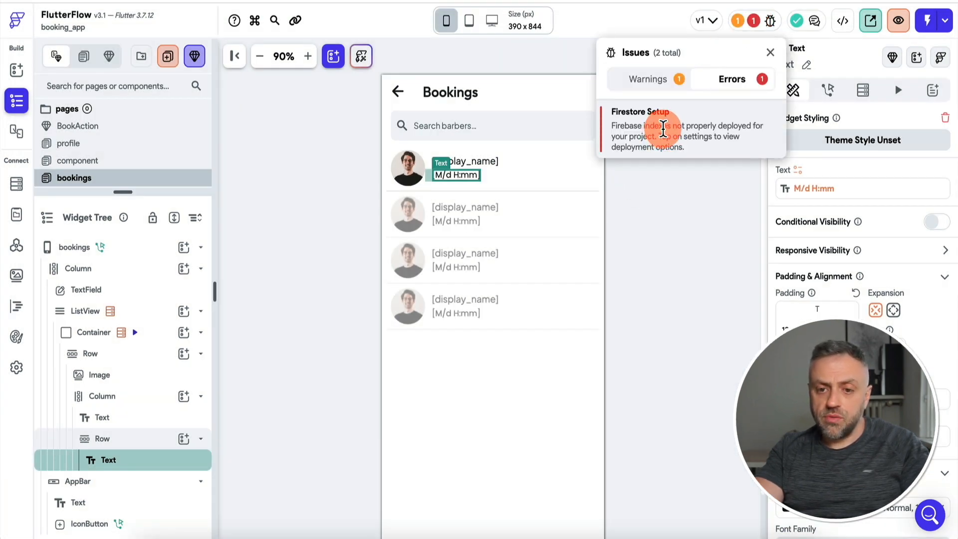
{"action": "left_click", "coordinate": [663, 129]}
Deploy the Firestore indexes from the Firestore setup settings.
{"action": "left_click", "coordinate": [619, 317]}
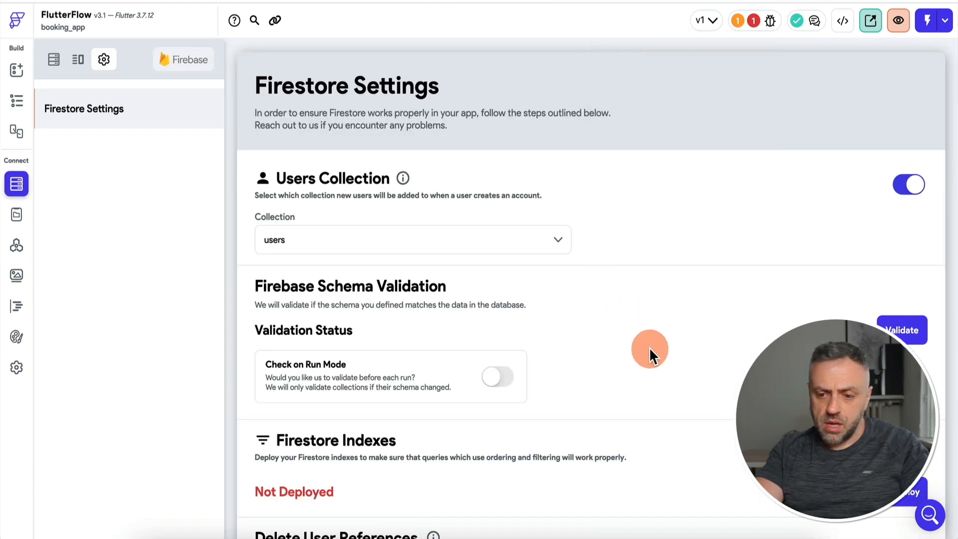
{"action": "scroll", "coordinate": [649, 346], "scroll_direction": "down", "scroll_amount": 3}
{"action": "left_click", "coordinate": [906, 275]}
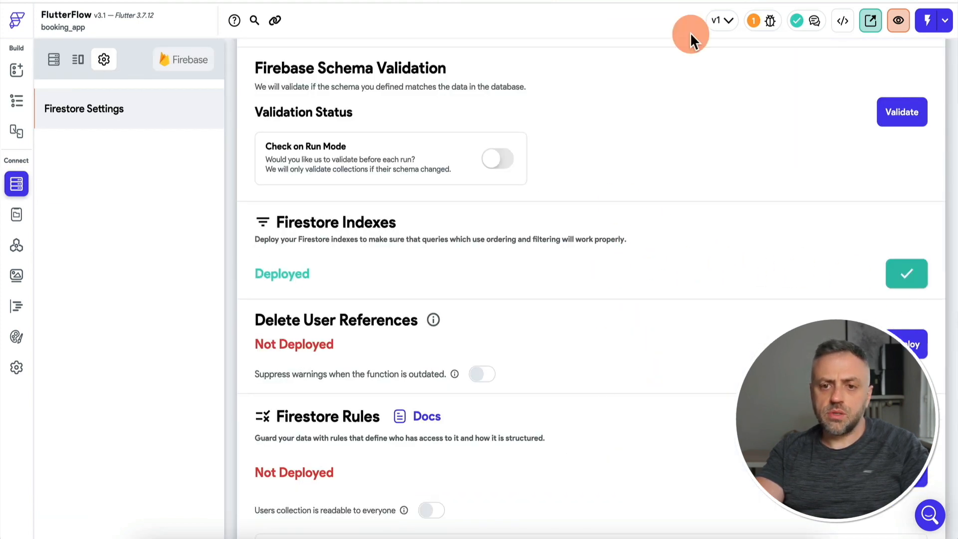
{"action": "scroll", "coordinate": [606, 132], "scroll_direction": "up", "scroll_amount": 4}
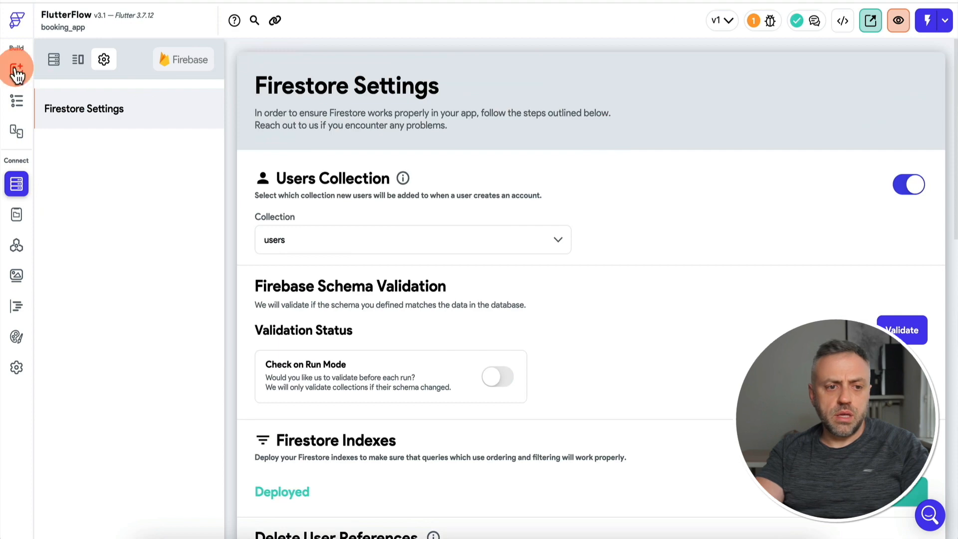
Check the Bookings screen in the test run, then delete the app bar's back arrow.
{"action": "left_click", "coordinate": [16, 71]}
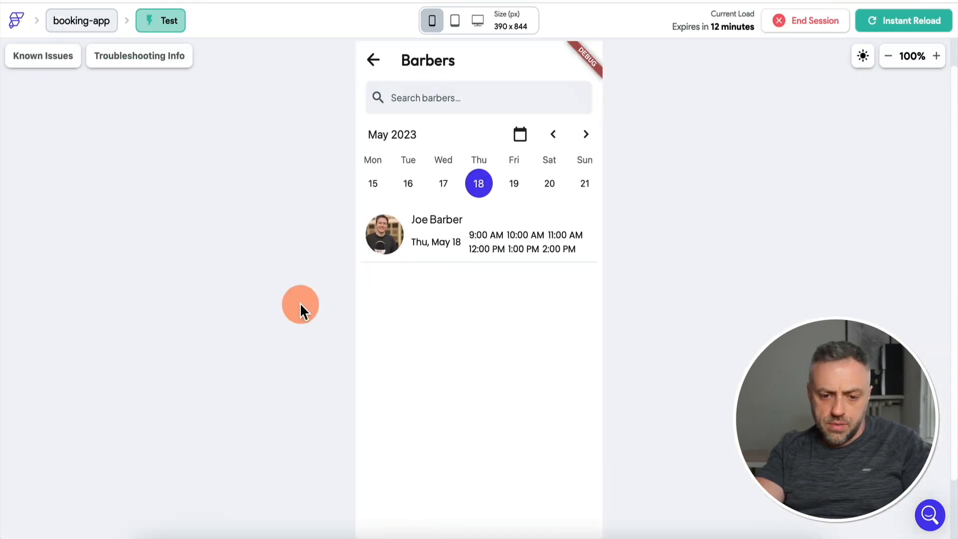
{"action": "scroll", "coordinate": [301, 303], "scroll_direction": "down", "scroll_amount": 2}
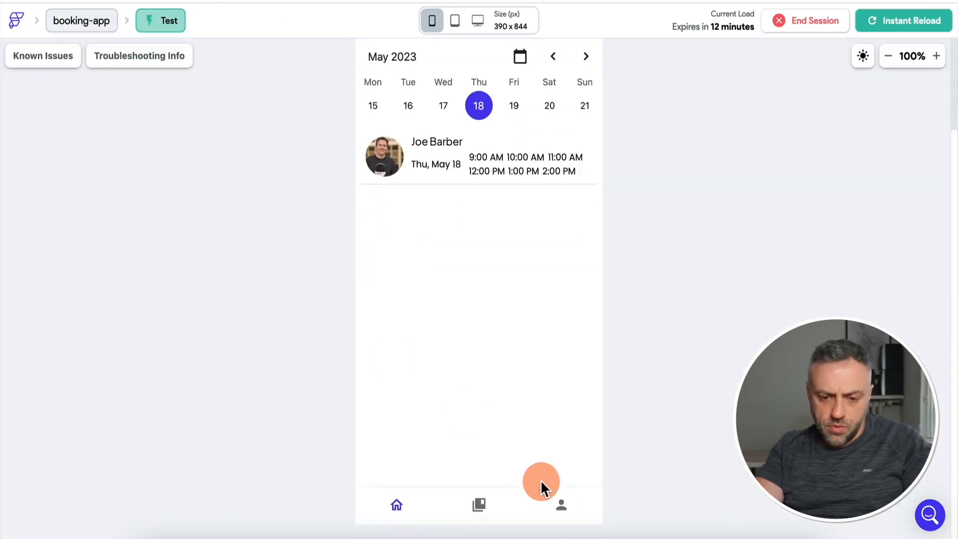
{"action": "left_click", "coordinate": [562, 506]}
{"action": "left_click", "coordinate": [479, 505]}
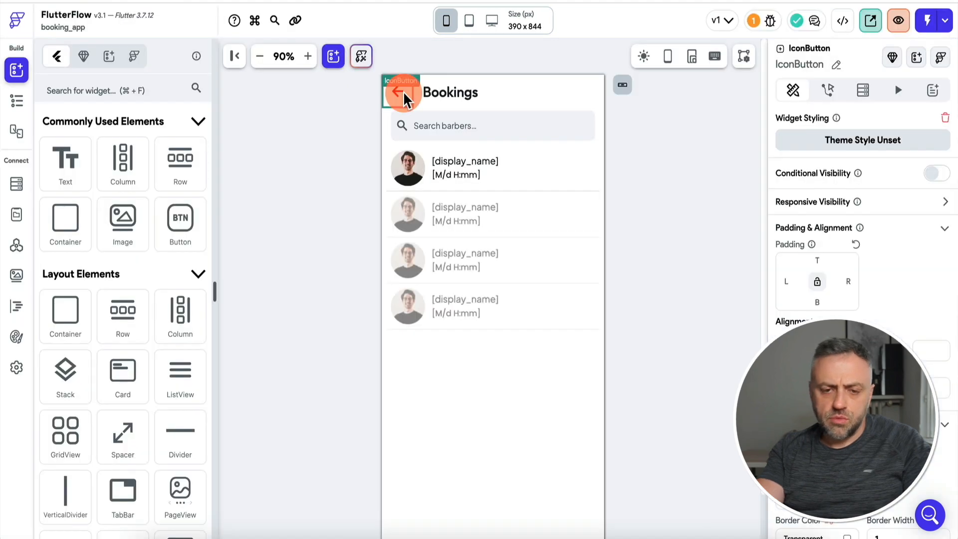
{"action": "key", "text": "Delete"}
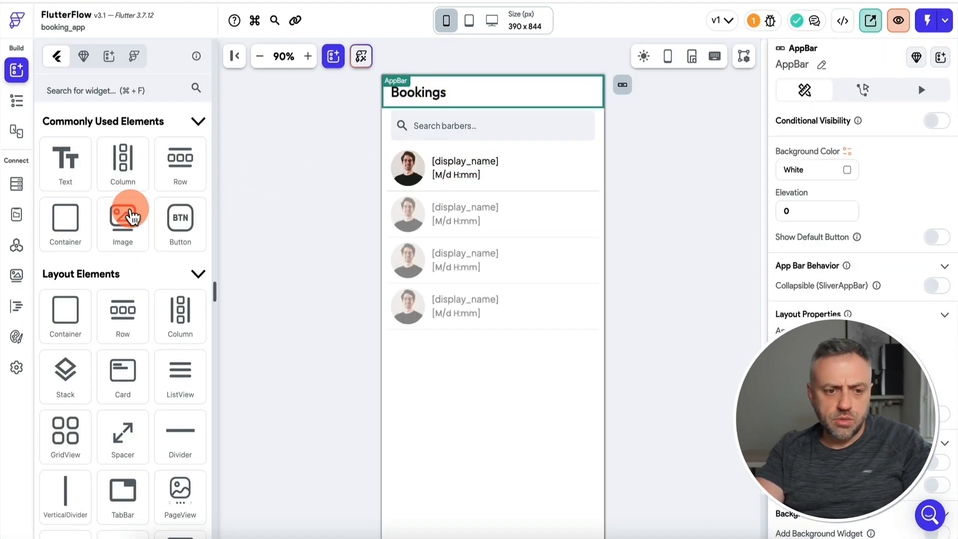
Order the bookings ListView's backend query by the time field, increasing.
{"action": "left_click", "coordinate": [16, 101]}
{"action": "left_click", "coordinate": [148, 313]}
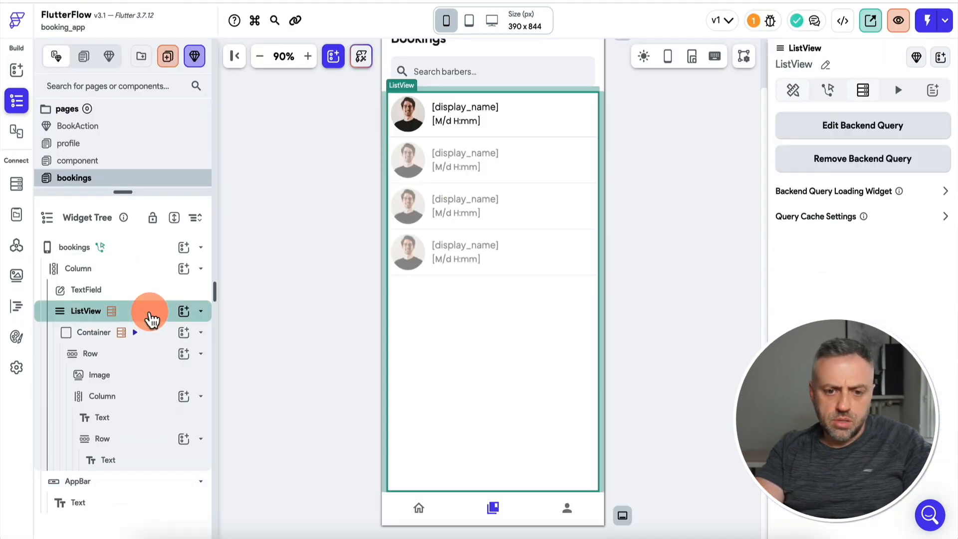
{"action": "left_click", "coordinate": [888, 132]}
{"action": "left_click", "coordinate": [620, 324]}
{"action": "scroll", "coordinate": [649, 294], "scroll_direction": "down", "scroll_amount": 2}
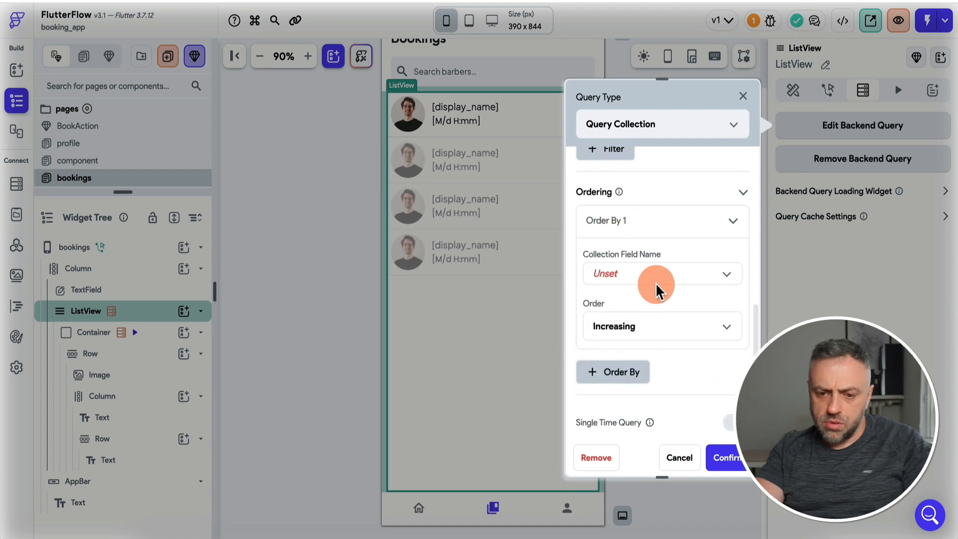
{"action": "left_click", "coordinate": [671, 277]}
{"action": "left_click", "coordinate": [650, 325]}
{"action": "left_click", "coordinate": [724, 458]}
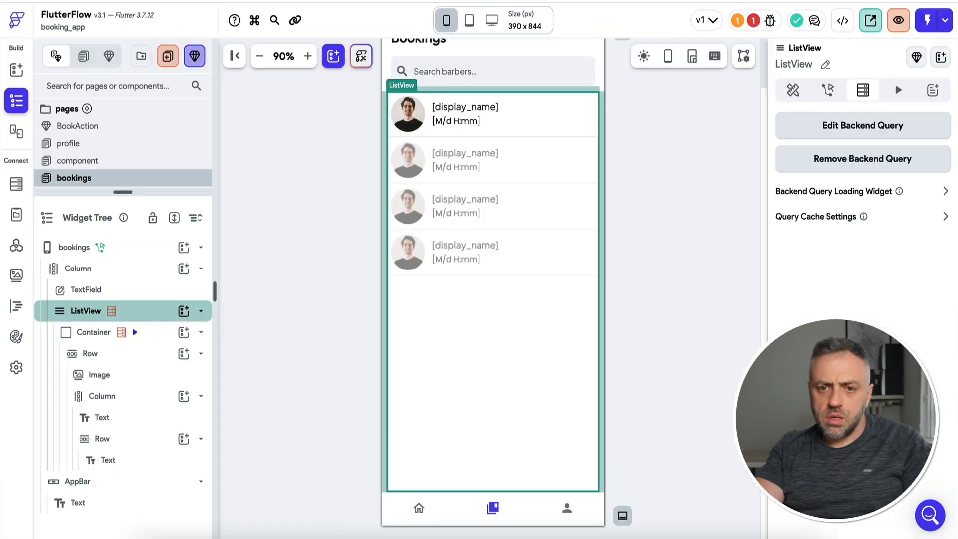
Redeploy the out-of-date Firestore indexes so they show as Deployed.
{"action": "left_click", "coordinate": [753, 20]}
{"action": "left_click", "coordinate": [648, 112]}
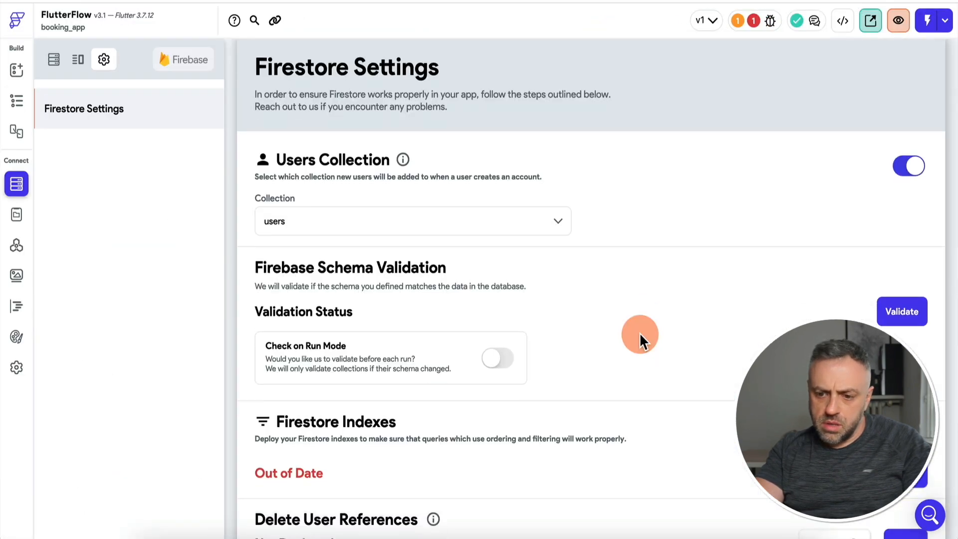
{"action": "scroll", "coordinate": [698, 325], "scroll_direction": "down", "scroll_amount": 3}
{"action": "left_click", "coordinate": [903, 310]}
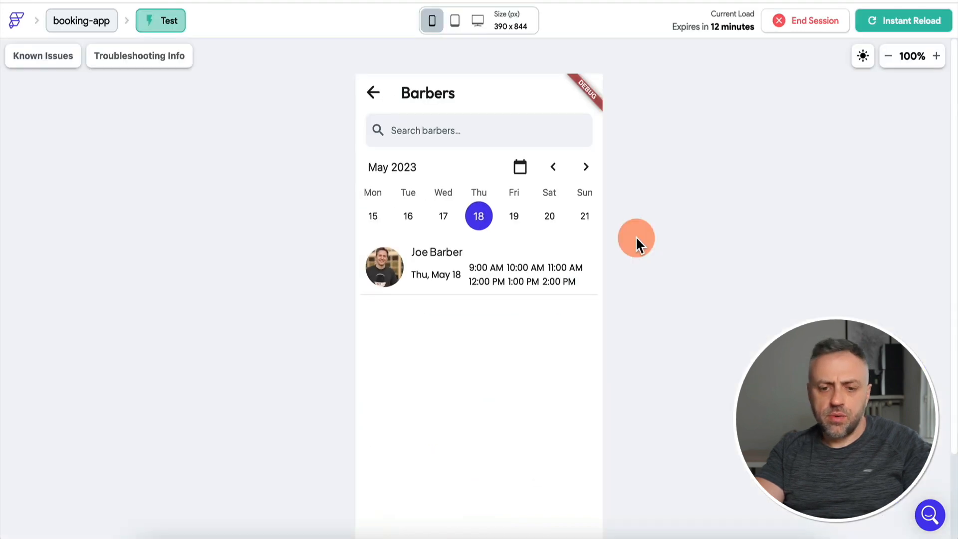
{"action": "scroll", "coordinate": [577, 442], "scroll_direction": "down", "scroll_amount": 3}
{"action": "left_click", "coordinate": [479, 505]}
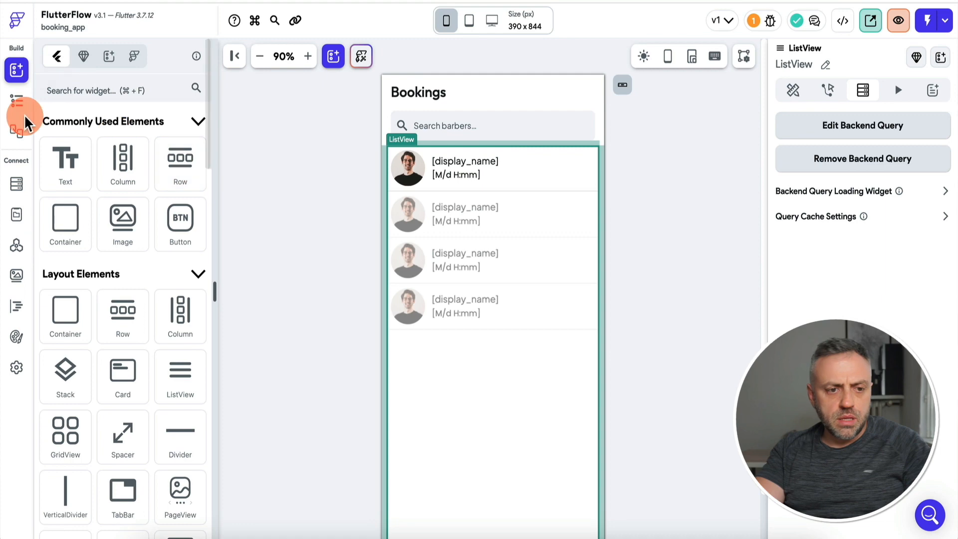
Add a REVIEW button to the booking item's Row, then reopen the BookAction component.
{"action": "left_click", "coordinate": [17, 102]}
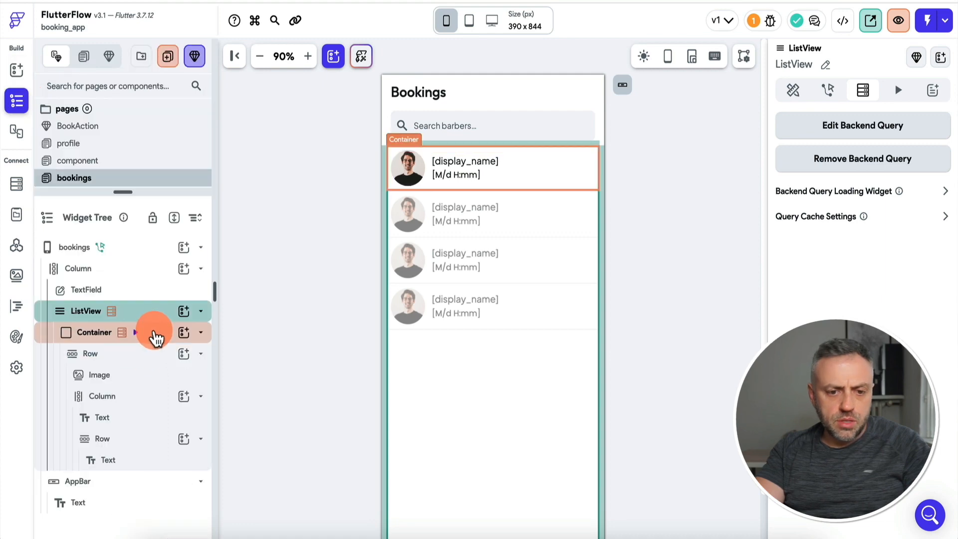
{"action": "left_click", "coordinate": [156, 337]}
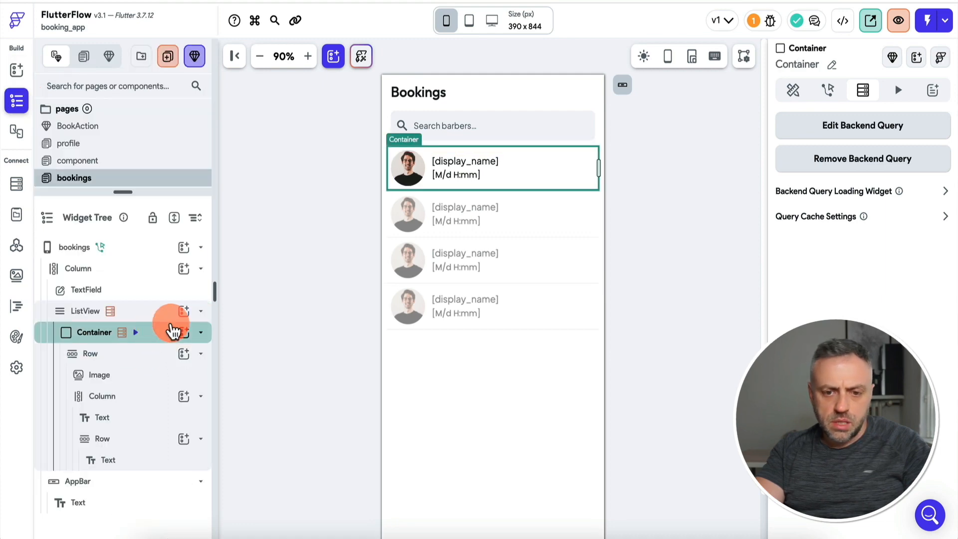
{"action": "left_click", "coordinate": [141, 355]}
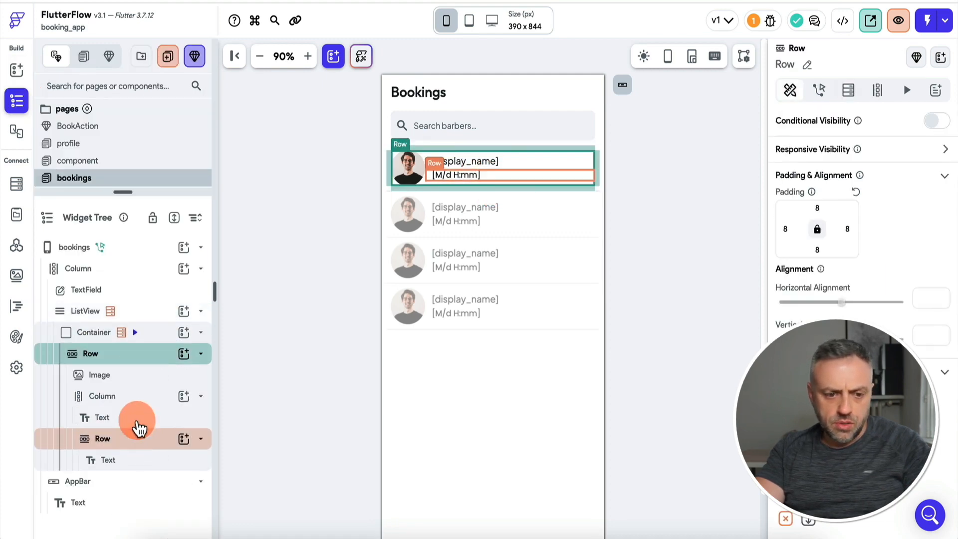
{"action": "left_click", "coordinate": [184, 354]}
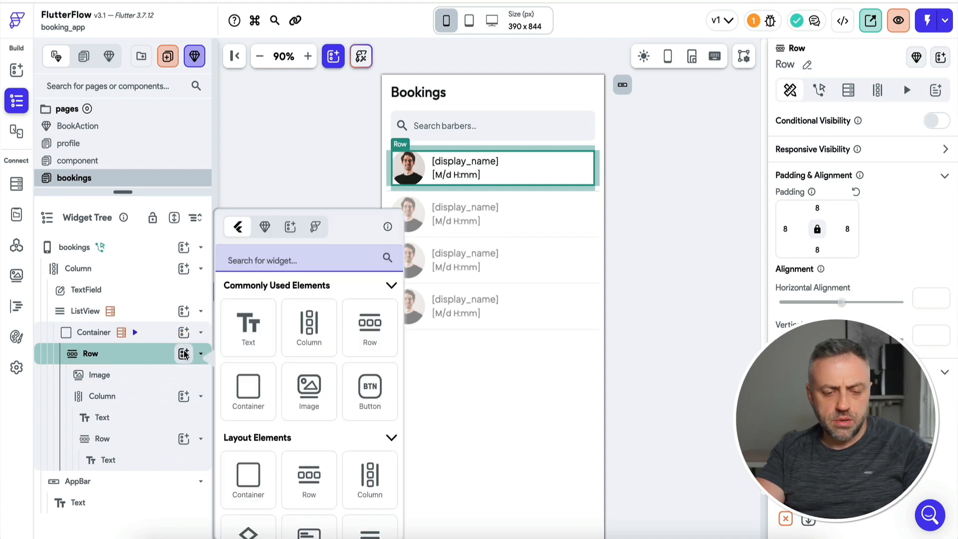
{"action": "left_click", "coordinate": [370, 391]}
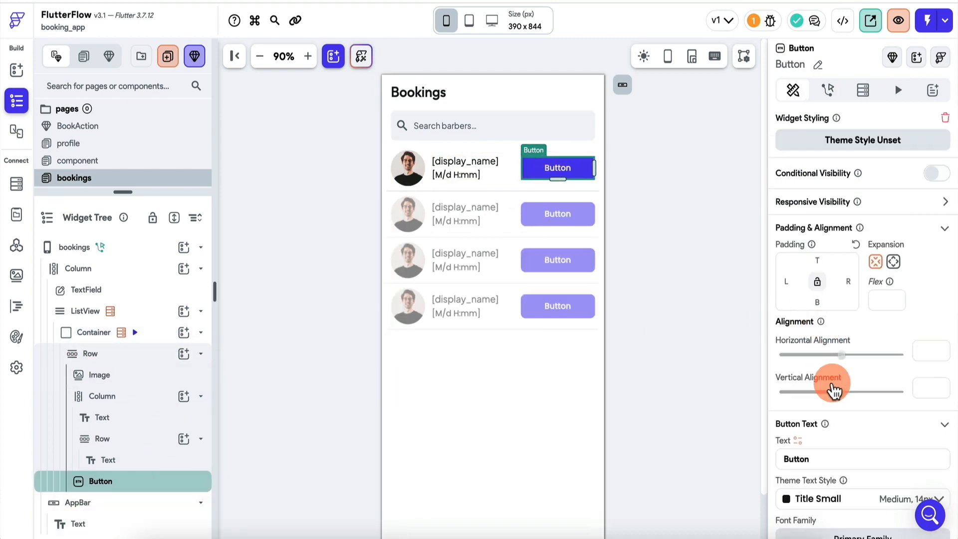
{"action": "scroll", "coordinate": [834, 391], "scroll_direction": "down", "scroll_amount": 3}
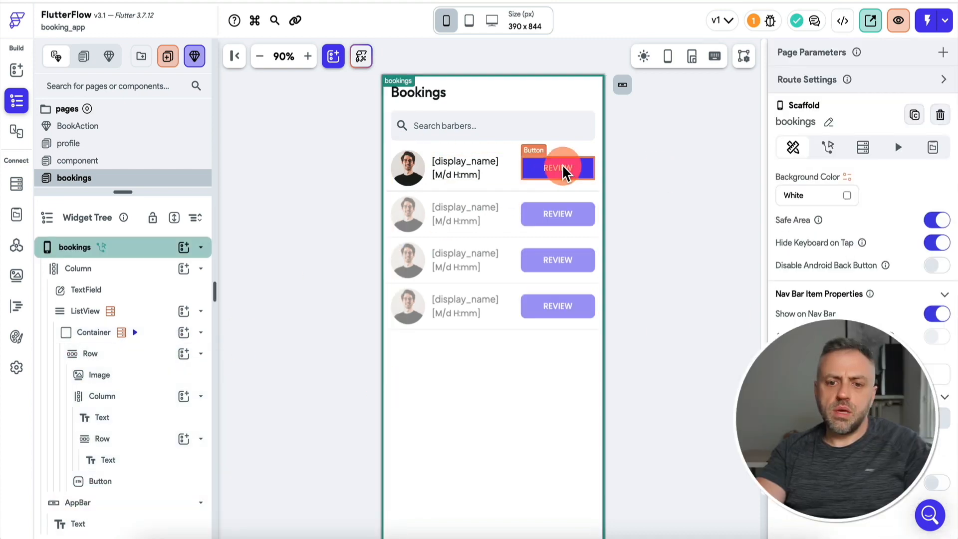
{"action": "left_click", "coordinate": [562, 170]}
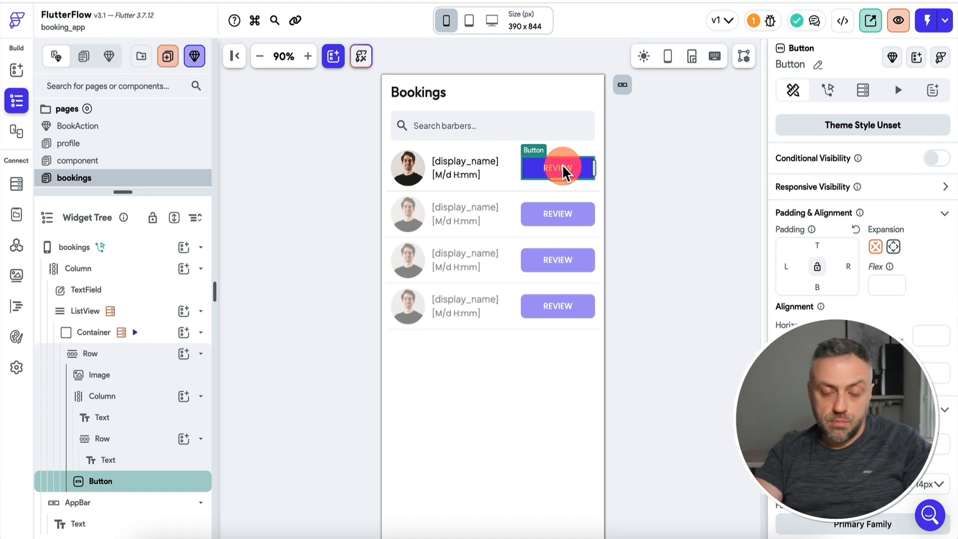
{"action": "left_click", "coordinate": [100, 127]}
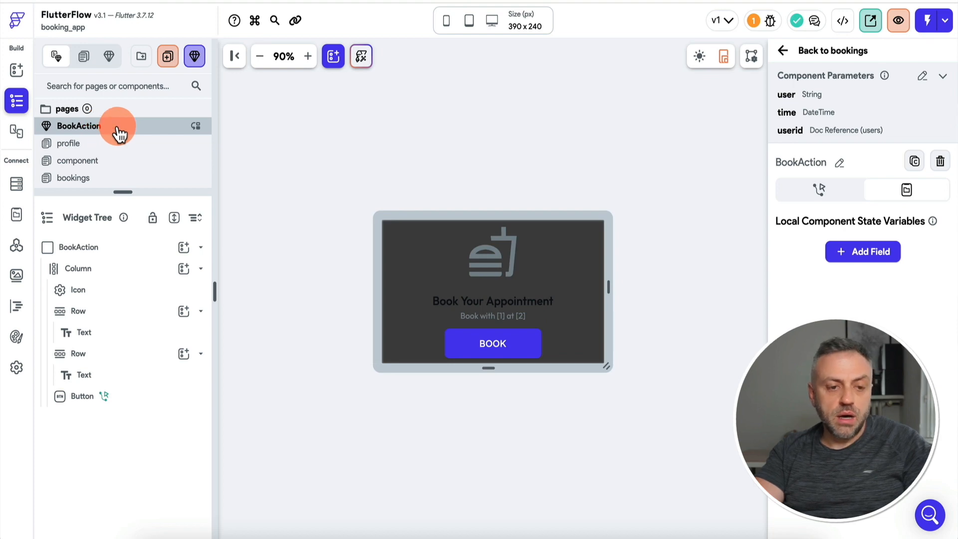
Duplicate the BookAction component and name the copy ReviewAction.
{"action": "left_click_drag", "start_coordinate": [122, 193], "coordinate": [123, 221]}
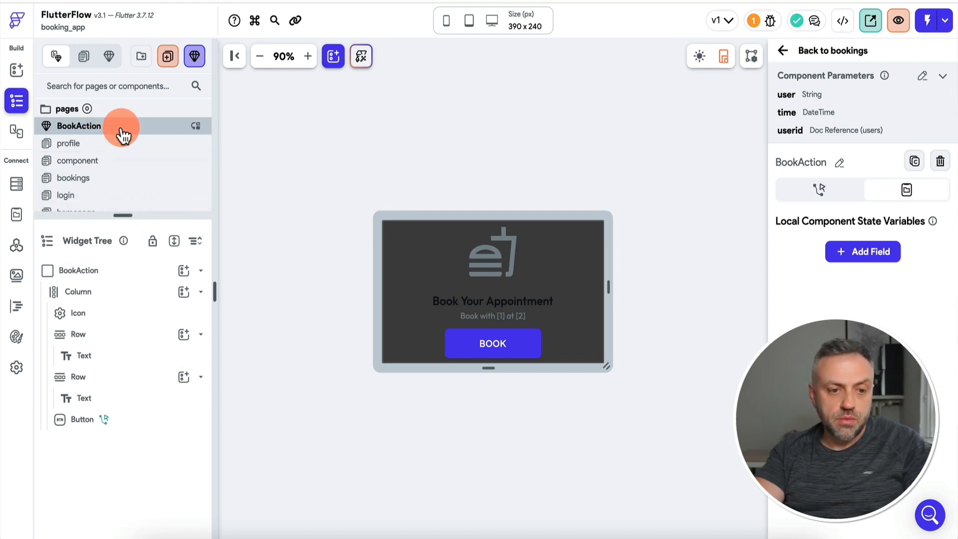
{"action": "right_click", "coordinate": [123, 134]}
{"action": "left_click", "coordinate": [160, 149]}
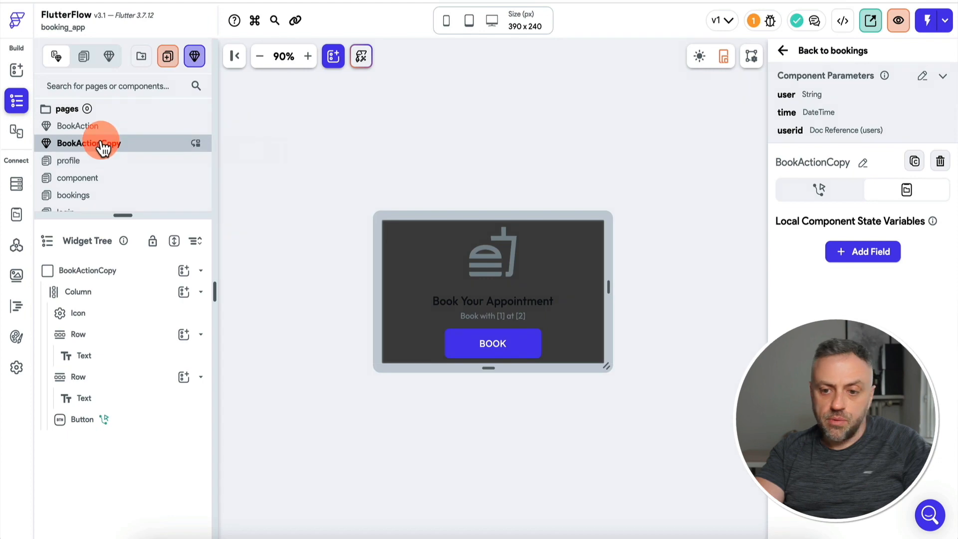
{"action": "double_click", "coordinate": [123, 143]}
{"action": "type", "text": "Re"}
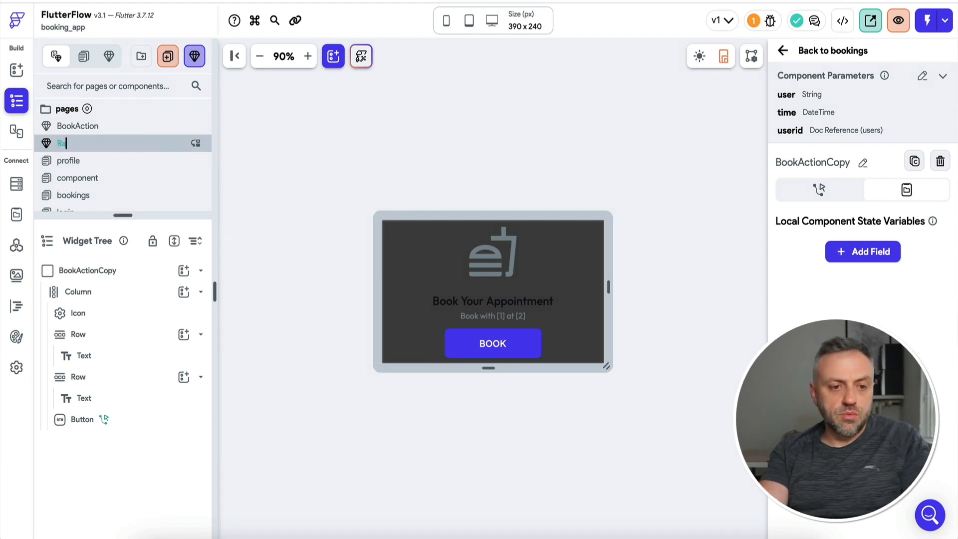
{"action": "key", "text": "BackSpace"}
{"action": "key", "text": "BackSpace"}
Delete the card's icon and change the heading to 'Review Your Experience'.
{"action": "left_click", "coordinate": [500, 259]}
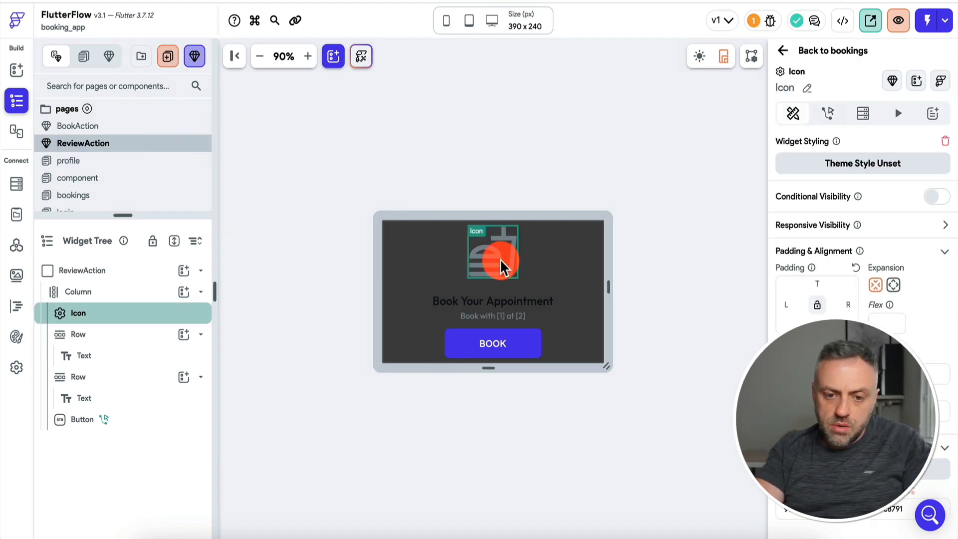
{"action": "key", "text": "Delete"}
{"action": "left_click", "coordinate": [487, 273]}
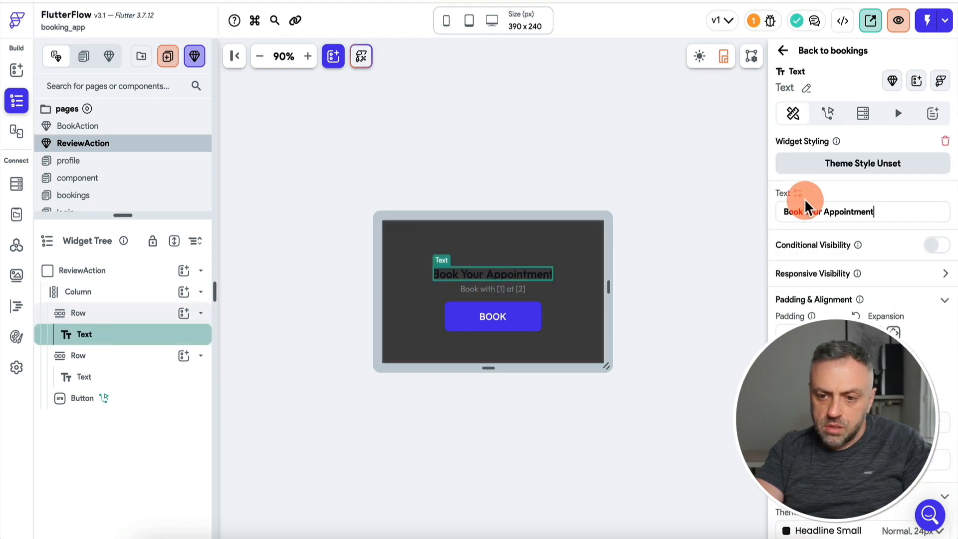
{"action": "triple_click", "coordinate": [833, 209]}
{"action": "type", "text": "Review Your "}
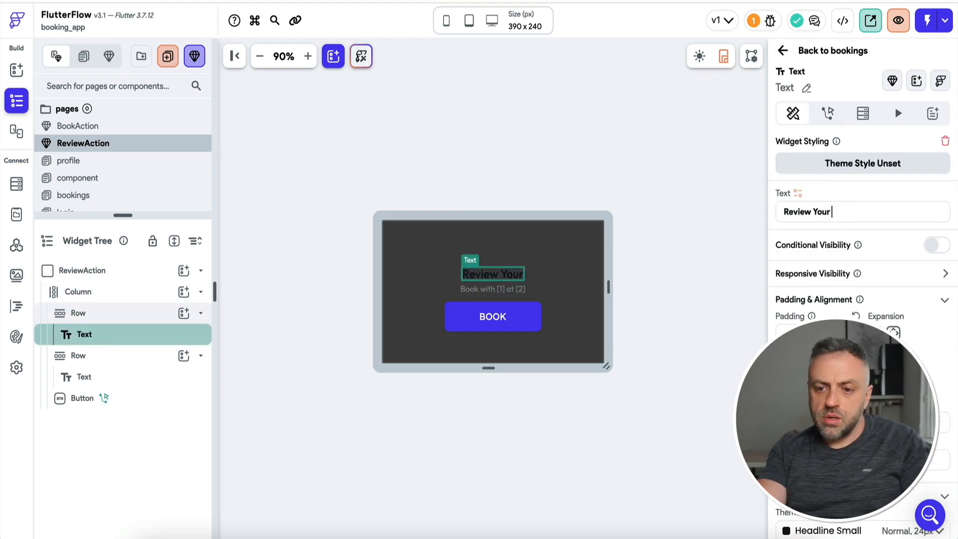
{"action": "type", "text": "Ex"}
{"action": "left_click", "coordinate": [493, 289]}
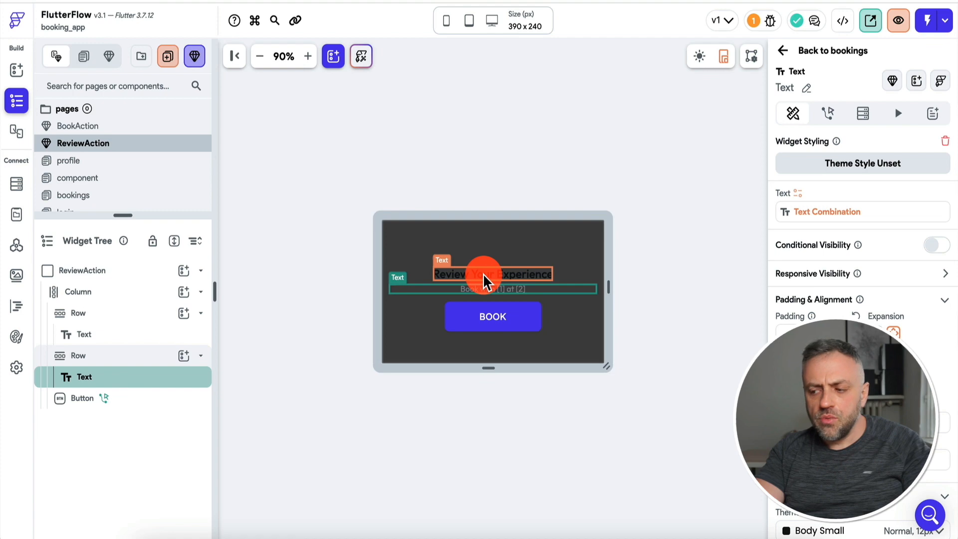
{"action": "left_click", "coordinate": [483, 279]}
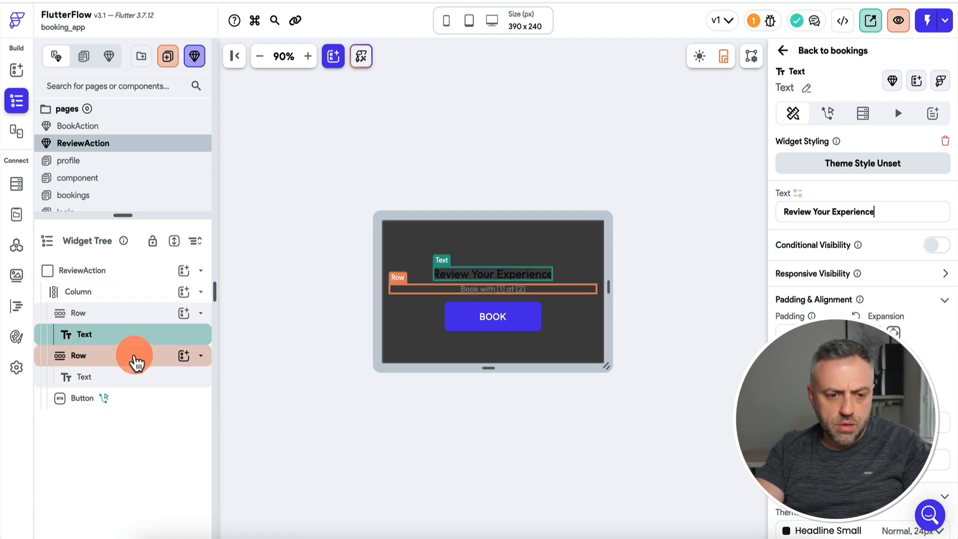
Duplicate the 'Book with' row twice to make three rows.
{"action": "right_click", "coordinate": [135, 363]}
{"action": "left_click", "coordinate": [175, 335]}
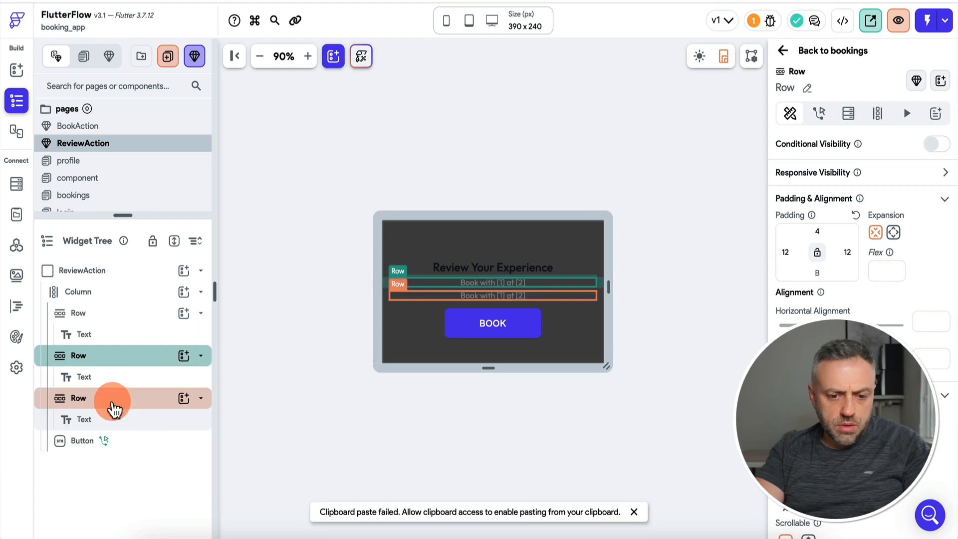
{"action": "right_click", "coordinate": [114, 407]}
{"action": "left_click", "coordinate": [149, 336]}
{"action": "left_click", "coordinate": [499, 276]}
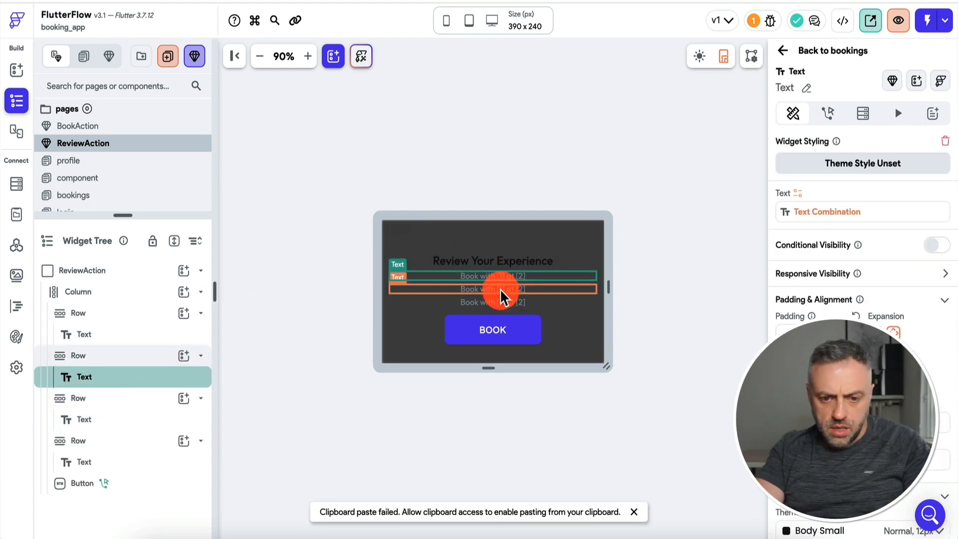
Replace the third row's text with a DropDown offering options 1 to 5.
{"action": "left_click", "coordinate": [139, 421]}
{"action": "key", "text": "Delete"}
{"action": "left_click", "coordinate": [183, 399]}
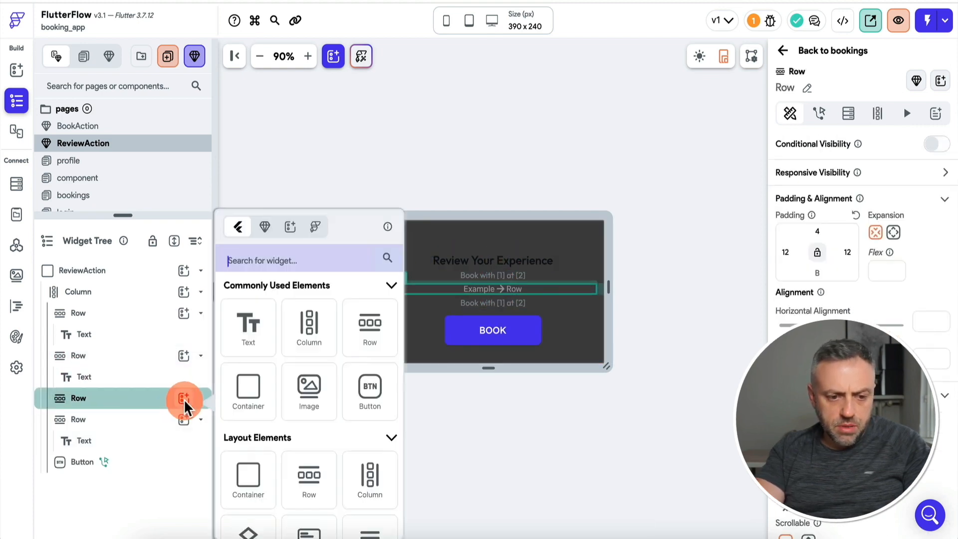
{"action": "left_click", "coordinate": [259, 318]}
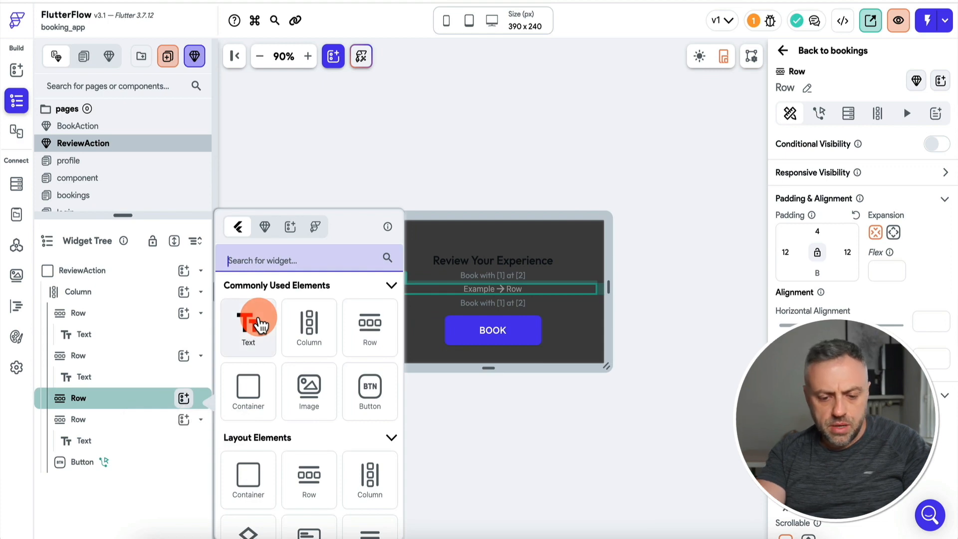
{"action": "type", "text": "select"}
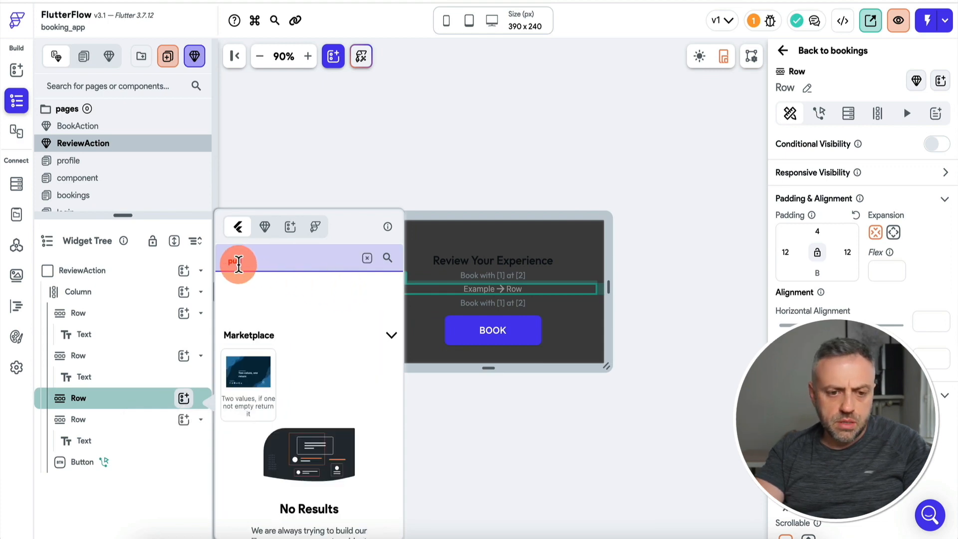
{"action": "left_click", "coordinate": [314, 445]}
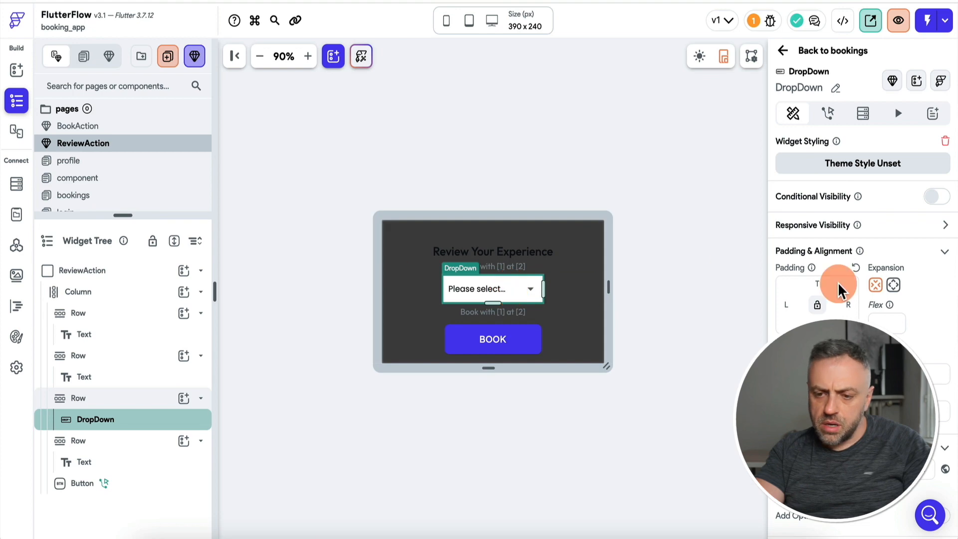
{"action": "scroll", "coordinate": [881, 237], "scroll_direction": "down", "scroll_amount": 5}
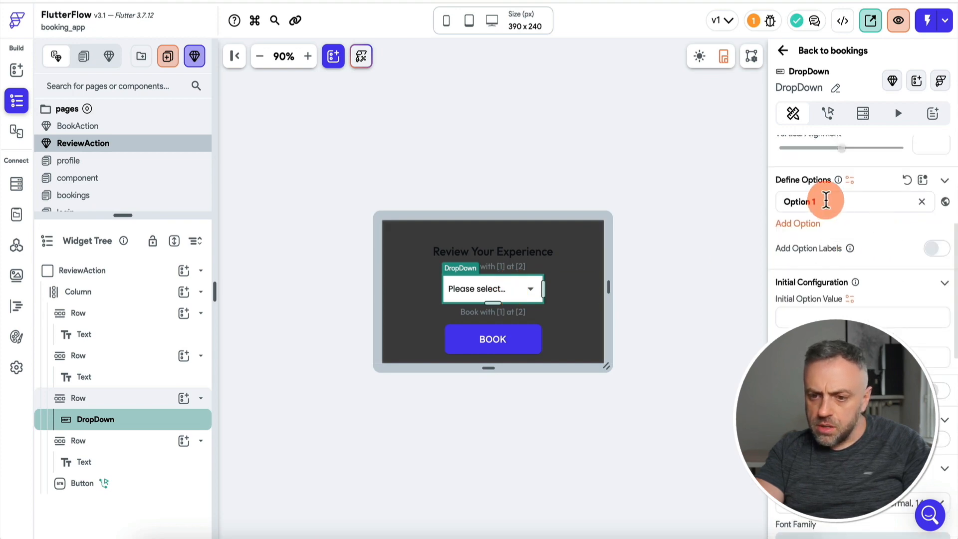
{"action": "left_click", "coordinate": [797, 223]}
{"action": "left_click", "coordinate": [799, 249]}
{"action": "left_click", "coordinate": [798, 276]}
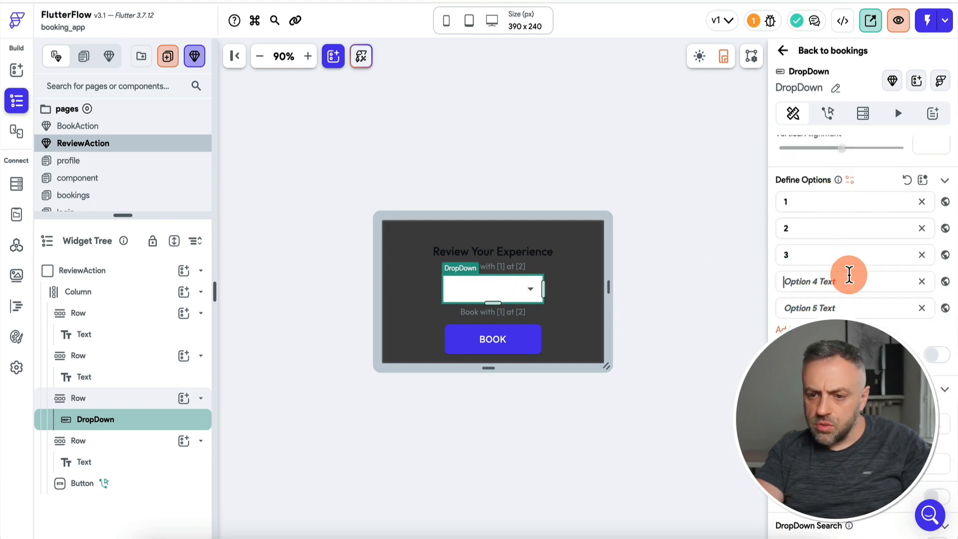
{"action": "type", "text": "4"}
{"action": "left_click", "coordinate": [842, 308]}
{"action": "type", "text": "5"}
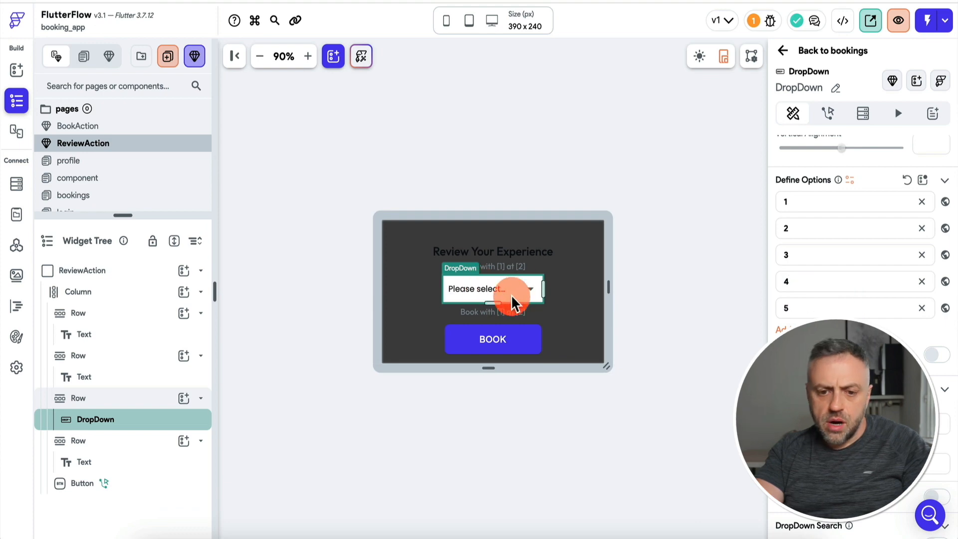
Replace the fourth row's Hello World text with a TextField and start editing its hint text.
{"action": "left_click", "coordinate": [507, 313]}
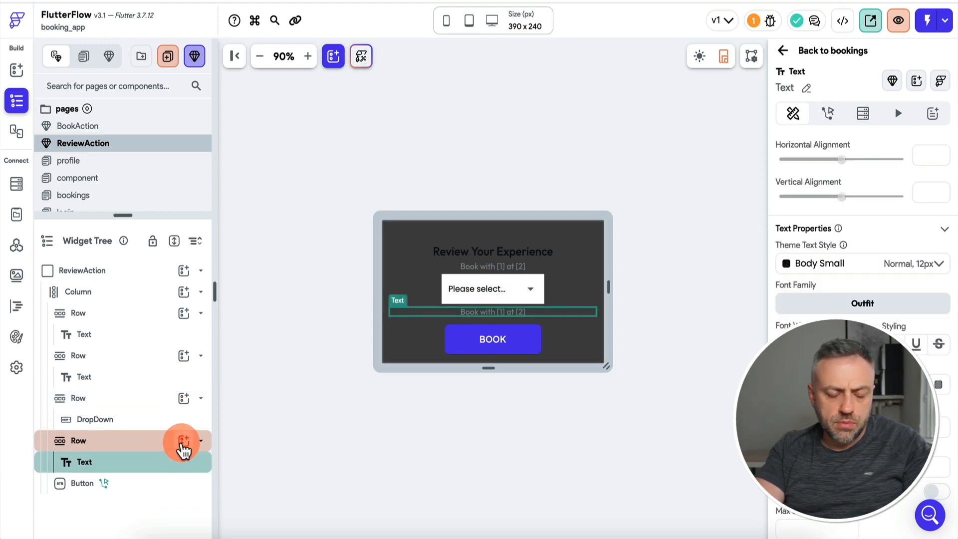
{"action": "left_click", "coordinate": [182, 464]}
{"action": "triple_click", "coordinate": [819, 198]}
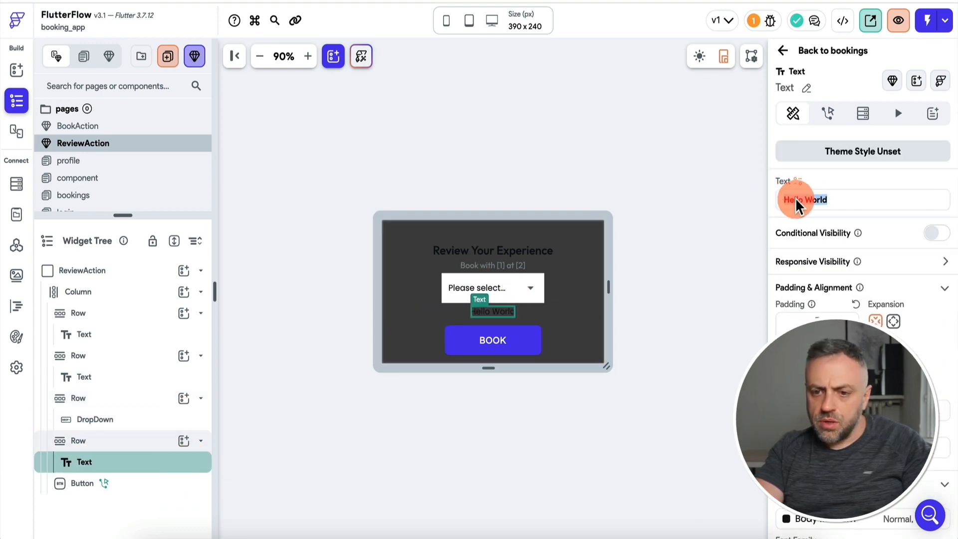
{"action": "left_click", "coordinate": [160, 467]}
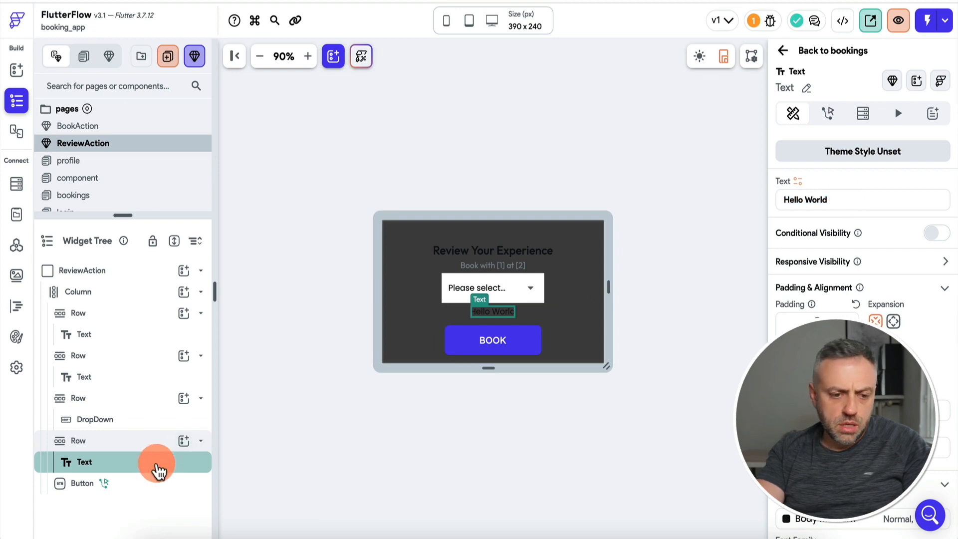
{"action": "key", "text": "Delete"}
{"action": "left_click", "coordinate": [183, 441]}
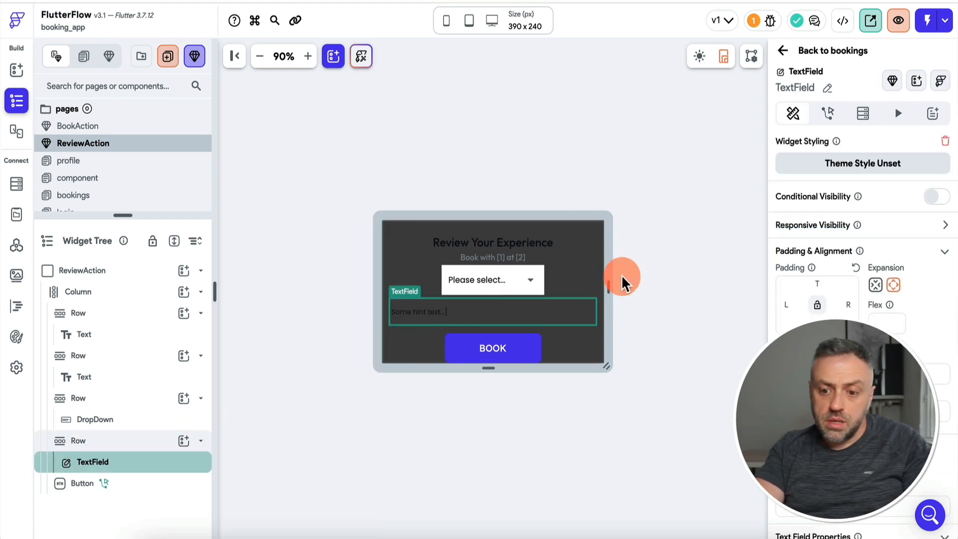
{"action": "scroll", "coordinate": [845, 297], "scroll_direction": "down", "scroll_amount": 4}
{"action": "scroll", "coordinate": [808, 381], "scroll_direction": "down", "scroll_amount": 8}
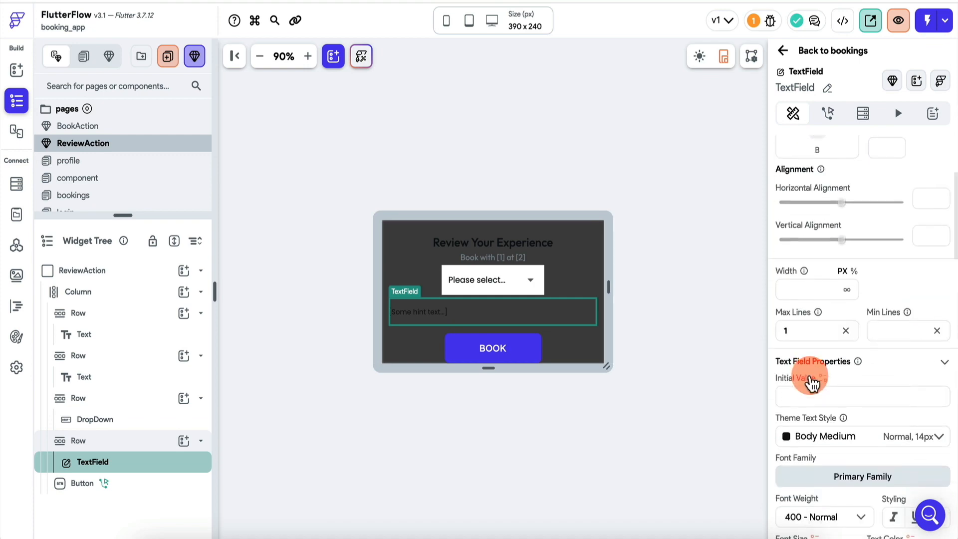
{"action": "left_click", "coordinate": [877, 450]}
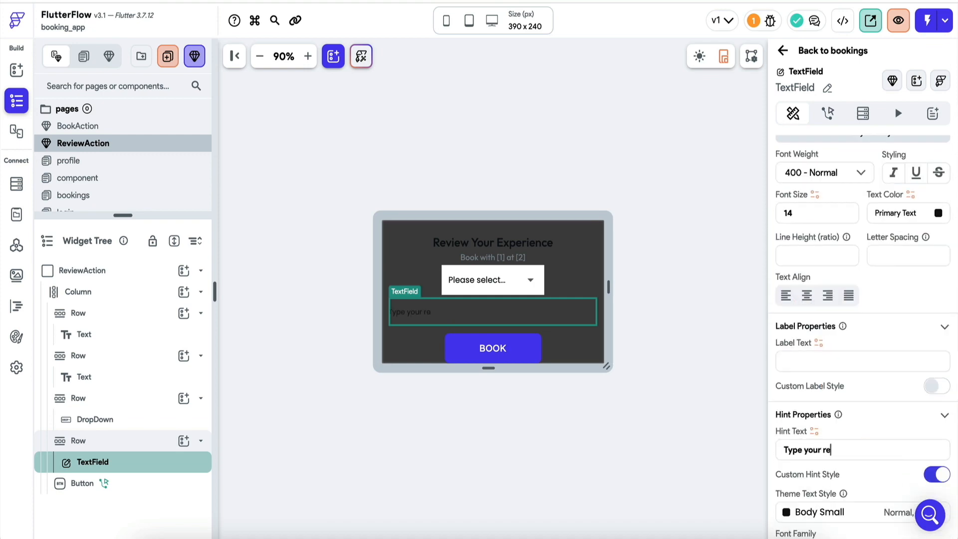
Change the BOOK button's text to SUBMIT REVIEW.
{"action": "scroll", "coordinate": [863, 339], "scroll_direction": "down", "scroll_amount": 5}
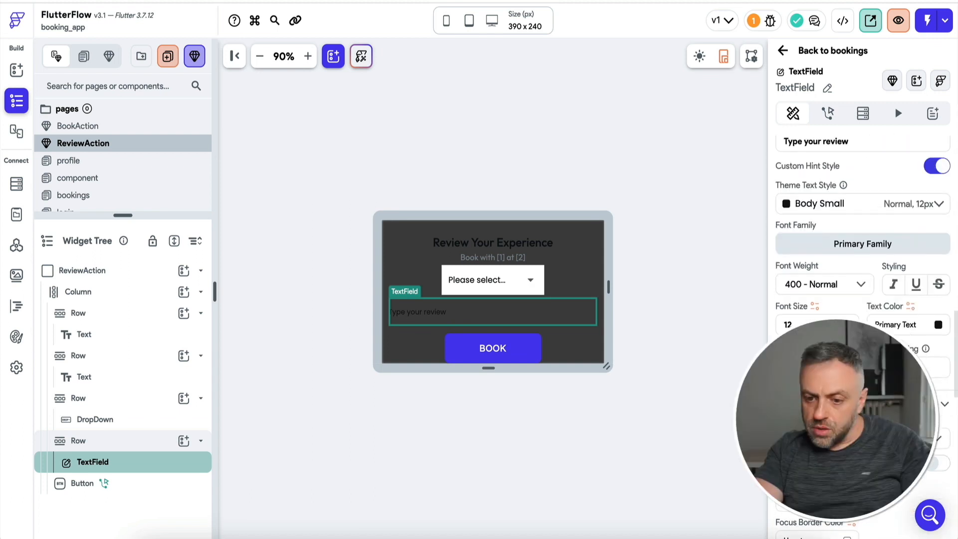
{"action": "left_click", "coordinate": [514, 259]}
{"action": "left_click", "coordinate": [503, 257]}
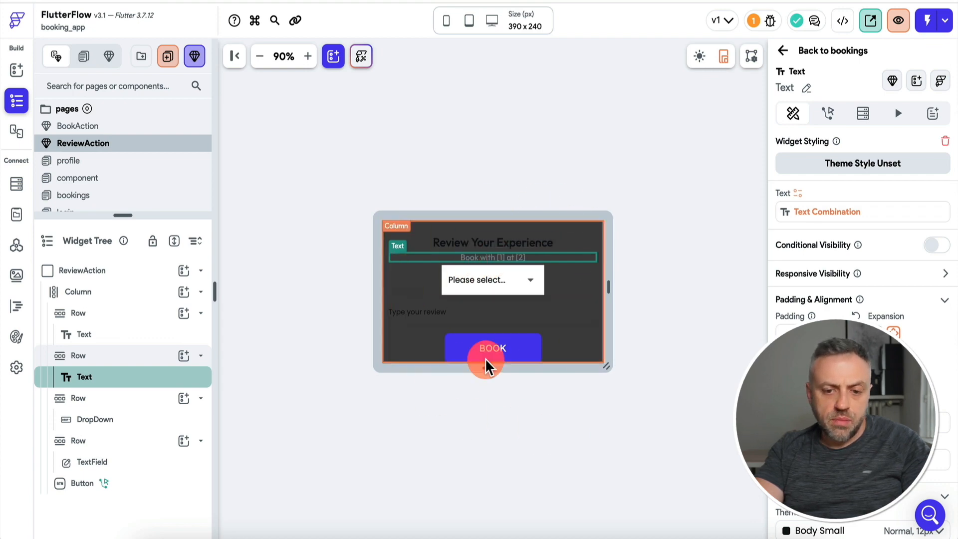
{"action": "left_click", "coordinate": [514, 357]}
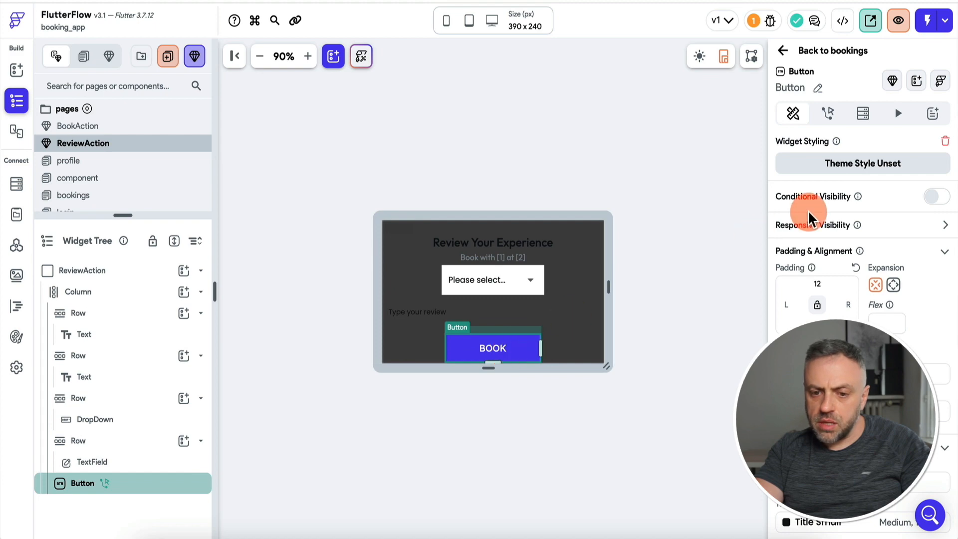
{"action": "scroll", "coordinate": [844, 250], "scroll_direction": "down", "scroll_amount": 2}
{"action": "scroll", "coordinate": [818, 289], "scroll_direction": "down", "scroll_amount": 2}
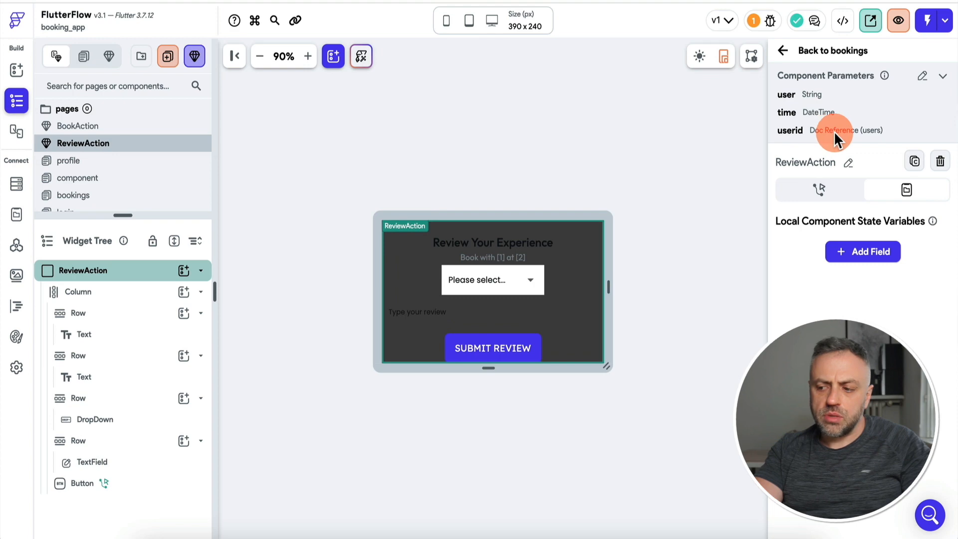
Rename the dropdown to inputRating and the text field to inputReview.
{"action": "left_click", "coordinate": [524, 279]}
{"action": "double_click", "coordinate": [828, 87]}
{"action": "key", "text": "BackSpace"}
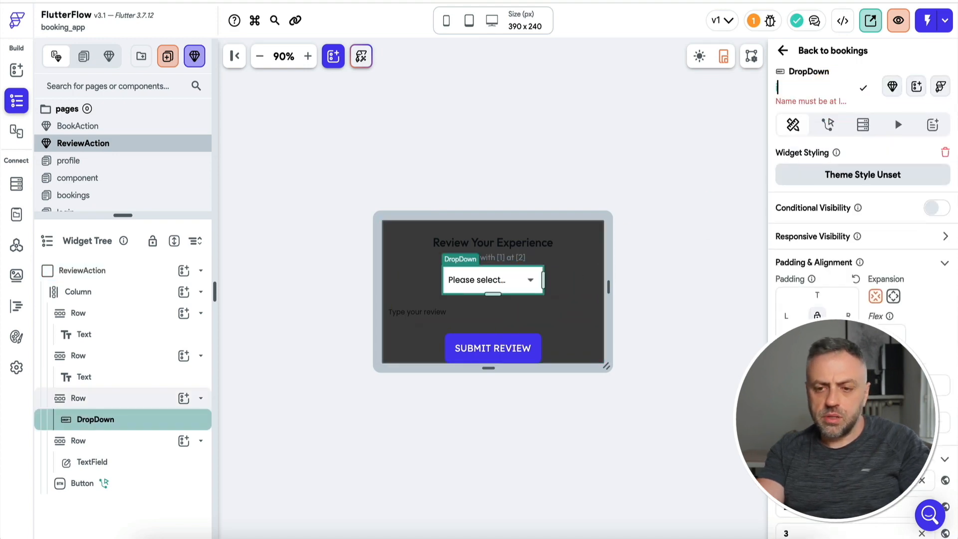
{"action": "type", "text": "inputR"}
{"action": "type", "text": "ating"}
{"action": "left_click", "coordinate": [518, 312]}
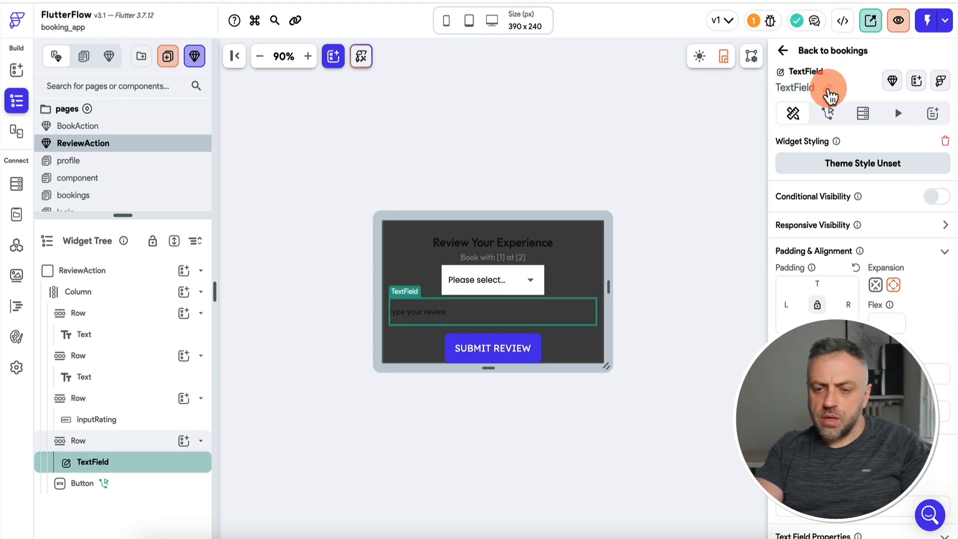
{"action": "type", "text": "inputReview"}
{"action": "key", "text": "Return"}
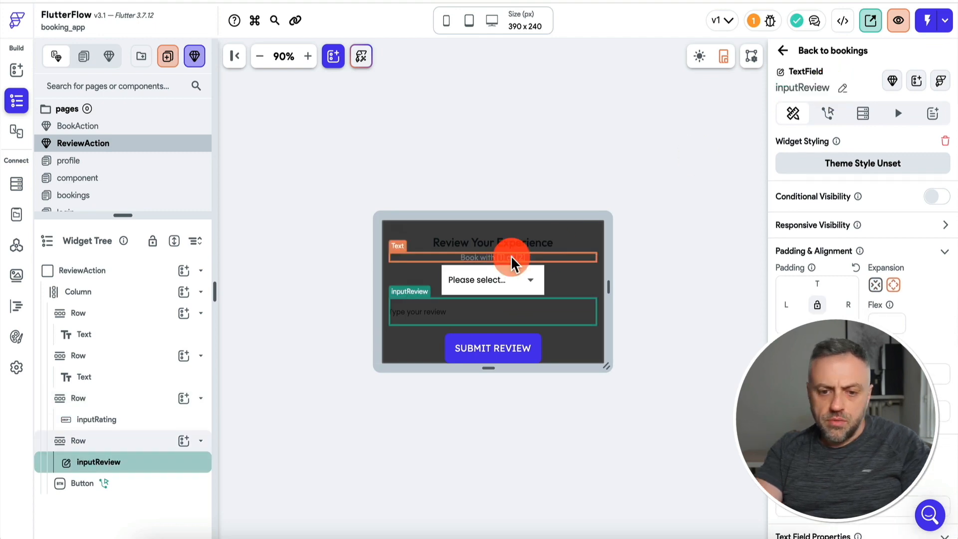
Delete the booking details line and give the title a bottom padding of 20.
{"action": "left_click", "coordinate": [514, 260]}
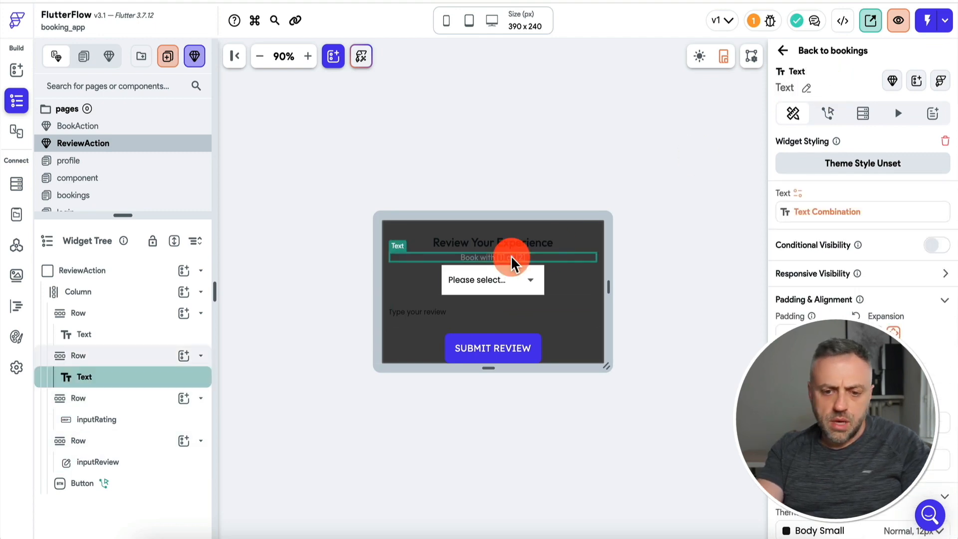
{"action": "key", "text": "Delete"}
{"action": "key", "text": "Delete"}
{"action": "left_click", "coordinate": [504, 254]}
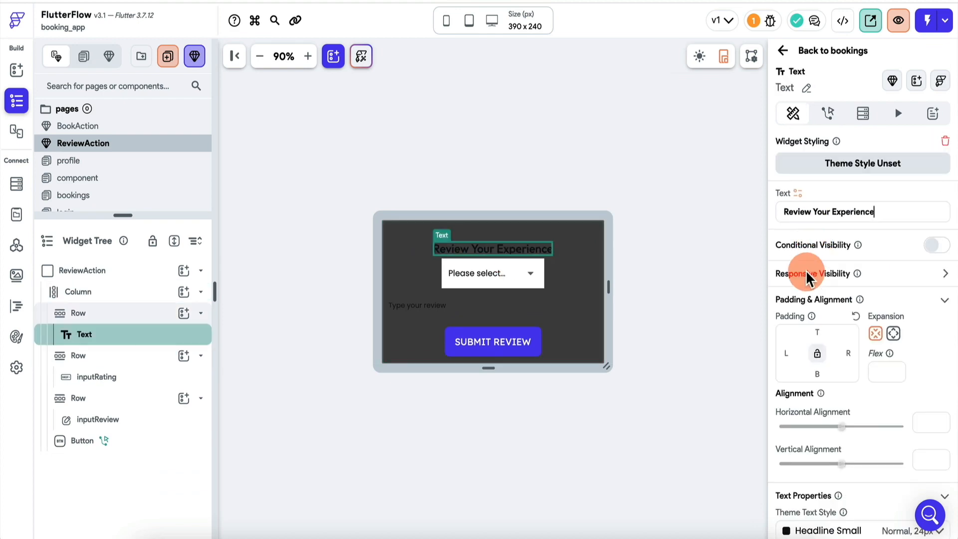
{"action": "left_click", "coordinate": [819, 373]}
{"action": "type", "text": "20"}
Inspect the SUBMIT REVIEW button and the ReviewAction component's column layout.
{"action": "left_click", "coordinate": [656, 324]}
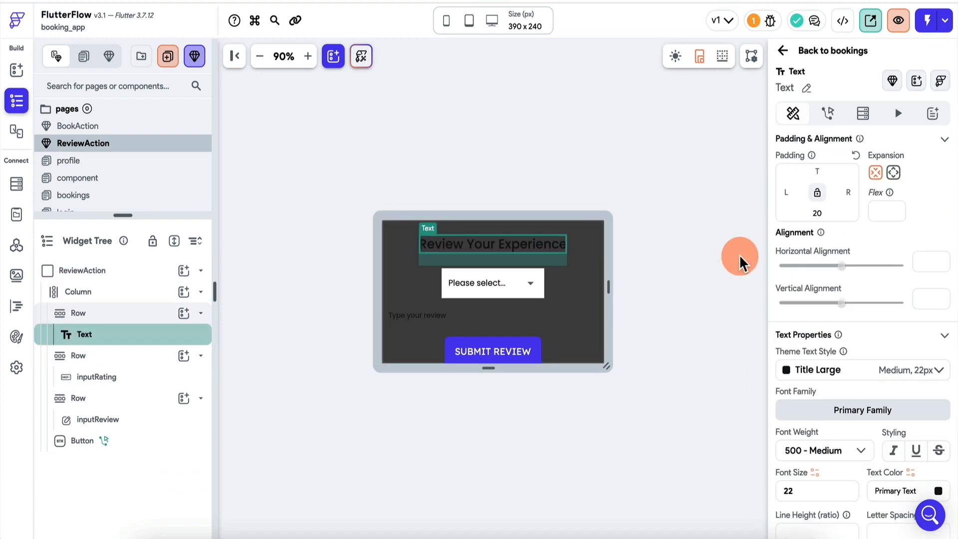
{"action": "left_click", "coordinate": [666, 242]}
{"action": "left_click", "coordinate": [492, 350]}
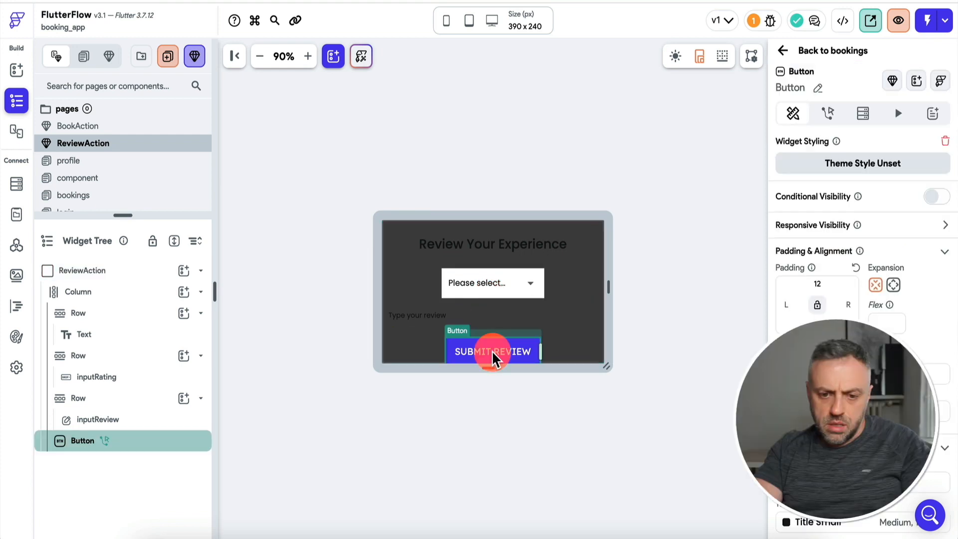
{"action": "left_click", "coordinate": [640, 233]}
{"action": "left_click", "coordinate": [503, 345]}
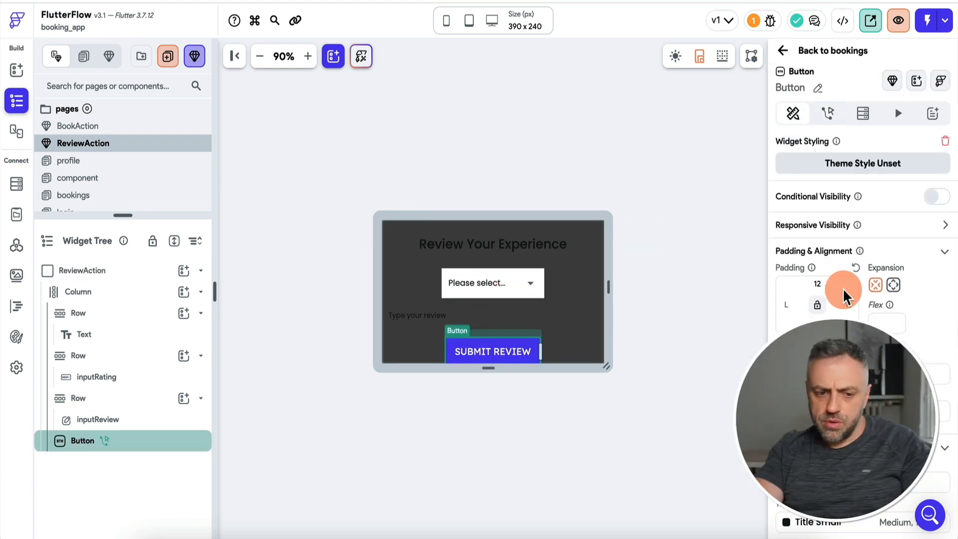
{"action": "left_click", "coordinate": [202, 293]}
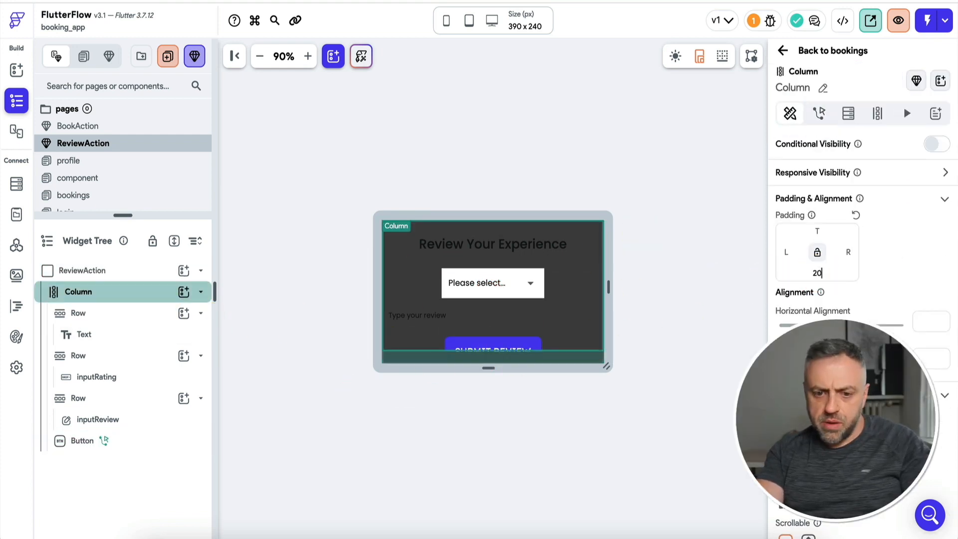
{"action": "left_click", "coordinate": [711, 283]}
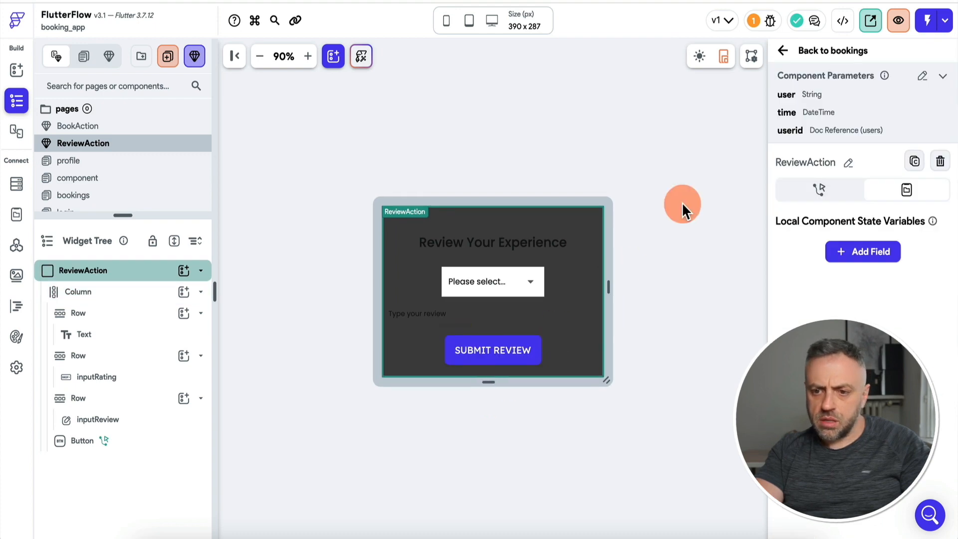
{"action": "left_click", "coordinate": [822, 190]}
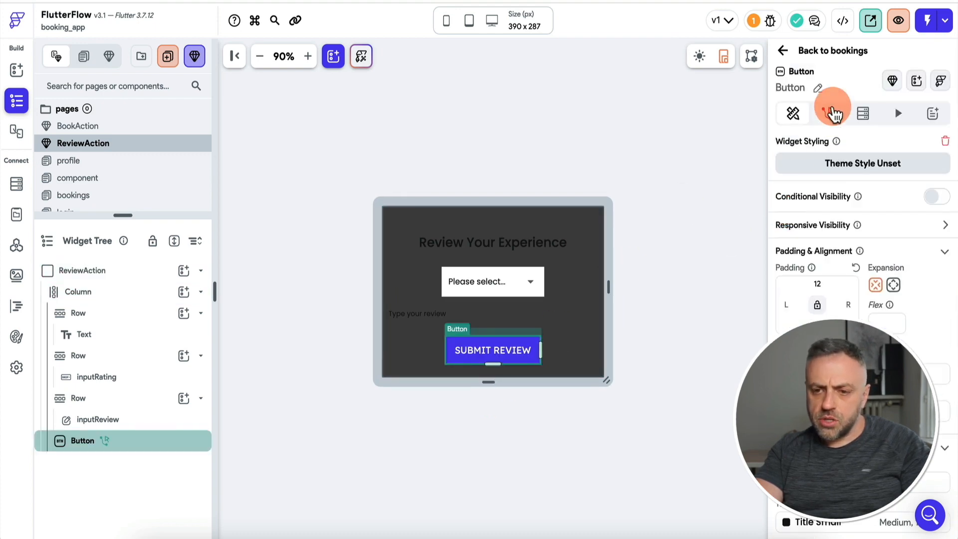
Replace the component's user, time and userid parameters with a bookingRef reference to bookings.
{"action": "left_click", "coordinate": [118, 273]}
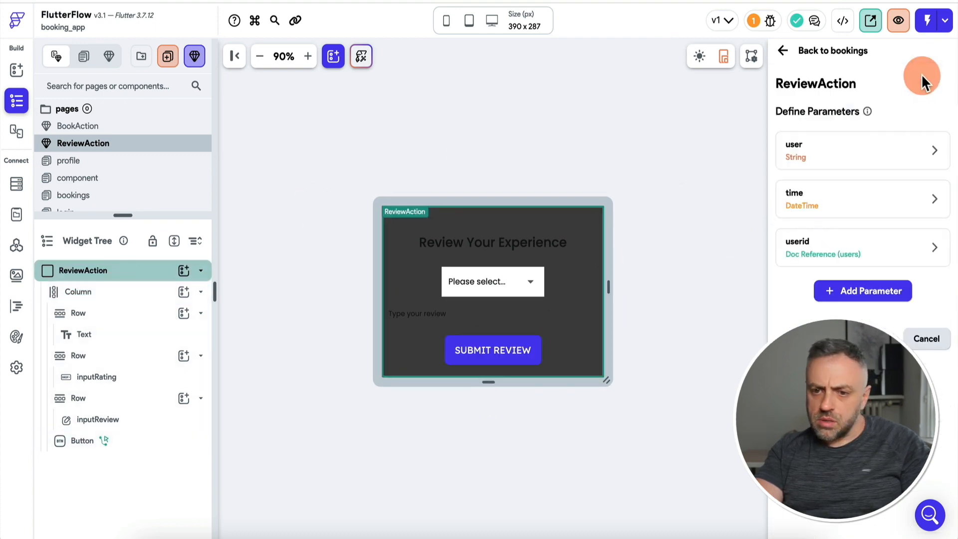
{"action": "left_click", "coordinate": [905, 154]}
{"action": "left_click", "coordinate": [904, 155]}
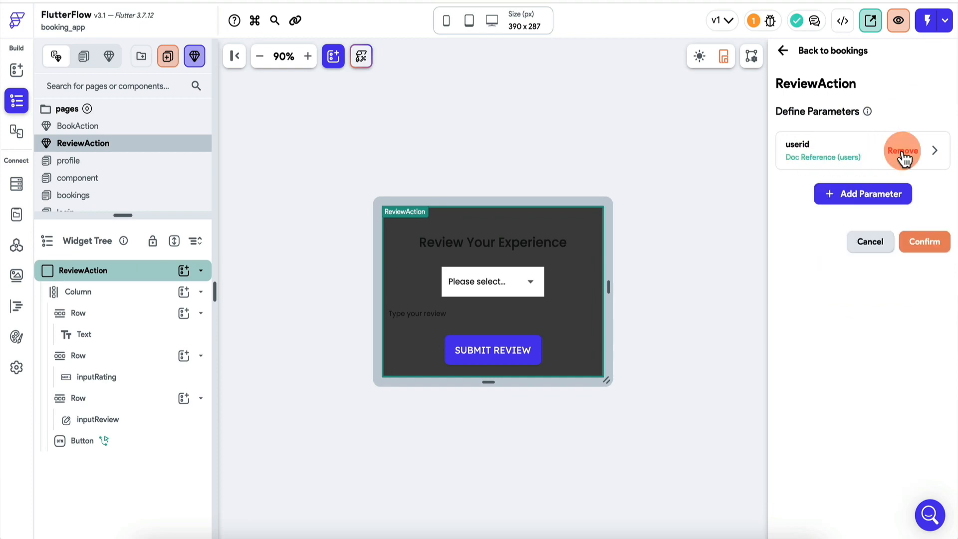
{"action": "left_click", "coordinate": [903, 156]}
{"action": "left_click", "coordinate": [865, 151]}
{"action": "type", "text": "bookingRef"}
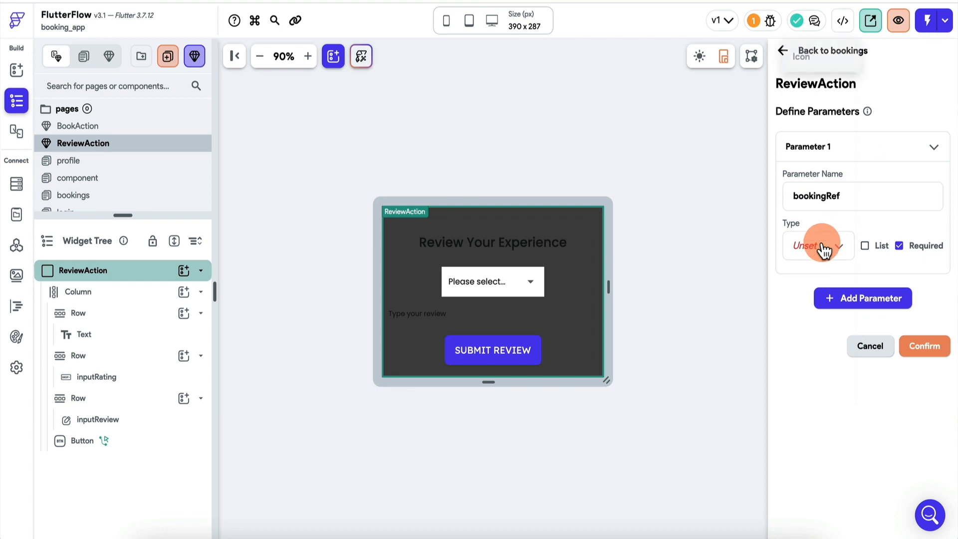
{"action": "left_click", "coordinate": [823, 249]}
{"action": "left_click", "coordinate": [819, 402]}
{"action": "left_click", "coordinate": [842, 276]}
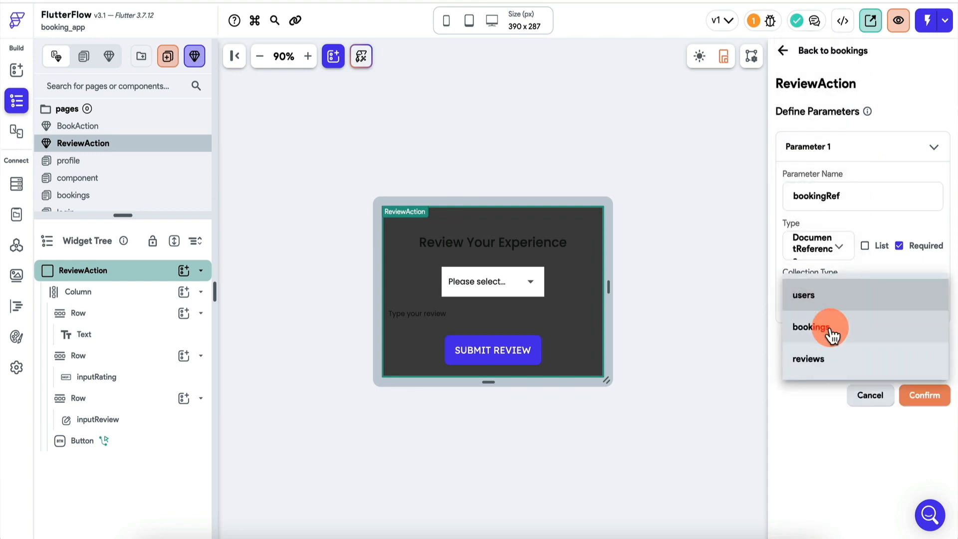
{"action": "left_click", "coordinate": [826, 329]}
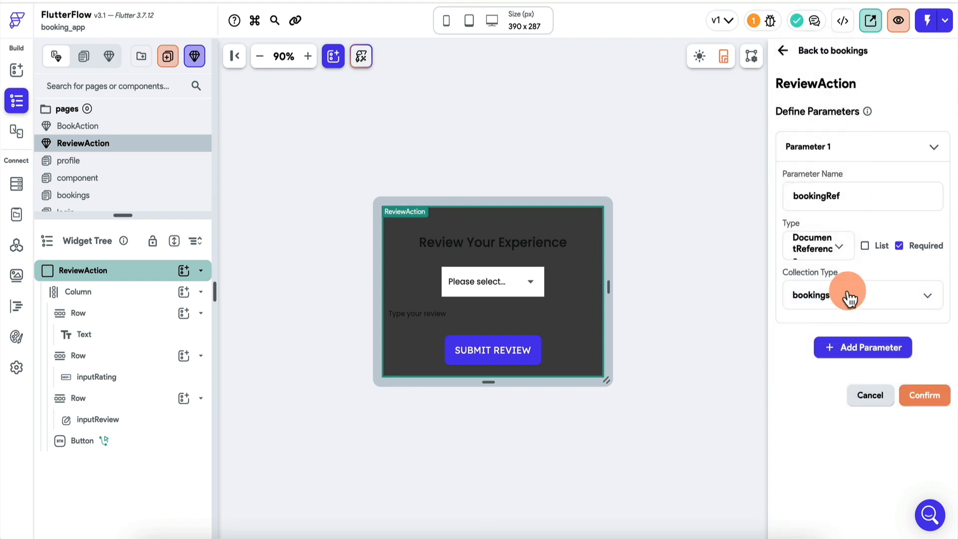
{"action": "left_click", "coordinate": [942, 401]}
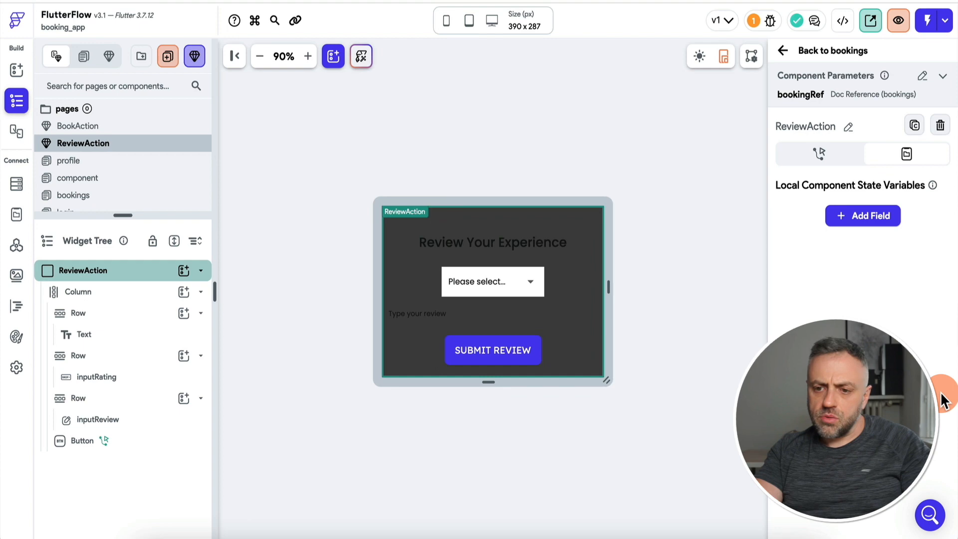
Point the SUBMIT REVIEW button's Backend Call at creating a document in the reviews collection.
{"action": "left_click", "coordinate": [471, 355]}
{"action": "left_click", "coordinate": [830, 114]}
{"action": "left_click", "coordinate": [916, 151]}
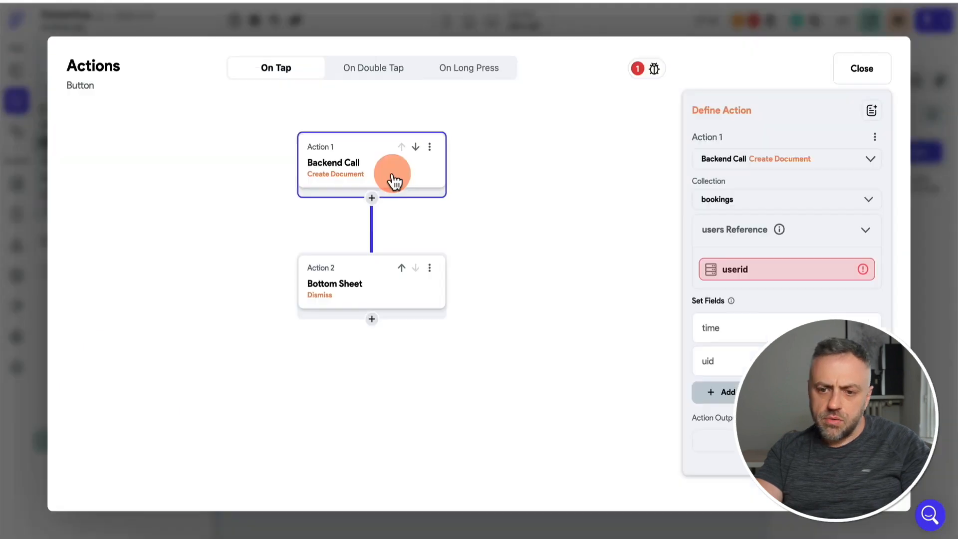
{"action": "left_click", "coordinate": [763, 211]}
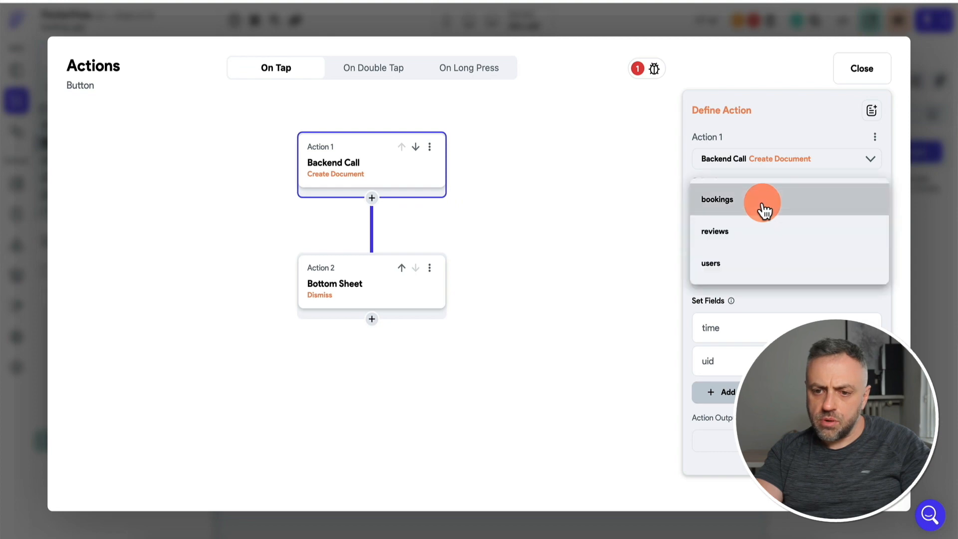
{"action": "left_click", "coordinate": [744, 235]}
{"action": "left_click", "coordinate": [745, 269]}
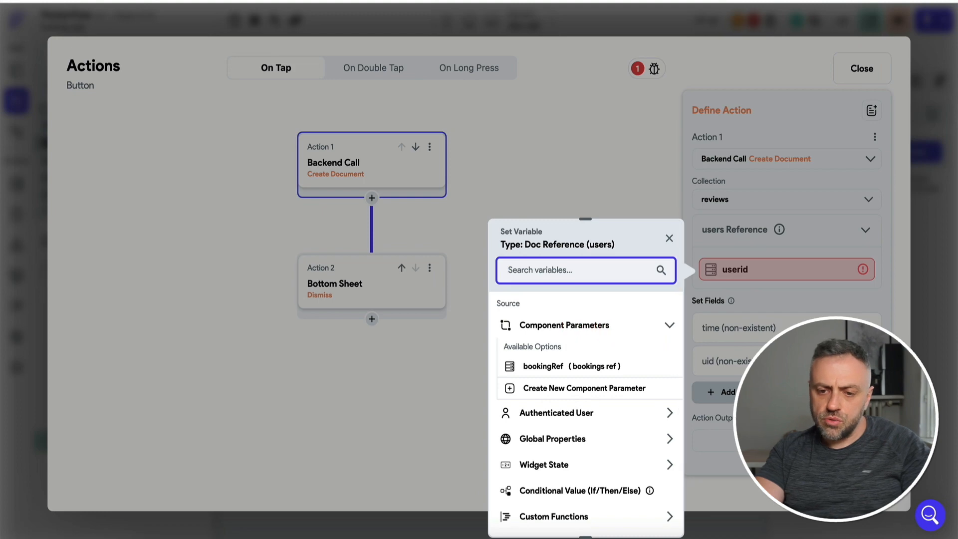
{"action": "left_click", "coordinate": [933, 304]}
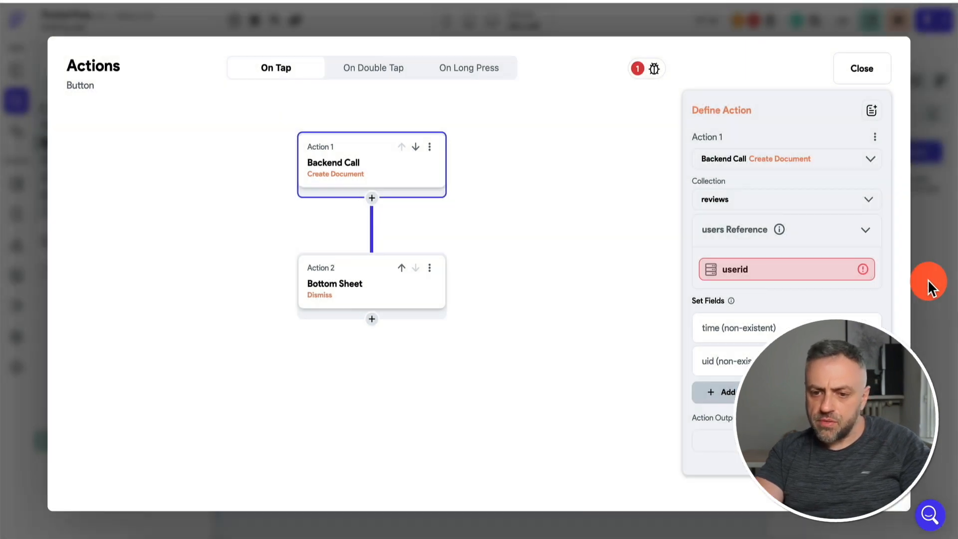
{"action": "left_click", "coordinate": [928, 280]}
Rename the ReviewAction component's bookingRef parameter to userRef.
{"action": "left_click", "coordinate": [748, 194]}
{"action": "left_click", "coordinate": [922, 76]}
{"action": "left_click", "coordinate": [822, 159]}
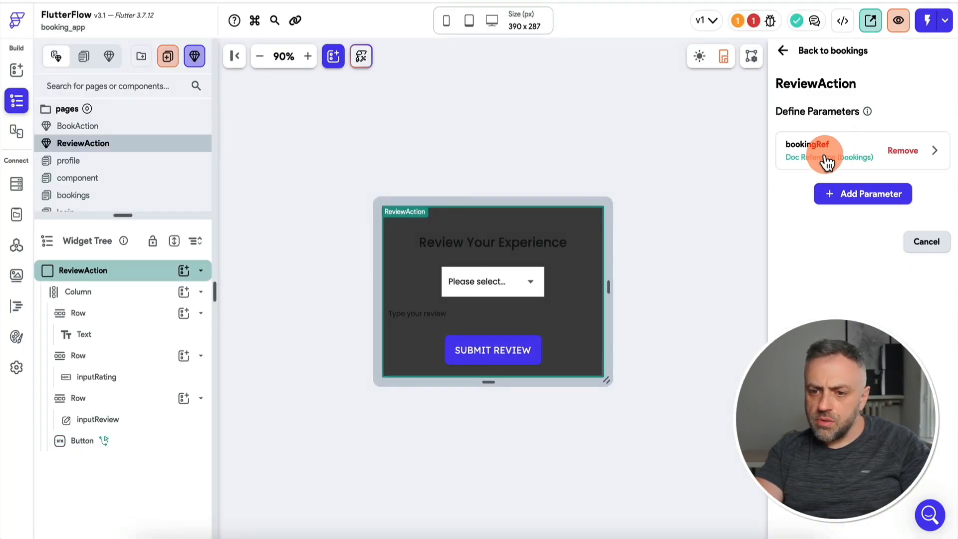
{"action": "double_click", "coordinate": [851, 193]}
{"action": "type", "text": "userRef"}
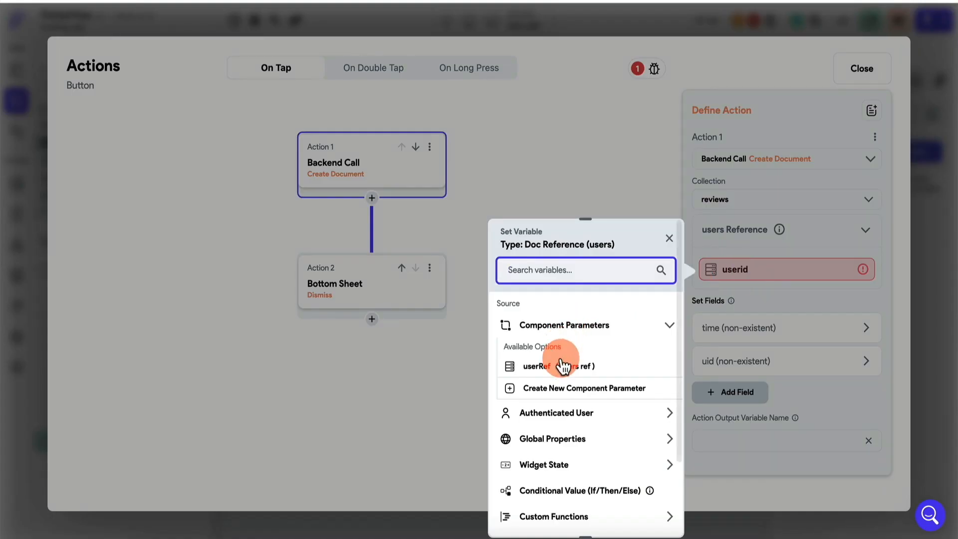
Set the review's users reference to userRef and add a rating field sourced from a variable.
{"action": "left_click", "coordinate": [560, 365]}
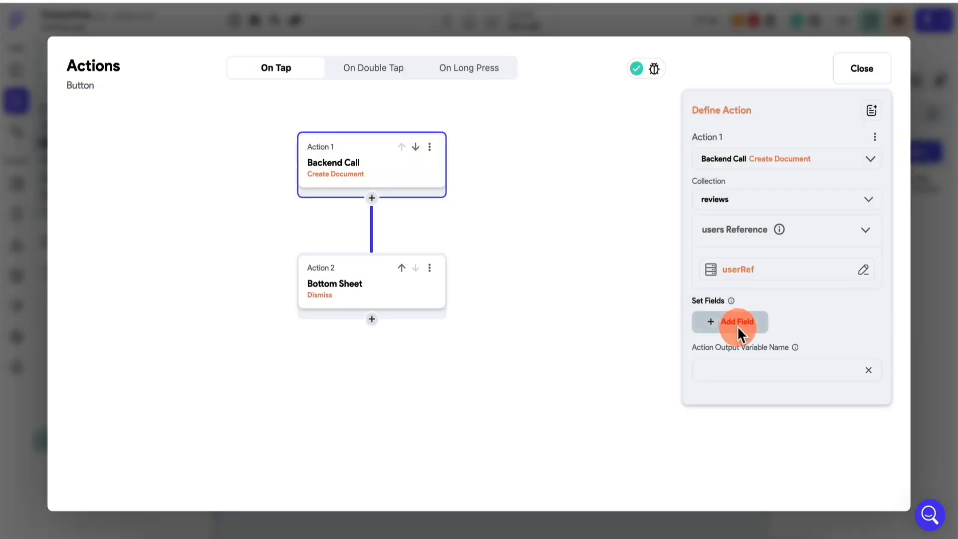
{"action": "left_click", "coordinate": [736, 323]}
{"action": "left_click", "coordinate": [743, 334]}
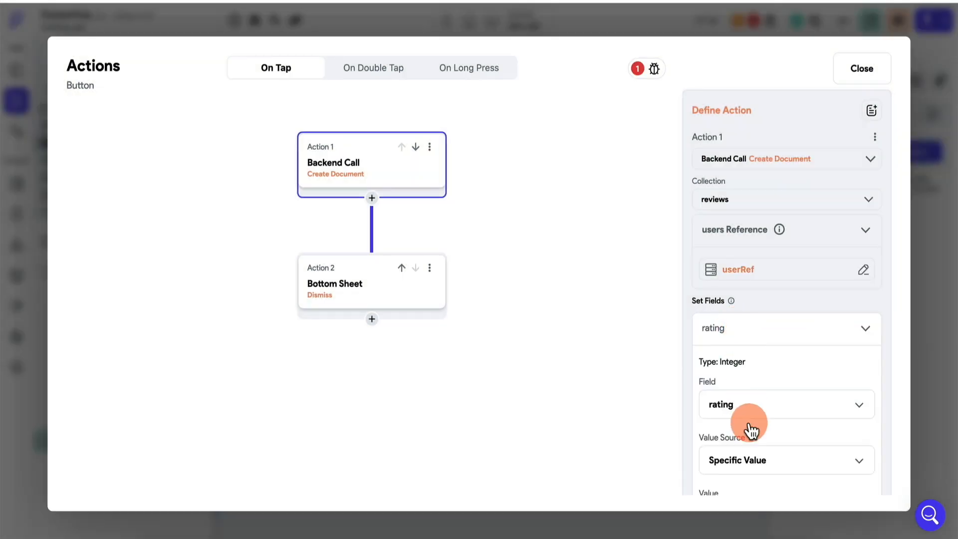
{"action": "scroll", "coordinate": [759, 379], "scroll_direction": "down", "scroll_amount": 3}
{"action": "left_click", "coordinate": [774, 324]}
{"action": "left_click", "coordinate": [755, 348]}
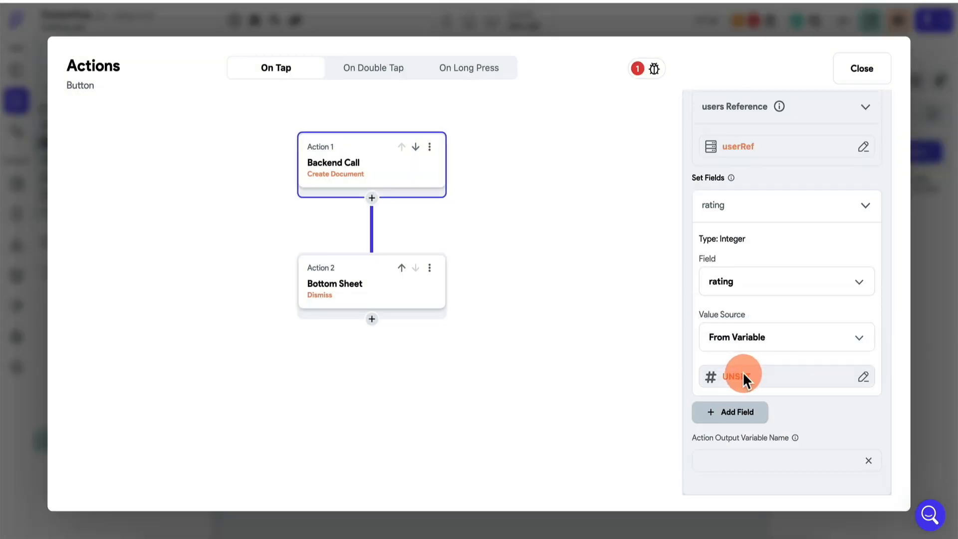
{"action": "left_click", "coordinate": [744, 377]}
{"action": "scroll", "coordinate": [549, 414], "scroll_direction": "down", "scroll_amount": 1}
{"action": "left_click", "coordinate": [561, 389]}
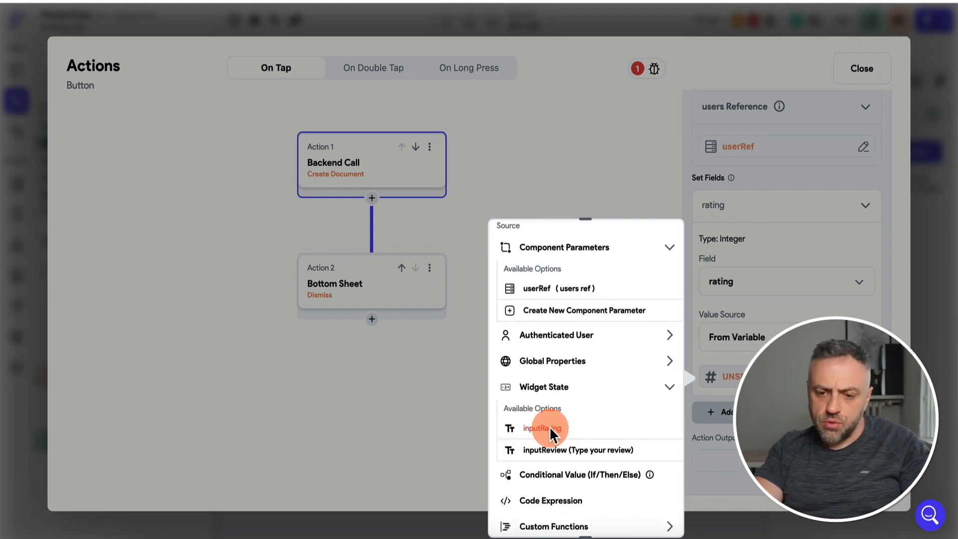
{"action": "scroll", "coordinate": [597, 401], "scroll_direction": "down", "scroll_amount": 3}
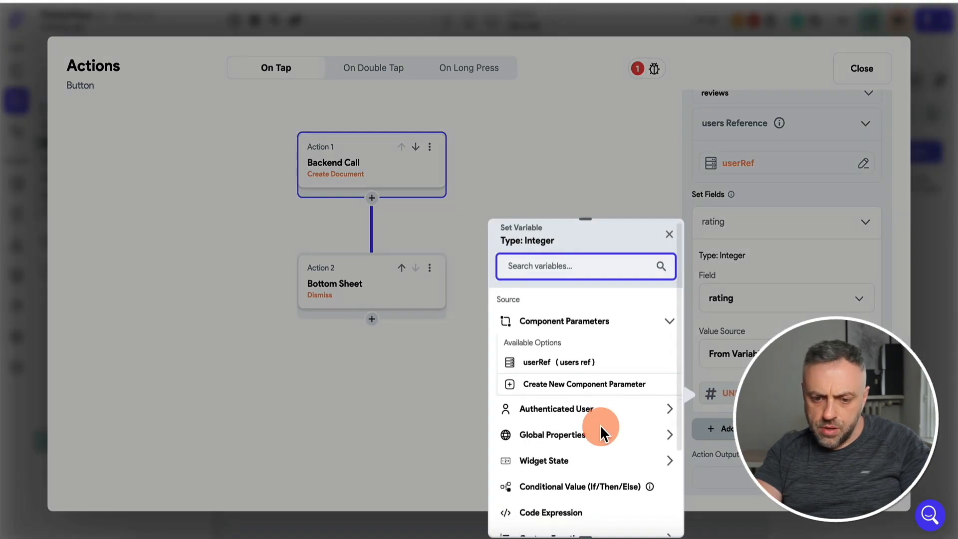
{"action": "scroll", "coordinate": [599, 424], "scroll_direction": "down", "scroll_amount": 1}
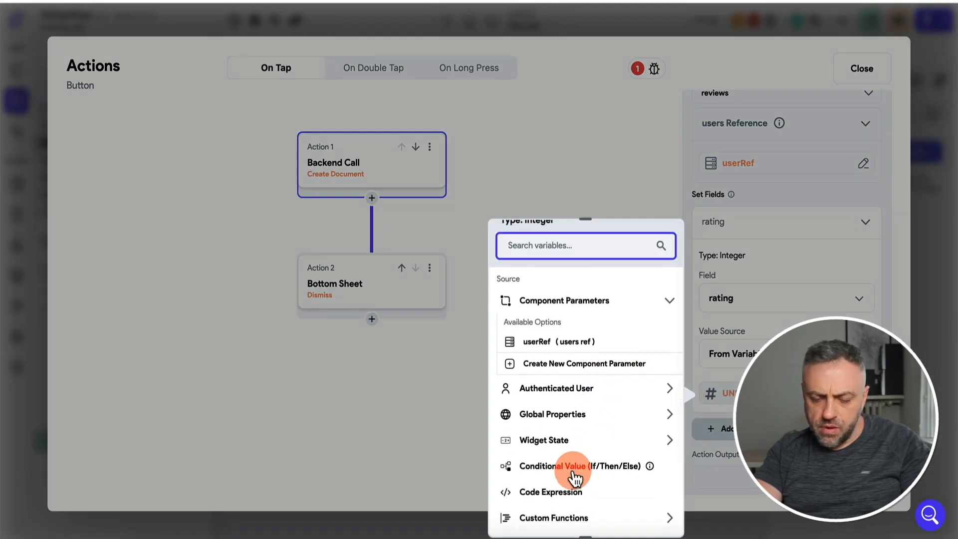
{"action": "scroll", "coordinate": [573, 475], "scroll_direction": "down", "scroll_amount": 2}
Create and save a stringToInt custom function returning Integer, then supply its argument for rating.
{"action": "left_click", "coordinate": [572, 458]}
{"action": "left_click", "coordinate": [215, 53]}
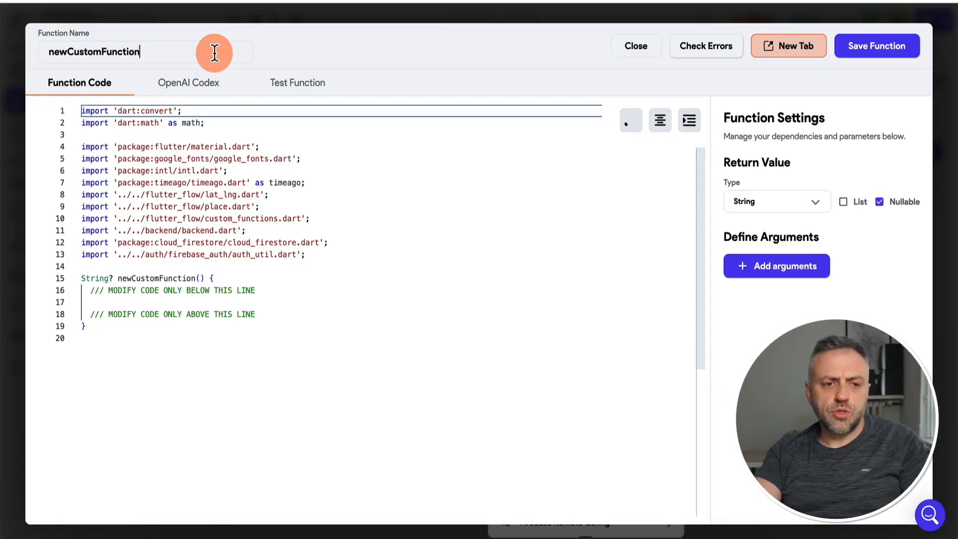
{"action": "key", "text": "super+a"}
{"action": "type", "text": "stringToInt"}
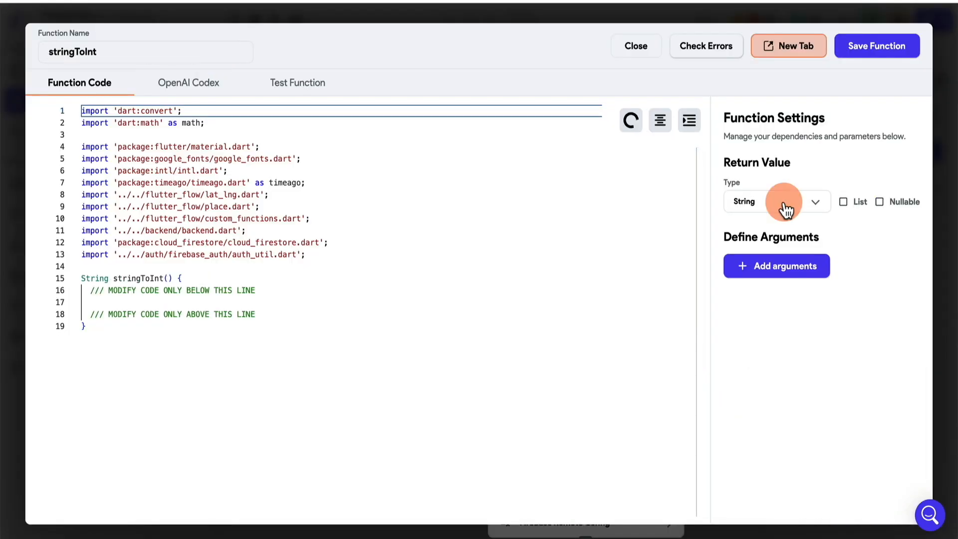
{"action": "left_click", "coordinate": [784, 202]}
{"action": "left_click", "coordinate": [782, 68]}
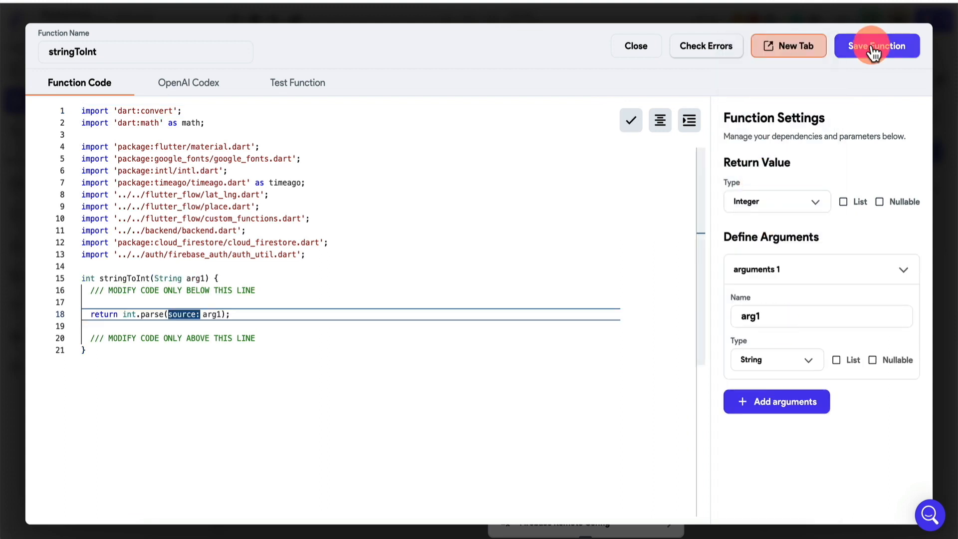
{"action": "left_click", "coordinate": [873, 43]}
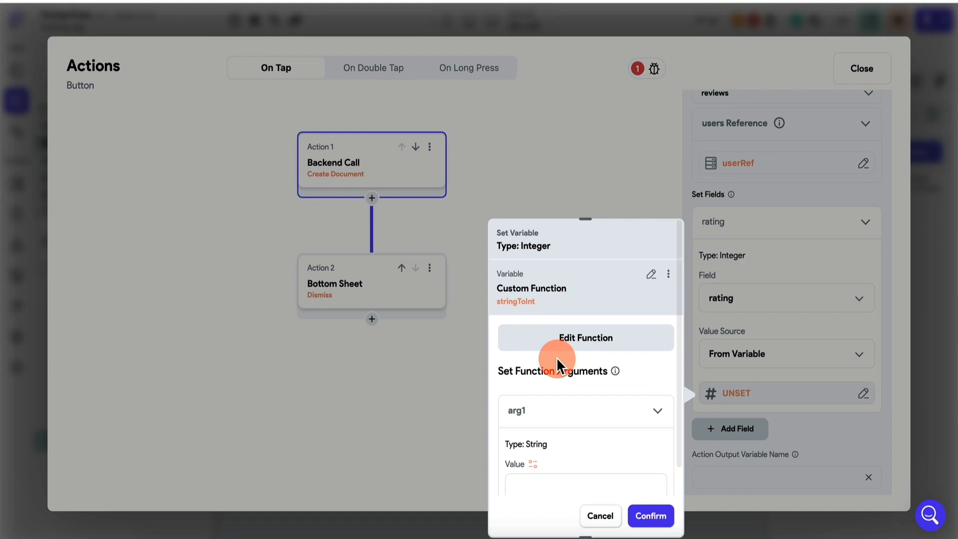
{"action": "scroll", "coordinate": [556, 357], "scroll_direction": "down", "scroll_amount": 2}
{"action": "left_click", "coordinate": [533, 376]}
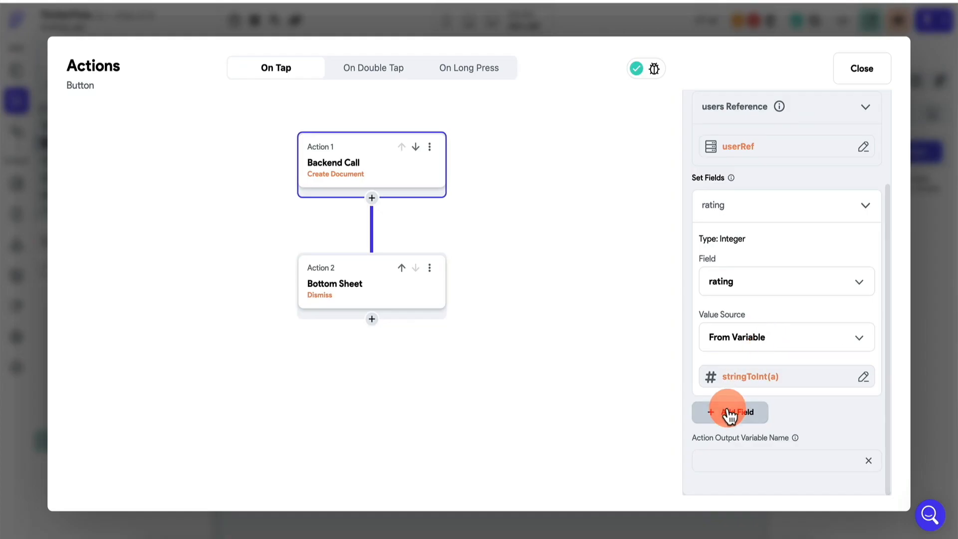
Add a review field to the new review document.
{"action": "left_click", "coordinate": [727, 410]}
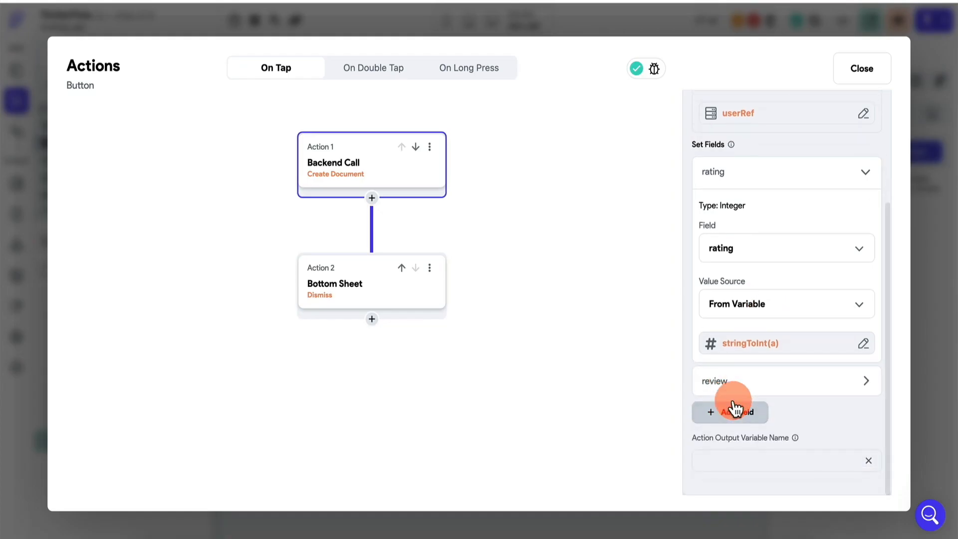
{"action": "left_click", "coordinate": [747, 391]}
{"action": "scroll", "coordinate": [785, 259], "scroll_direction": "down", "scroll_amount": 2}
{"action": "scroll", "coordinate": [786, 257], "scroll_direction": "up", "scroll_amount": 6}
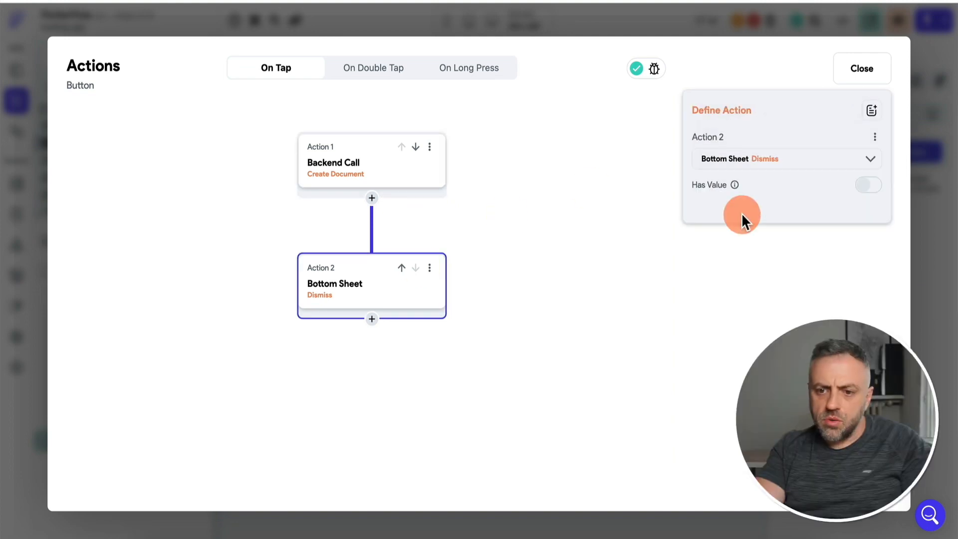
Close the action editor, select the bookings list's REVIEW button and enable conditional visibility.
{"action": "left_click", "coordinate": [932, 243]}
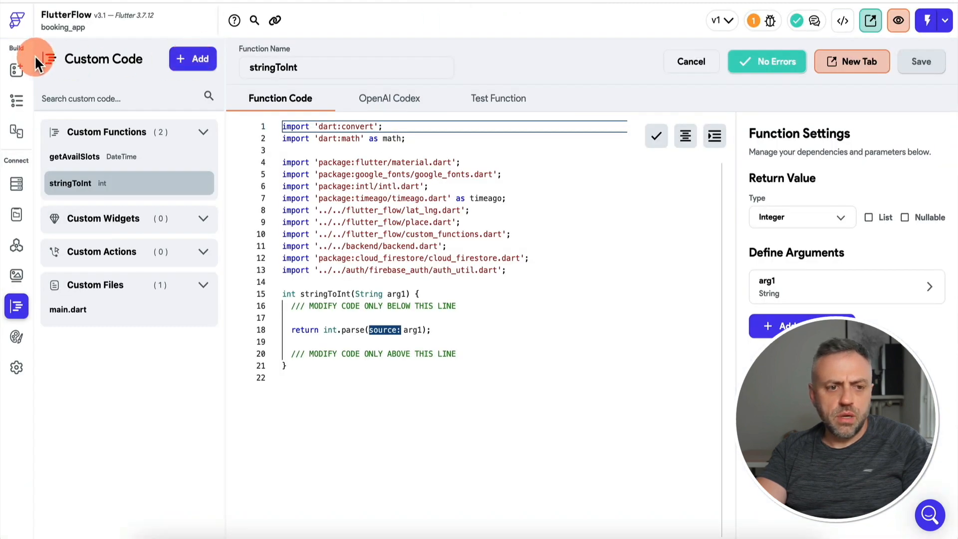
{"action": "left_click", "coordinate": [17, 100]}
{"action": "left_click", "coordinate": [558, 172]}
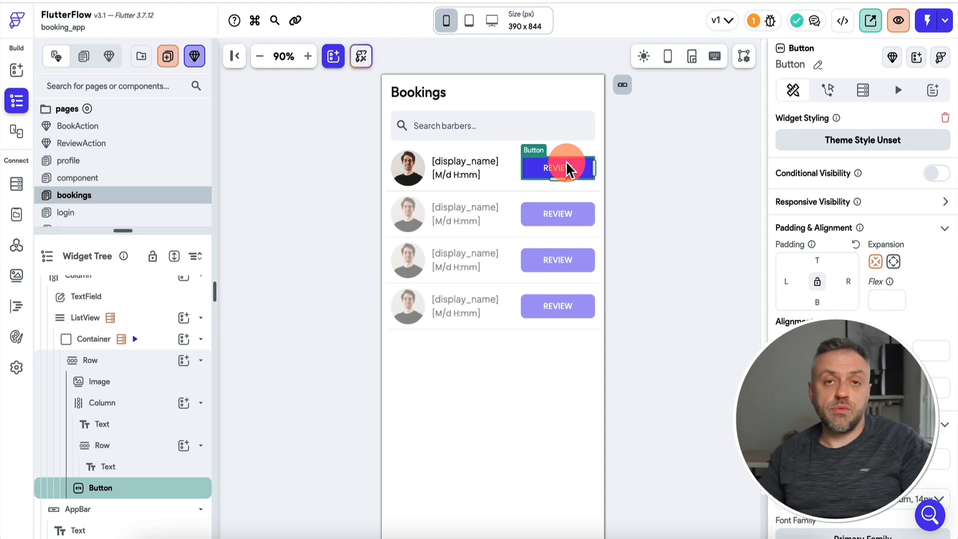
{"action": "left_click", "coordinate": [827, 90]}
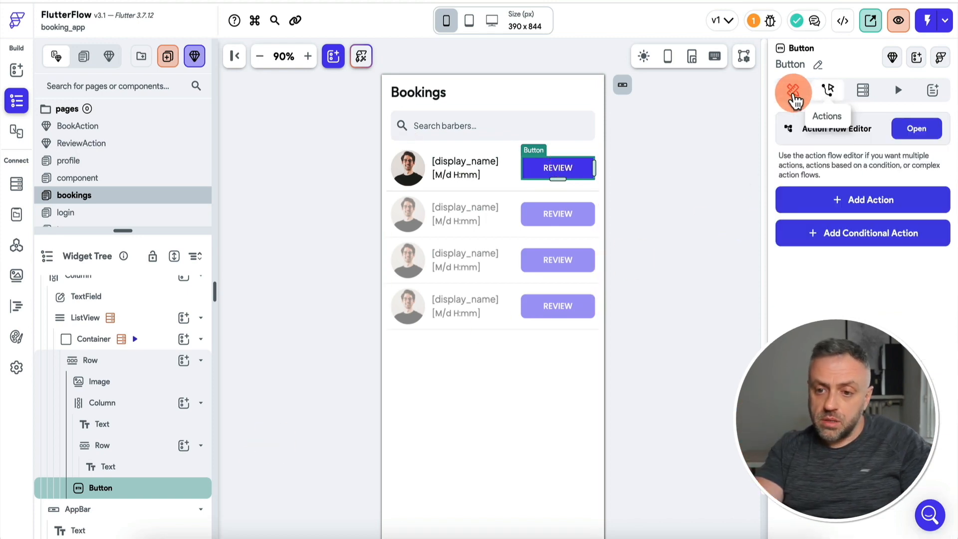
{"action": "left_click", "coordinate": [794, 95]}
{"action": "left_click", "coordinate": [937, 174]}
Show the REVIEW button only when the booking's time is Less Than Current Time.
{"action": "left_click", "coordinate": [908, 199]}
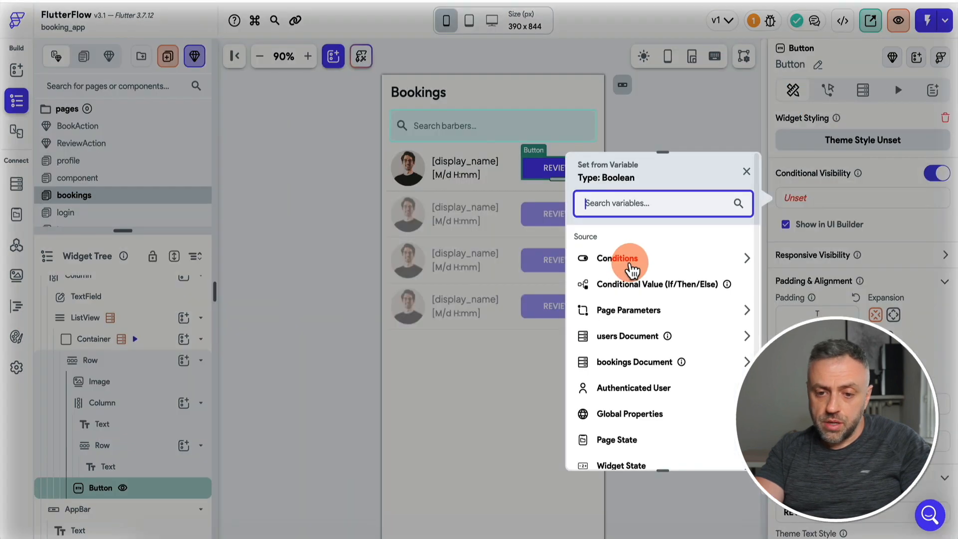
{"action": "left_click", "coordinate": [632, 269]}
{"action": "left_click", "coordinate": [638, 308]}
{"action": "left_click", "coordinate": [641, 274]}
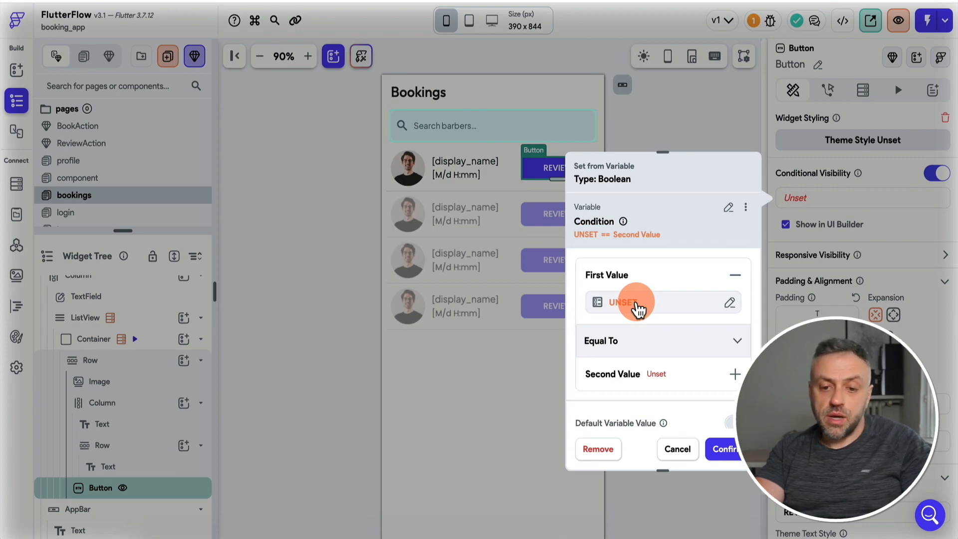
{"action": "left_click", "coordinate": [637, 308]}
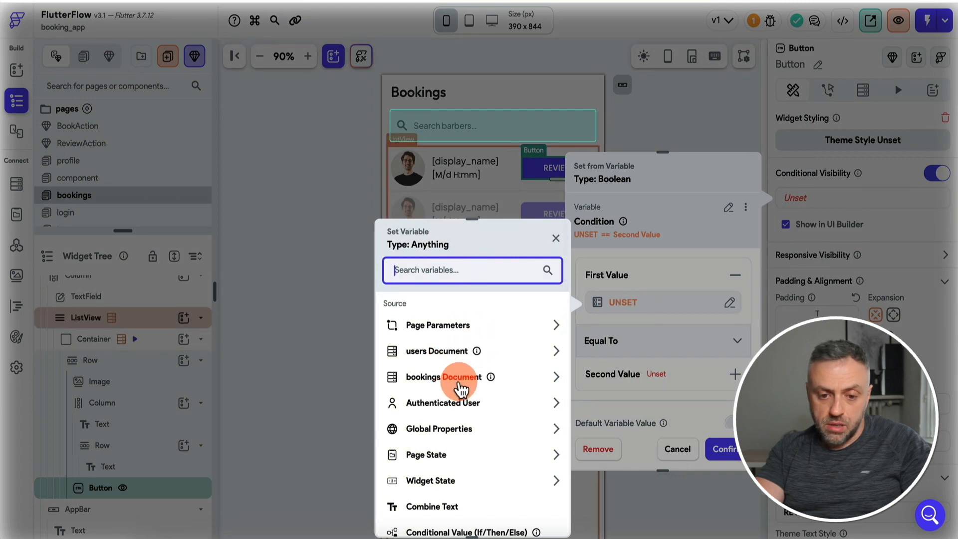
{"action": "left_click", "coordinate": [455, 384]}
{"action": "left_click", "coordinate": [417, 418]}
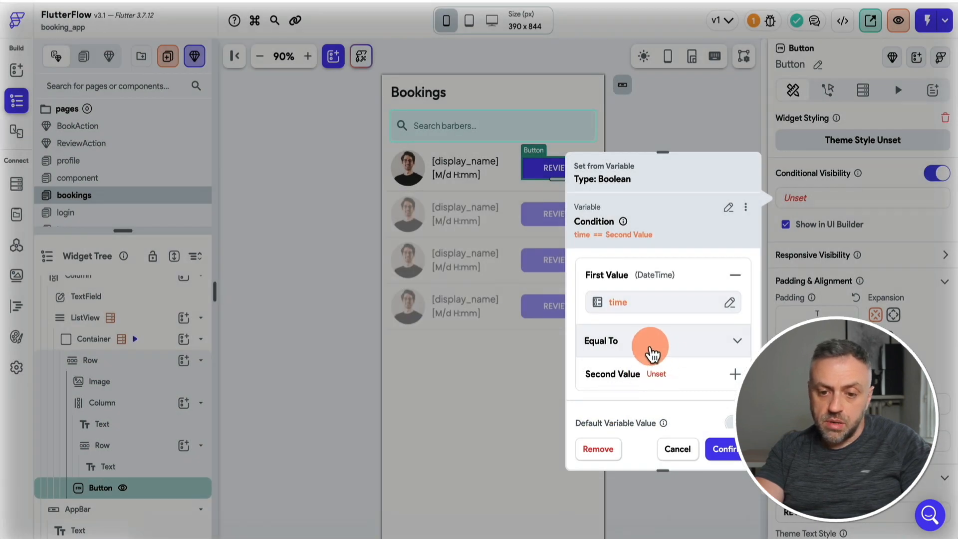
{"action": "left_click", "coordinate": [653, 355]}
{"action": "left_click", "coordinate": [652, 381]}
{"action": "left_click", "coordinate": [620, 407]}
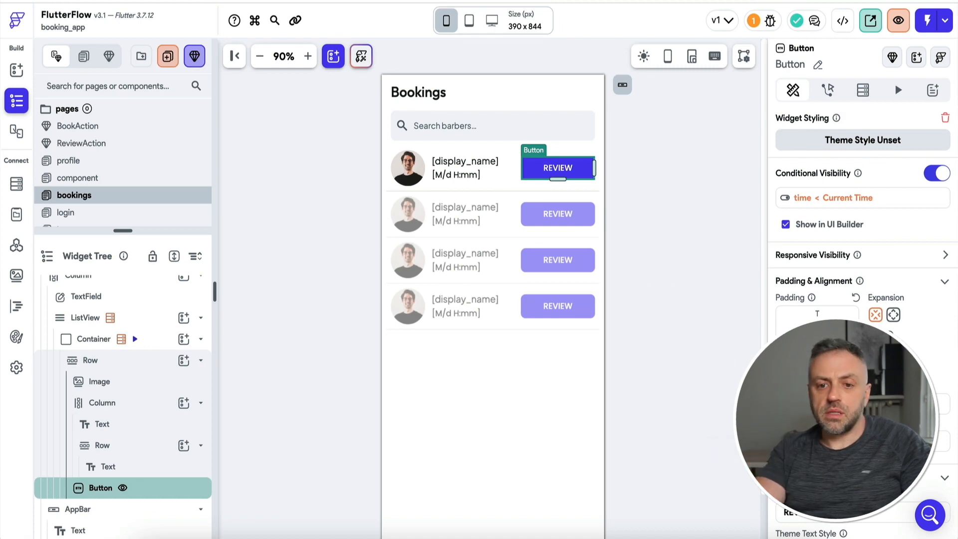
Instant-reload the test app, view its Bookings page, then switch to the Firestore console.
{"action": "left_click", "coordinate": [883, 21]}
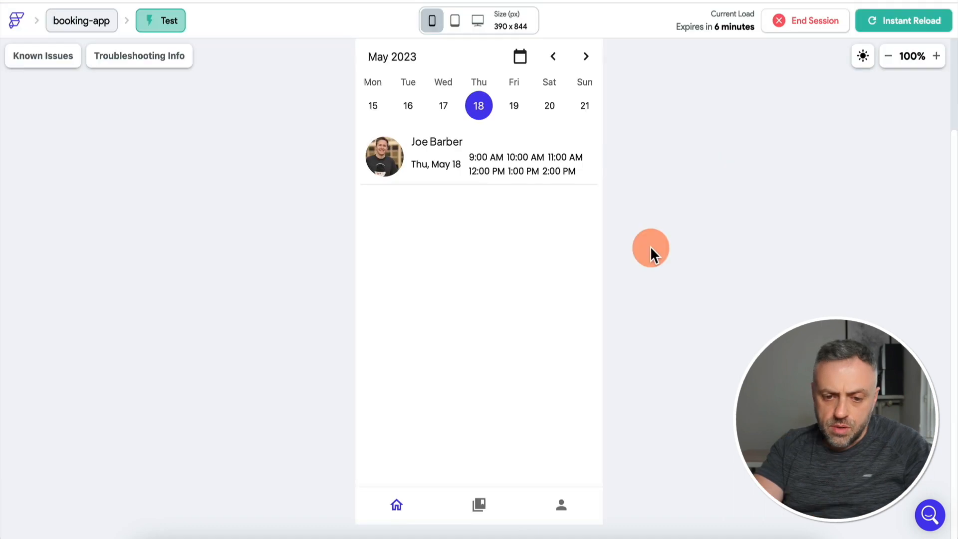
{"action": "left_click", "coordinate": [480, 506]}
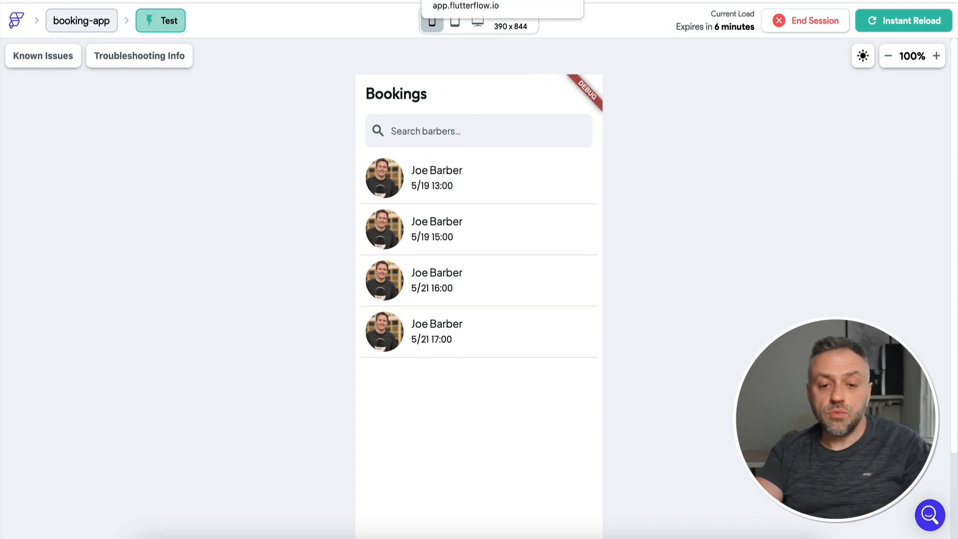
{"action": "left_click", "coordinate": [469, 1]}
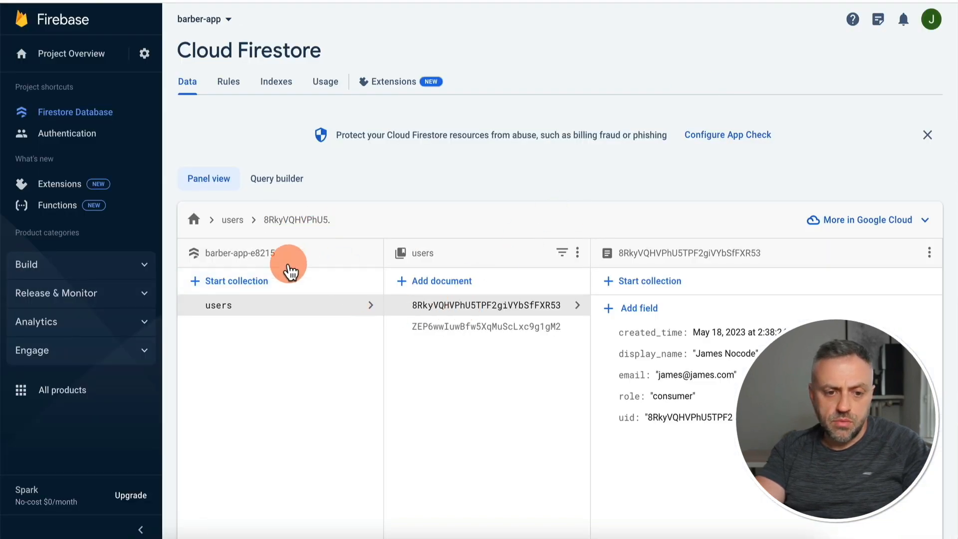
Open the barber's bookings collection and copy the uid reference path from an existing booking.
{"action": "left_click", "coordinate": [466, 327]}
{"action": "left_click", "coordinate": [633, 305]}
{"action": "left_click", "coordinate": [659, 279]}
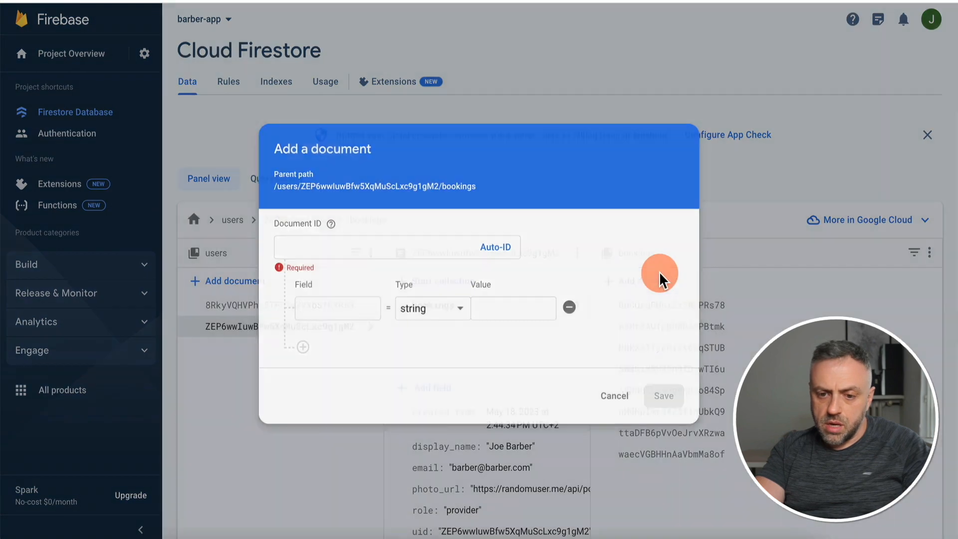
{"action": "left_click", "coordinate": [497, 247]}
{"action": "left_click", "coordinate": [615, 395]}
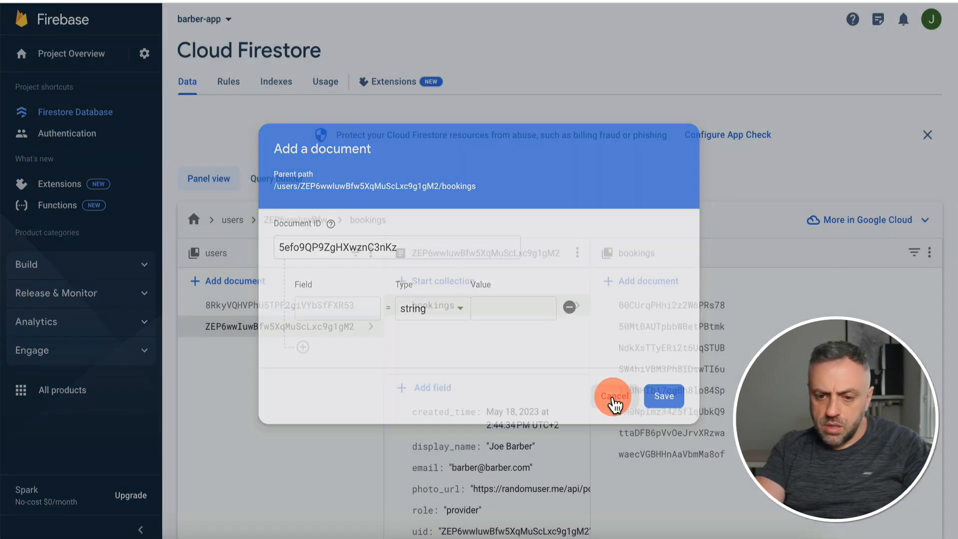
{"action": "left_click", "coordinate": [668, 309]}
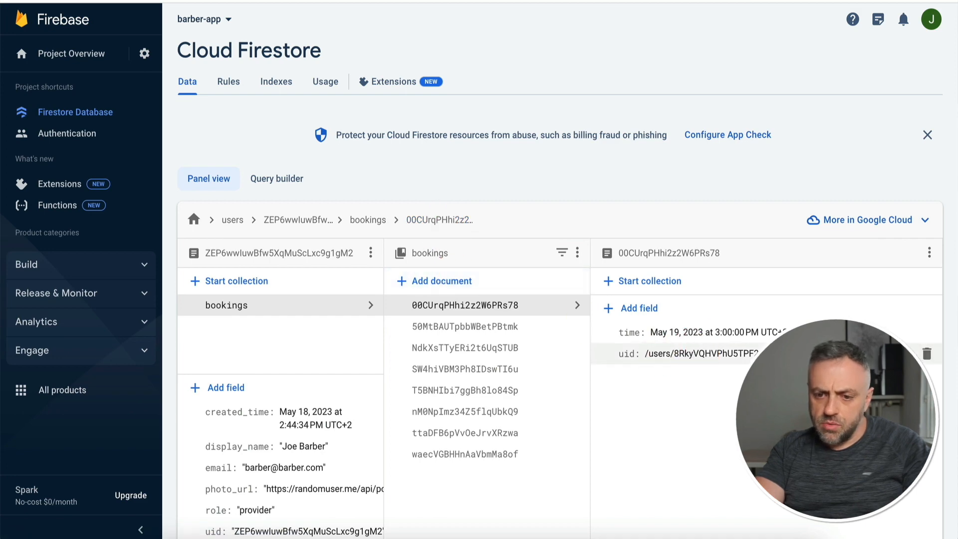
{"action": "left_click", "coordinate": [908, 352]}
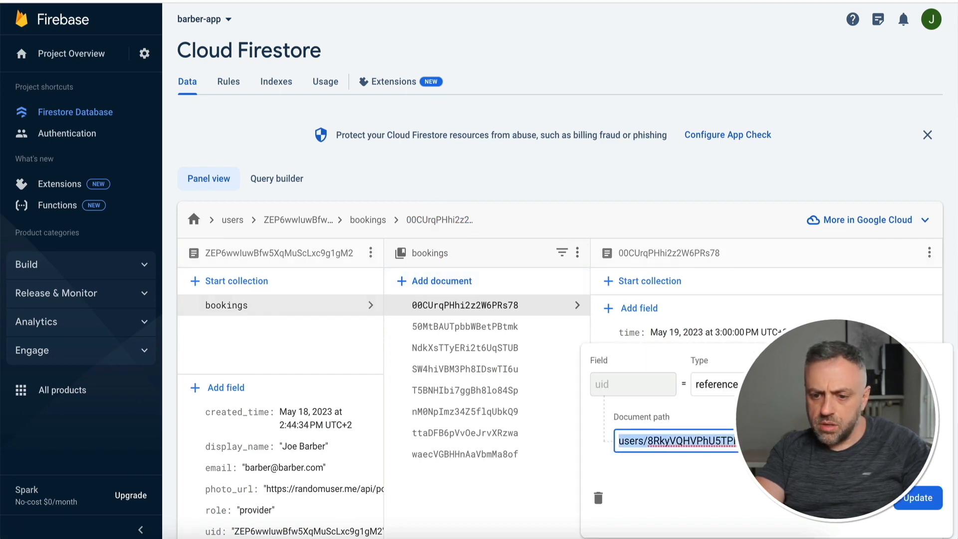
{"action": "key", "text": "Escape"}
Start an Auto-ID booking document with a uid reference field set to the copied user path.
{"action": "left_click", "coordinate": [456, 280]}
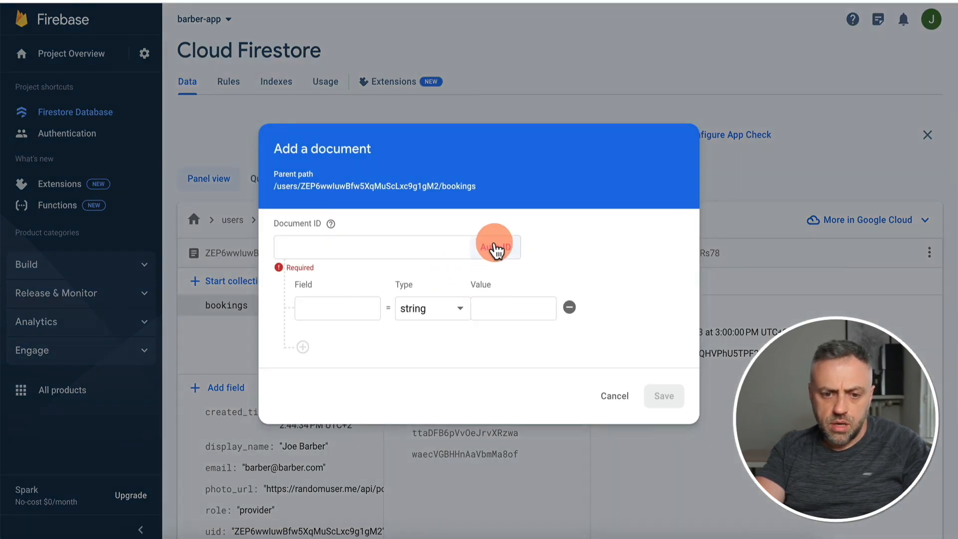
{"action": "left_click", "coordinate": [495, 249]}
{"action": "left_click", "coordinate": [337, 307]}
{"action": "type", "text": "time"}
{"action": "left_click", "coordinate": [327, 352]}
{"action": "left_click", "coordinate": [345, 344]}
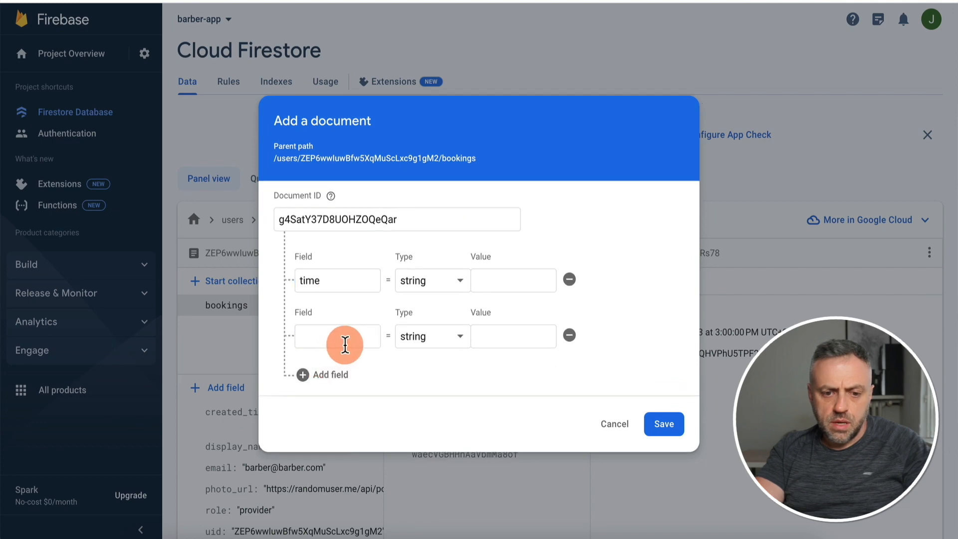
{"action": "left_click", "coordinate": [423, 349]}
{"action": "left_click", "coordinate": [427, 485]}
{"action": "type", "text": "users/8RkyVQHVPhU5TPF2giVYbSfFXR53"}
{"action": "left_click", "coordinate": [514, 246]}
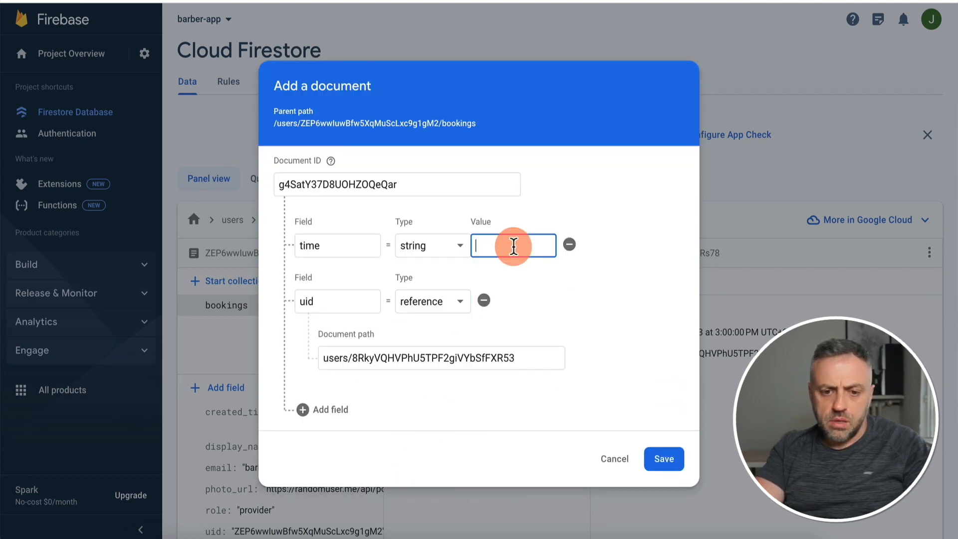
Set the time field as a timestamp of May 16, 2023, 10:00 AM and save the document.
{"action": "left_click", "coordinate": [432, 246]}
{"action": "left_click", "coordinate": [427, 370]}
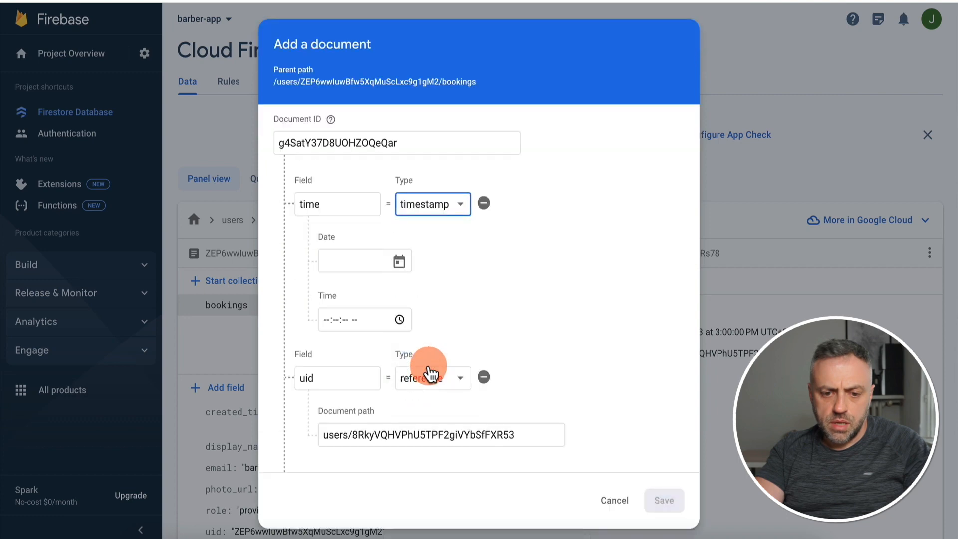
{"action": "left_click", "coordinate": [400, 261]}
{"action": "left_click", "coordinate": [390, 435]}
{"action": "left_click", "coordinate": [324, 321]}
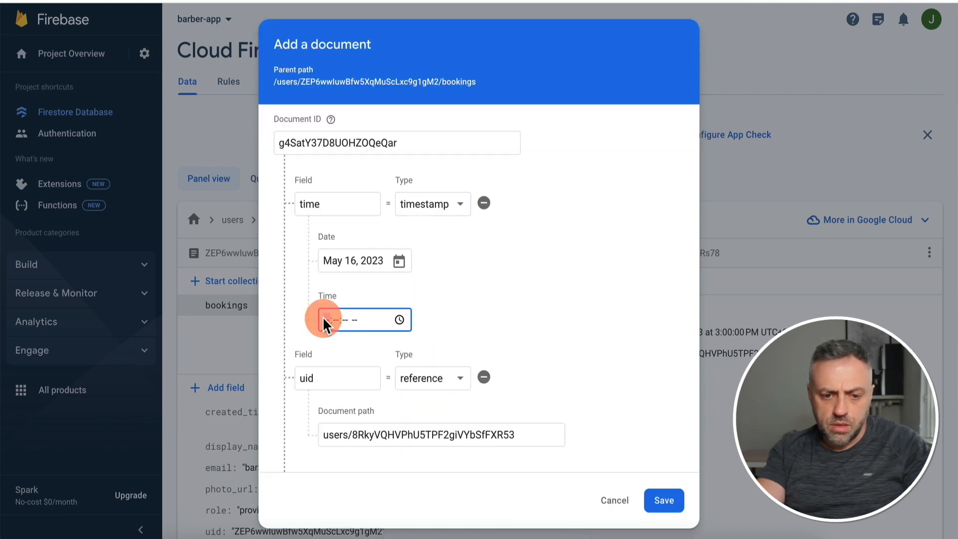
{"action": "type", "text": "100000a"}
{"action": "left_click", "coordinate": [663, 501]}
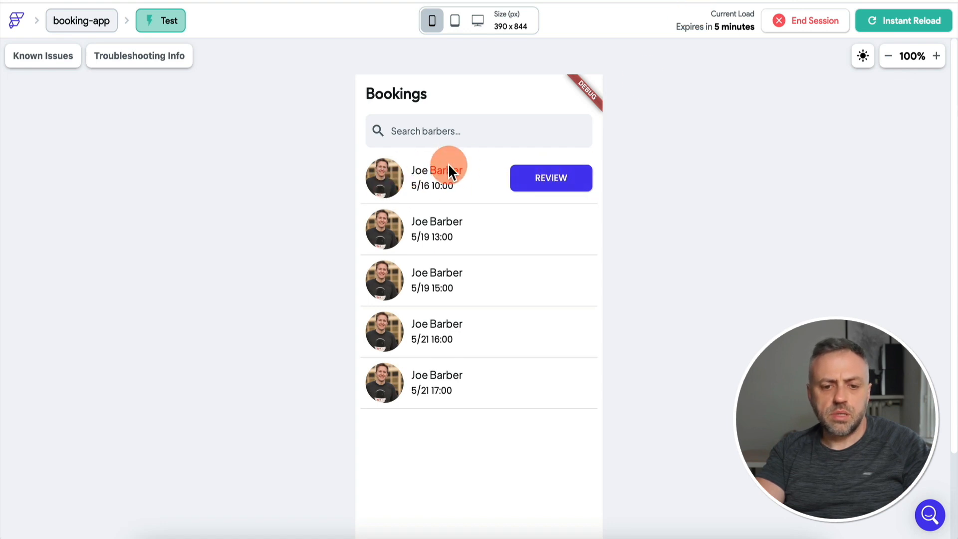
Tap REVIEW on the past 5/16 booking in the test app.
{"action": "left_click", "coordinate": [546, 186]}
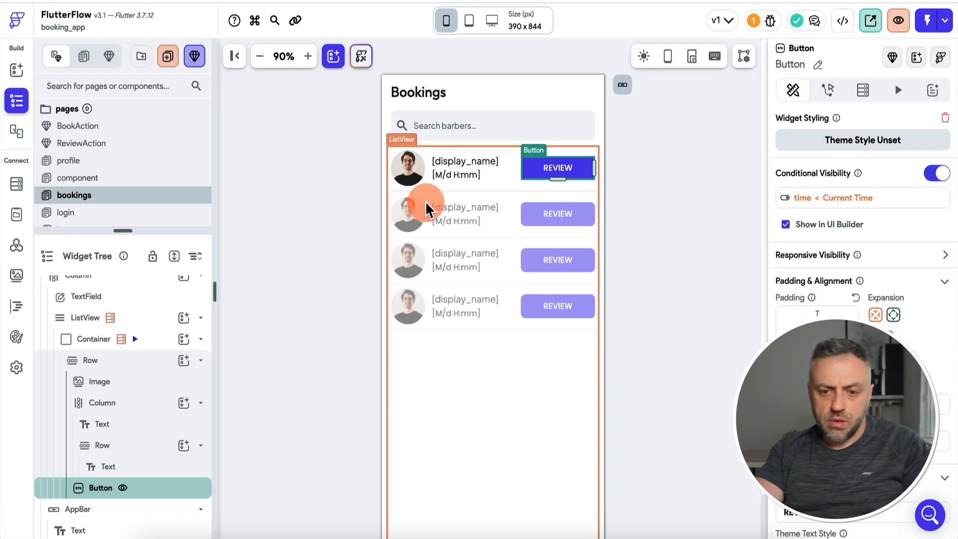
Add a Bottom Sheet tap action showing ReviewAction, 200 high with a white background.
{"action": "left_click", "coordinate": [828, 90]}
{"action": "left_click", "coordinate": [877, 197]}
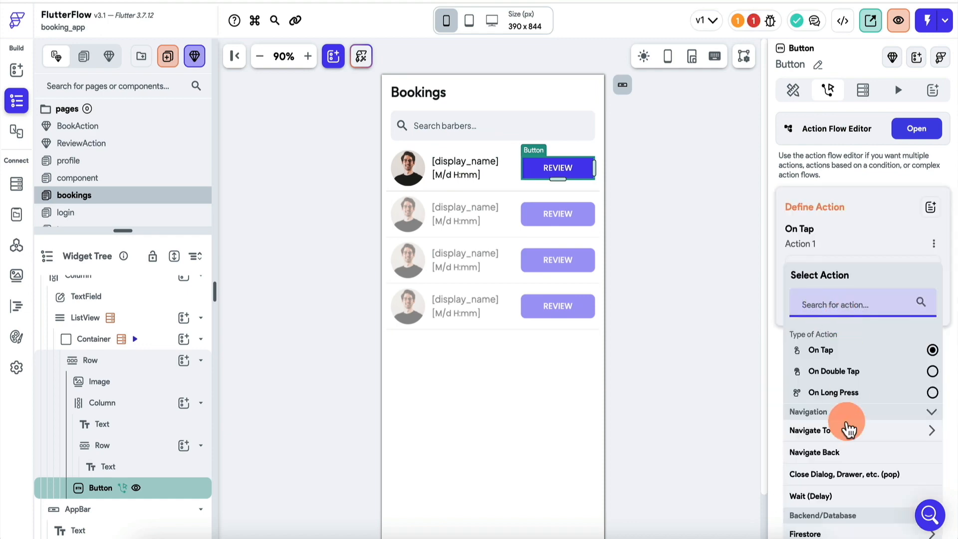
{"action": "scroll", "coordinate": [848, 429], "scroll_direction": "down", "scroll_amount": 10}
{"action": "left_click", "coordinate": [828, 461]}
{"action": "left_click", "coordinate": [874, 312]}
{"action": "left_click", "coordinate": [841, 174]}
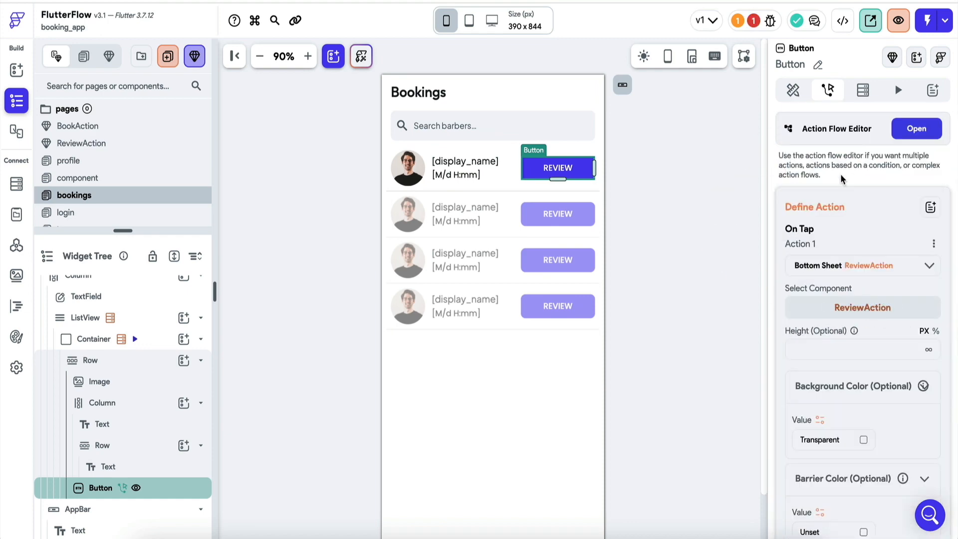
{"action": "left_click", "coordinate": [848, 349]}
{"action": "type", "text": "200"}
{"action": "scroll", "coordinate": [848, 349], "scroll_direction": "down", "scroll_amount": 2}
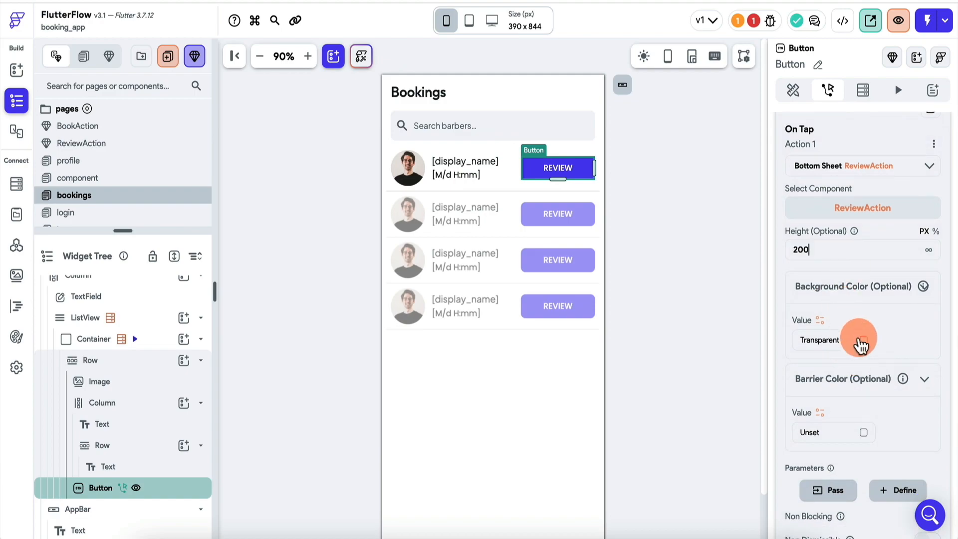
{"action": "left_click", "coordinate": [862, 343]}
{"action": "left_click", "coordinate": [490, 171]}
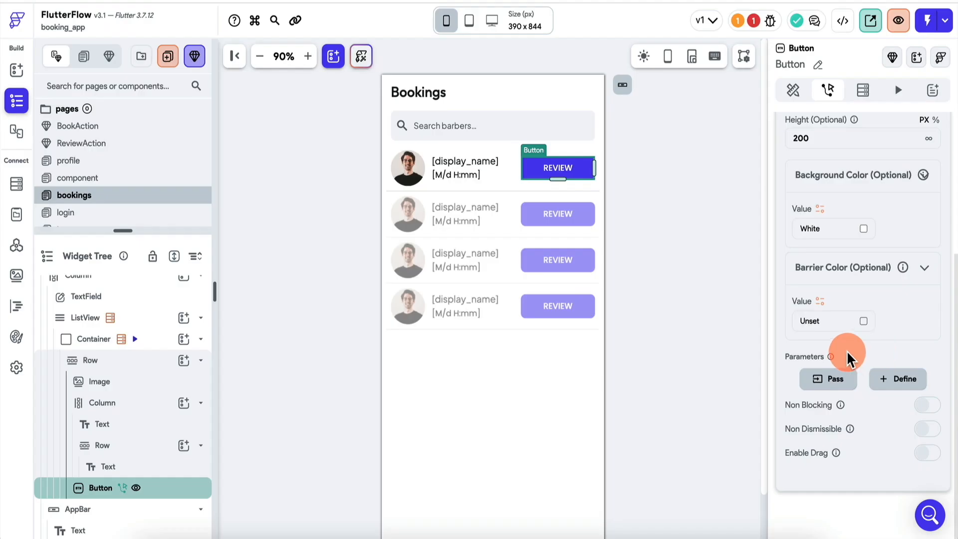
Pass the sheet's userRef parameter the users document Reference.
{"action": "left_click", "coordinate": [833, 392]}
{"action": "left_click", "coordinate": [834, 391]}
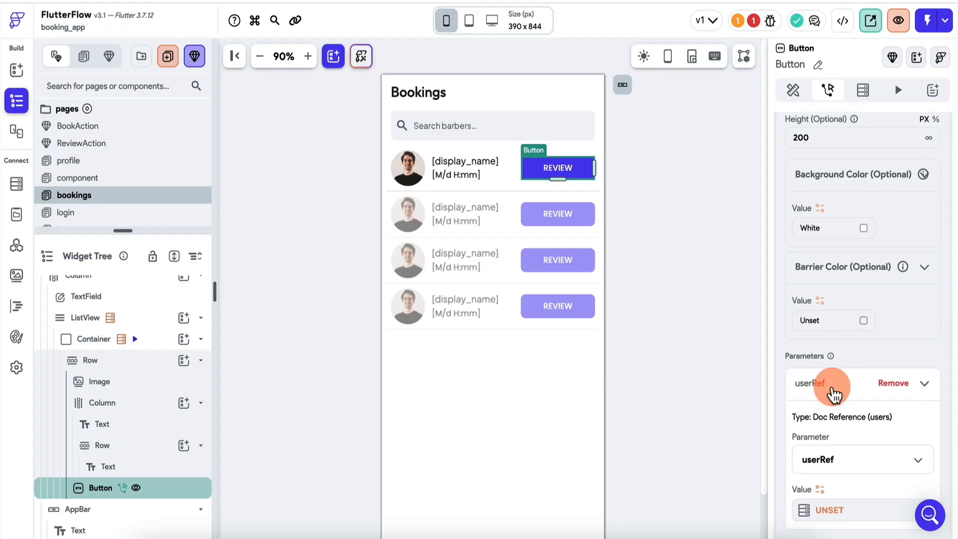
{"action": "scroll", "coordinate": [836, 394], "scroll_direction": "down", "scroll_amount": 2}
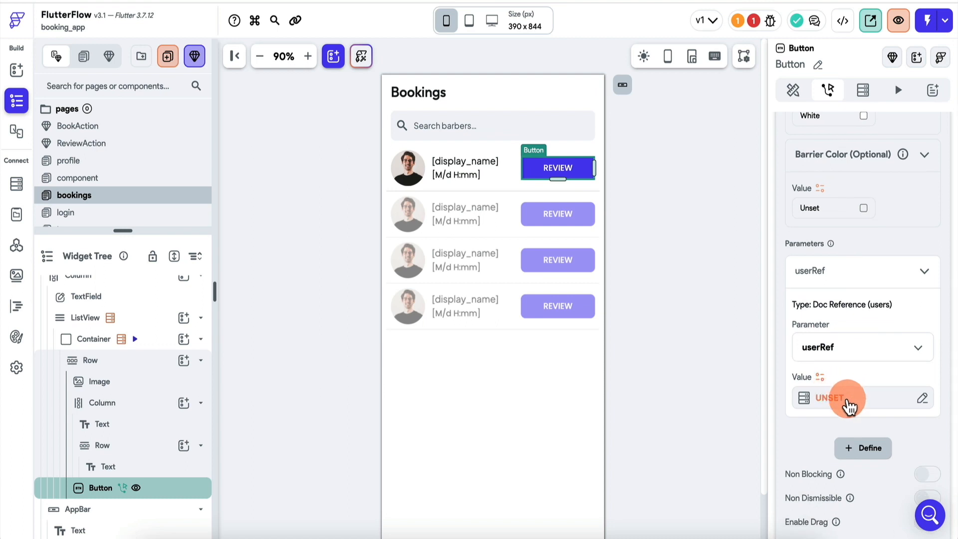
{"action": "left_click", "coordinate": [855, 405]}
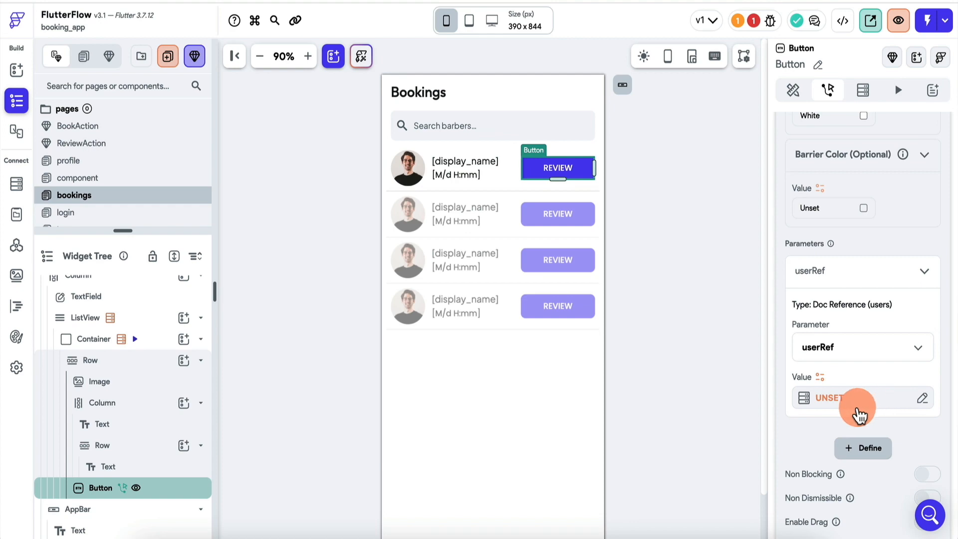
{"action": "left_click", "coordinate": [671, 383]}
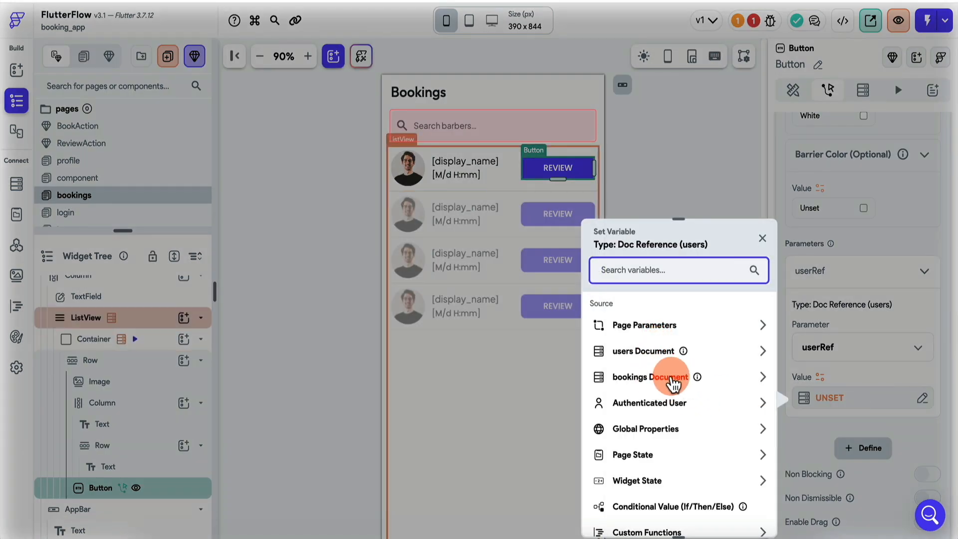
{"action": "scroll", "coordinate": [671, 381], "scroll_direction": "down", "scroll_amount": 2}
{"action": "left_click", "coordinate": [666, 317]}
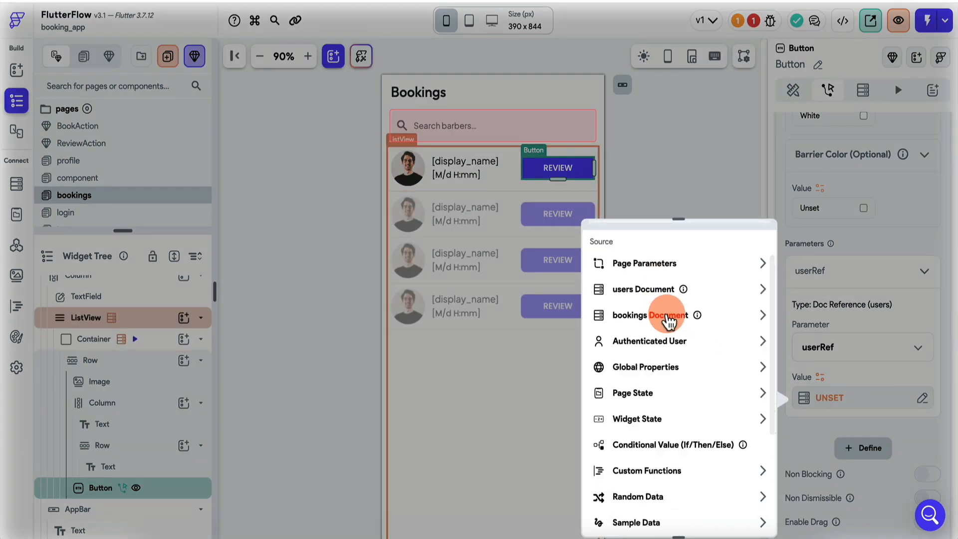
{"action": "left_click", "coordinate": [661, 291]}
{"action": "left_click", "coordinate": [658, 483]}
{"action": "scroll", "coordinate": [871, 349], "scroll_direction": "down", "scroll_amount": 2}
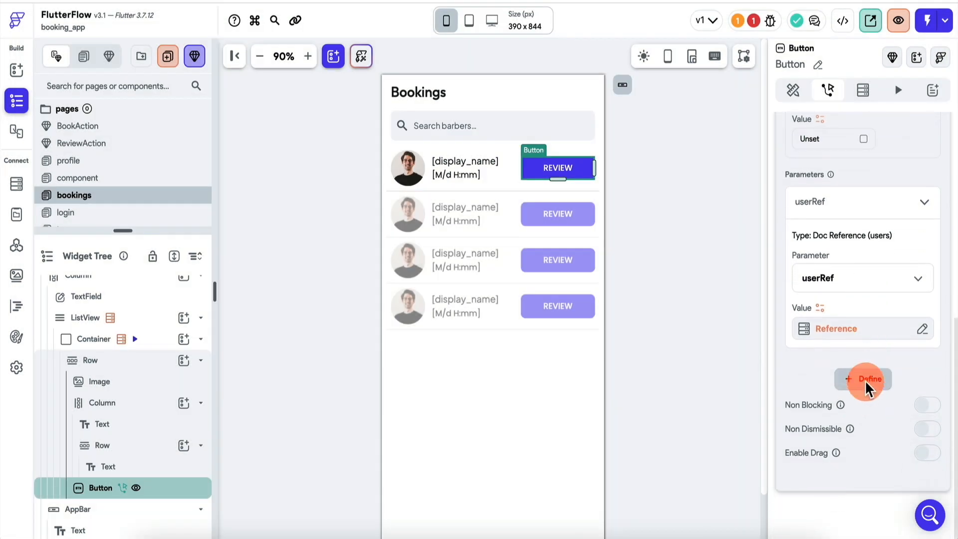
{"action": "left_click", "coordinate": [869, 380]}
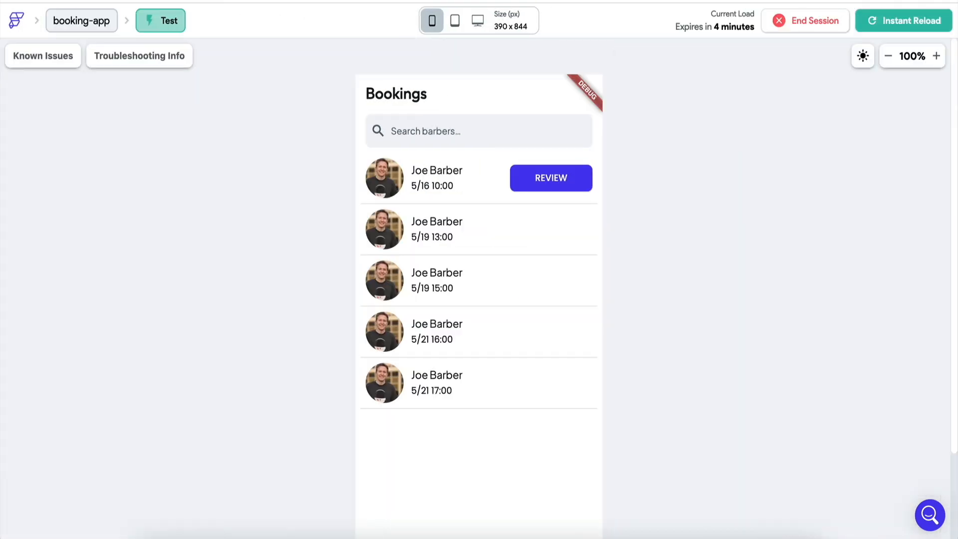
Reload the test app and submit a review rated 5 with 'Excellent barber' for the past booking.
{"action": "left_click", "coordinate": [903, 31]}
{"action": "left_click", "coordinate": [487, 504]}
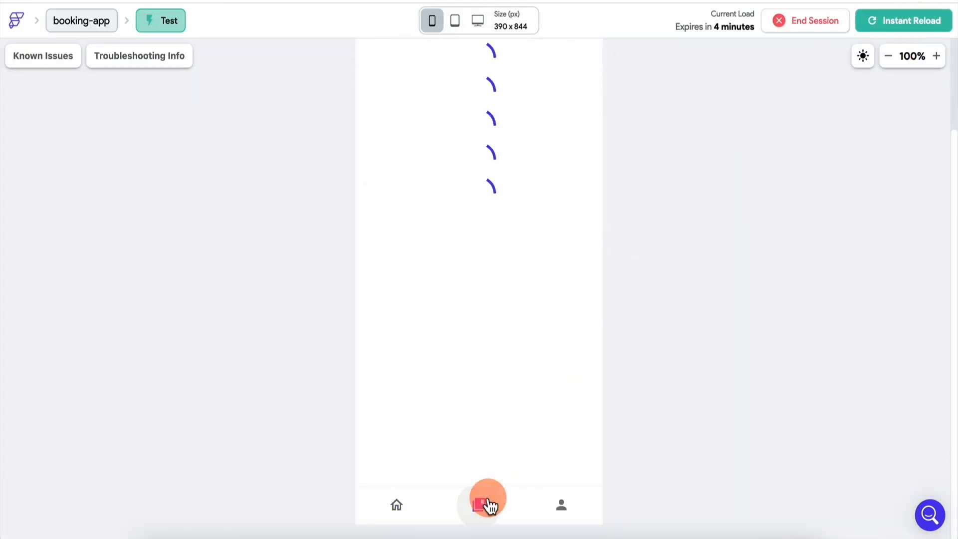
{"action": "left_click", "coordinate": [551, 145]}
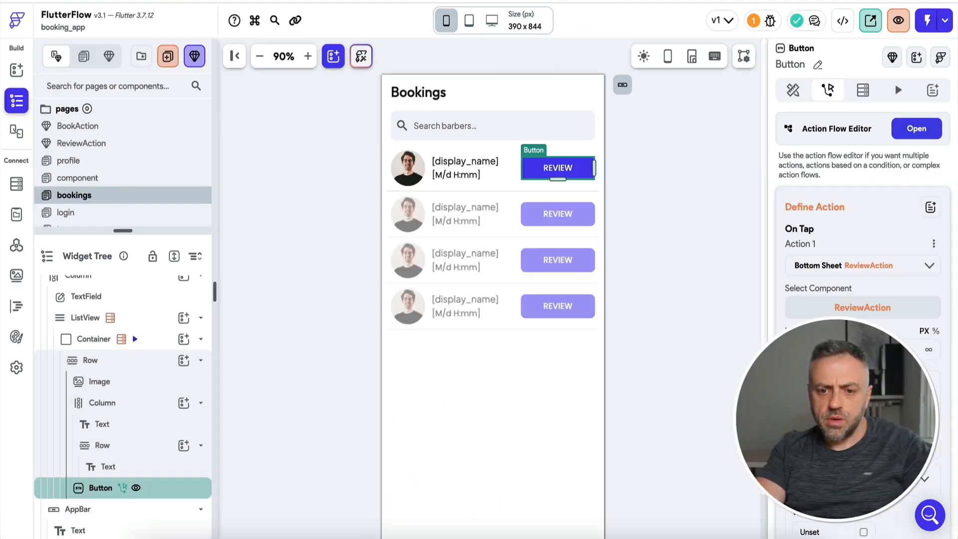
{"action": "left_click", "coordinate": [842, 350]}
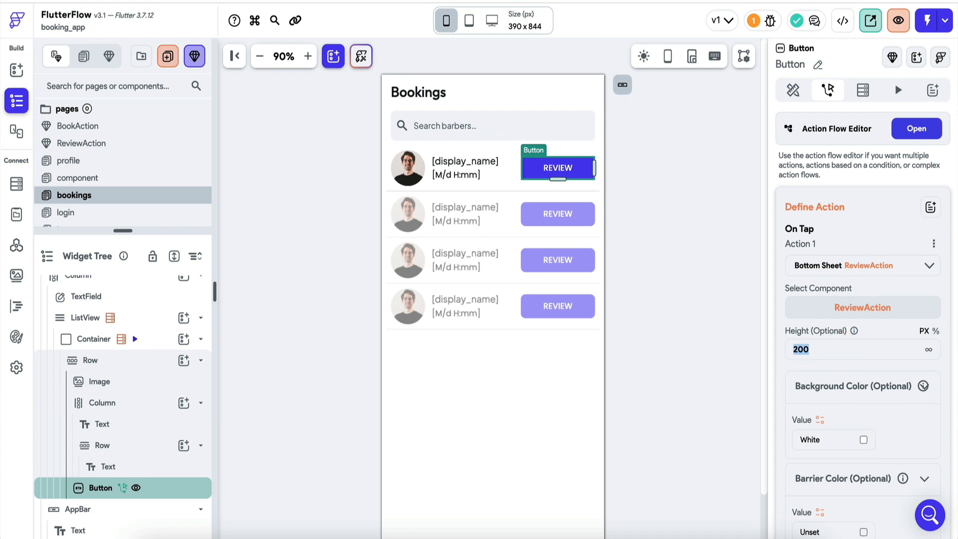
{"action": "left_click", "coordinate": [496, 399]}
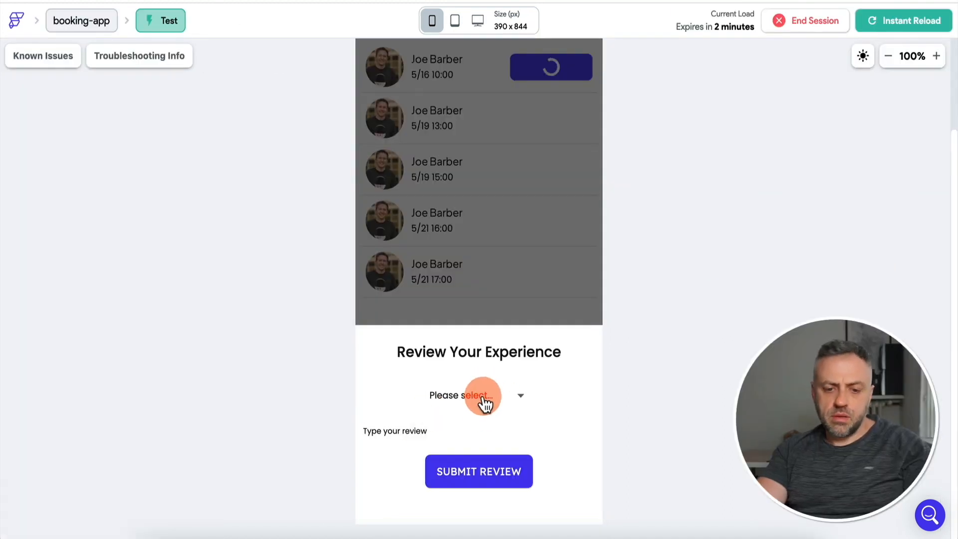
{"action": "left_click", "coordinate": [468, 471]}
{"action": "left_click", "coordinate": [415, 430]}
{"action": "type", "text": "Excellent barber"}
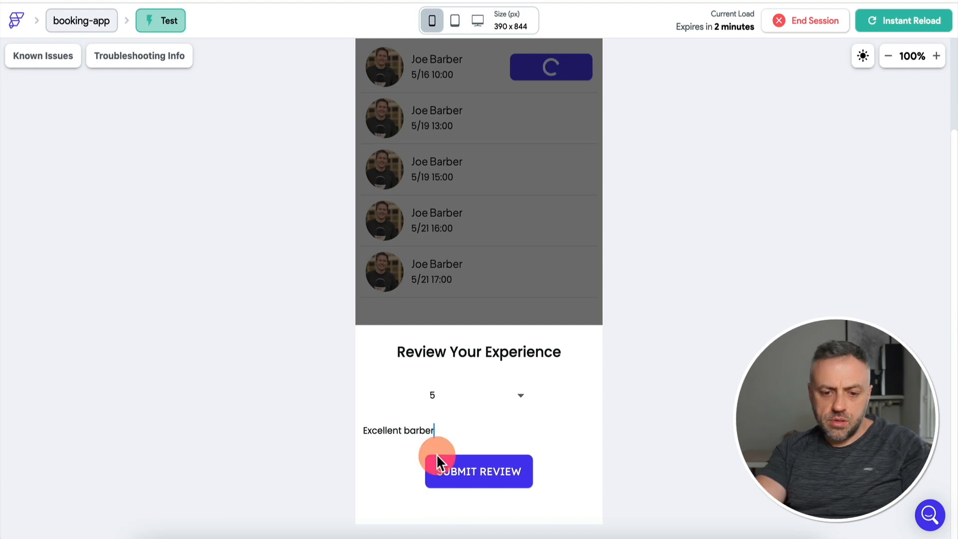
{"action": "left_click", "coordinate": [436, 455]}
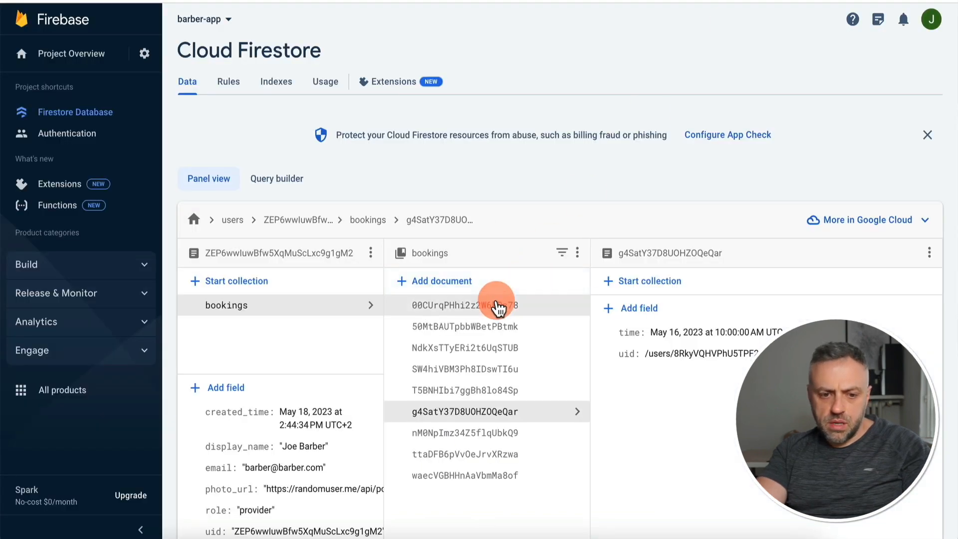
Check the new document in the barber's reviews subcollection, then return the test app to Home.
{"action": "left_click", "coordinate": [304, 222]}
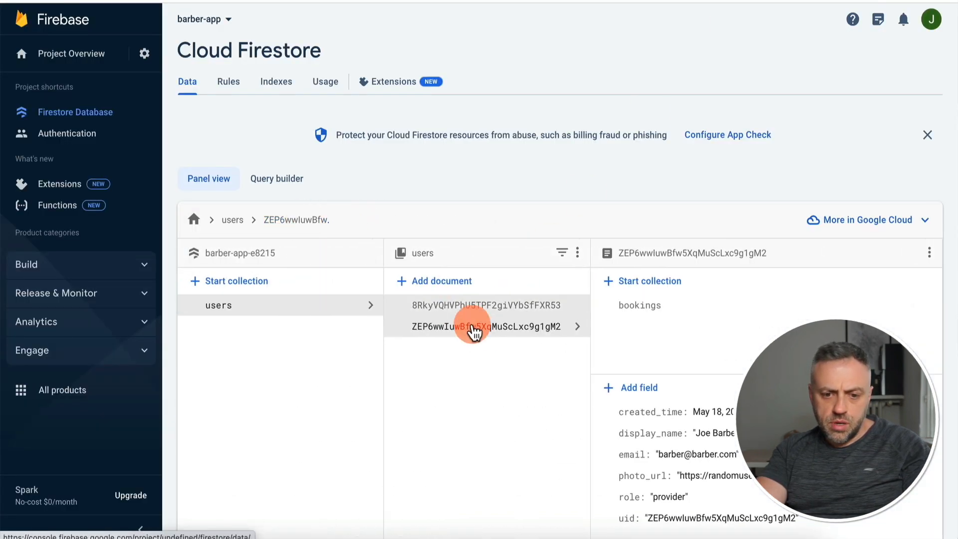
{"action": "left_click", "coordinate": [654, 330]}
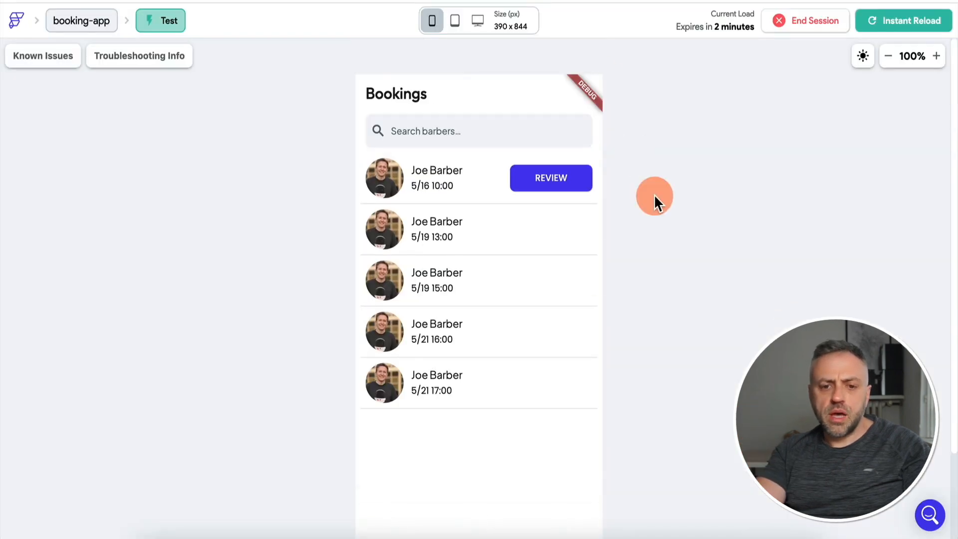
{"action": "scroll", "coordinate": [653, 194], "scroll_direction": "down", "scroll_amount": 2}
{"action": "left_click", "coordinate": [402, 505]}
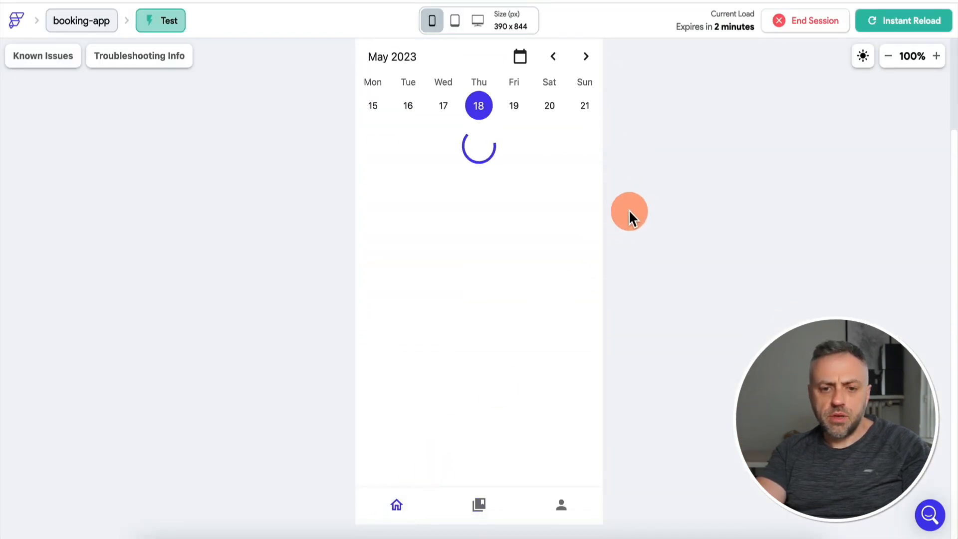
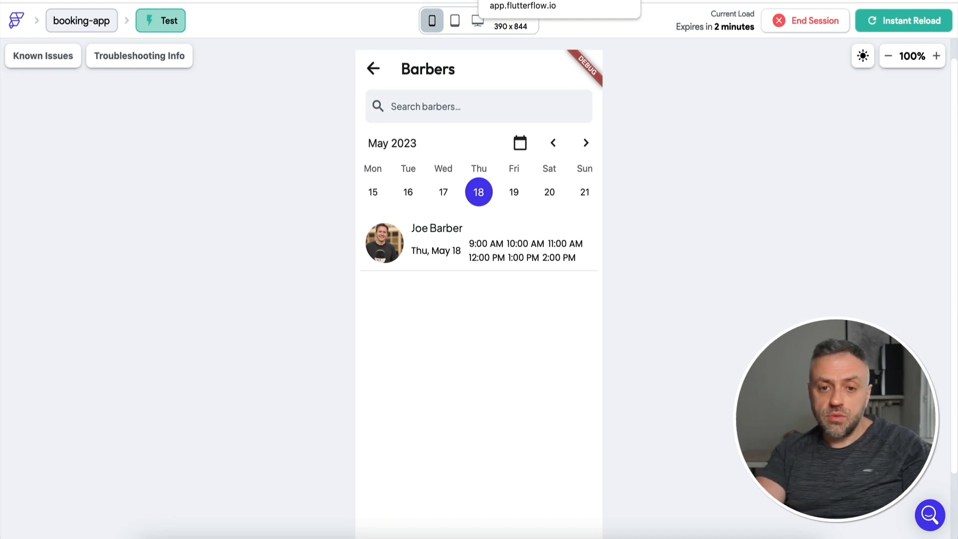
Leave Test mode and delete the back arrow from the Barbers home page header.
{"action": "left_click", "coordinate": [373, 70]}
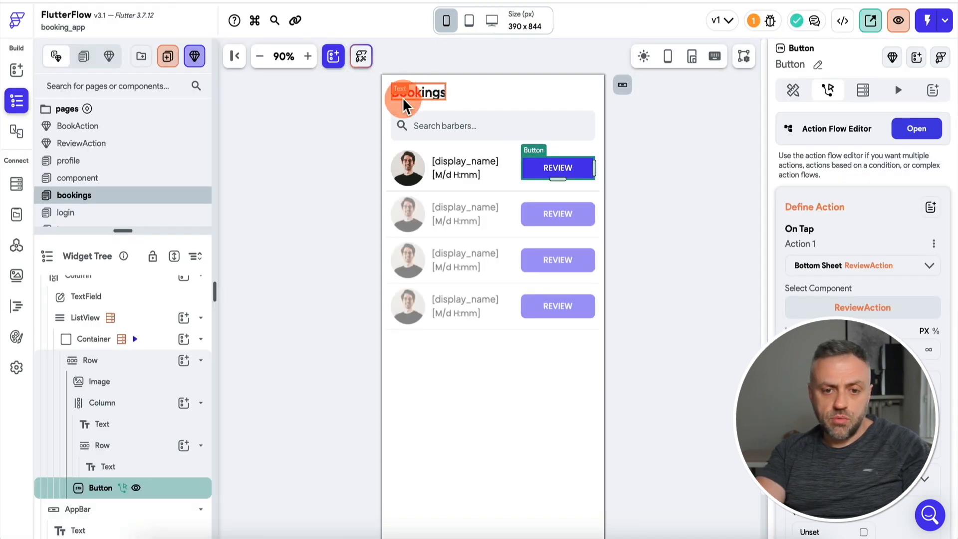
{"action": "left_click_drag", "start_coordinate": [100, 230], "coordinate": [100, 284]}
{"action": "left_click", "coordinate": [98, 230]}
{"action": "left_click", "coordinate": [399, 97]}
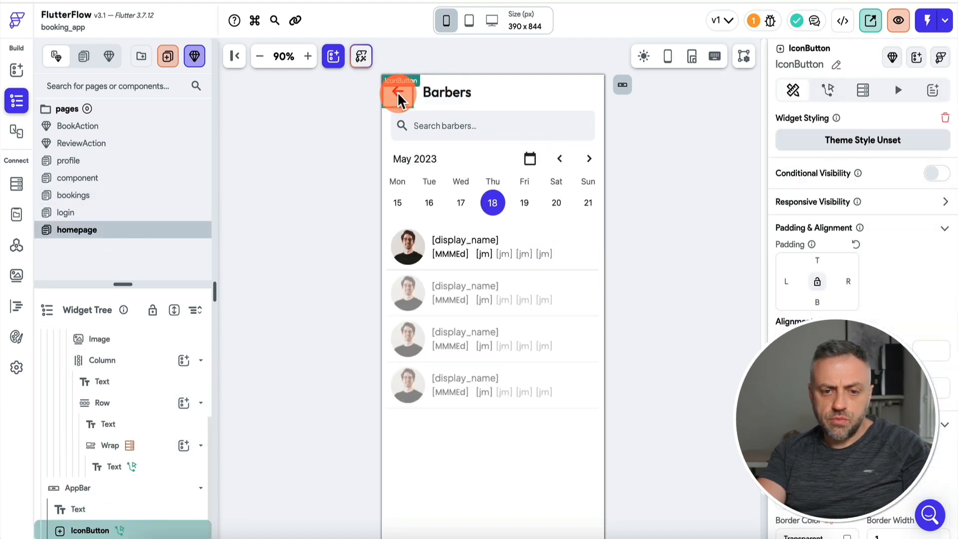
{"action": "key", "text": "Delete"}
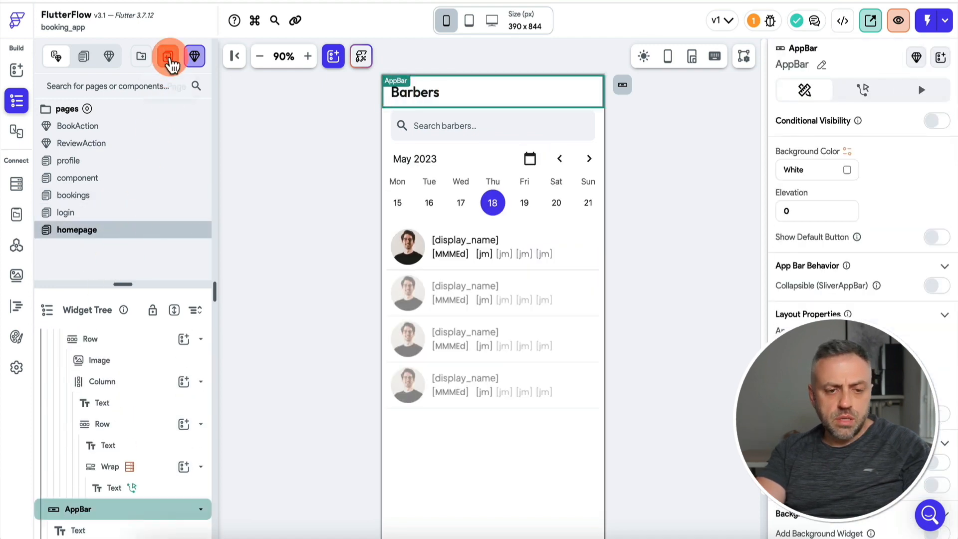
Create a page from the Profile 13 - Doctor Details template and retitle it 'Barber details'.
{"action": "left_click", "coordinate": [169, 57]}
{"action": "type", "text": "detail"}
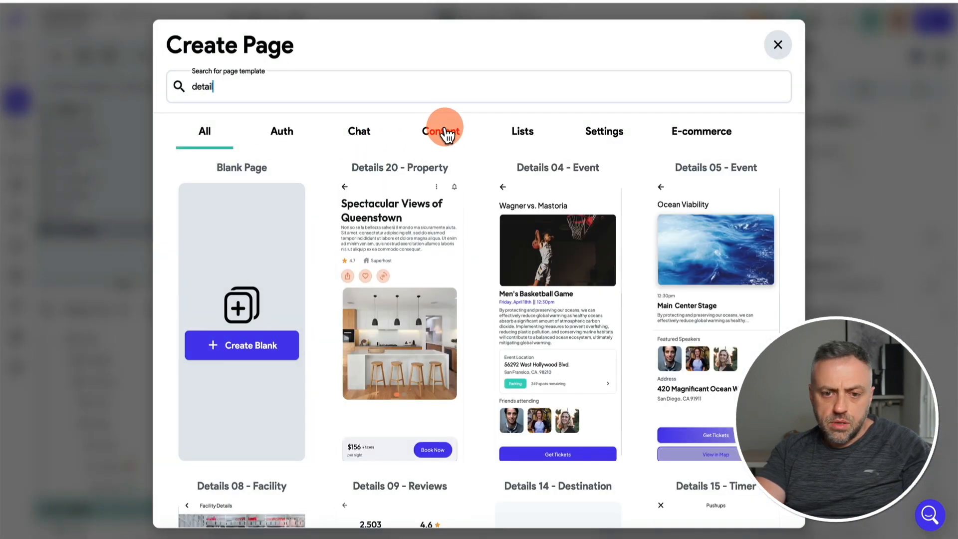
{"action": "left_click", "coordinate": [444, 131]}
{"action": "scroll", "coordinate": [423, 263], "scroll_direction": "down", "scroll_amount": 5}
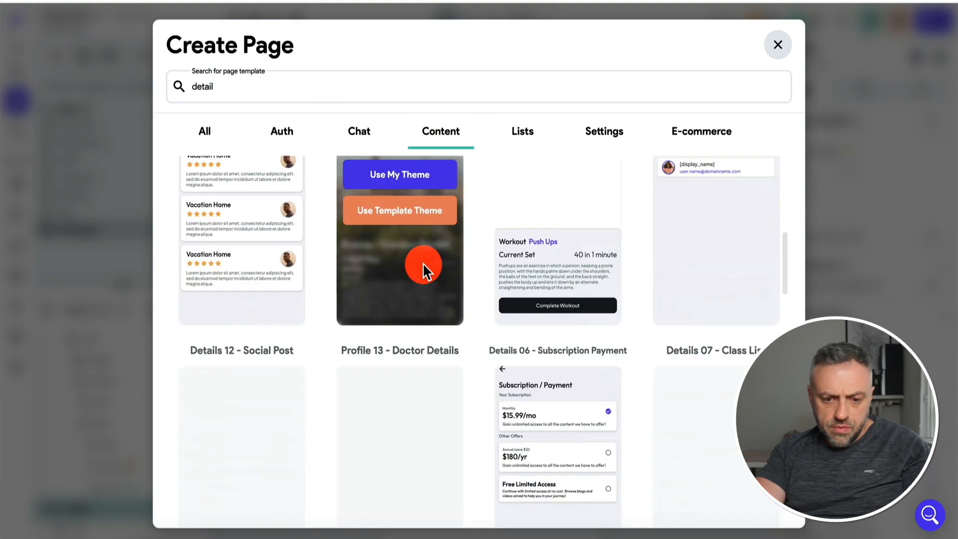
{"action": "scroll", "coordinate": [423, 263], "scroll_direction": "down", "scroll_amount": 4}
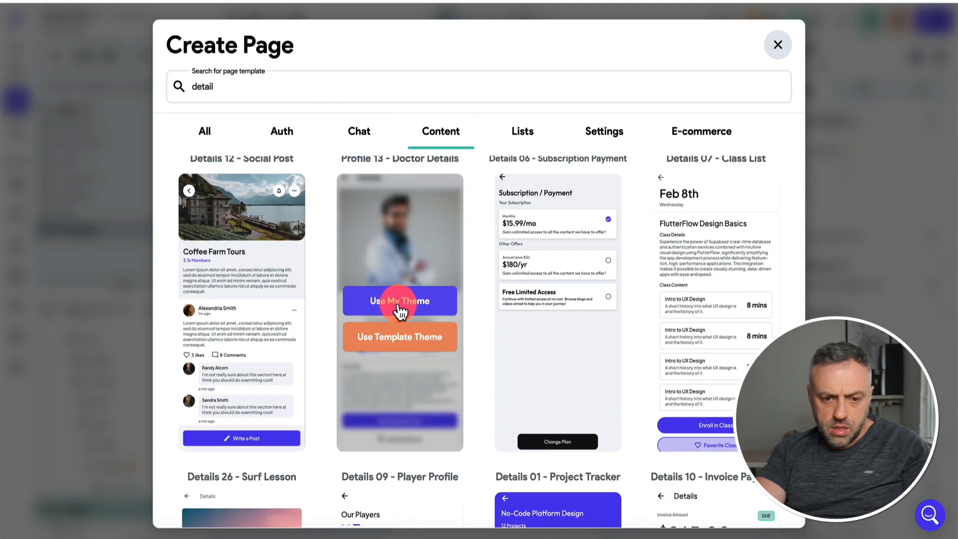
{"action": "left_click", "coordinate": [400, 311]}
{"action": "left_click", "coordinate": [447, 94]}
{"action": "left_click", "coordinate": [800, 188]}
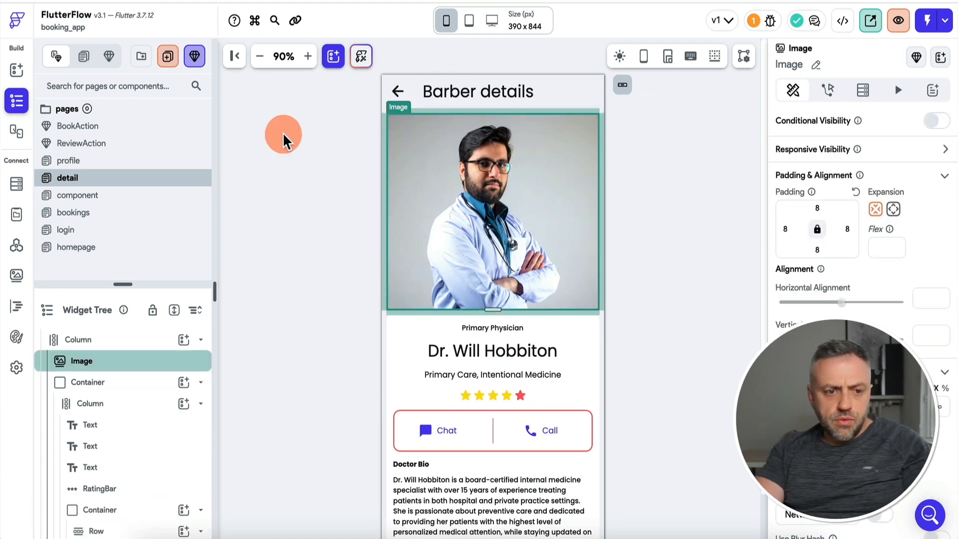
Add a userRef page parameter that references the users collection.
{"action": "left_click", "coordinate": [133, 340]}
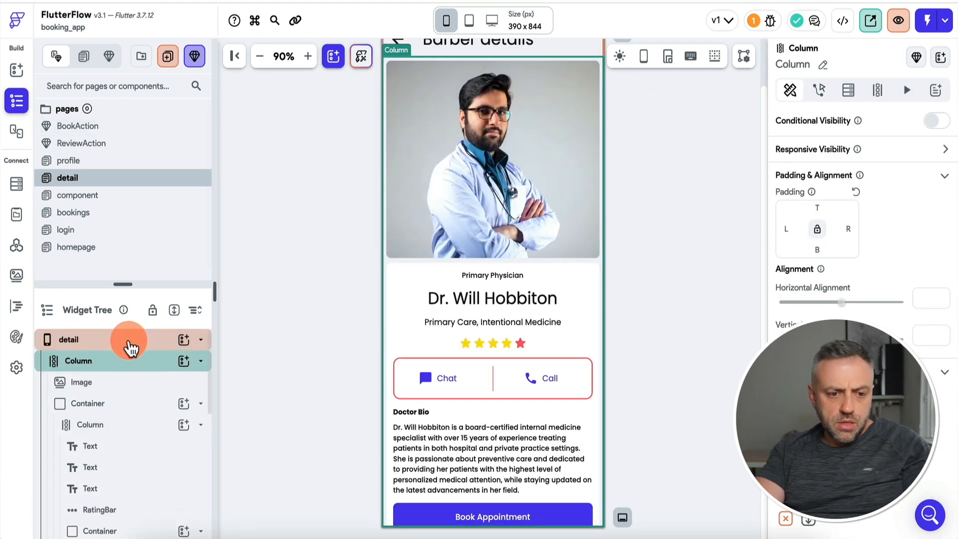
{"action": "left_click", "coordinate": [133, 339]}
{"action": "left_click", "coordinate": [943, 54]}
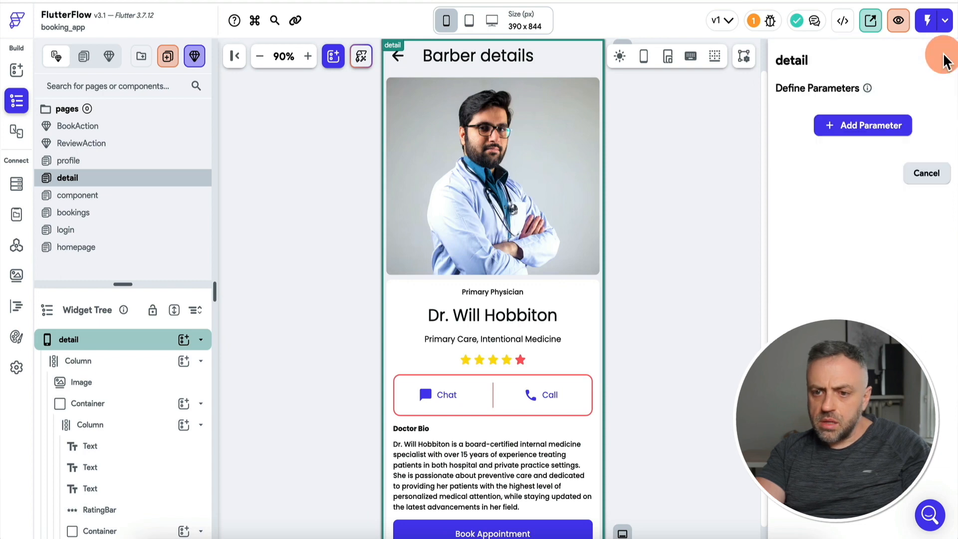
{"action": "left_click", "coordinate": [866, 131]}
{"action": "left_click", "coordinate": [832, 173]}
{"action": "type", "text": "use"}
{"action": "type", "text": "rRef"}
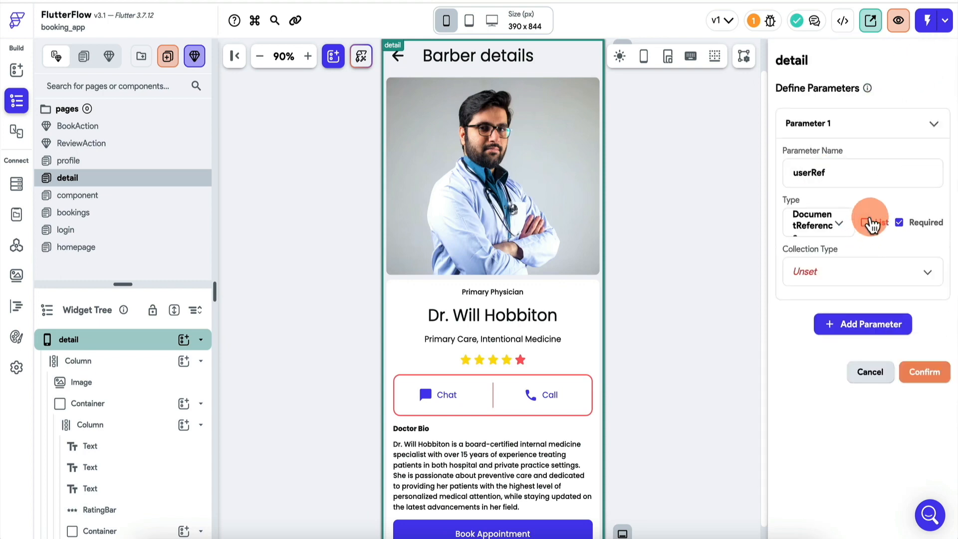
{"action": "left_click", "coordinate": [866, 272]}
{"action": "left_click", "coordinate": [848, 322]}
{"action": "left_click", "coordinate": [933, 373]}
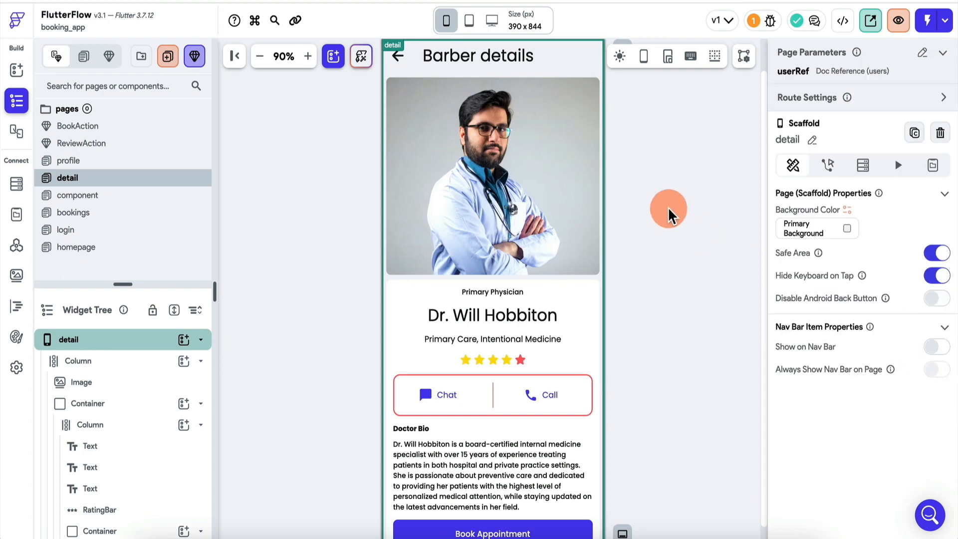
Add a page query loading the users document from the userRef reference.
{"action": "left_click", "coordinate": [206, 311]}
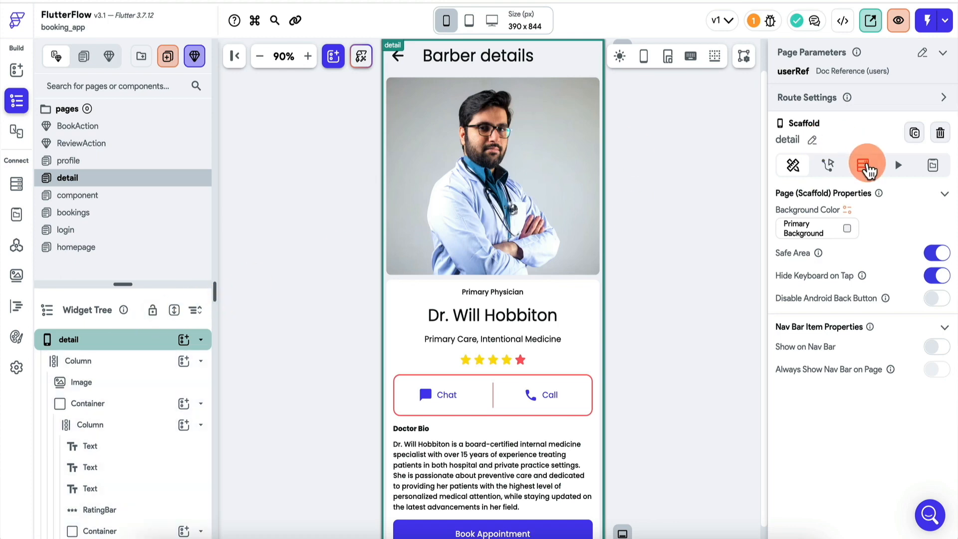
{"action": "left_click", "coordinate": [863, 164]}
{"action": "left_click", "coordinate": [830, 207]}
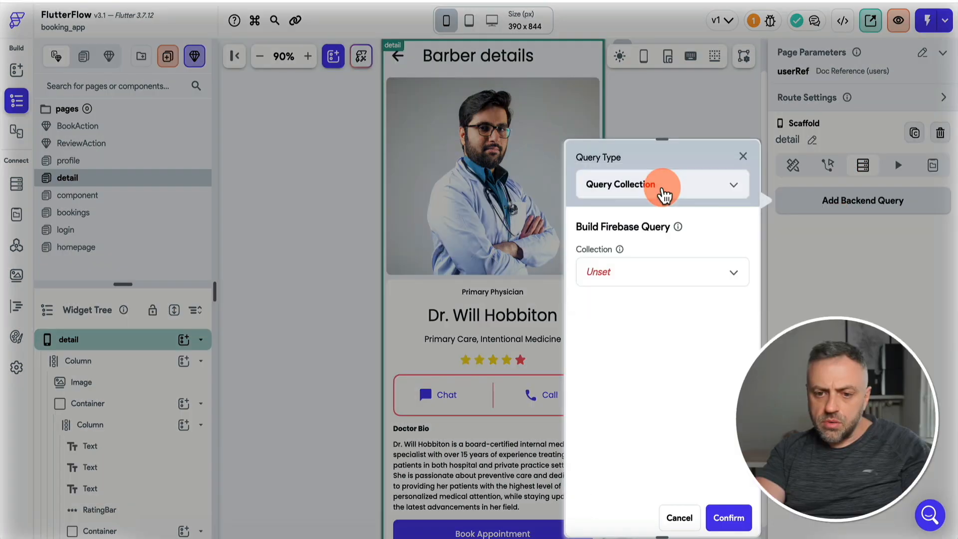
{"action": "left_click", "coordinate": [648, 199]}
{"action": "left_click", "coordinate": [637, 223]}
{"action": "left_click", "coordinate": [641, 269]}
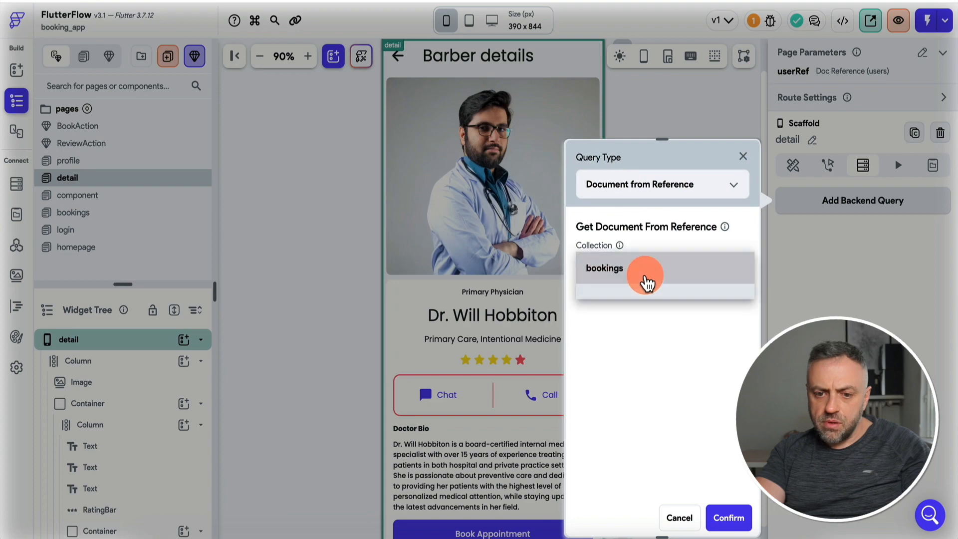
{"action": "left_click", "coordinate": [631, 299]}
{"action": "left_click", "coordinate": [666, 300]}
{"action": "left_click", "coordinate": [733, 520]}
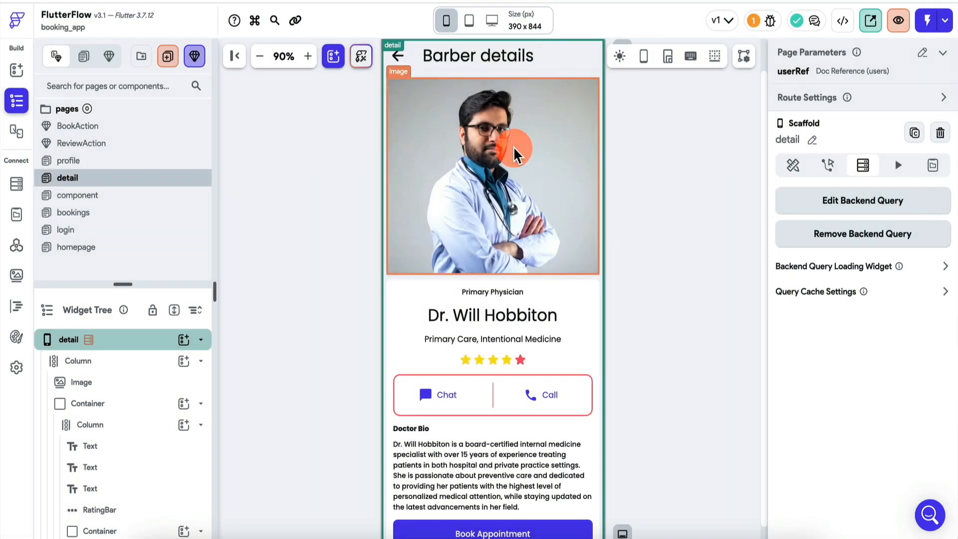
{"action": "left_click", "coordinate": [513, 154]}
Remove the Primary Physician label from the detail card.
{"action": "left_click", "coordinate": [800, 350]}
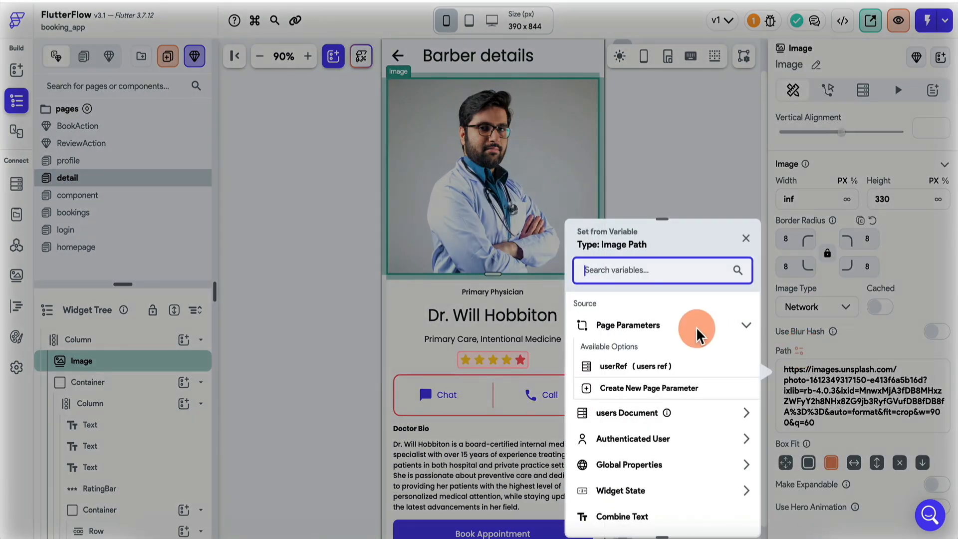
{"action": "left_click", "coordinate": [503, 295]}
{"action": "key", "text": "Delete"}
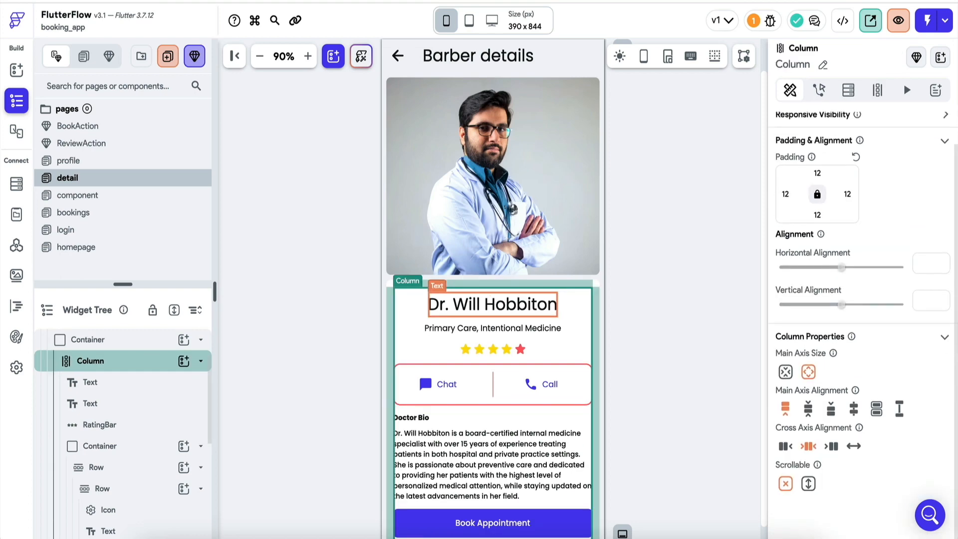
Bind the name heading to display_name, drop the Primary Care line, and shorten the bio to 'Bio'.
{"action": "left_click", "coordinate": [533, 299]}
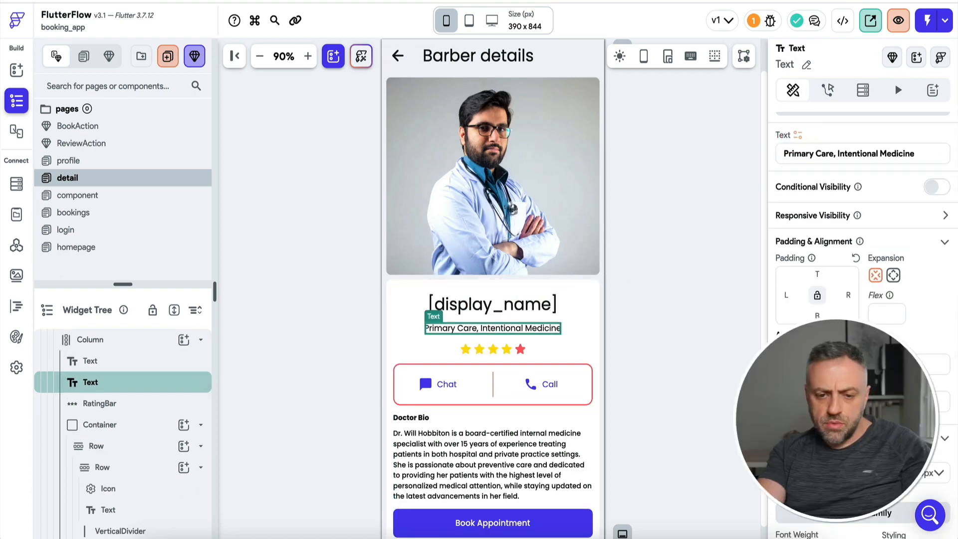
{"action": "key", "text": "Delete"}
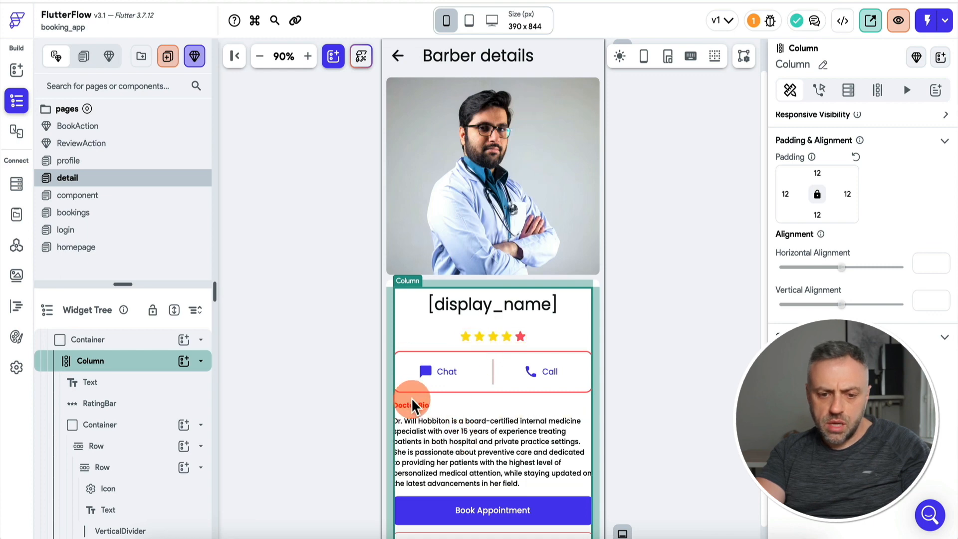
{"action": "left_click", "coordinate": [415, 424]}
{"action": "key", "text": "ctrl+a"}
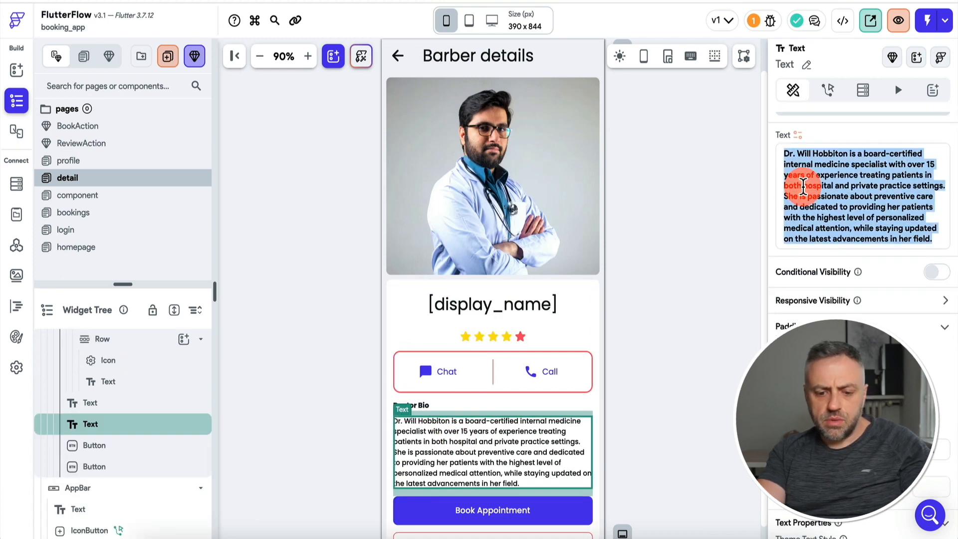
{"action": "type", "text": "Bio"}
Rename the Doctor Bio heading to Barber Bio and delete the Chat and Call buttons.
{"action": "left_click", "coordinate": [647, 289]}
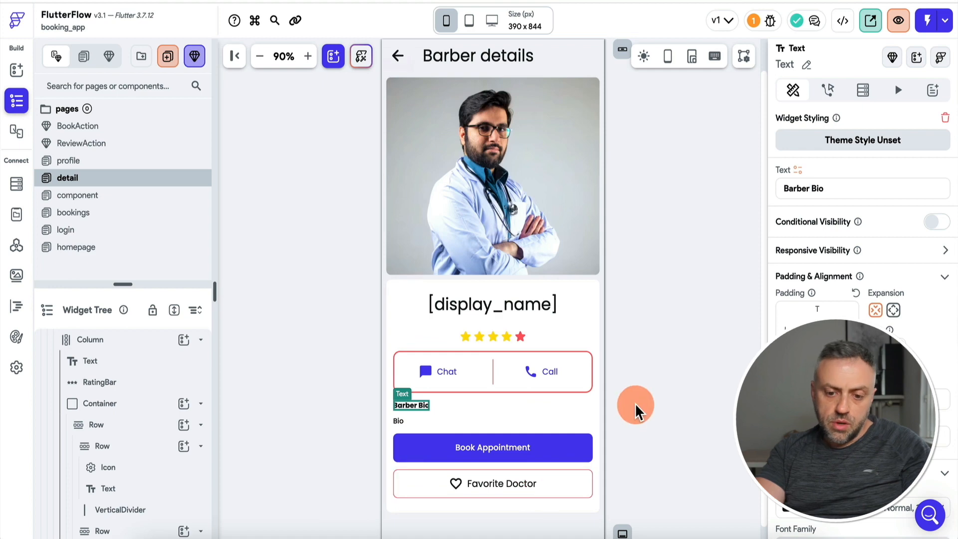
{"action": "scroll", "coordinate": [637, 406], "scroll_direction": "down", "scroll_amount": 1}
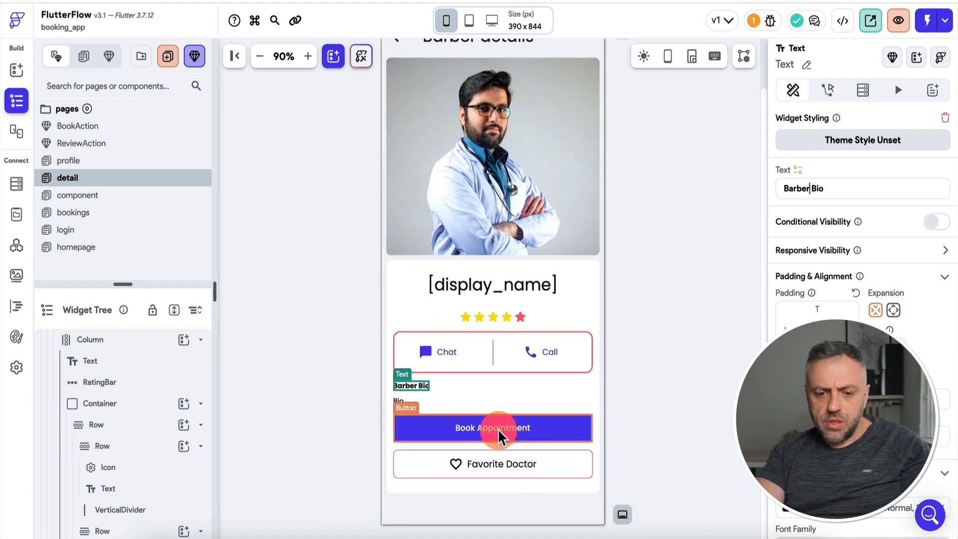
{"action": "left_click", "coordinate": [520, 432]}
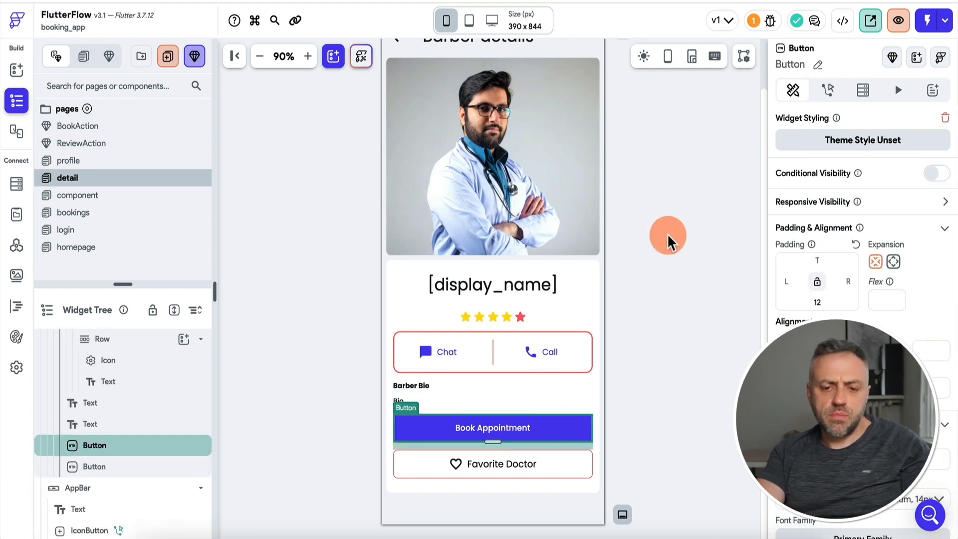
{"action": "left_click", "coordinate": [465, 338]}
{"action": "key", "text": "Delete"}
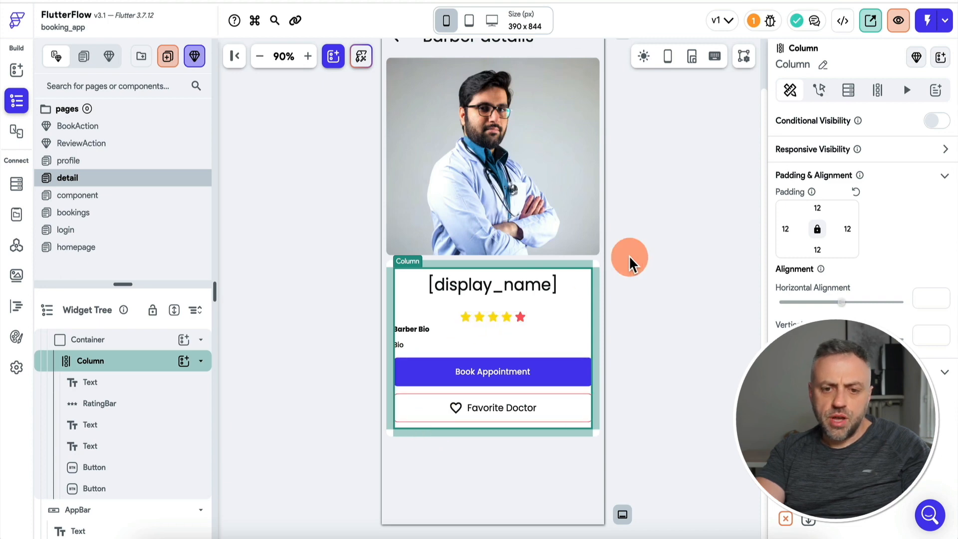
{"action": "scroll", "coordinate": [631, 257], "scroll_direction": "up", "scroll_amount": 2}
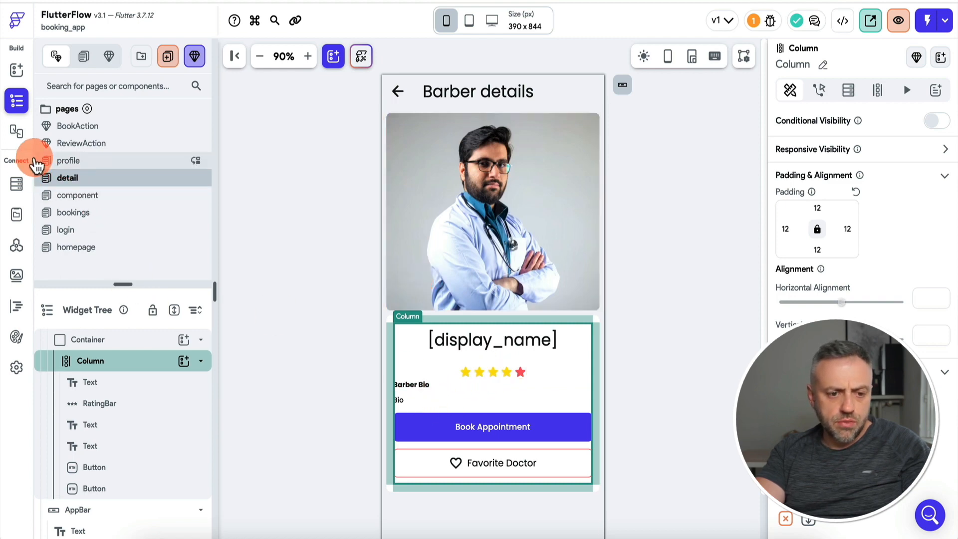
Insert a ListView above the buttons holding a Row with two Text widgets.
{"action": "scroll", "coordinate": [141, 284], "scroll_direction": "down", "scroll_amount": 1}
{"action": "left_click_drag", "start_coordinate": [141, 282], "coordinate": [144, 194]}
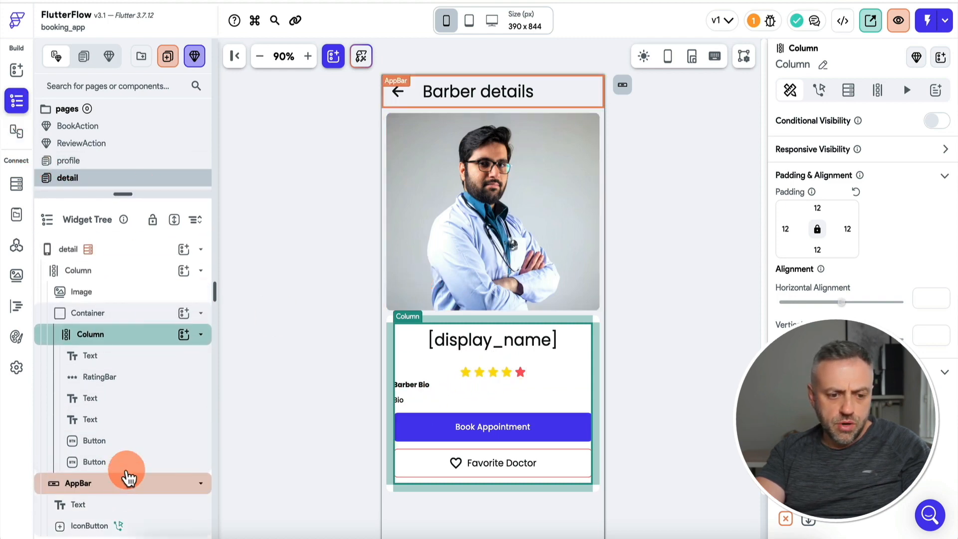
{"action": "left_click", "coordinate": [184, 335]}
{"action": "left_click", "coordinate": [250, 404]}
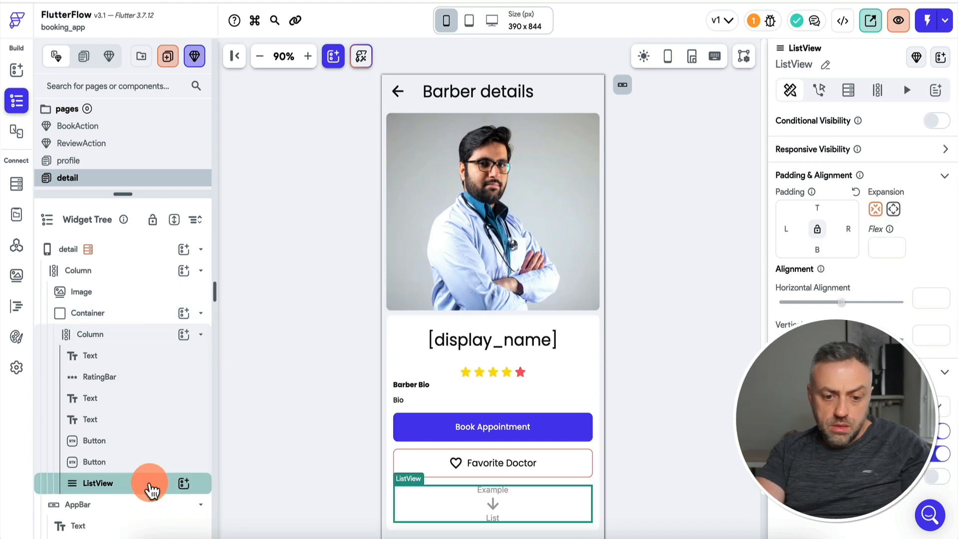
{"action": "left_click_drag", "start_coordinate": [182, 488], "coordinate": [148, 426]}
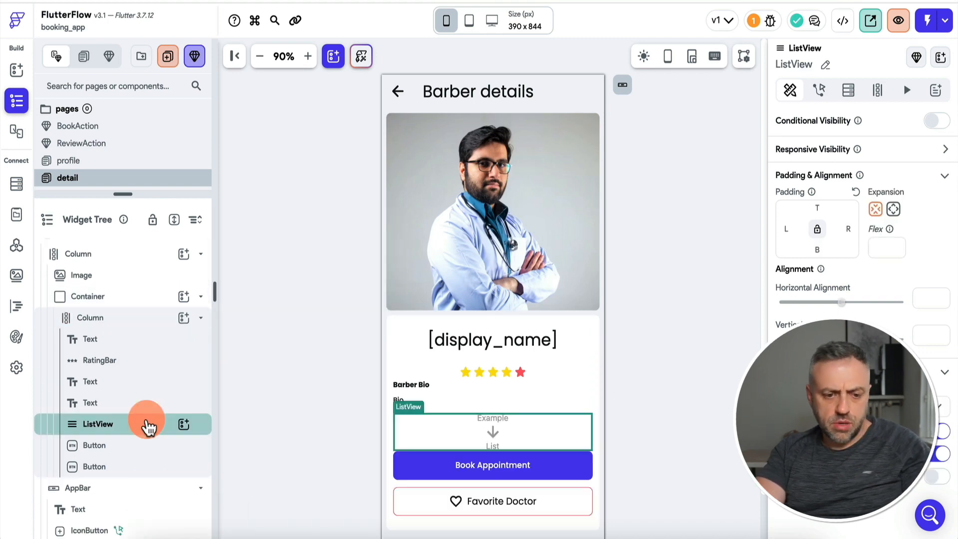
{"action": "left_click", "coordinate": [183, 424]}
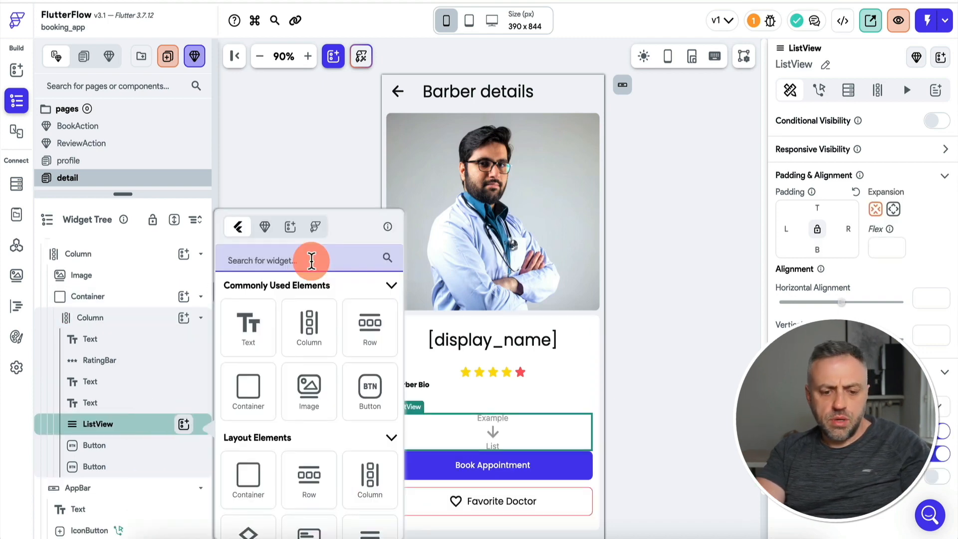
{"action": "type", "text": "te"}
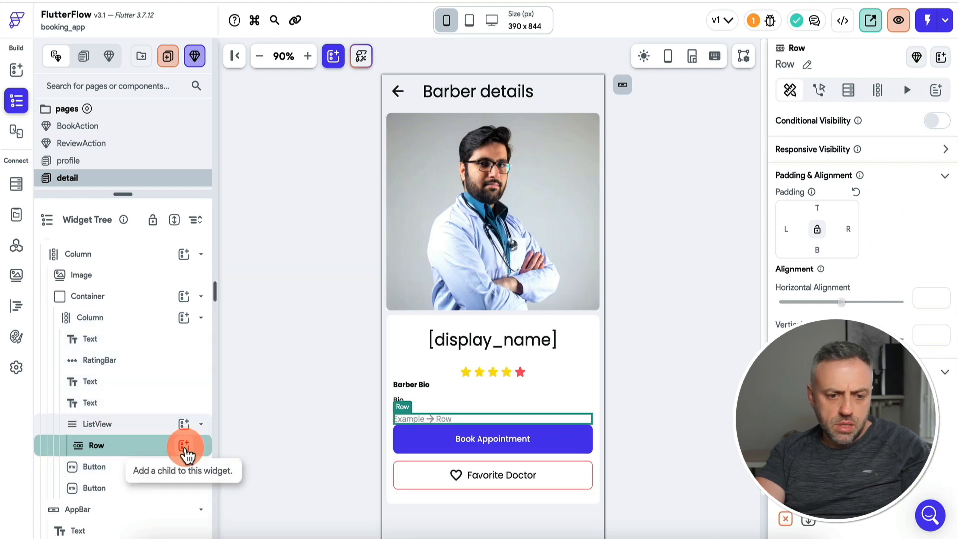
{"action": "left_click", "coordinate": [183, 445]}
{"action": "type", "text": "text"}
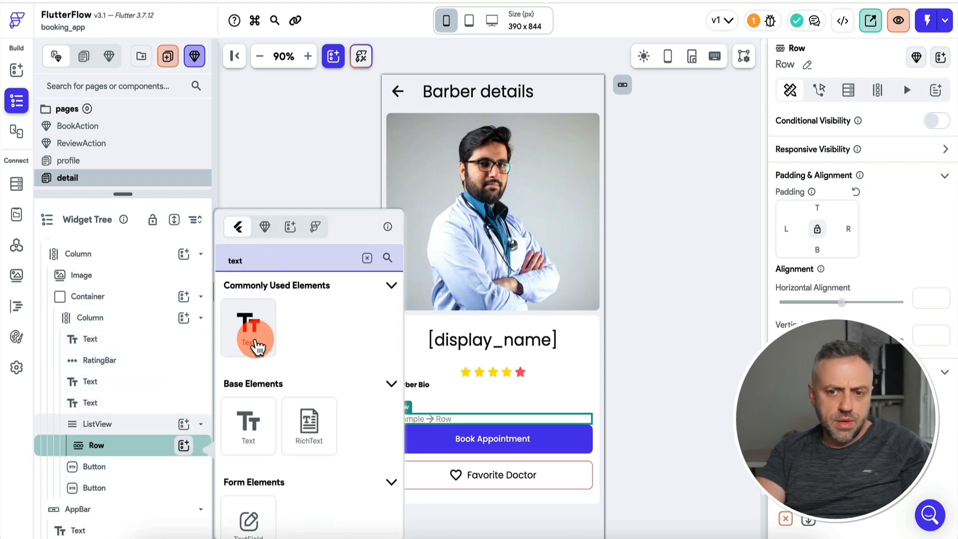
{"action": "left_click", "coordinate": [255, 341]}
{"action": "key", "text": "super+d"}
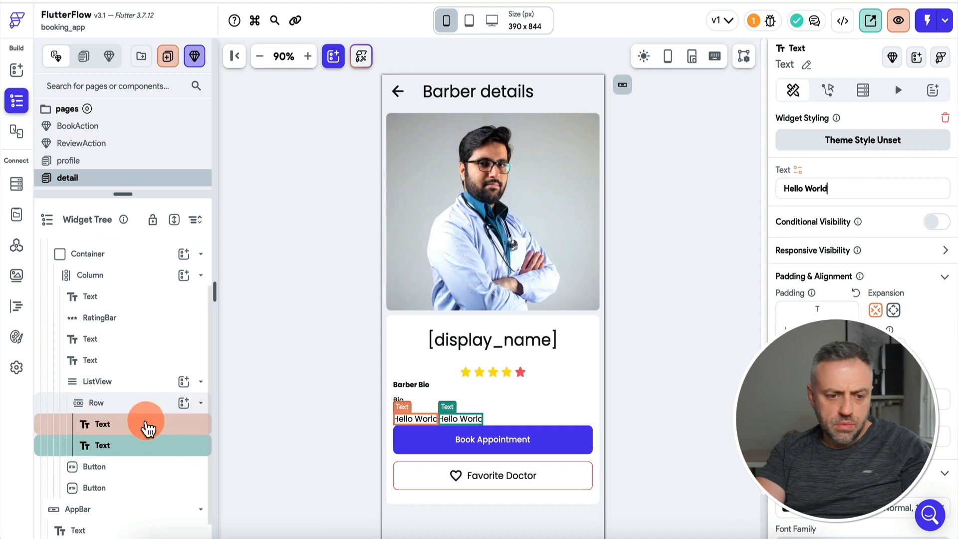
{"action": "left_click", "coordinate": [154, 408]}
Move the rating stars under the Bio text and give the ListView padding 20.
{"action": "left_click", "coordinate": [117, 364]}
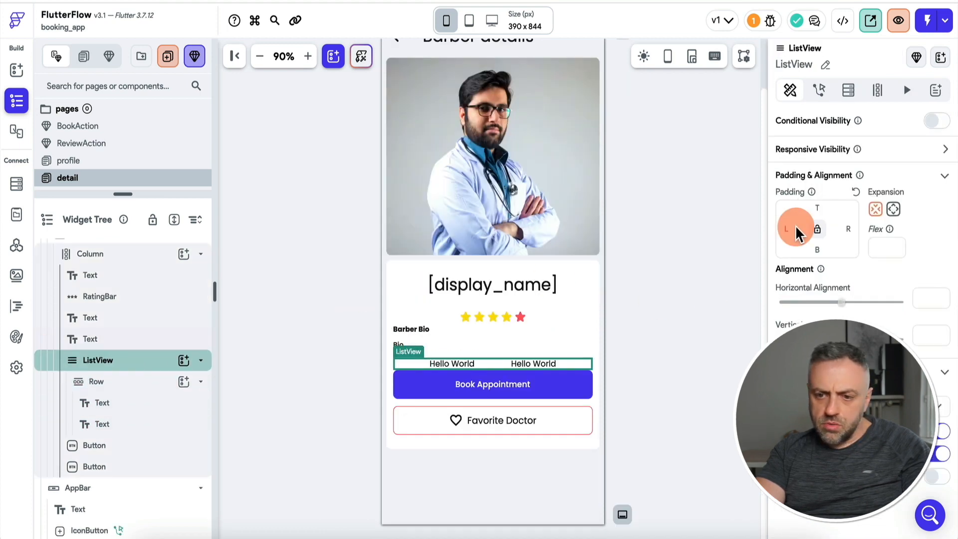
{"action": "left_click", "coordinate": [680, 274]}
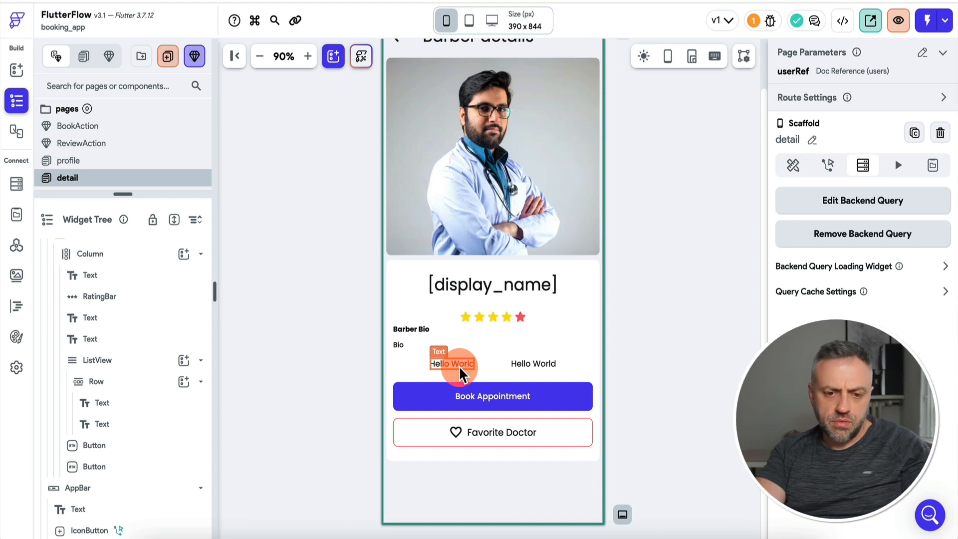
{"action": "left_click_drag", "start_coordinate": [132, 302], "coordinate": [124, 355]}
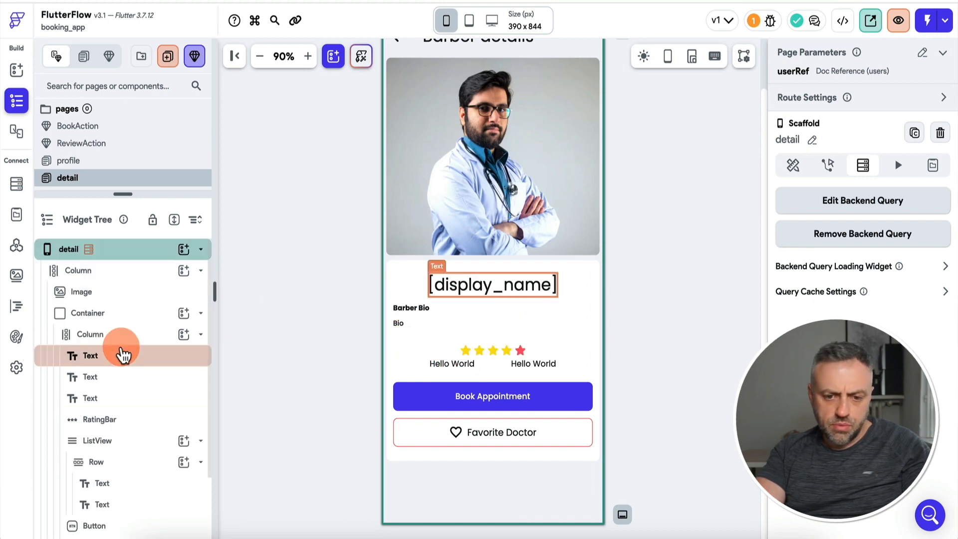
{"action": "left_click", "coordinate": [493, 360]}
{"action": "left_click", "coordinate": [111, 367]}
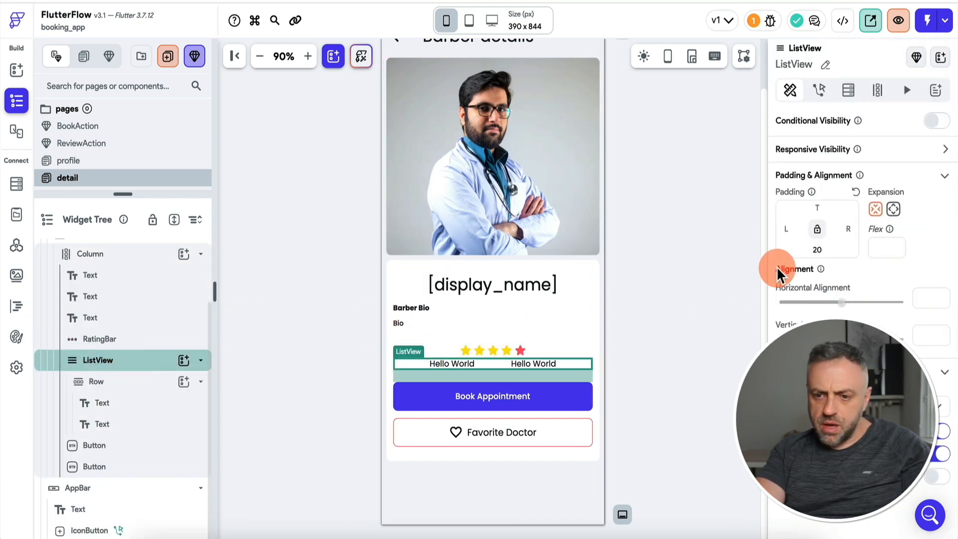
{"action": "type", "text": "20"}
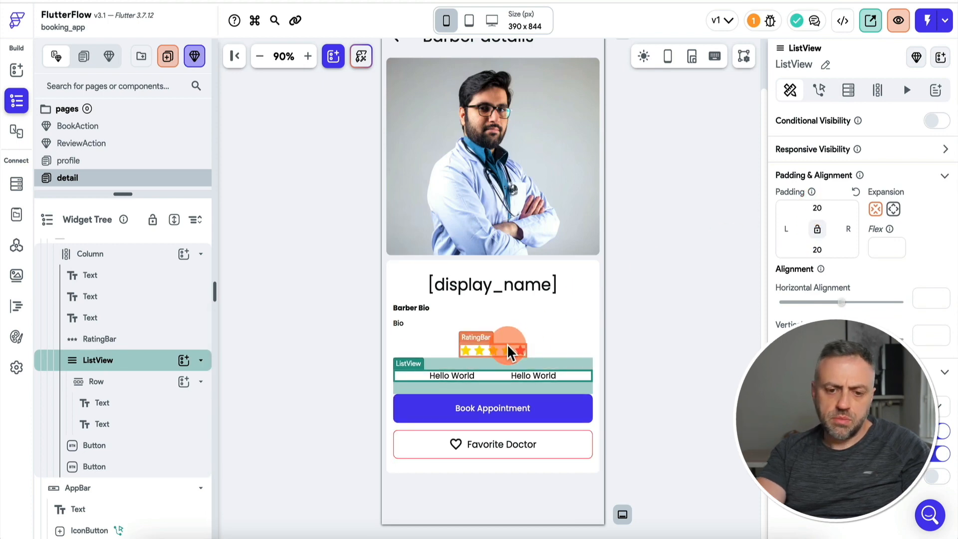
{"action": "left_click", "coordinate": [508, 352]}
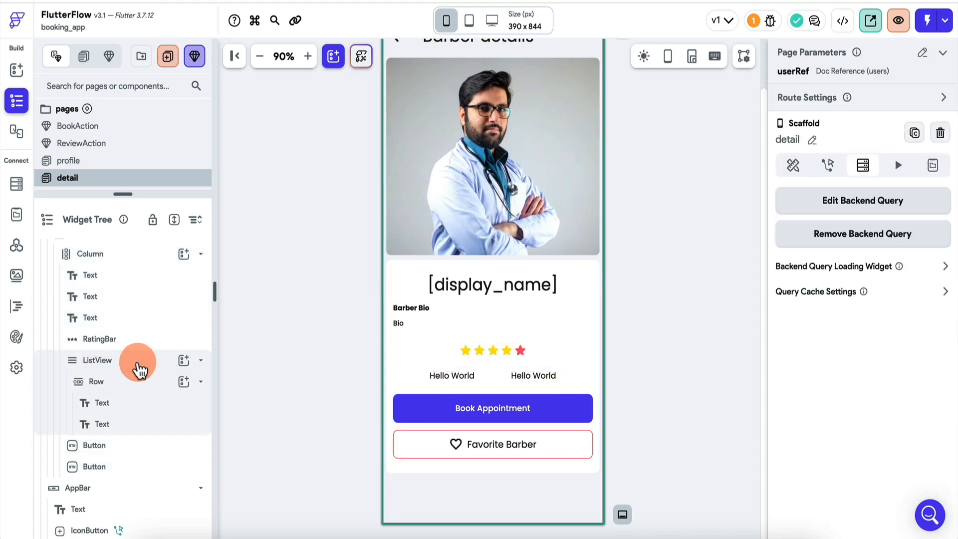
Give the ListView a reviews collection query filtered by the page's userRef.
{"action": "left_click", "coordinate": [139, 361]}
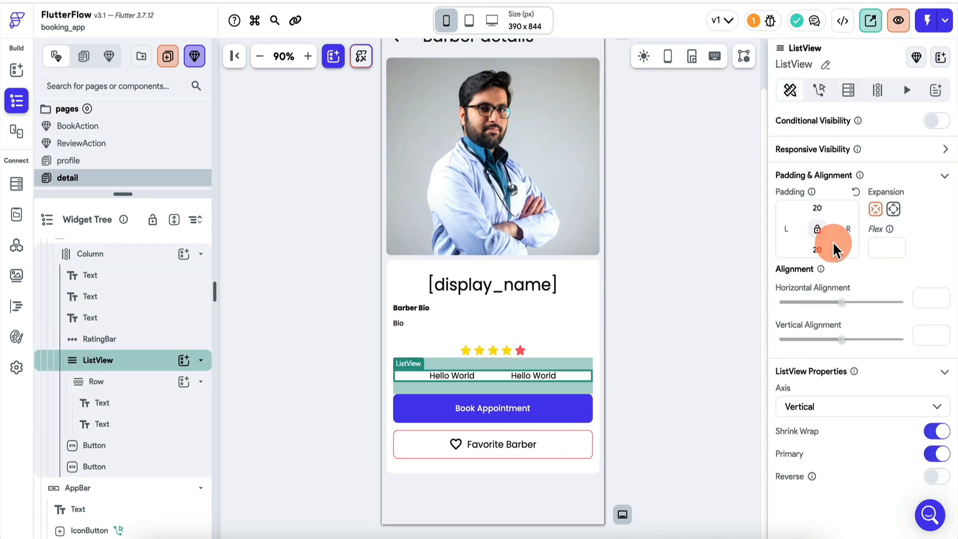
{"action": "left_click", "coordinate": [848, 91]}
{"action": "left_click", "coordinate": [870, 126]}
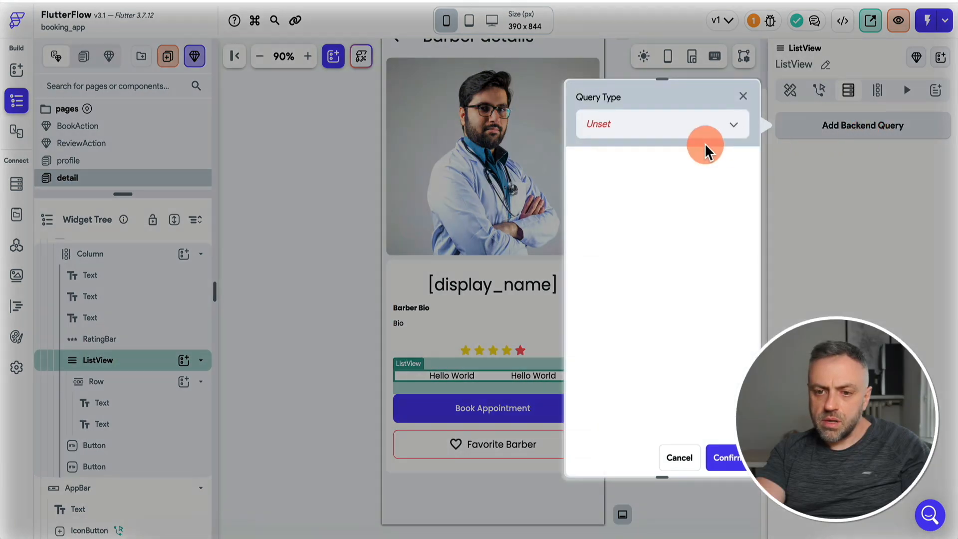
{"action": "left_click", "coordinate": [706, 125]}
{"action": "left_click", "coordinate": [647, 142]}
{"action": "left_click", "coordinate": [652, 214]}
{"action": "left_click", "coordinate": [648, 244]}
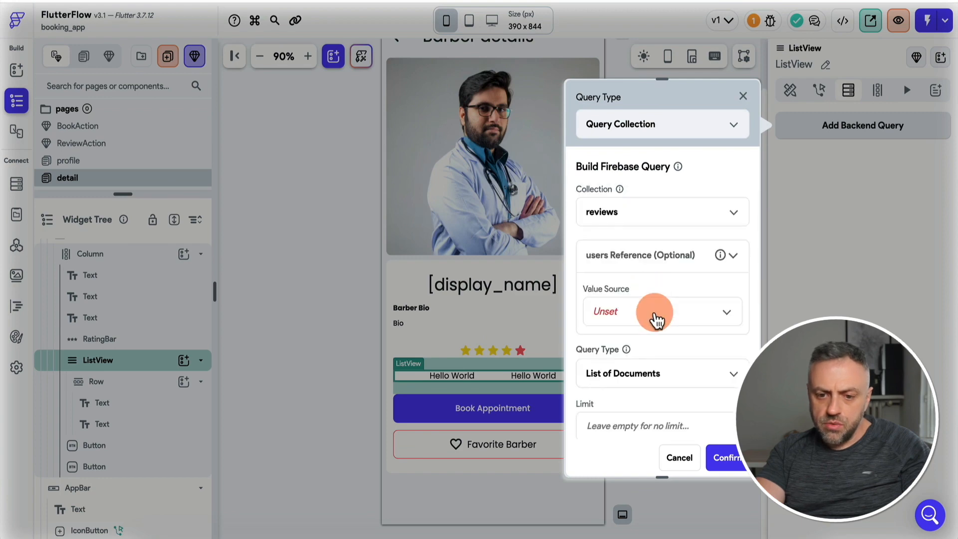
{"action": "left_click", "coordinate": [656, 318]}
{"action": "left_click", "coordinate": [638, 344]}
{"action": "left_click", "coordinate": [631, 363]}
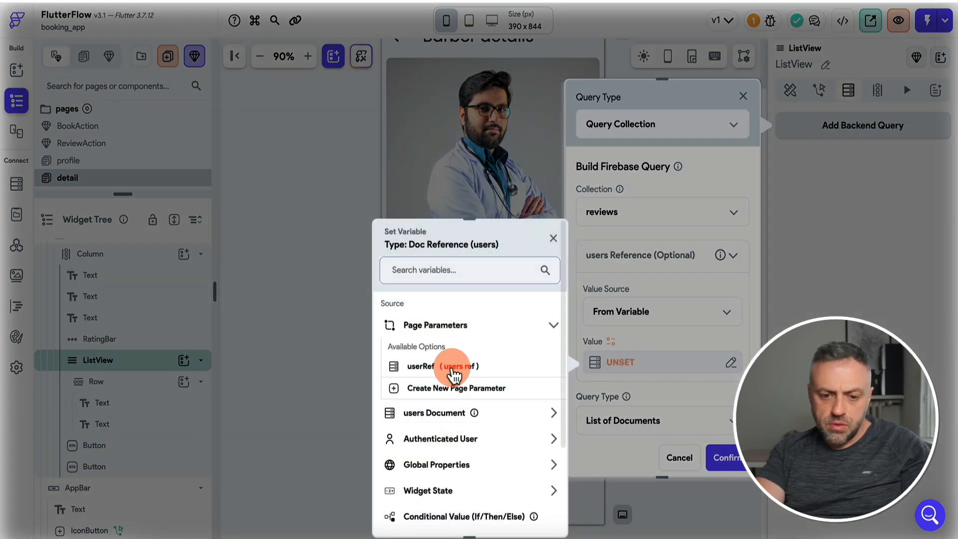
{"action": "left_click", "coordinate": [454, 374]}
{"action": "left_click", "coordinate": [723, 457]}
Bind the two row texts to each review's review and rating fields.
{"action": "left_click", "coordinate": [463, 374]}
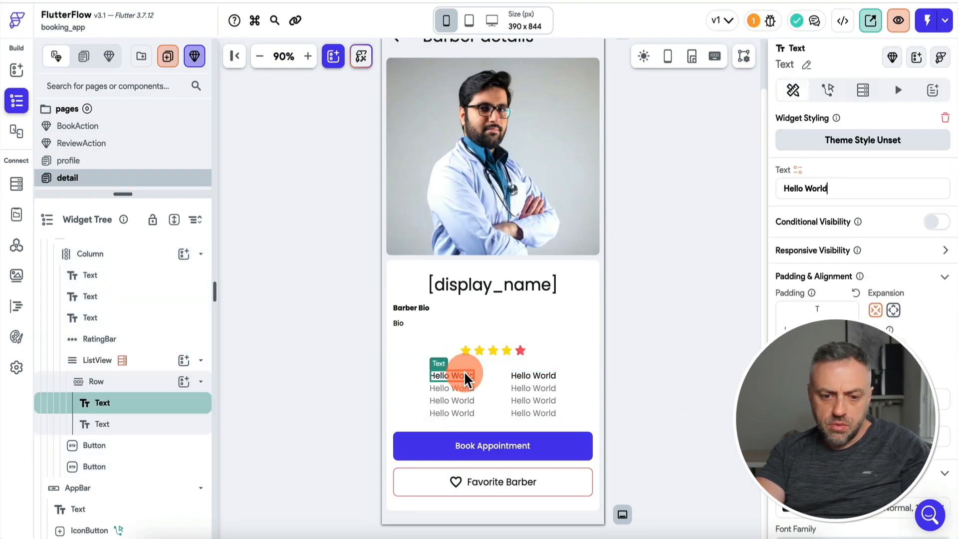
{"action": "left_click", "coordinate": [797, 171]}
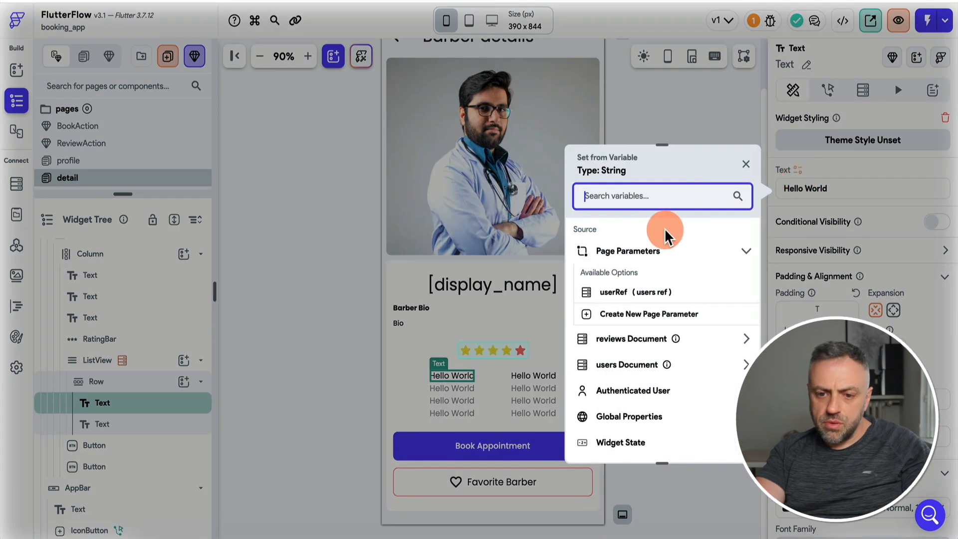
{"action": "left_click", "coordinate": [649, 395]}
{"action": "left_click", "coordinate": [525, 374]}
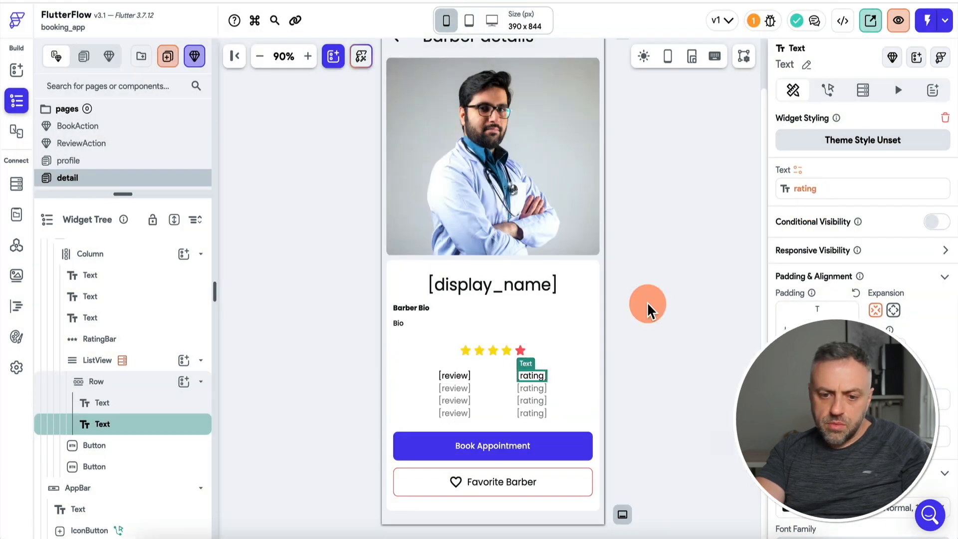
{"action": "left_click", "coordinate": [647, 305]}
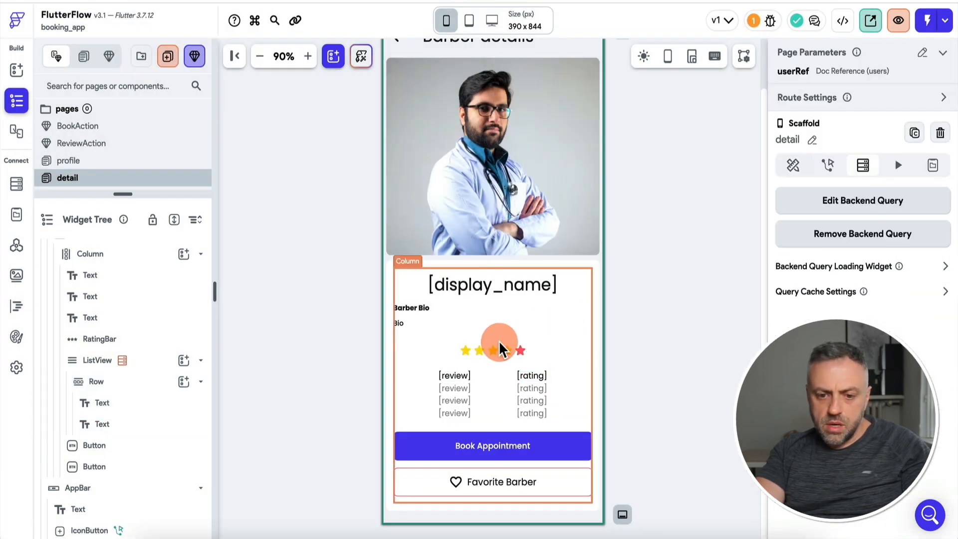
{"action": "left_click", "coordinate": [496, 351]}
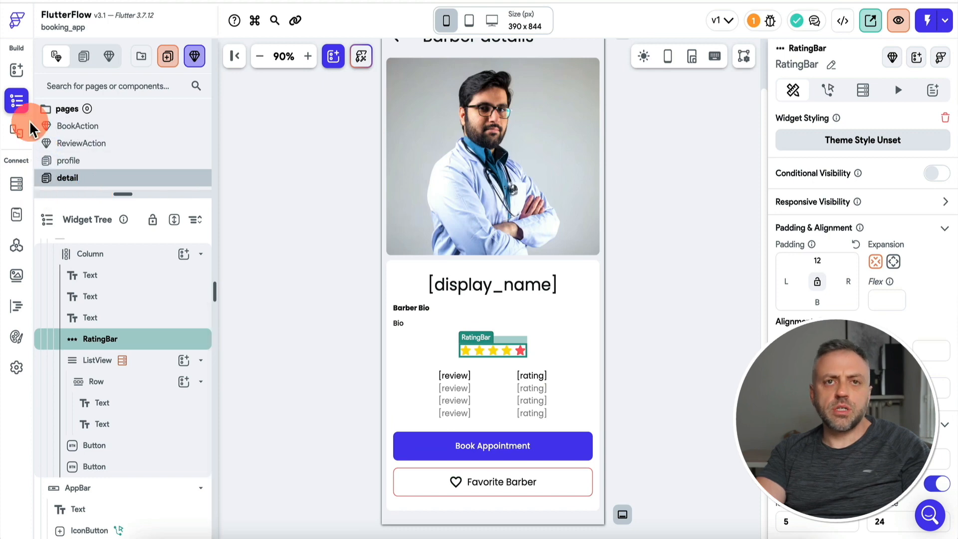
Add a custom function named getAverage with a non-nullable Double return type.
{"action": "left_click", "coordinate": [17, 306]}
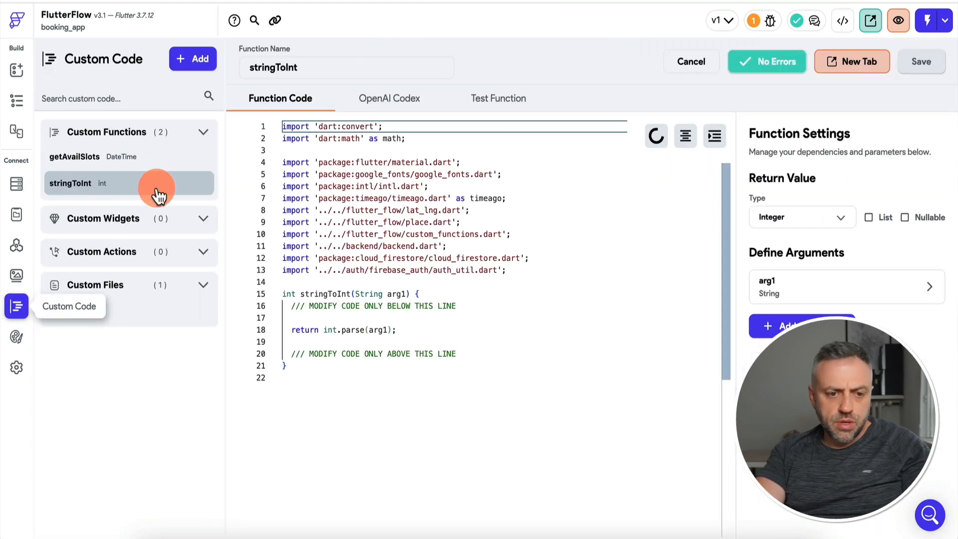
{"action": "left_click", "coordinate": [192, 58]}
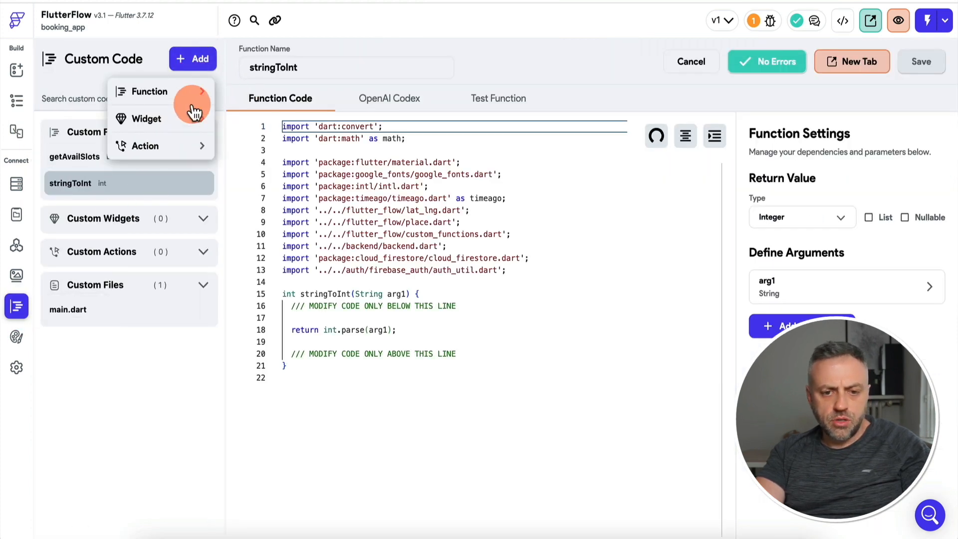
{"action": "left_click", "coordinate": [197, 282]}
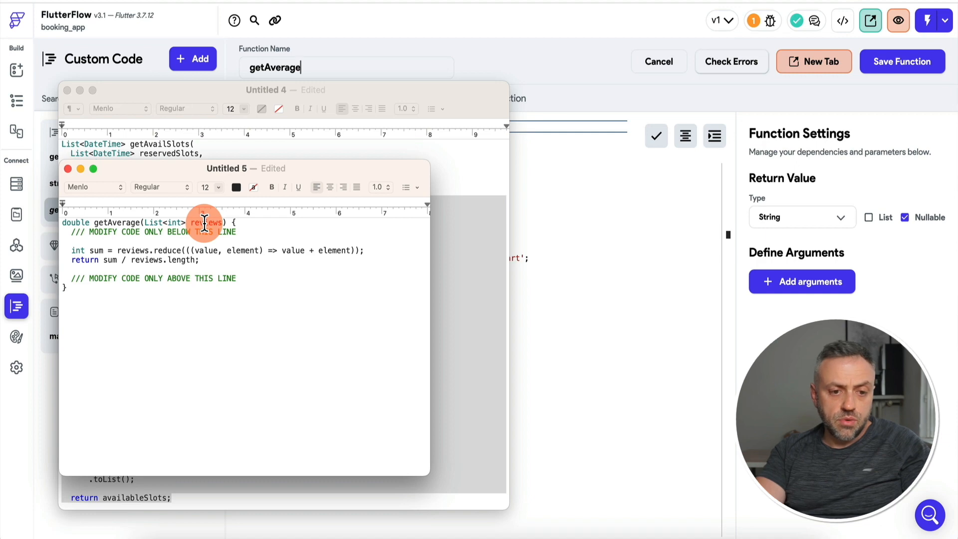
{"action": "key", "text": "super+Tab"}
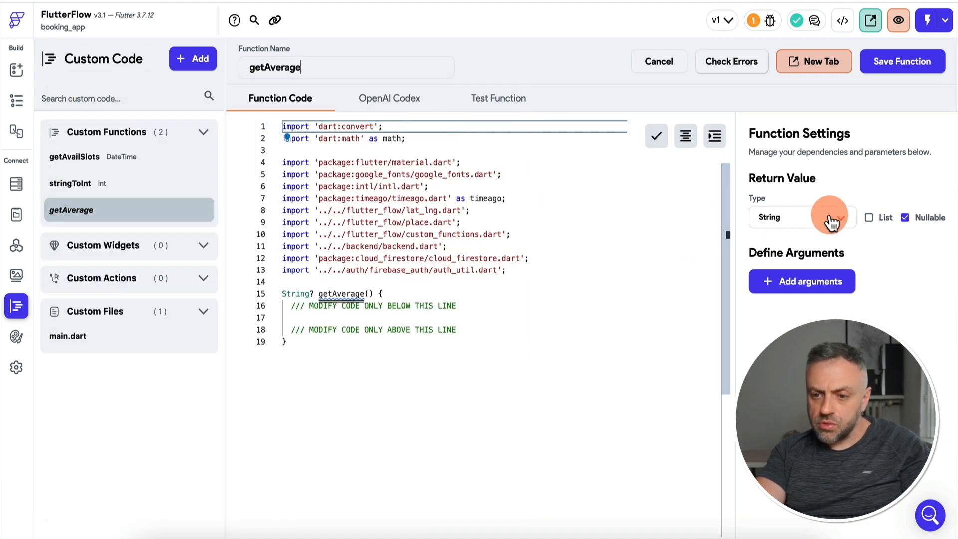
{"action": "left_click", "coordinate": [830, 222]}
{"action": "left_click", "coordinate": [813, 94]}
{"action": "left_click", "coordinate": [906, 219]}
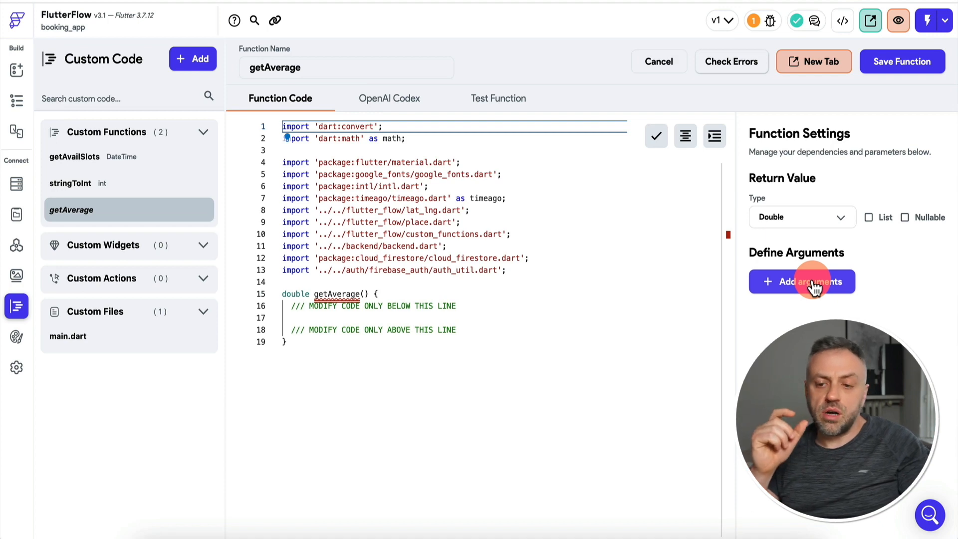
Give getAverage a reviews argument of type List of Integer.
{"action": "left_click", "coordinate": [814, 285]}
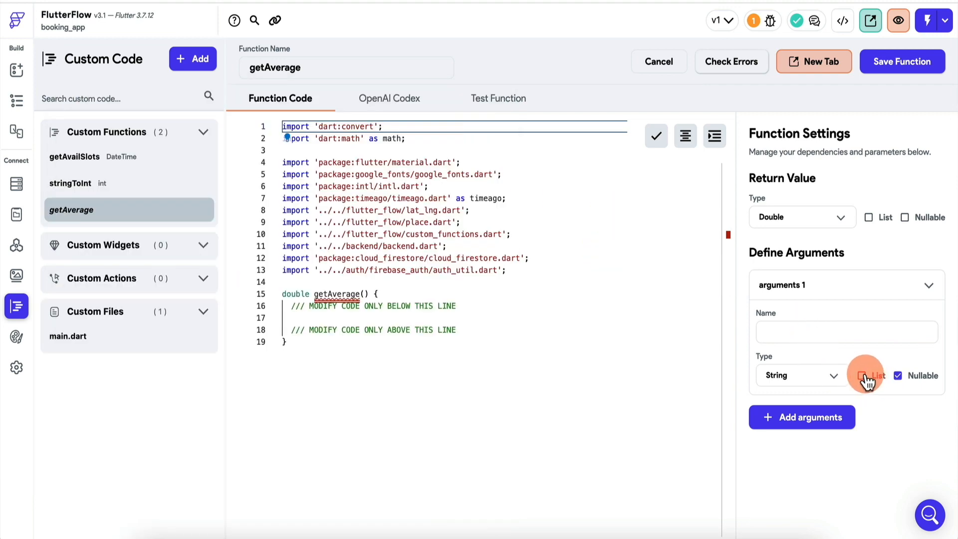
{"action": "left_click", "coordinate": [801, 375]}
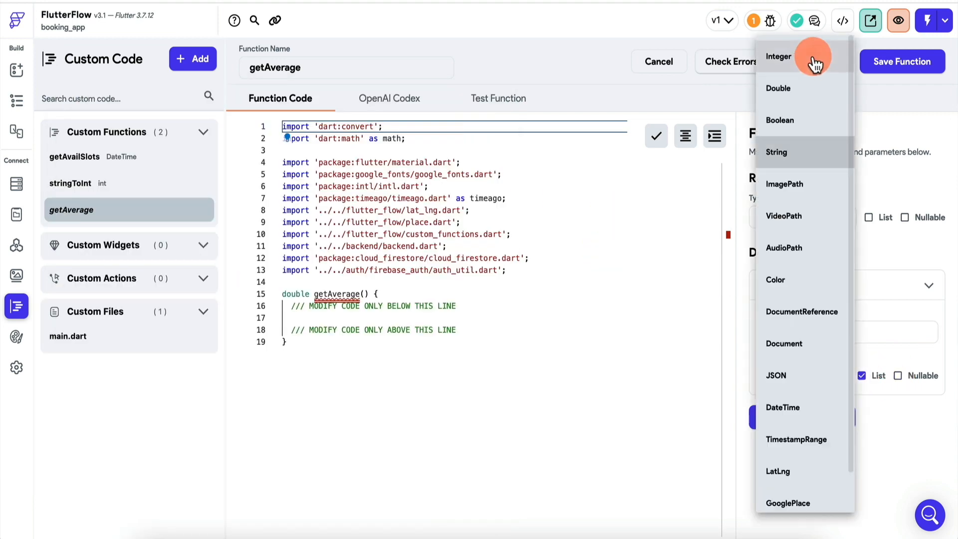
{"action": "left_click", "coordinate": [819, 64]}
{"action": "left_click", "coordinate": [806, 325]}
{"action": "type", "text": "reviews"}
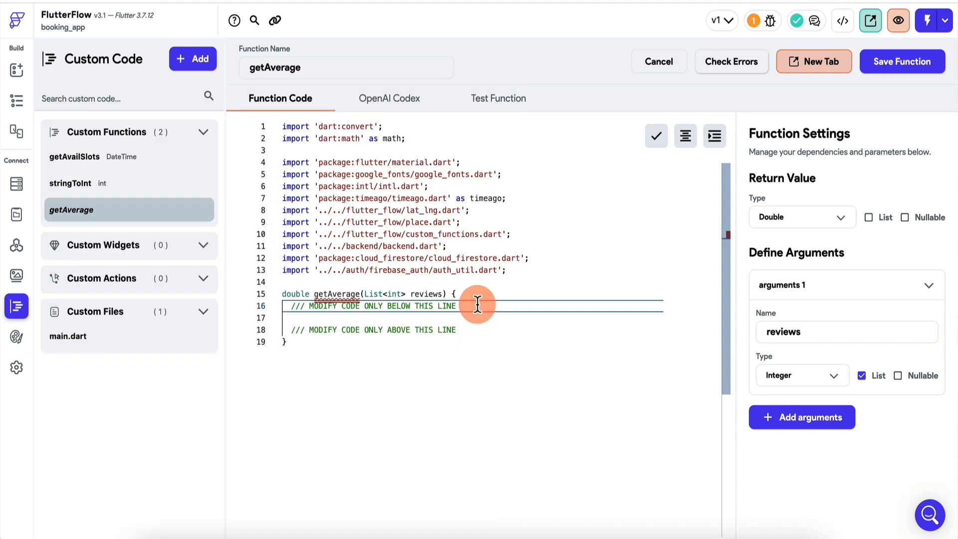
Paste code that sums the reviews and returns sum / reviews.length, then check the Issues list.
{"action": "key", "text": "Return"}
{"action": "key", "text": "Return"}
{"action": "key", "text": "Up"}
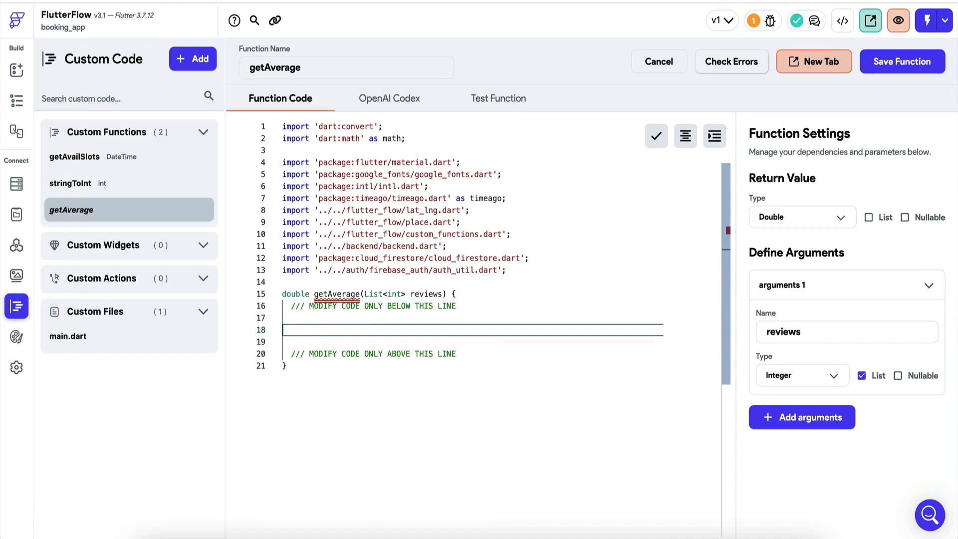
{"action": "key", "text": "Up"}
{"action": "type", "text": "int sum = reviews.reduce(((value, element) => value + element));   return sum / reviews.length;"}
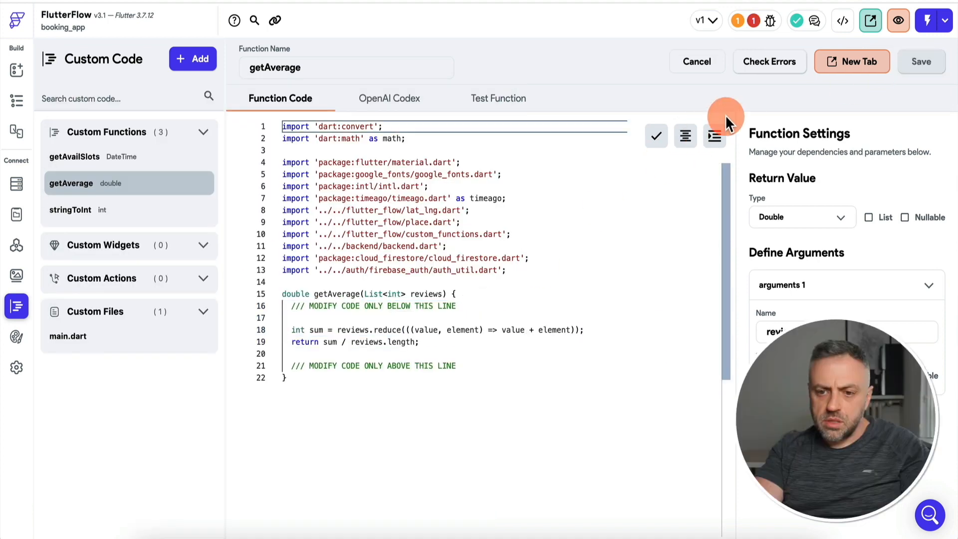
{"action": "left_click", "coordinate": [498, 306]}
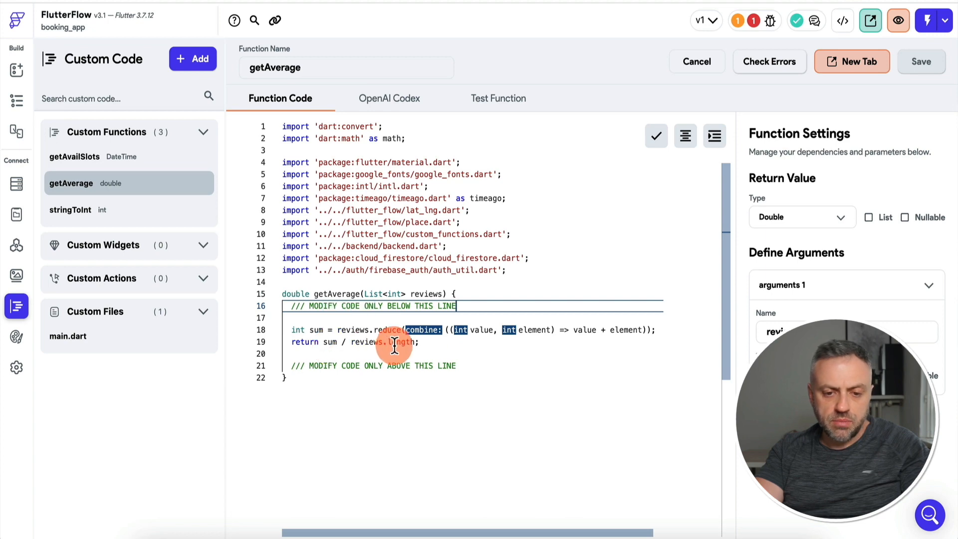
{"action": "left_click", "coordinate": [433, 344]}
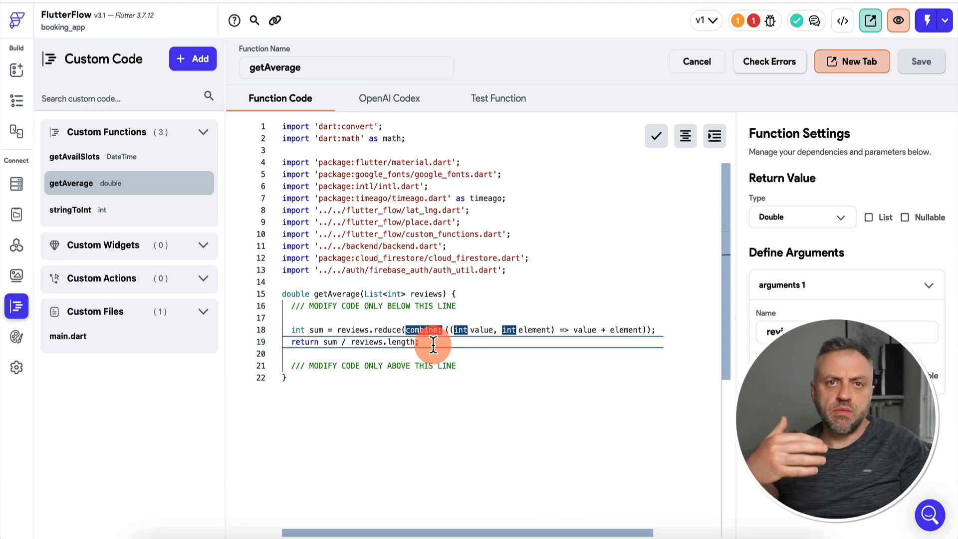
{"action": "left_click", "coordinate": [753, 23]}
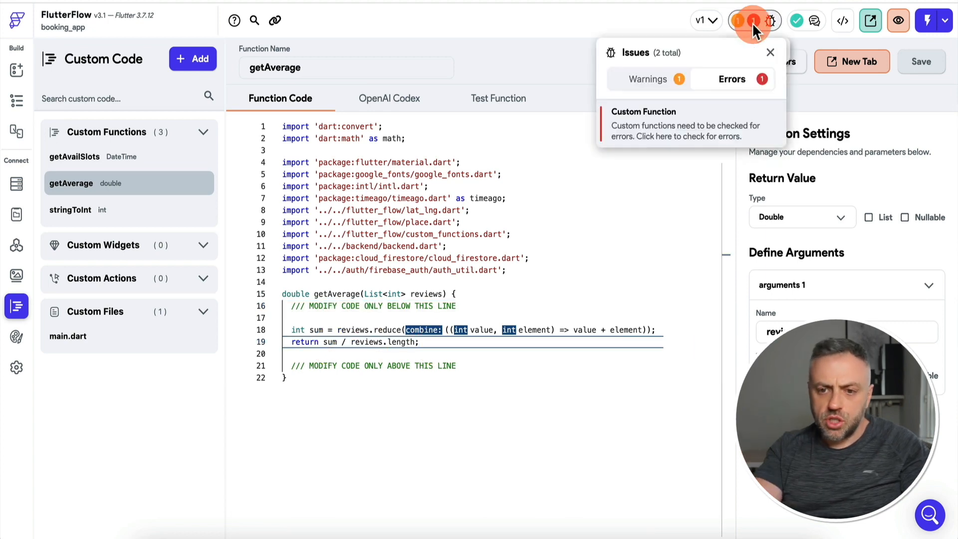
{"action": "left_click", "coordinate": [555, 55]}
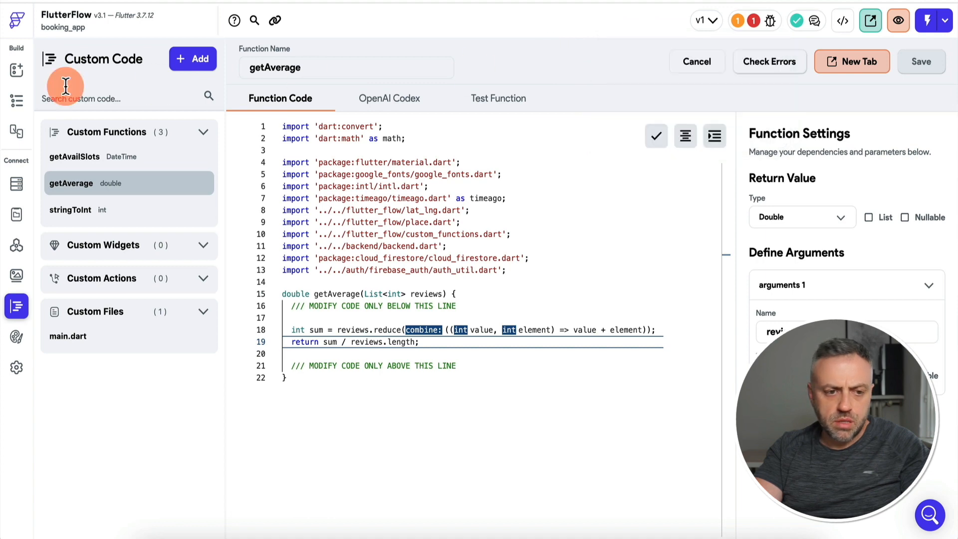
{"action": "left_click", "coordinate": [16, 72]}
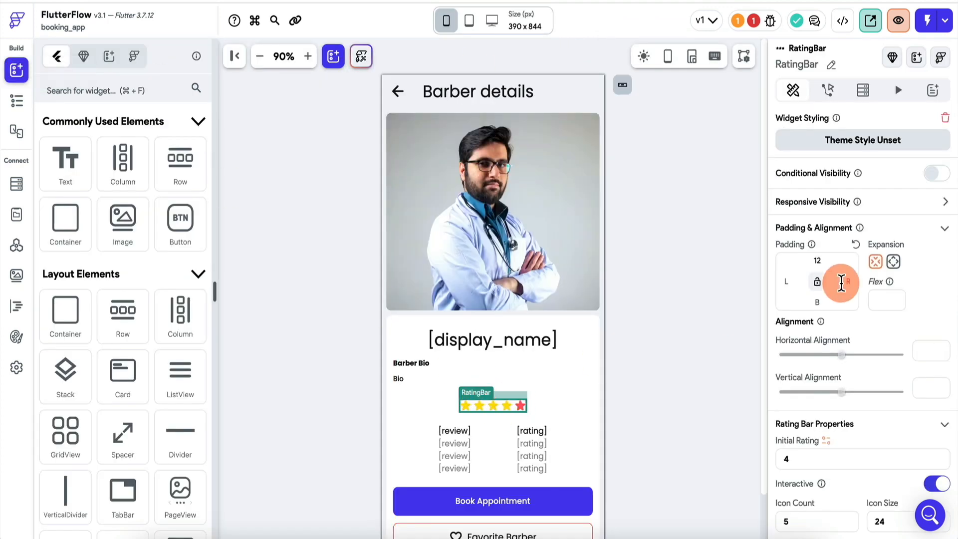
Add a reviews collection query to the RatingBar, filtered by the page's userRef.
{"action": "scroll", "coordinate": [841, 282], "scroll_direction": "down", "scroll_amount": 2}
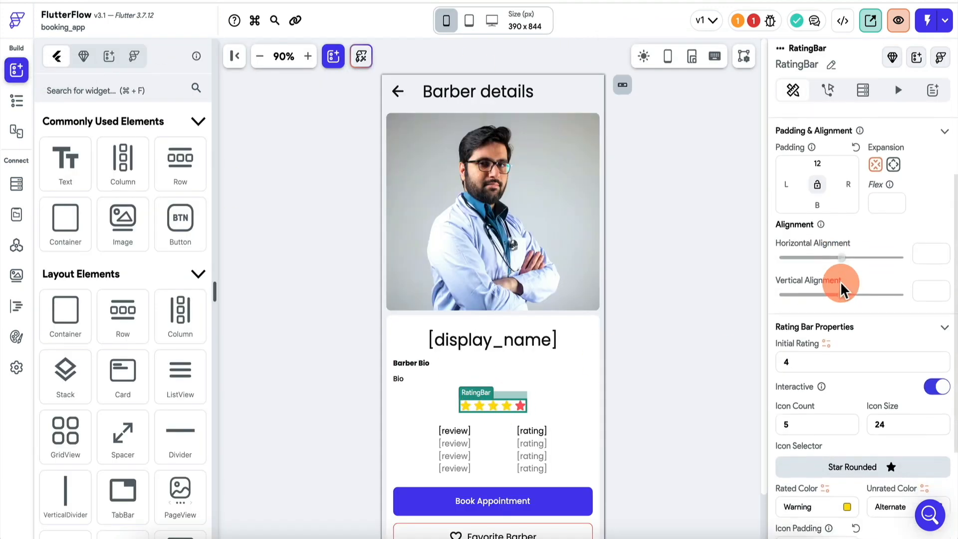
{"action": "left_click", "coordinate": [827, 343]}
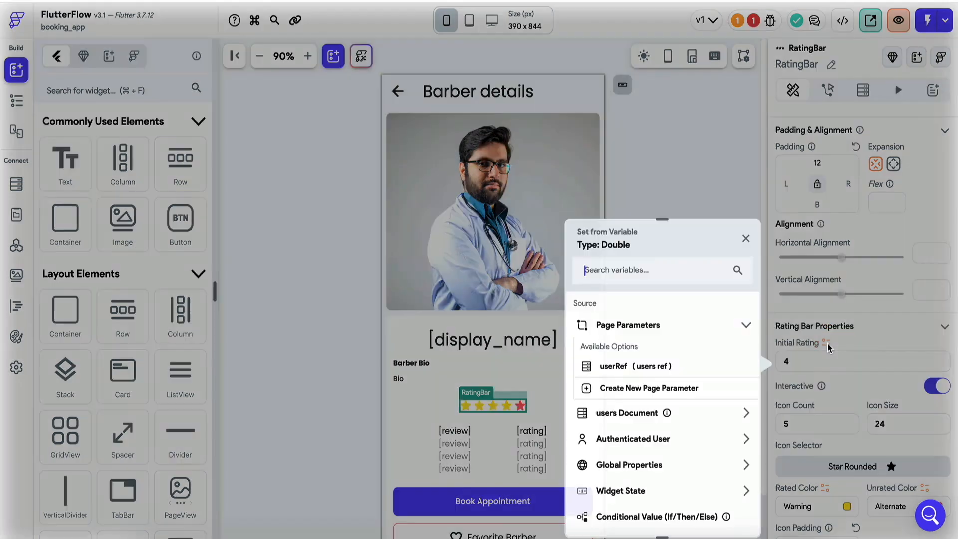
{"action": "scroll", "coordinate": [641, 349], "scroll_direction": "down", "scroll_amount": 2}
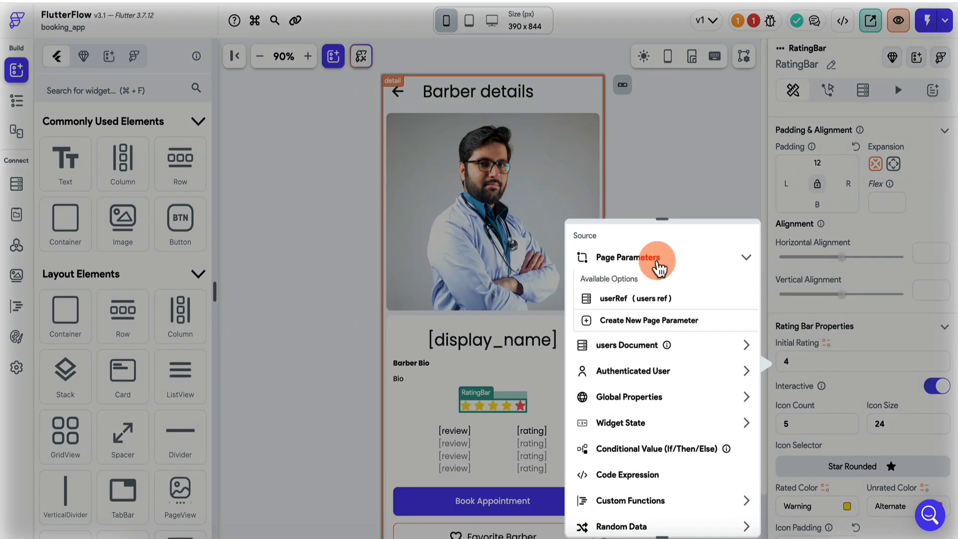
{"action": "left_click", "coordinate": [678, 185]}
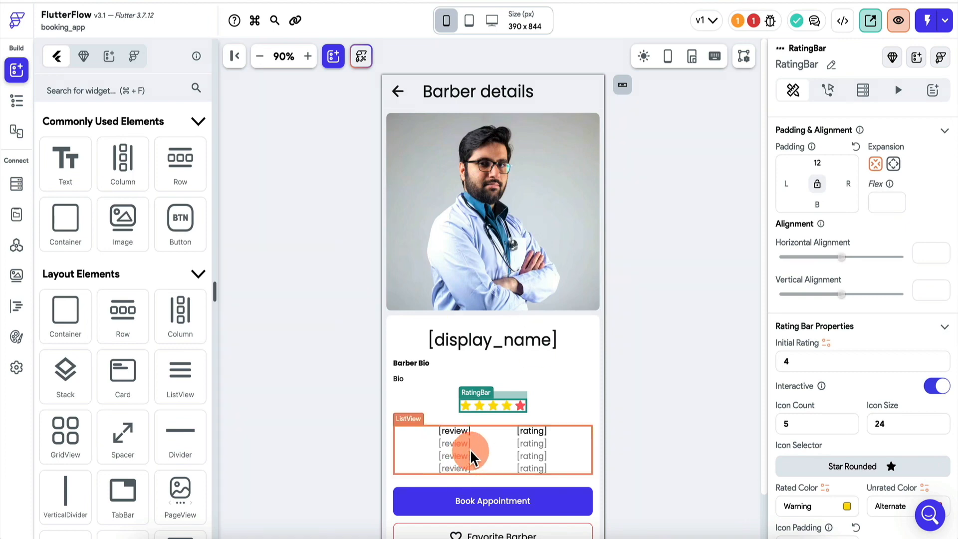
{"action": "left_click", "coordinate": [862, 91]}
{"action": "left_click", "coordinate": [862, 127]}
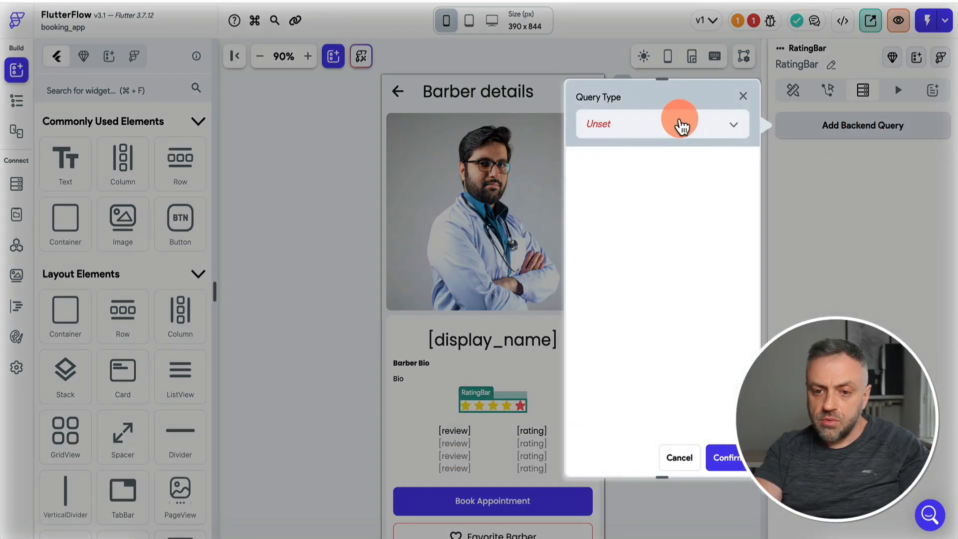
{"action": "left_click", "coordinate": [677, 123]}
{"action": "left_click", "coordinate": [657, 128]}
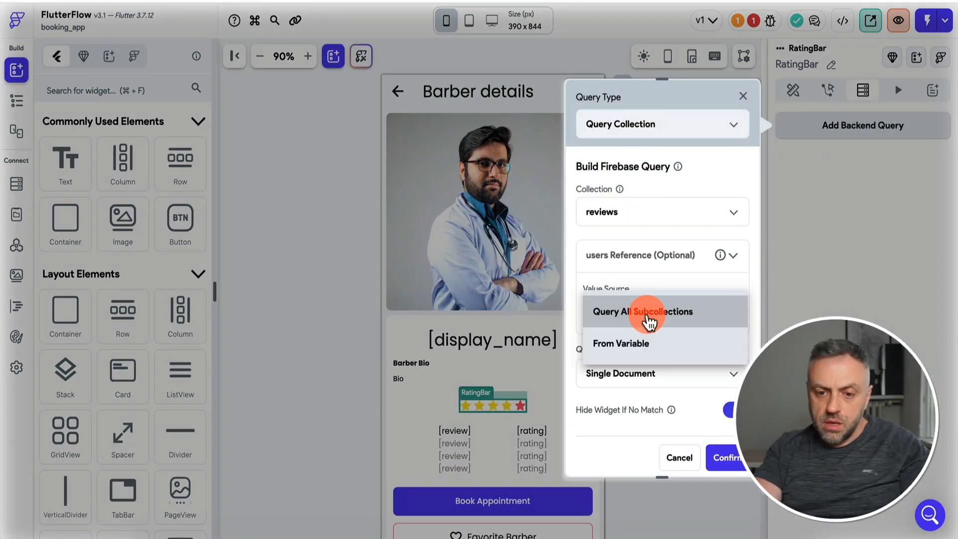
{"action": "left_click", "coordinate": [639, 344]}
{"action": "left_click", "coordinate": [633, 363]}
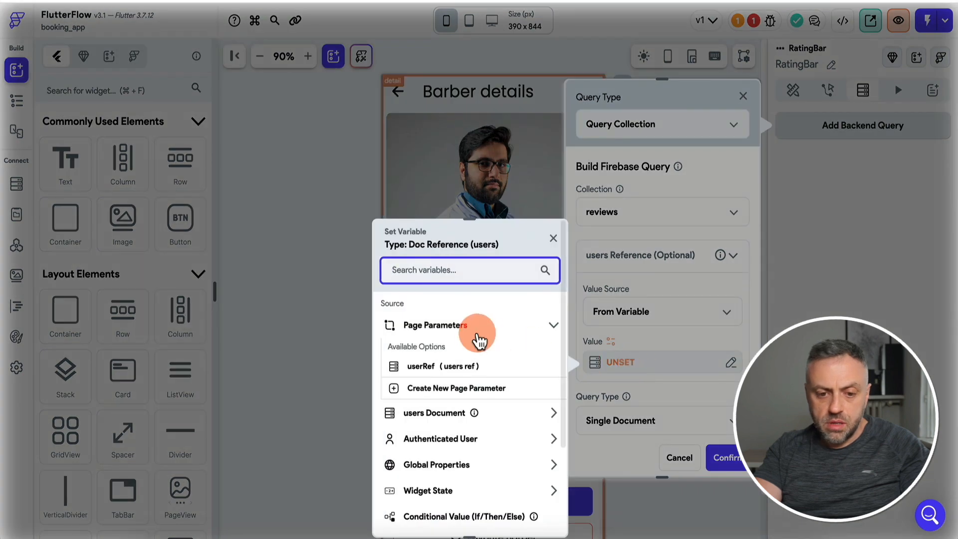
{"action": "left_click", "coordinate": [464, 365]}
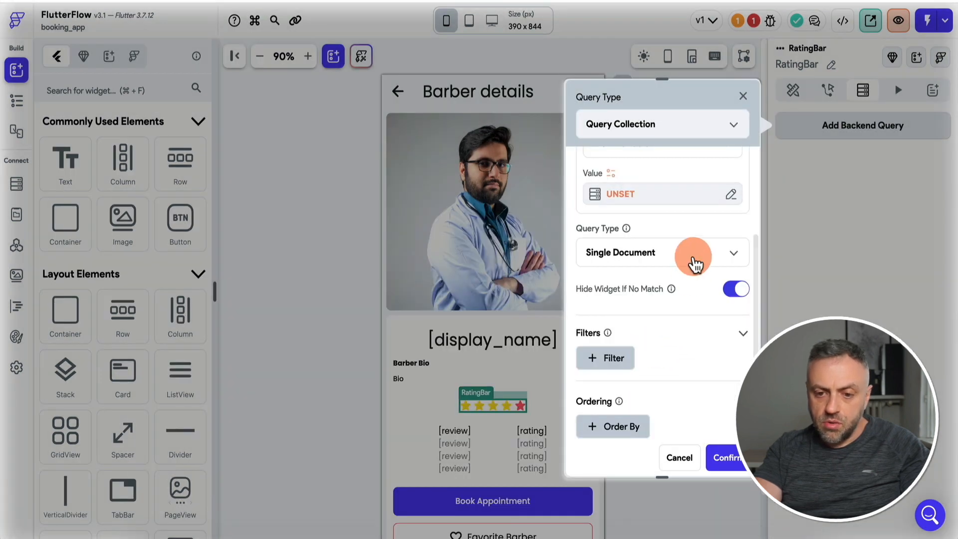
{"action": "left_click", "coordinate": [695, 265]}
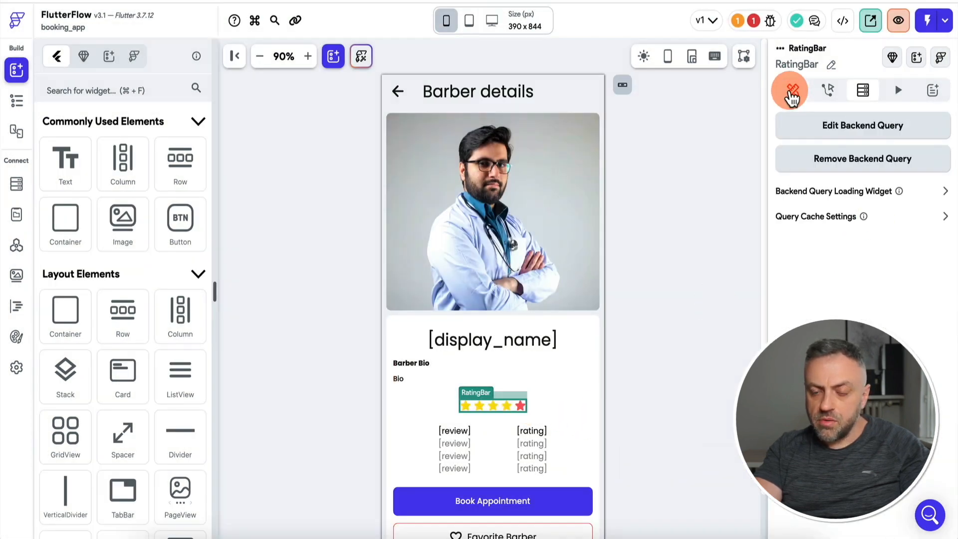
{"action": "left_click", "coordinate": [792, 92]}
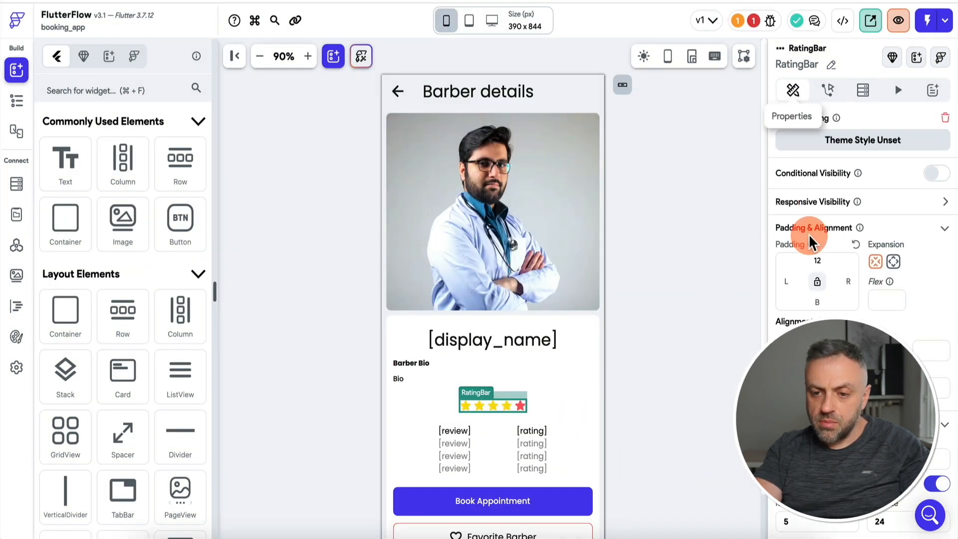
Set the RatingBar's initial rating to getAverage of the queried reviews' rating values.
{"action": "scroll", "coordinate": [818, 240], "scroll_direction": "down", "scroll_amount": 3}
{"action": "left_click", "coordinate": [826, 259]}
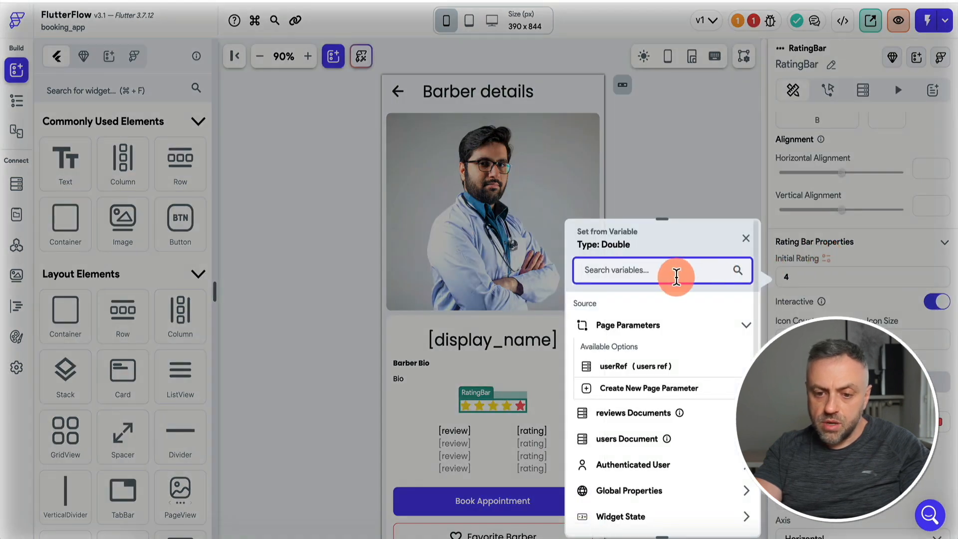
{"action": "type", "text": "get"}
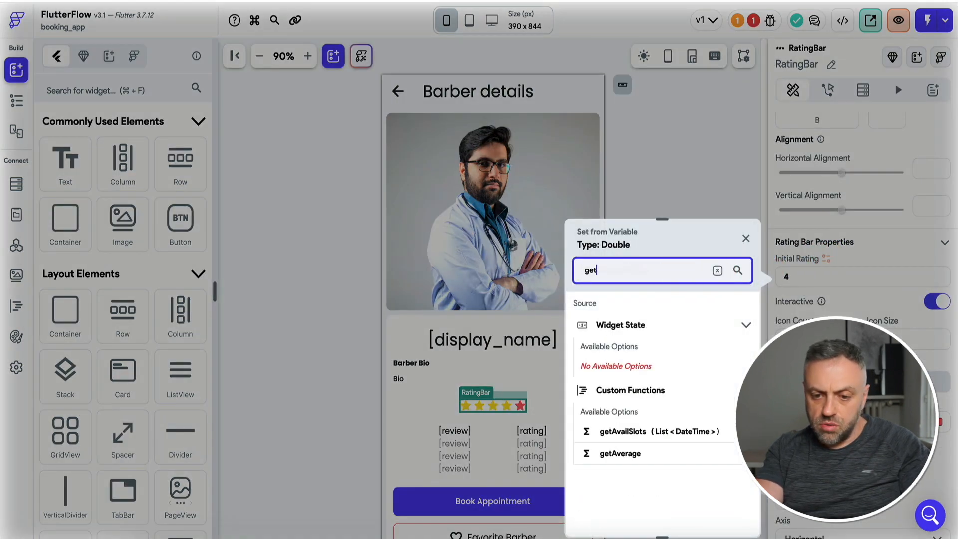
{"action": "left_click", "coordinate": [619, 513]}
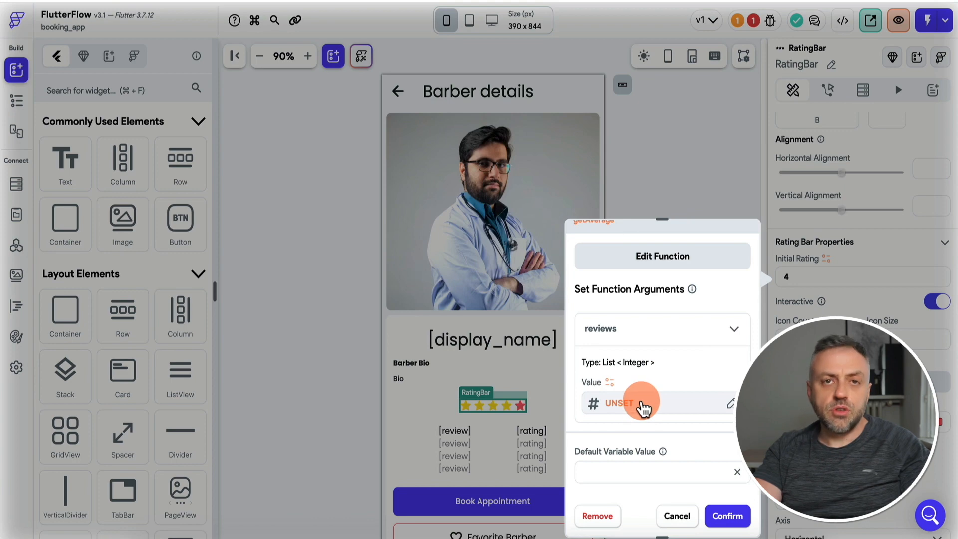
{"action": "left_click", "coordinate": [641, 406]}
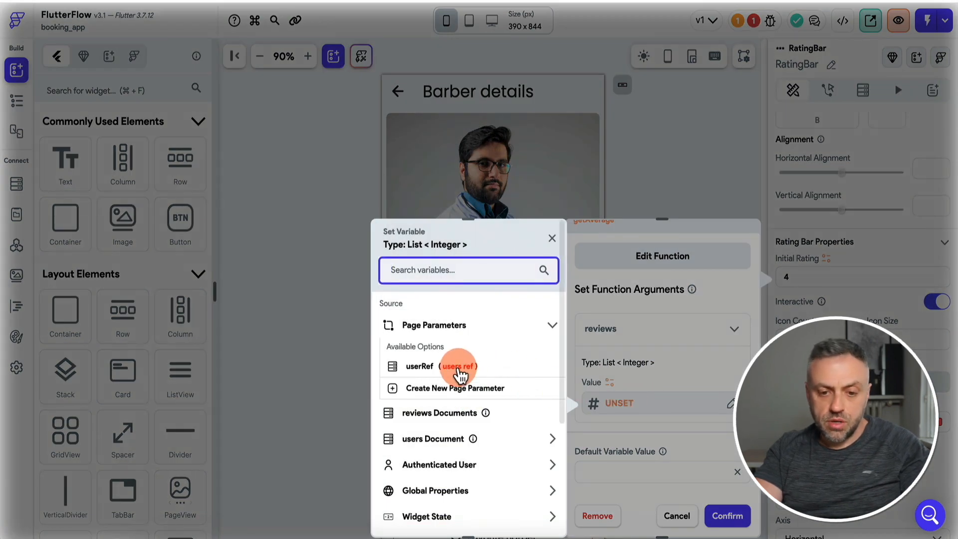
{"action": "left_click", "coordinate": [449, 413]}
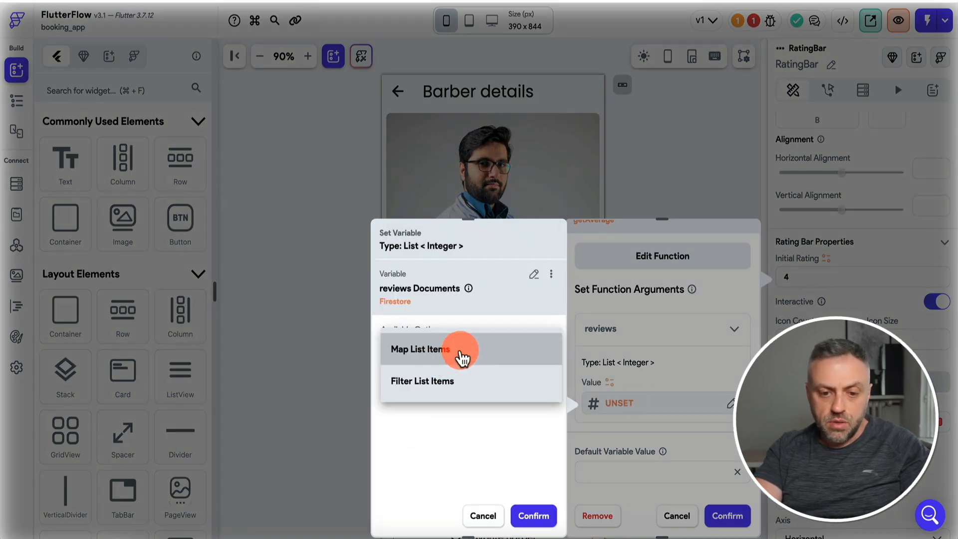
{"action": "left_click", "coordinate": [447, 351]}
{"action": "left_click", "coordinate": [426, 381]}
{"action": "left_click", "coordinate": [278, 336]}
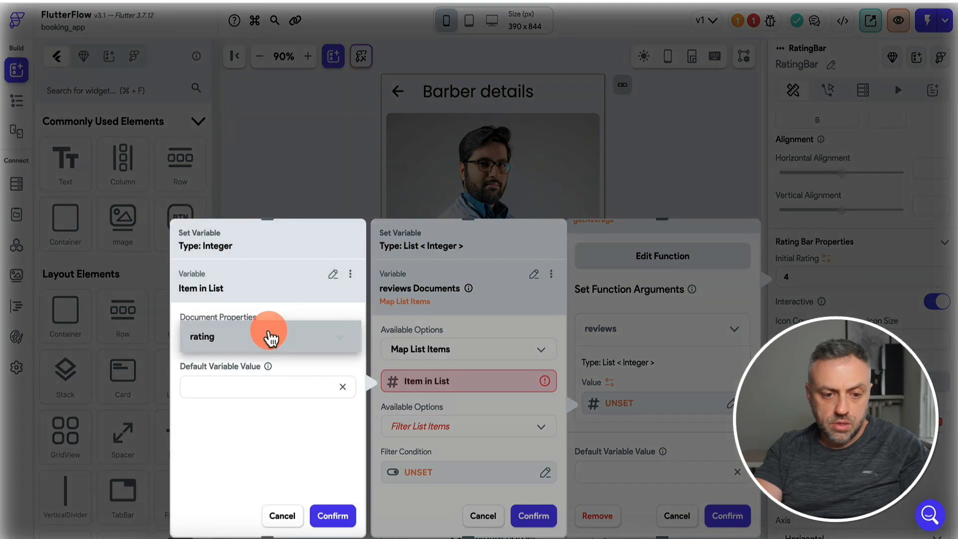
{"action": "left_click", "coordinate": [232, 343]}
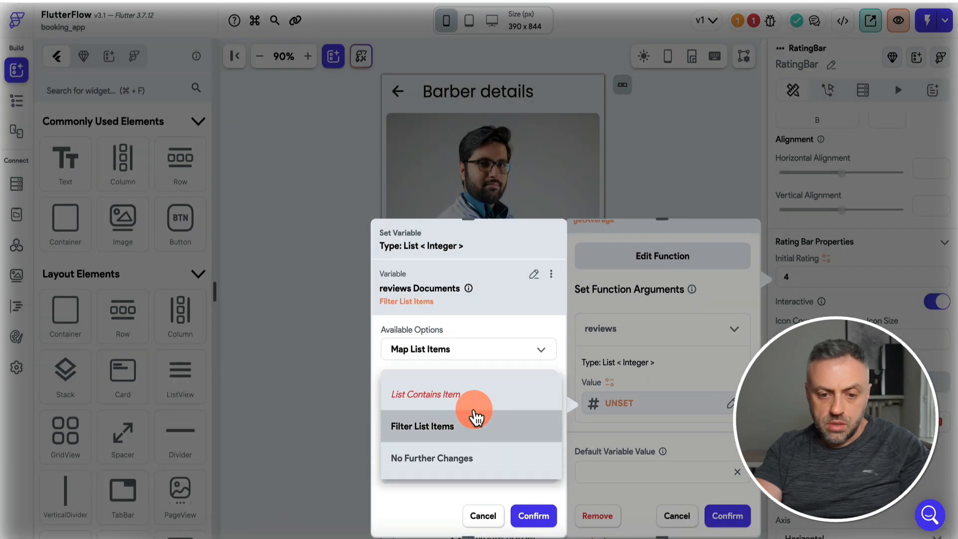
{"action": "left_click", "coordinate": [471, 457]}
{"action": "left_click", "coordinate": [533, 516]}
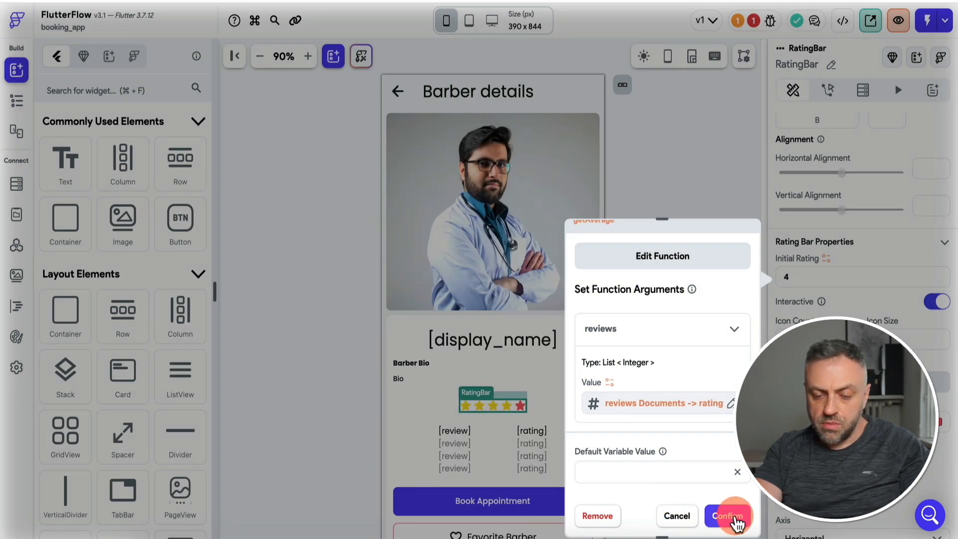
{"action": "left_click", "coordinate": [736, 522]}
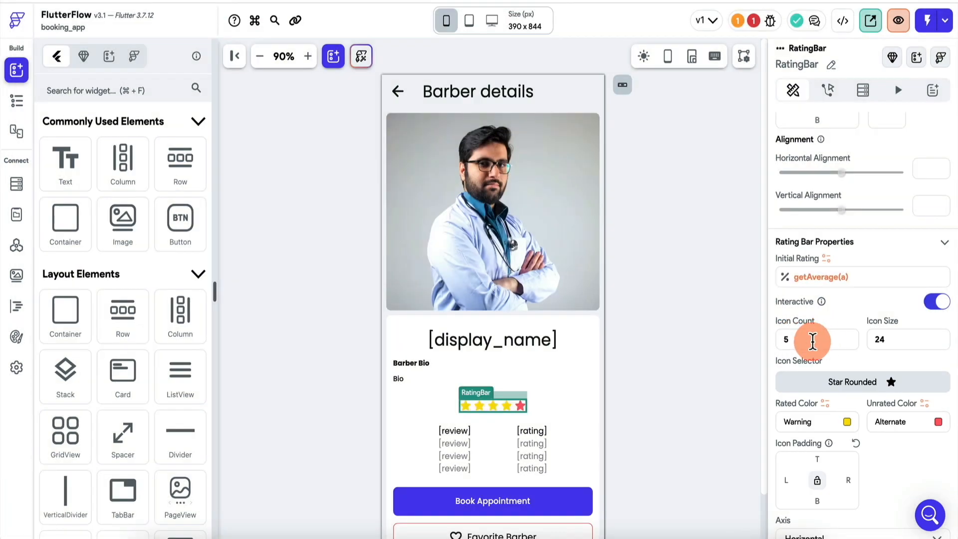
Recheck the Issues list to confirm the getAverage error is gone.
{"action": "scroll", "coordinate": [876, 347], "scroll_direction": "down", "scroll_amount": 2}
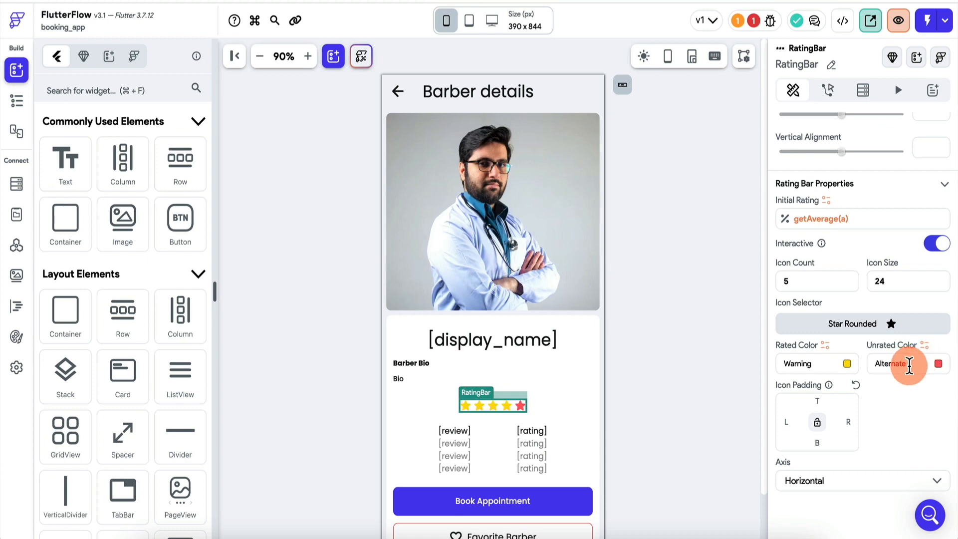
{"action": "scroll", "coordinate": [882, 403], "scroll_direction": "up", "scroll_amount": 5}
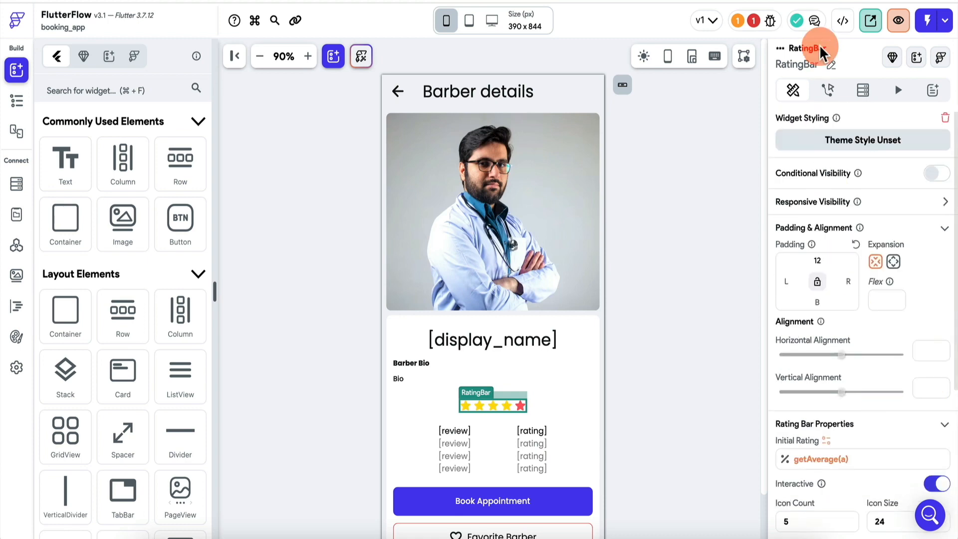
{"action": "left_click", "coordinate": [770, 20]}
{"action": "left_click", "coordinate": [688, 125]}
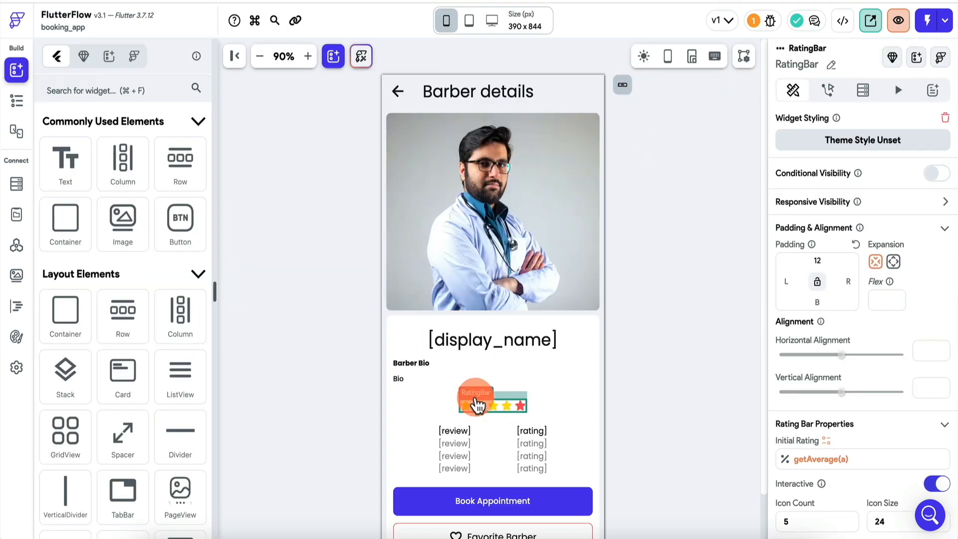
{"action": "scroll", "coordinate": [816, 377], "scroll_direction": "down", "scroll_amount": 3}
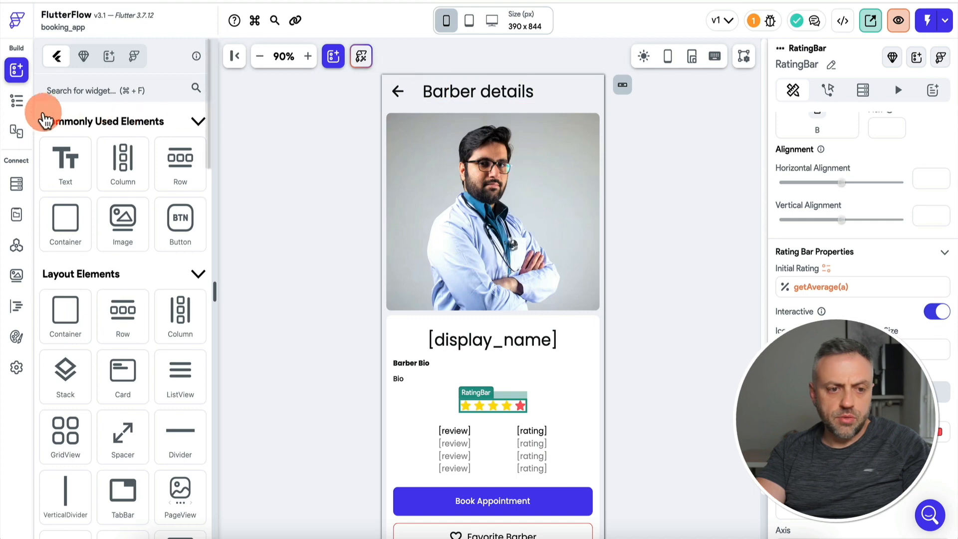
{"action": "left_click", "coordinate": [17, 101]}
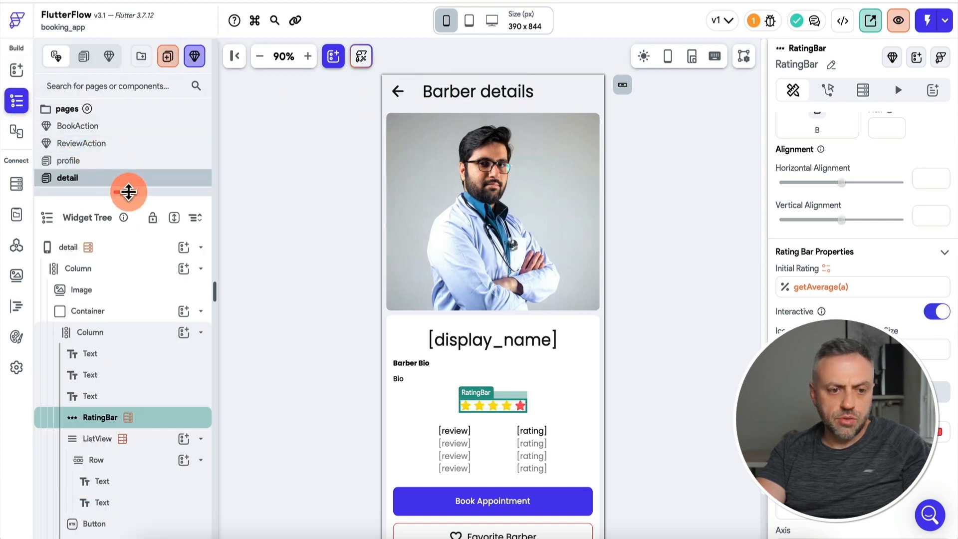
Make tapping the homepage barber photo navigate to the detail page, passing the barber's userRef.
{"action": "left_click_drag", "start_coordinate": [128, 192], "coordinate": [124, 231]}
{"action": "scroll", "coordinate": [101, 223], "scroll_direction": "down", "scroll_amount": 2}
{"action": "left_click", "coordinate": [95, 199]}
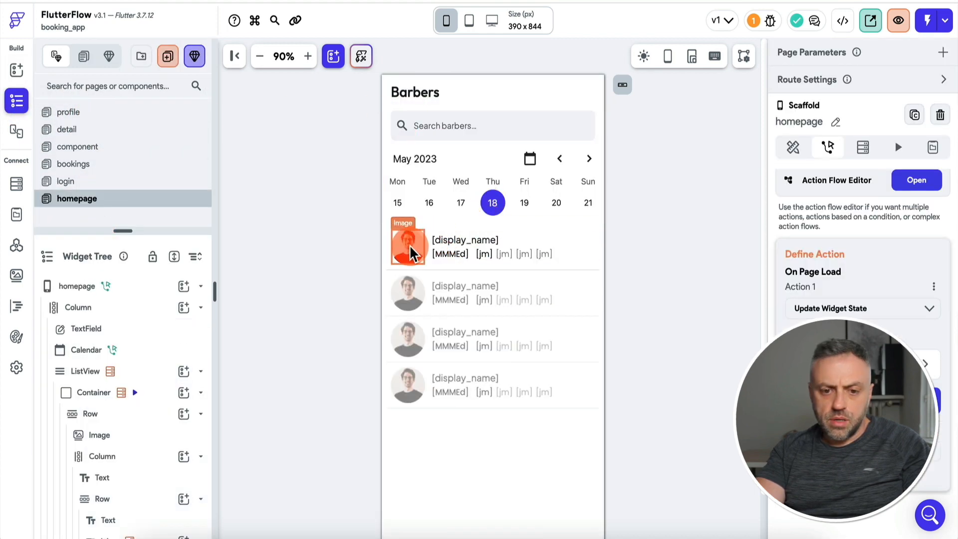
{"action": "left_click", "coordinate": [408, 247]}
{"action": "left_click", "coordinate": [830, 92]}
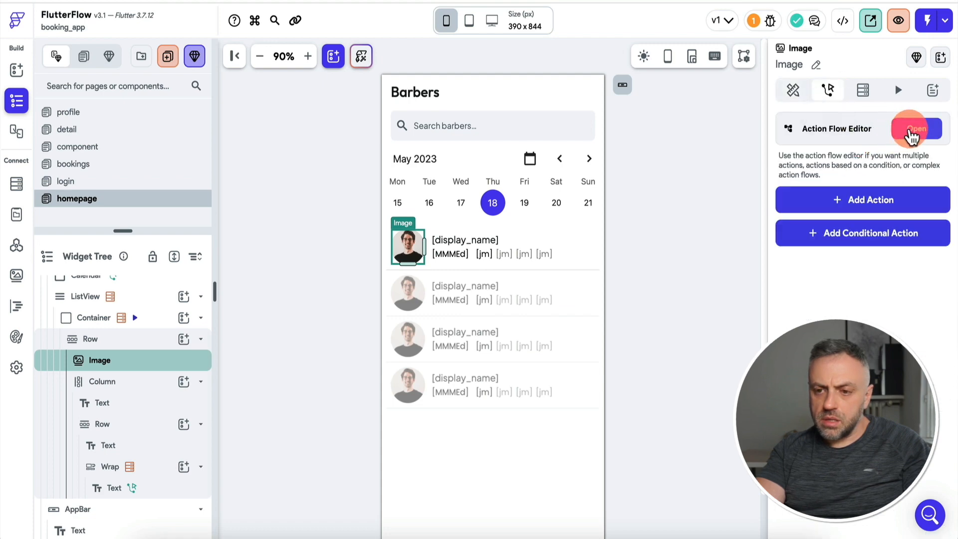
{"action": "left_click", "coordinate": [874, 199]}
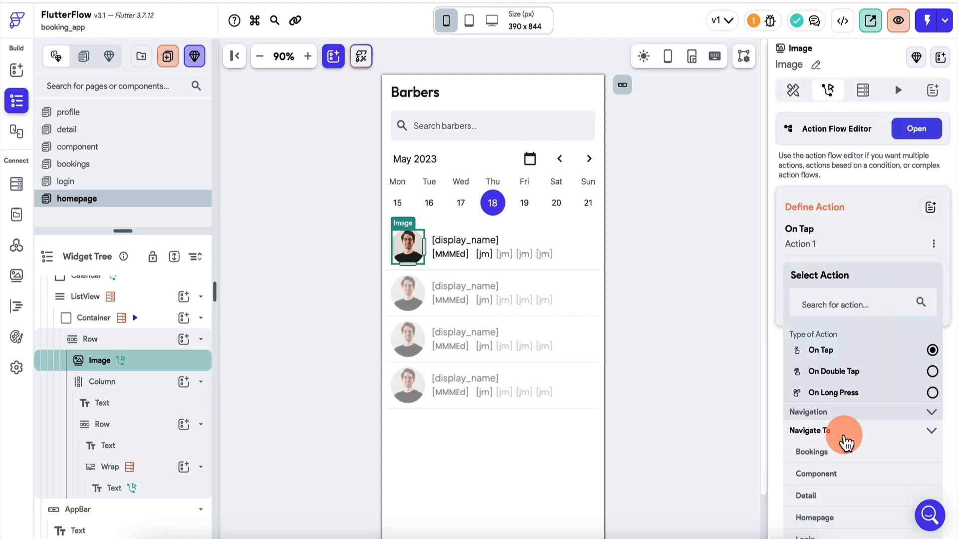
{"action": "scroll", "coordinate": [831, 457], "scroll_direction": "down", "scroll_amount": 1}
{"action": "left_click", "coordinate": [833, 476]}
{"action": "scroll", "coordinate": [842, 445], "scroll_direction": "down", "scroll_amount": 2}
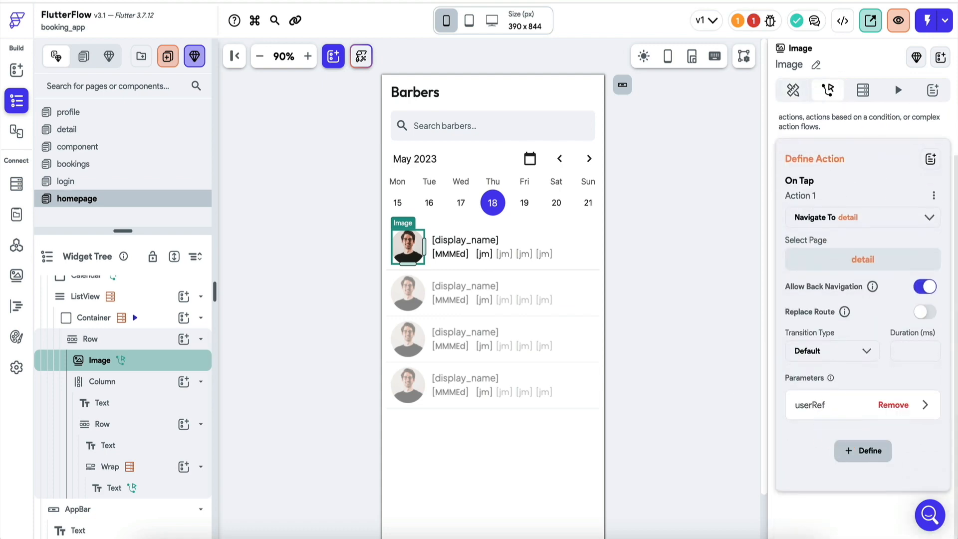
{"action": "left_click", "coordinate": [840, 405]}
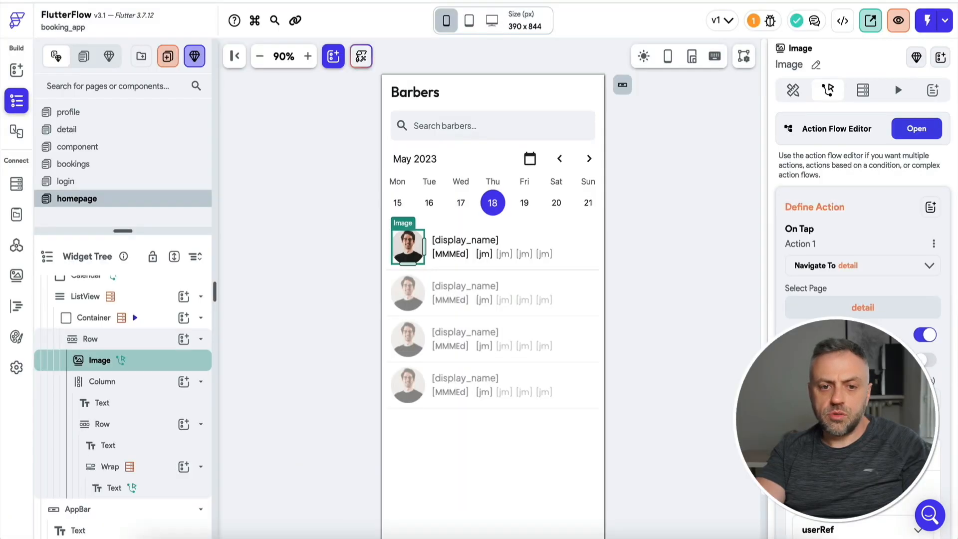
Check the detail page's back-arrow Navigate Back action and the Book Appointment button's actions.
{"action": "left_click", "coordinate": [127, 137]}
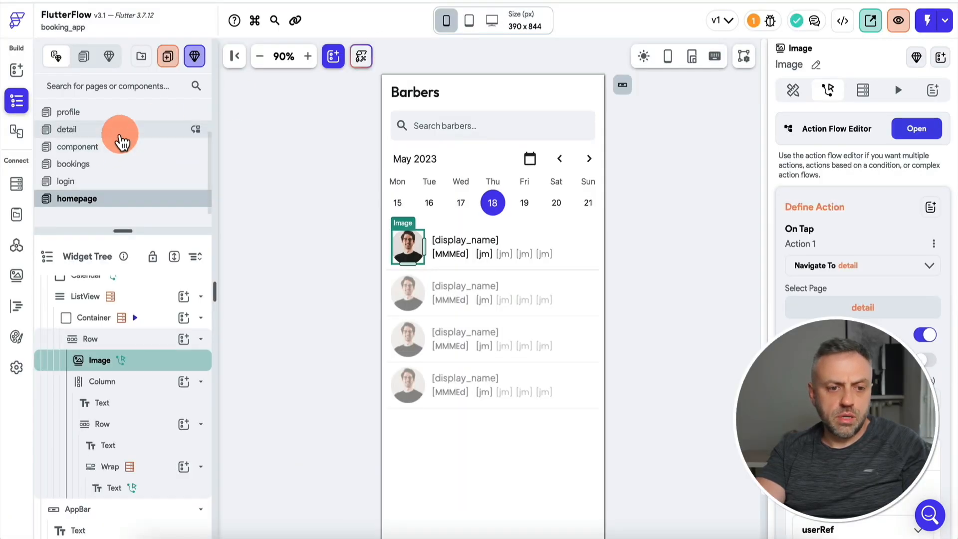
{"action": "left_click", "coordinate": [388, 99]}
{"action": "left_click", "coordinate": [828, 90]}
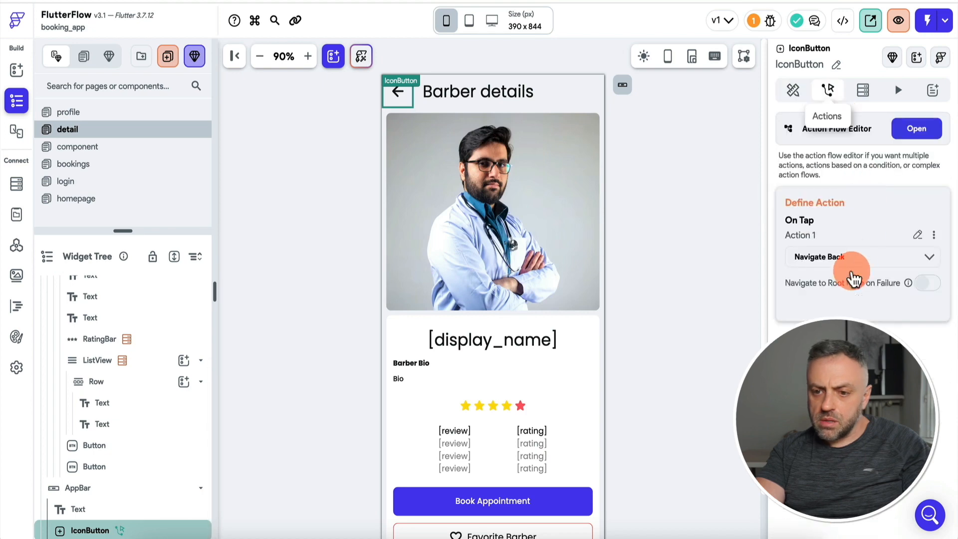
{"action": "scroll", "coordinate": [505, 444], "scroll_direction": "down", "scroll_amount": 2}
{"action": "left_click", "coordinate": [505, 446]}
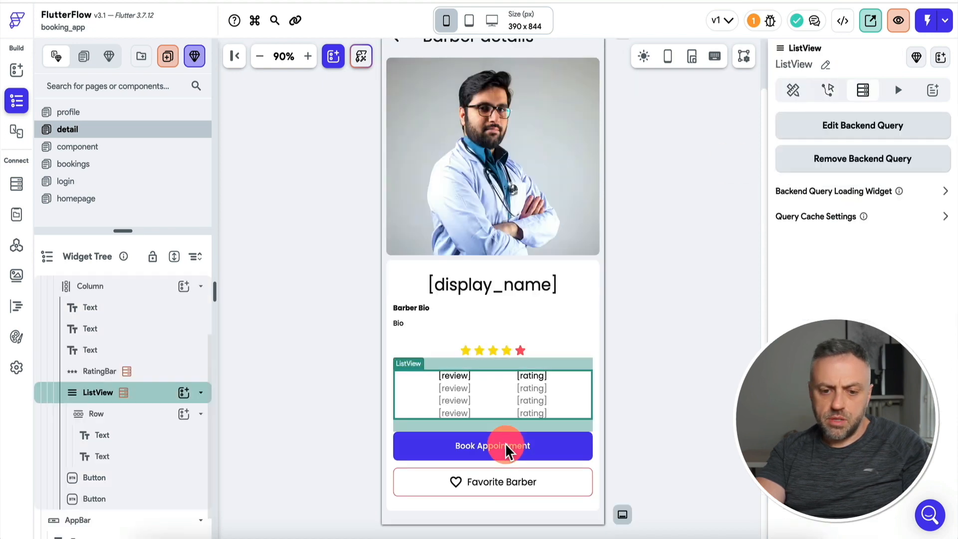
{"action": "left_click", "coordinate": [334, 423]}
{"action": "left_click", "coordinate": [499, 445]}
{"action": "left_click", "coordinate": [830, 91]}
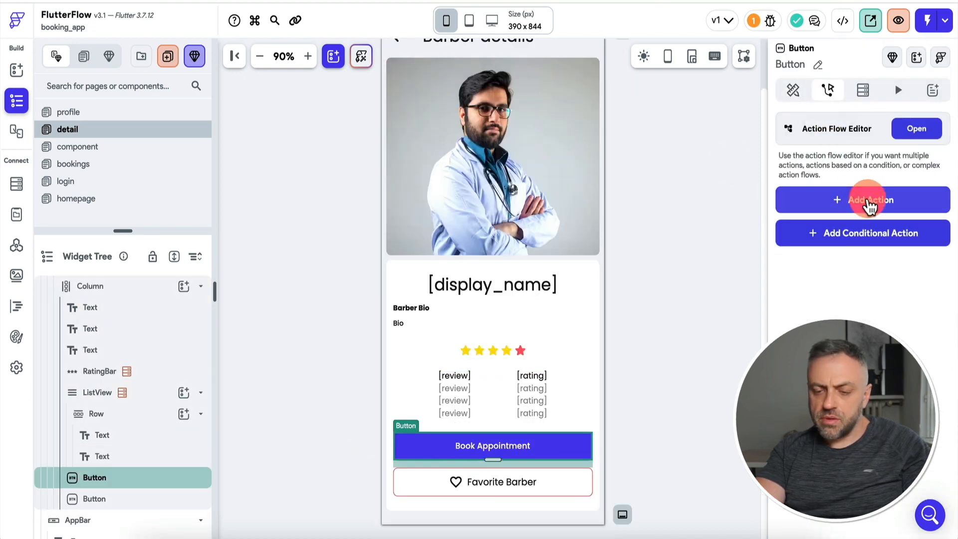
{"action": "left_click", "coordinate": [869, 202]}
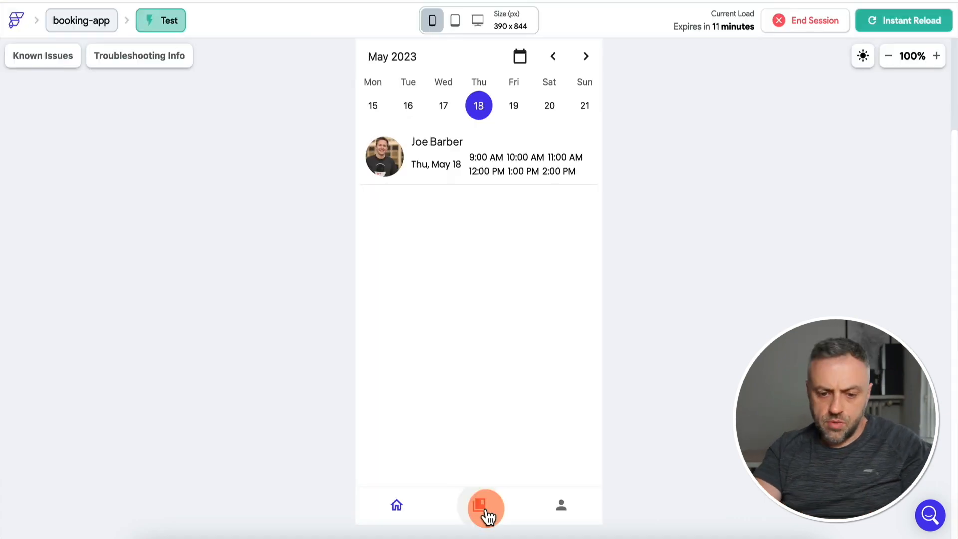
In the test run, open a barber's details page showing five stars and 'Excellent barber'.
{"action": "left_click", "coordinate": [488, 513]}
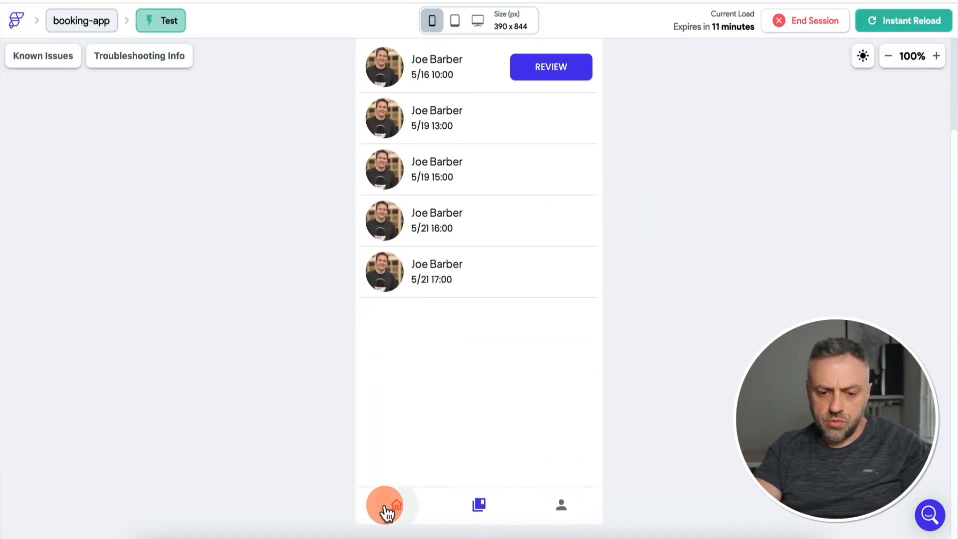
{"action": "left_click", "coordinate": [393, 507]}
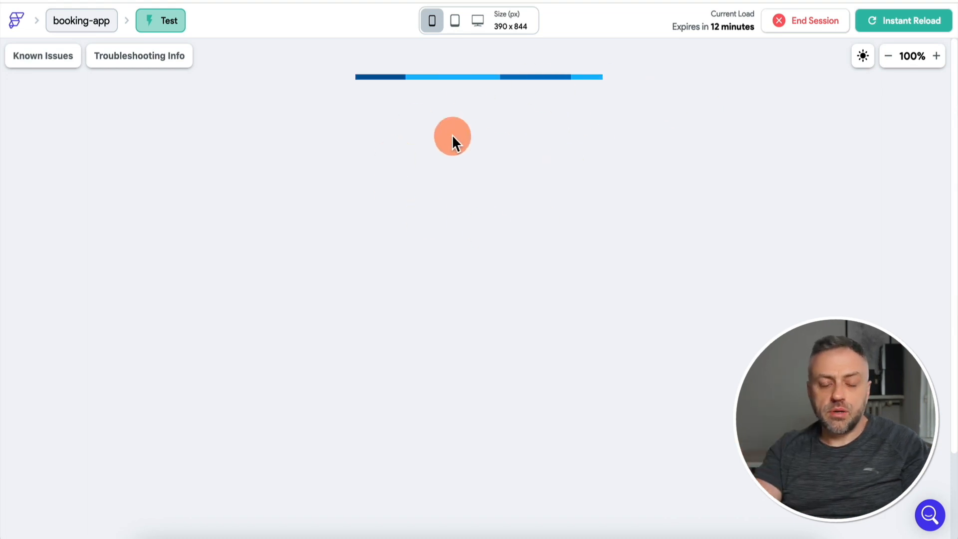
{"action": "left_click", "coordinate": [387, 270]}
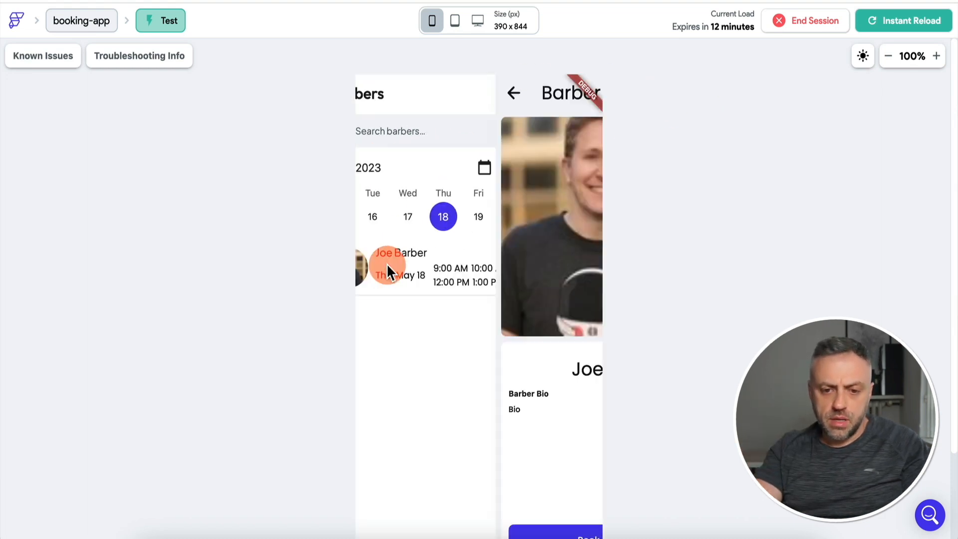
{"action": "scroll", "coordinate": [332, 308], "scroll_direction": "down", "scroll_amount": 3}
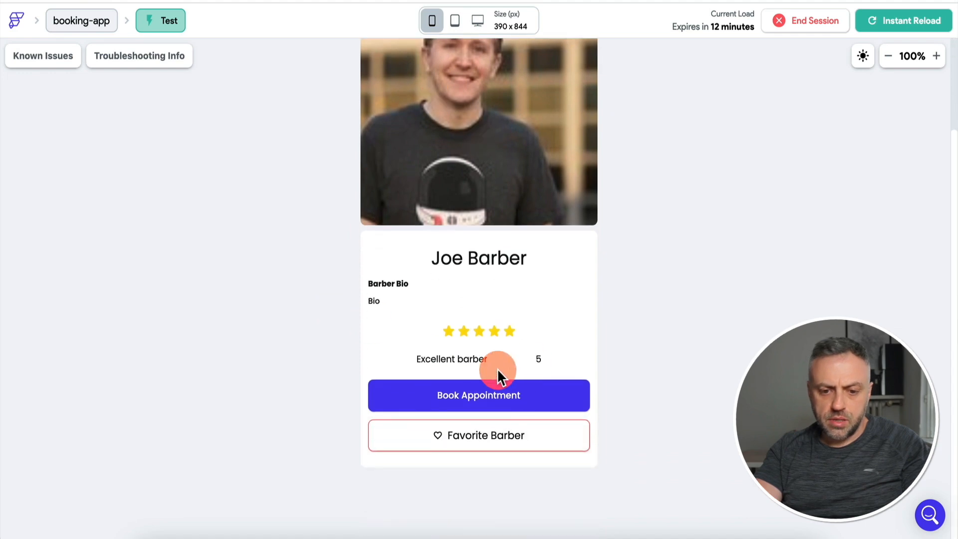
{"action": "left_click", "coordinate": [492, 396]}
{"action": "left_click", "coordinate": [386, 158]}
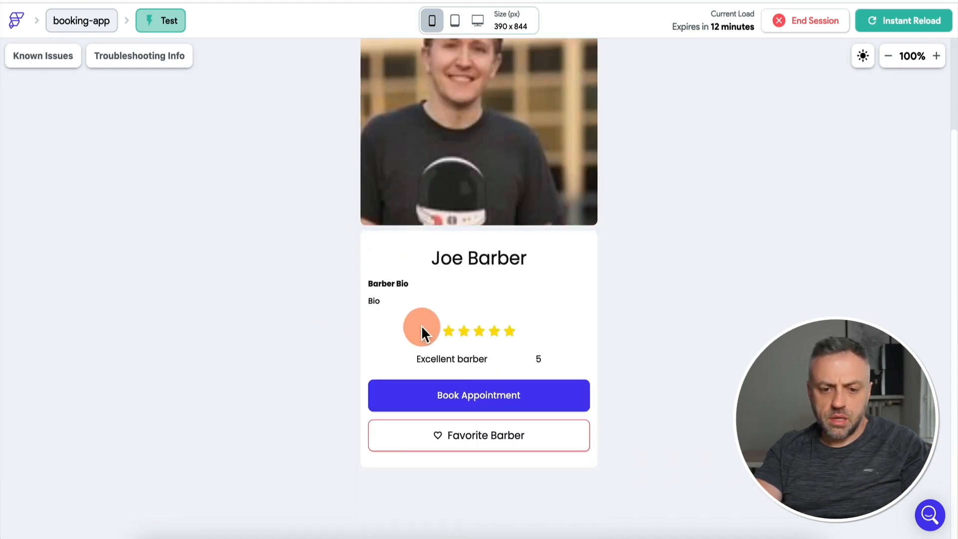
{"action": "scroll", "coordinate": [464, 269], "scroll_direction": "up", "scroll_amount": 3}
{"action": "scroll", "coordinate": [624, 301], "scroll_direction": "down", "scroll_amount": 3}
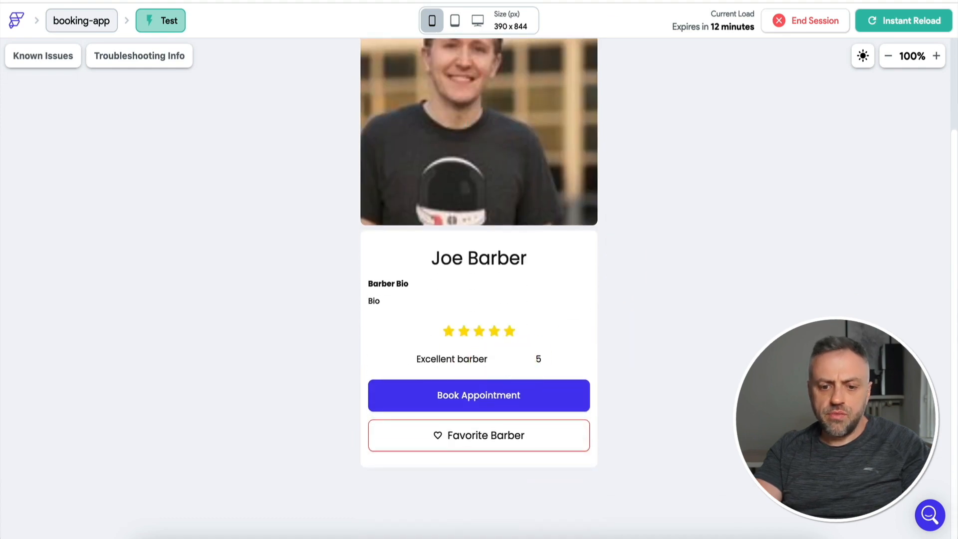
{"action": "scroll", "coordinate": [637, 227], "scroll_direction": "up", "scroll_amount": 3}
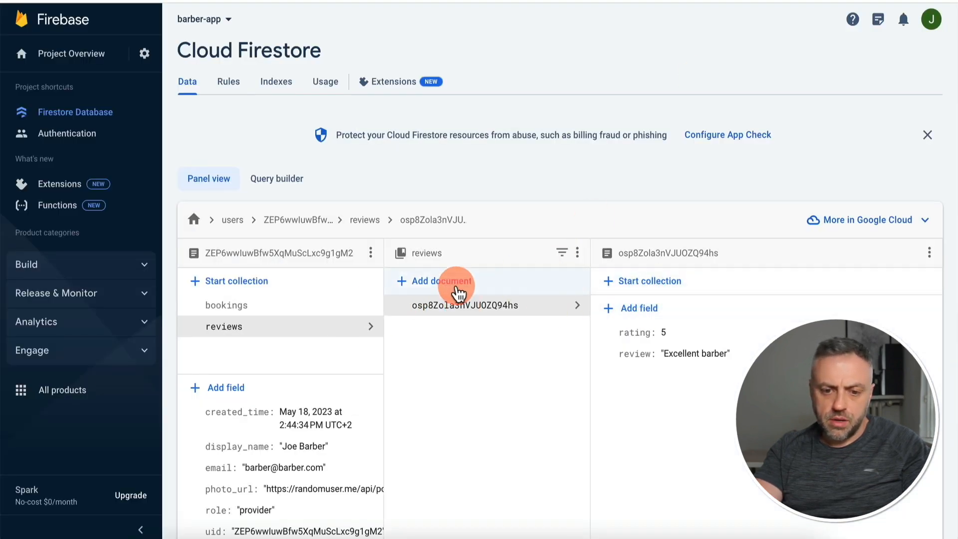
Add a review document with number rating 1 and review 'Didn't like the barber', then reload the test app.
{"action": "left_click", "coordinate": [458, 292]}
{"action": "type", "text": "r"}
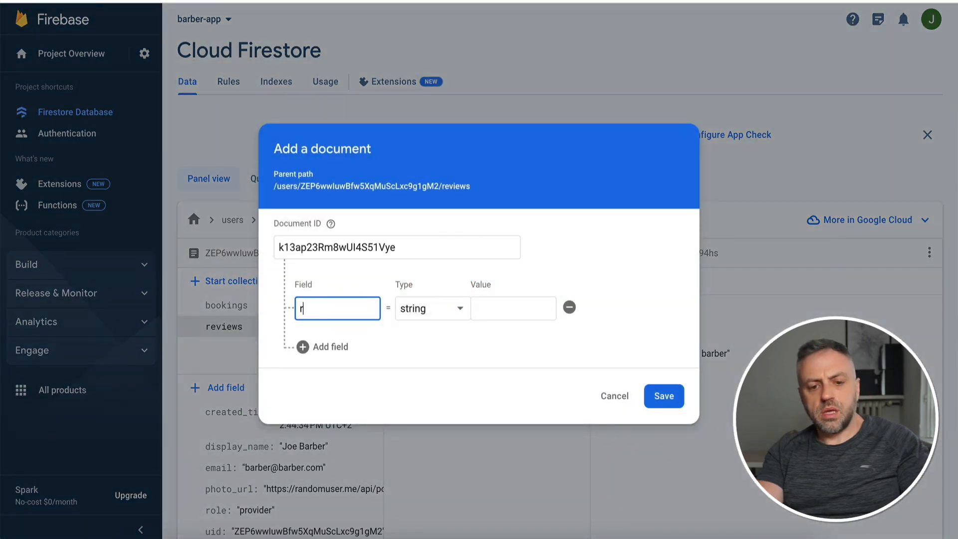
{"action": "type", "text": "ati"}
{"action": "type", "text": "ng"}
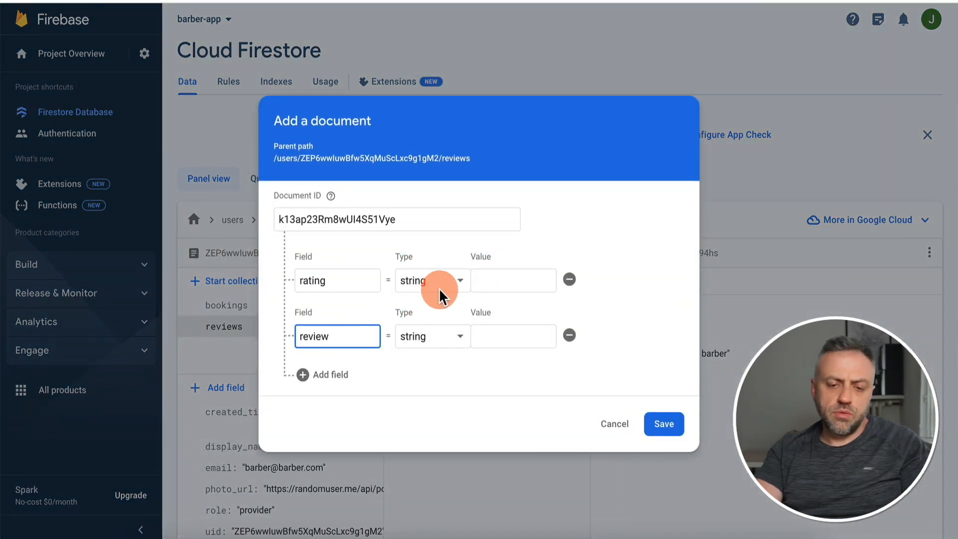
{"action": "left_click", "coordinate": [454, 290]}
{"action": "left_click", "coordinate": [444, 301]}
{"action": "left_click", "coordinate": [509, 280]}
{"action": "type", "text": "1"}
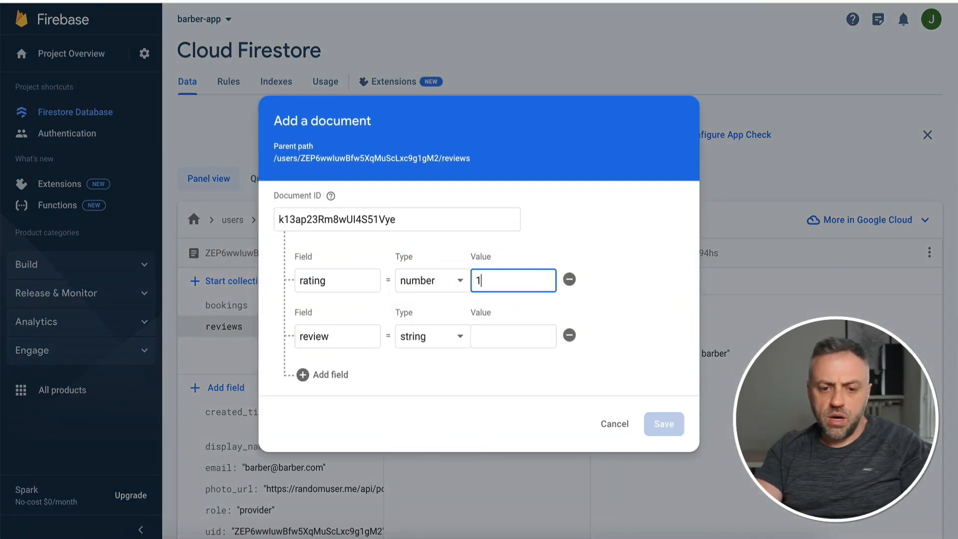
{"action": "left_click", "coordinate": [495, 336]}
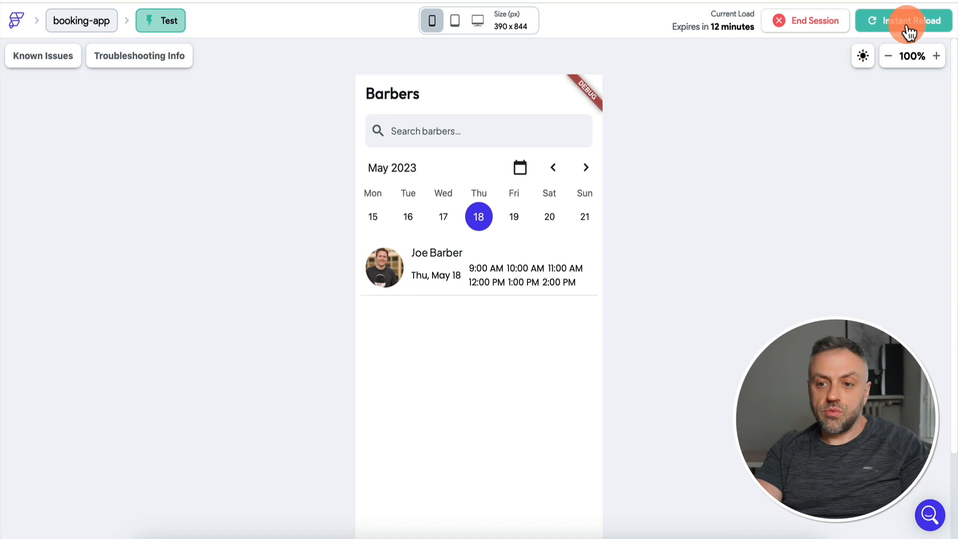
{"action": "left_click", "coordinate": [906, 23]}
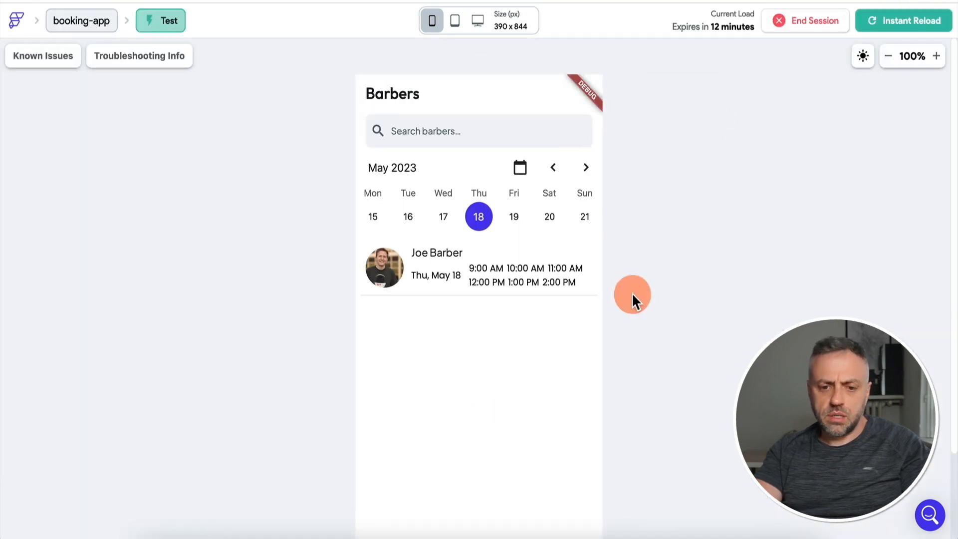
Start-align the review and rating row and give it 100 left padding.
{"action": "scroll", "coordinate": [632, 292], "scroll_direction": "down", "scroll_amount": 1}
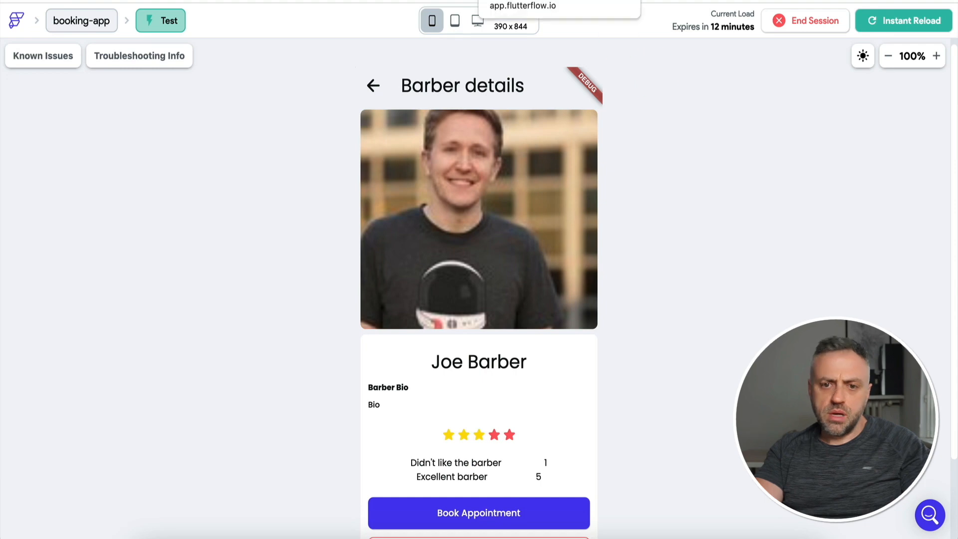
{"action": "left_click", "coordinate": [583, 2]}
{"action": "left_click", "coordinate": [482, 375]}
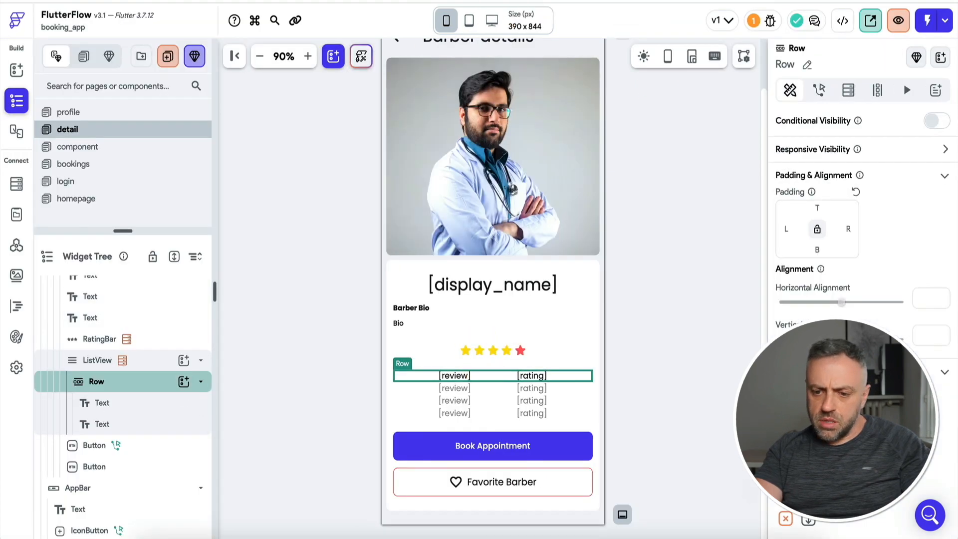
{"action": "left_click", "coordinate": [790, 441]}
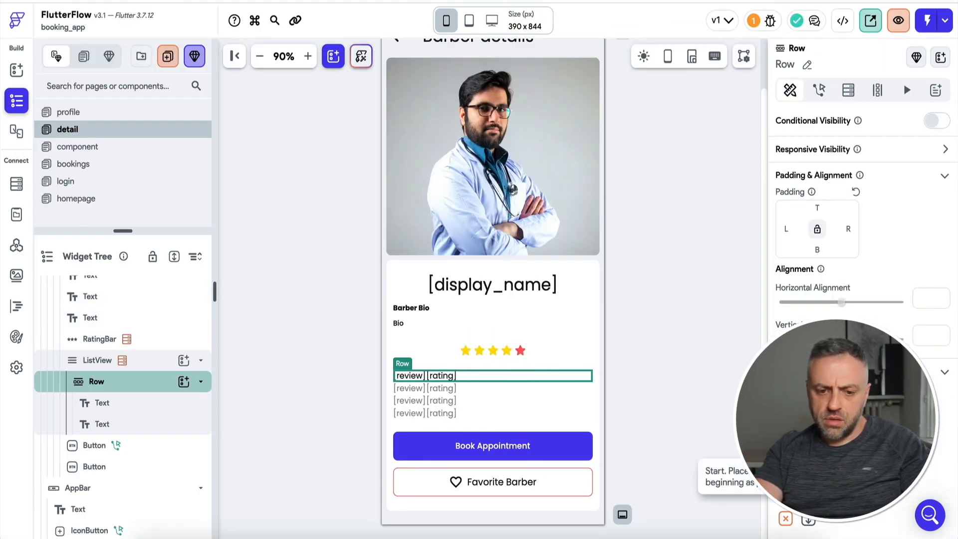
{"action": "left_click", "coordinate": [797, 230]}
{"action": "type", "text": "100"}
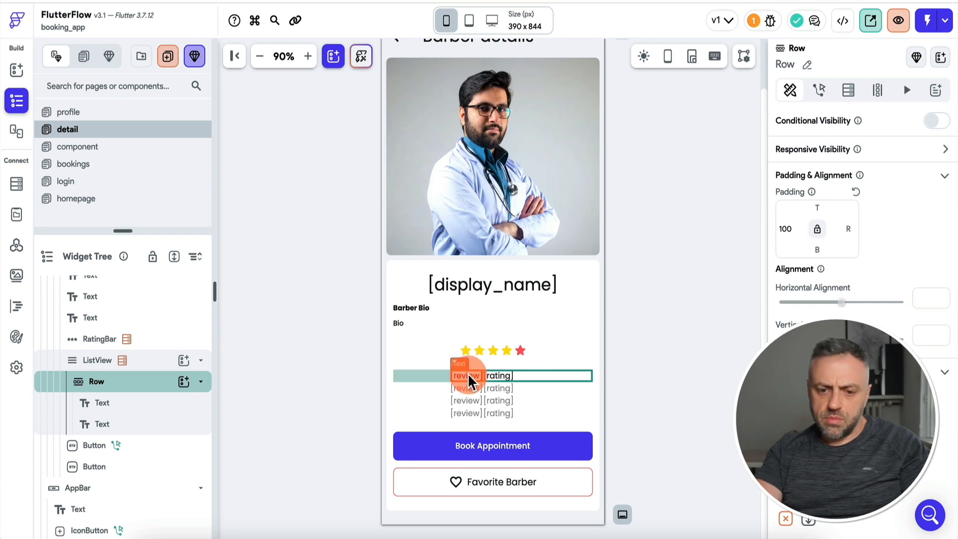
Give the review text 20 padding to space it from the rating.
{"action": "left_click", "coordinate": [469, 378]}
{"action": "left_click", "coordinate": [848, 328]}
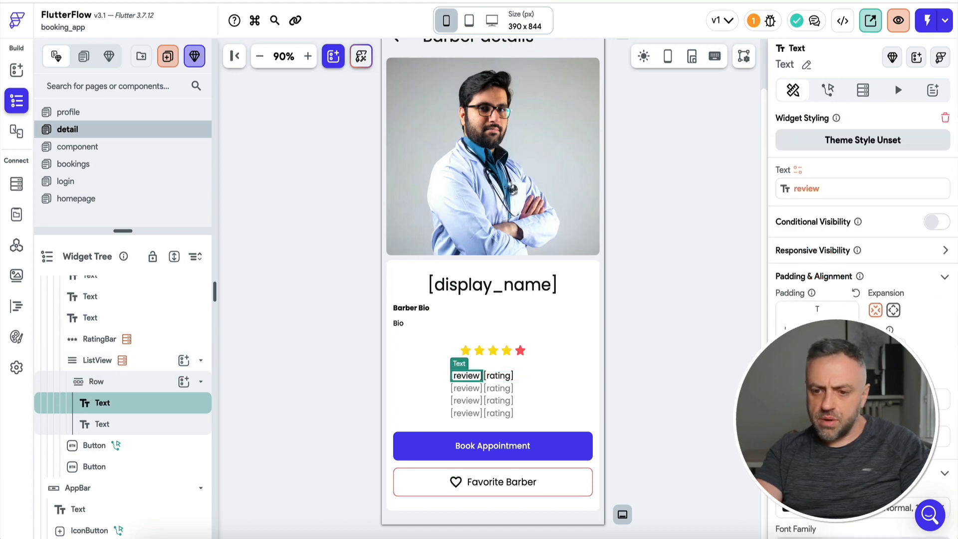
{"action": "type", "text": "20"}
{"action": "left_click", "coordinate": [685, 313]}
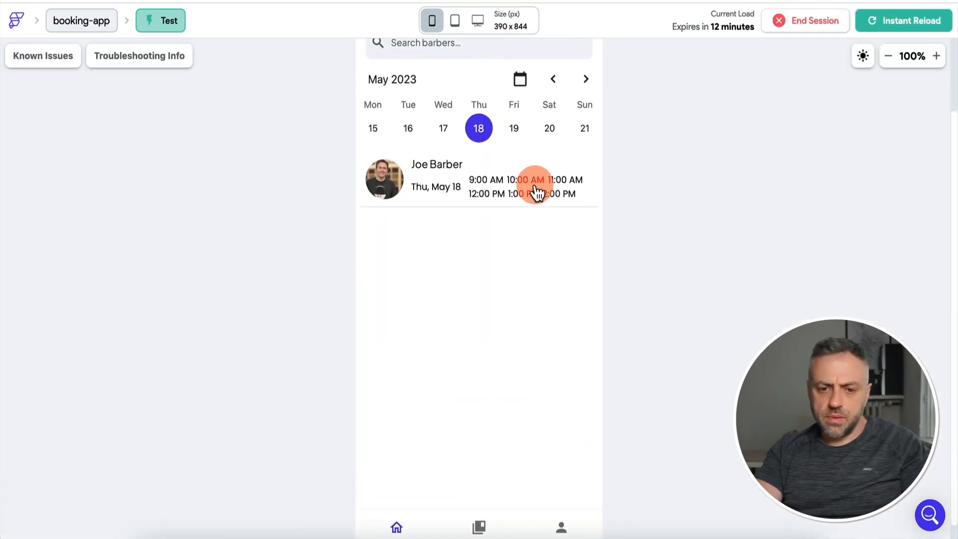
Browse the test app's profile, bookings and home tabs, and Joe Barber's detail page with reviews.
{"action": "left_click", "coordinate": [562, 527]}
{"action": "left_click", "coordinate": [479, 527]}
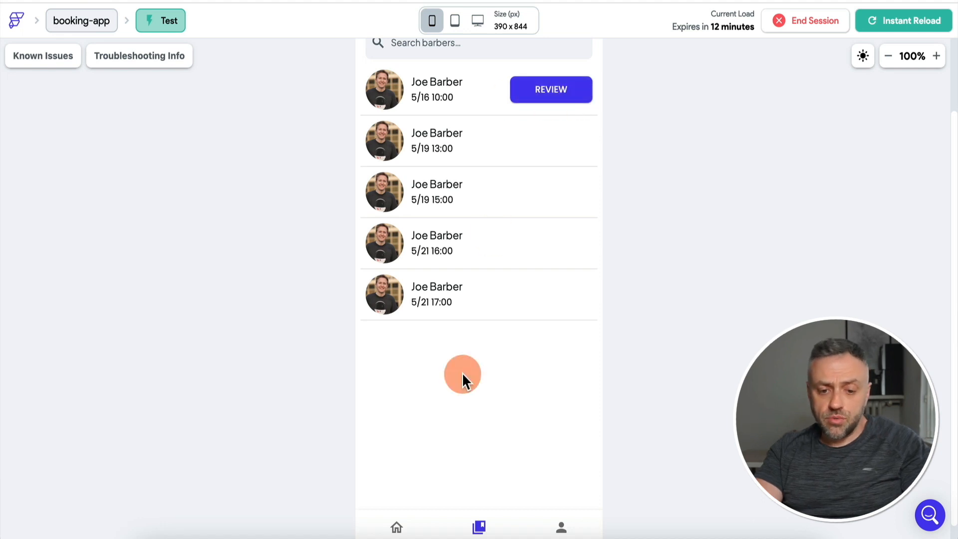
{"action": "left_click", "coordinate": [397, 528]}
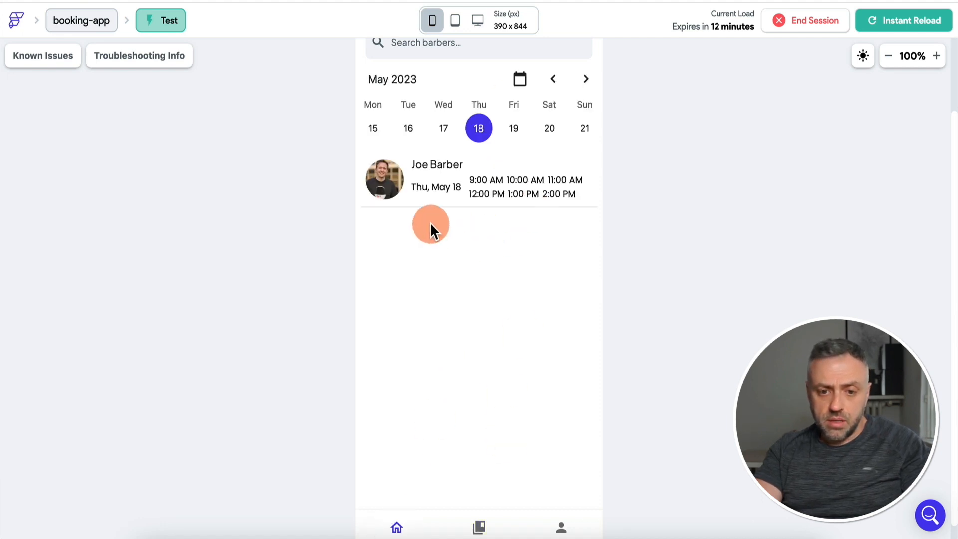
{"action": "left_click", "coordinate": [395, 174]}
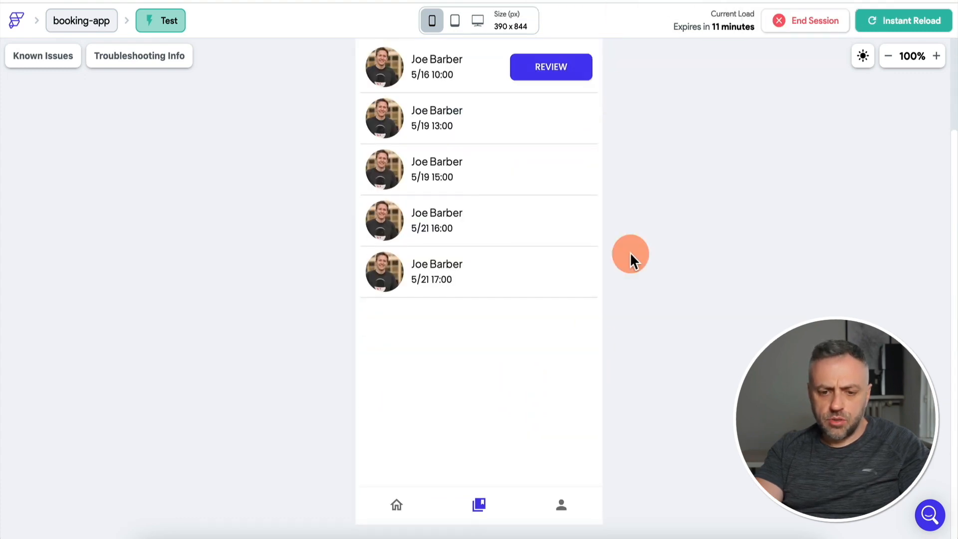
{"action": "left_click", "coordinate": [400, 506]}
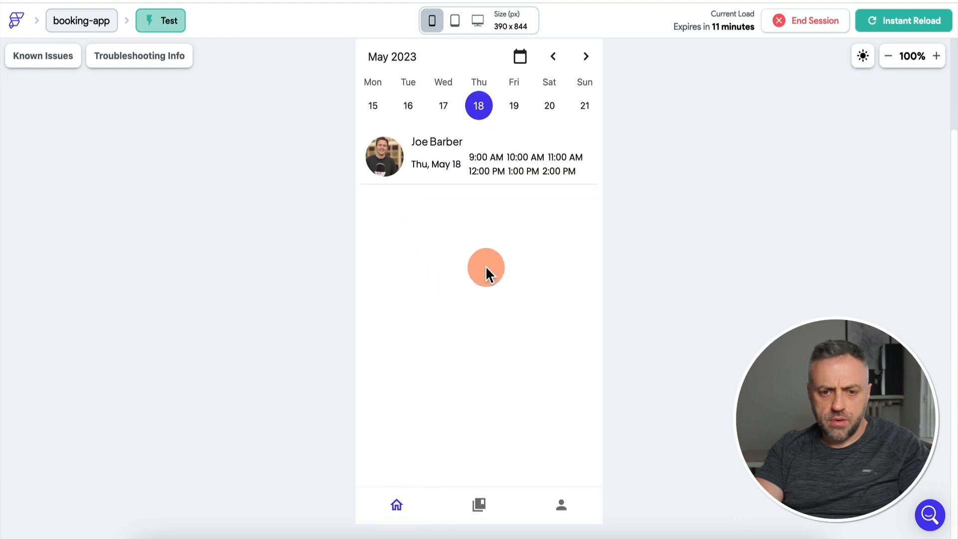
Log out, register a second test account, then log out and enter the original account's e-mail.
{"action": "left_click", "coordinate": [556, 509]}
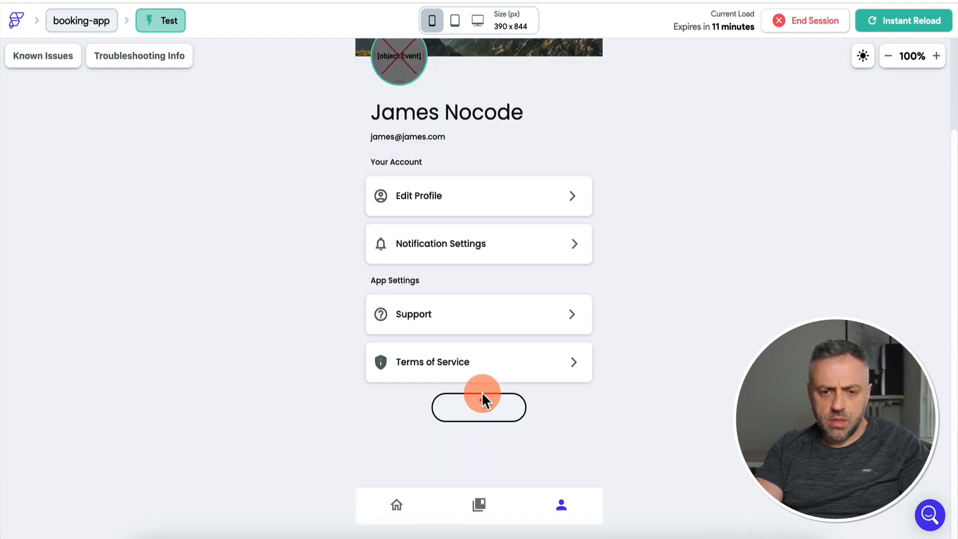
{"action": "left_click", "coordinate": [479, 401]}
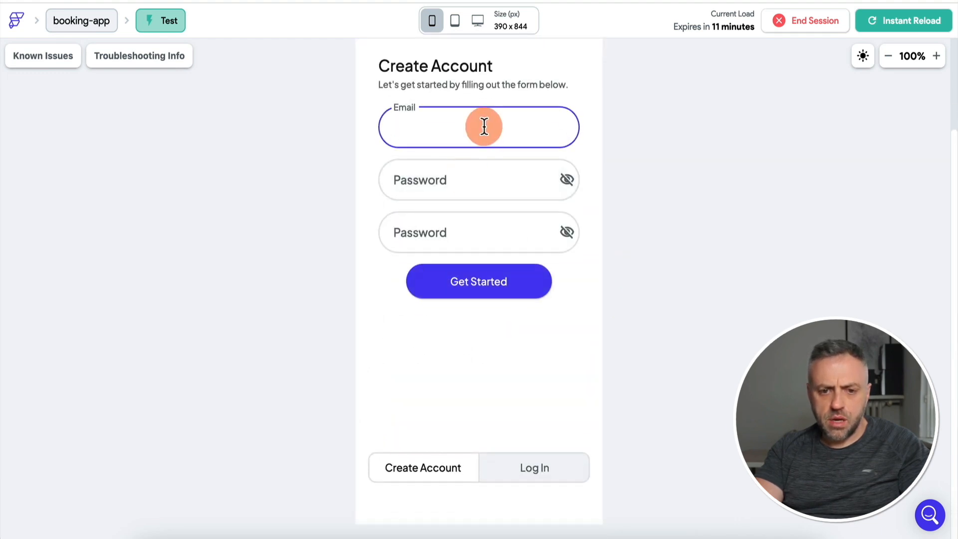
{"action": "type", "text": "barber2@barber.com"}
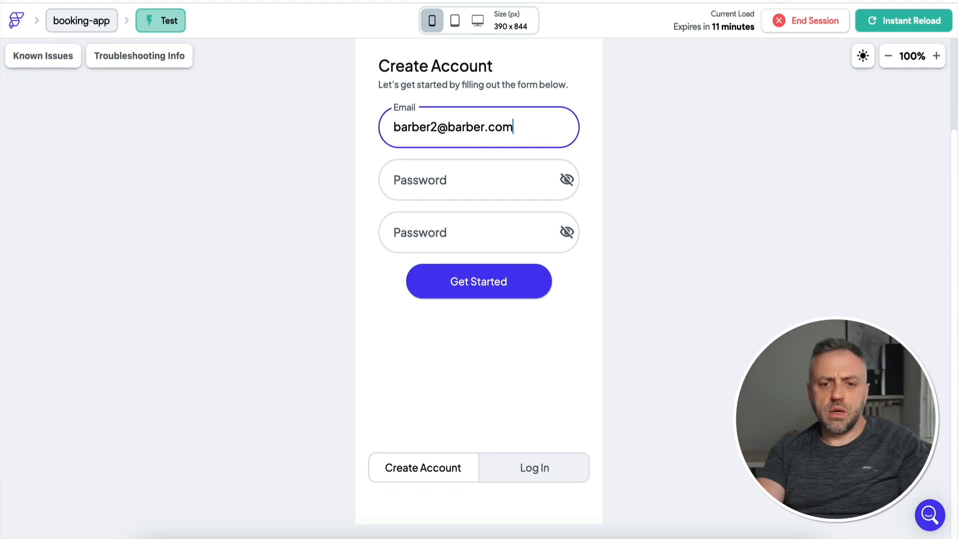
{"action": "left_click", "coordinate": [478, 284]}
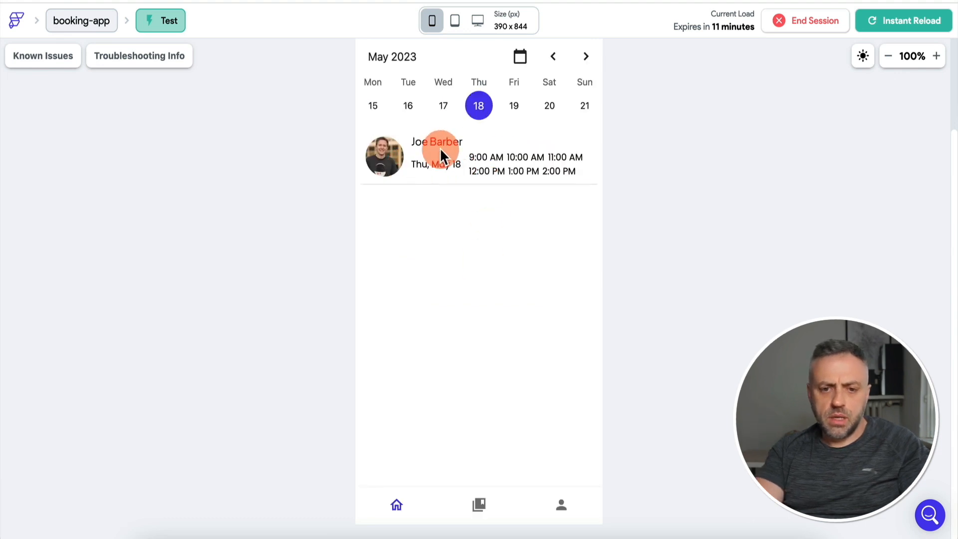
{"action": "left_click", "coordinate": [564, 508]}
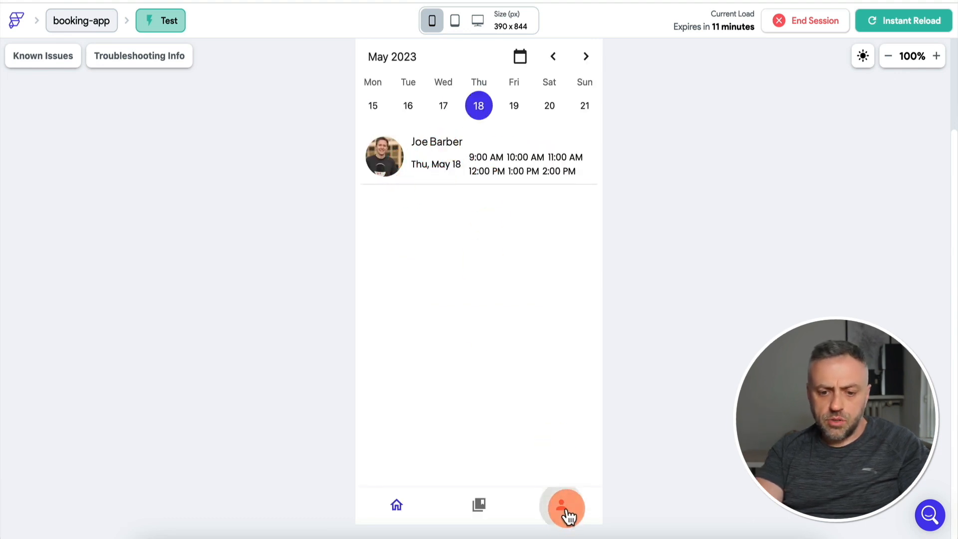
{"action": "left_click", "coordinate": [491, 415]}
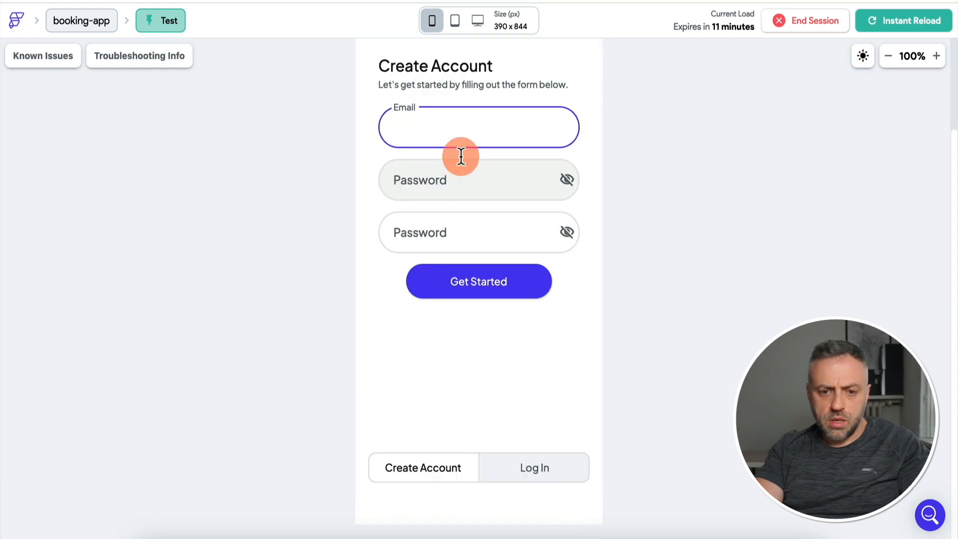
{"action": "type", "text": "james@james.com"}
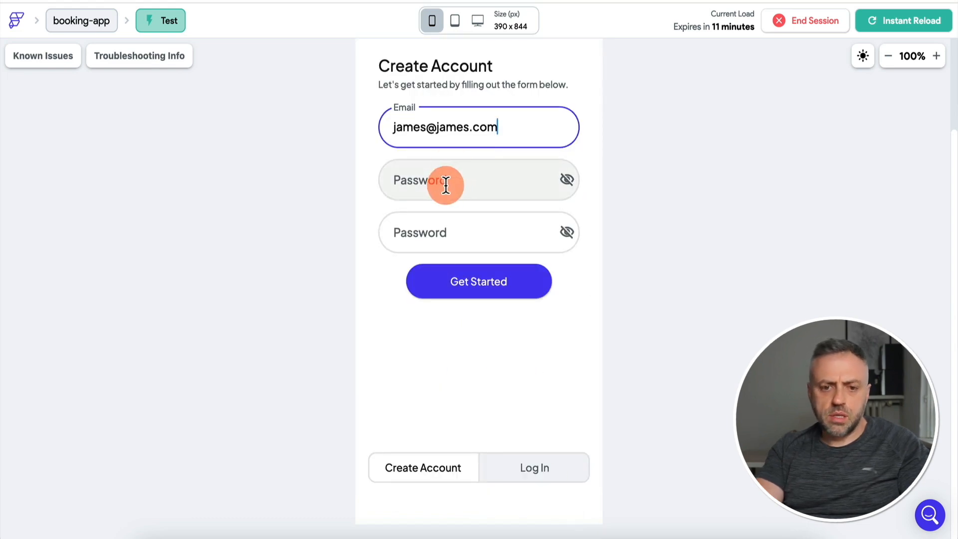
{"action": "left_click", "coordinate": [454, 183]}
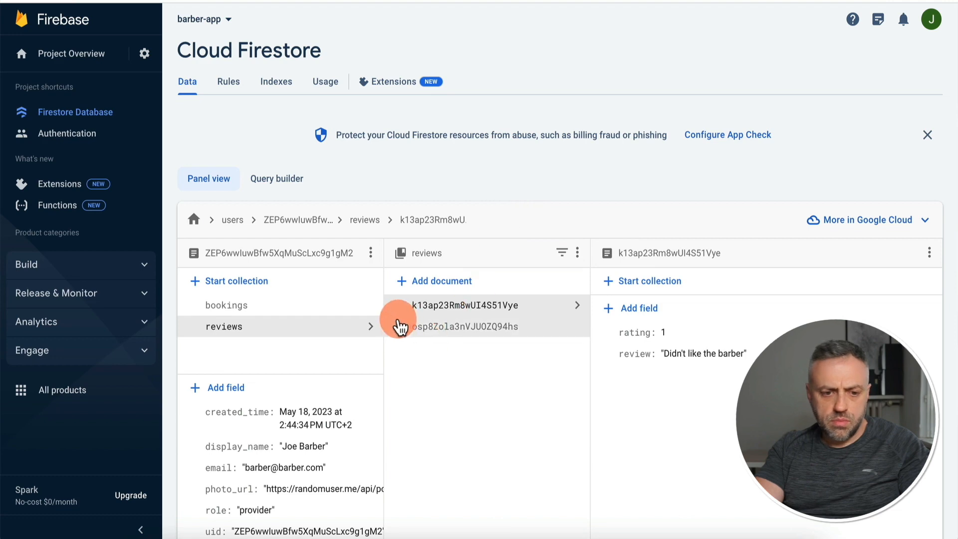
Add a string field role = 'provider' to the newly registered user's document, then start another field.
{"action": "left_click", "coordinate": [233, 222]}
{"action": "left_click", "coordinate": [468, 306]}
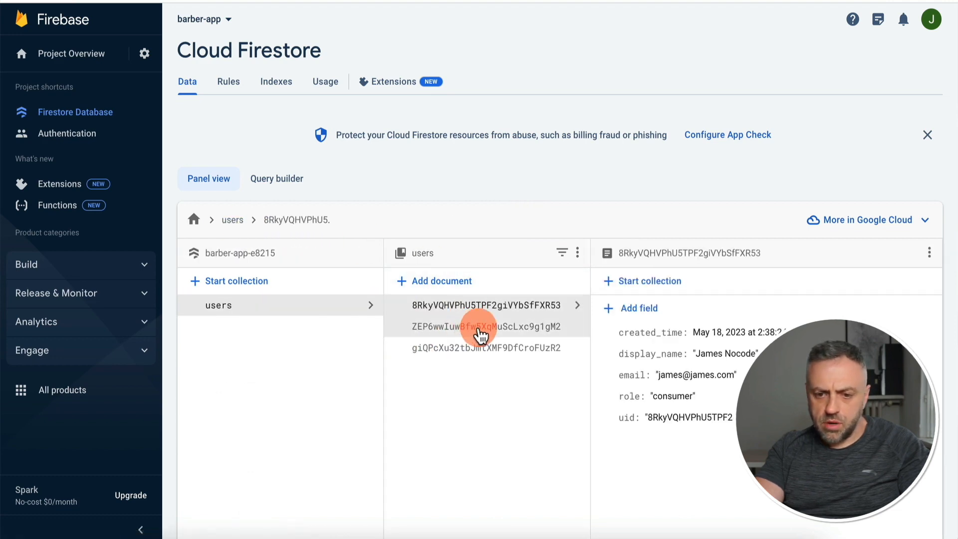
{"action": "left_click", "coordinate": [482, 348]}
{"action": "left_click", "coordinate": [612, 307]}
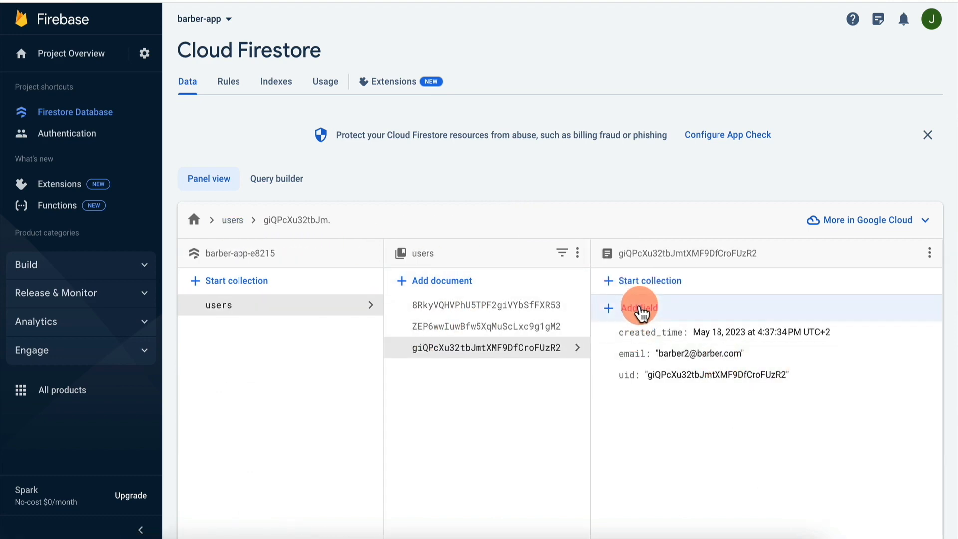
{"action": "left_click", "coordinate": [637, 340]}
{"action": "type", "text": "role"}
{"action": "key", "text": "Tab"}
{"action": "key", "text": "Tab"}
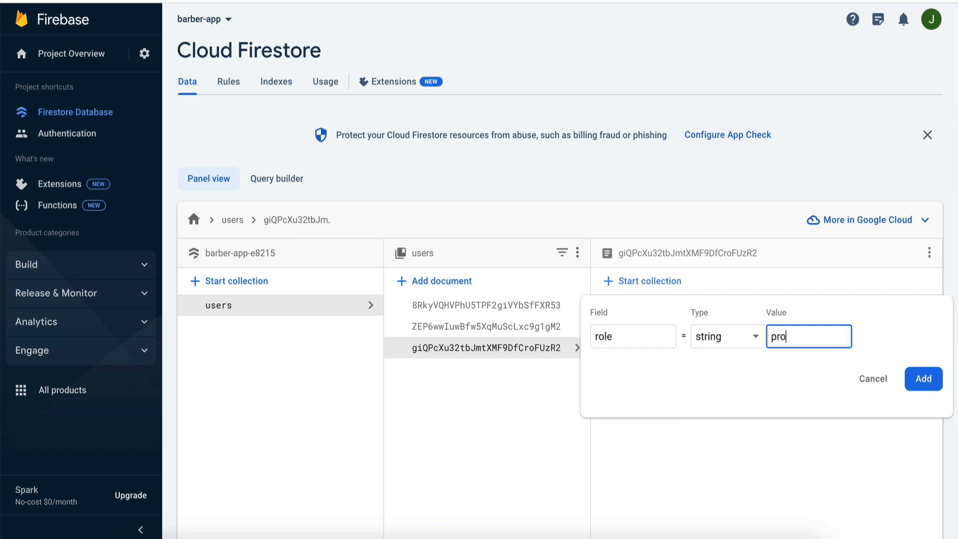
{"action": "type", "text": "provider"}
{"action": "key", "text": "Return"}
{"action": "left_click", "coordinate": [614, 322]}
{"action": "type", "text": "disp"}
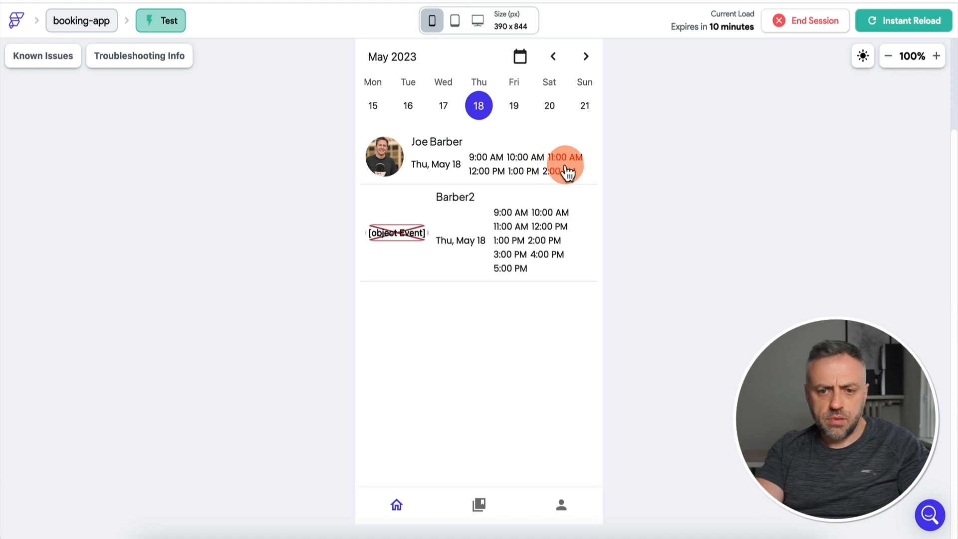
Book Barber2's 5:00 PM slot on Fri, May 19 and confirm it in the bookings list.
{"action": "left_click", "coordinate": [514, 105]}
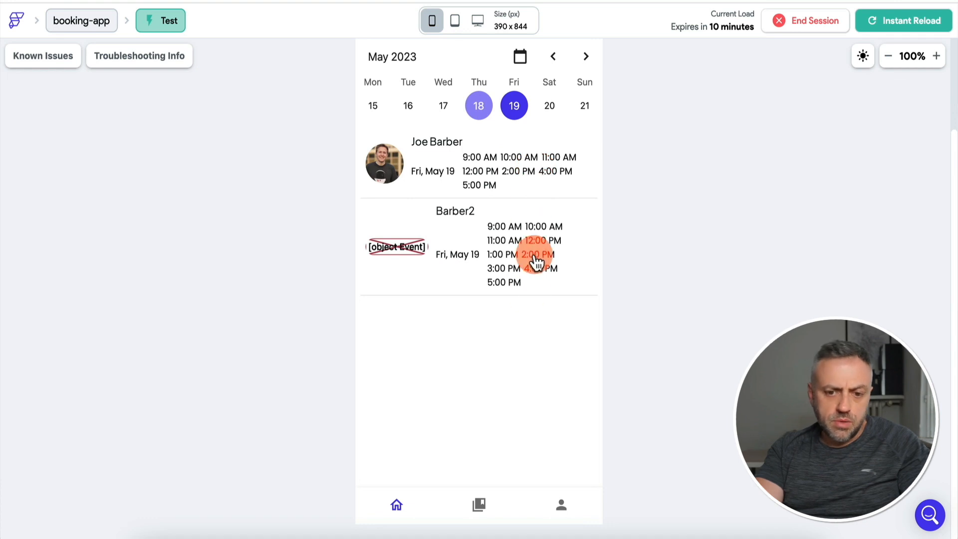
{"action": "left_click", "coordinate": [504, 283]}
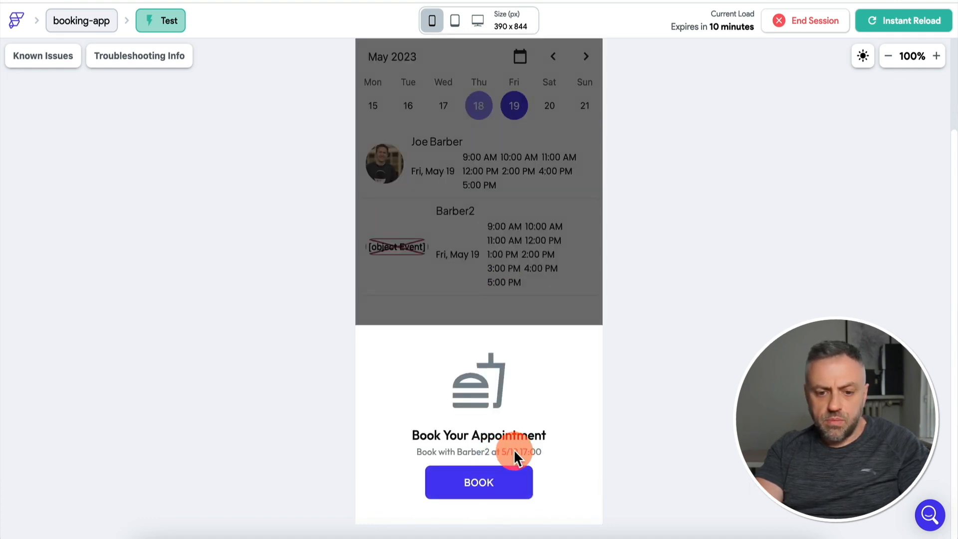
{"action": "left_click", "coordinate": [492, 490]}
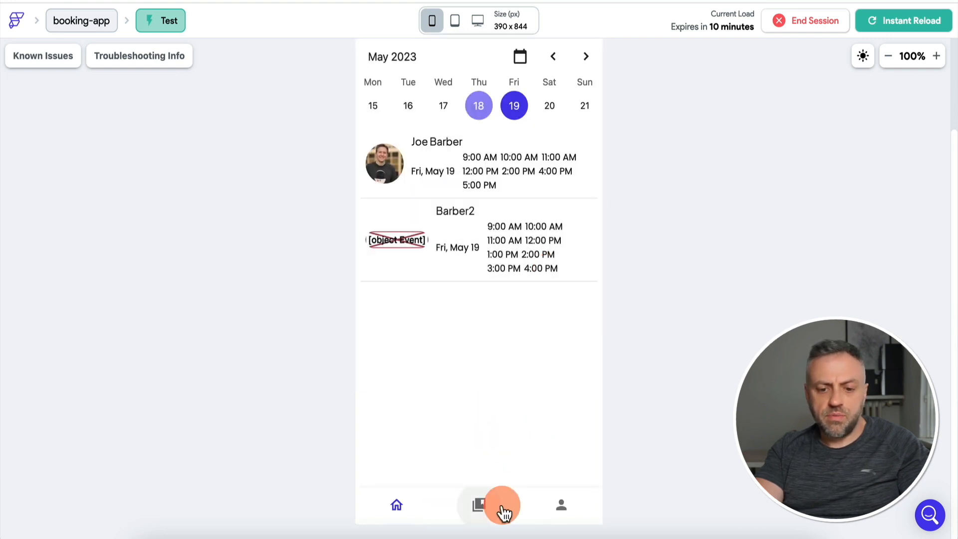
{"action": "left_click", "coordinate": [486, 514]}
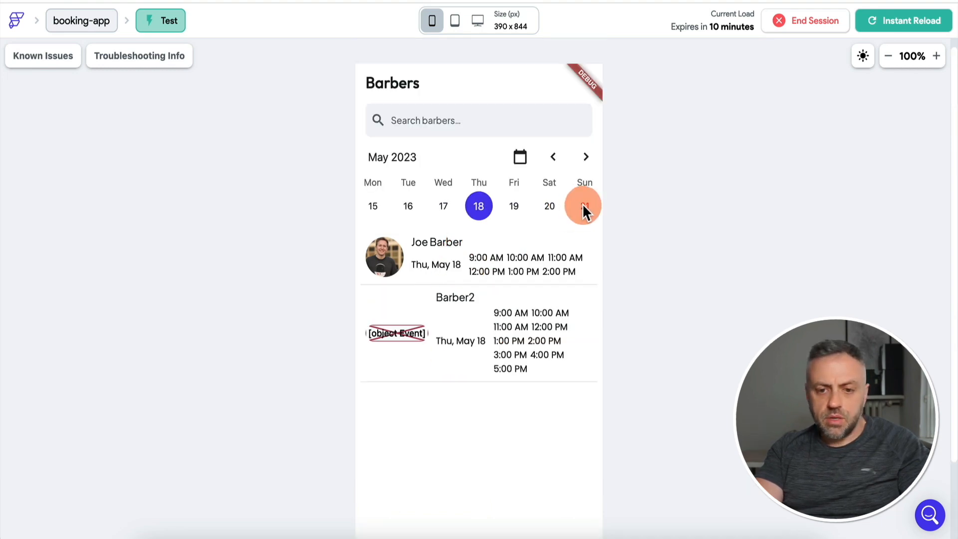
{"action": "left_click", "coordinate": [584, 207]}
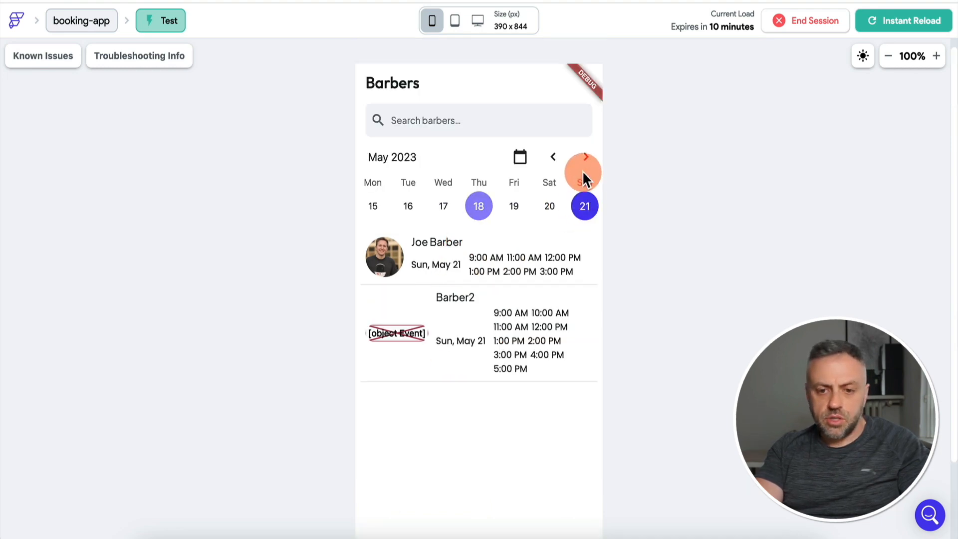
Browse slots for May 26, Jun 2, Jun 1, Jun 3 and Sun, Jun 4.
{"action": "scroll", "coordinate": [573, 208], "scroll_direction": "right", "scroll_amount": 10}
{"action": "left_click", "coordinate": [582, 205]}
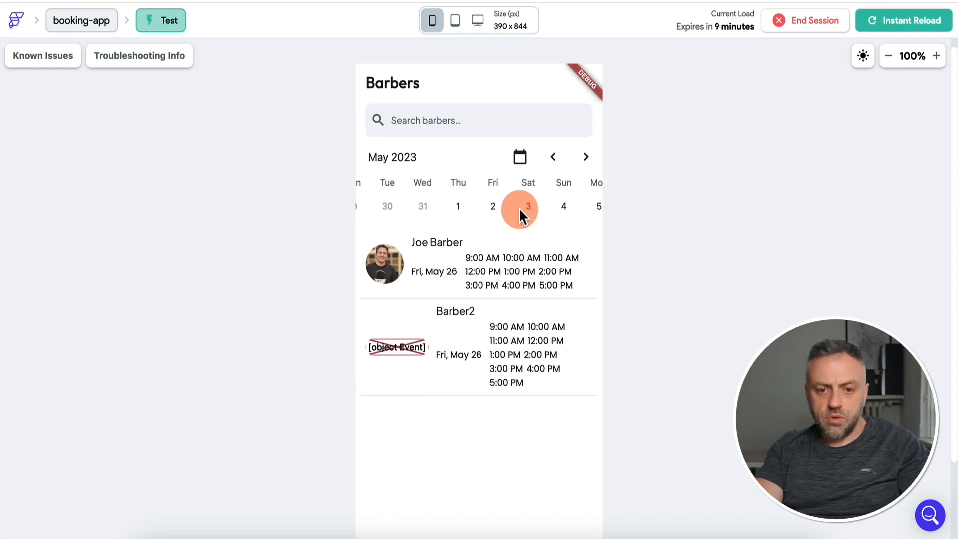
{"action": "left_click", "coordinate": [514, 205]}
{"action": "left_click", "coordinate": [476, 205]}
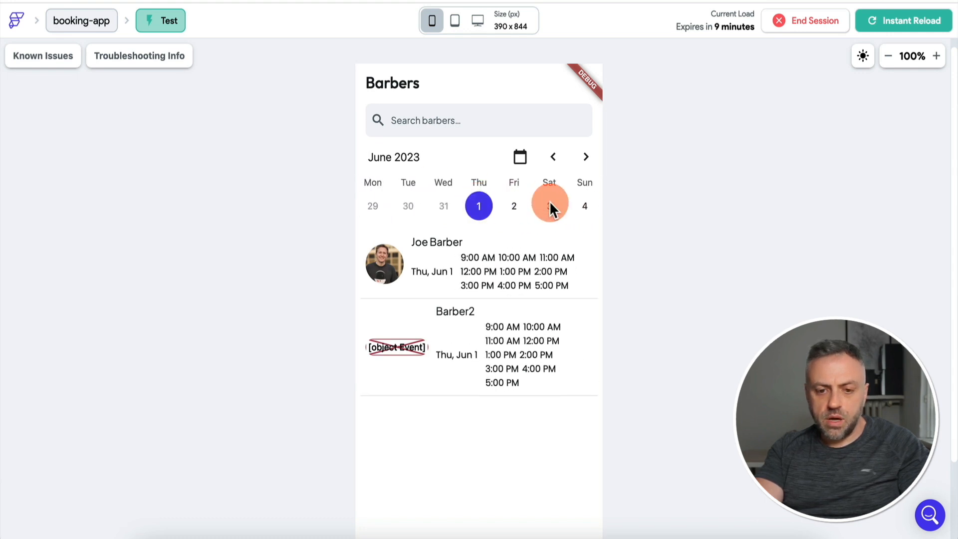
{"action": "left_click", "coordinate": [549, 206]}
{"action": "left_click", "coordinate": [585, 206]}
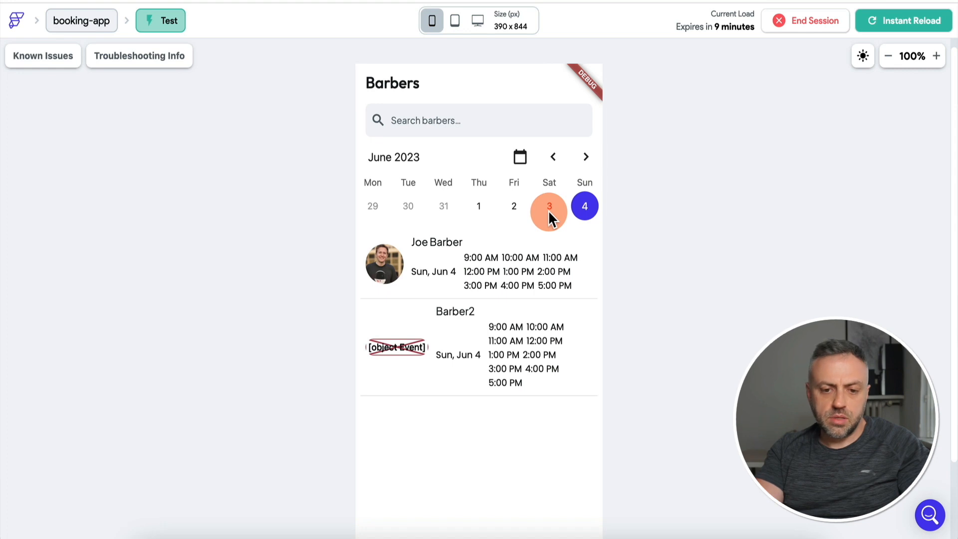